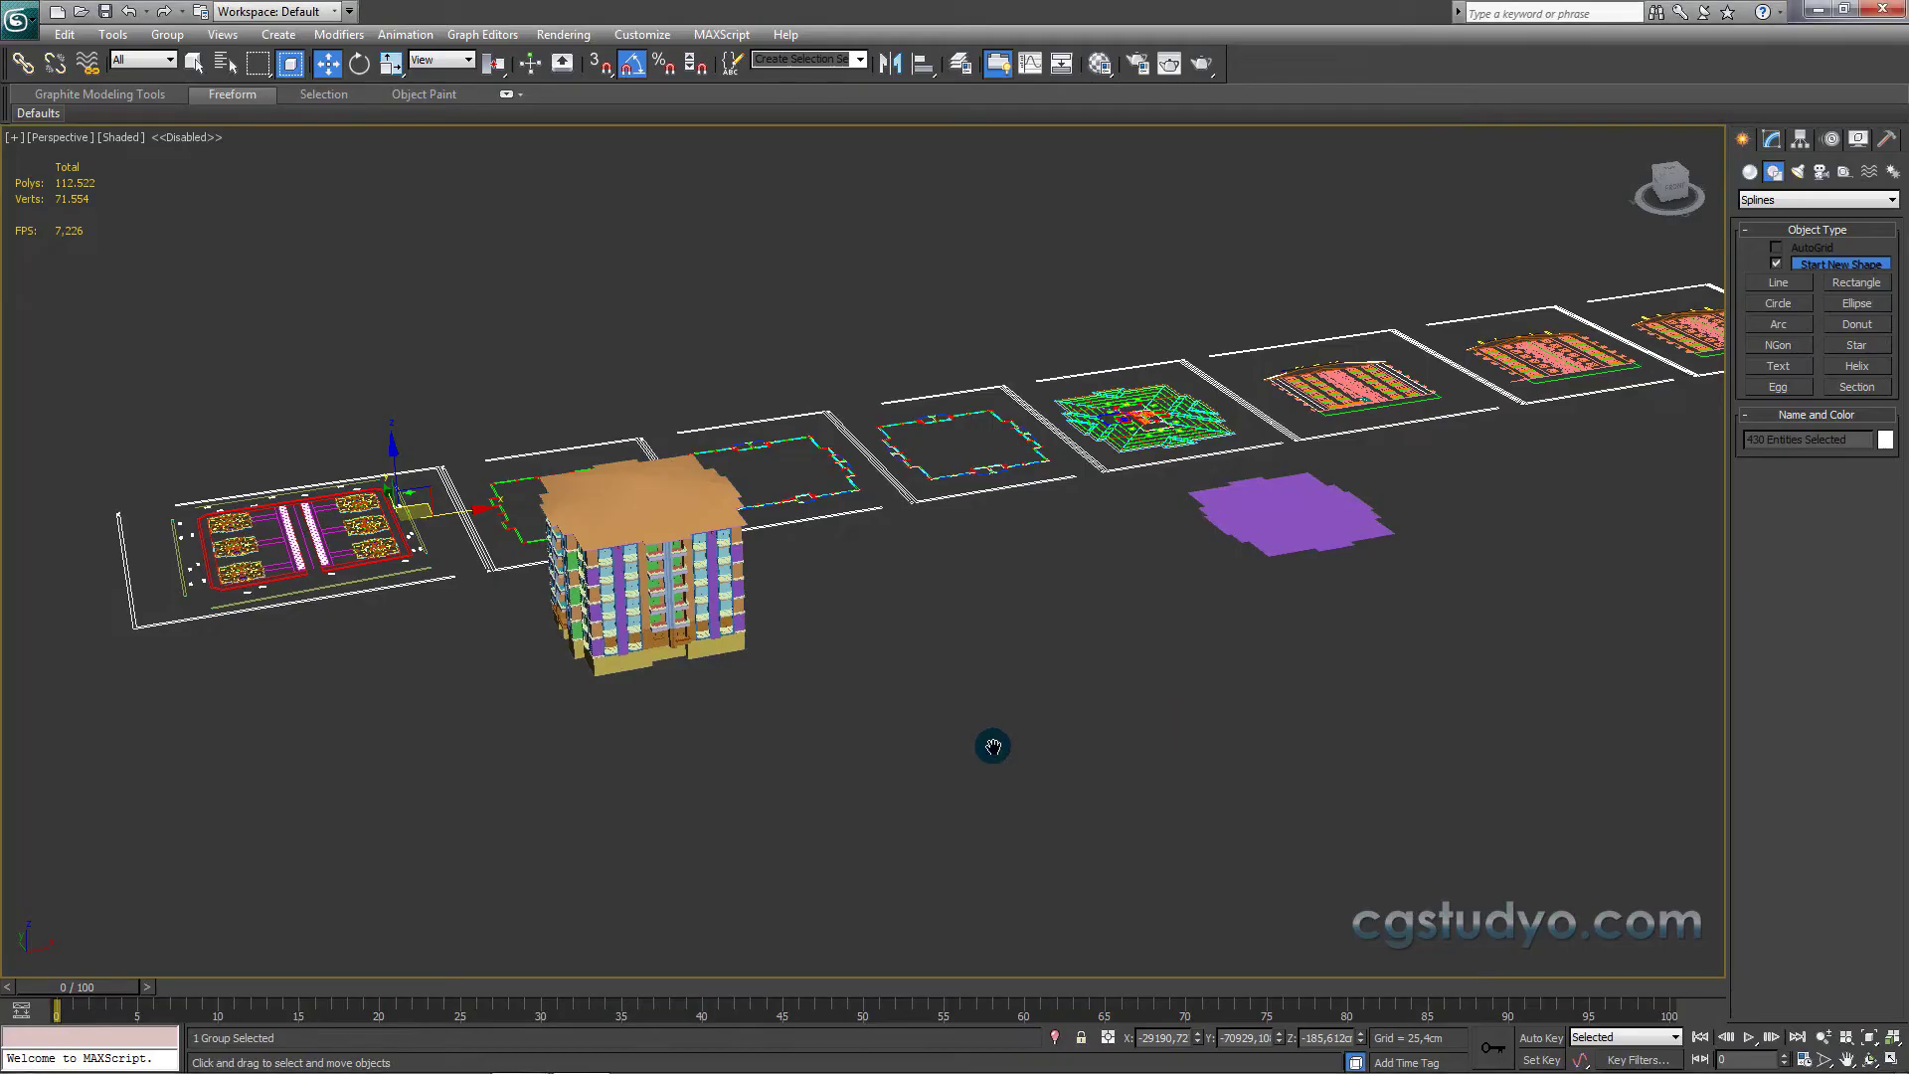
Step: Deselect the building group and swing the Perspective view onto the roof plan and front elevation
middle_drag(993, 746, 1057, 792)
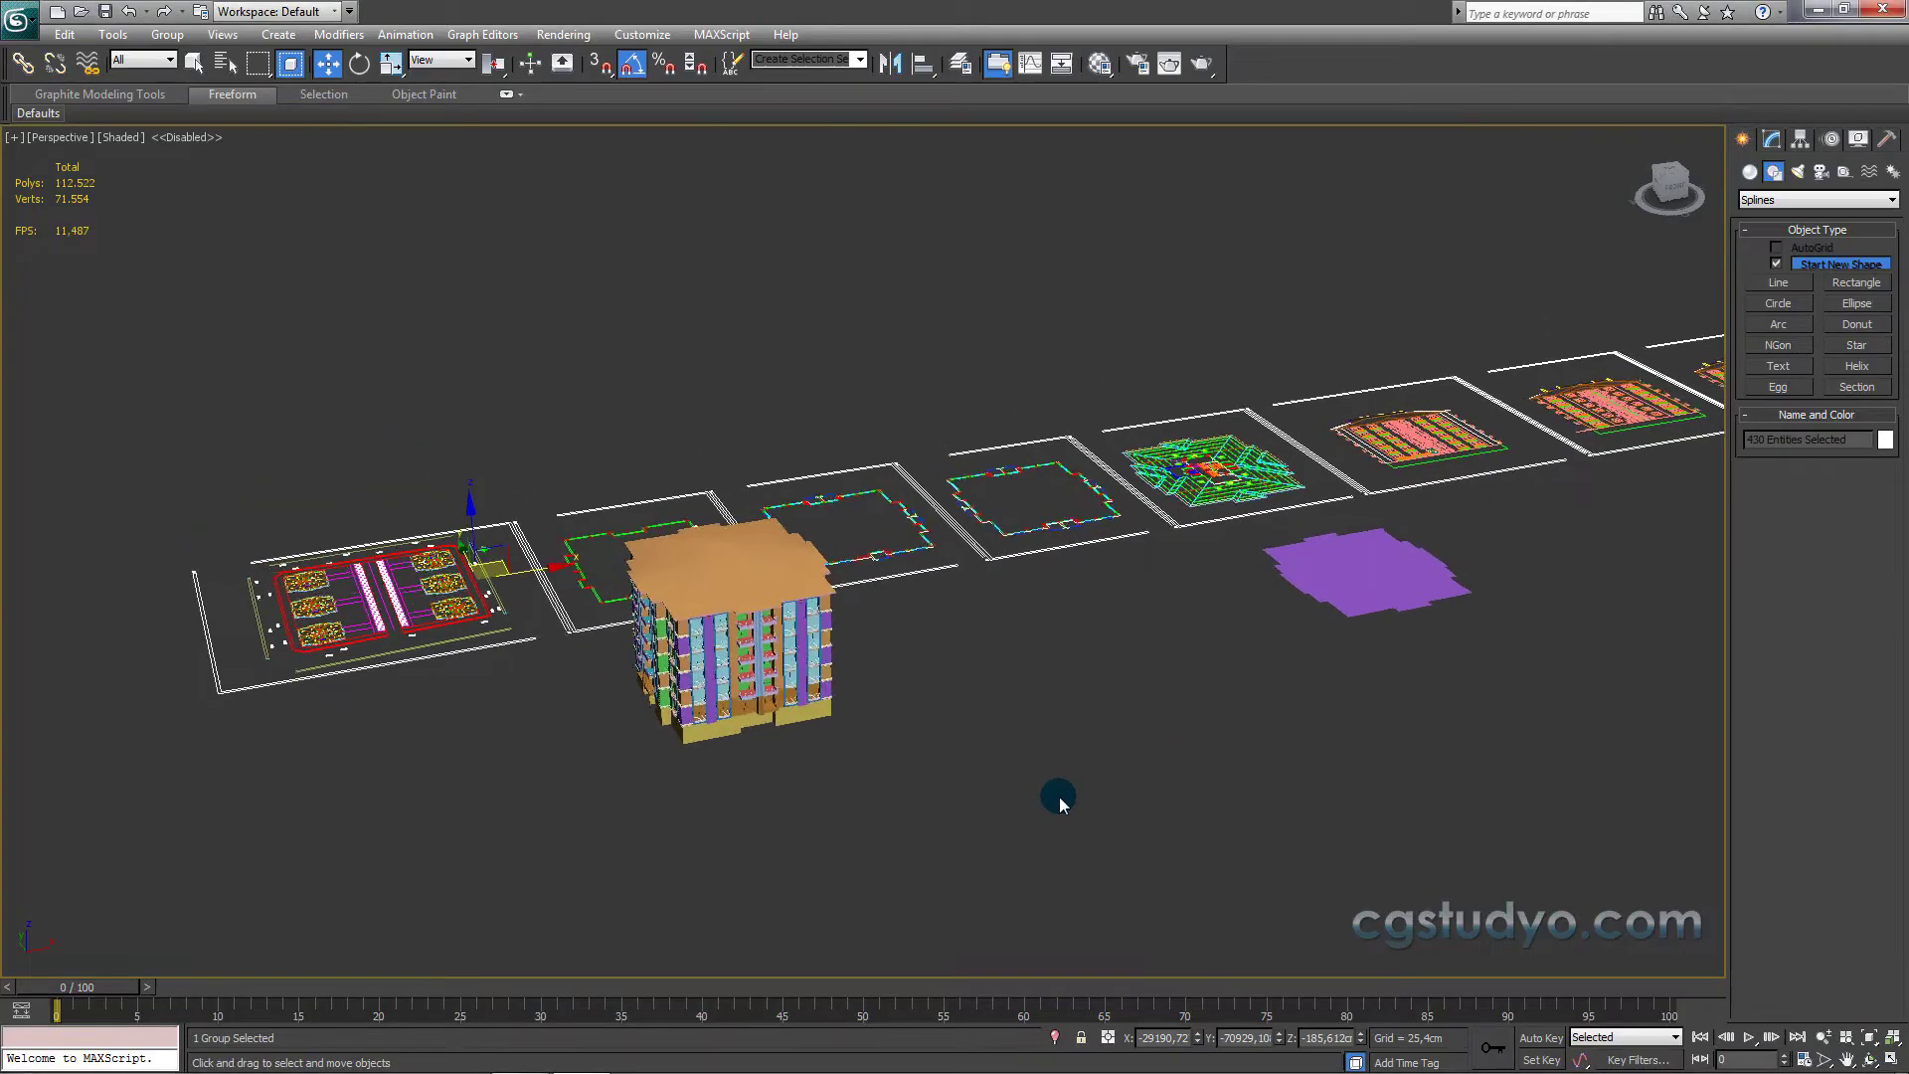
scroll(895, 759, up, 2)
scroll(849, 669, up, 3)
click(997, 752)
mouse_move(848, 670)
middle_down()
mouse_move(996, 752)
mouse_move(999, 786)
middle_up()
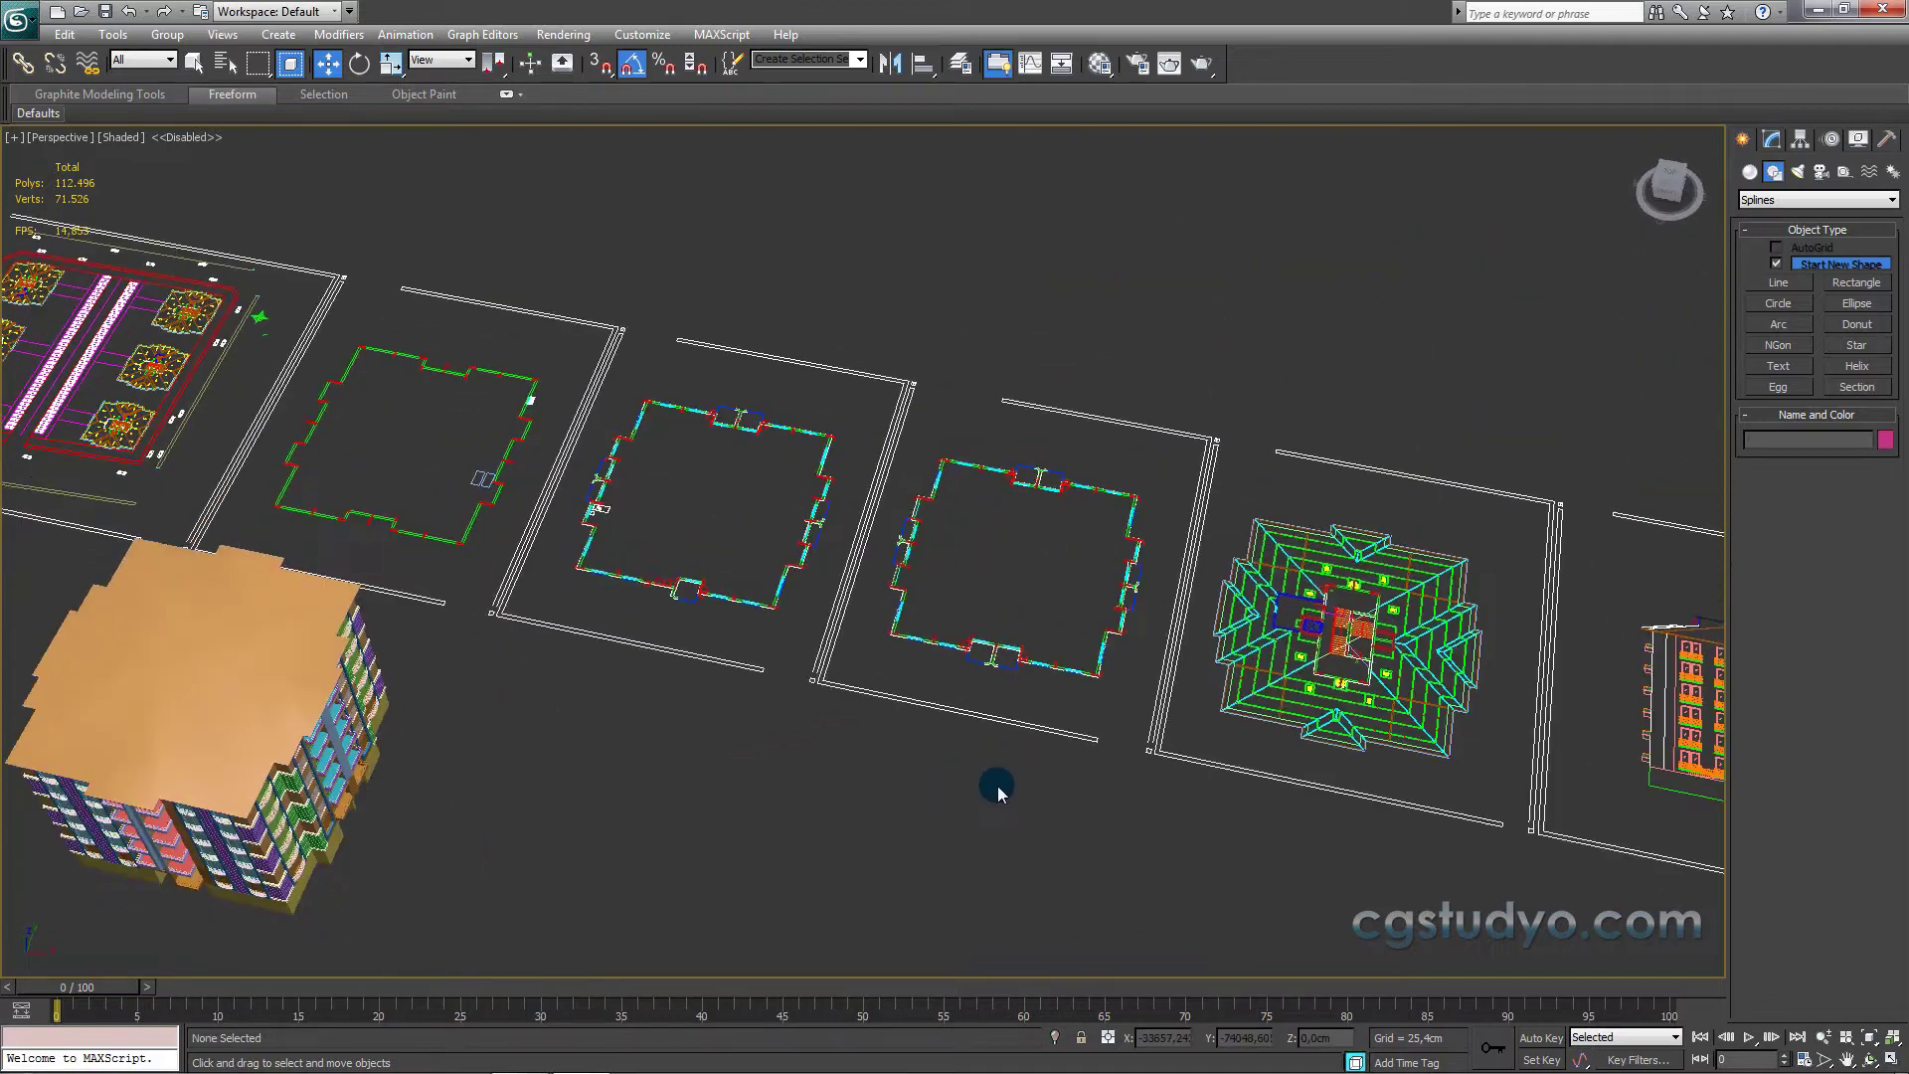
scroll(1101, 567, up, 2)
middle_drag(1101, 567, 334, 510)
mouse_move(418, 570)
alt+middle_down()
mouse_move(898, 702)
mouse_move(898, 676)
alt+middle_up()
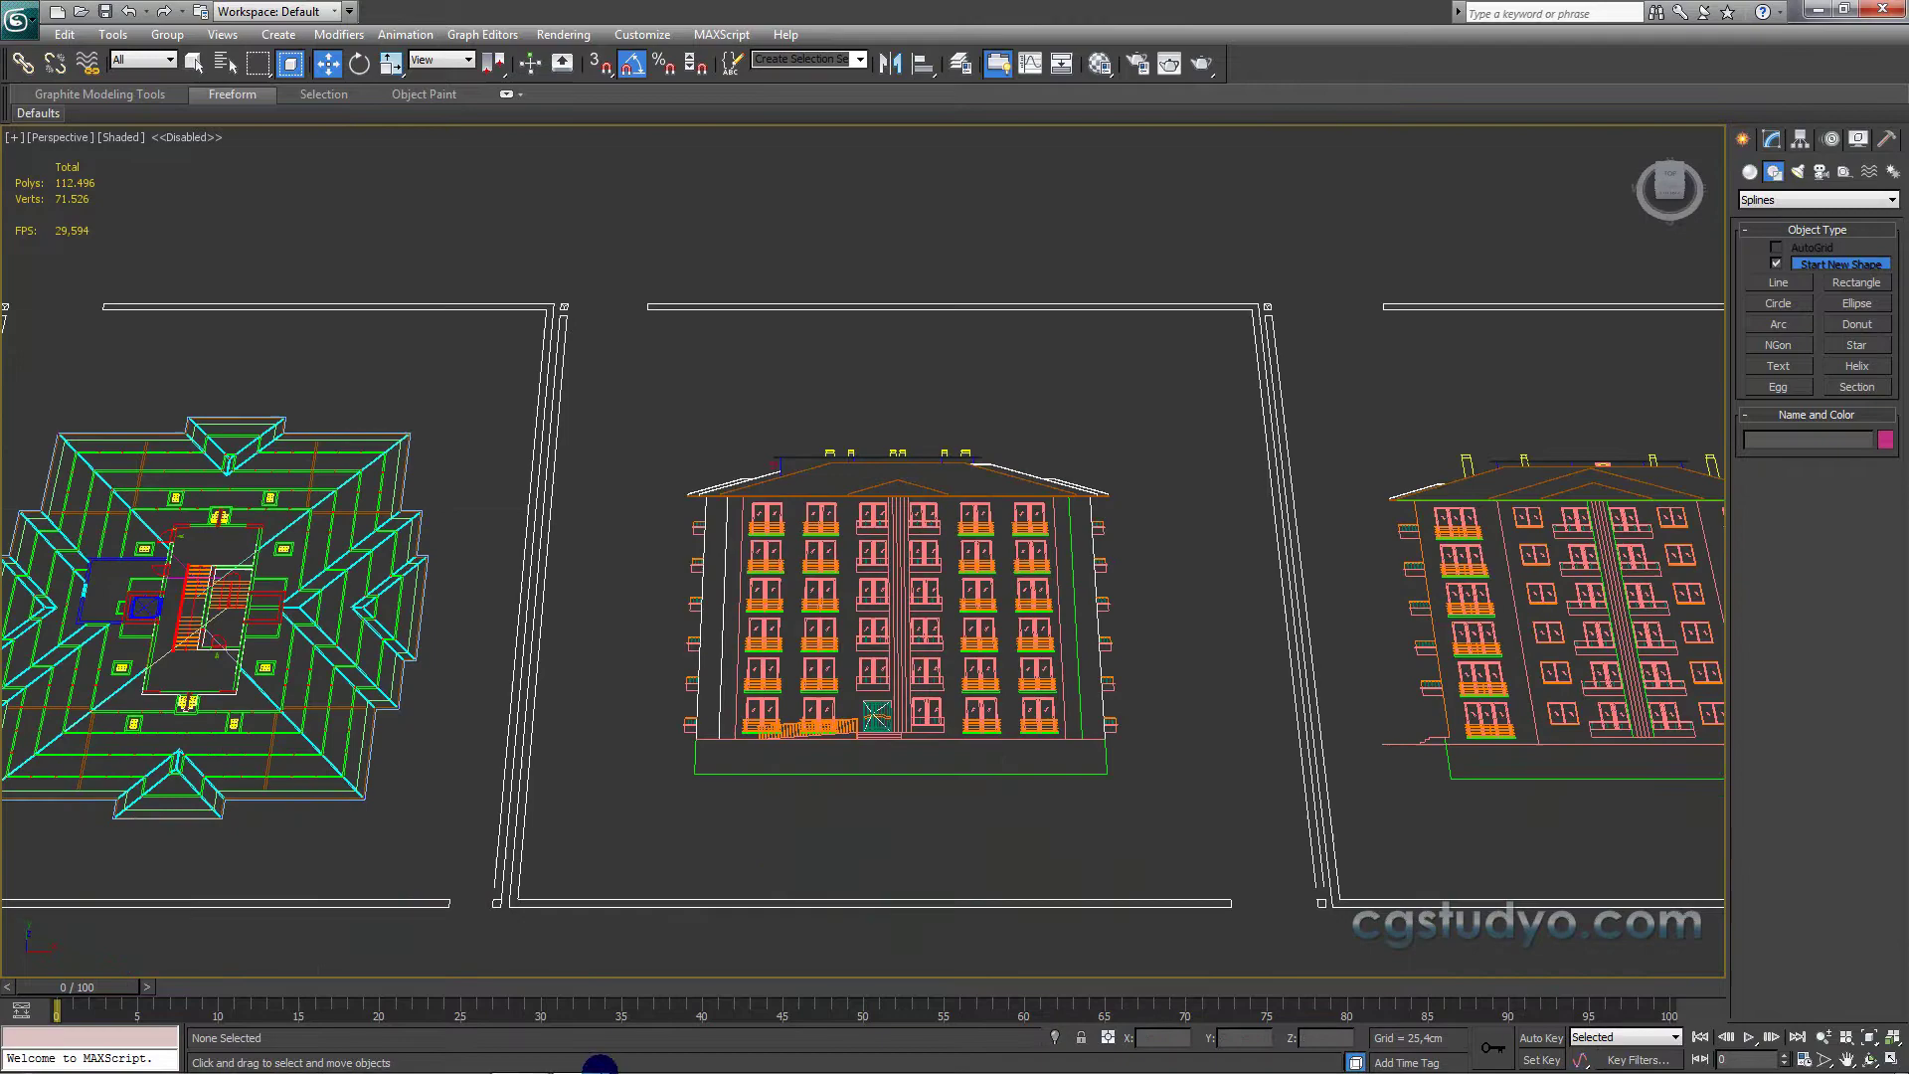
Step: In AutoCAD, zoom across the elevations to the front elevation's roof and rooftop enclosure
click(570, 1057)
middle_drag(662, 527, 895, 428)
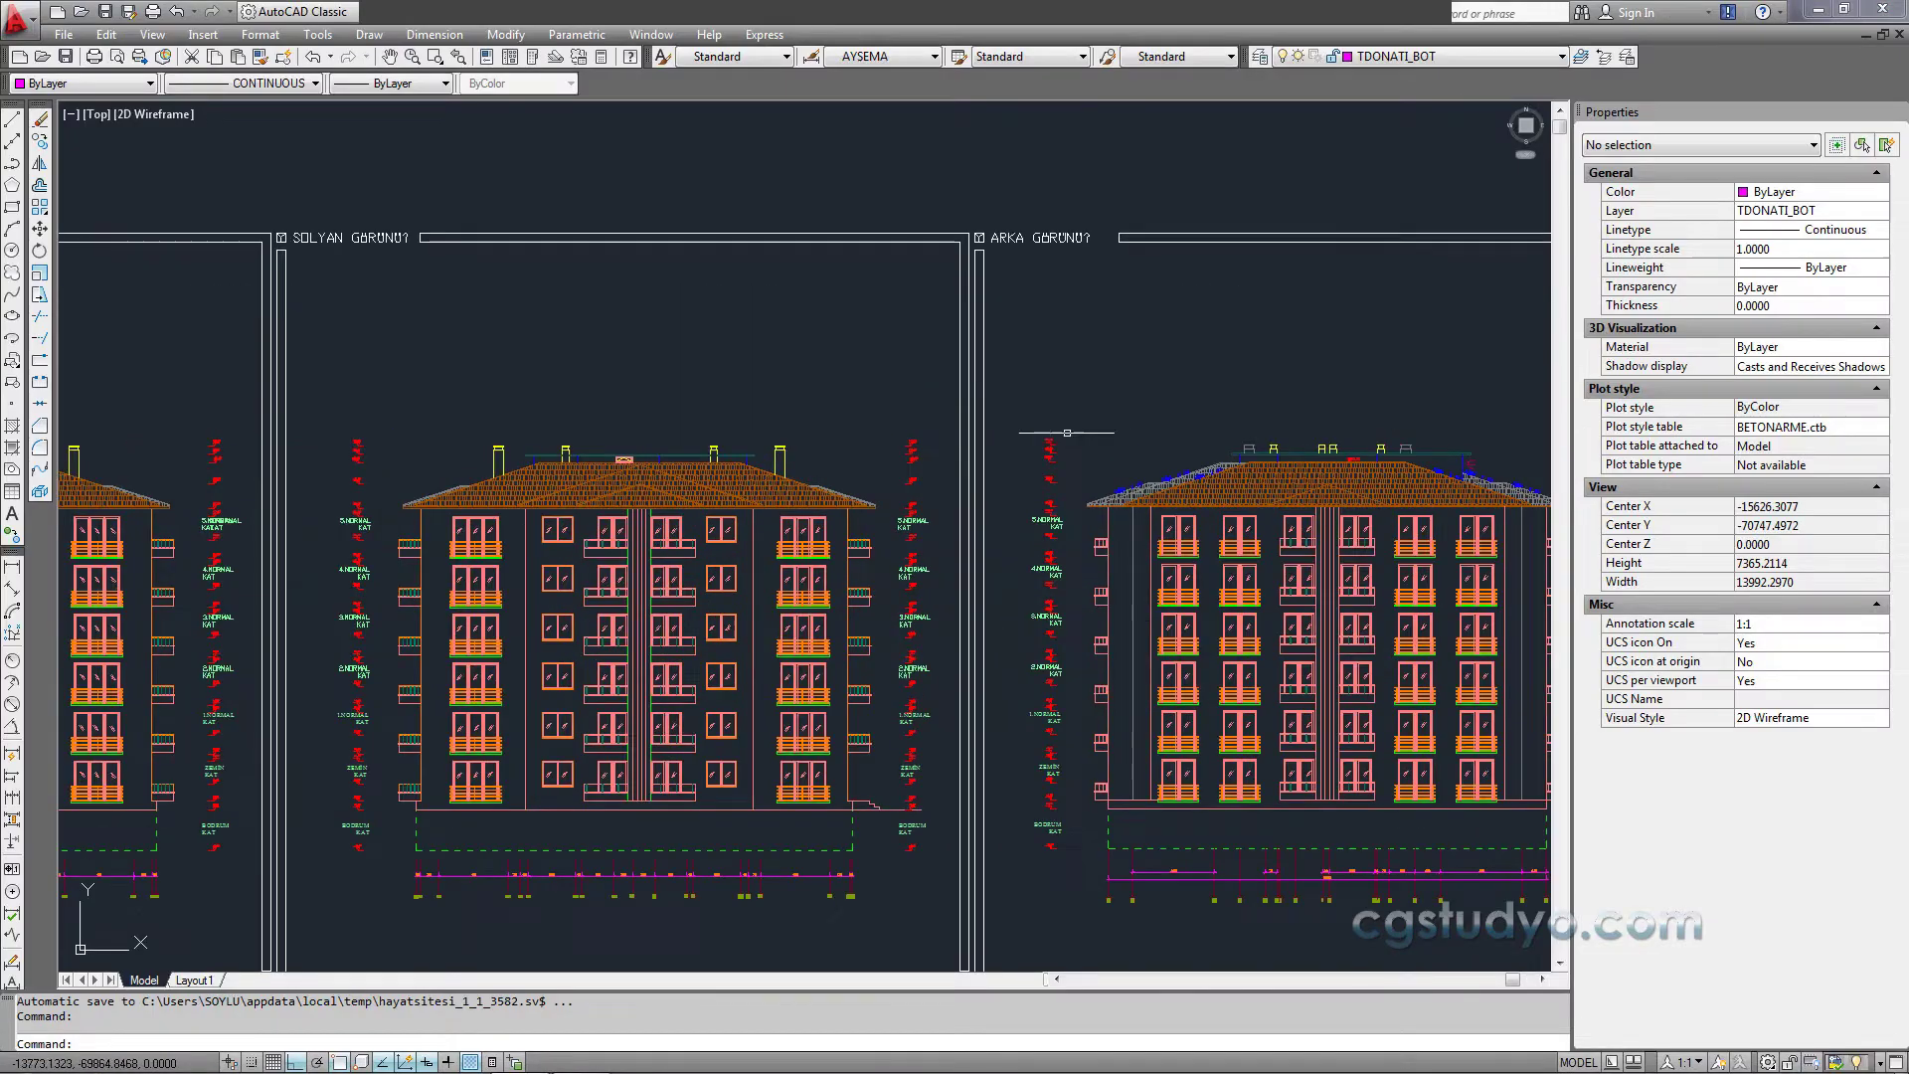
scroll(972, 388, up, 5)
middle_drag(702, 333, 1035, 333)
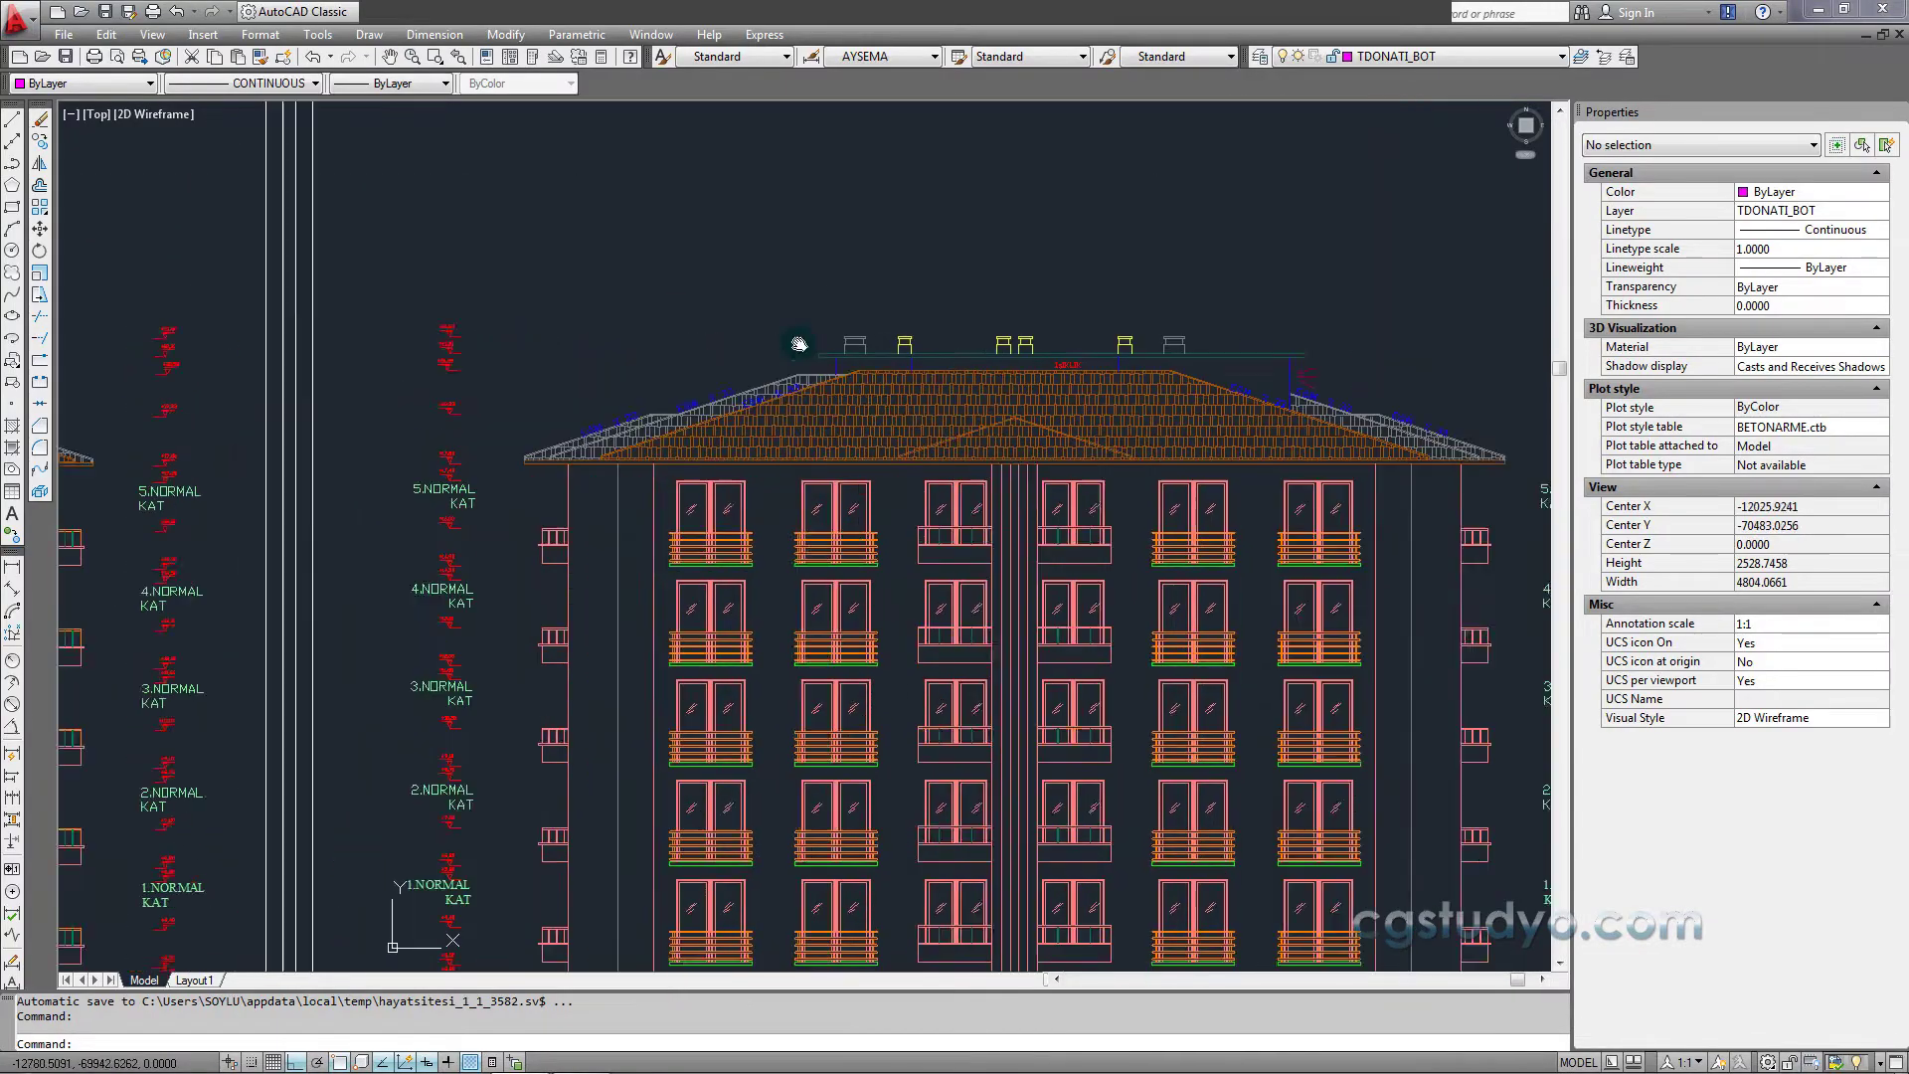
scroll(792, 332, down, 4)
scroll(651, 390, up, 2)
scroll(651, 390, up, 1)
middle_drag(651, 390, 1159, 371)
middle_drag(328, 403, 439, 404)
mouse_move(596, 408)
middle_down()
mouse_move(1035, 417)
mouse_move(549, 299)
middle_up()
scroll(1053, 419, up, 2)
Step: Return to 3ds Max and zoom extents in the Top view to show all drawings
click(1810, 12)
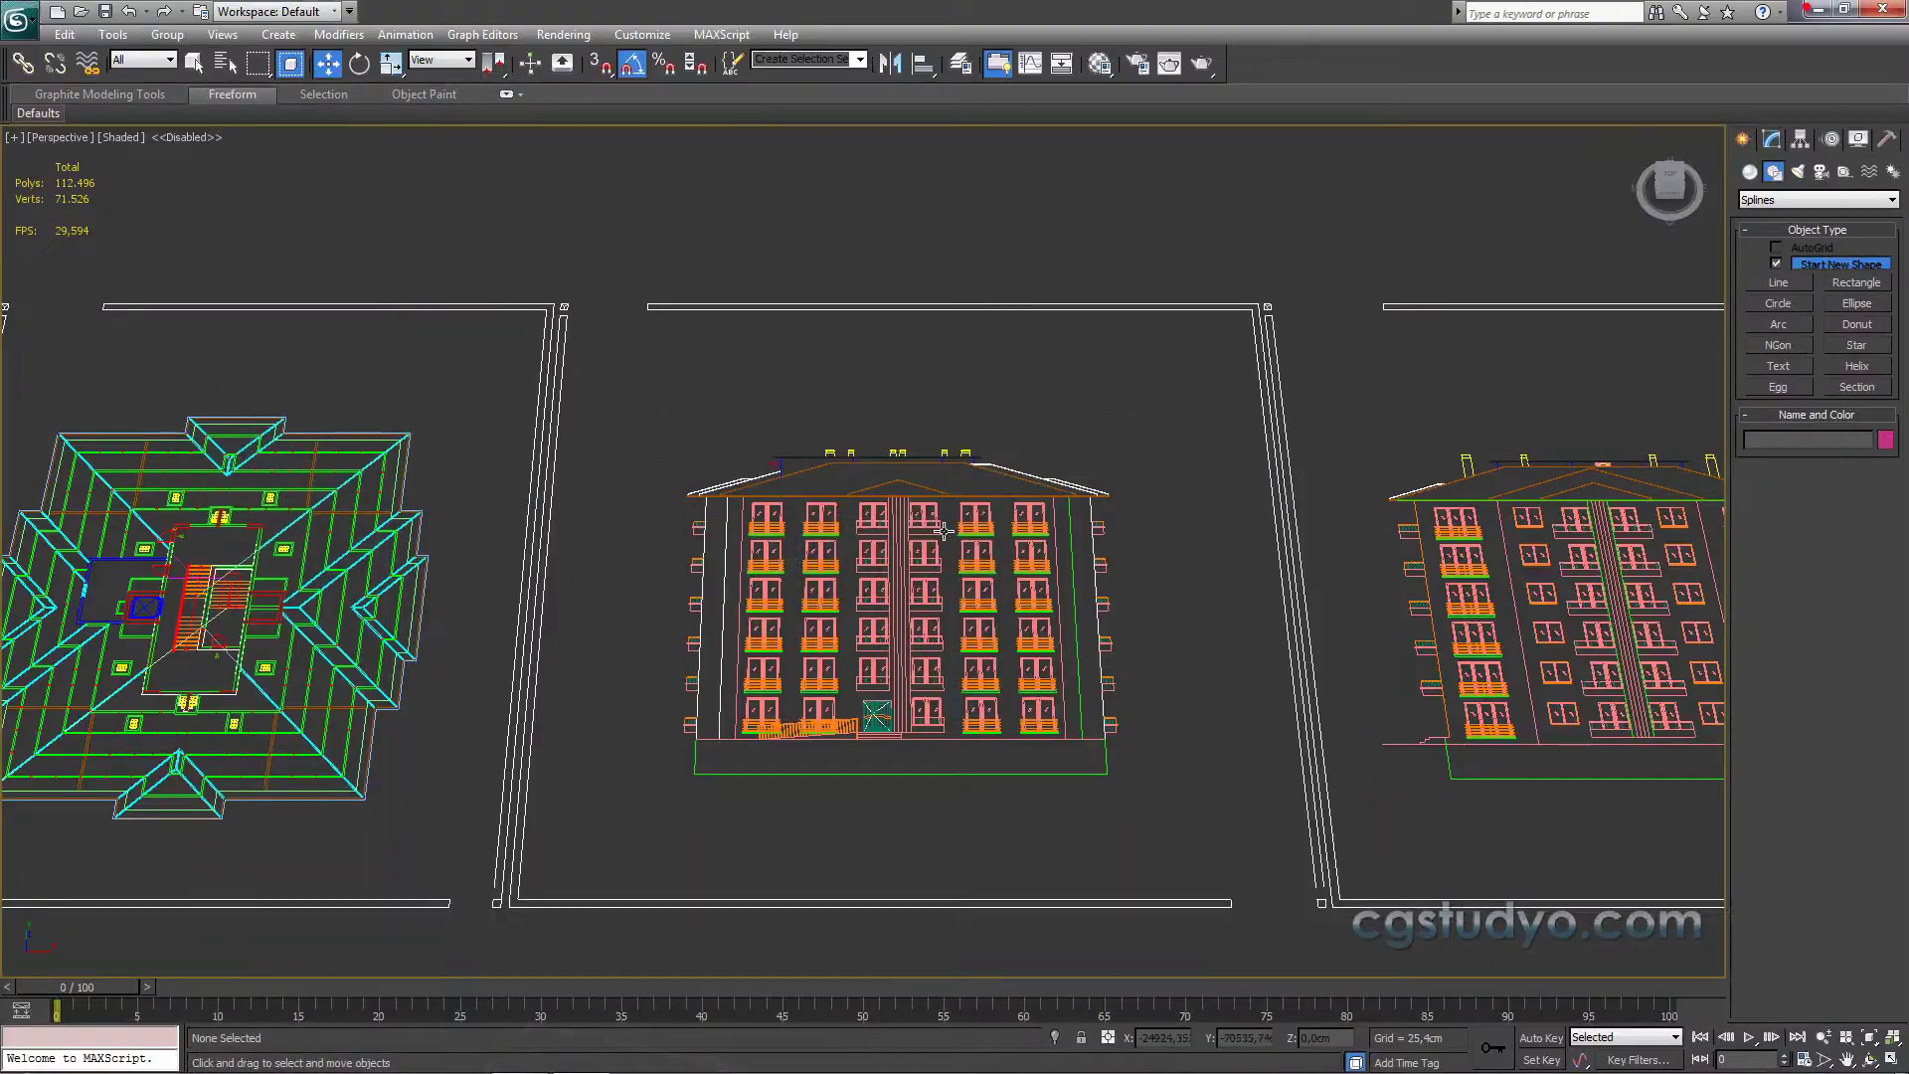
middle_drag(907, 487, 1171, 418)
scroll(1127, 497, up, 5)
key(z)
scroll(756, 592, up, 1)
scroll(746, 567, up, 2)
scroll(759, 535, up, 3)
scroll(680, 645, up, 2)
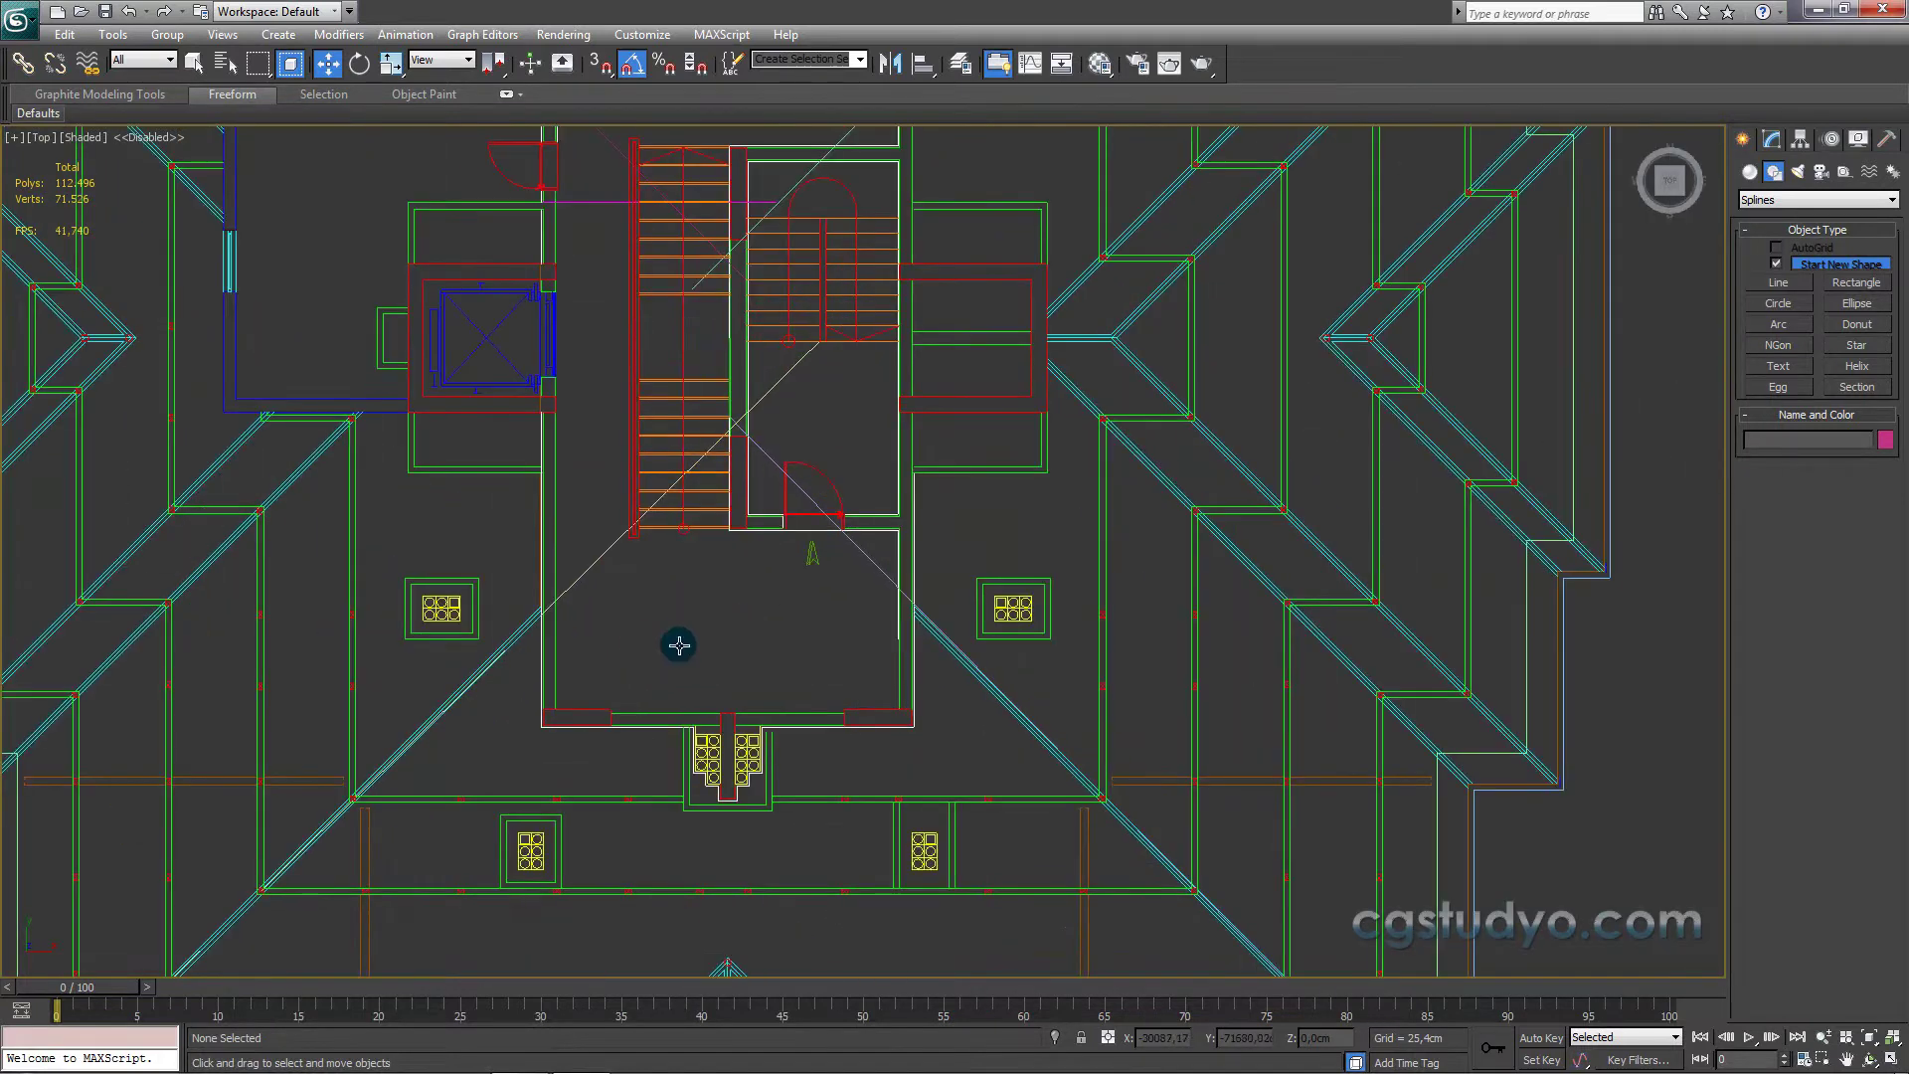
Step: Open the Modify panel and centre the Top view on the stair and elevator core
click(1772, 139)
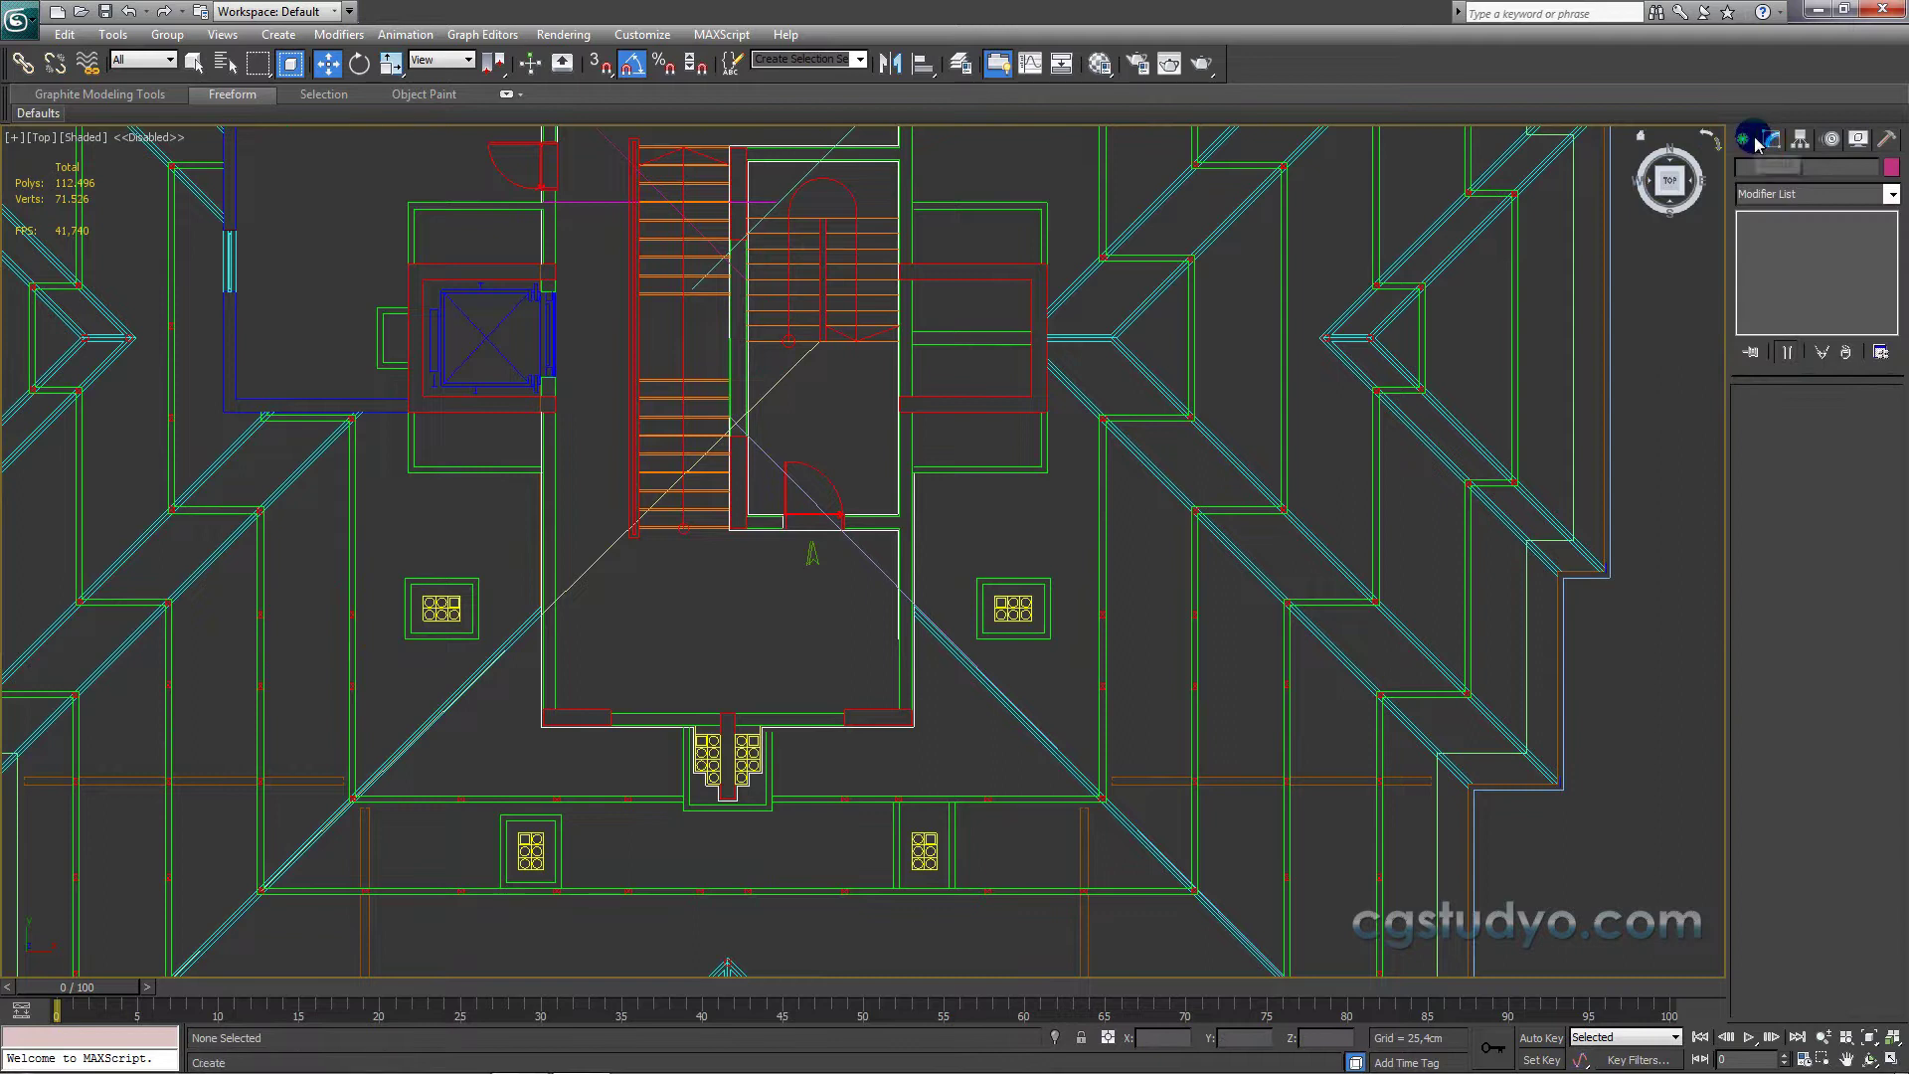
middle_drag(1052, 494, 1156, 695)
mouse_move(759, 704)
middle_down()
mouse_move(865, 631)
mouse_move(880, 642)
middle_up()
scroll(880, 642, down, 2)
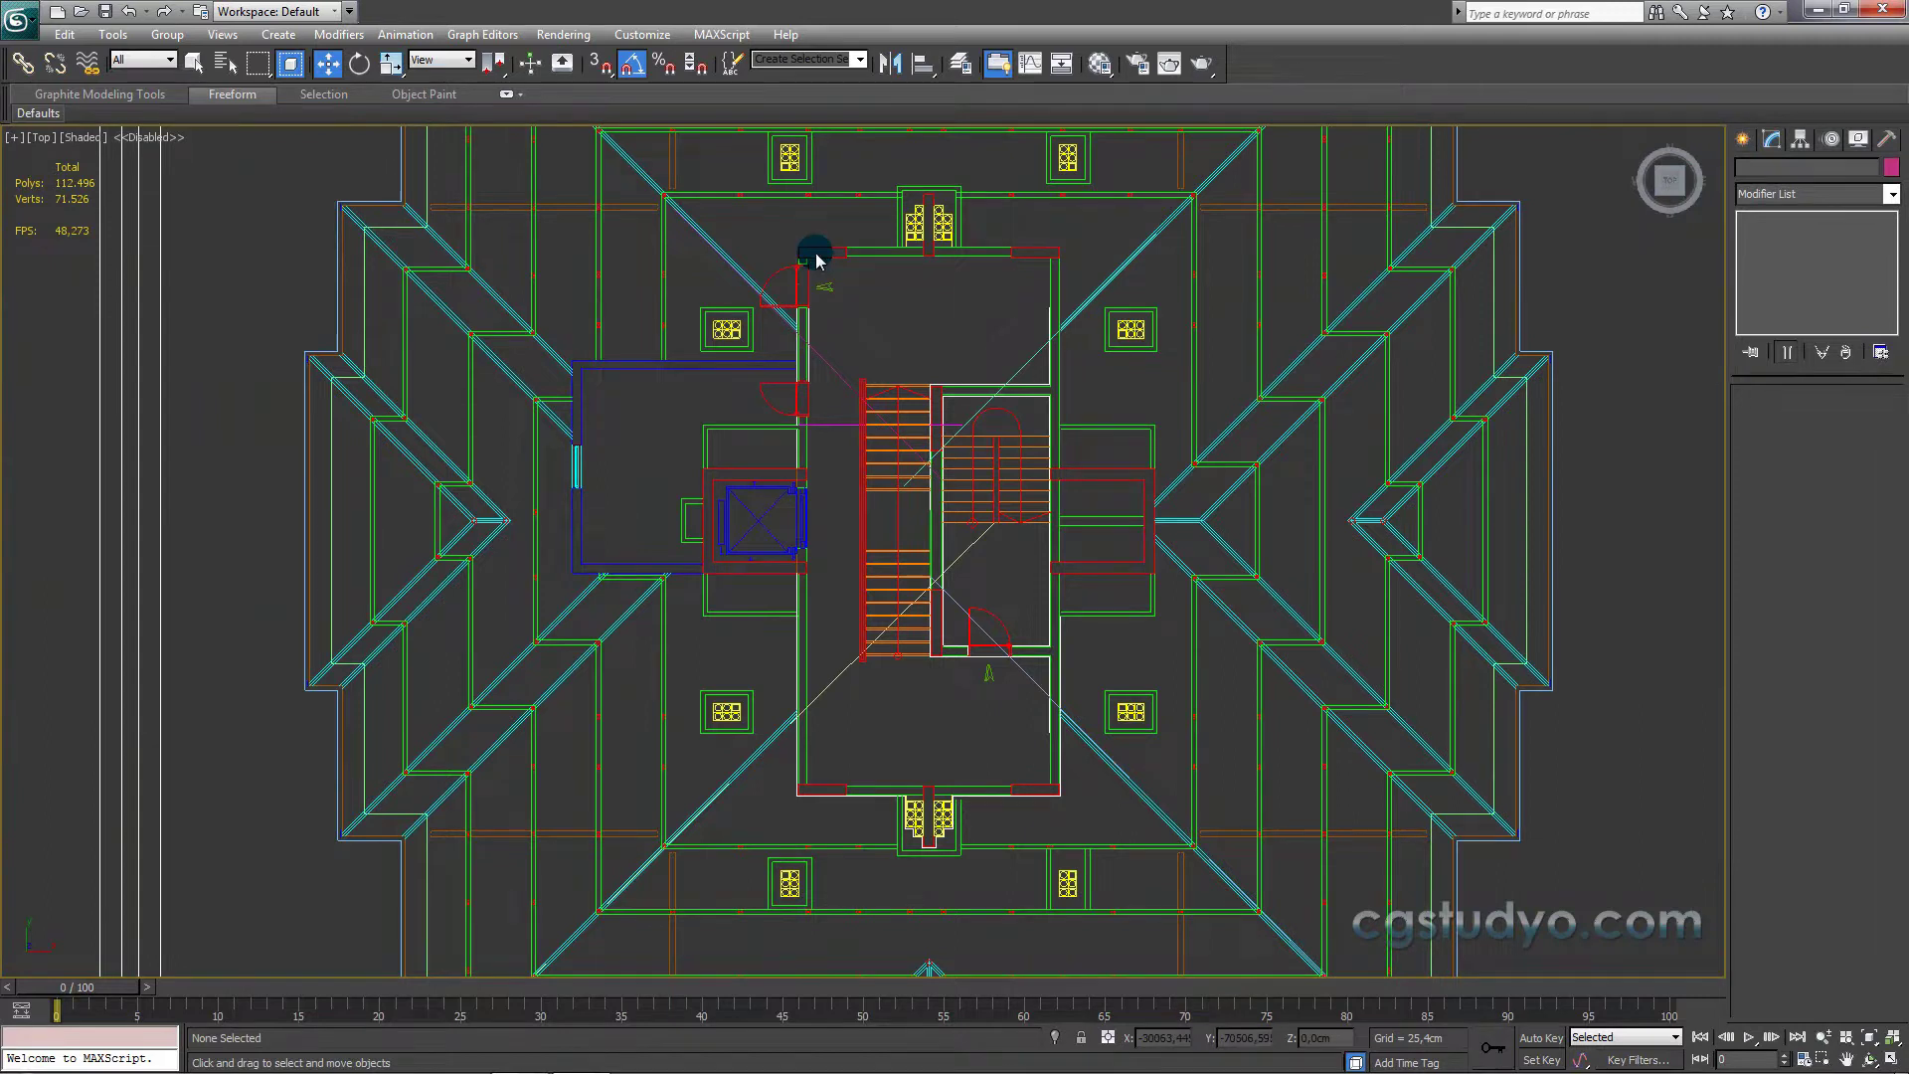
Step: Activate the Shapes > Line tool and centre the core in the Top view
click(1742, 138)
click(1773, 172)
click(1779, 282)
middle_drag(756, 457, 833, 517)
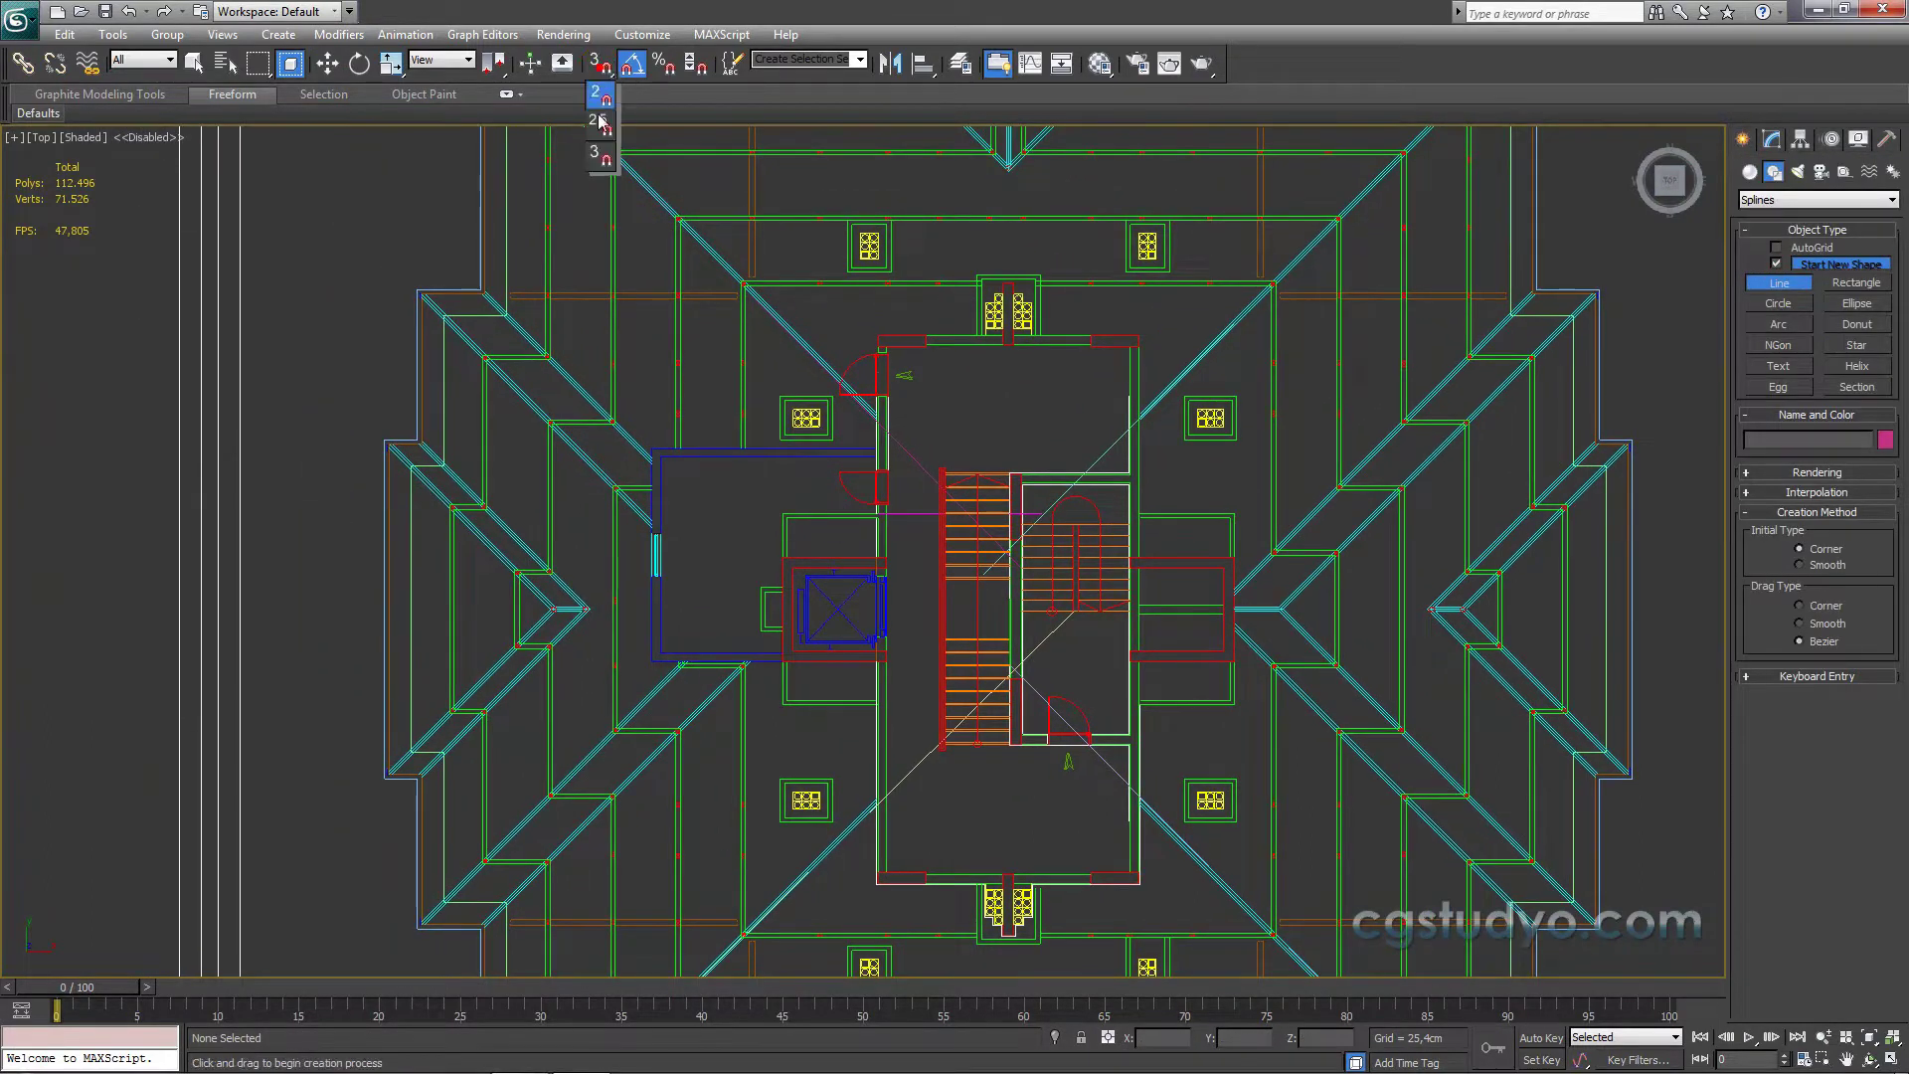
Step: Snap around the core's corners and close the spline, creating Line703
click(659, 439)
click(886, 439)
click(877, 336)
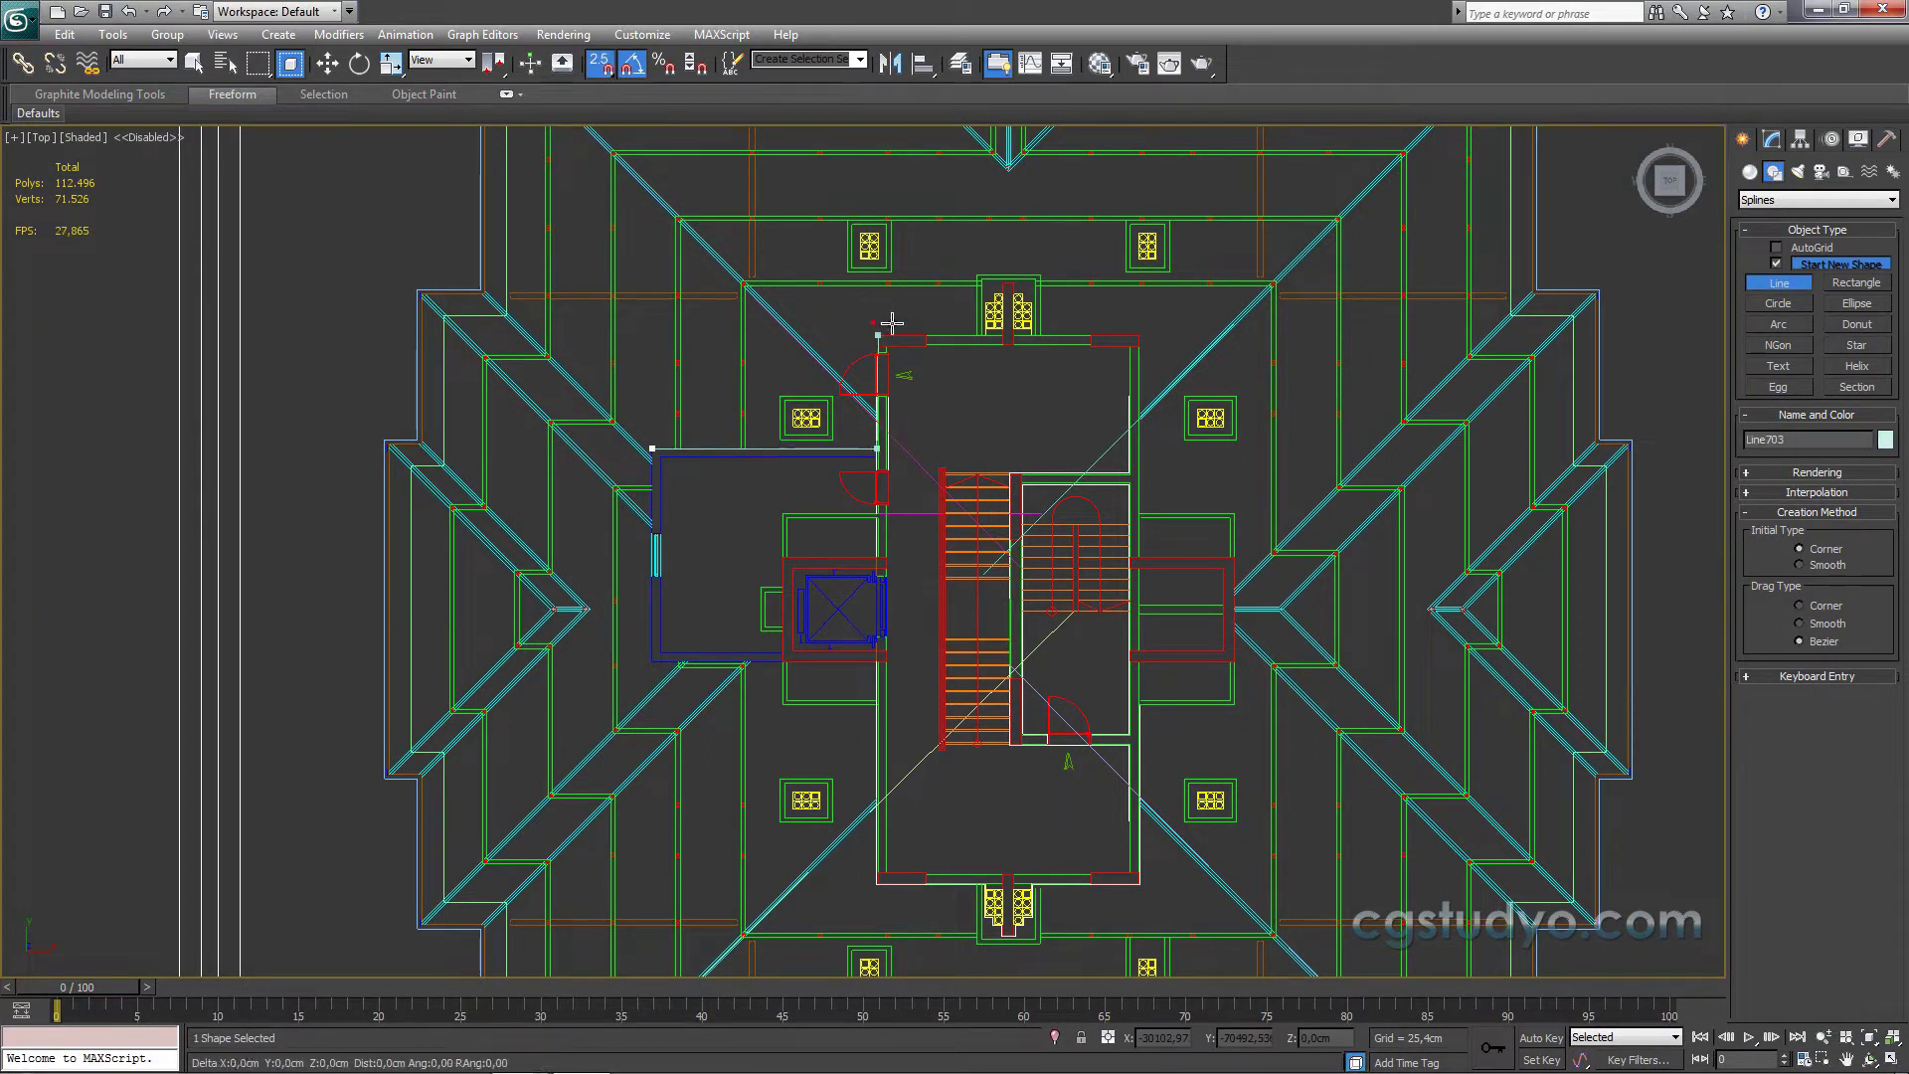
click(1140, 336)
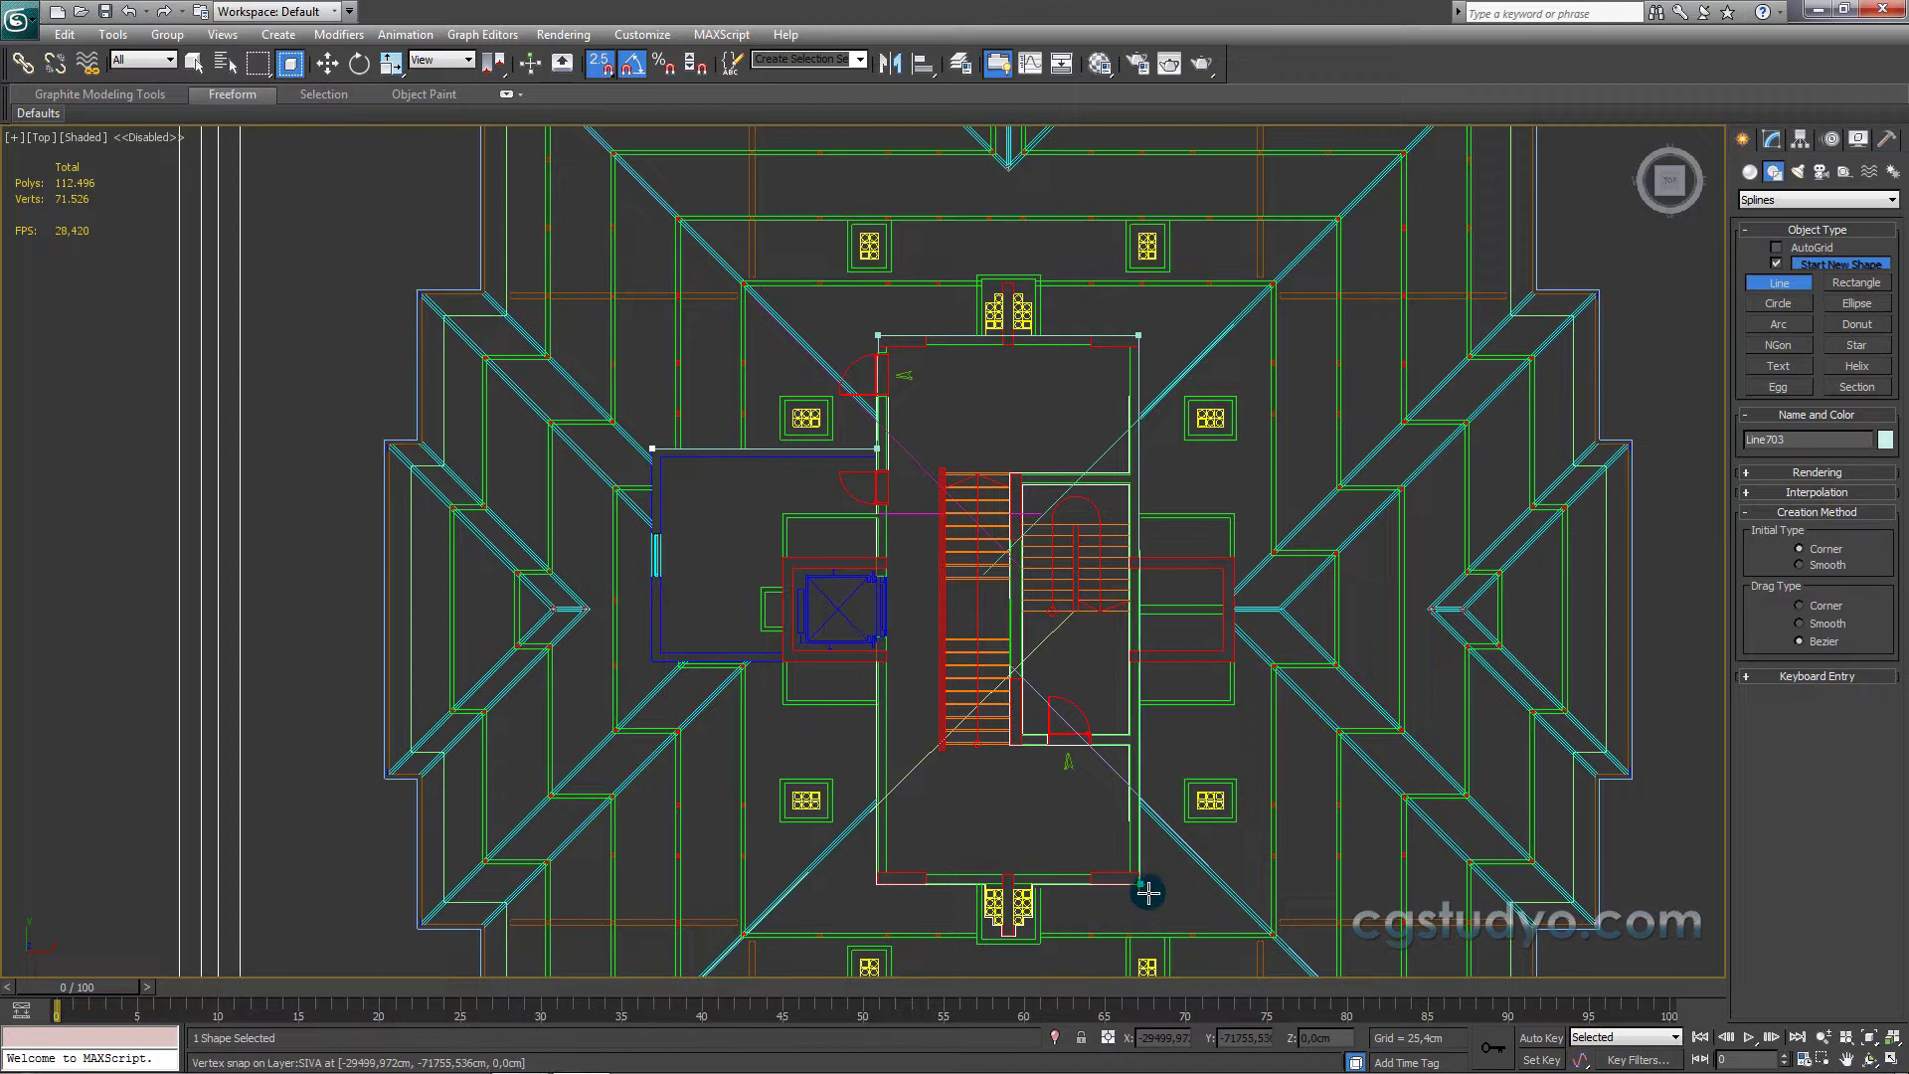
click(877, 883)
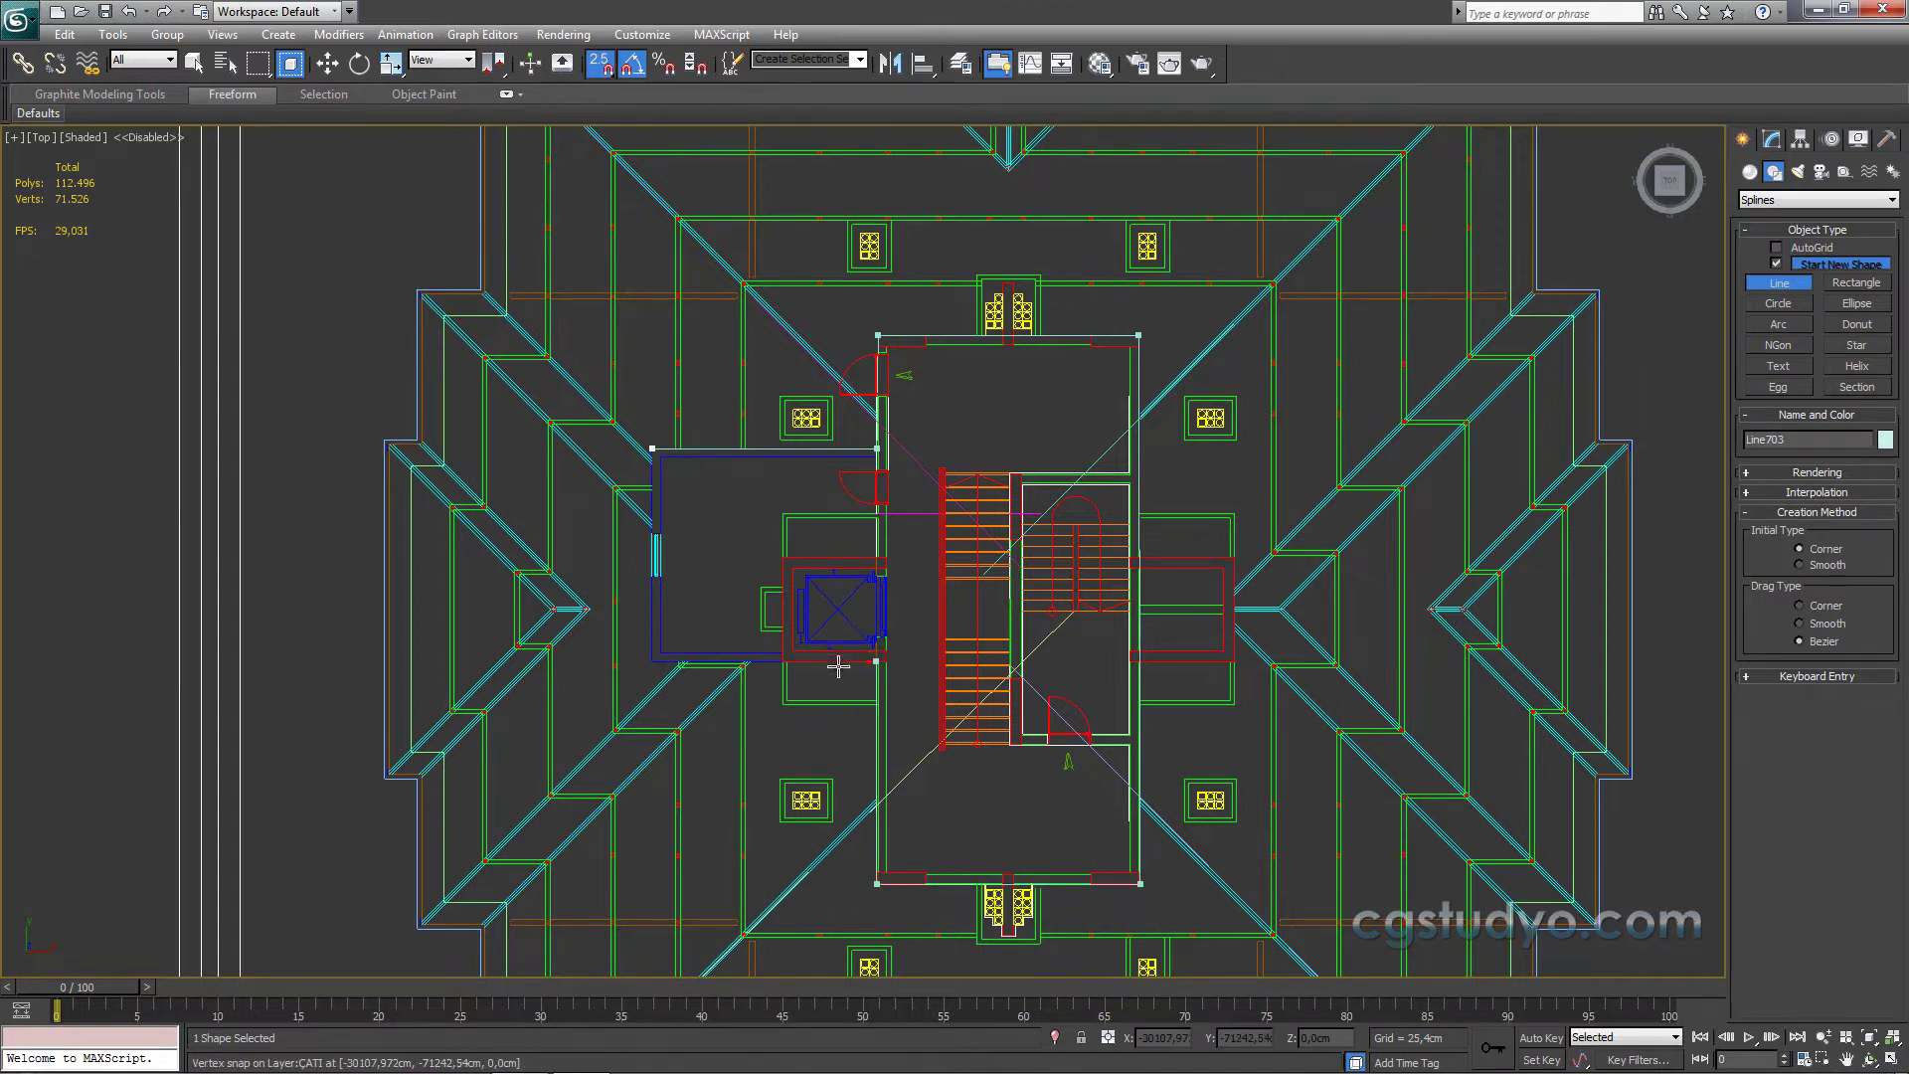
click(651, 658)
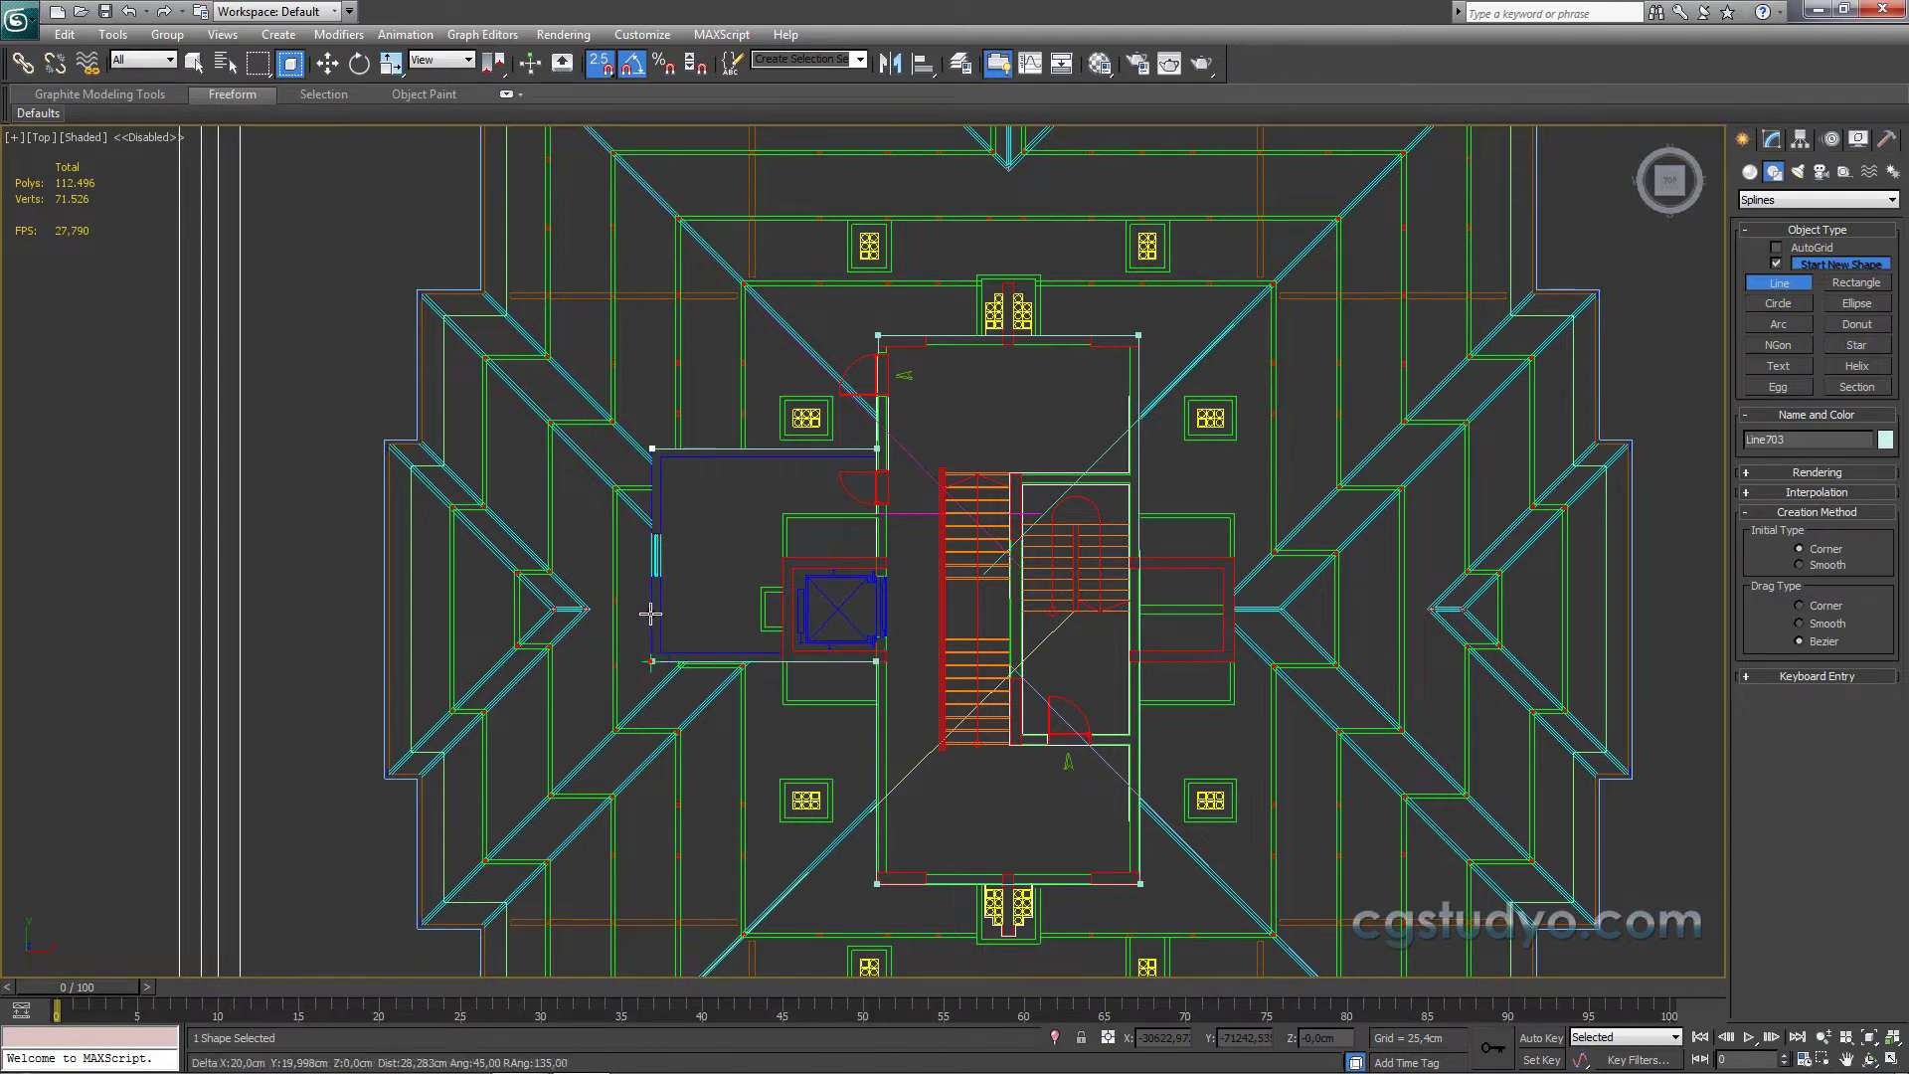
click(652, 449)
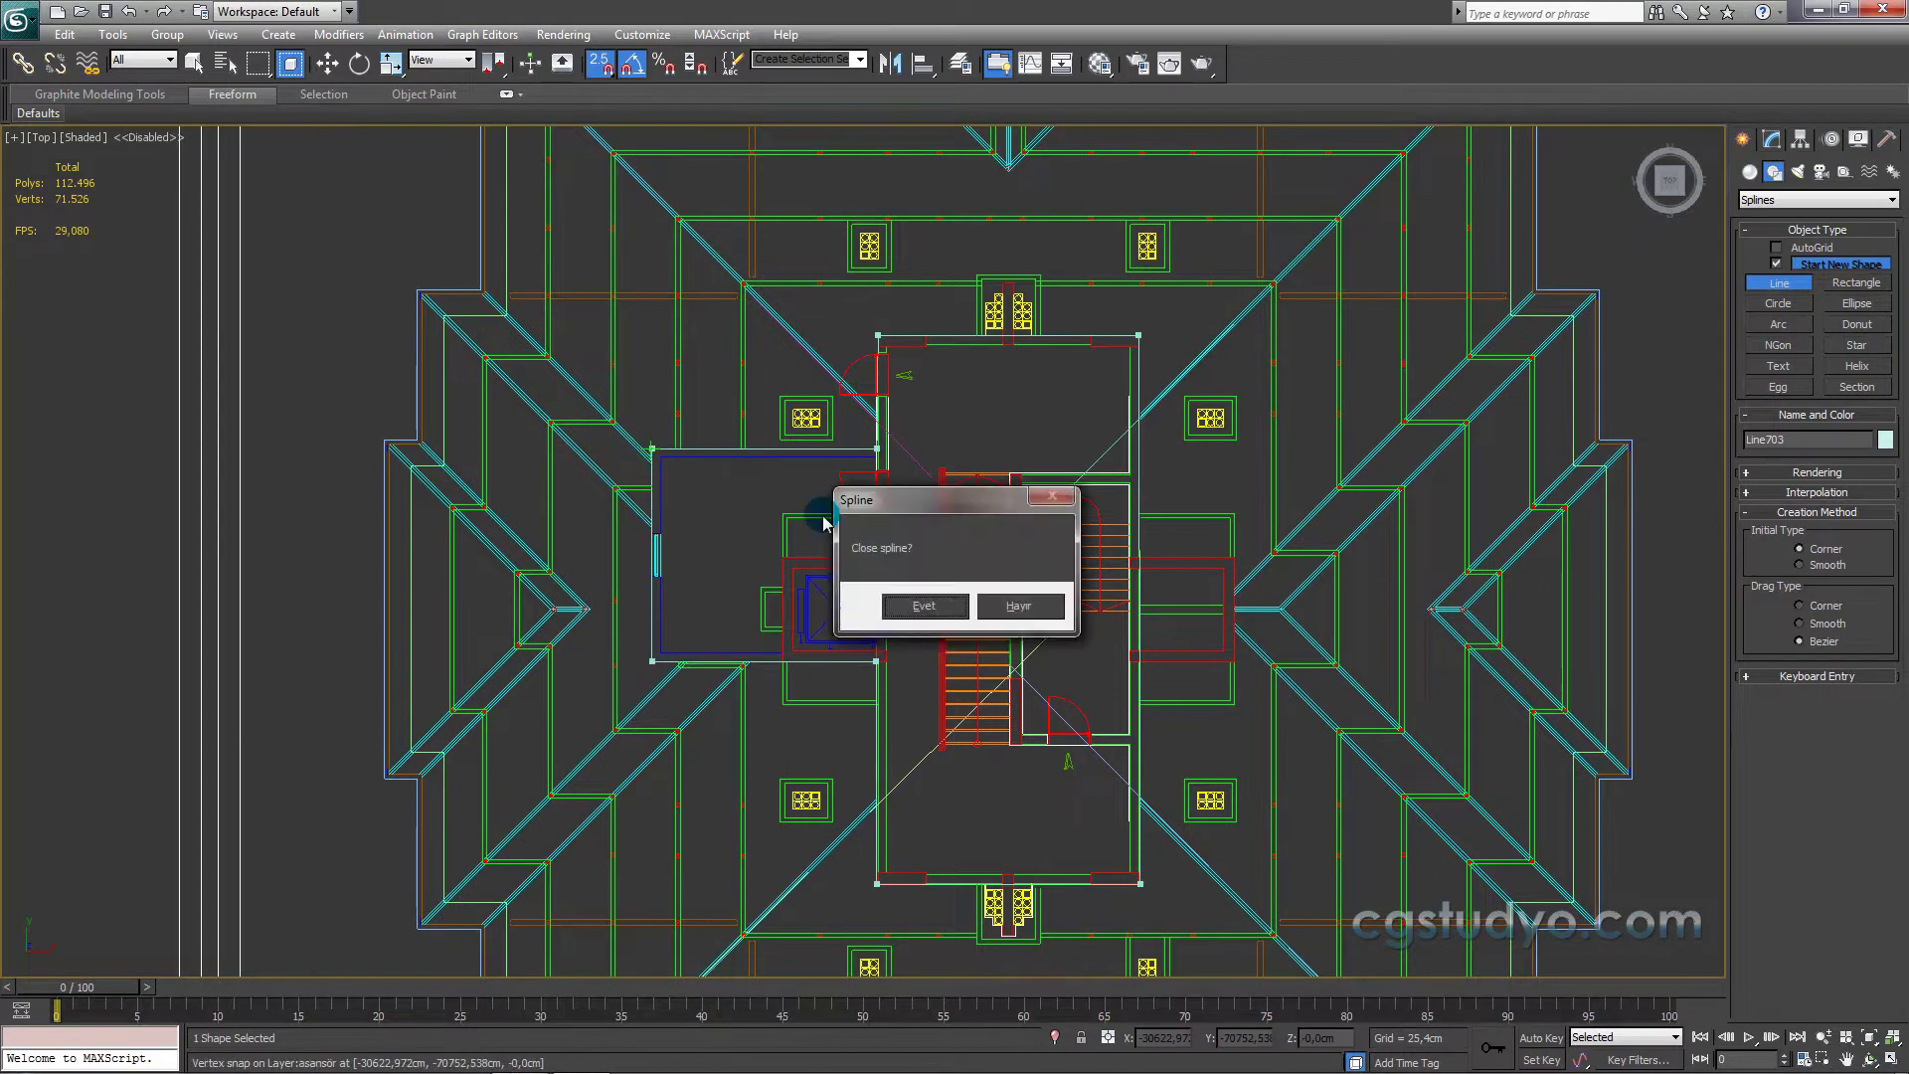
click(910, 602)
middle_drag(966, 761, 734, 649)
scroll(755, 626, down, 2)
Step: Turn on 2.5 snap and move the outline right, off the roof plan into empty space
key(w)
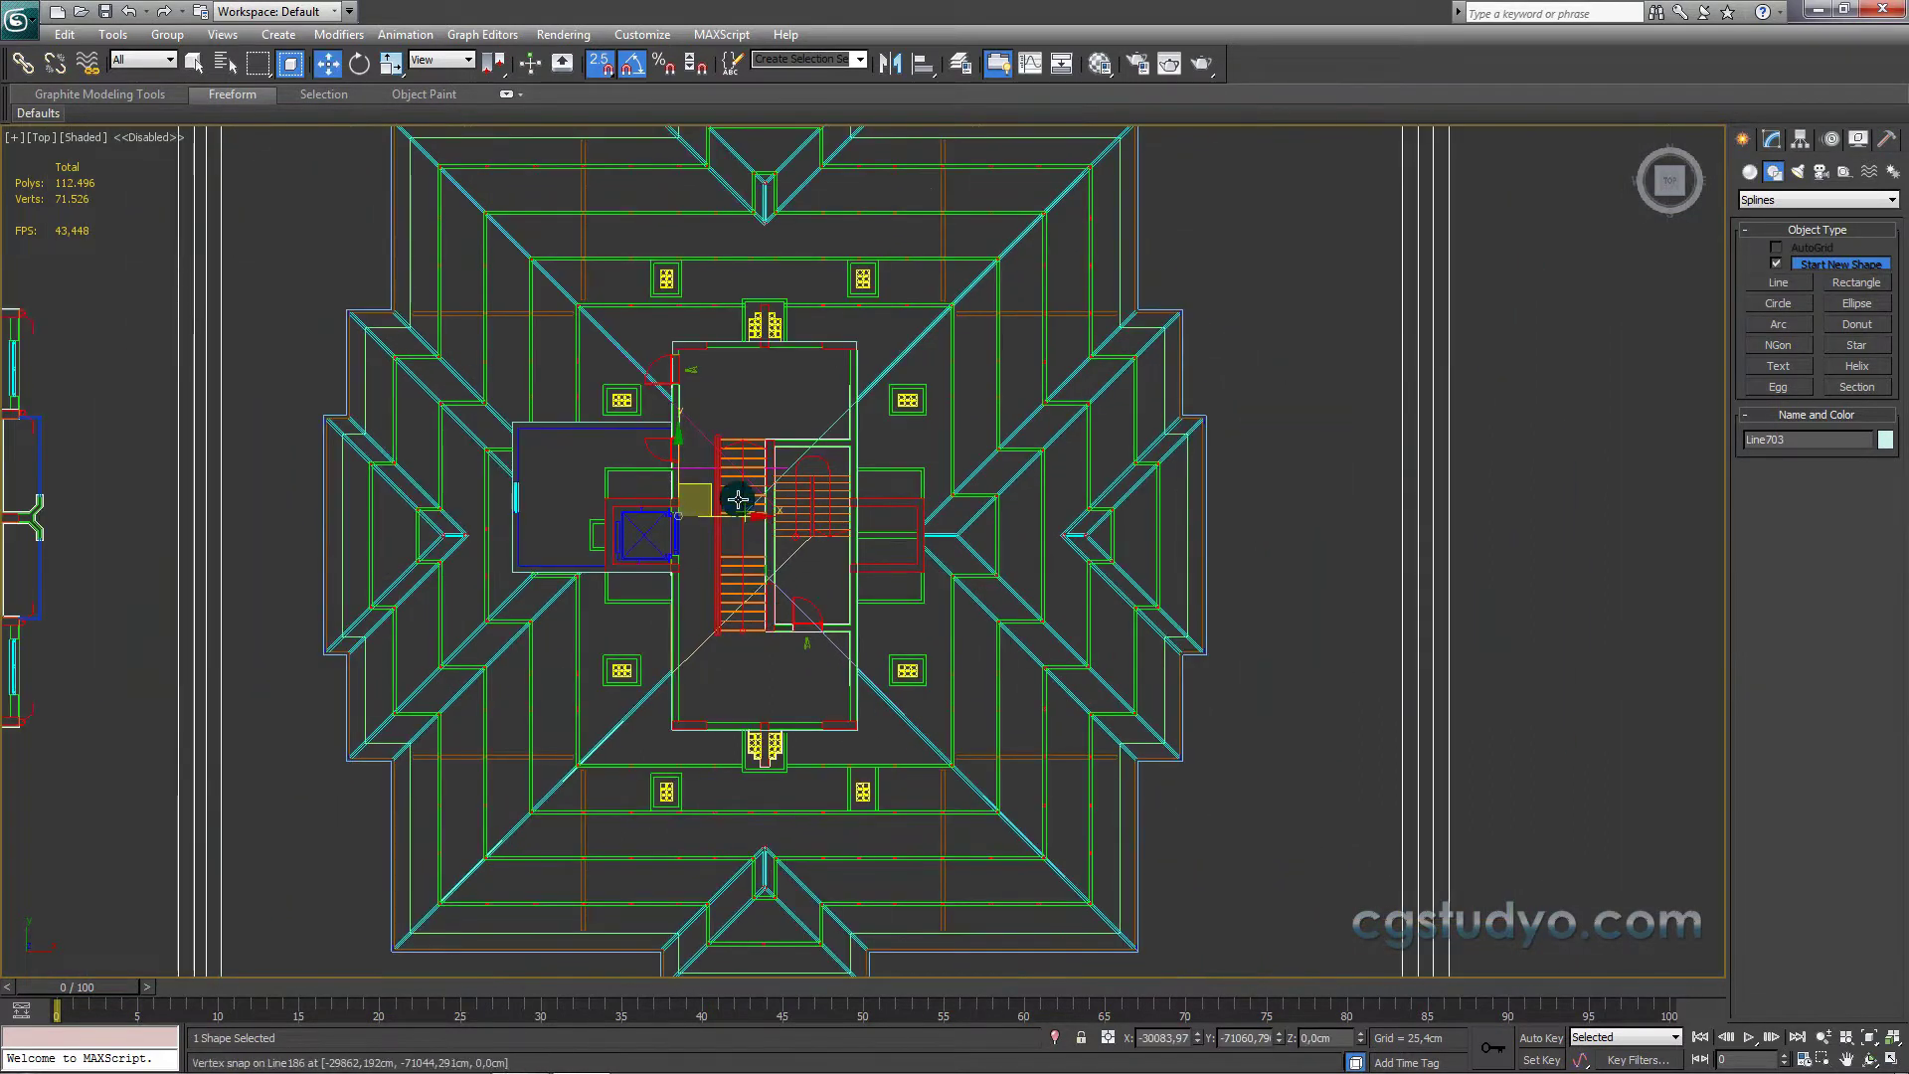
click(606, 68)
drag(733, 500, 1563, 601)
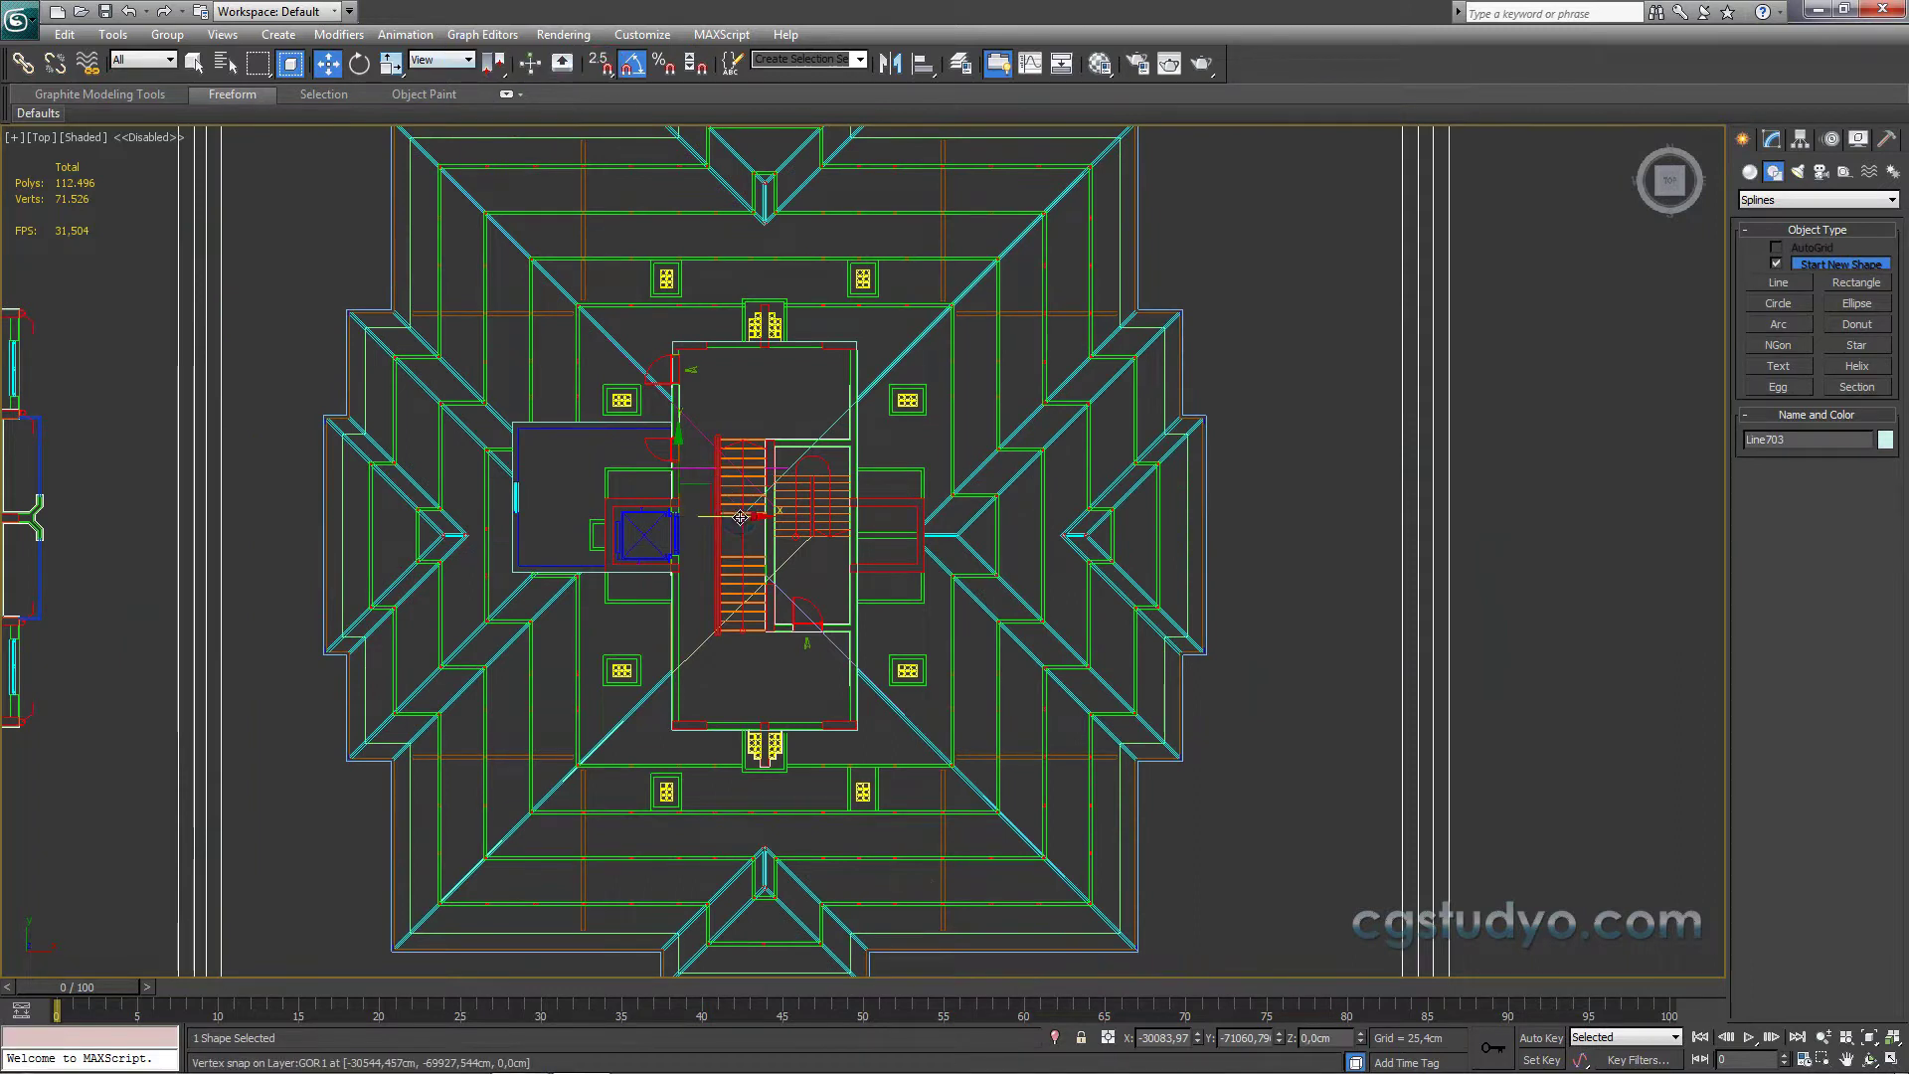
middle_drag(1563, 602, 1193, 554)
scroll(1014, 597, up, 2)
scroll(1078, 443, up, 2)
scroll(946, 588, up, 2)
scroll(945, 587, up, 1)
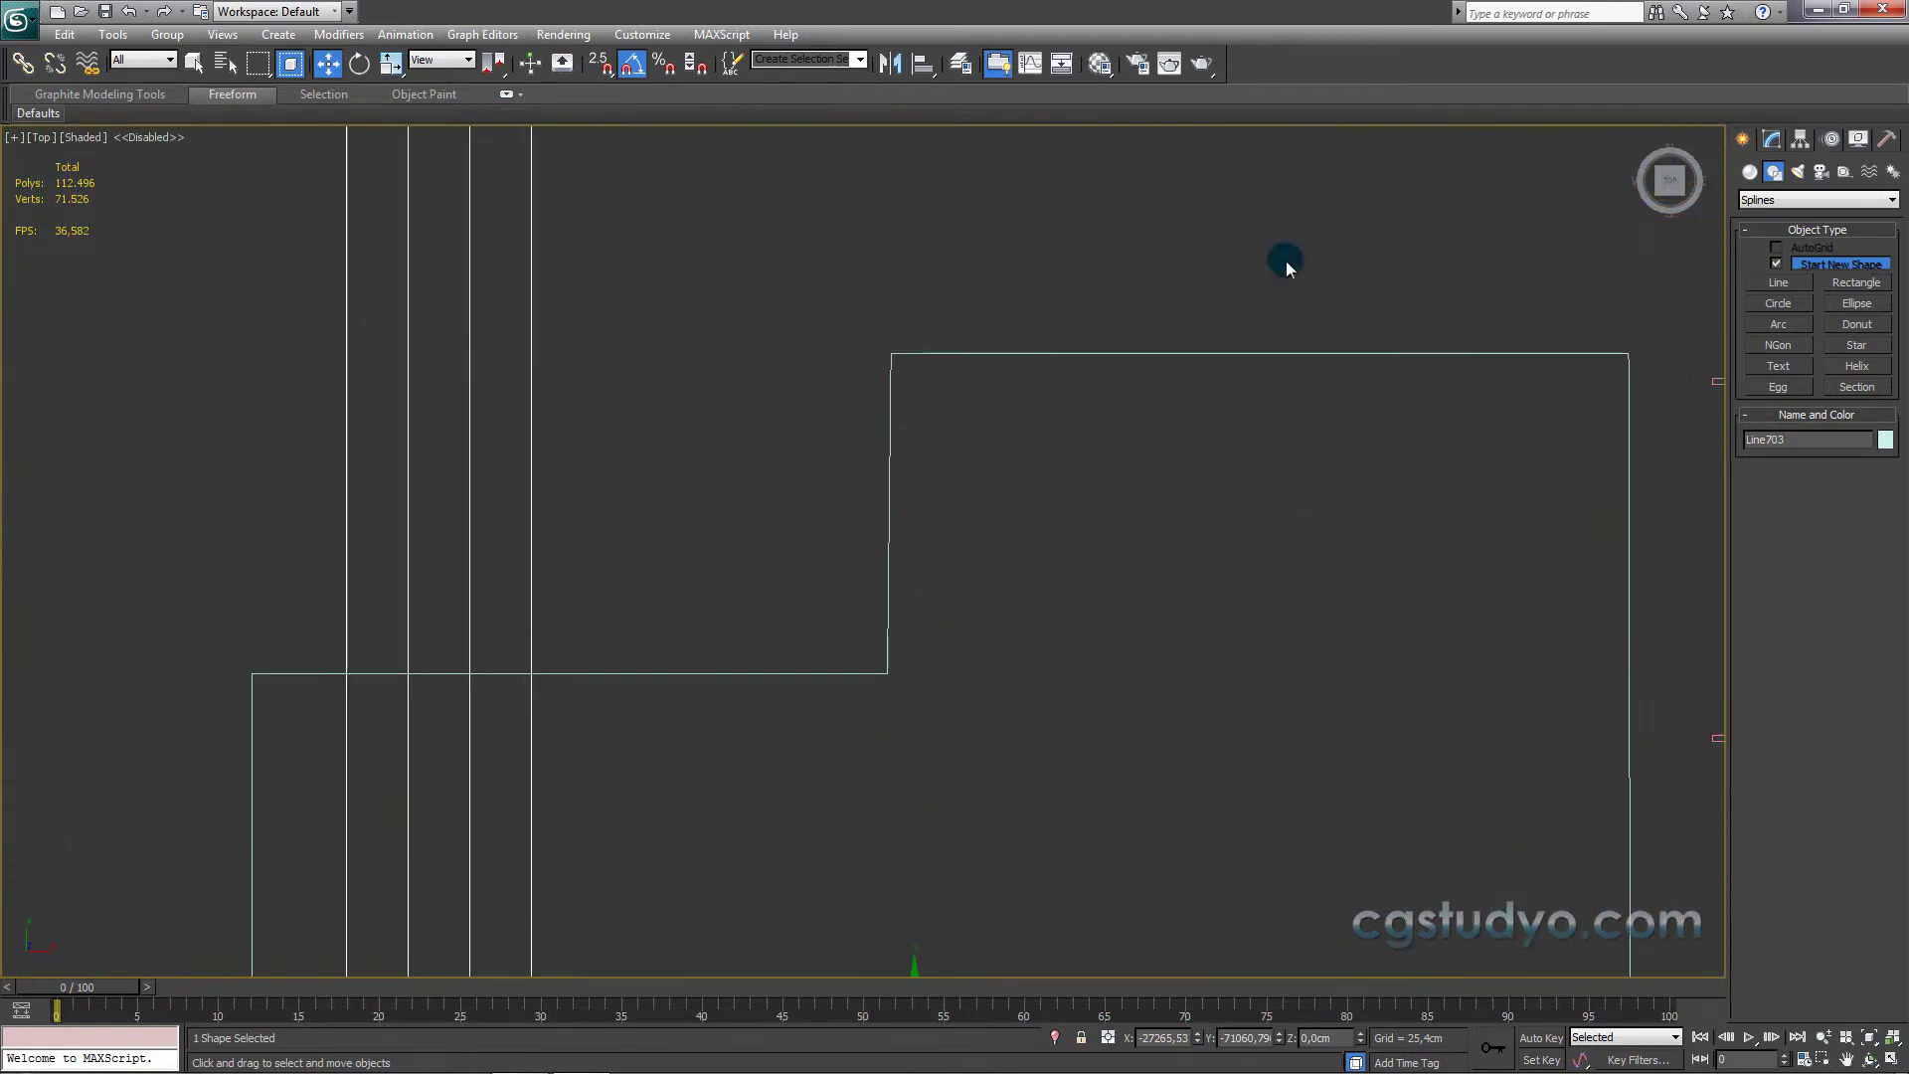
Step: At Vertex level, shift the stepped corner vertex -1.716 cm in X to straighten it
click(1772, 139)
click(1749, 219)
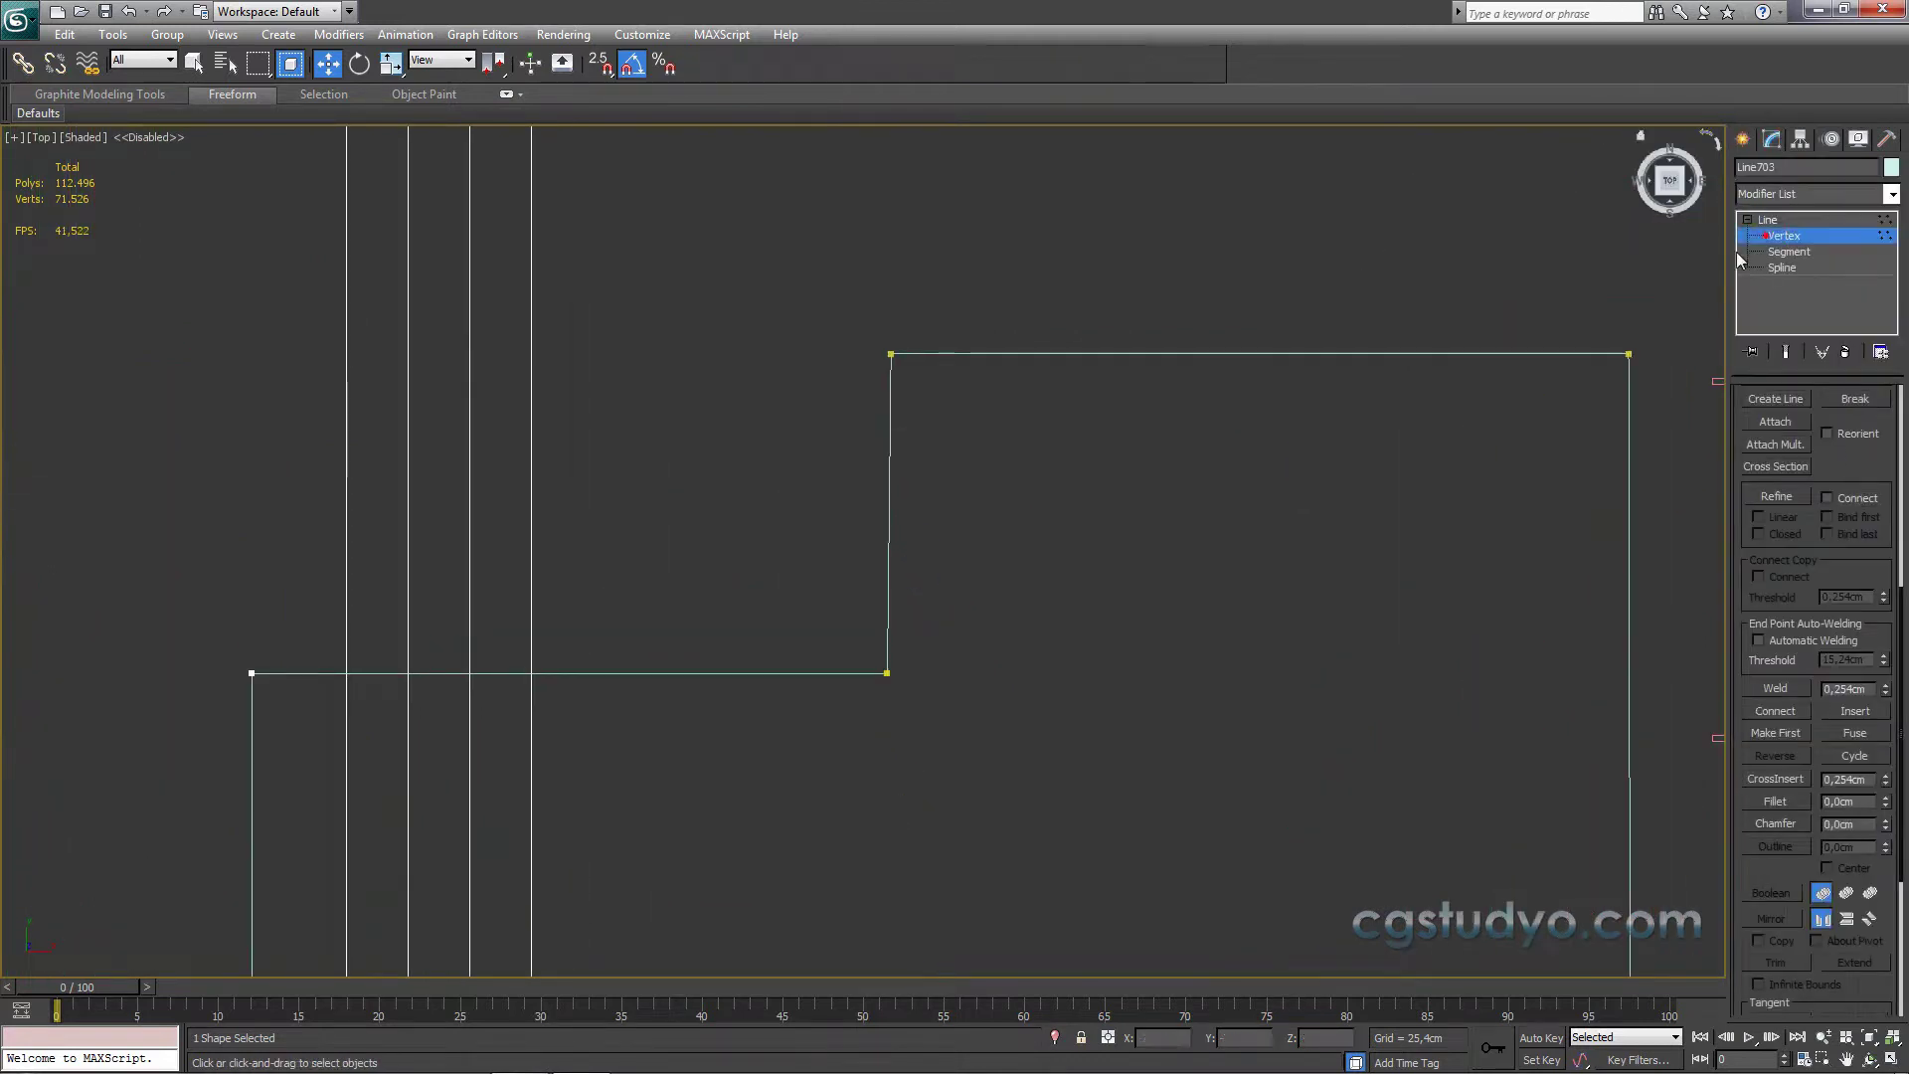
click(887, 673)
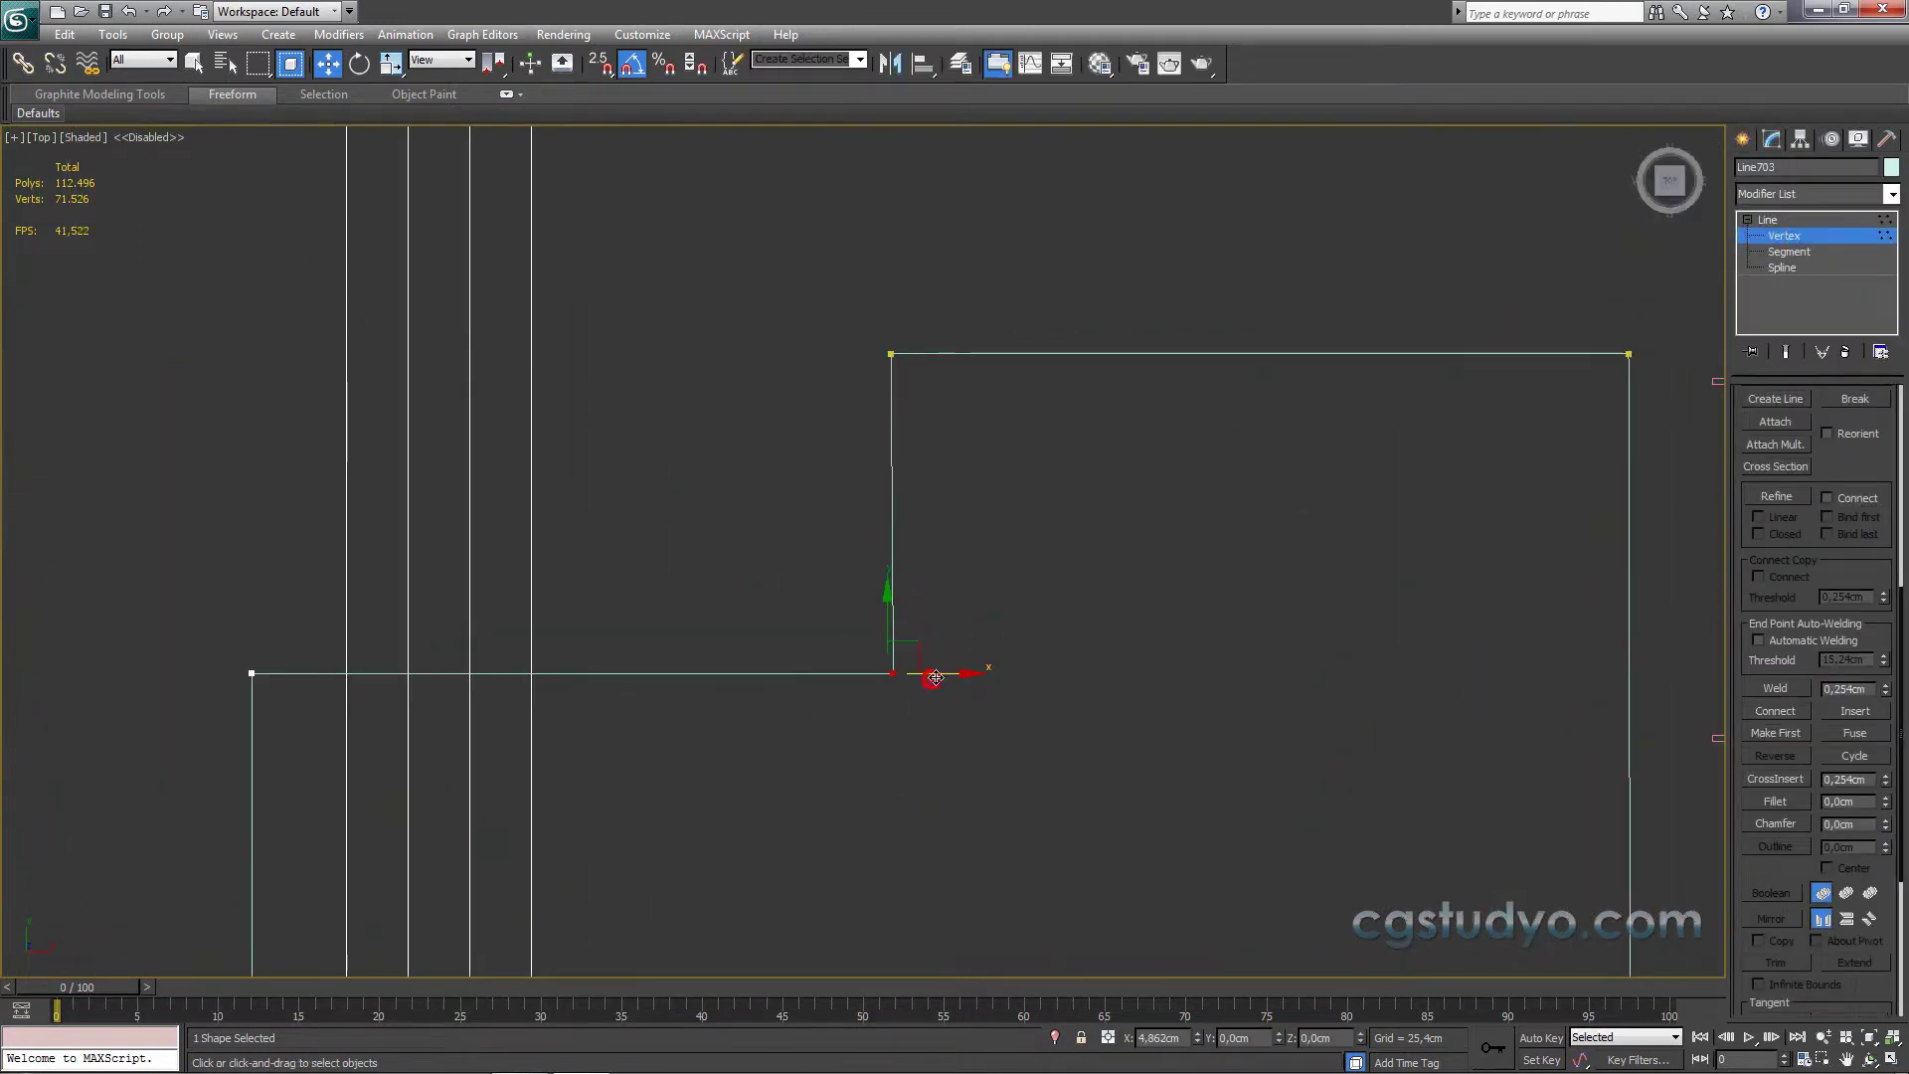
scroll(939, 674, up, 1)
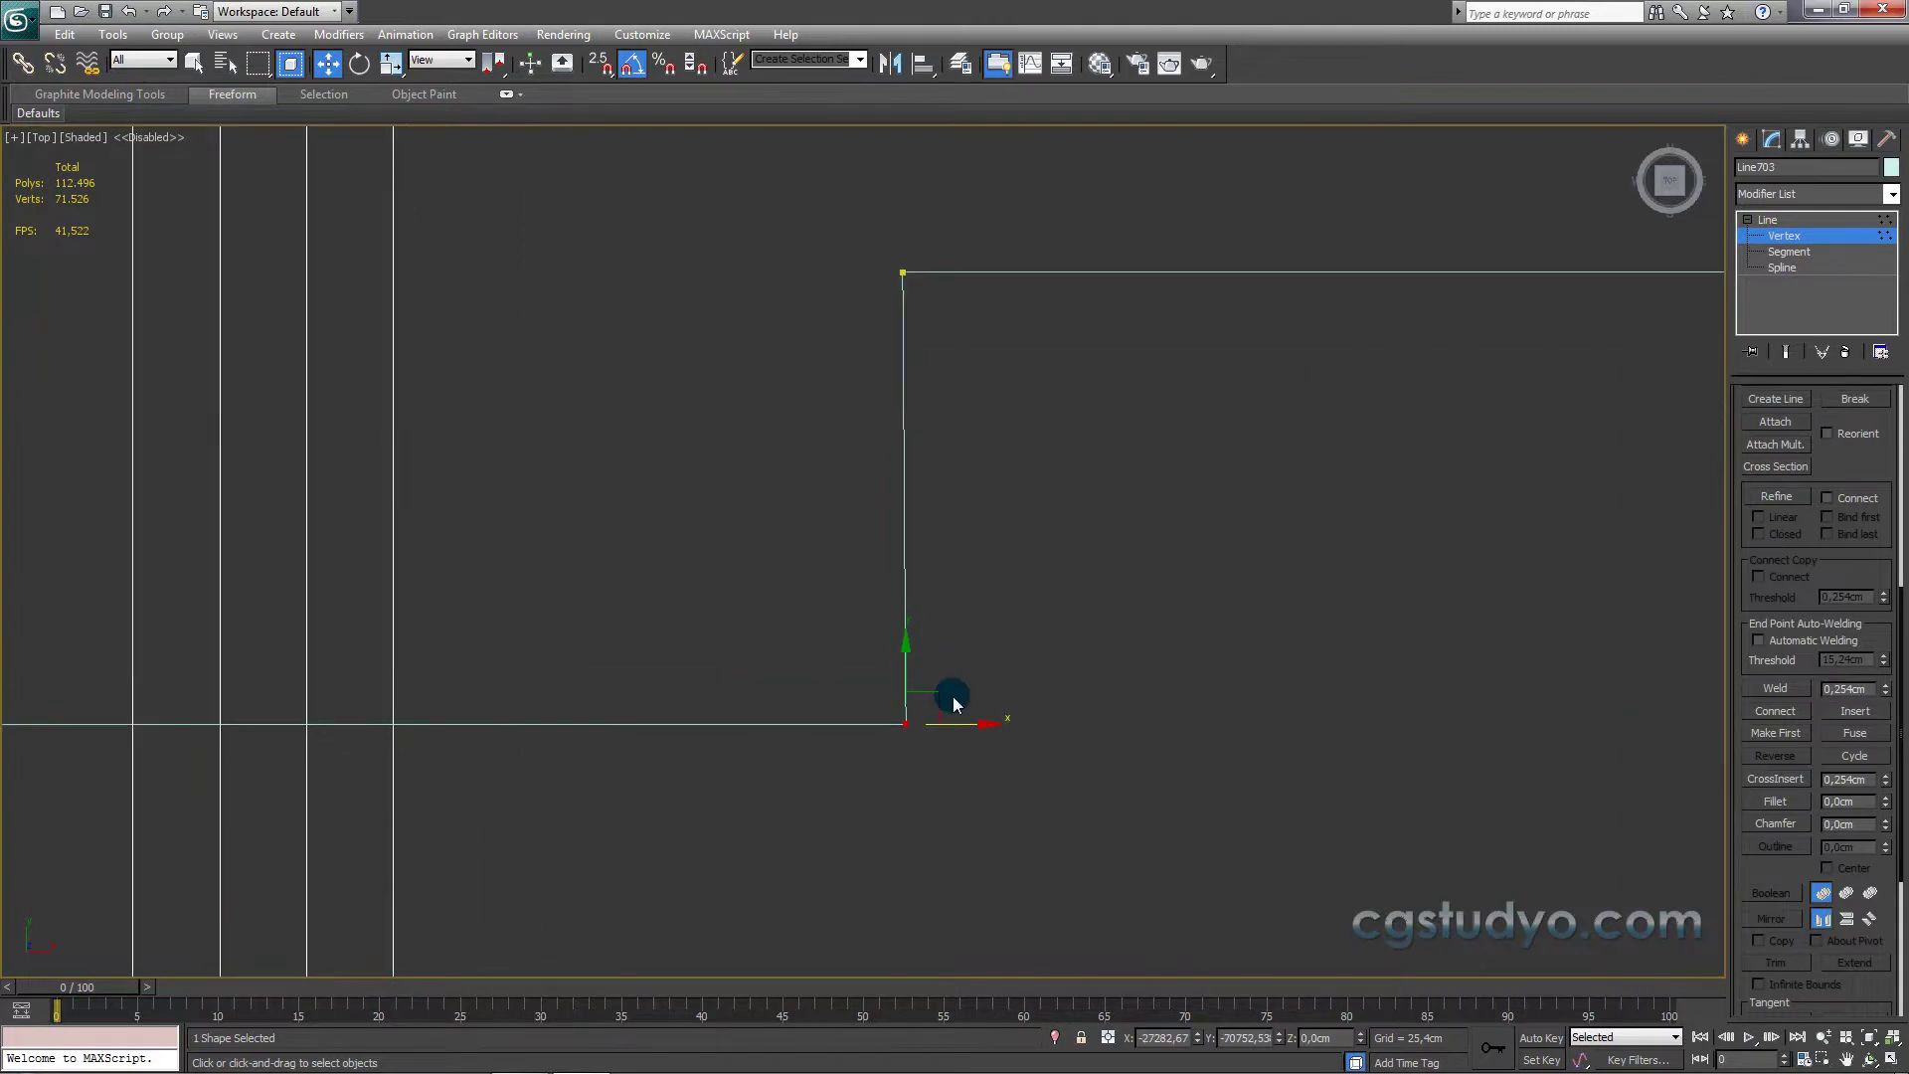
drag(954, 719, 953, 726)
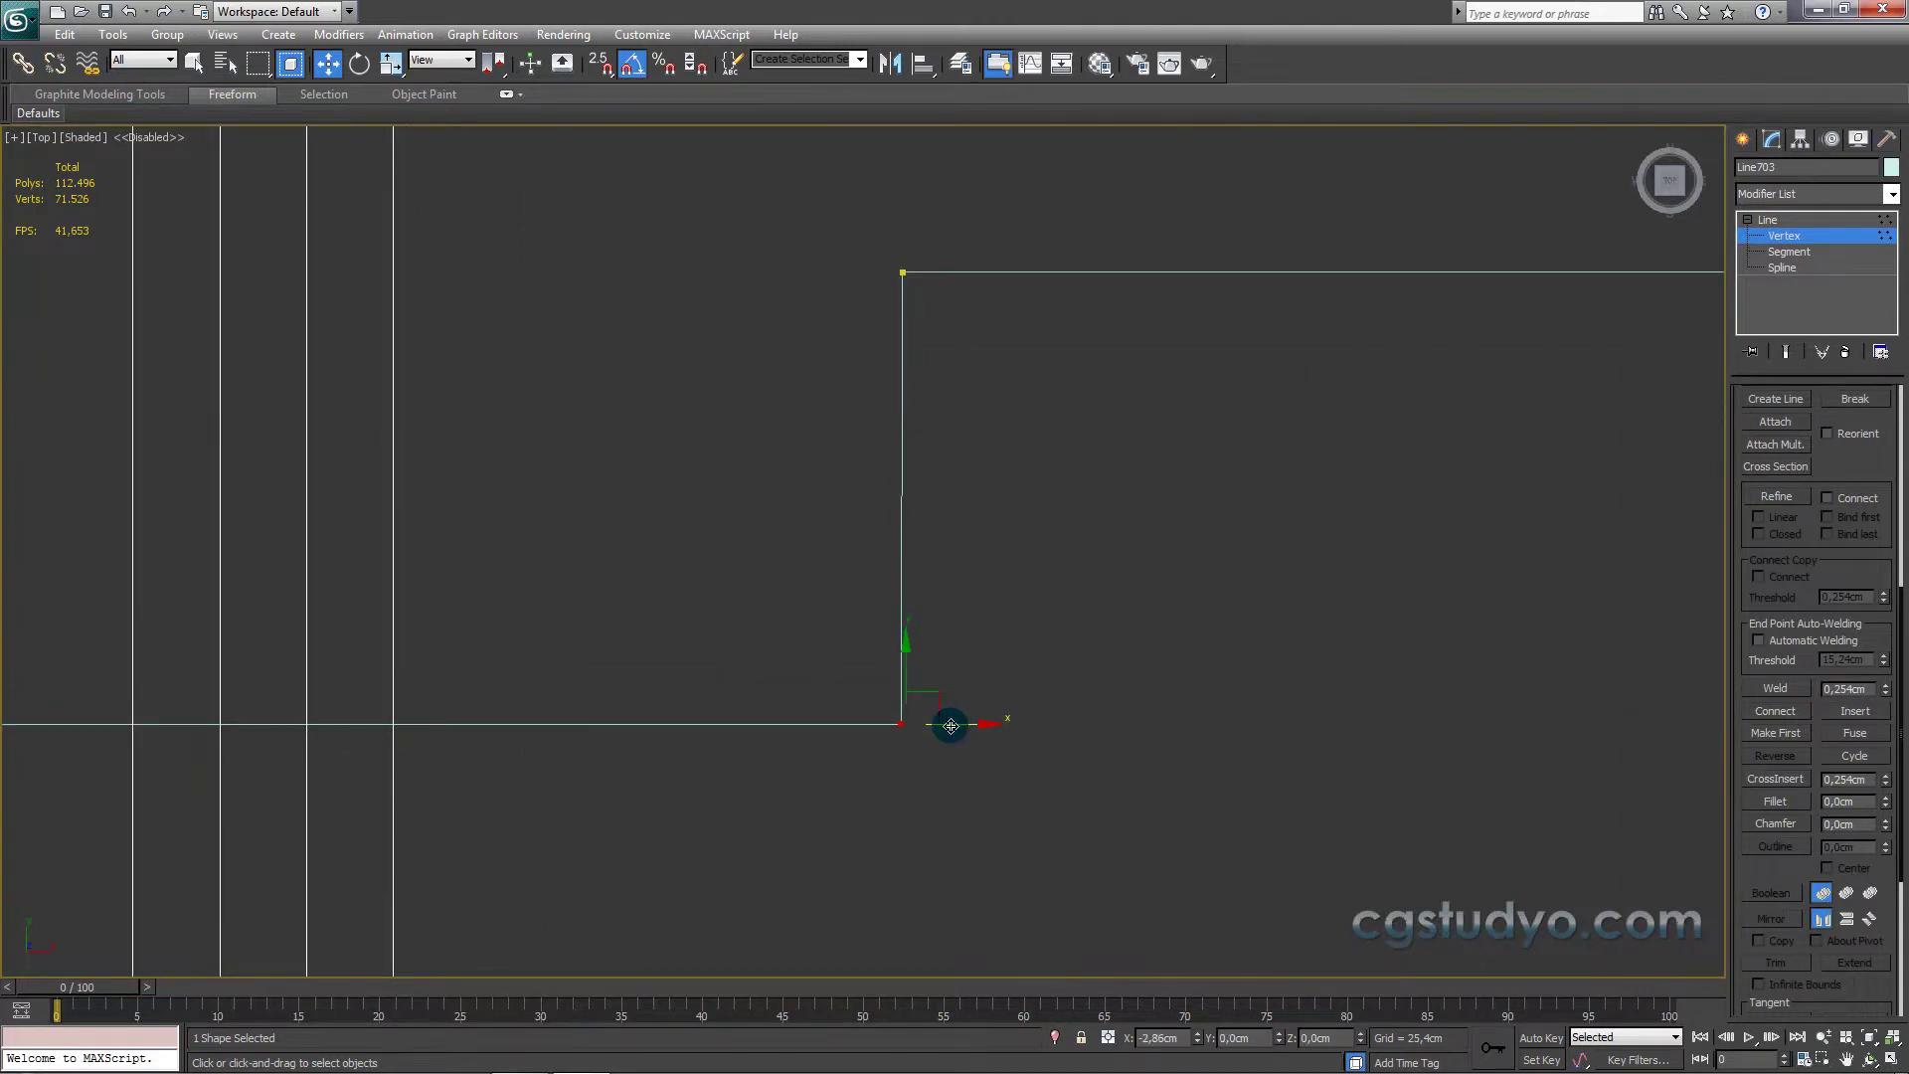
scroll(952, 726, down, 6)
middle_drag(1006, 797, 963, 439)
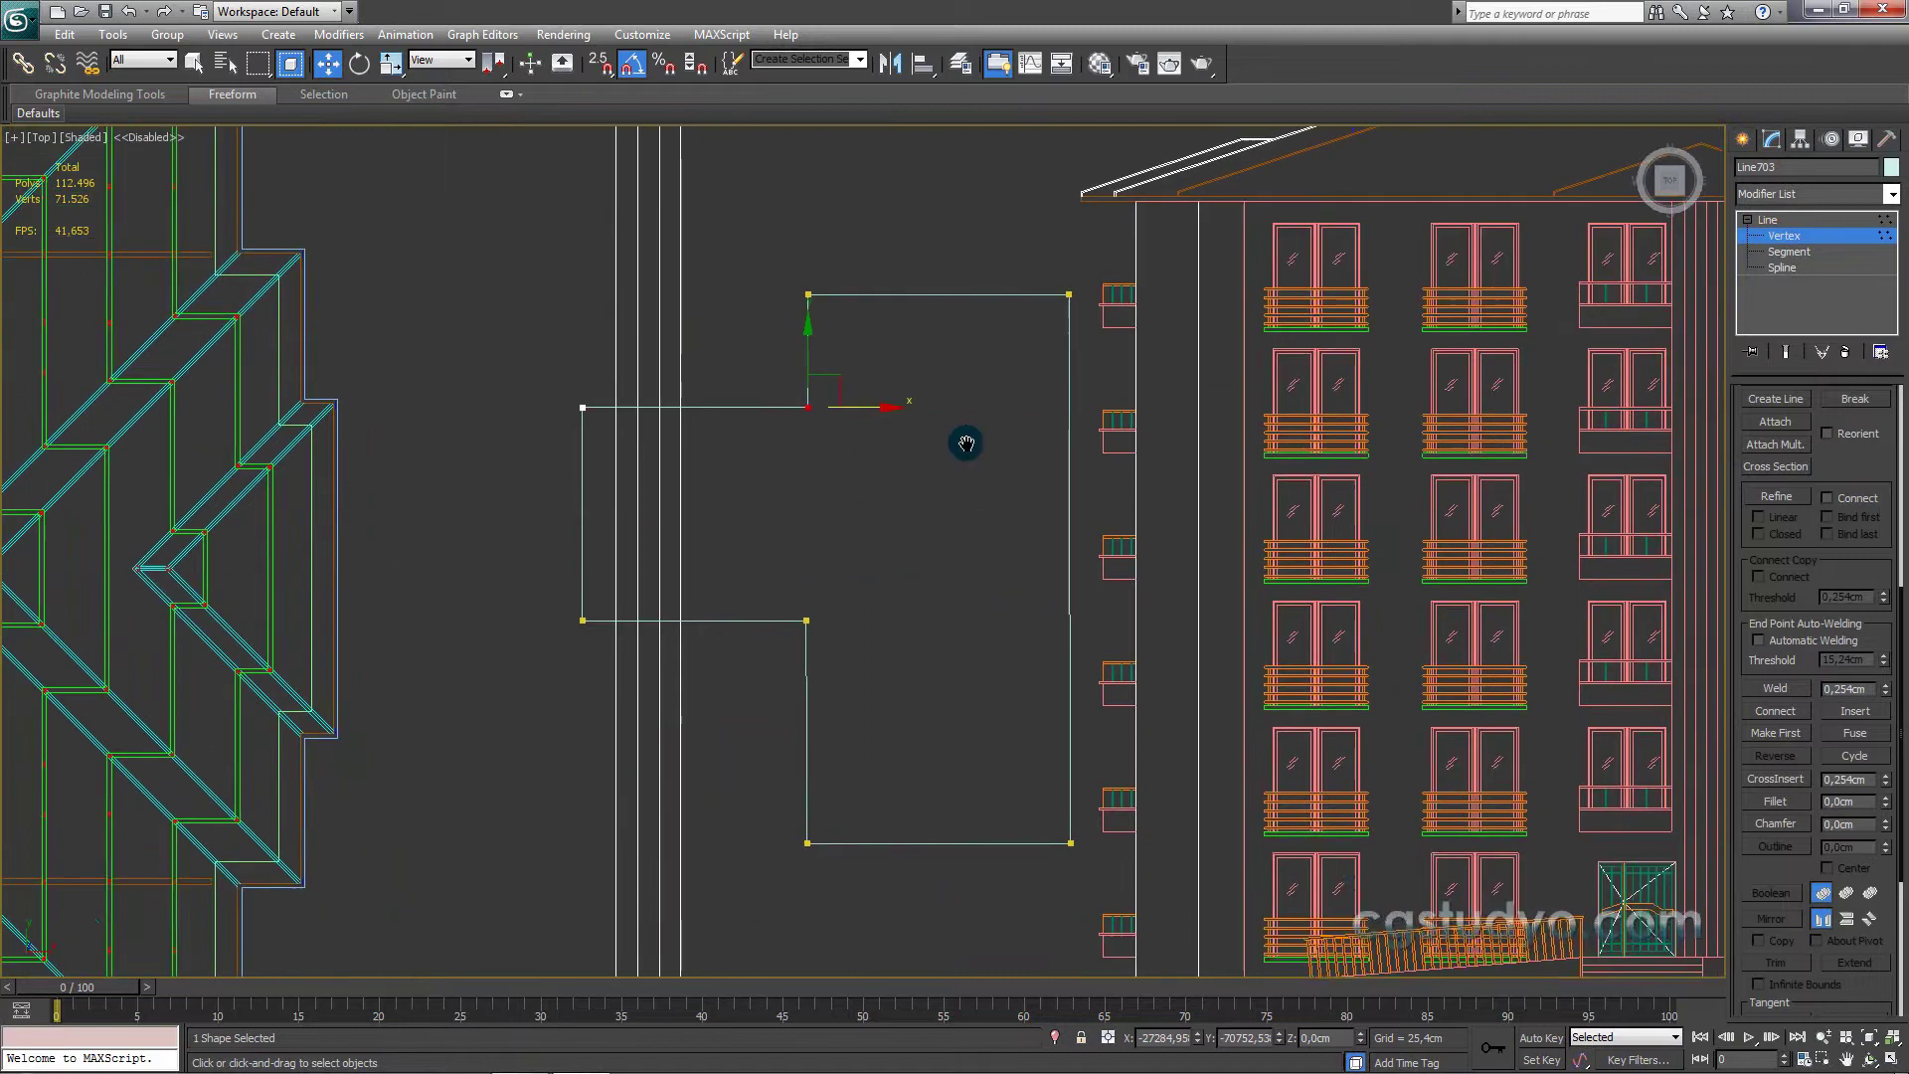
click(1744, 139)
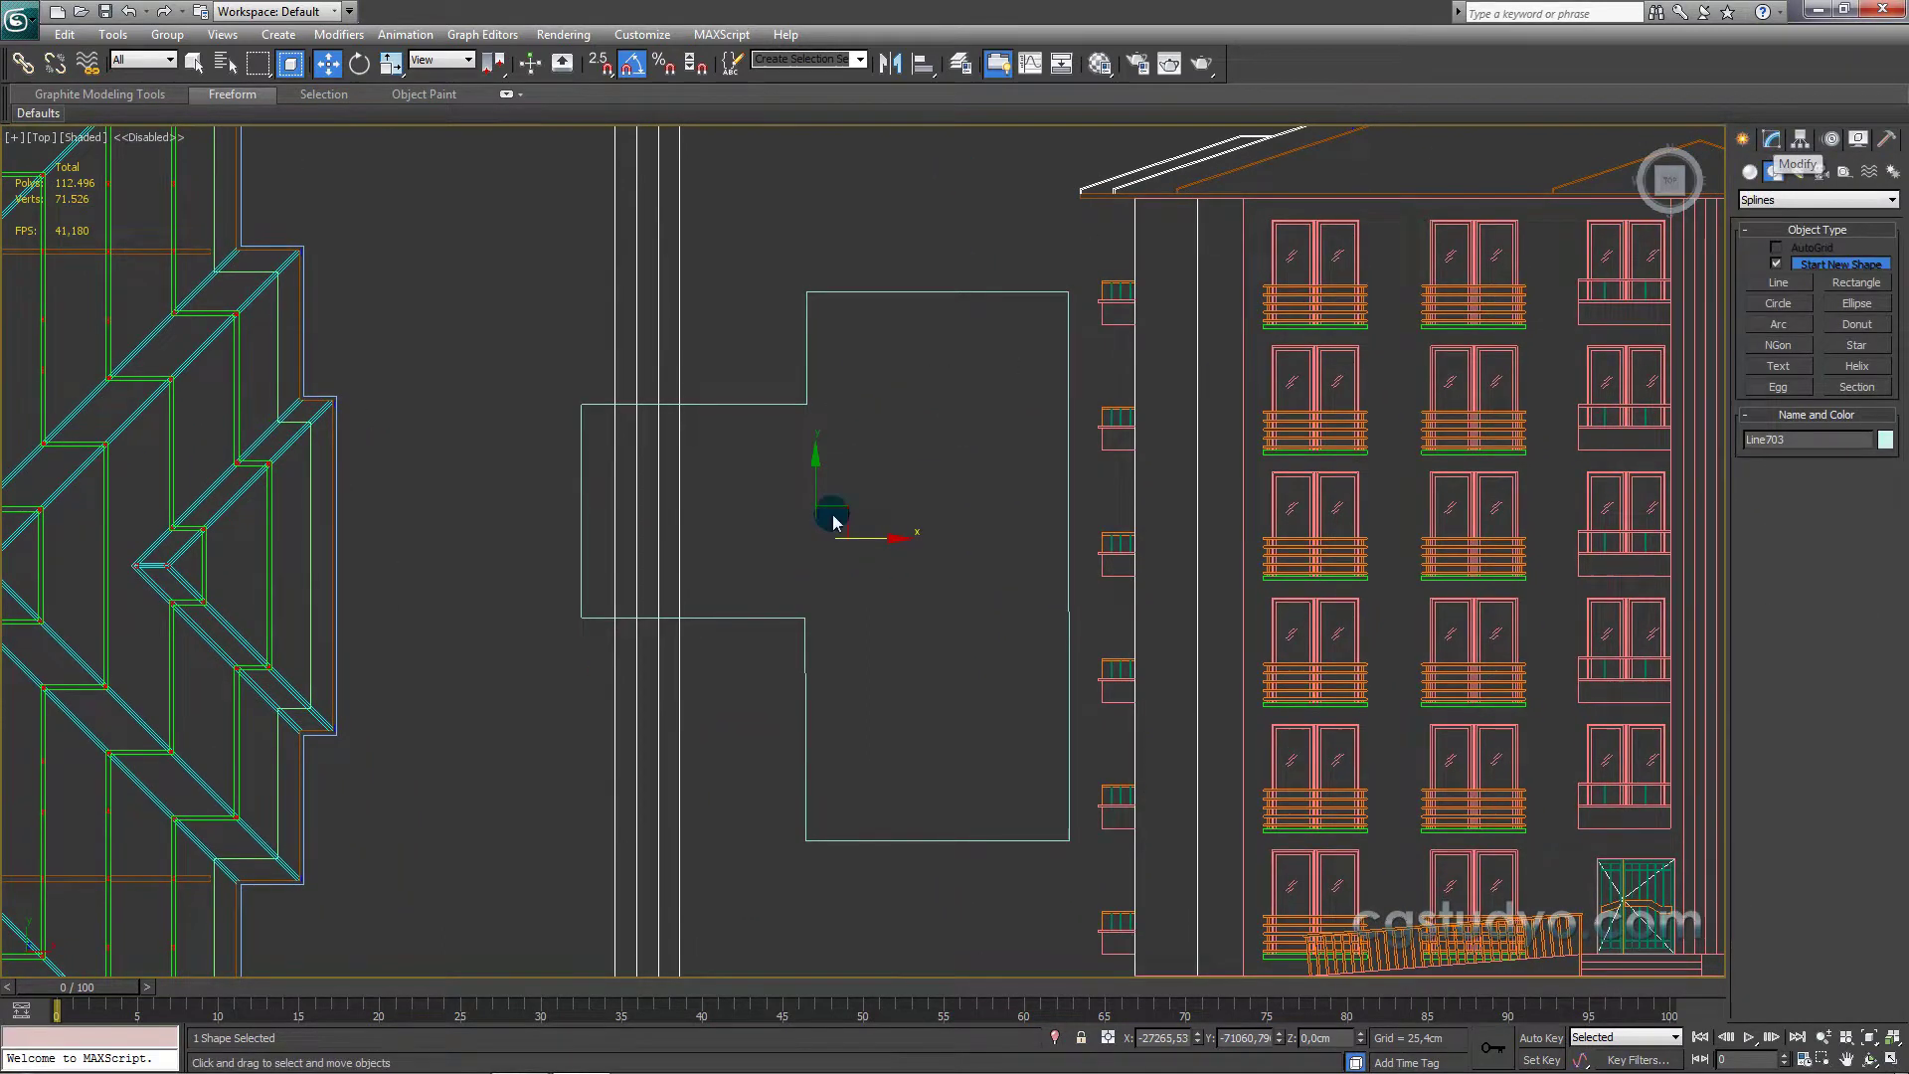
middle_drag(993, 468, 1270, 435)
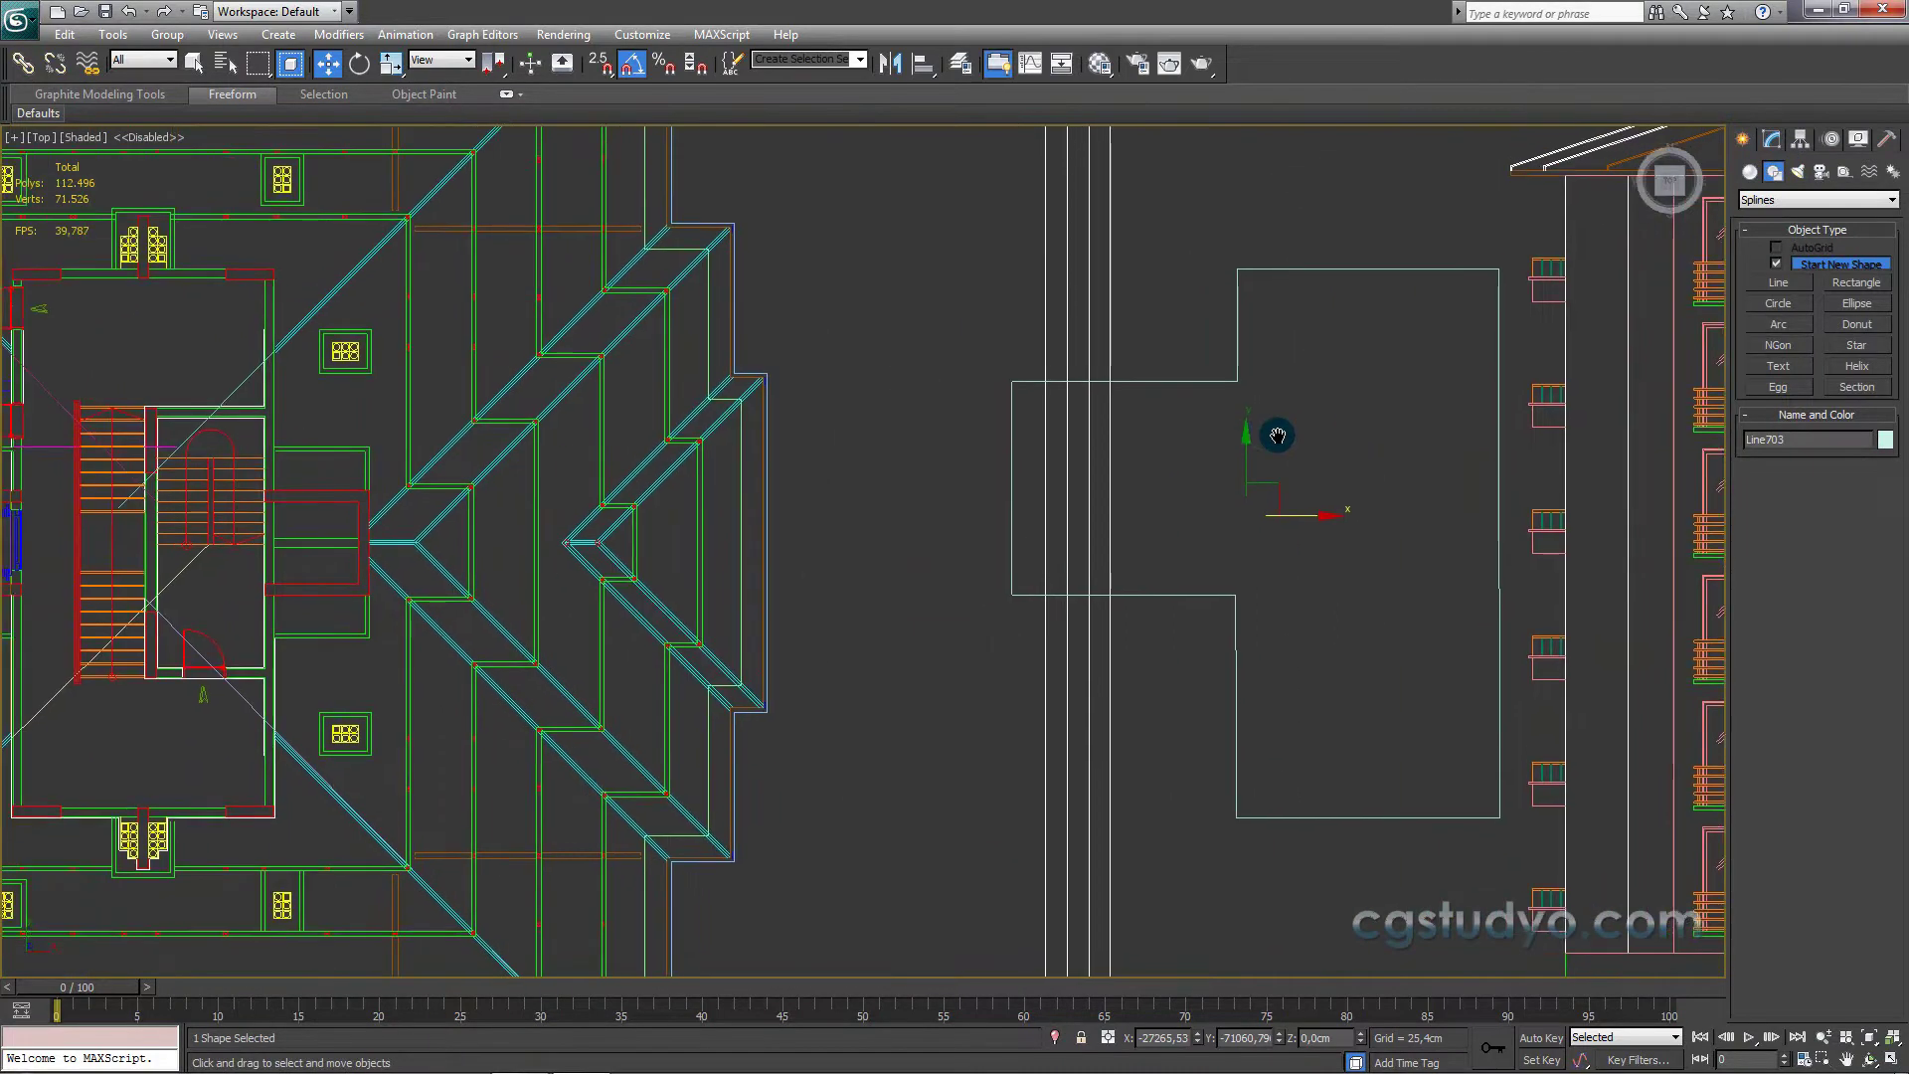
Step: Pick the AEC Extended Wall tool (25 cm width, 300 cm height, Left) and frame the stair area
click(1769, 147)
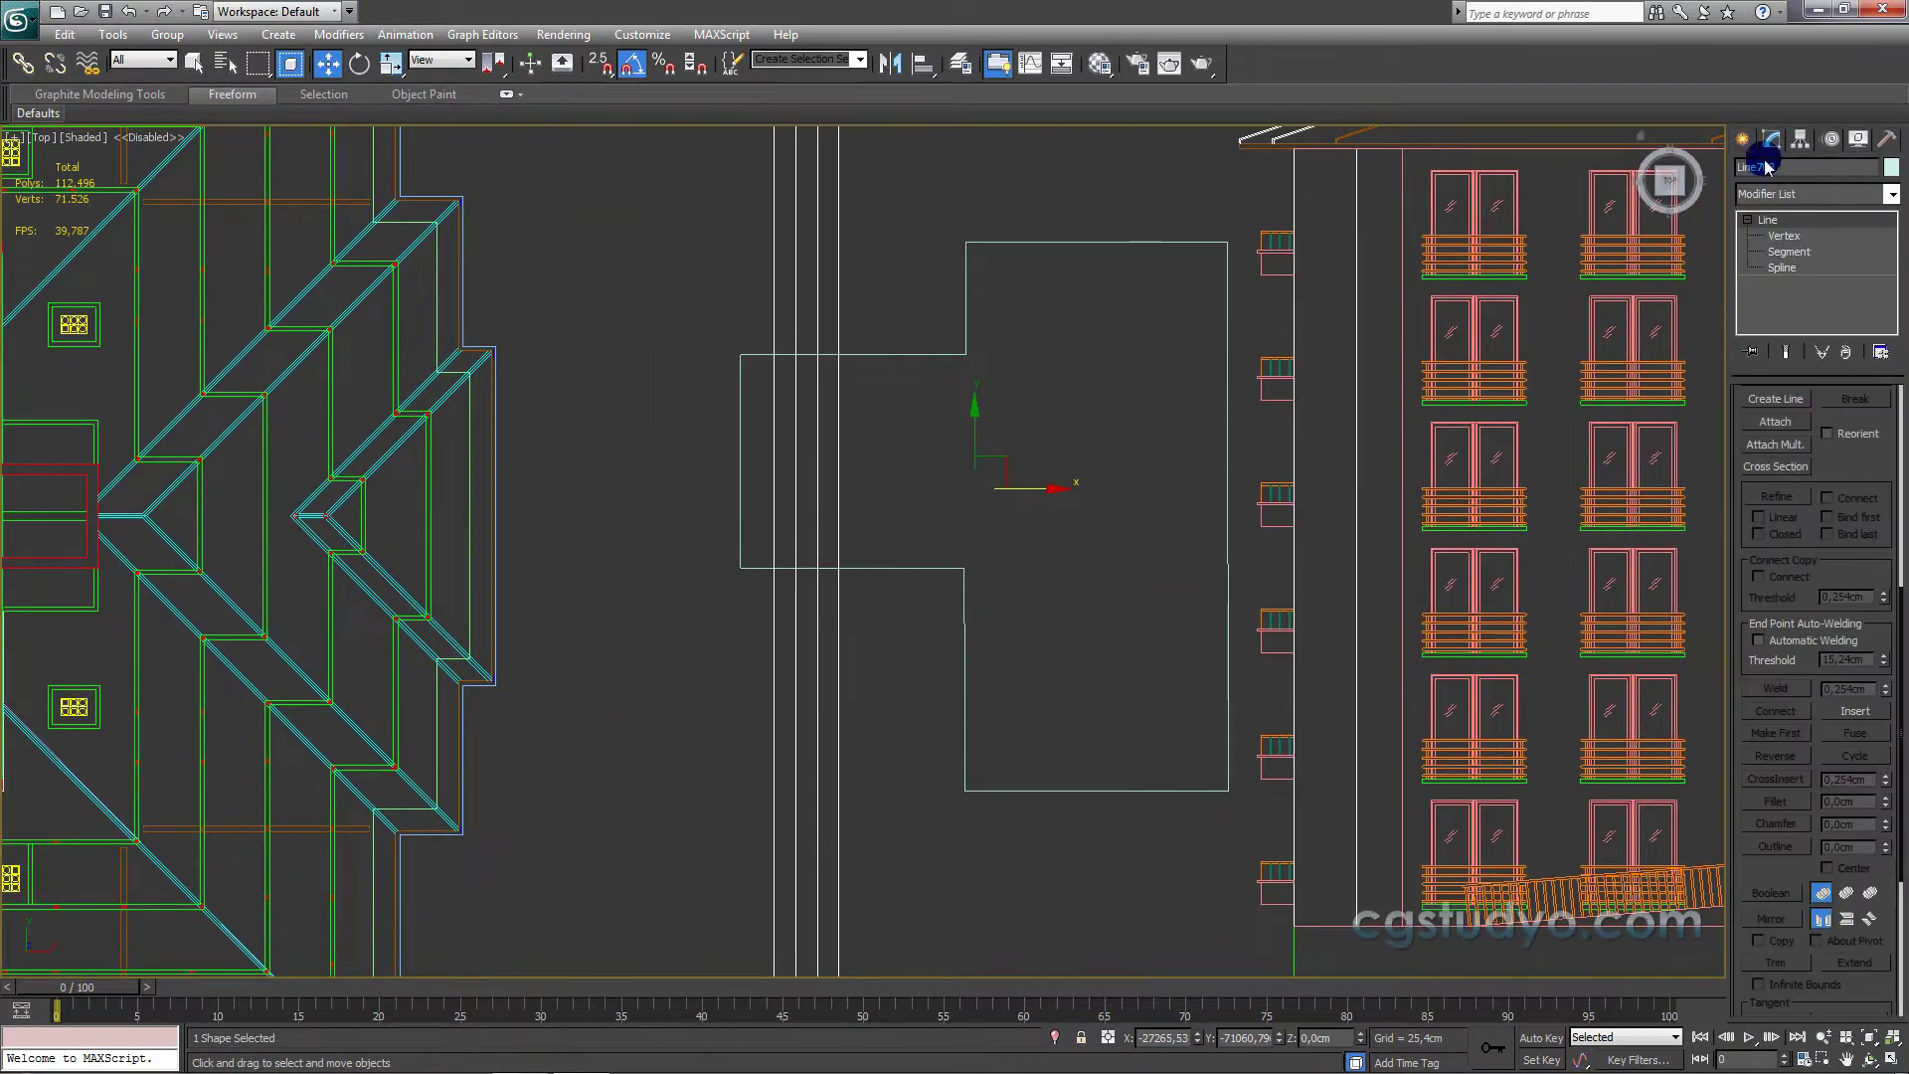
click(1744, 140)
click(1751, 173)
click(1790, 200)
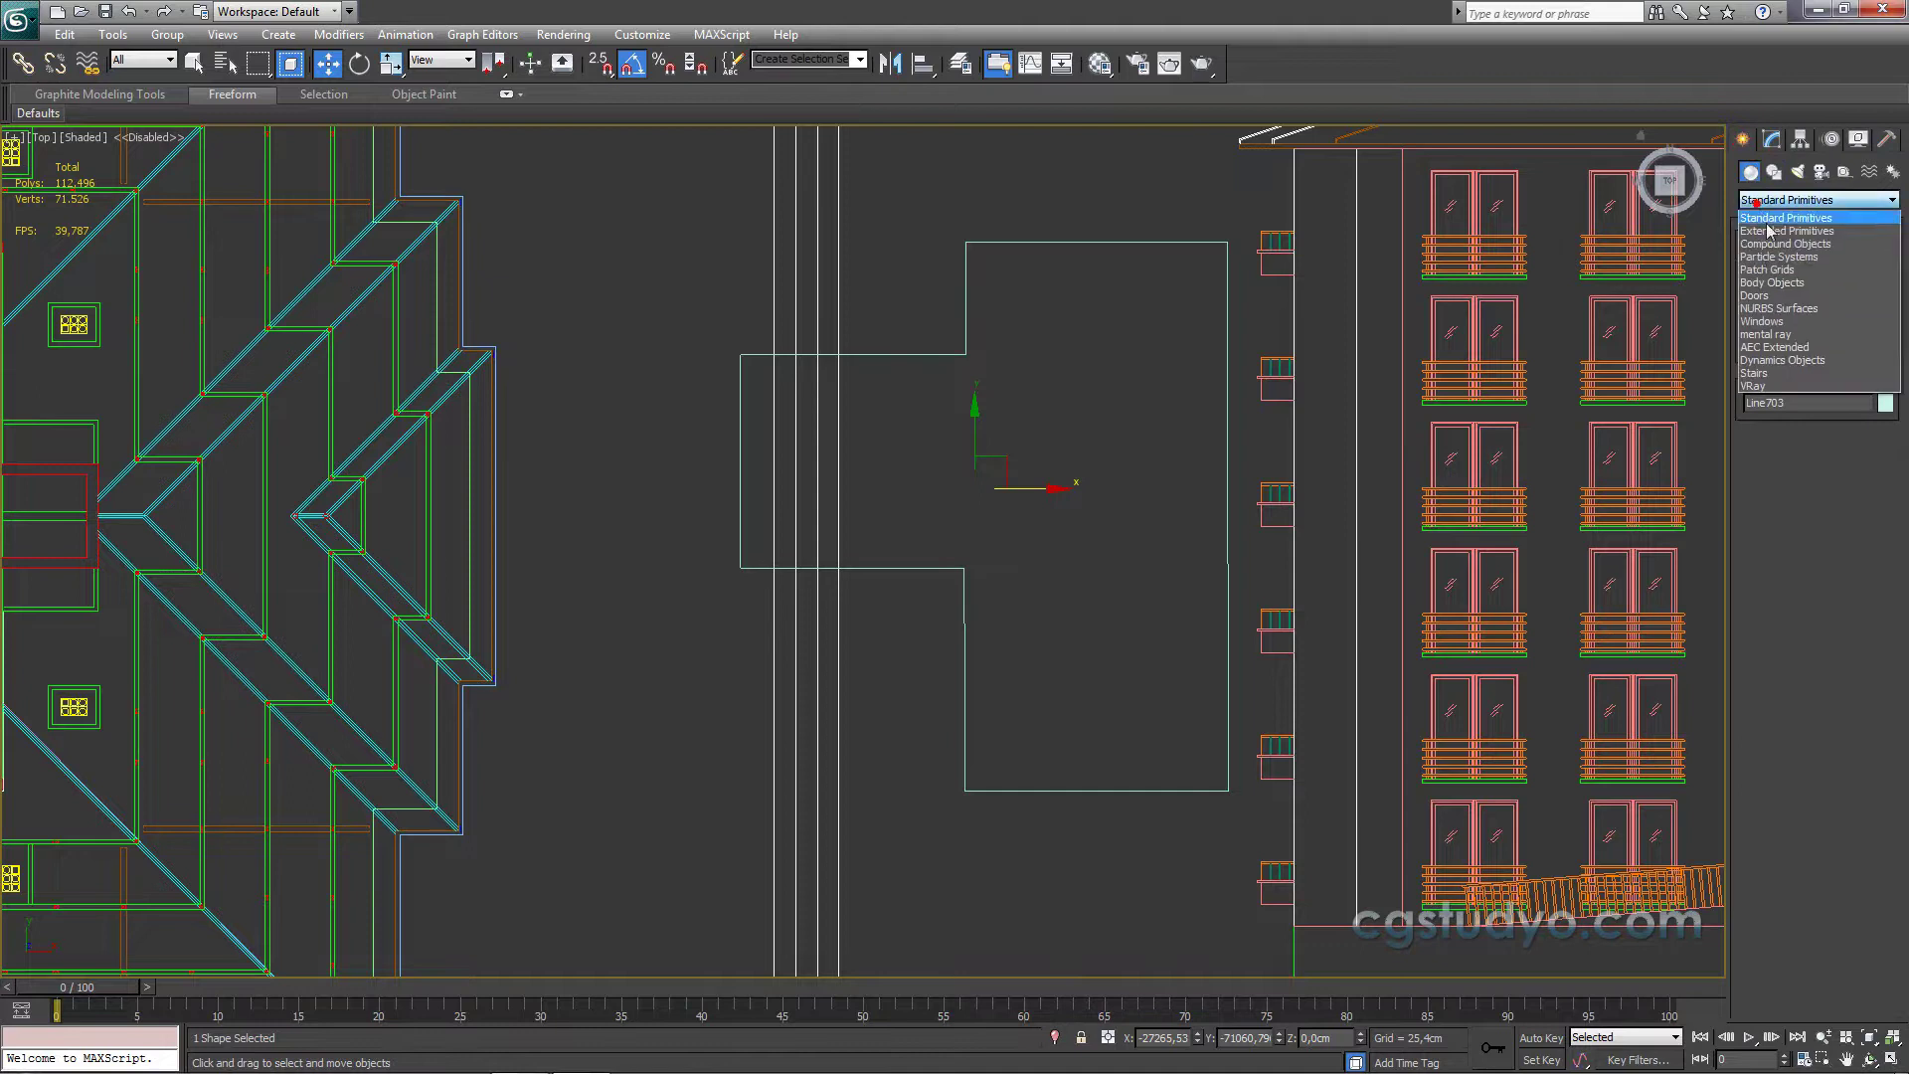
click(1776, 346)
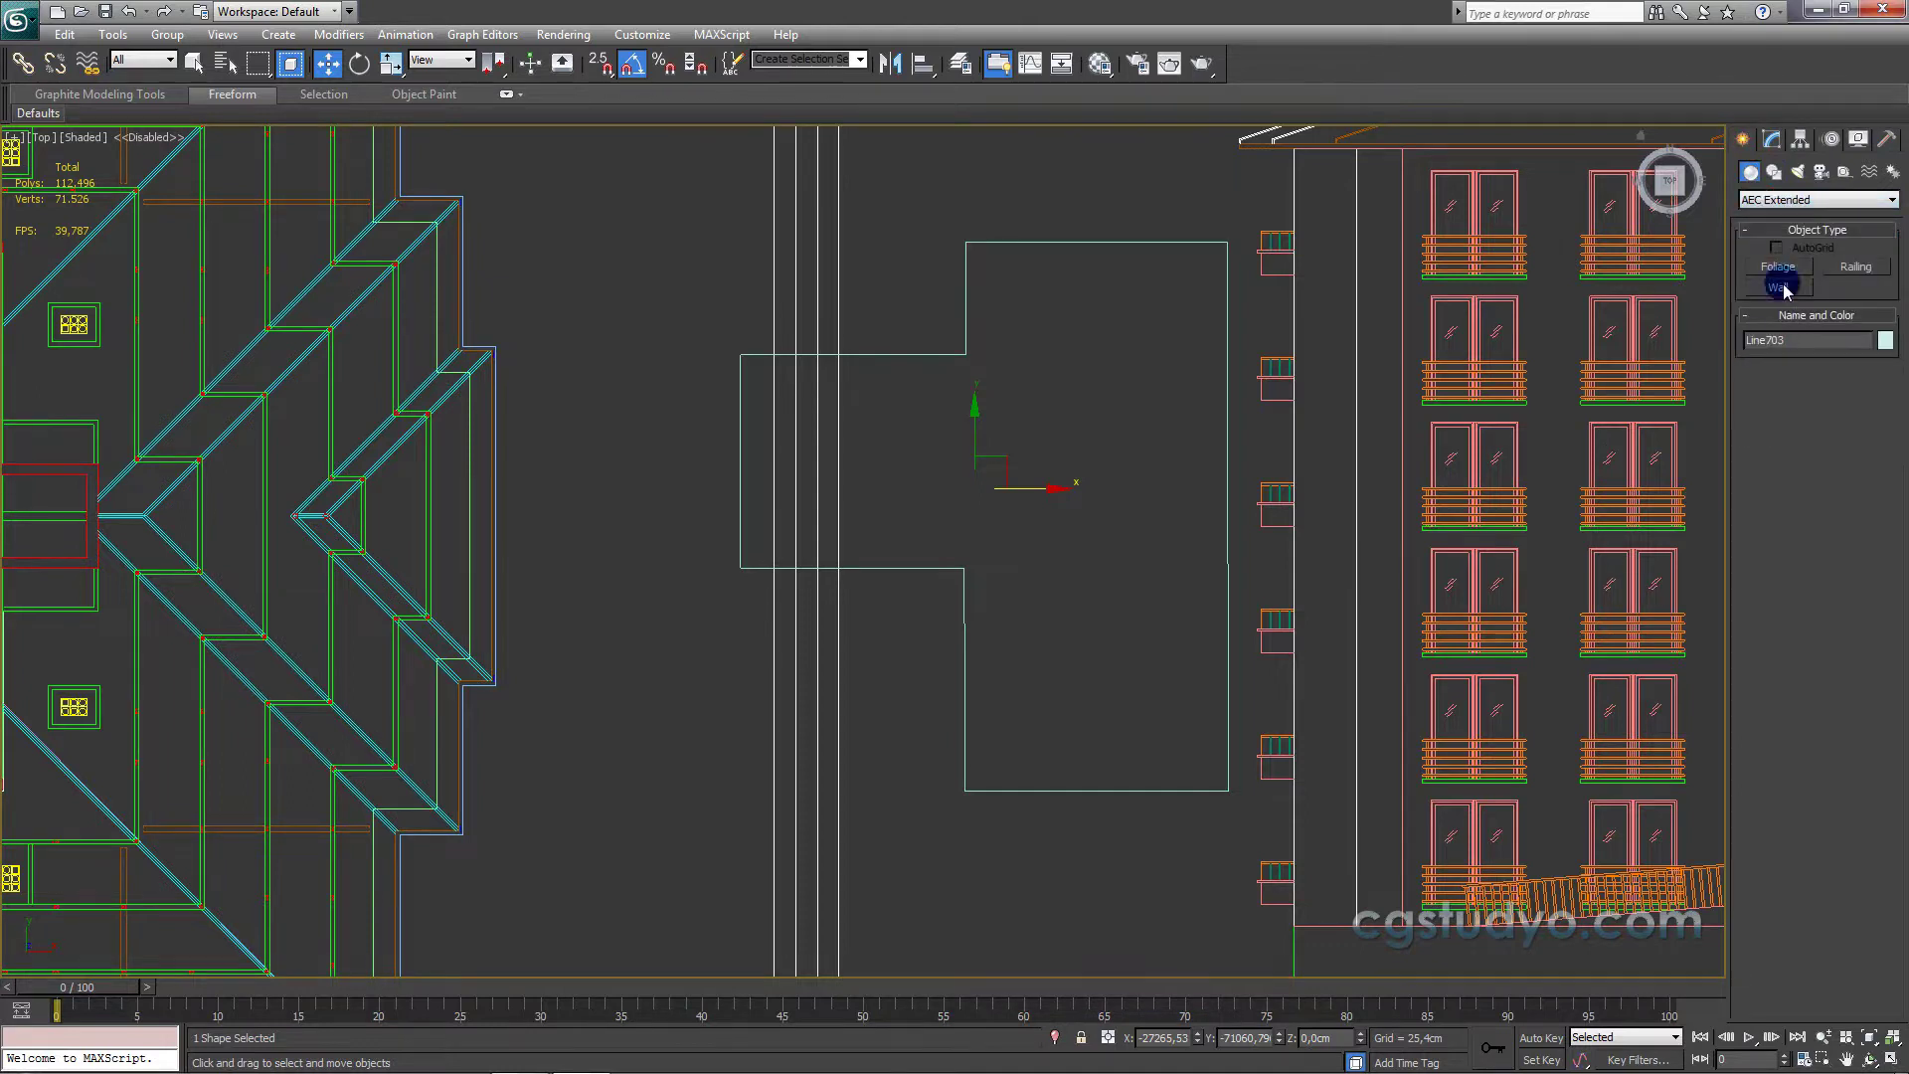
click(1780, 288)
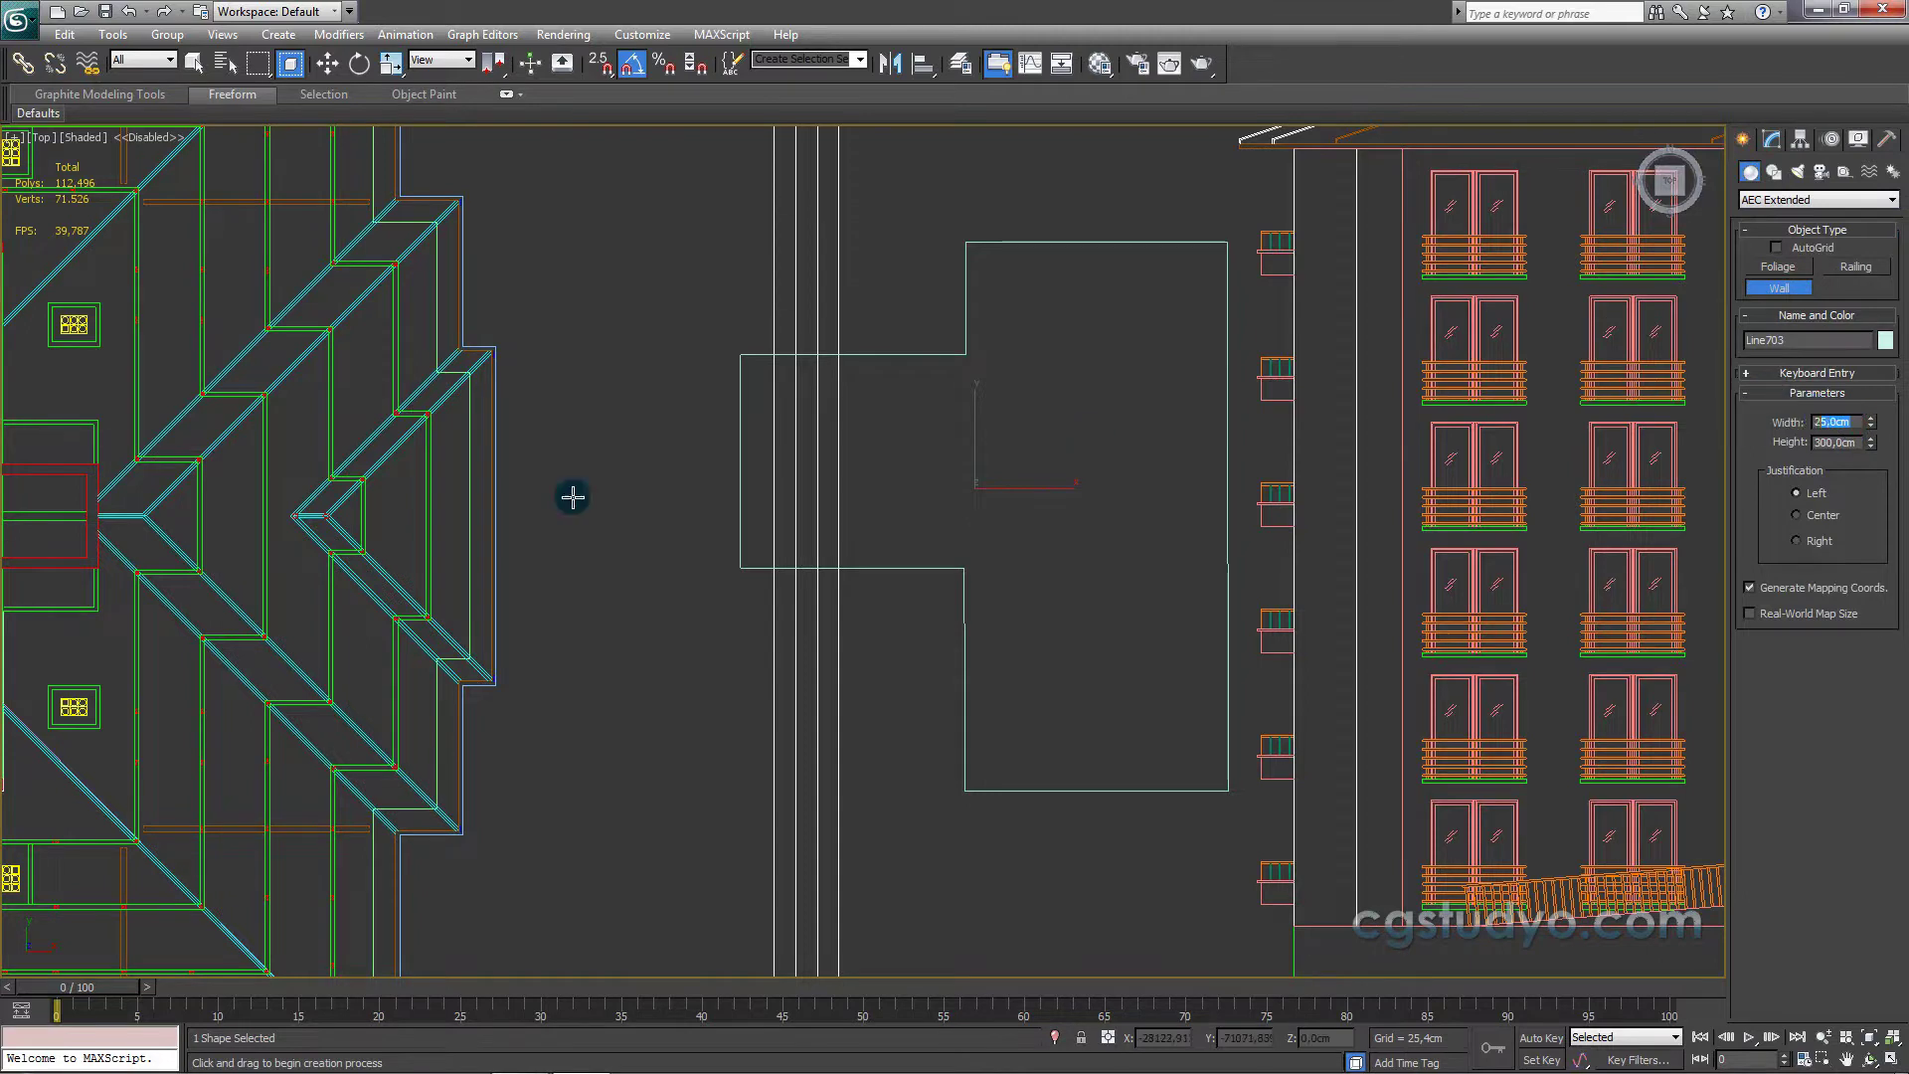
scroll(570, 495, down, 2)
middle_drag(571, 494, 1249, 482)
scroll(617, 614, up, 3)
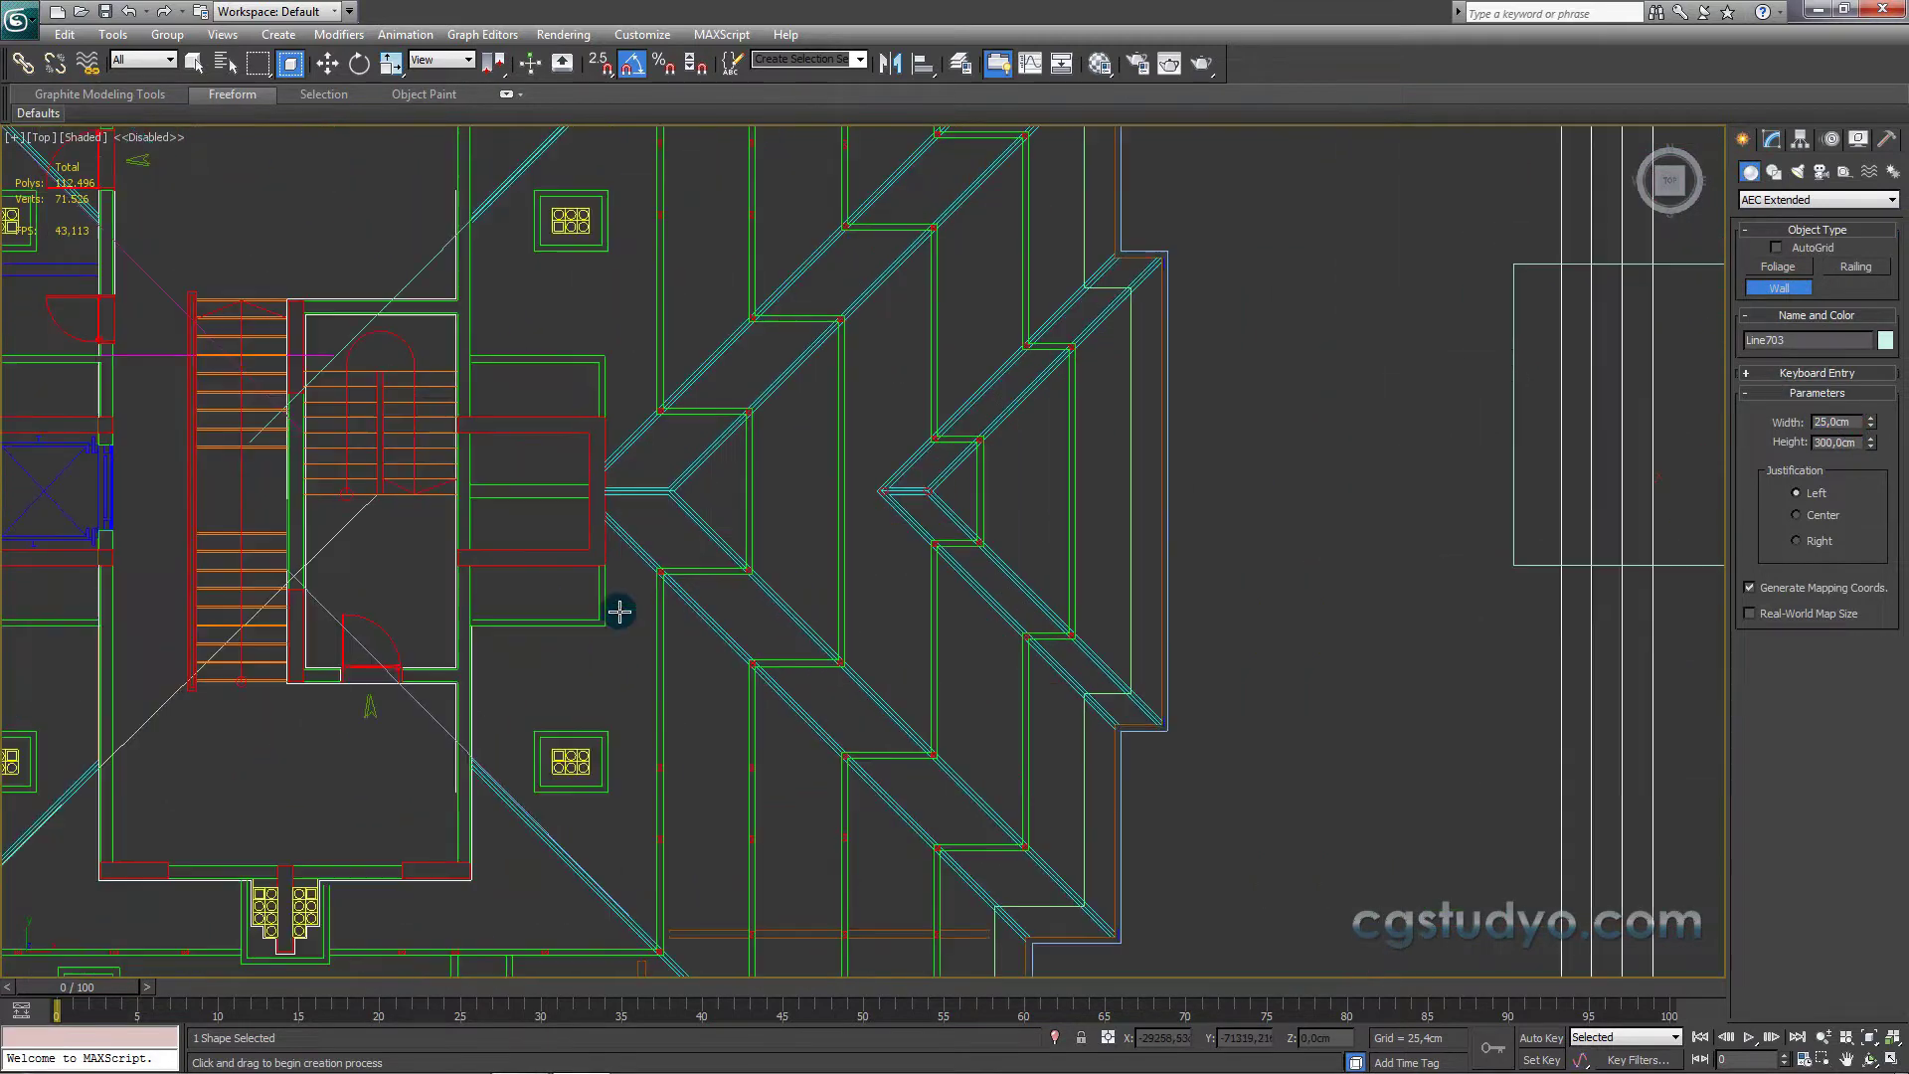
Step: Measure the wall thickness beside the stair with a Tape helper
click(1845, 173)
click(1856, 329)
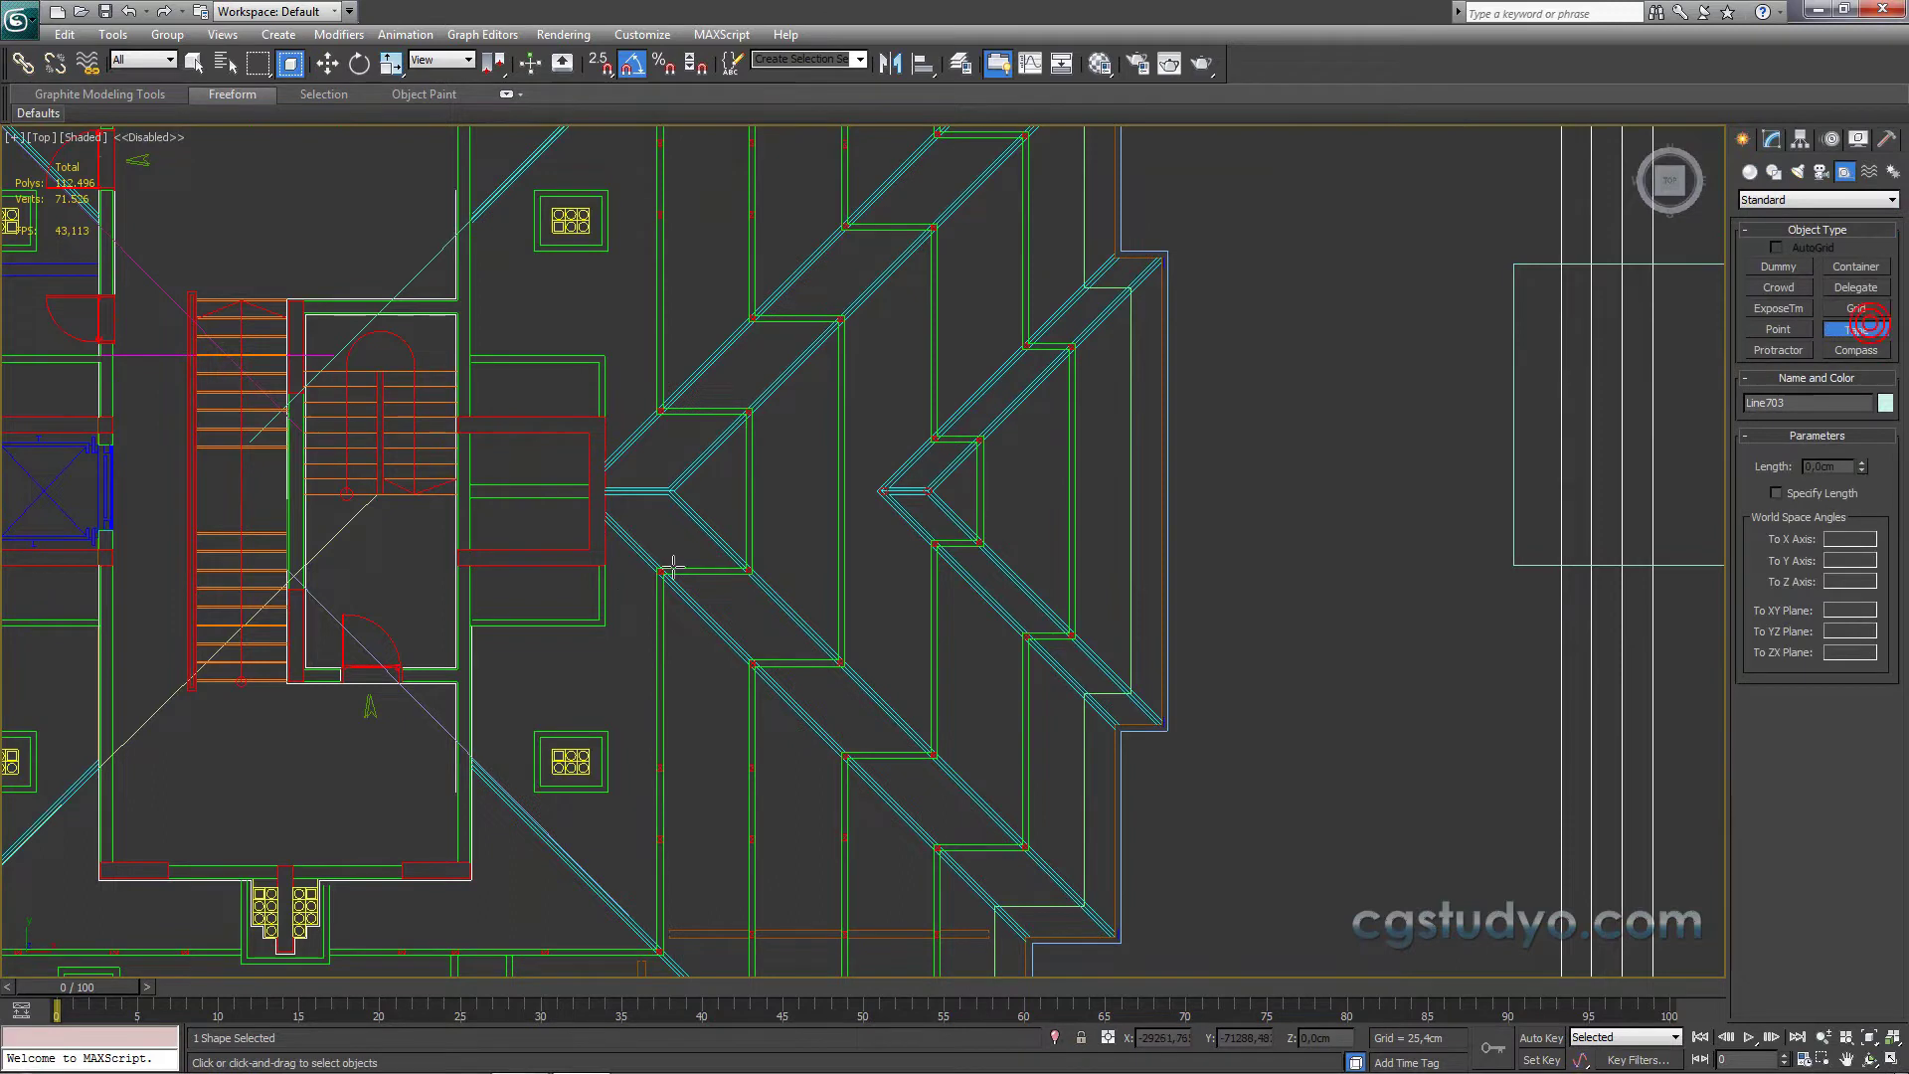
scroll(768, 674, up, 2)
scroll(769, 675, up, 3)
scroll(682, 737, up, 1)
drag(666, 734, 703, 736)
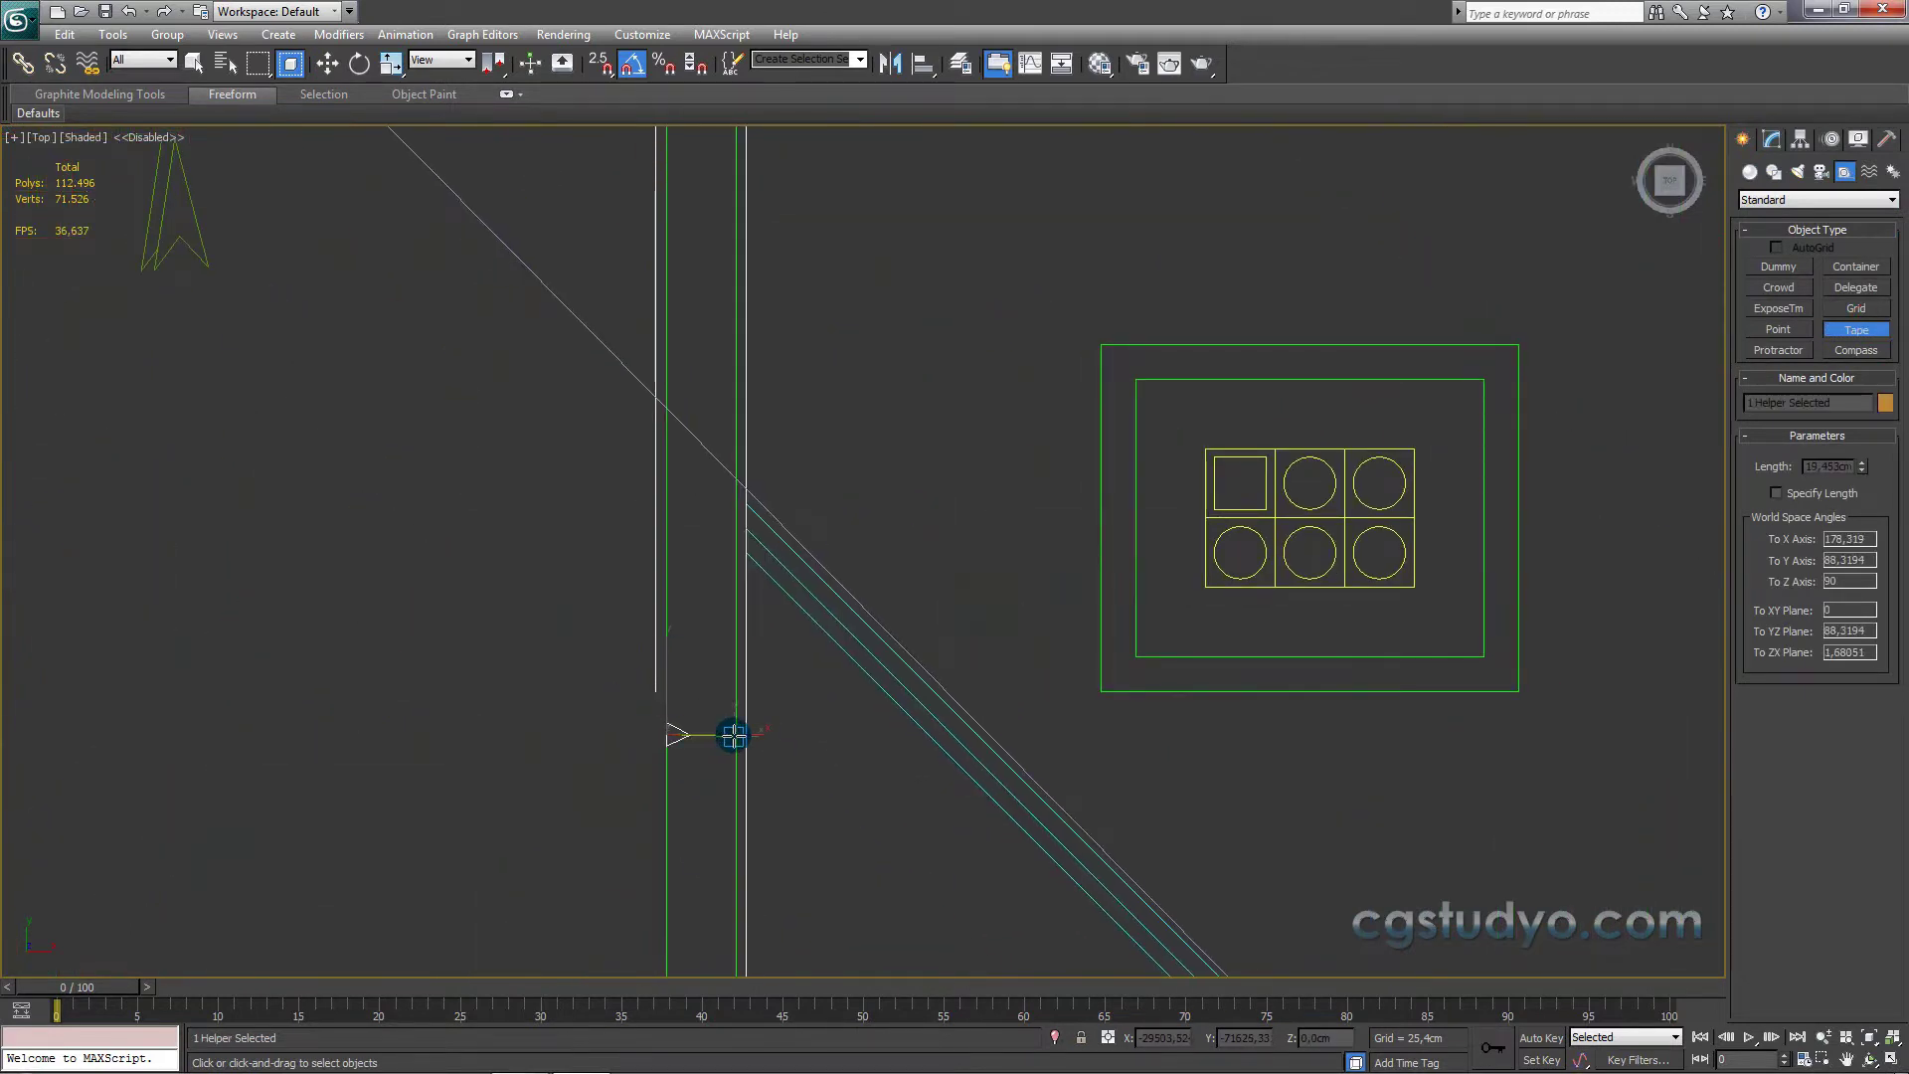
click(661, 712)
scroll(676, 597, down, 3)
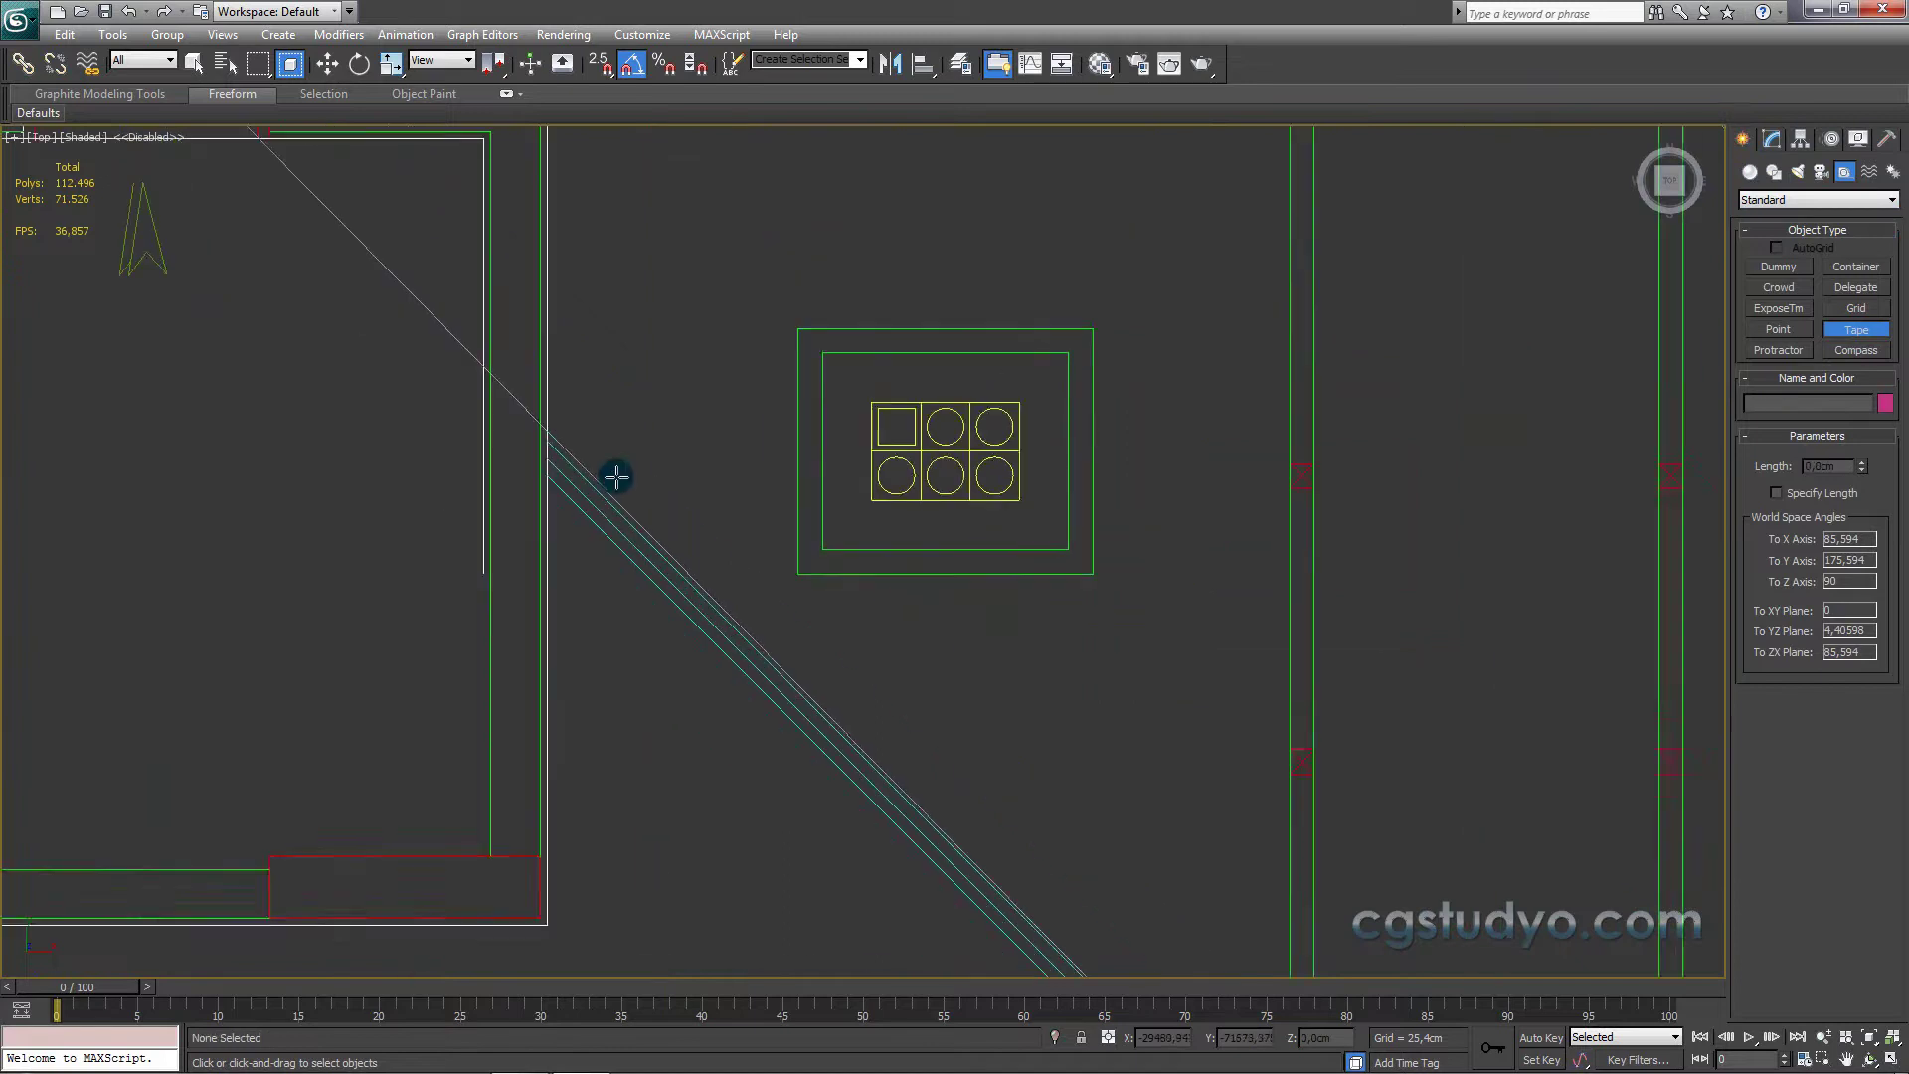
scroll(895, 458, down, 3)
Step: Switch to Move and select Line703, opening it in the Modify panel
key(w)
middle_drag(1431, 294, 1331, 378)
click(1284, 393)
click(1772, 139)
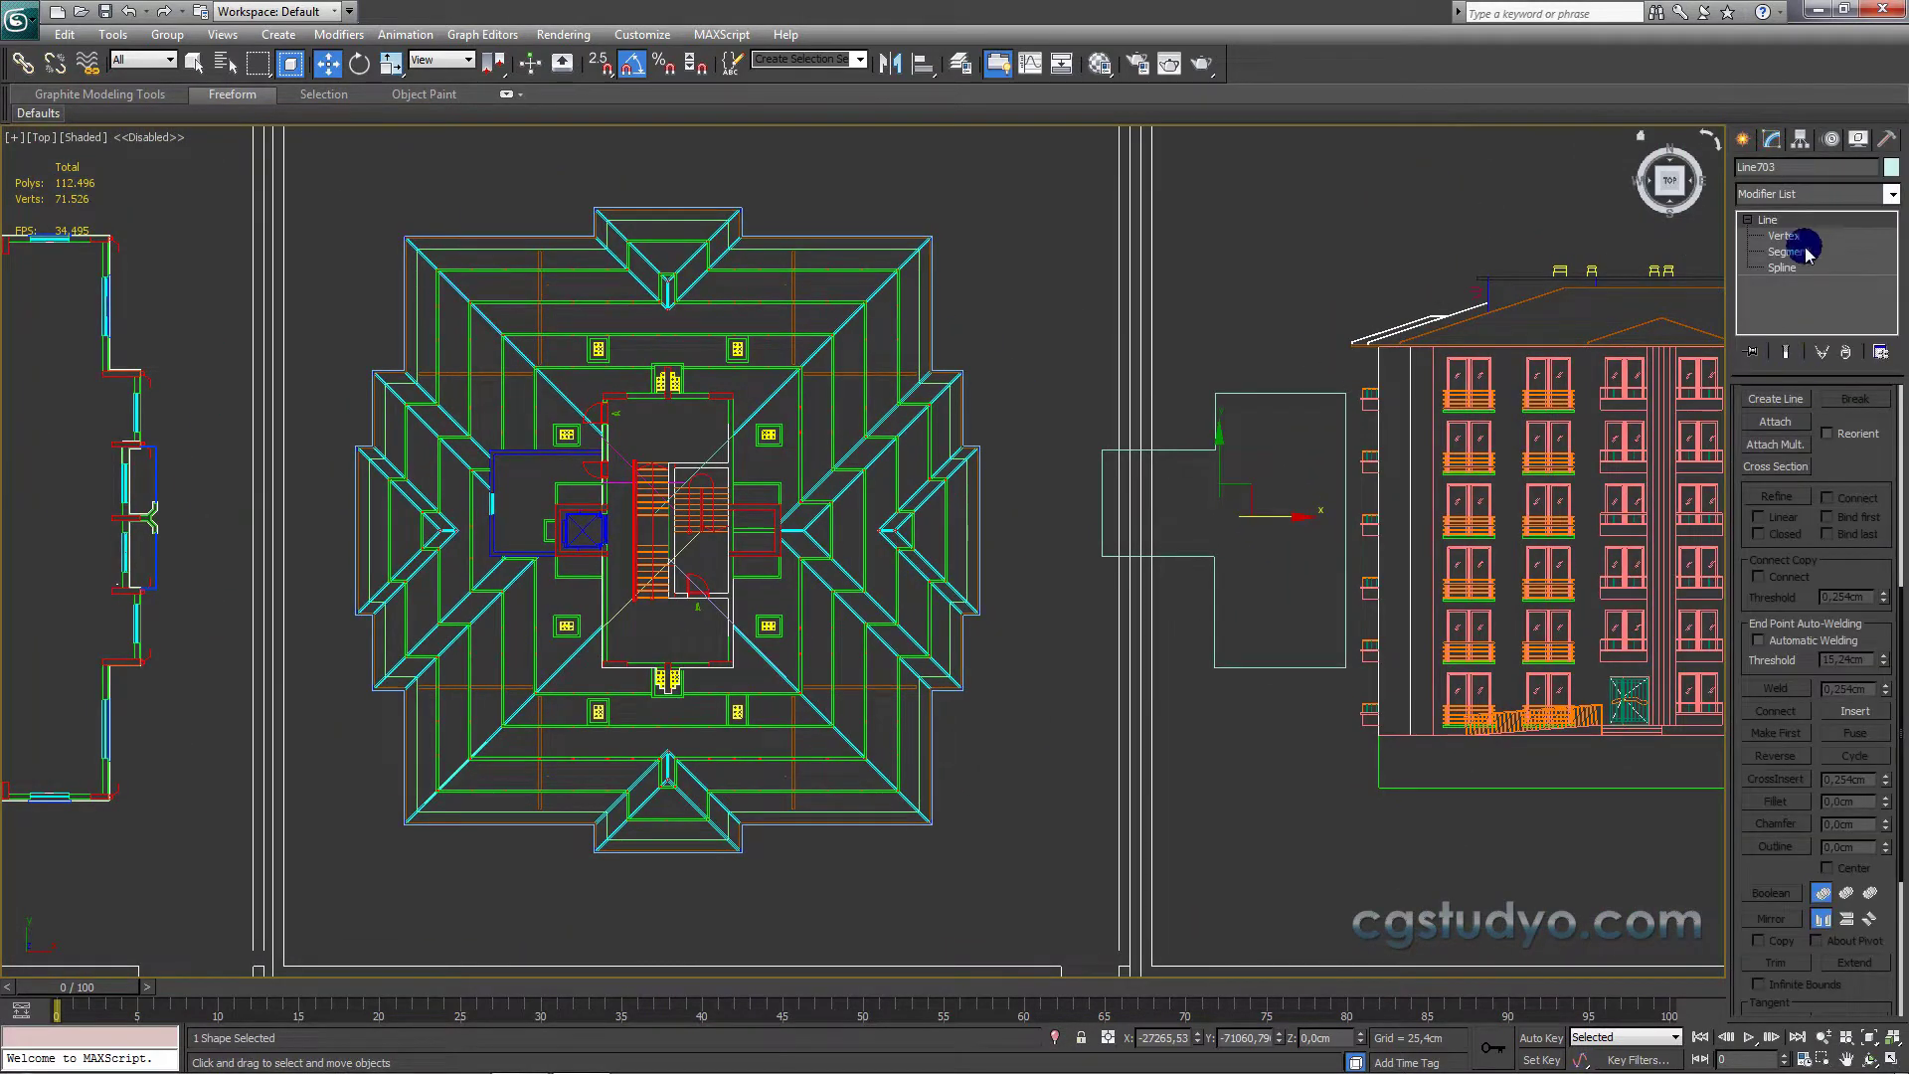
Step: Start a new AEC Extended Wall with Width 20 cm and Height 300 cm
click(1744, 139)
click(1791, 200)
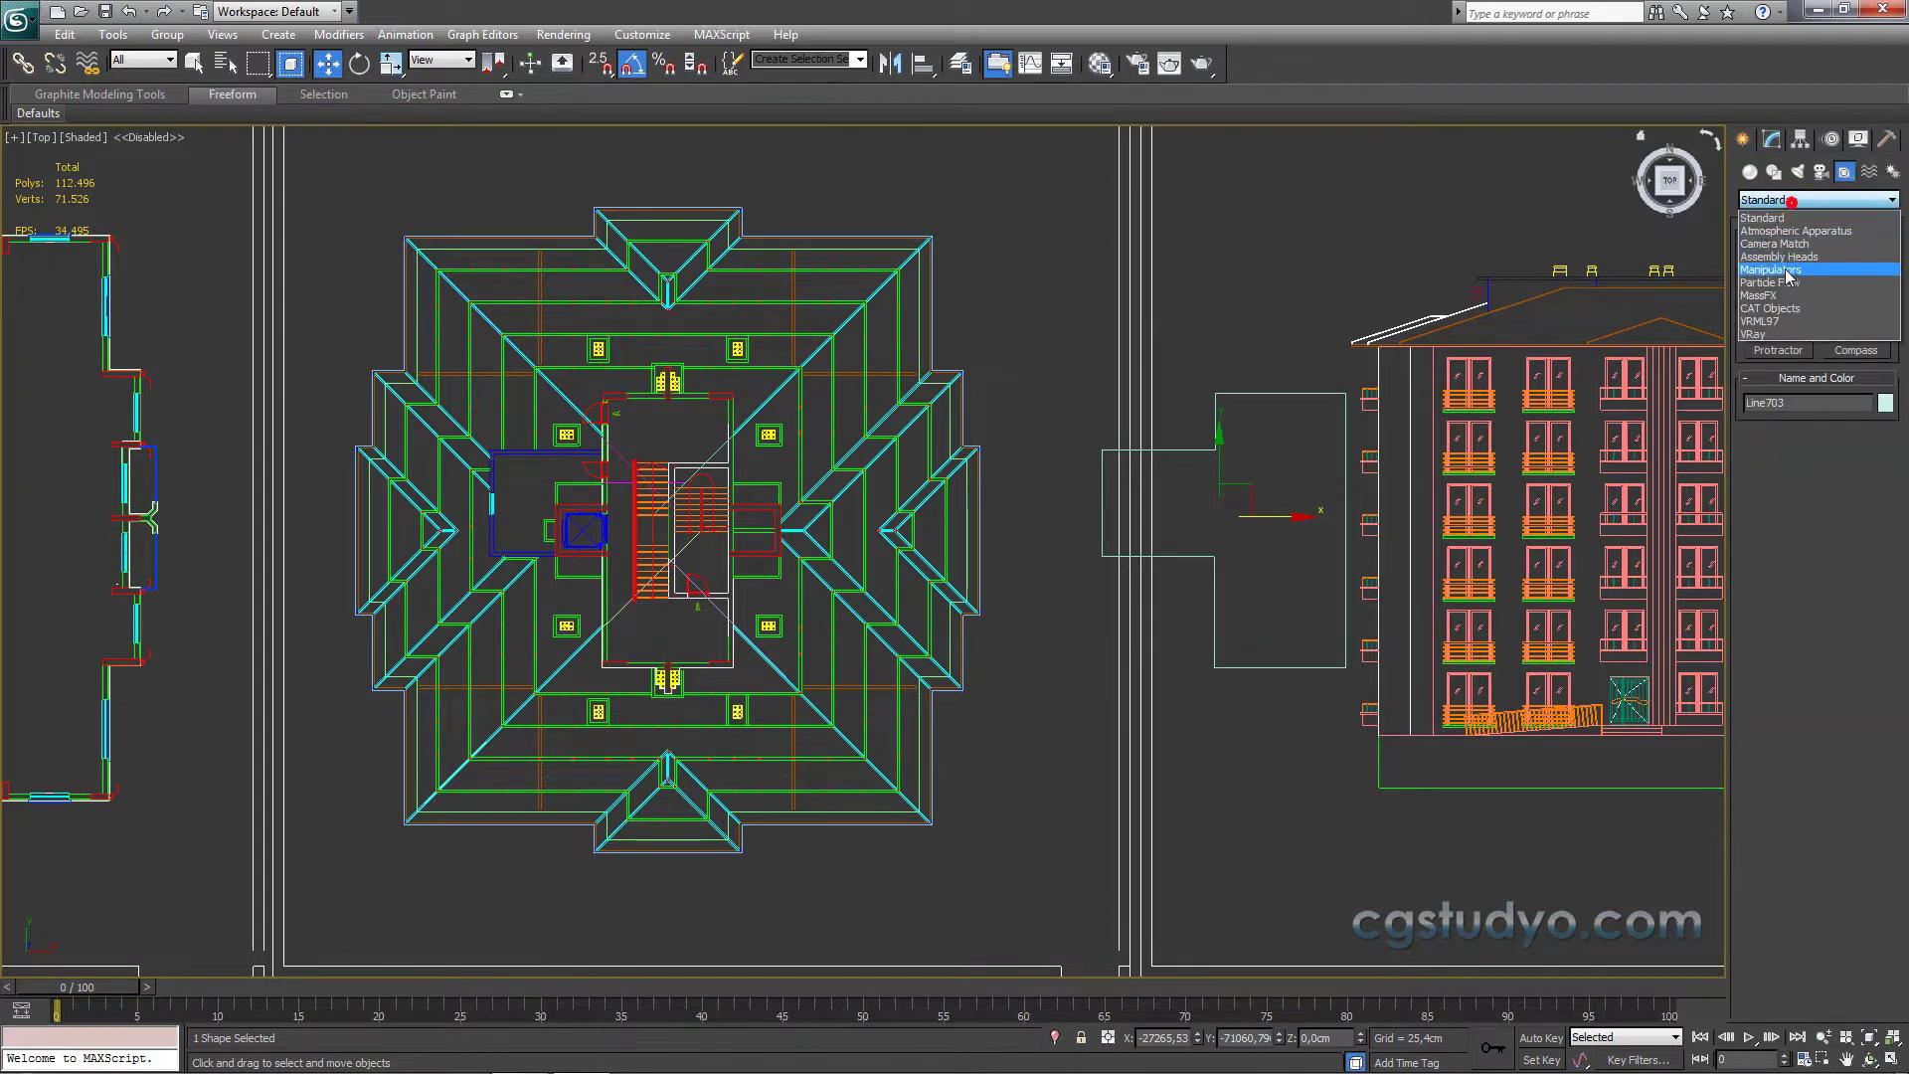
click(1749, 172)
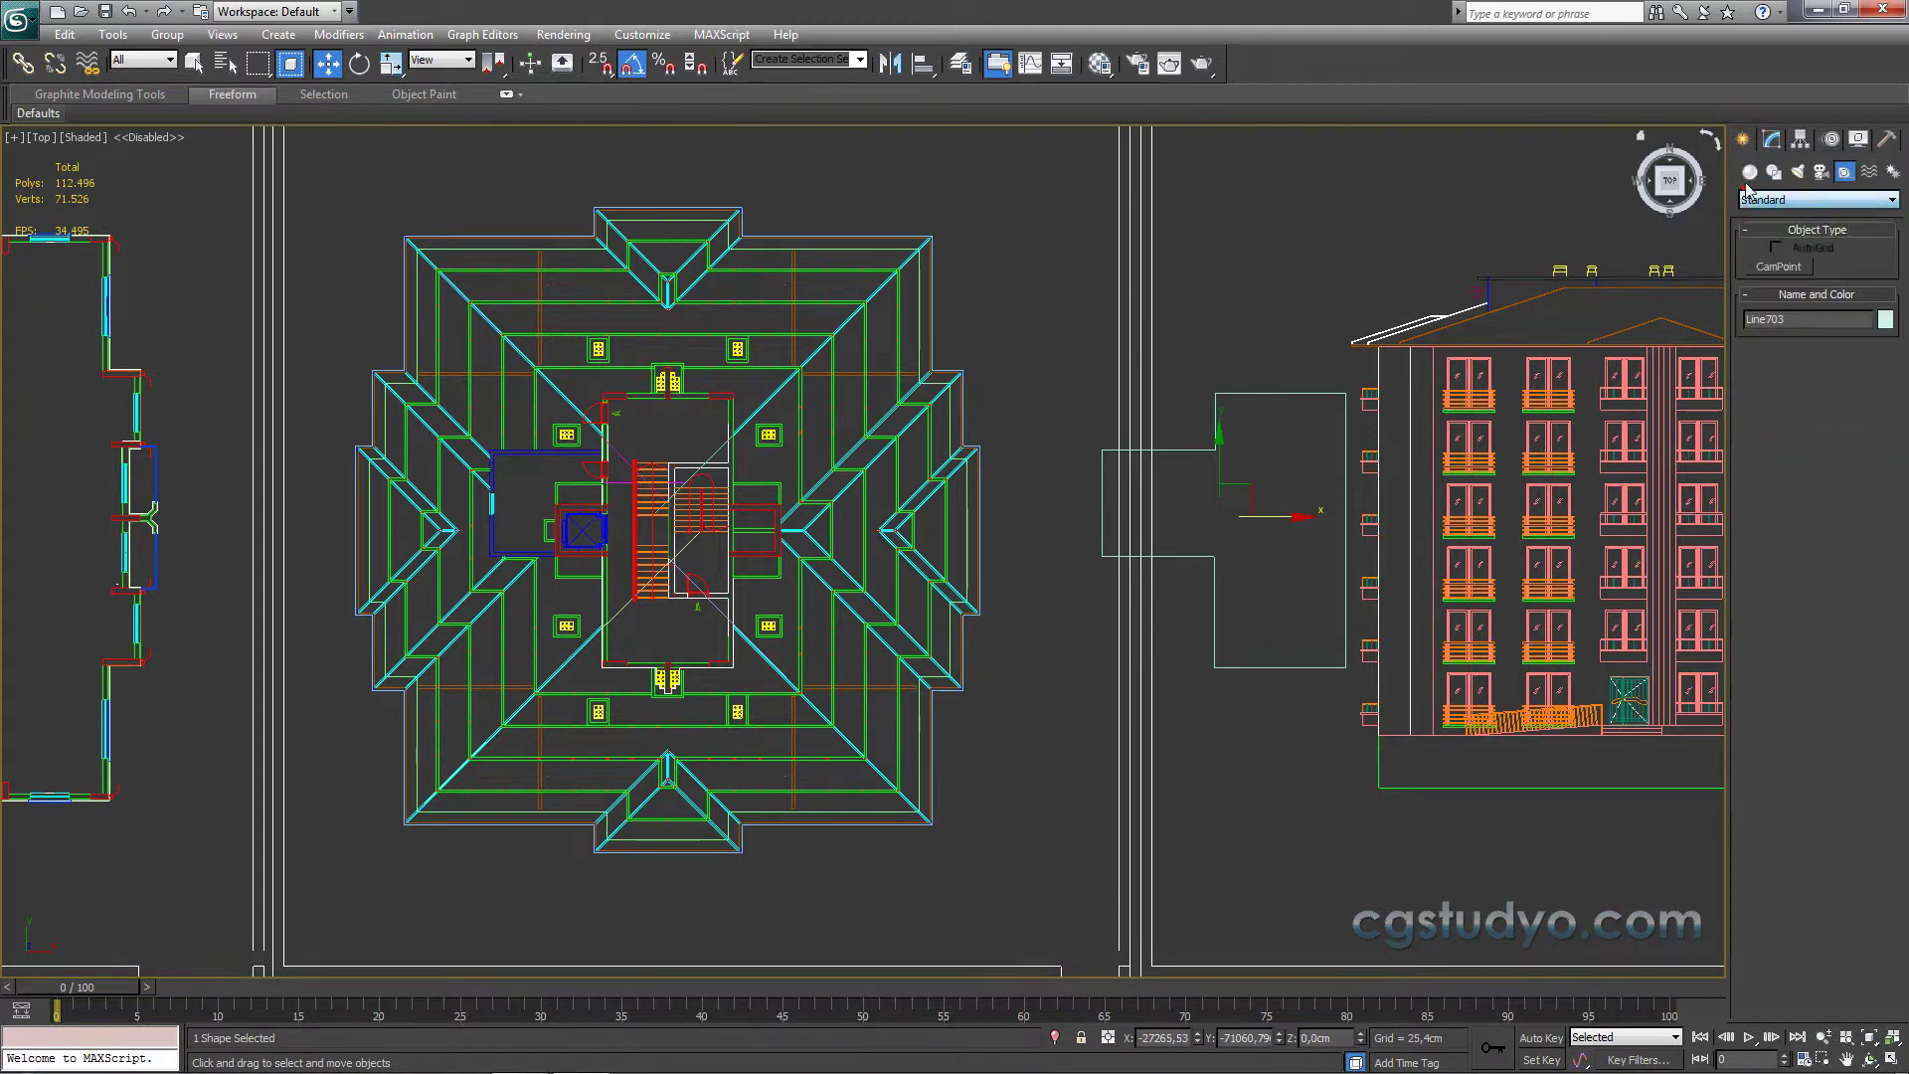
click(1780, 287)
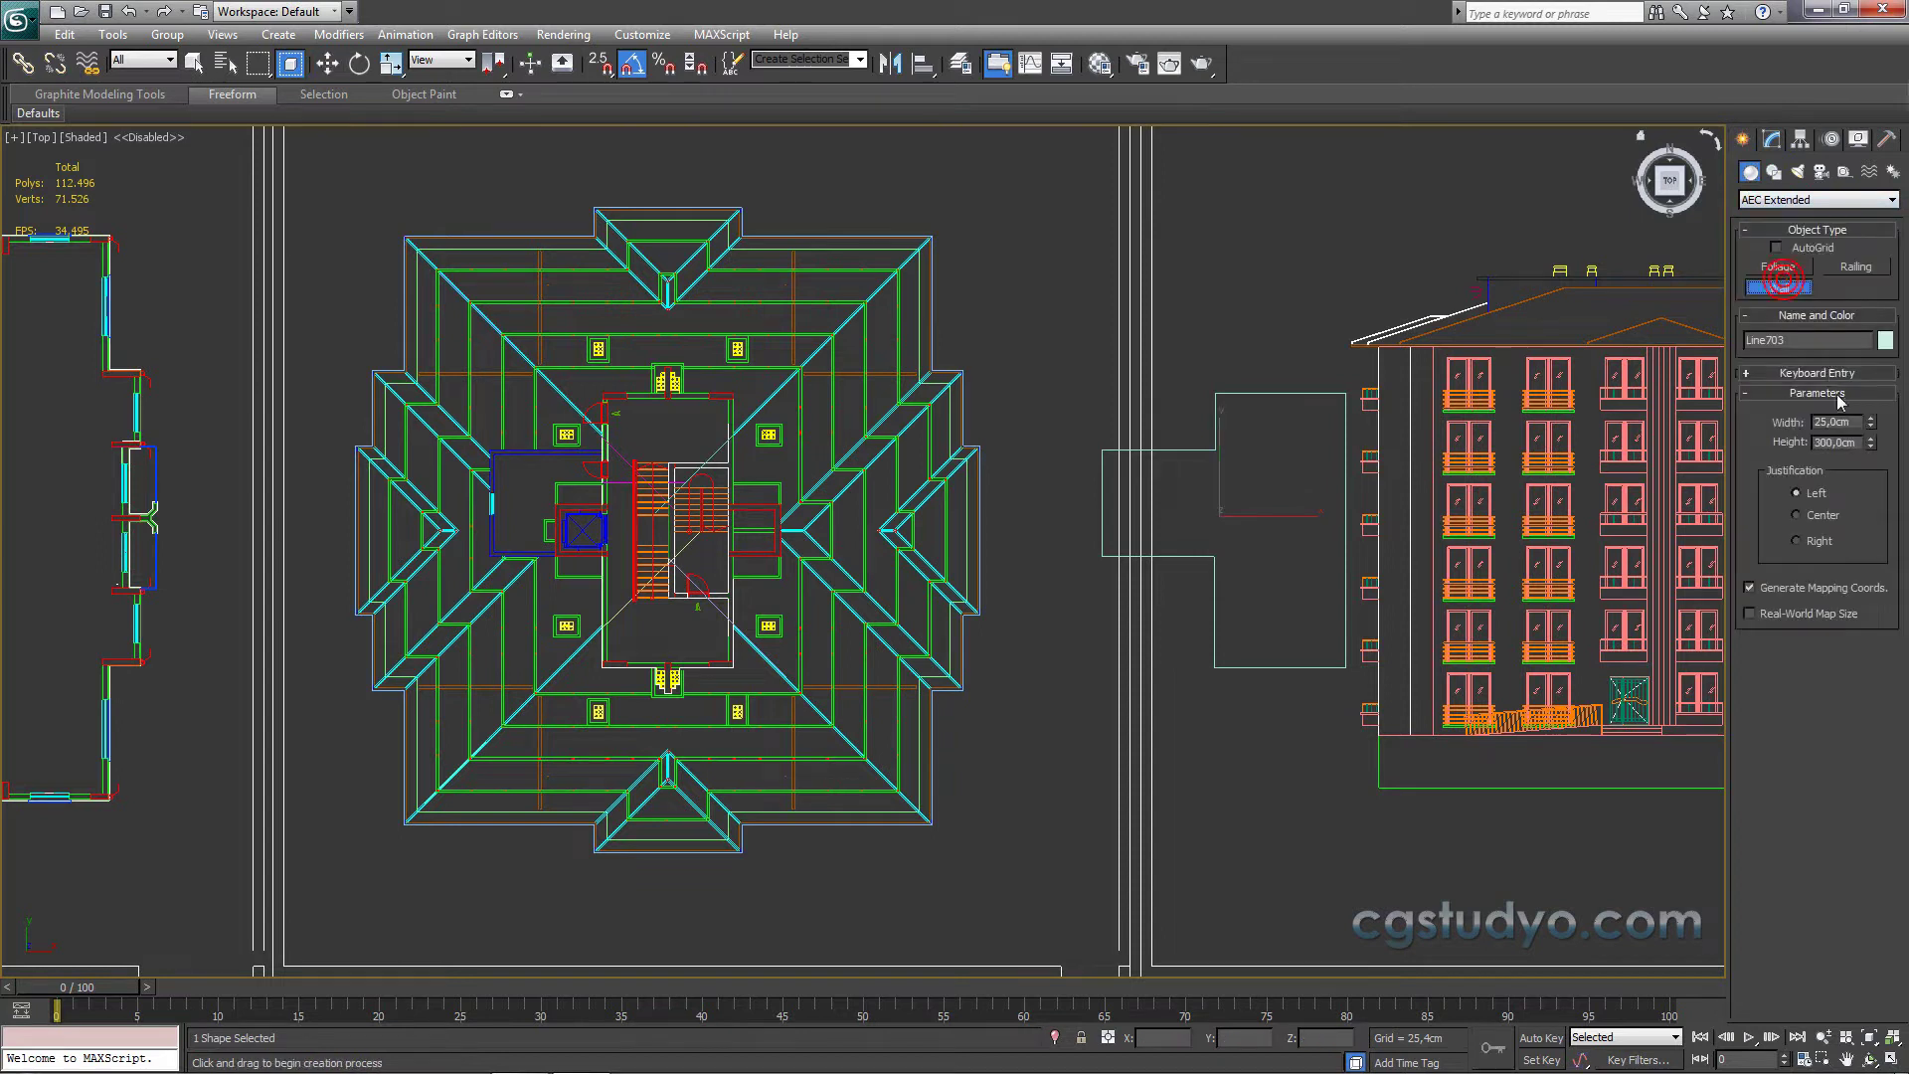
drag(1819, 437, 1865, 446)
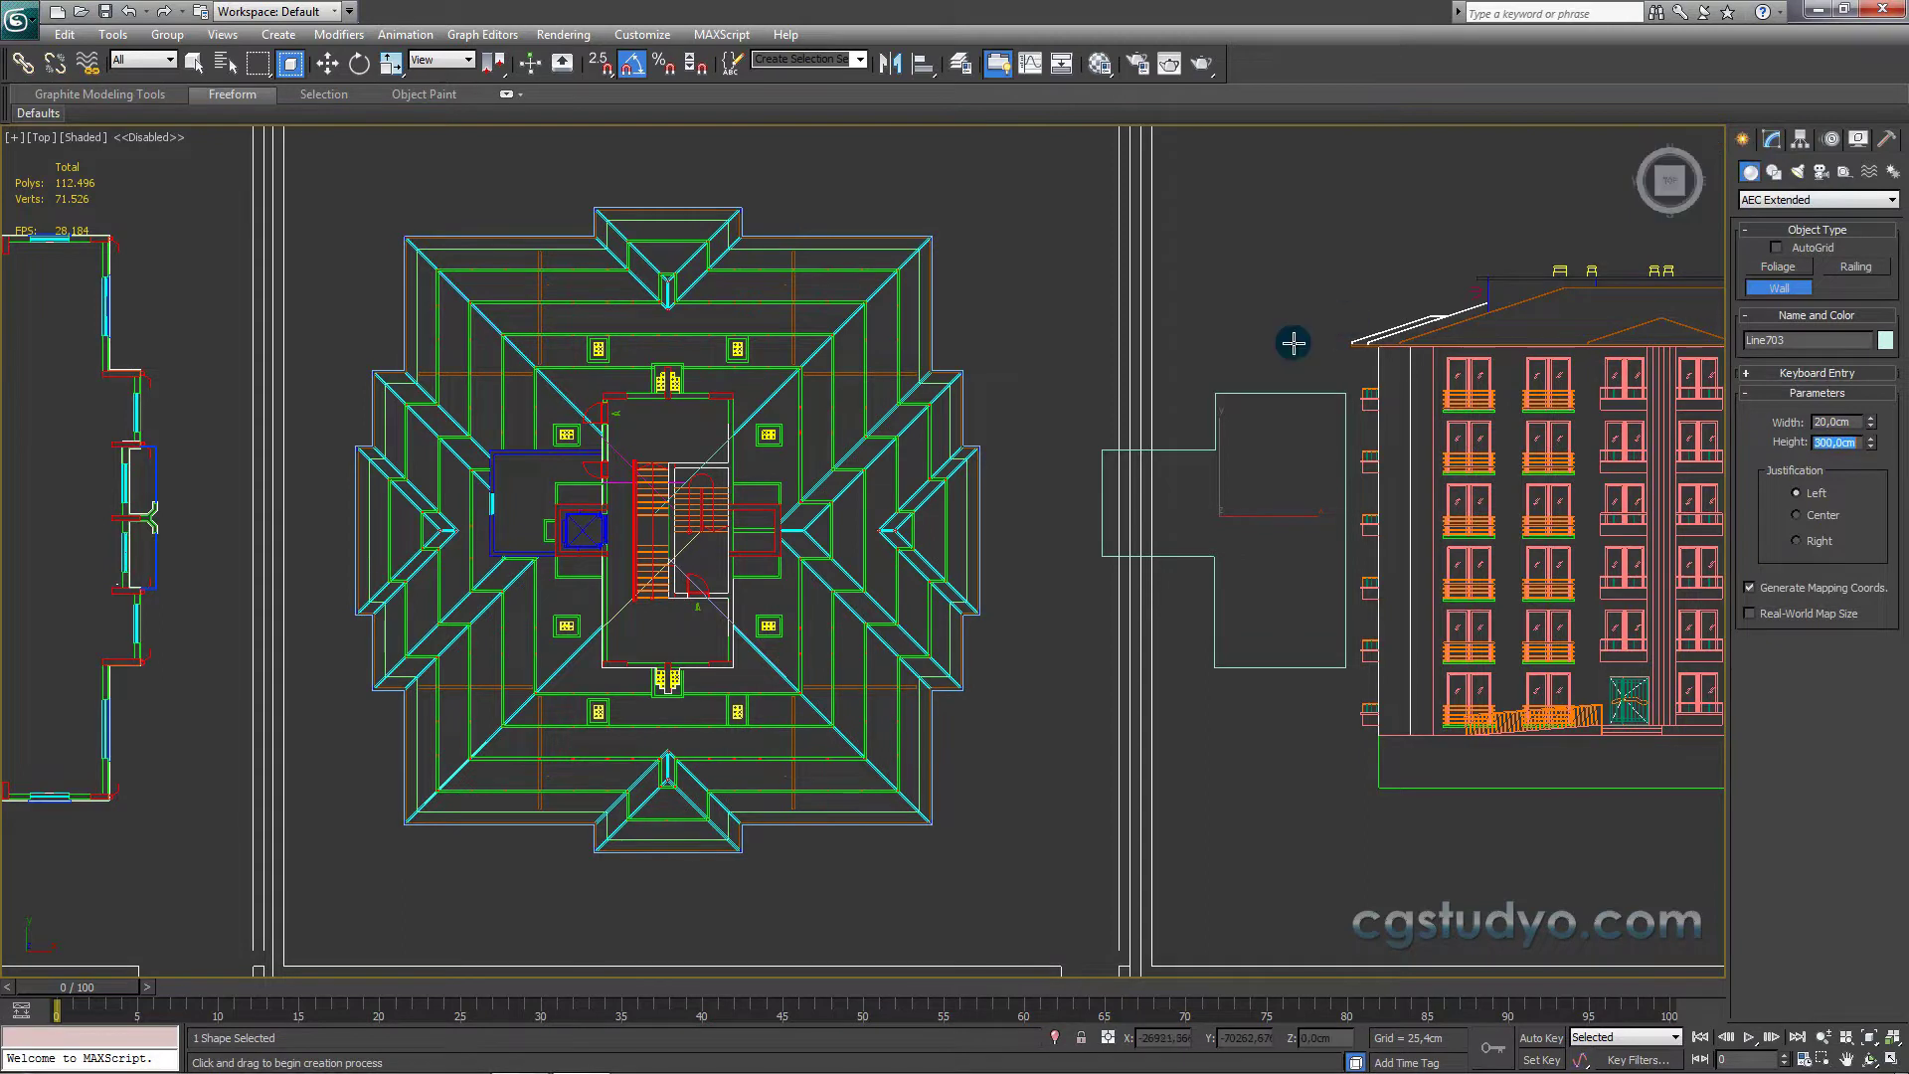
middle_drag(1290, 341, 1131, 309)
scroll(1132, 309, up, 2)
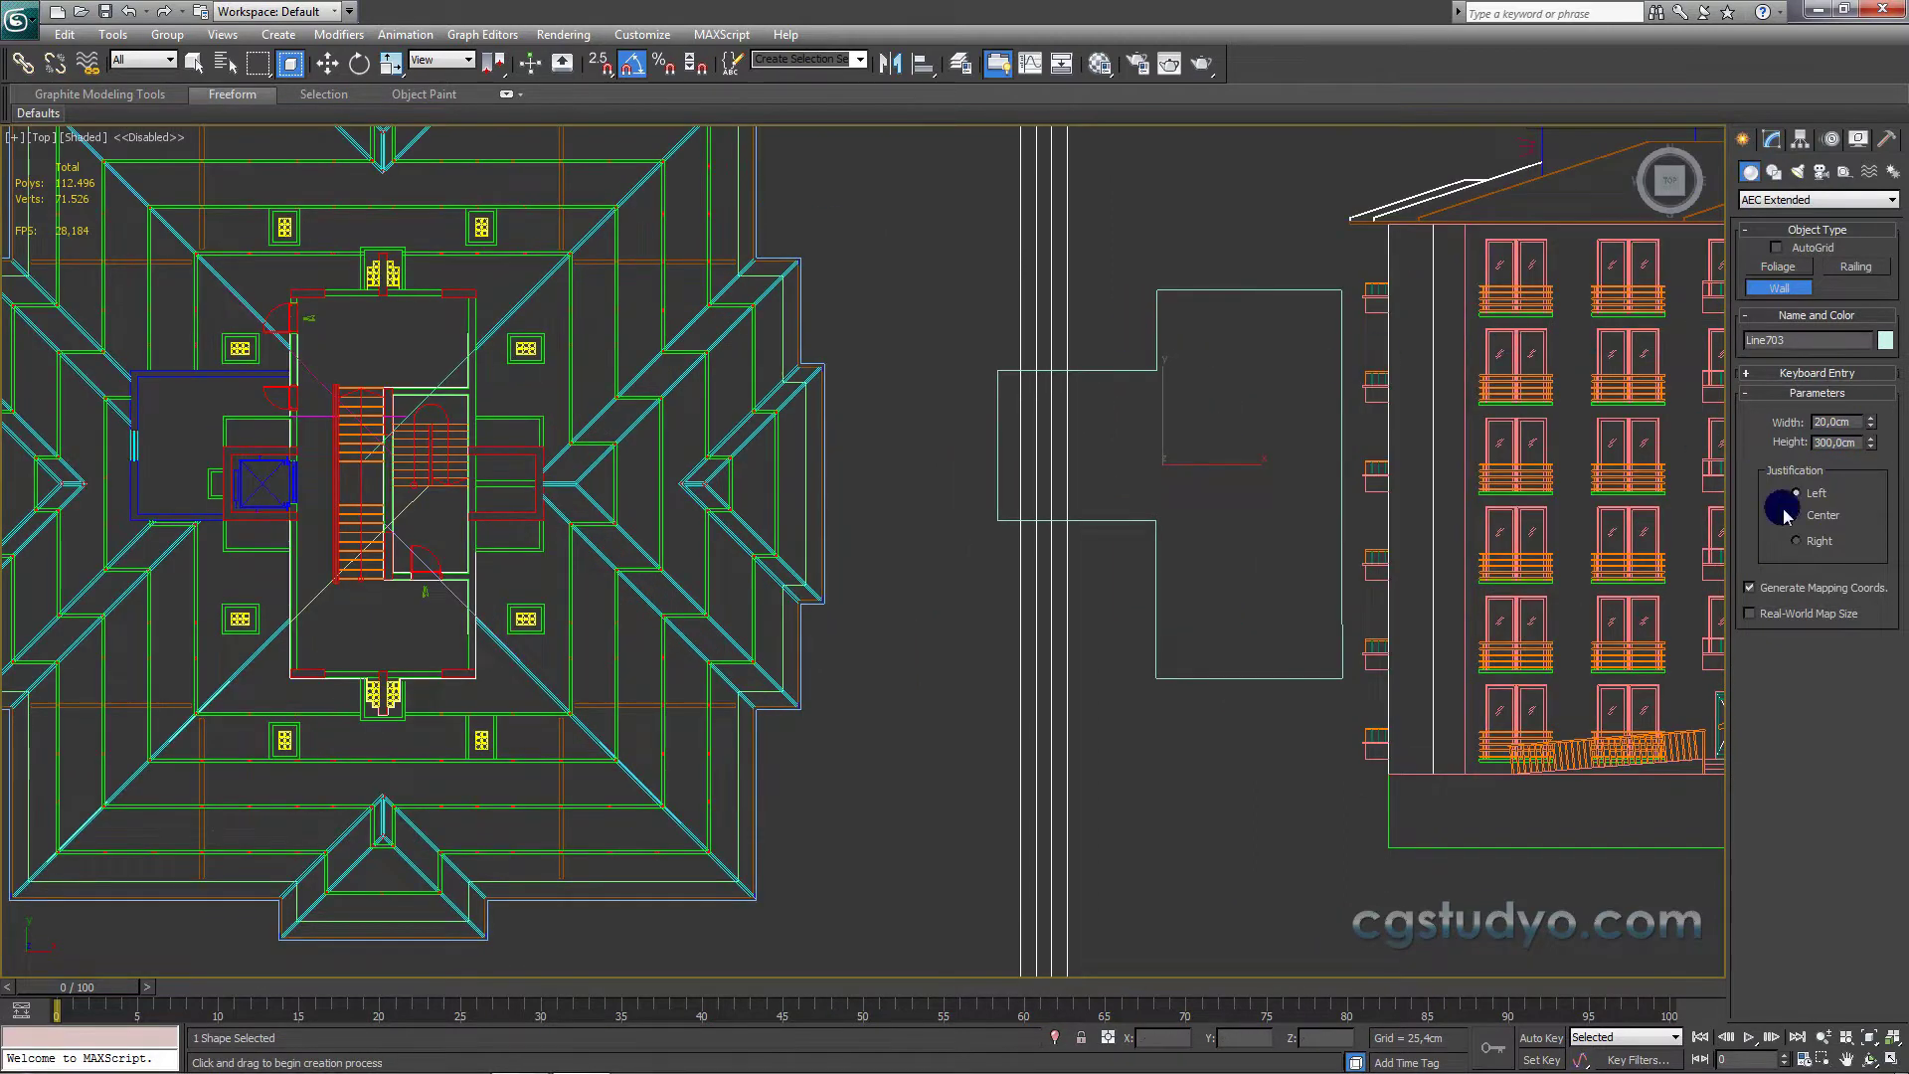
Step: Use Pick Spline on Line703 to generate the wall Wall107 and select it
click(1765, 372)
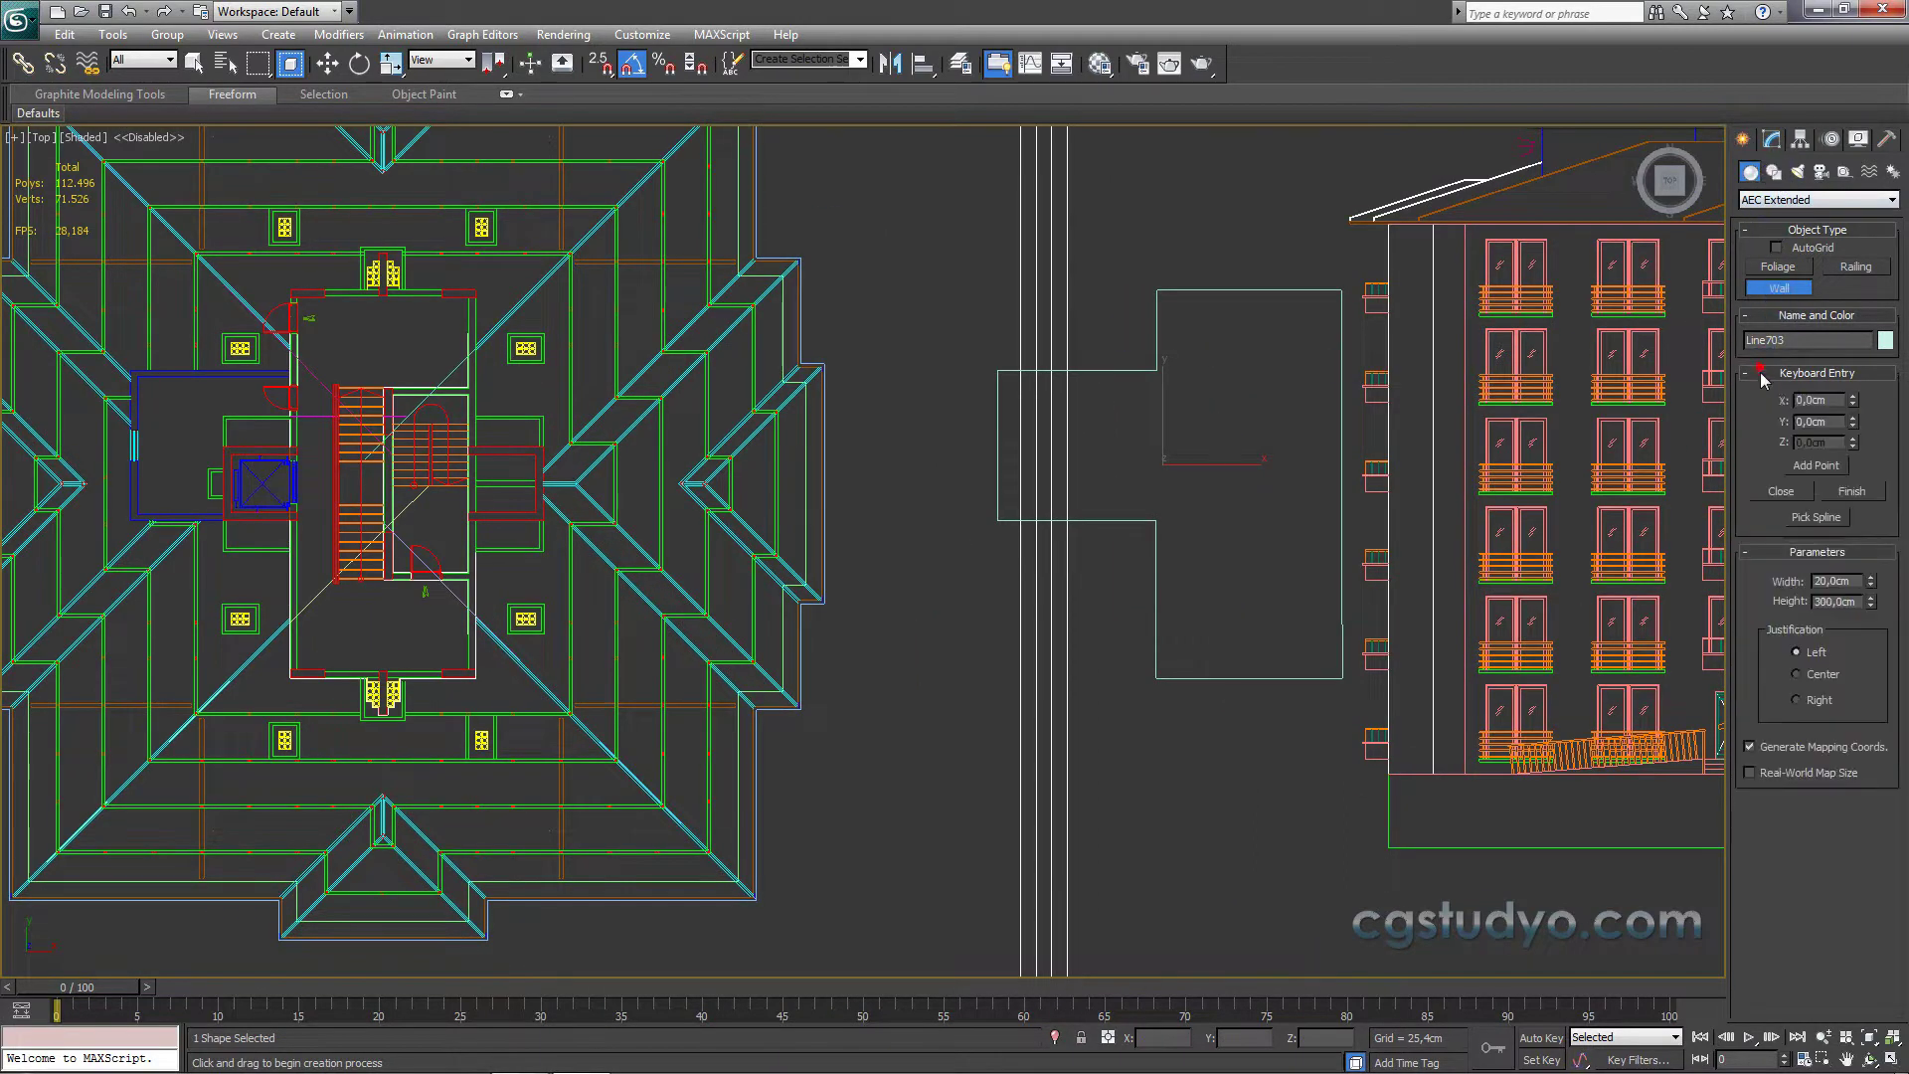
click(1807, 517)
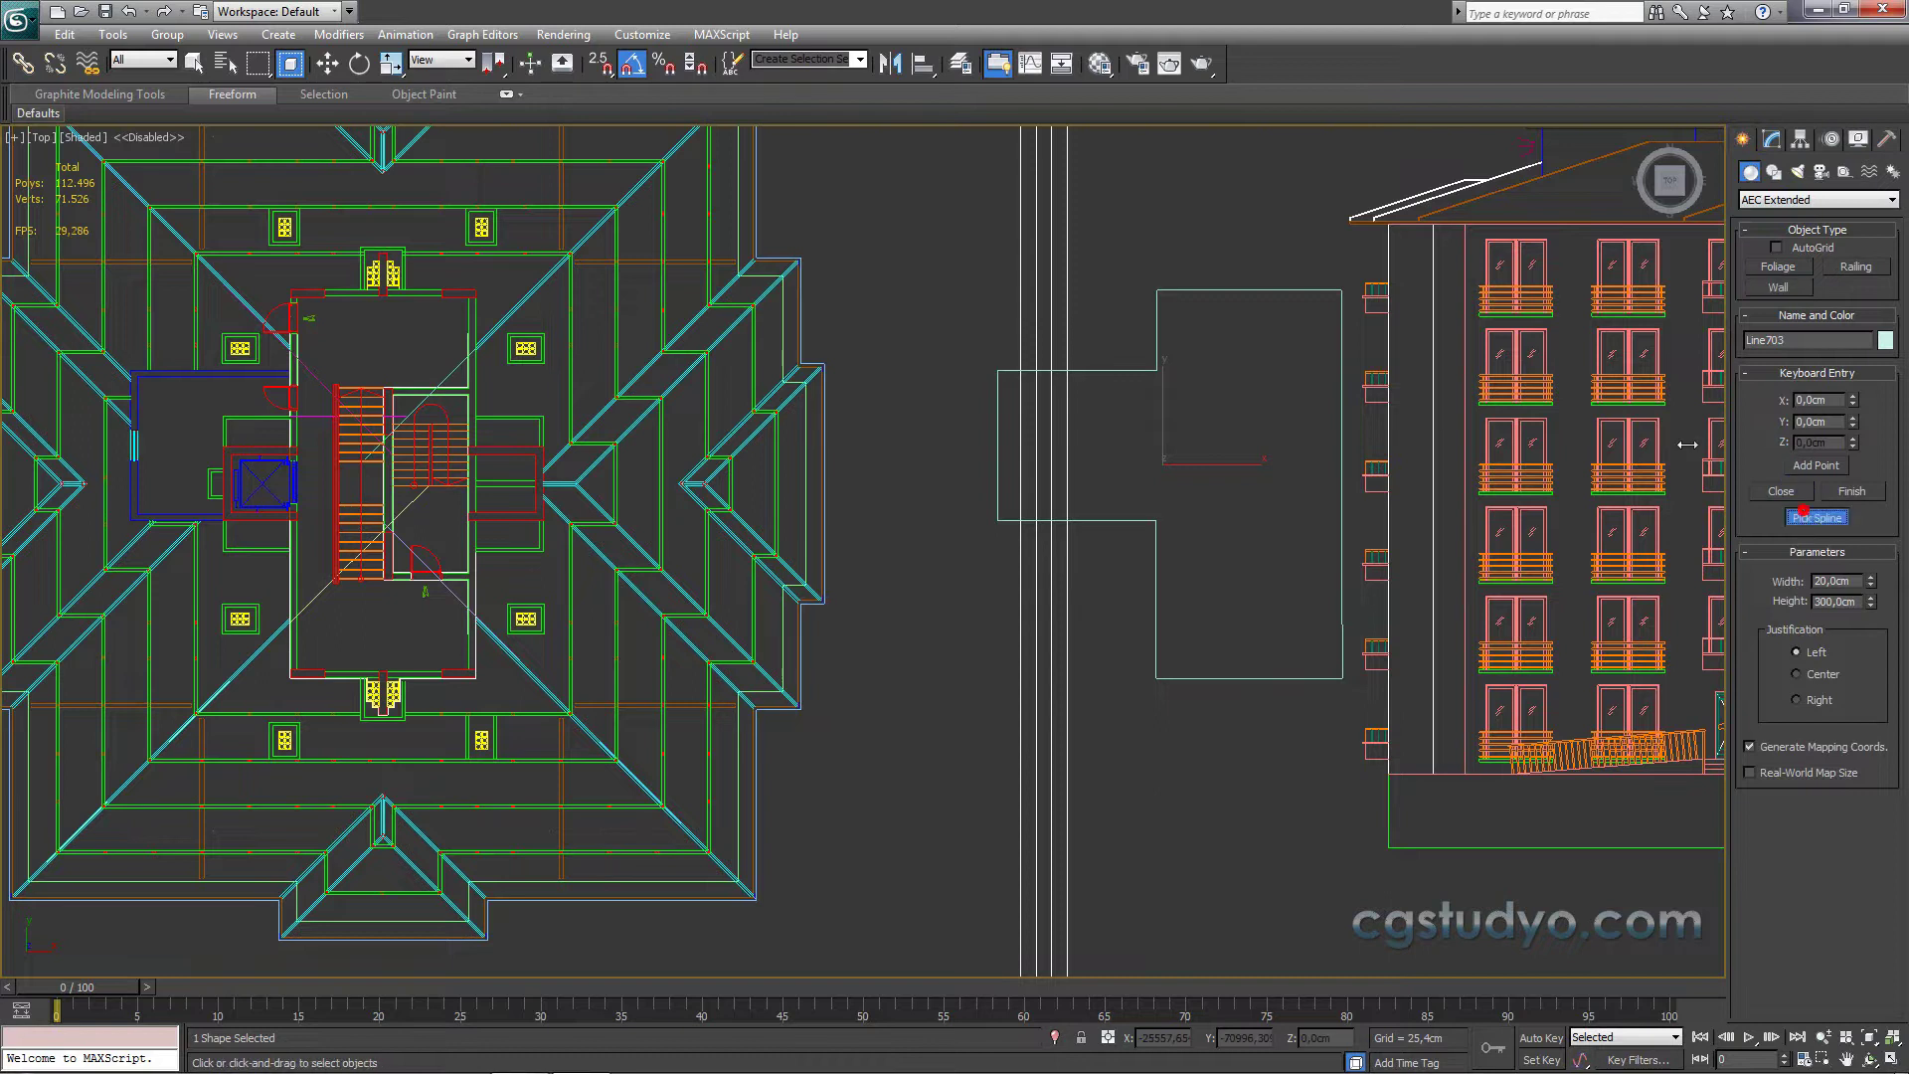
click(1253, 295)
click(1772, 138)
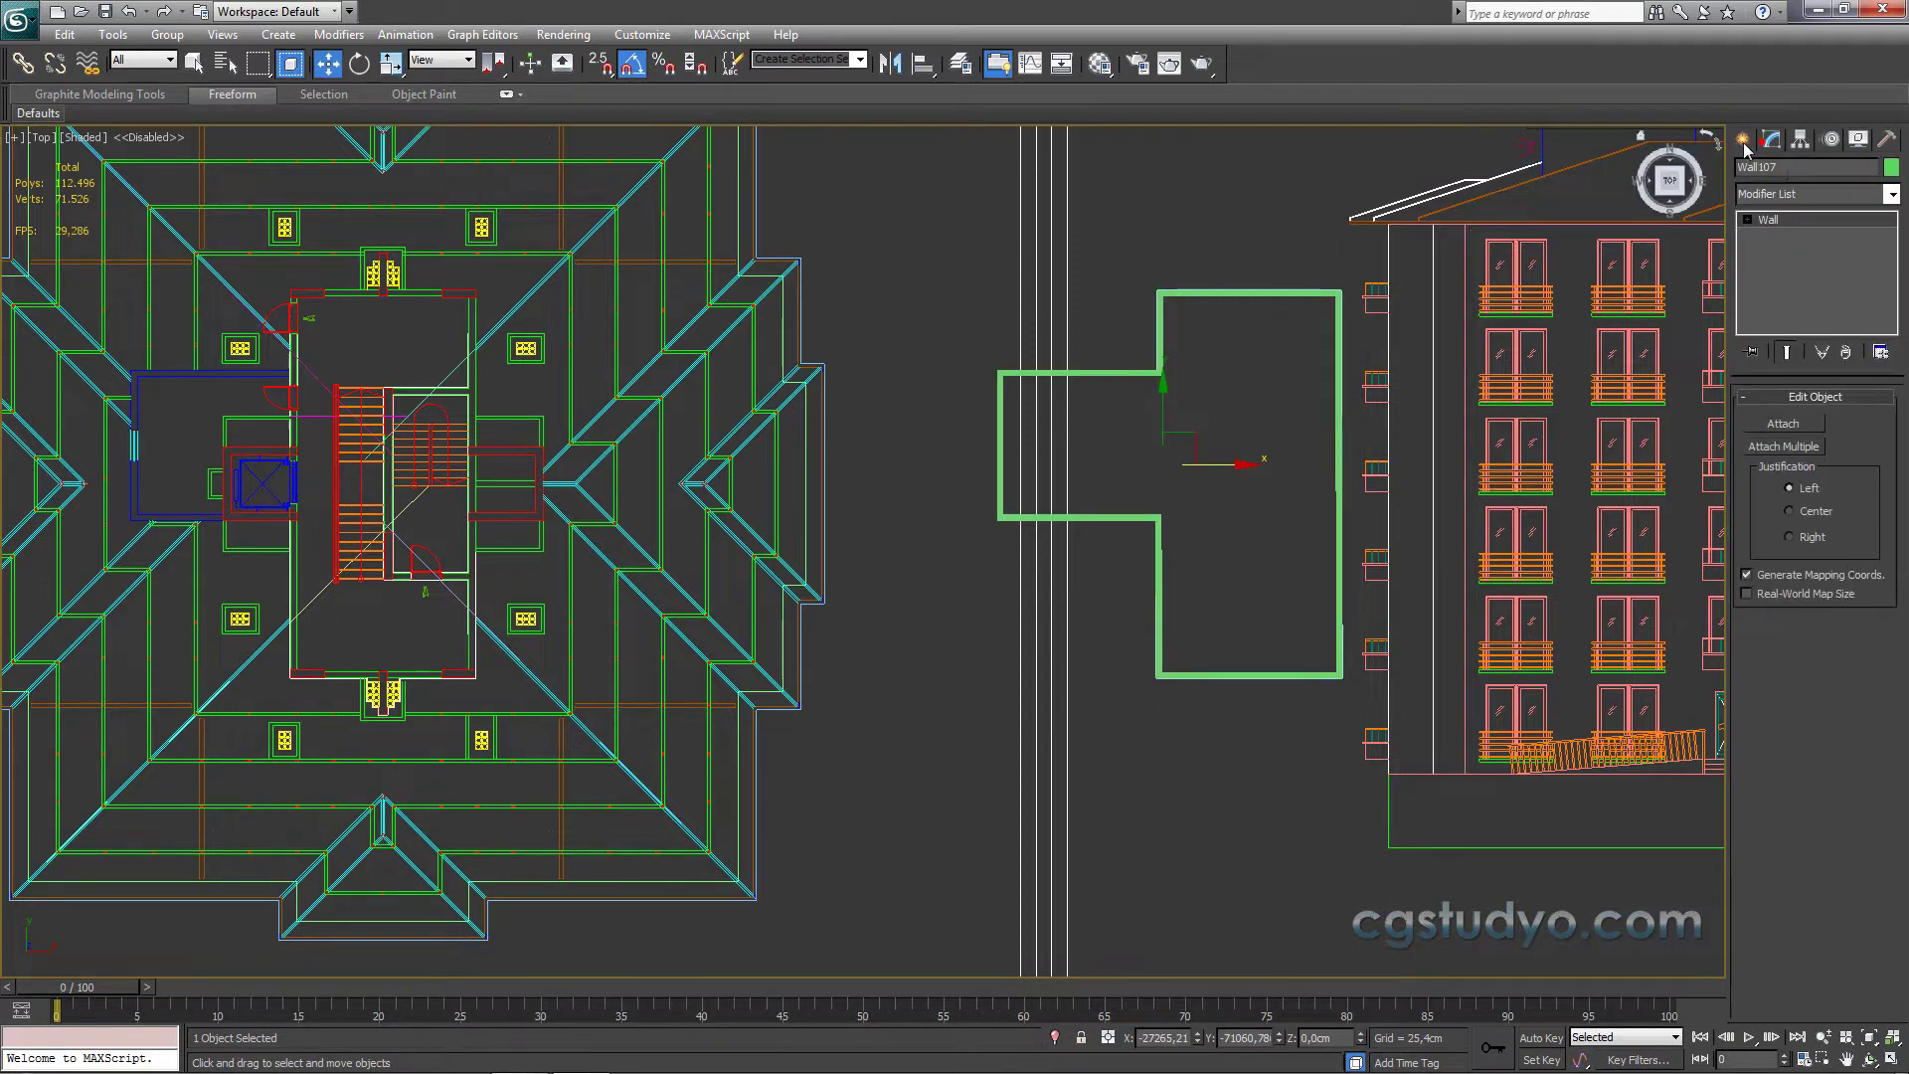
click(1175, 188)
click(1178, 293)
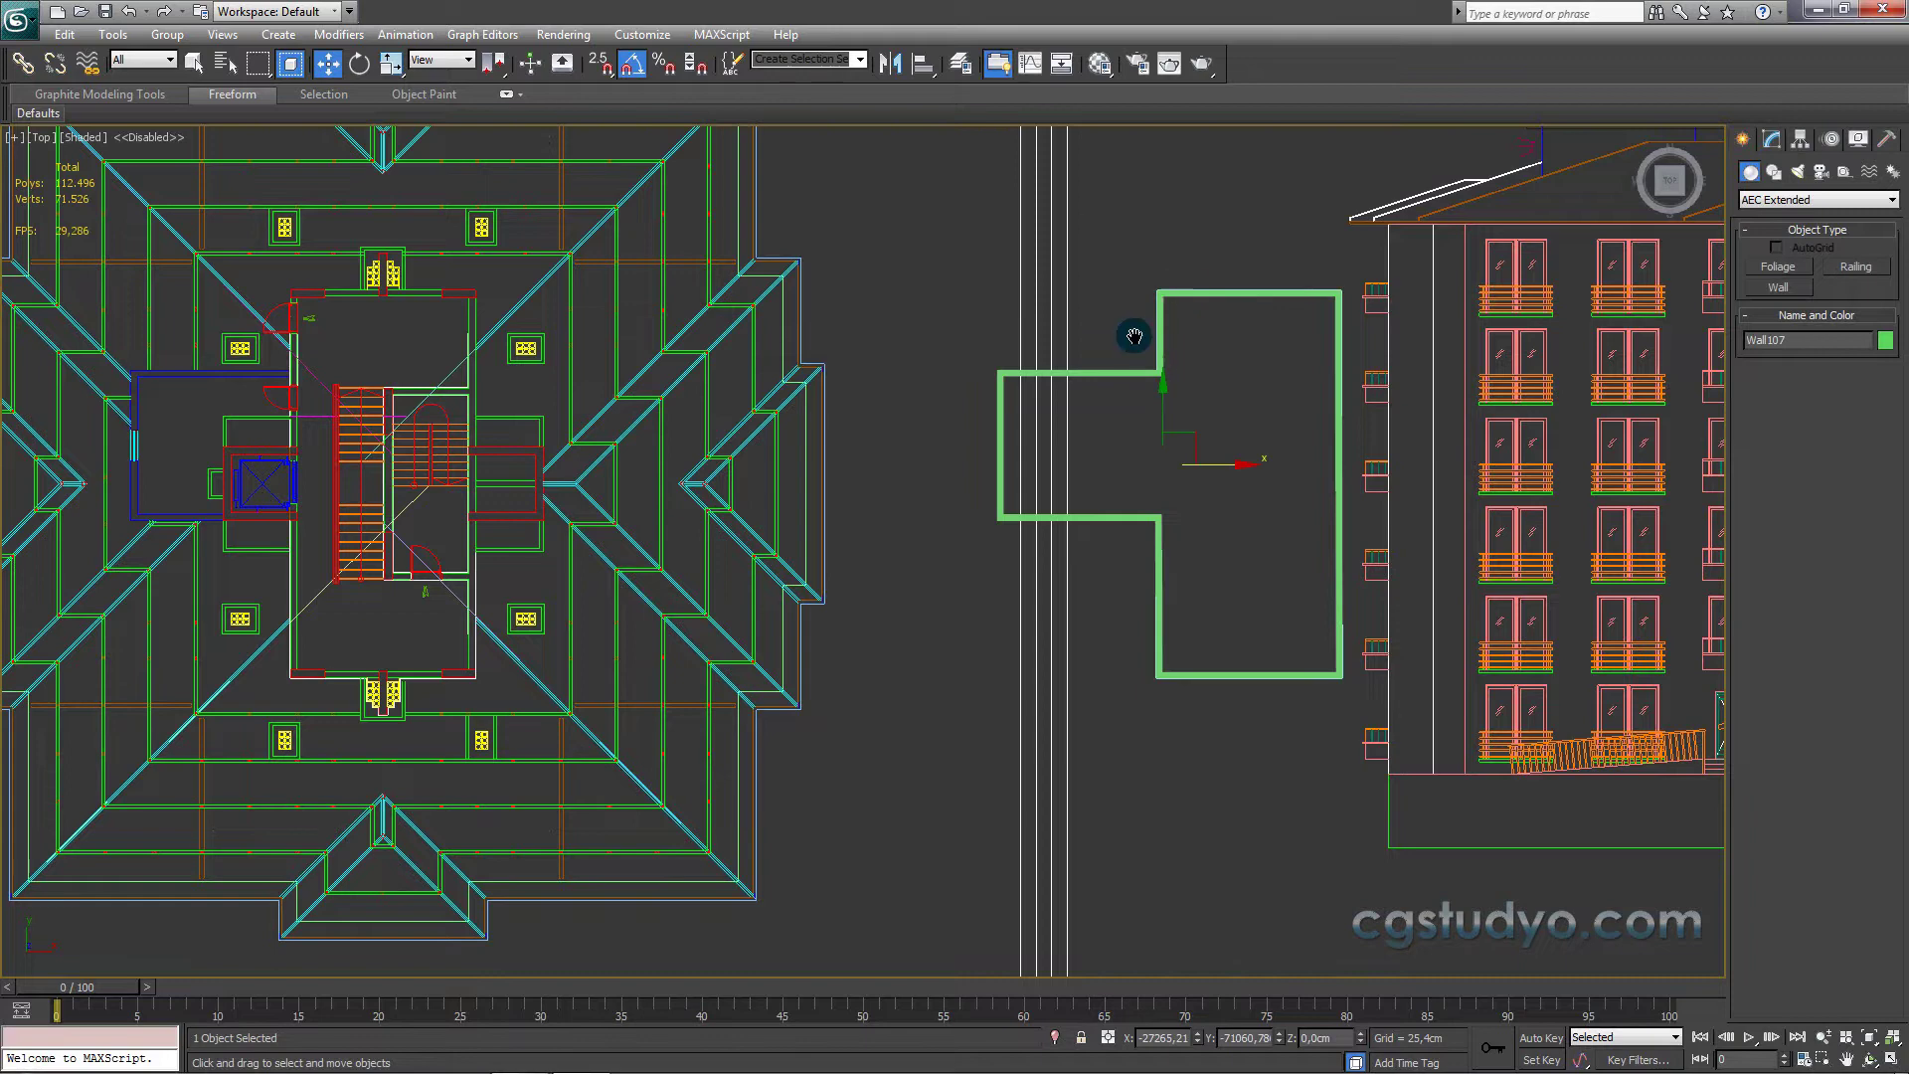
Step: In Top view, move Wall107 onto the roof plan over the stair area
scroll(1129, 332, down, 3)
scroll(998, 248, down, 2)
drag(943, 456, 857, 774)
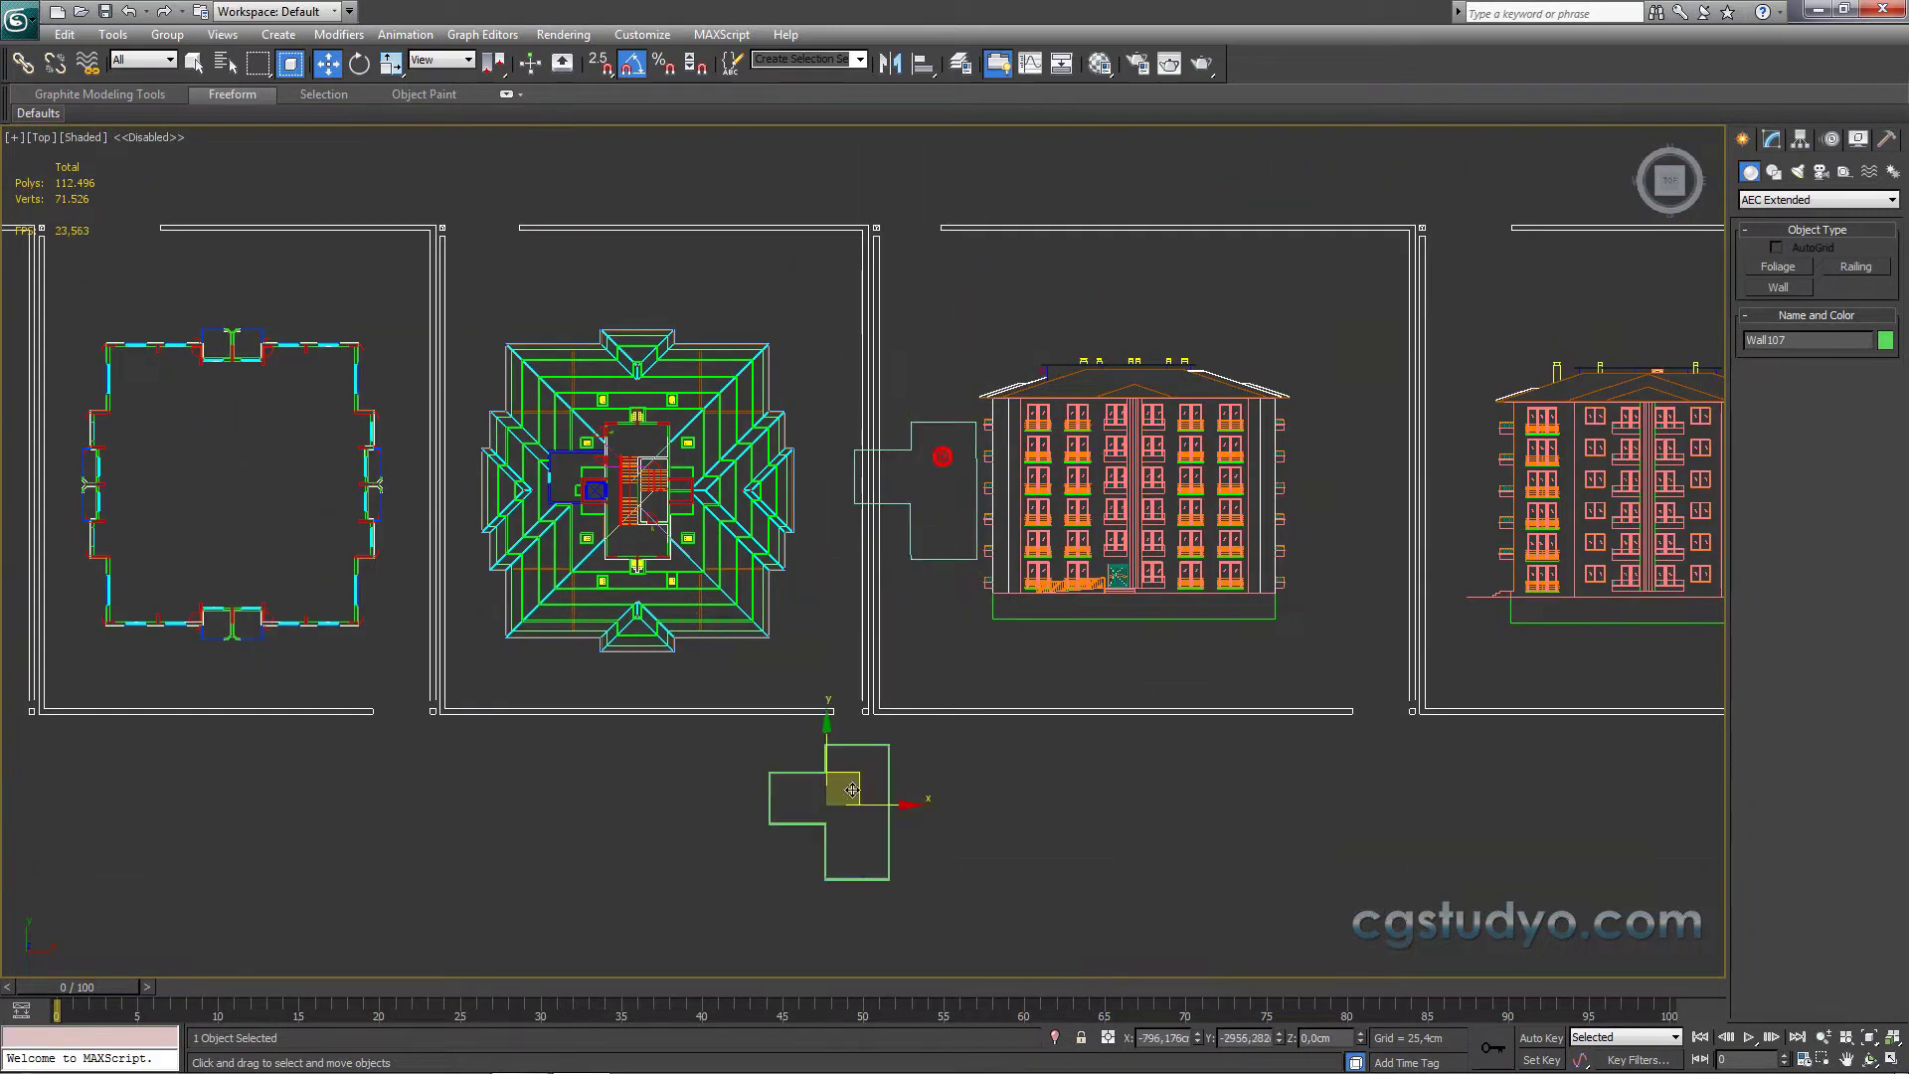
alt+middle_drag(857, 773, 779, 774)
key(t)
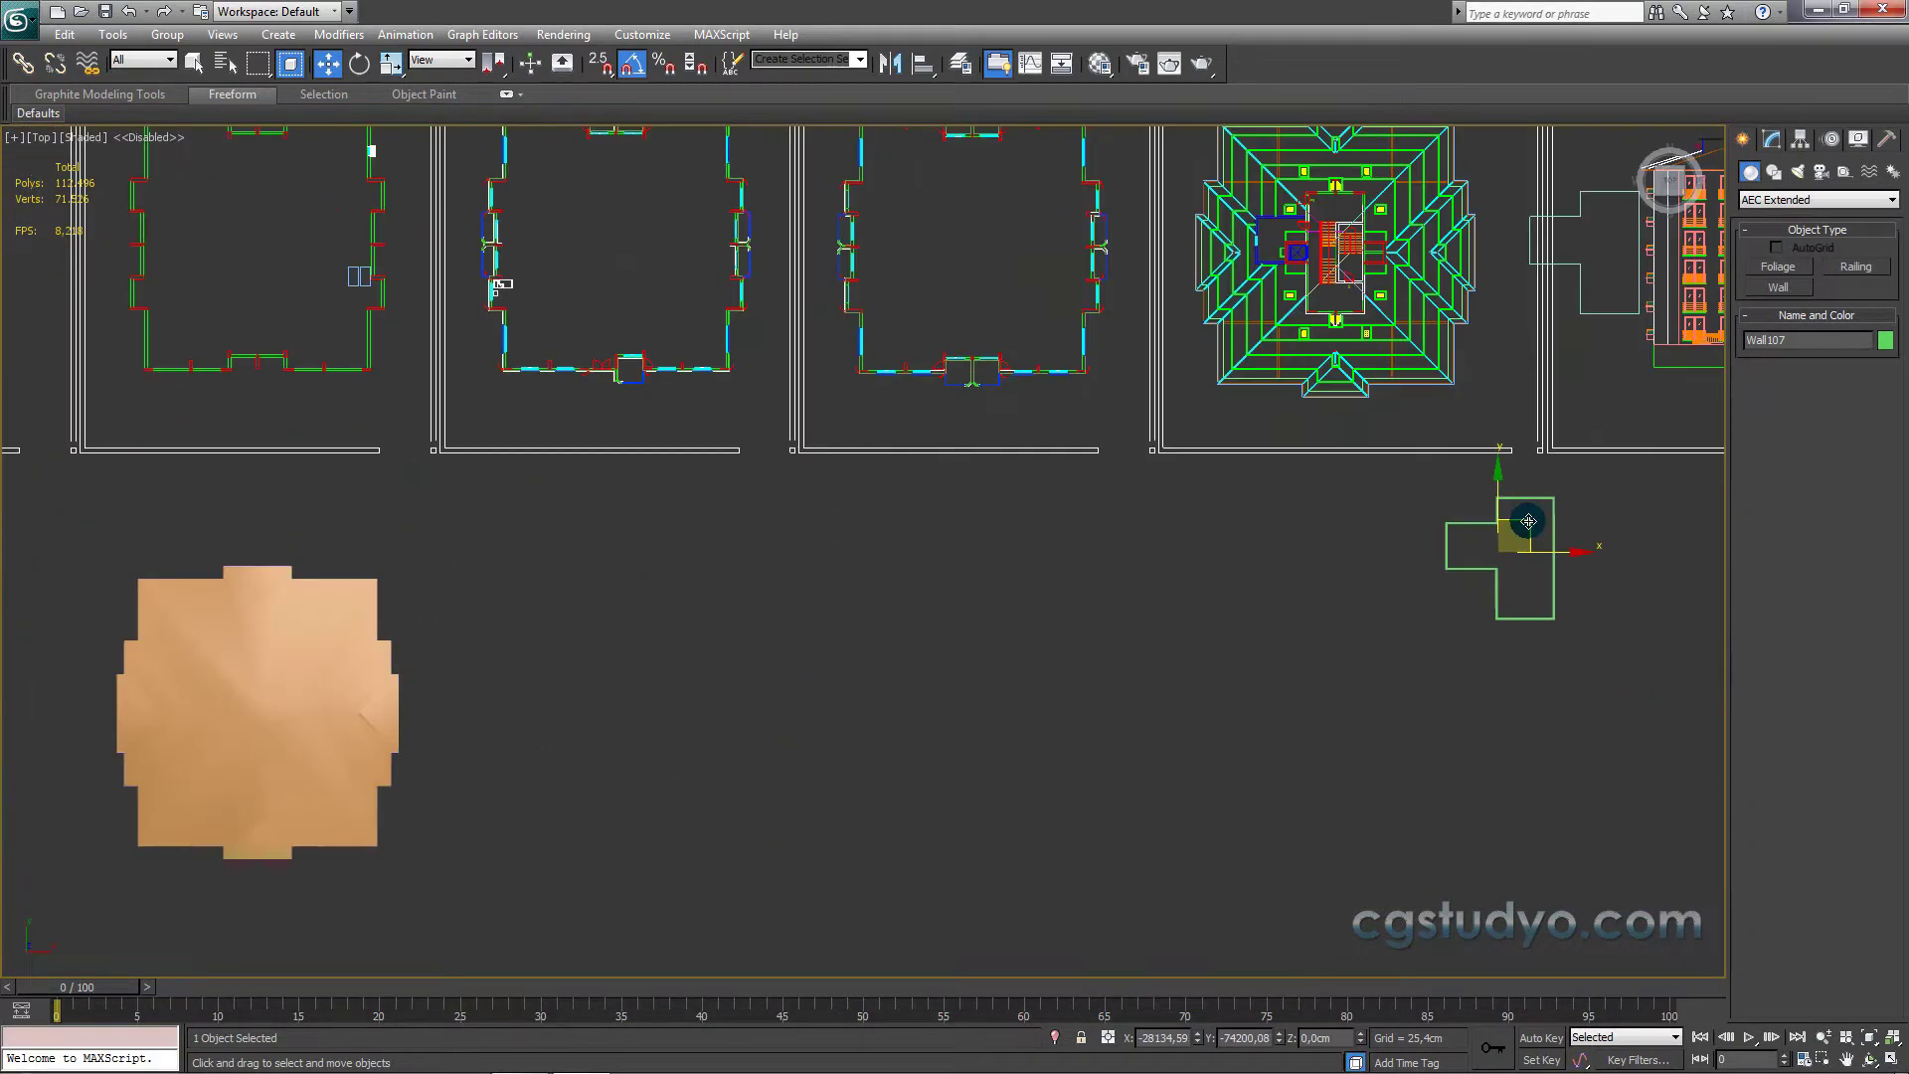
mouse_move(1528, 521)
mouse_down()
mouse_move(1243, 255)
mouse_move(271, 692)
mouse_up()
key(F3)
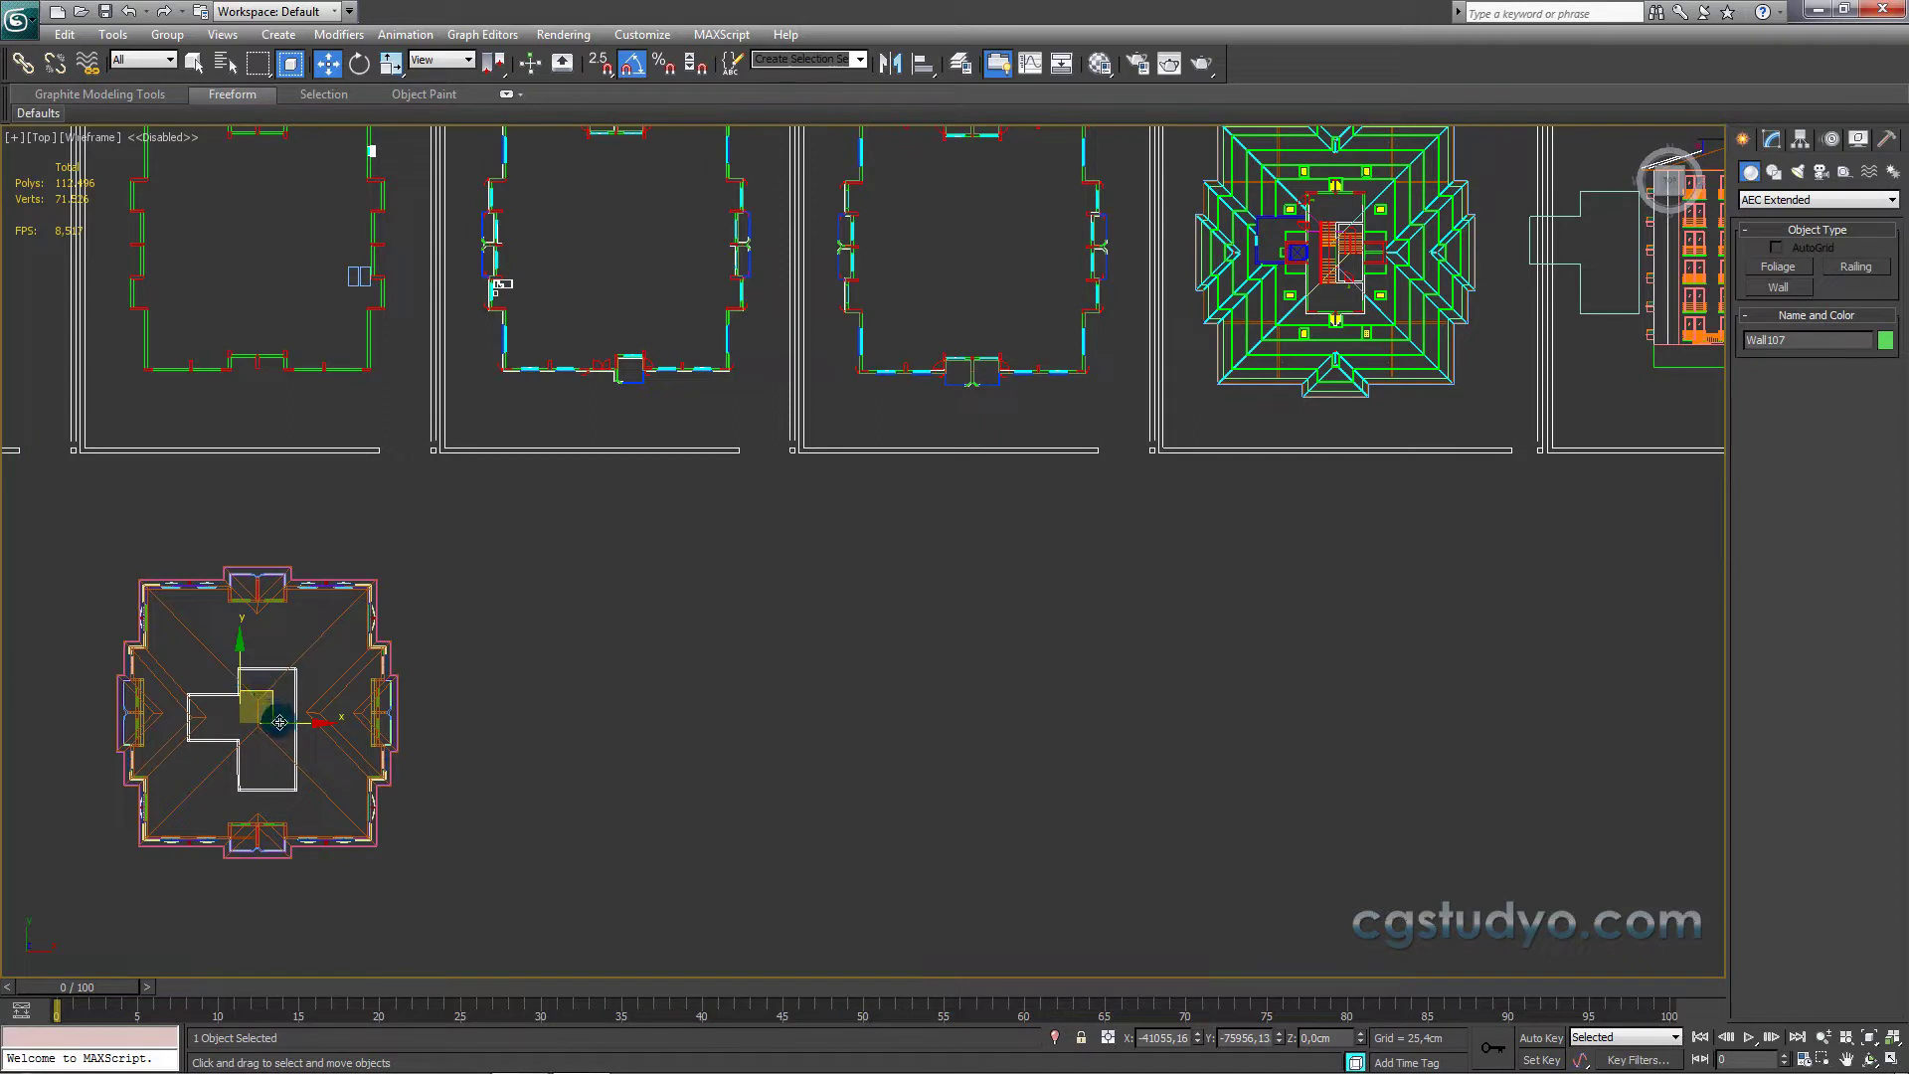
drag(284, 722, 276, 718)
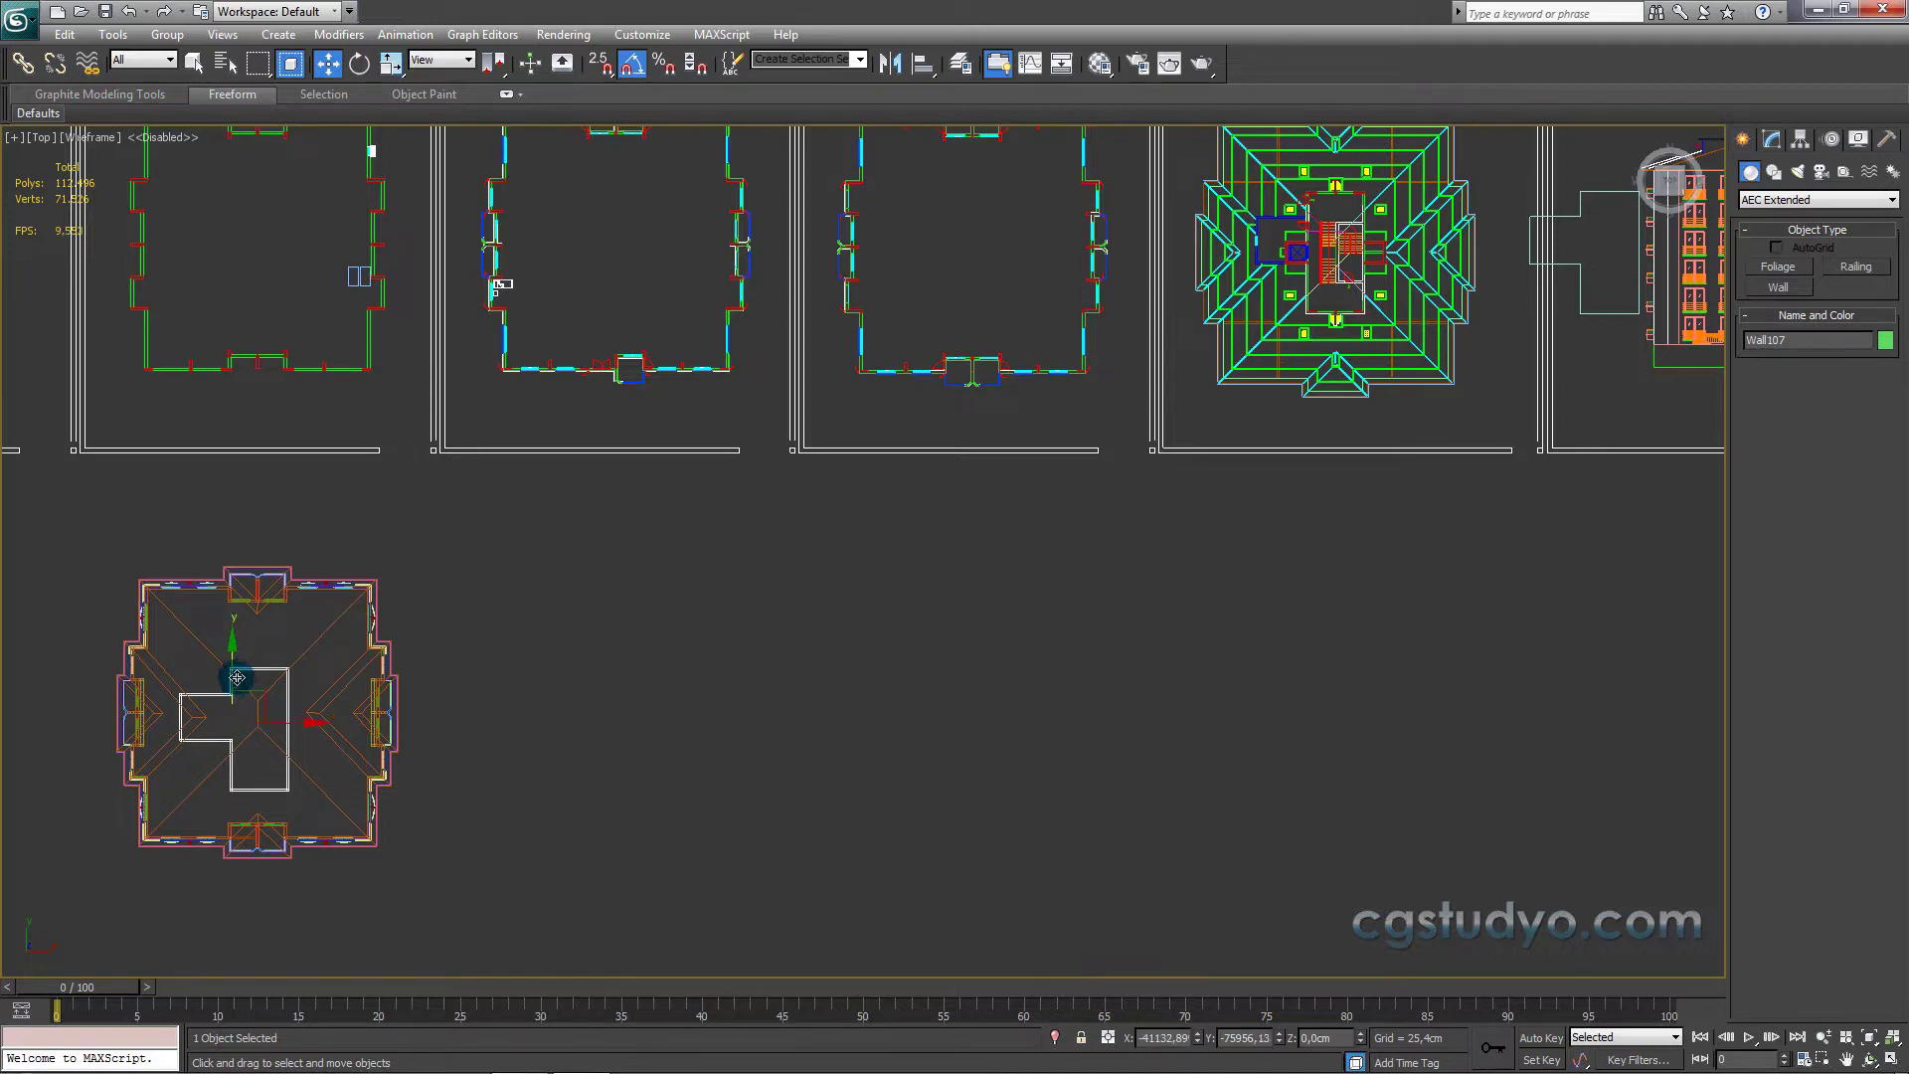
Step: In Front view, raise Wall107 up onto the roof
key(f)
scroll(529, 612, down, 3)
scroll(677, 504, down, 3)
scroll(861, 693, down, 2)
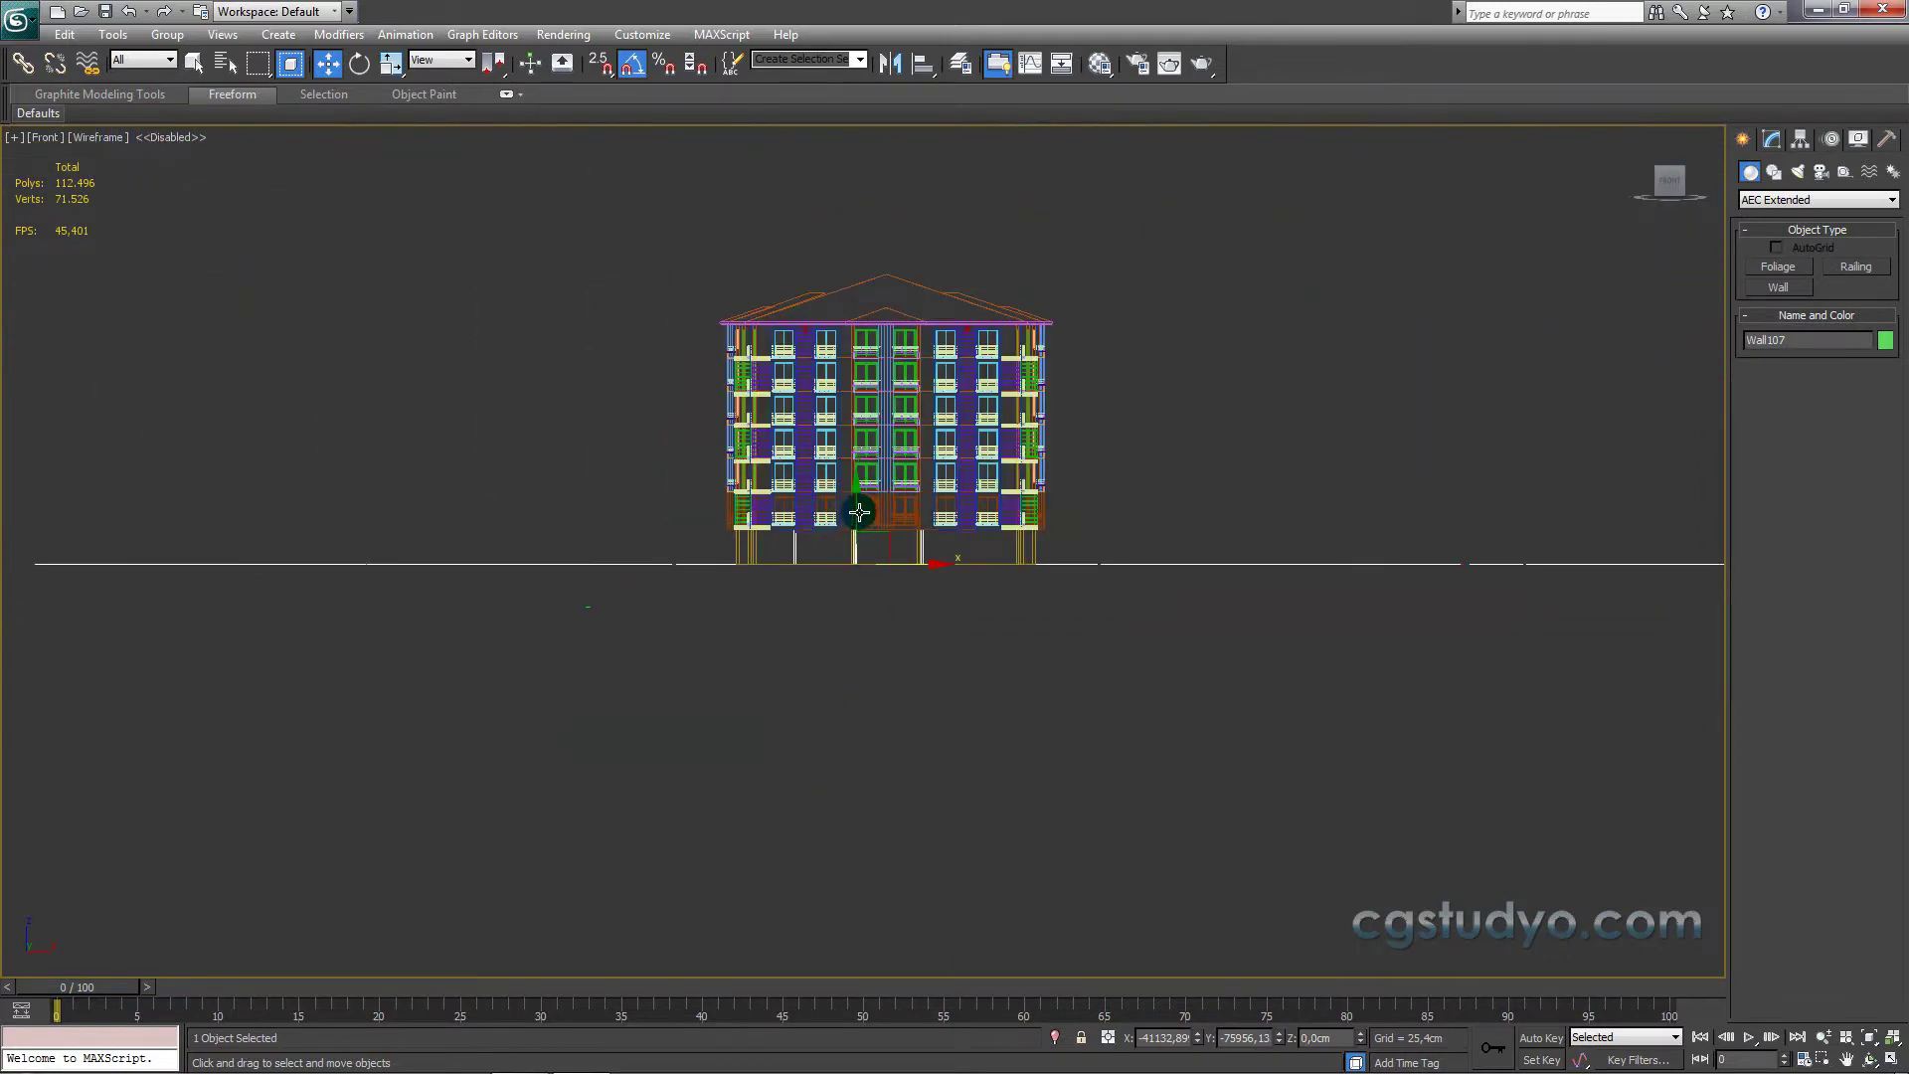
drag(855, 498, 876, 252)
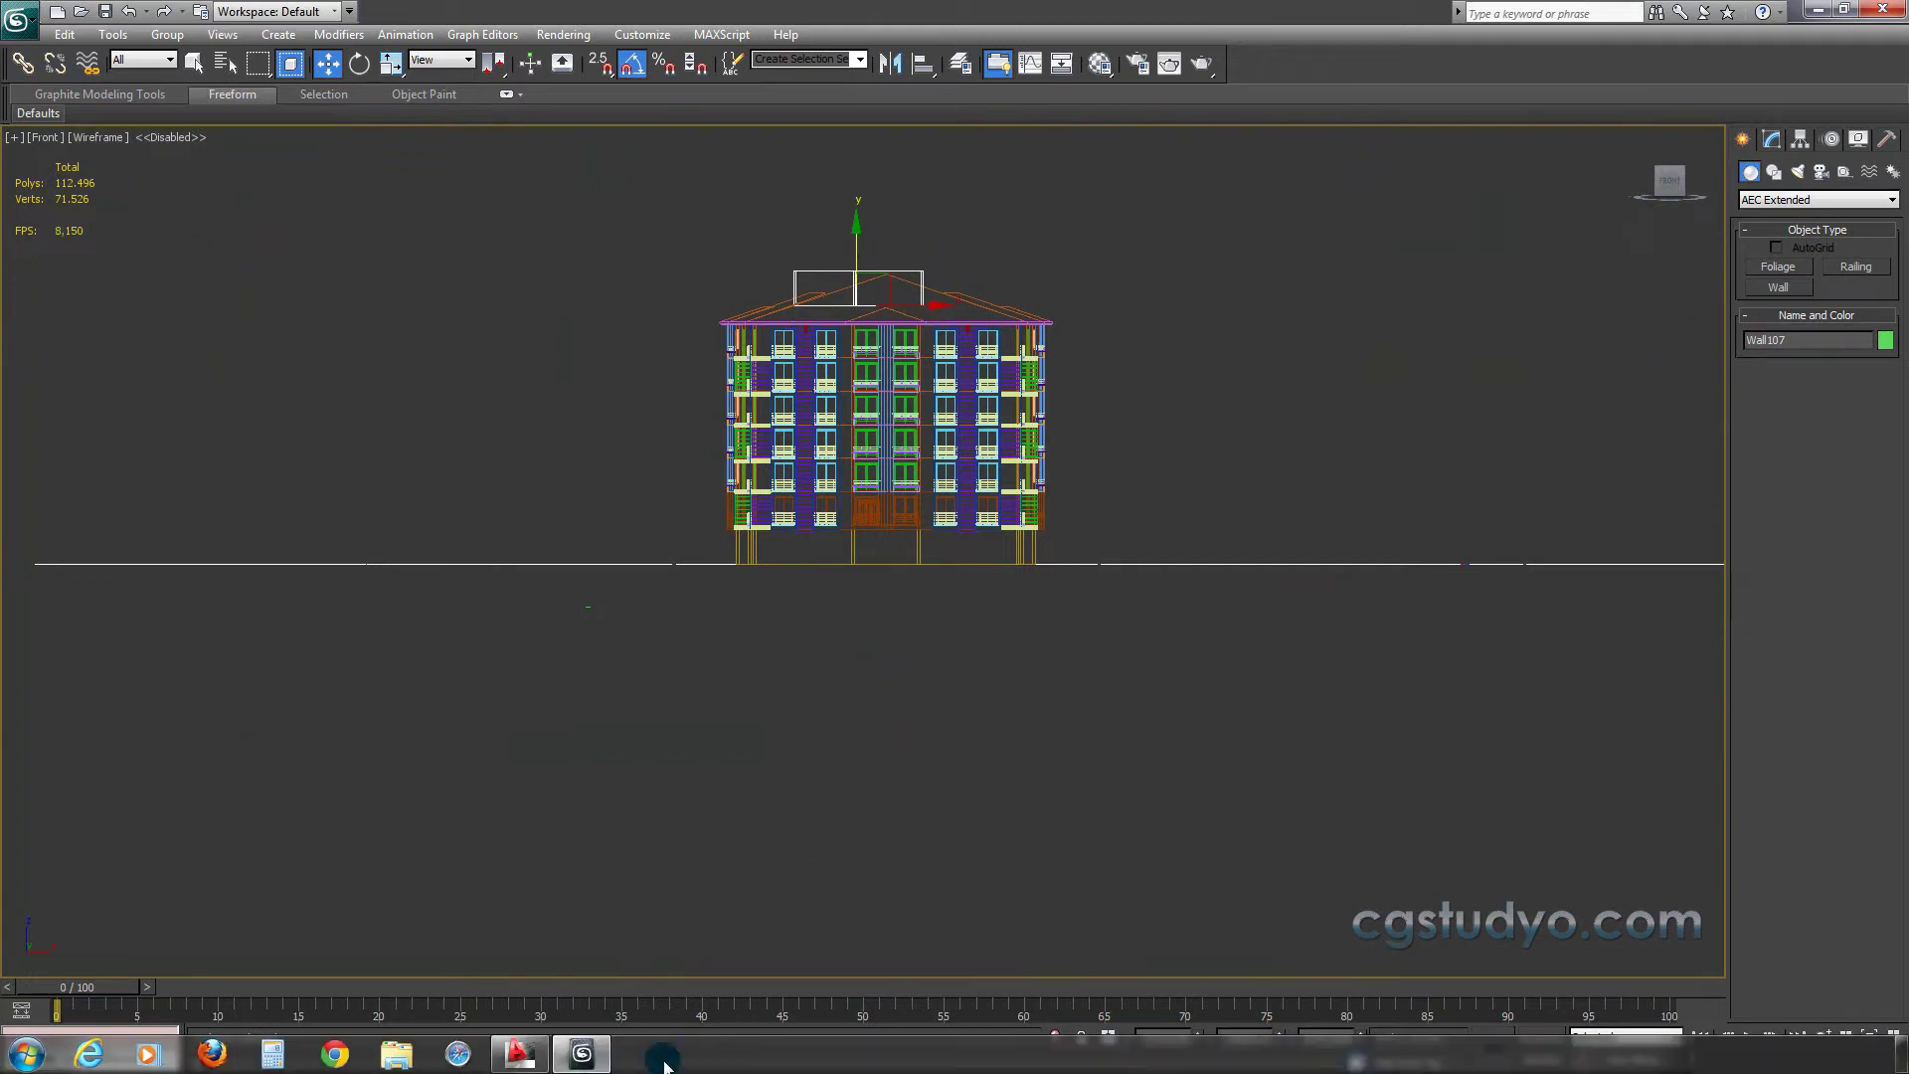
Step: Switch to AutoCAD and zoom in on the front elevation's rooftop
click(783, 1055)
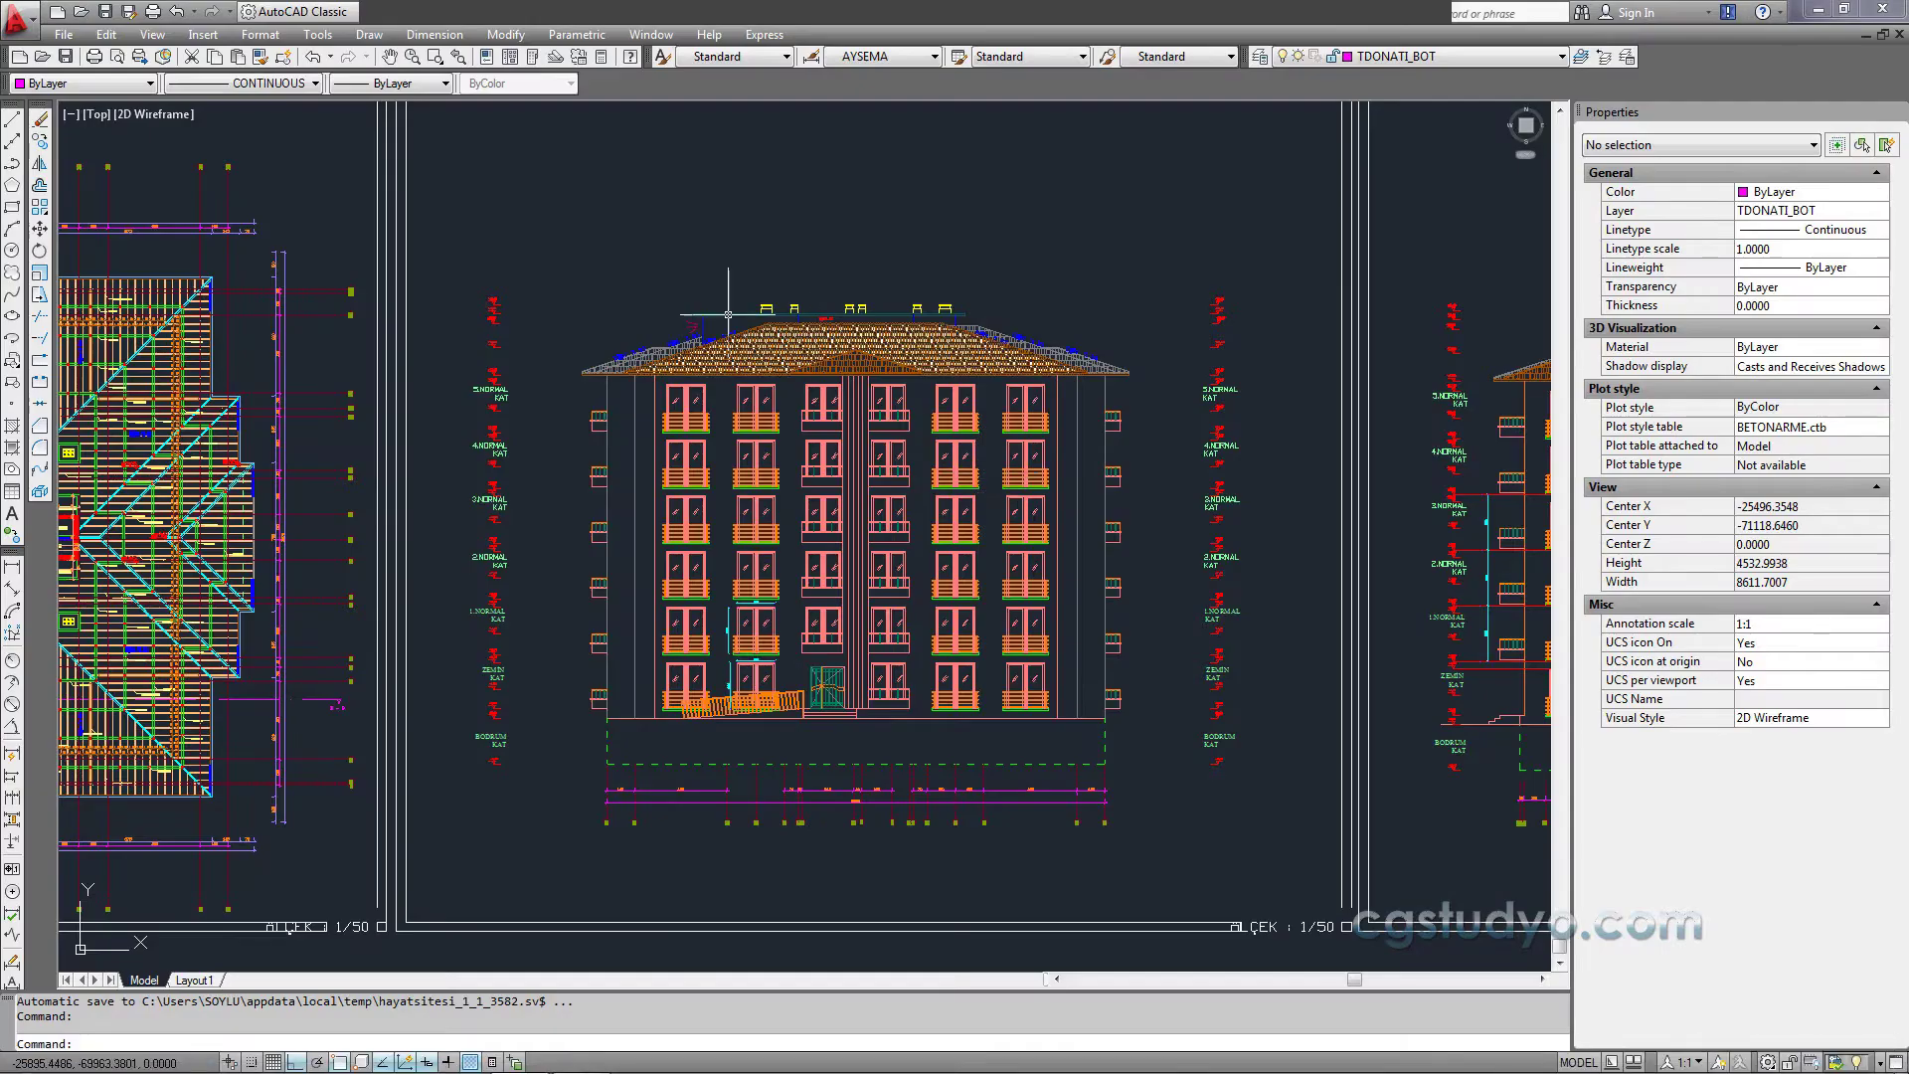
scroll(764, 313, up, 1)
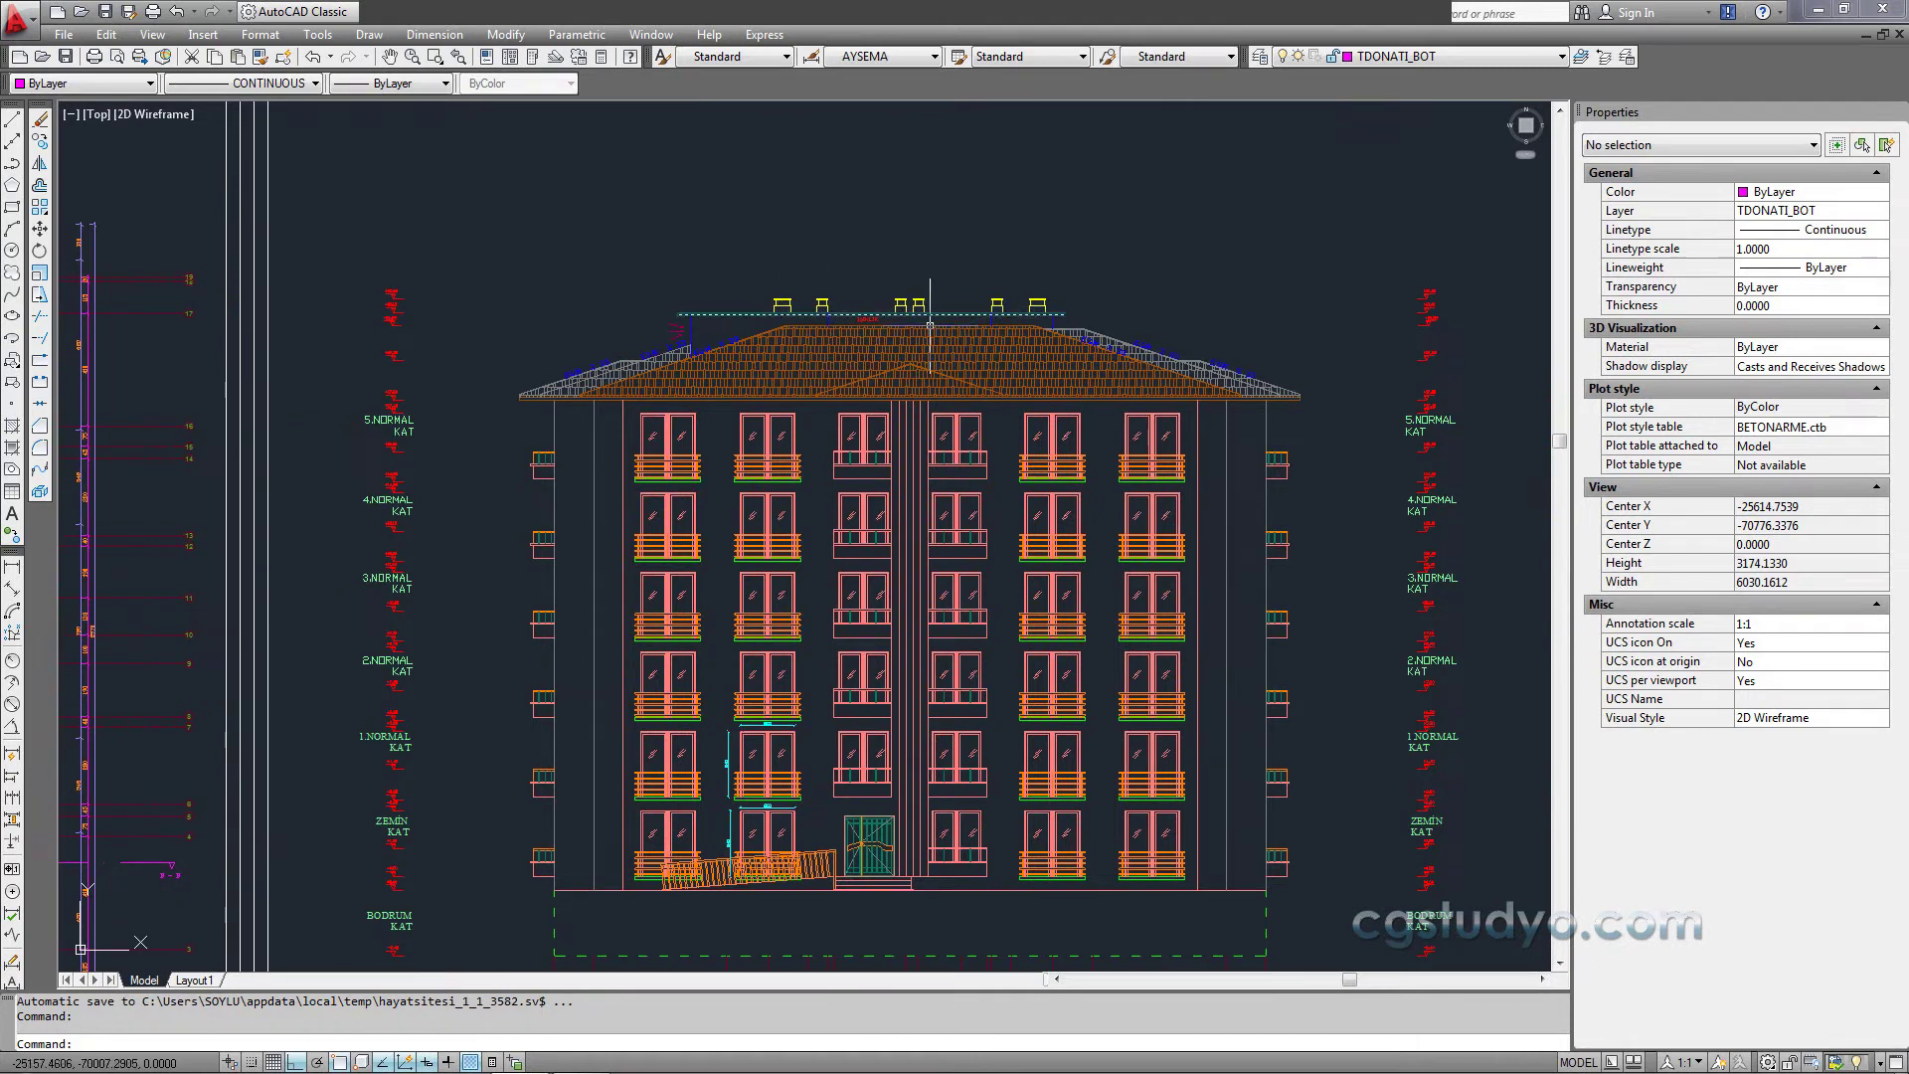
scroll(933, 309, up, 1)
scroll(936, 306, up, 1)
scroll(937, 307, down, 1)
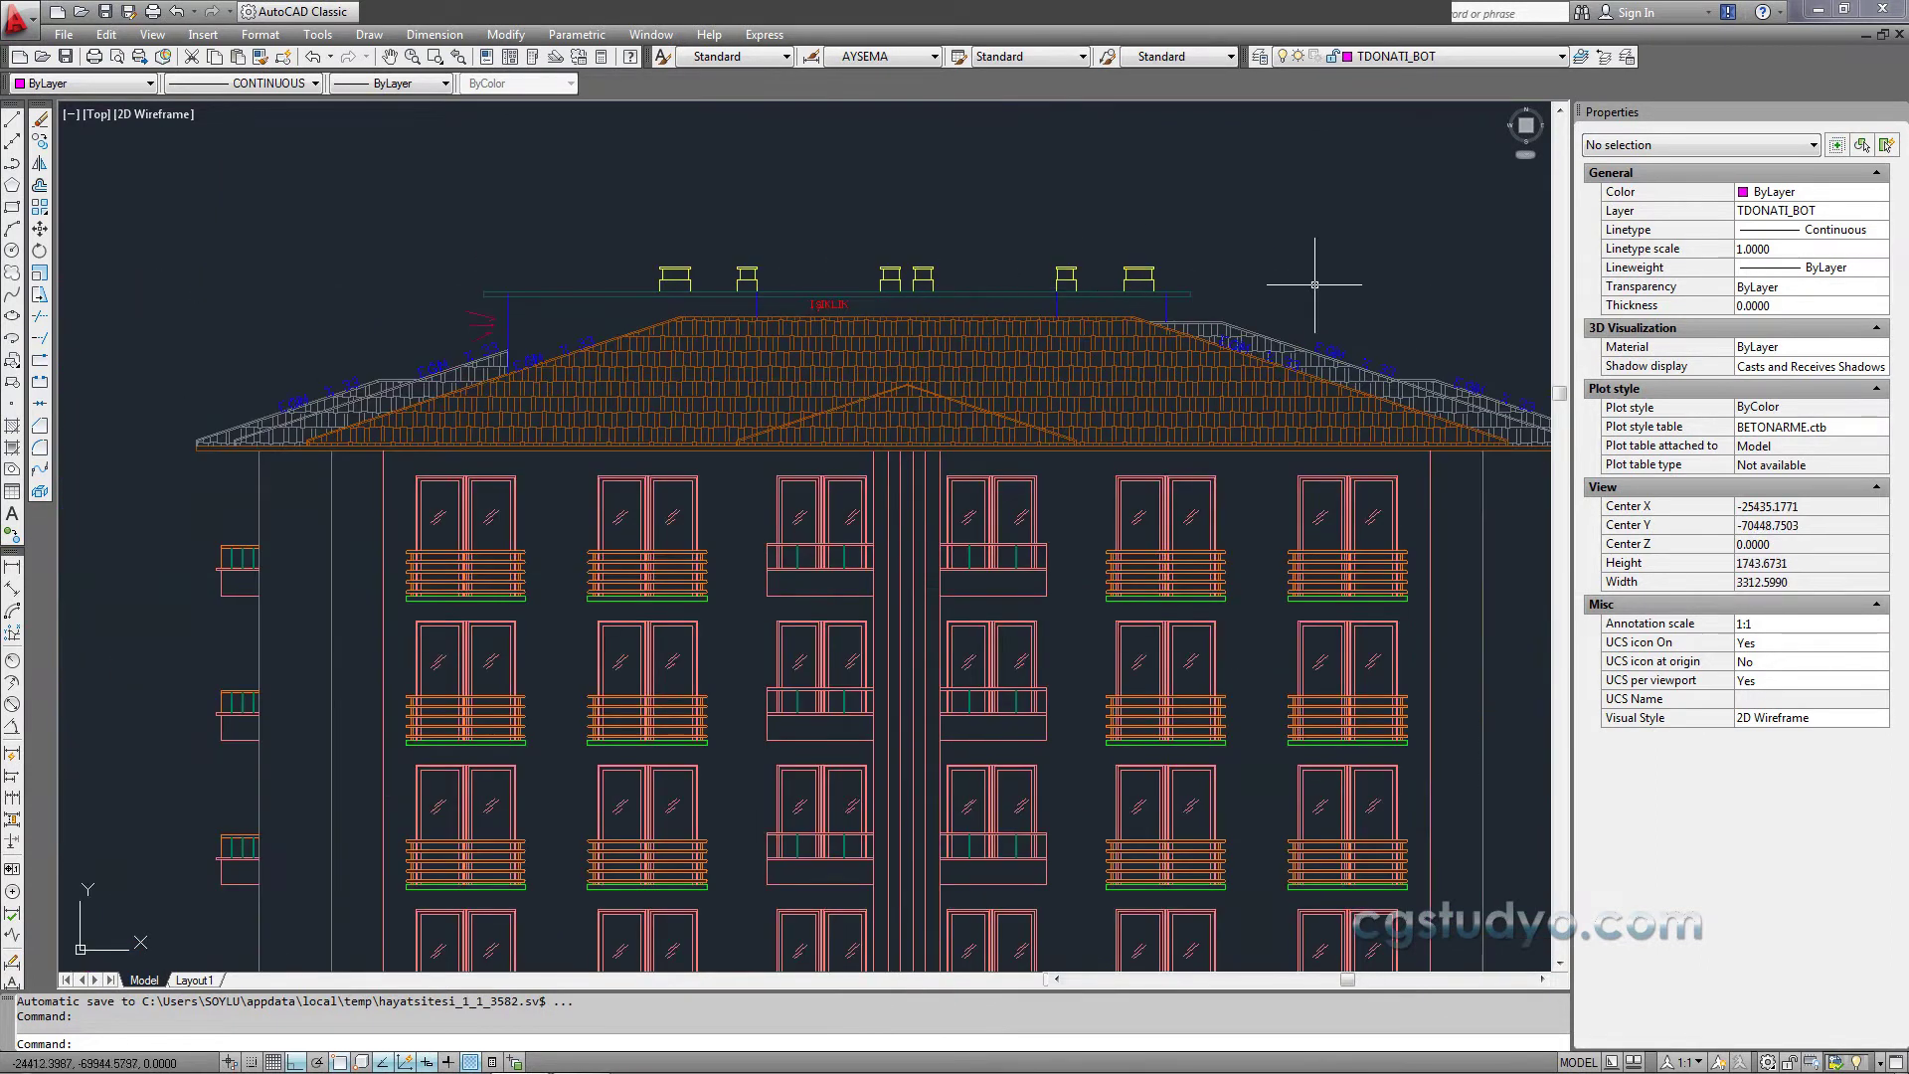
Step: Check the rooftop height with a linear dimension (about 40), cancel it, and return to 3ds Max
click(13, 566)
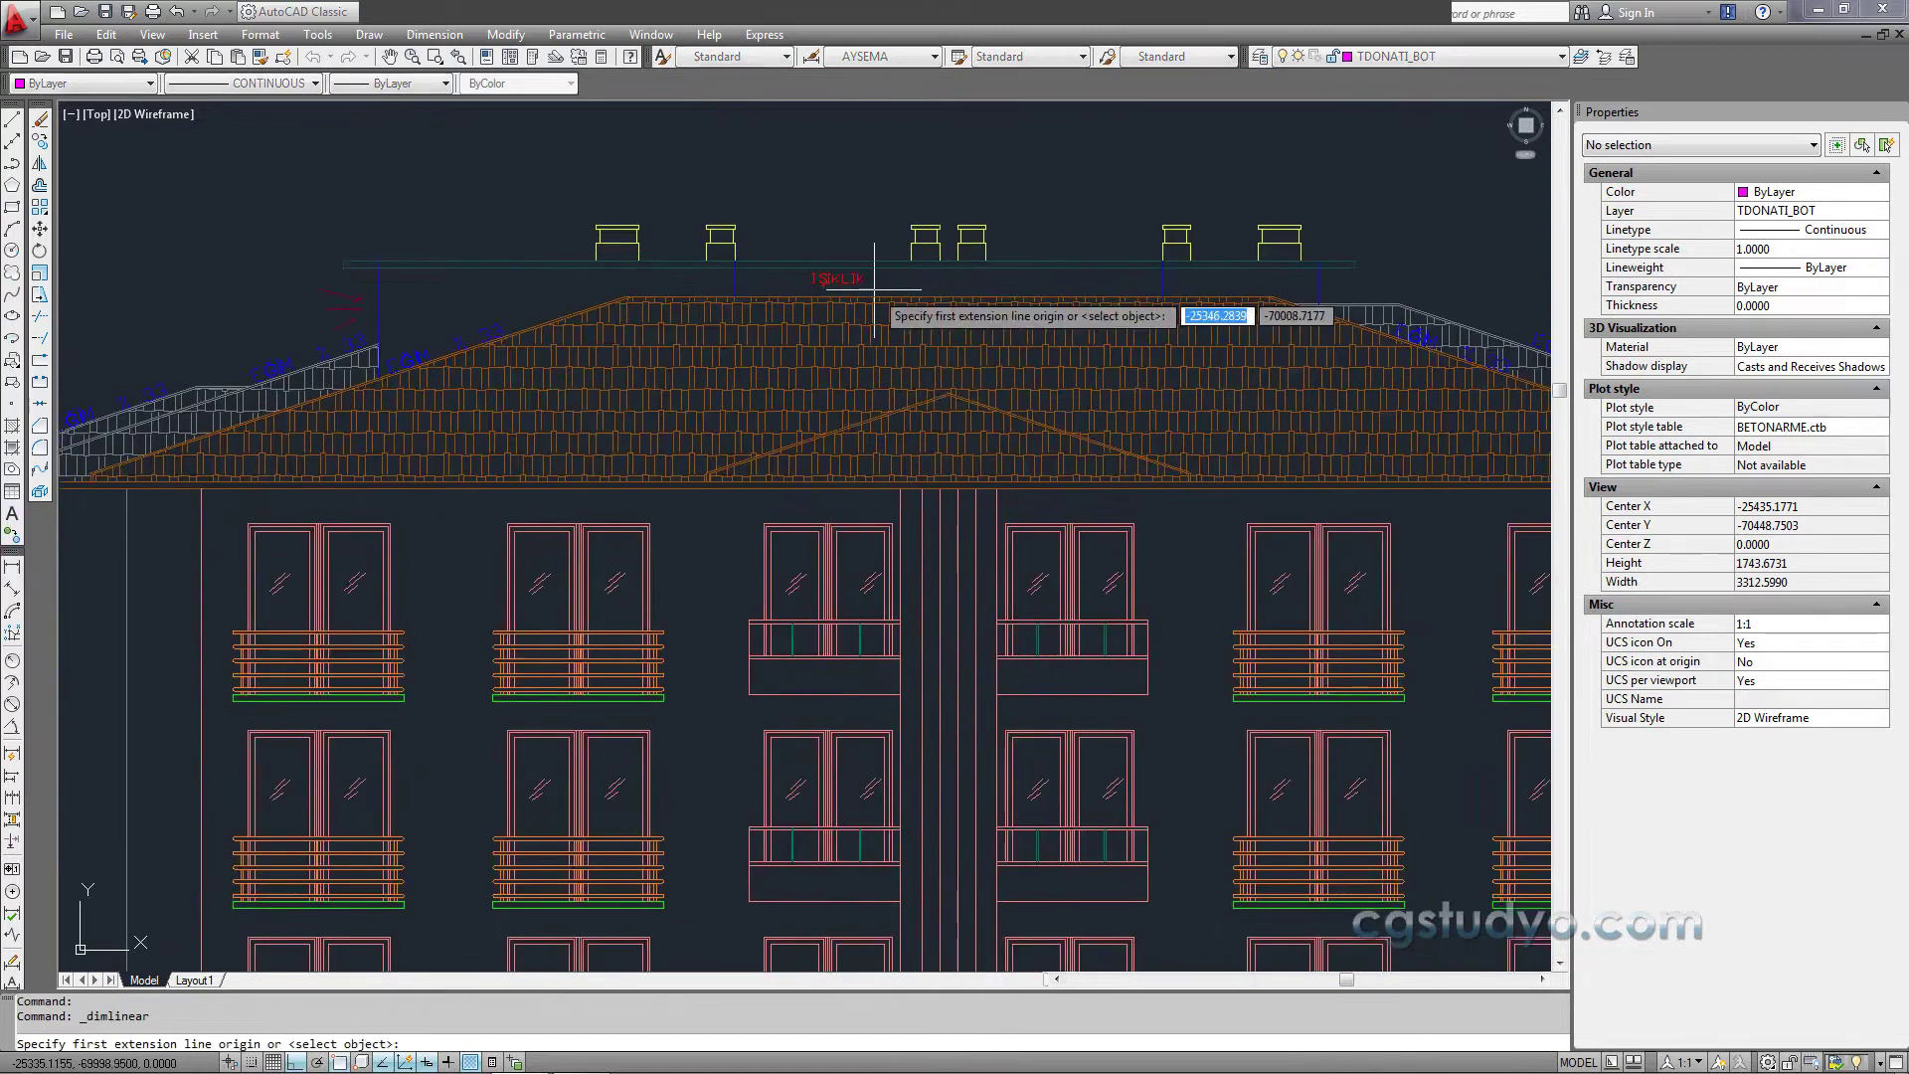
scroll(882, 298, up, 1)
scroll(875, 437, up, 1)
click(875, 440)
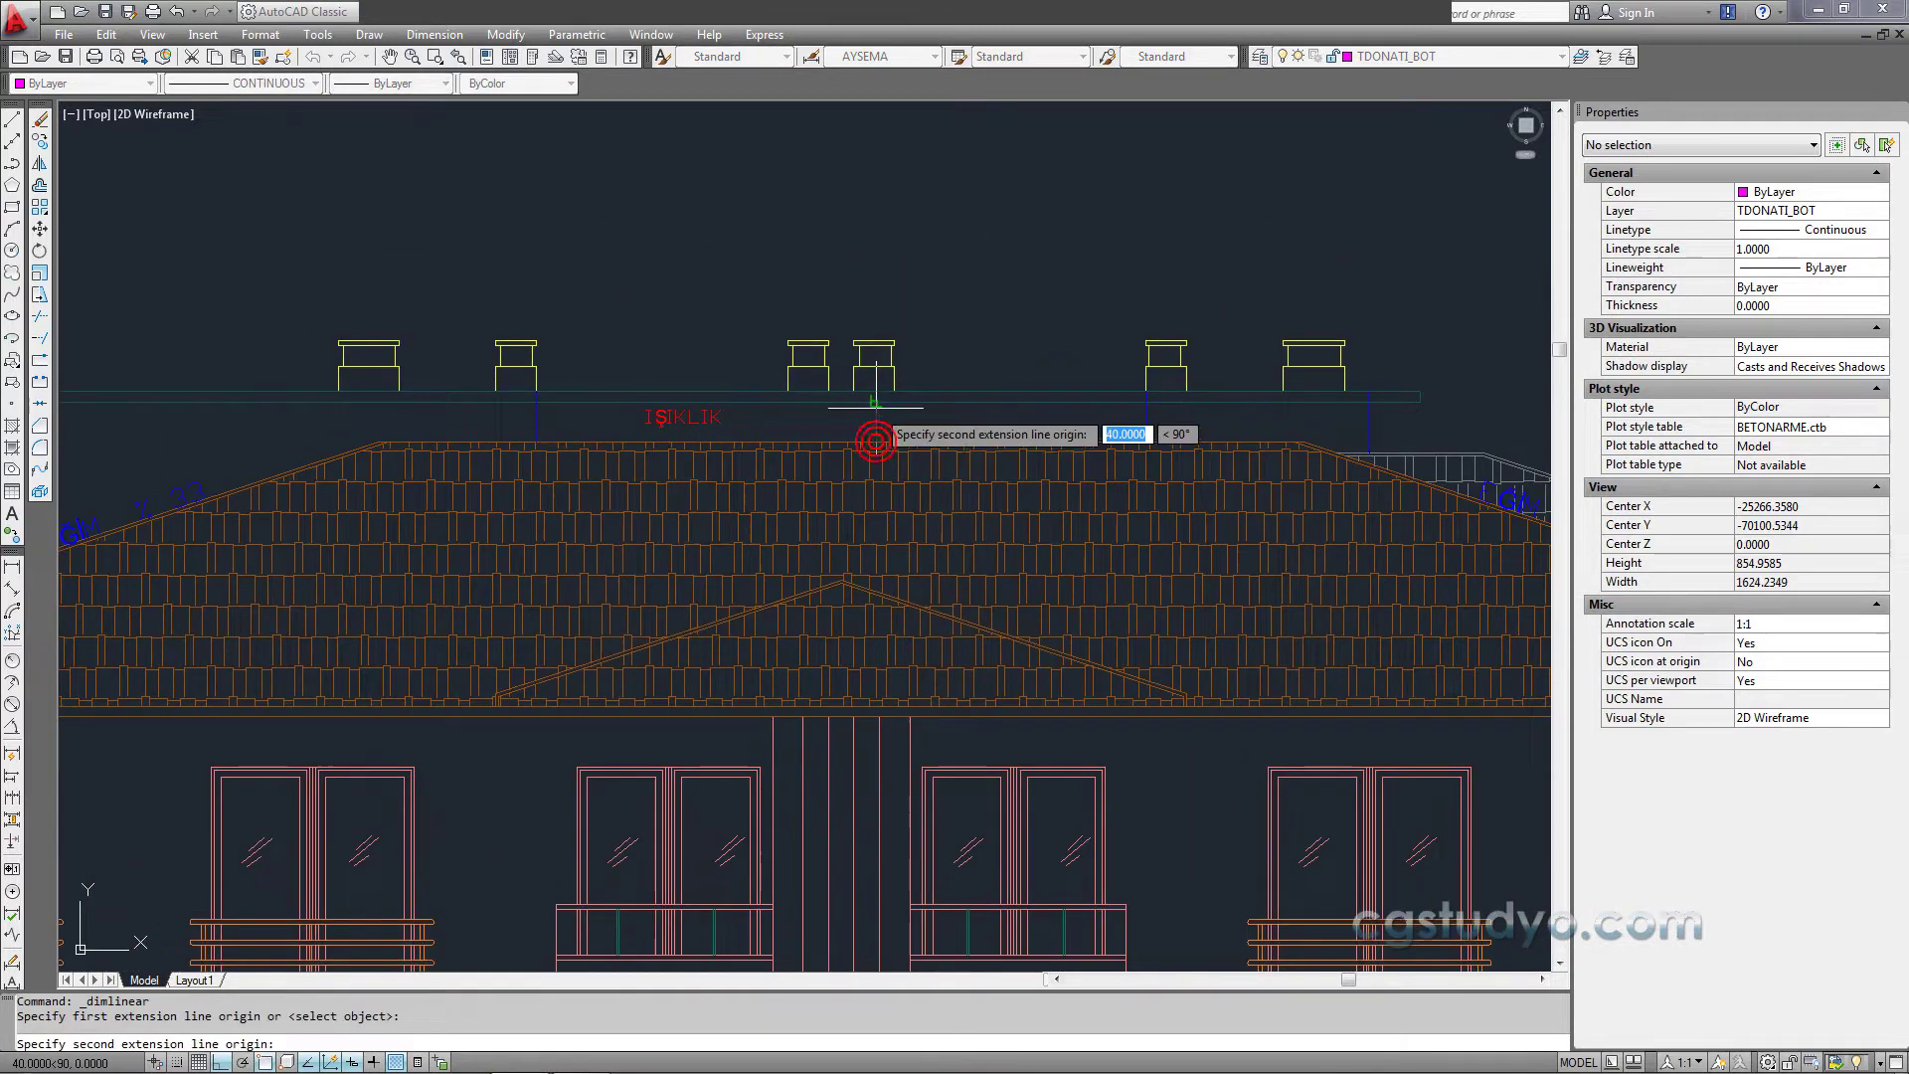
click(907, 401)
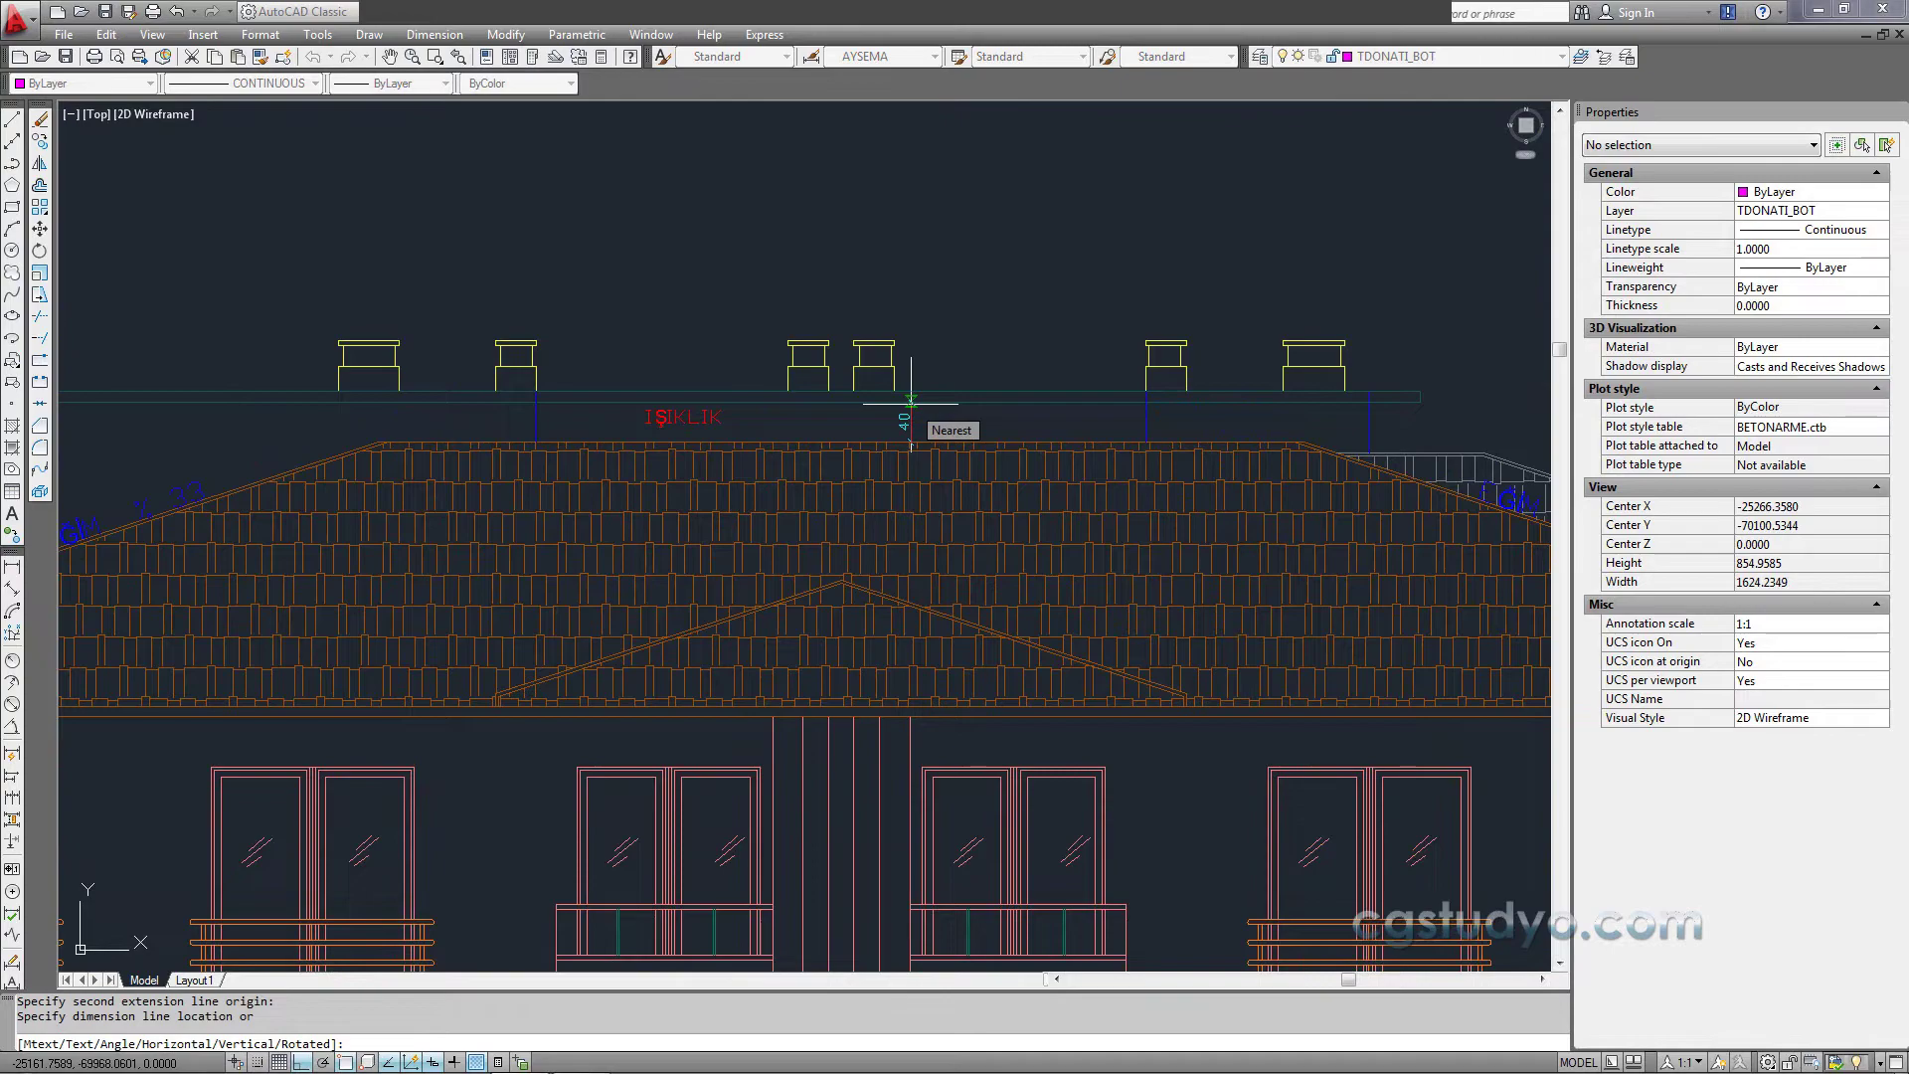
key(Escape)
middle_click(697, 686)
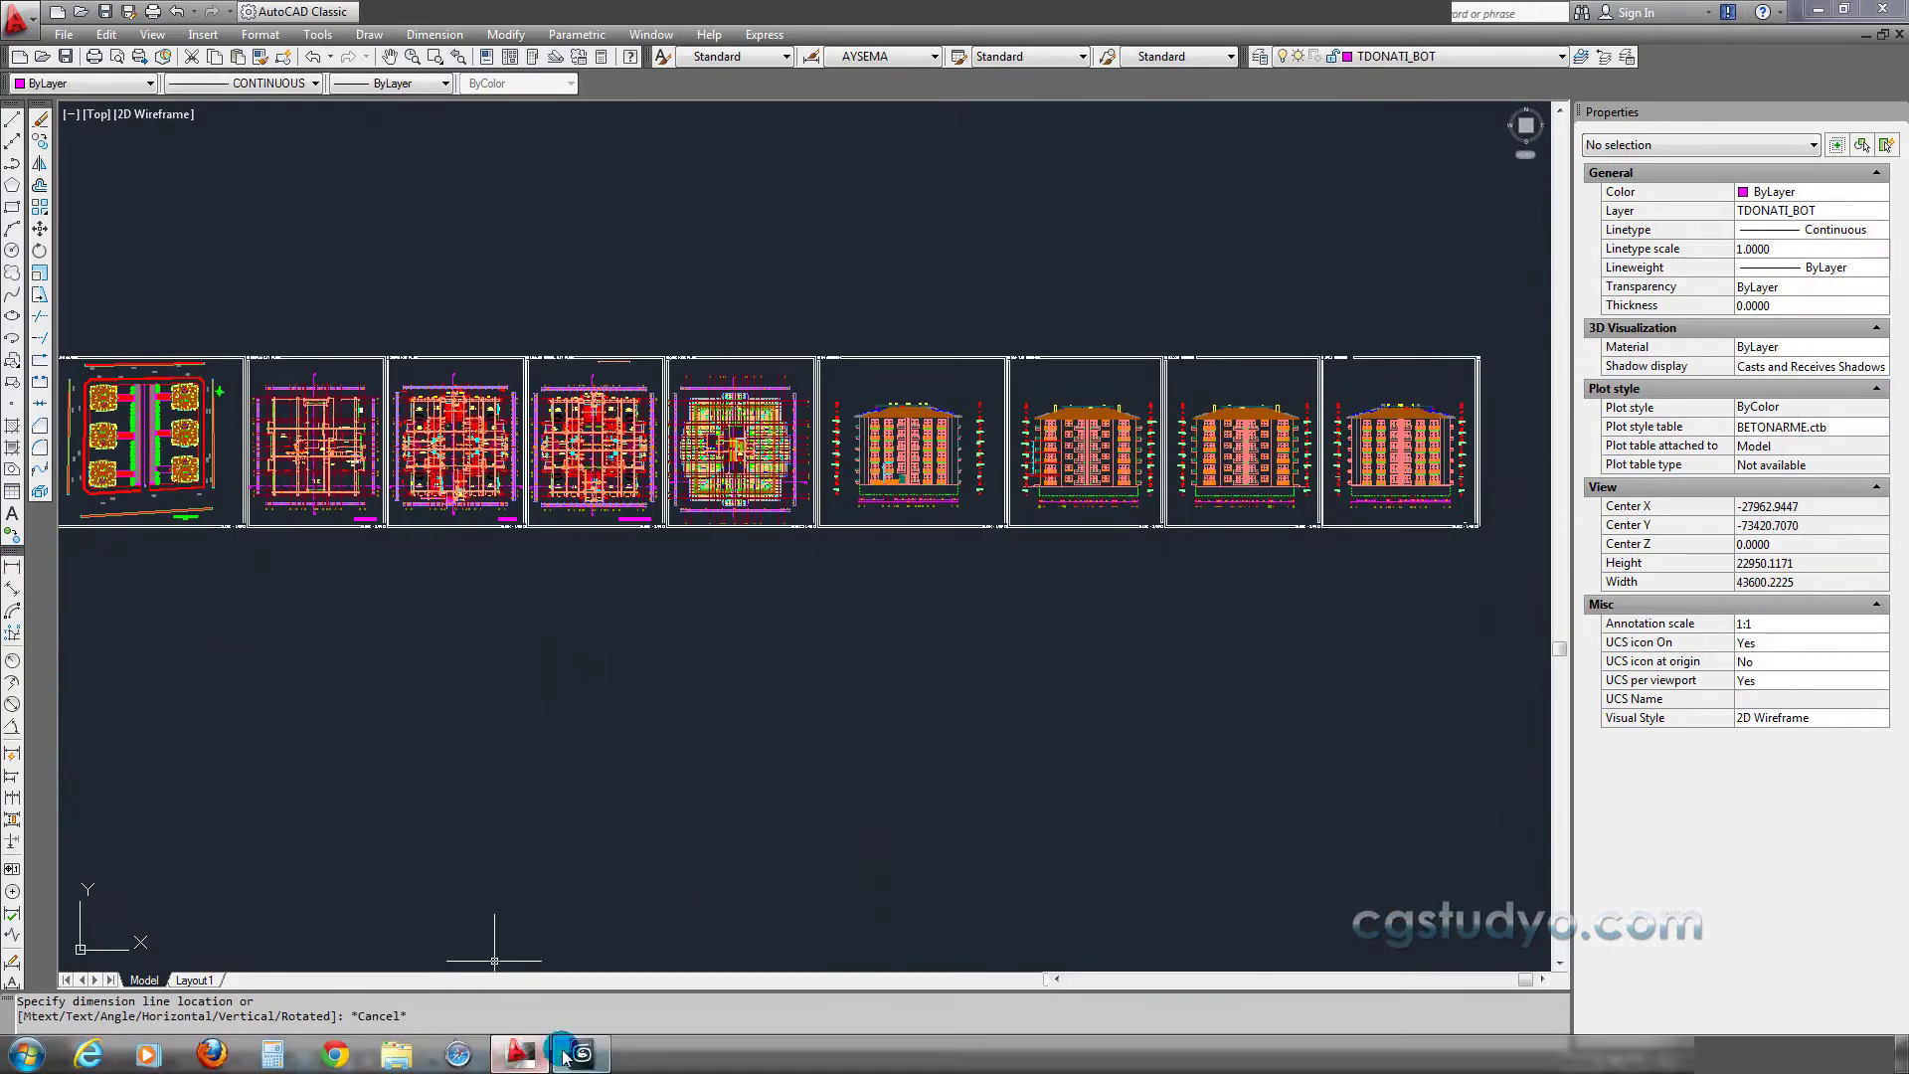
click(563, 1056)
Step: Frame the building shaded in 3D, then look down on the roof plans from above
scroll(908, 515, up, 2)
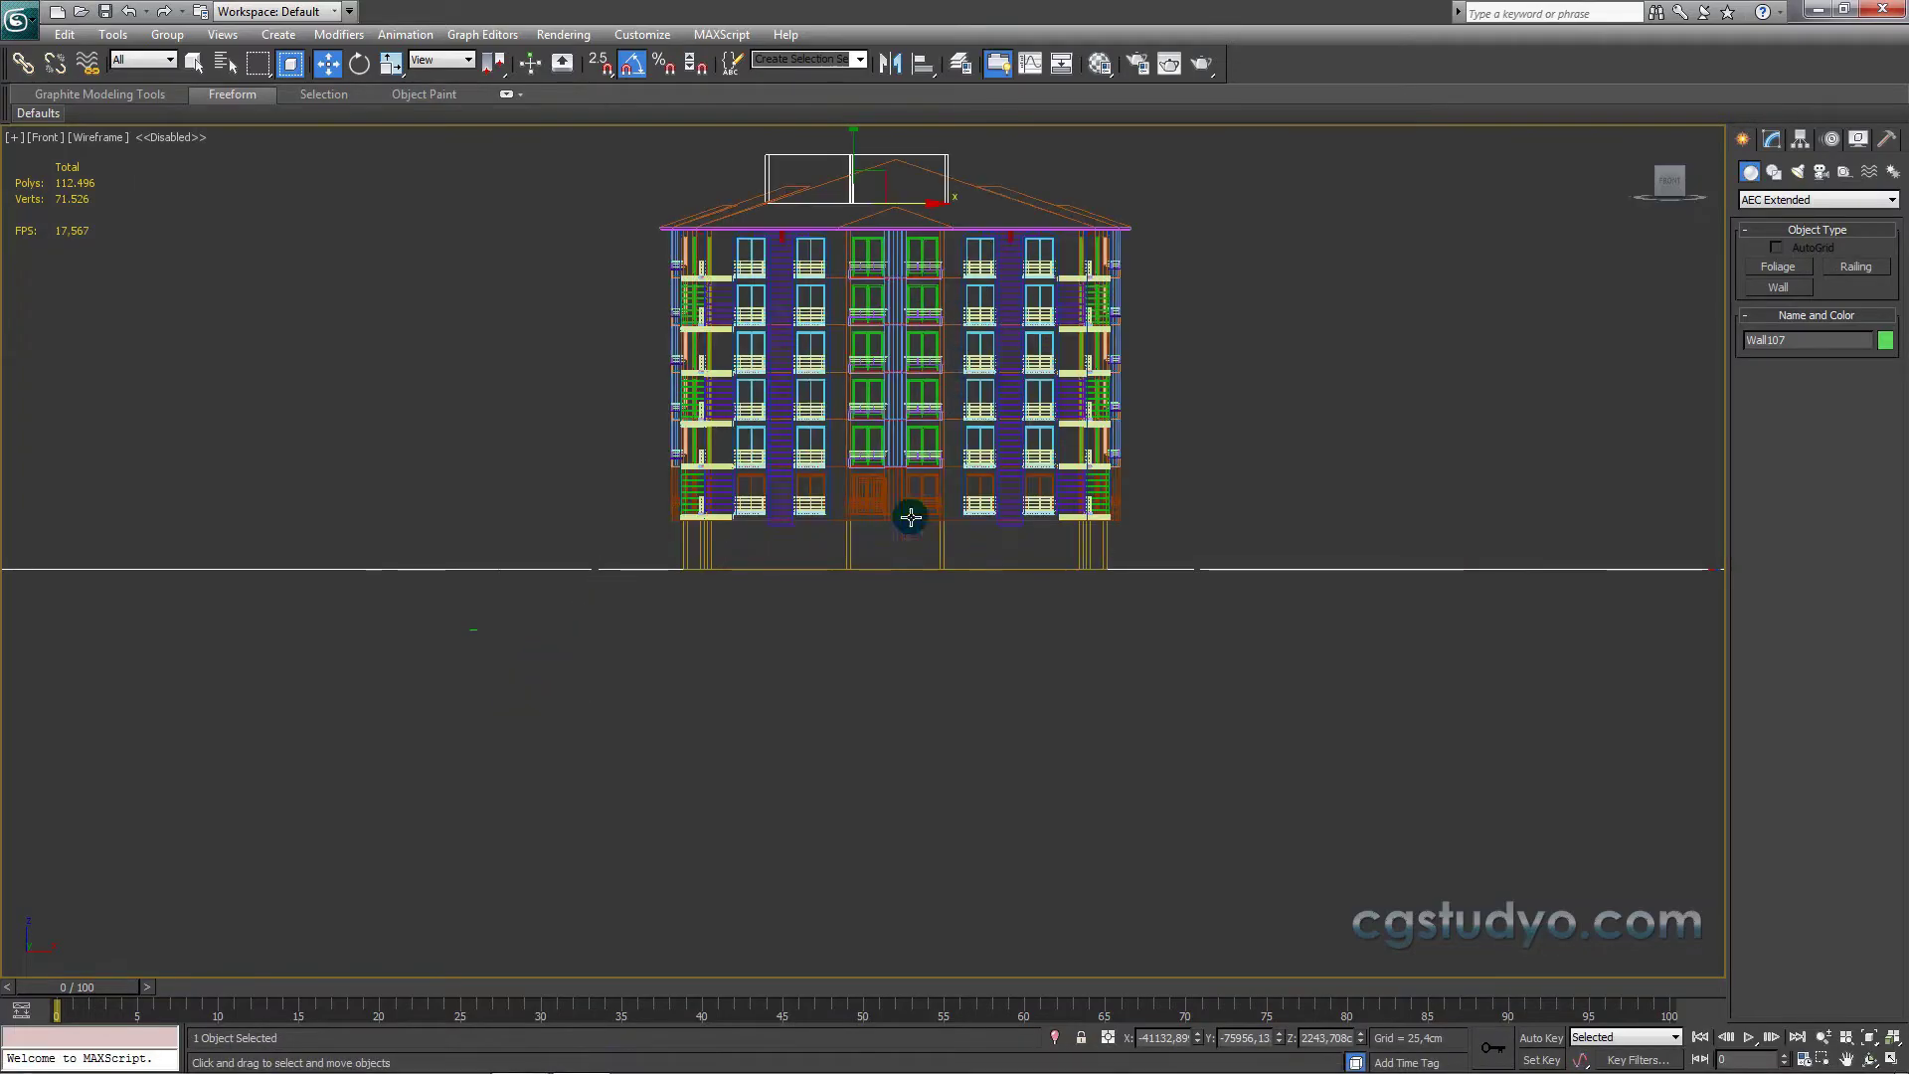
middle_drag(1000, 318, 1011, 386)
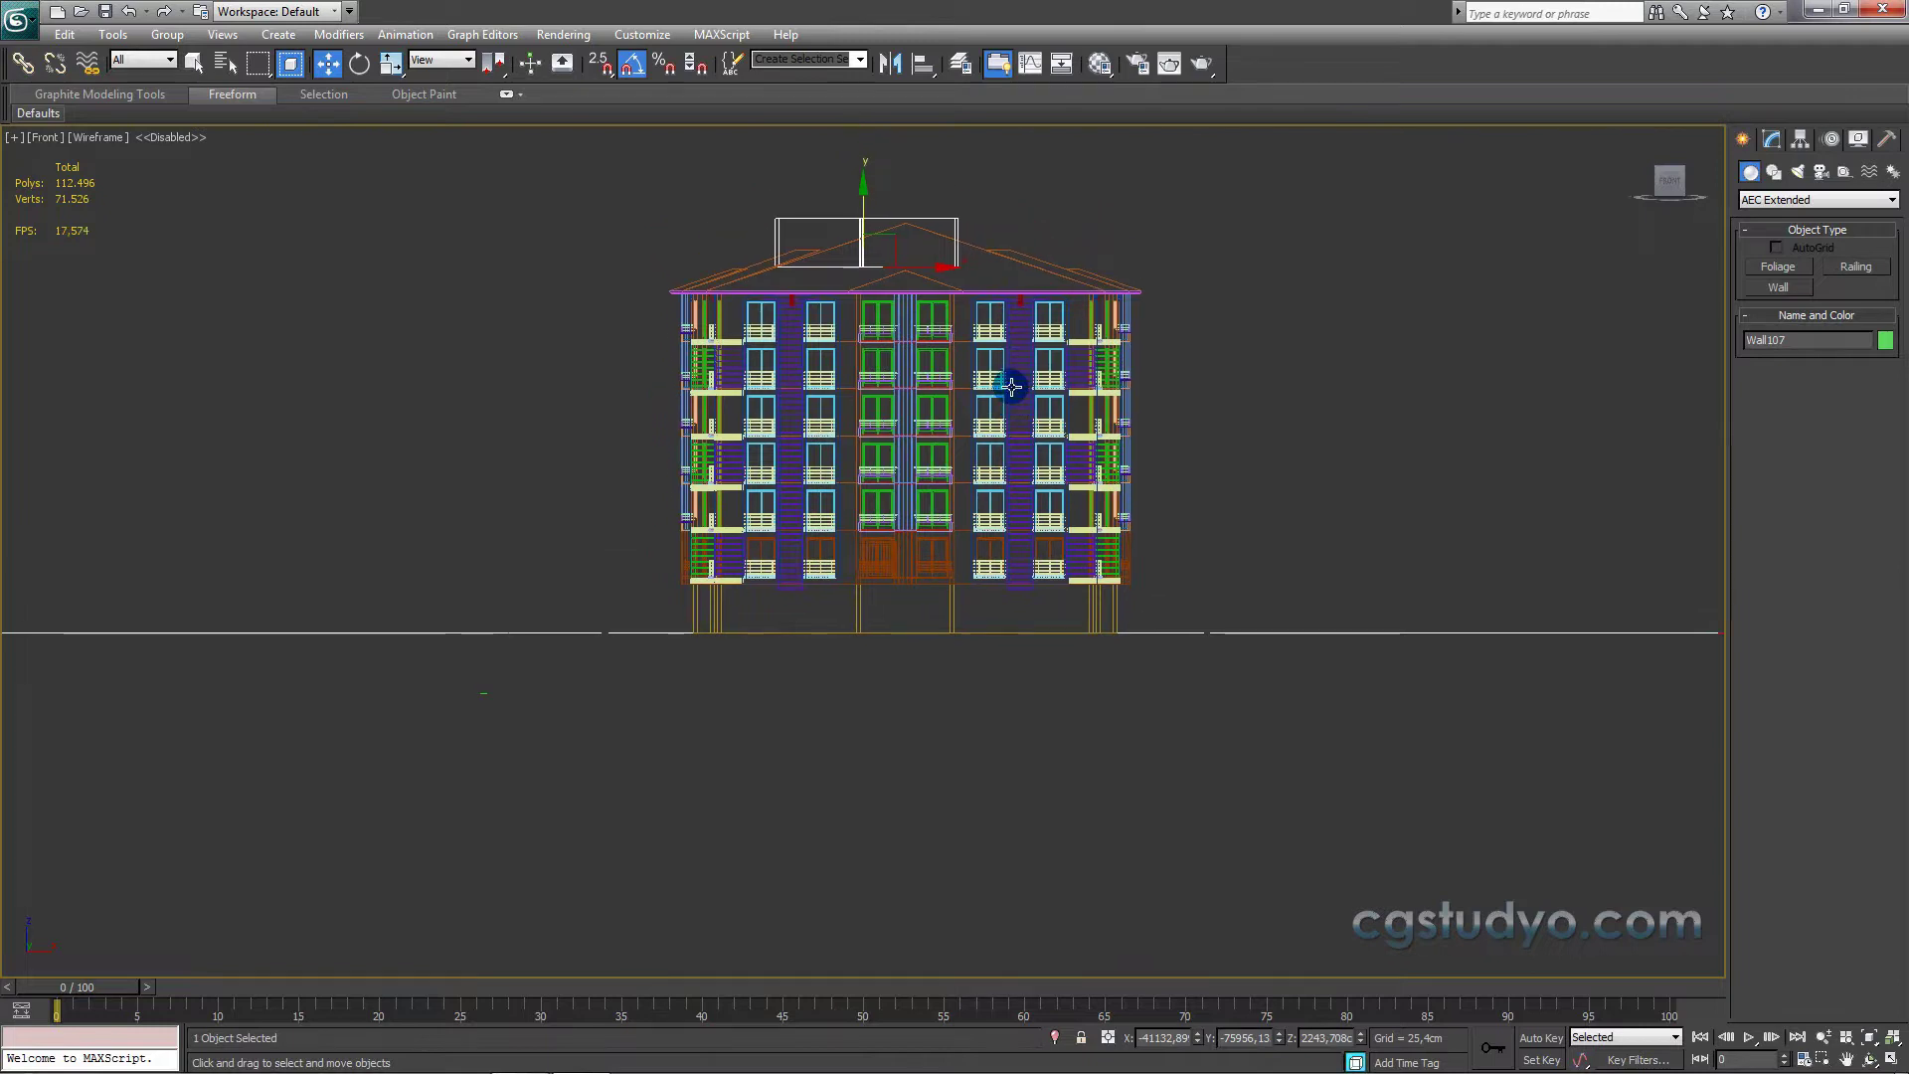
key(F3)
mouse_move(972, 303)
alt+middle_down()
mouse_move(1028, 371)
mouse_move(912, 297)
mouse_move(904, 521)
mouse_move(913, 428)
alt+middle_up()
key(t)
scroll(913, 452, down, 4)
scroll(995, 455, down, 5)
mouse_move(827, 589)
middle_down()
mouse_move(695, 720)
mouse_move(554, 737)
mouse_move(558, 682)
mouse_move(610, 644)
mouse_move(695, 648)
mouse_move(639, 618)
mouse_move(639, 537)
mouse_move(580, 477)
mouse_move(742, 490)
mouse_move(631, 507)
mouse_move(582, 481)
mouse_move(581, 503)
middle_up()
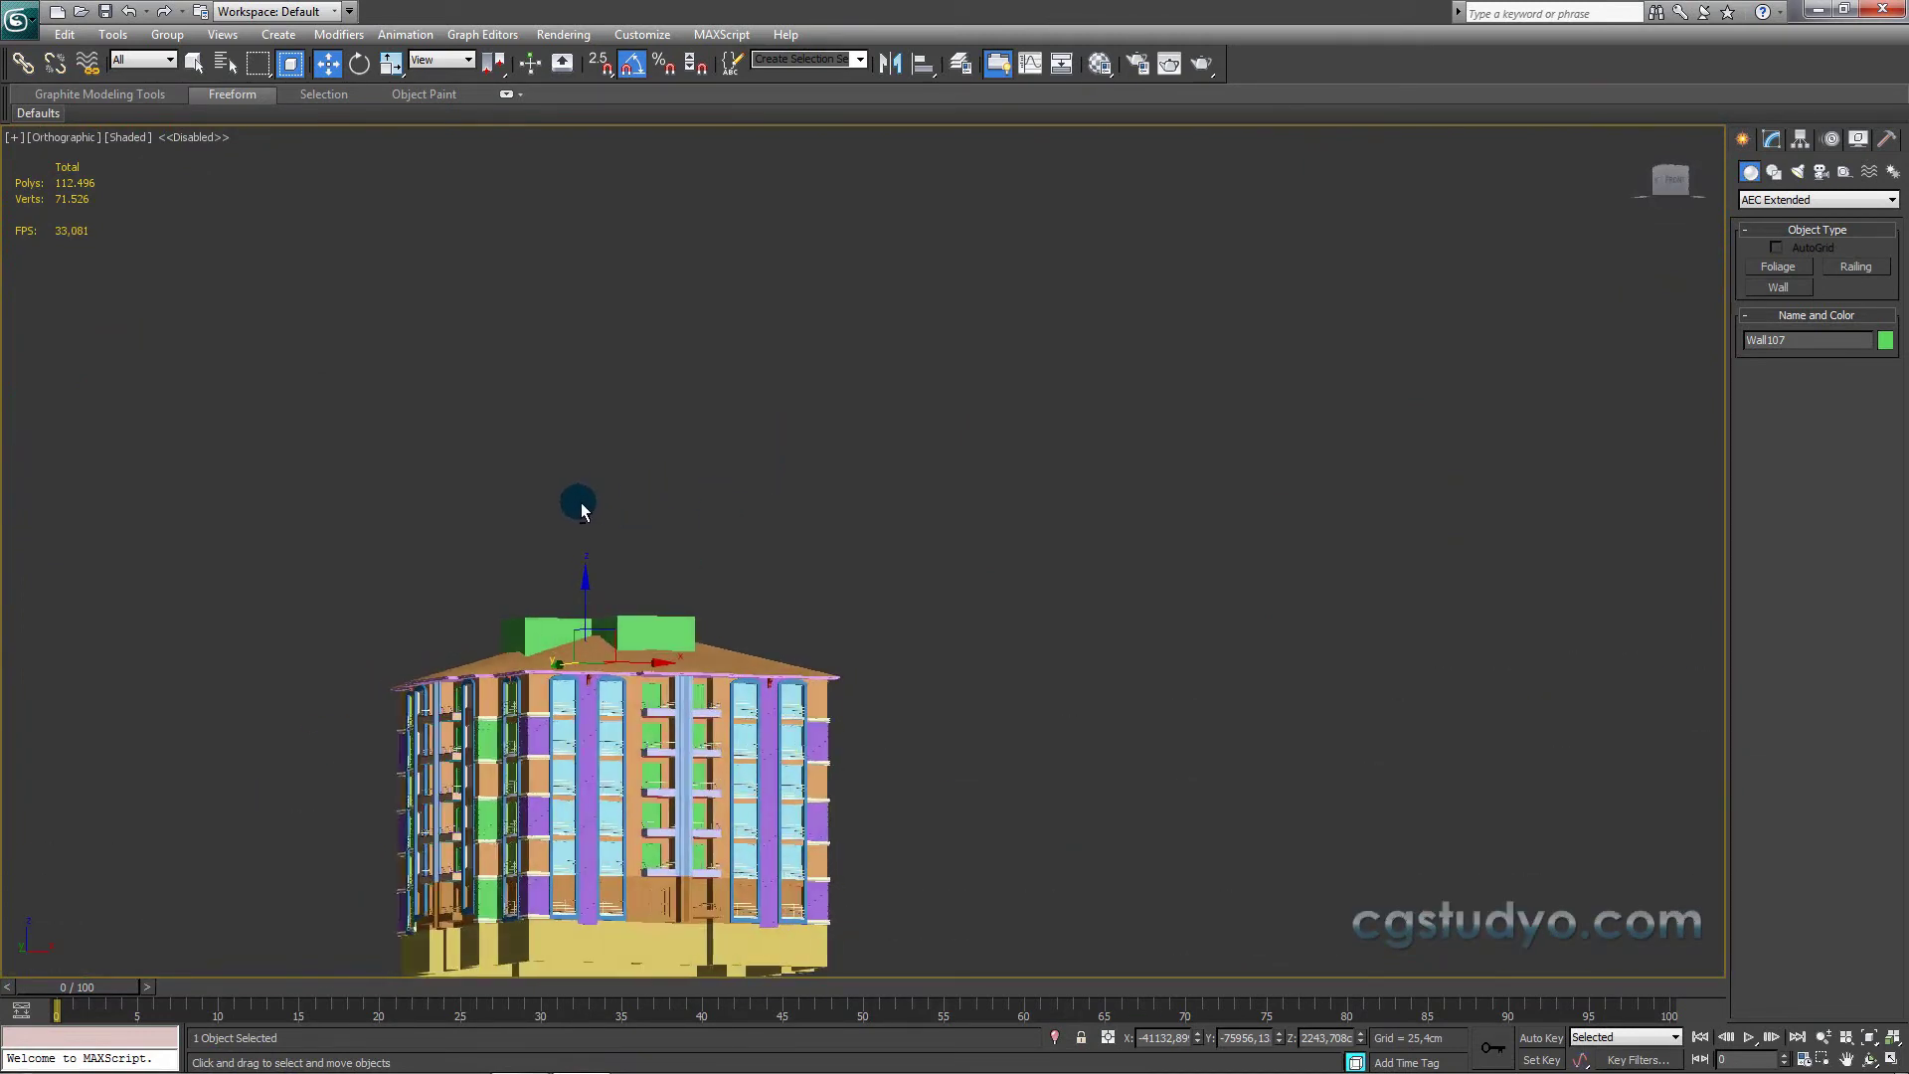
Step: Check the building in front elevation, then orbit to a tilted shaded view with nothing selected
key(f)
key(z)
key(F3)
middle_drag(1095, 434, 1132, 348)
scroll(1134, 341, down, 3)
key(F3)
scroll(1134, 350, down, 1)
scroll(1057, 458, up, 1)
alt+middle_drag(1016, 490, 794, 730)
scroll(888, 575, down, 3)
click(888, 575)
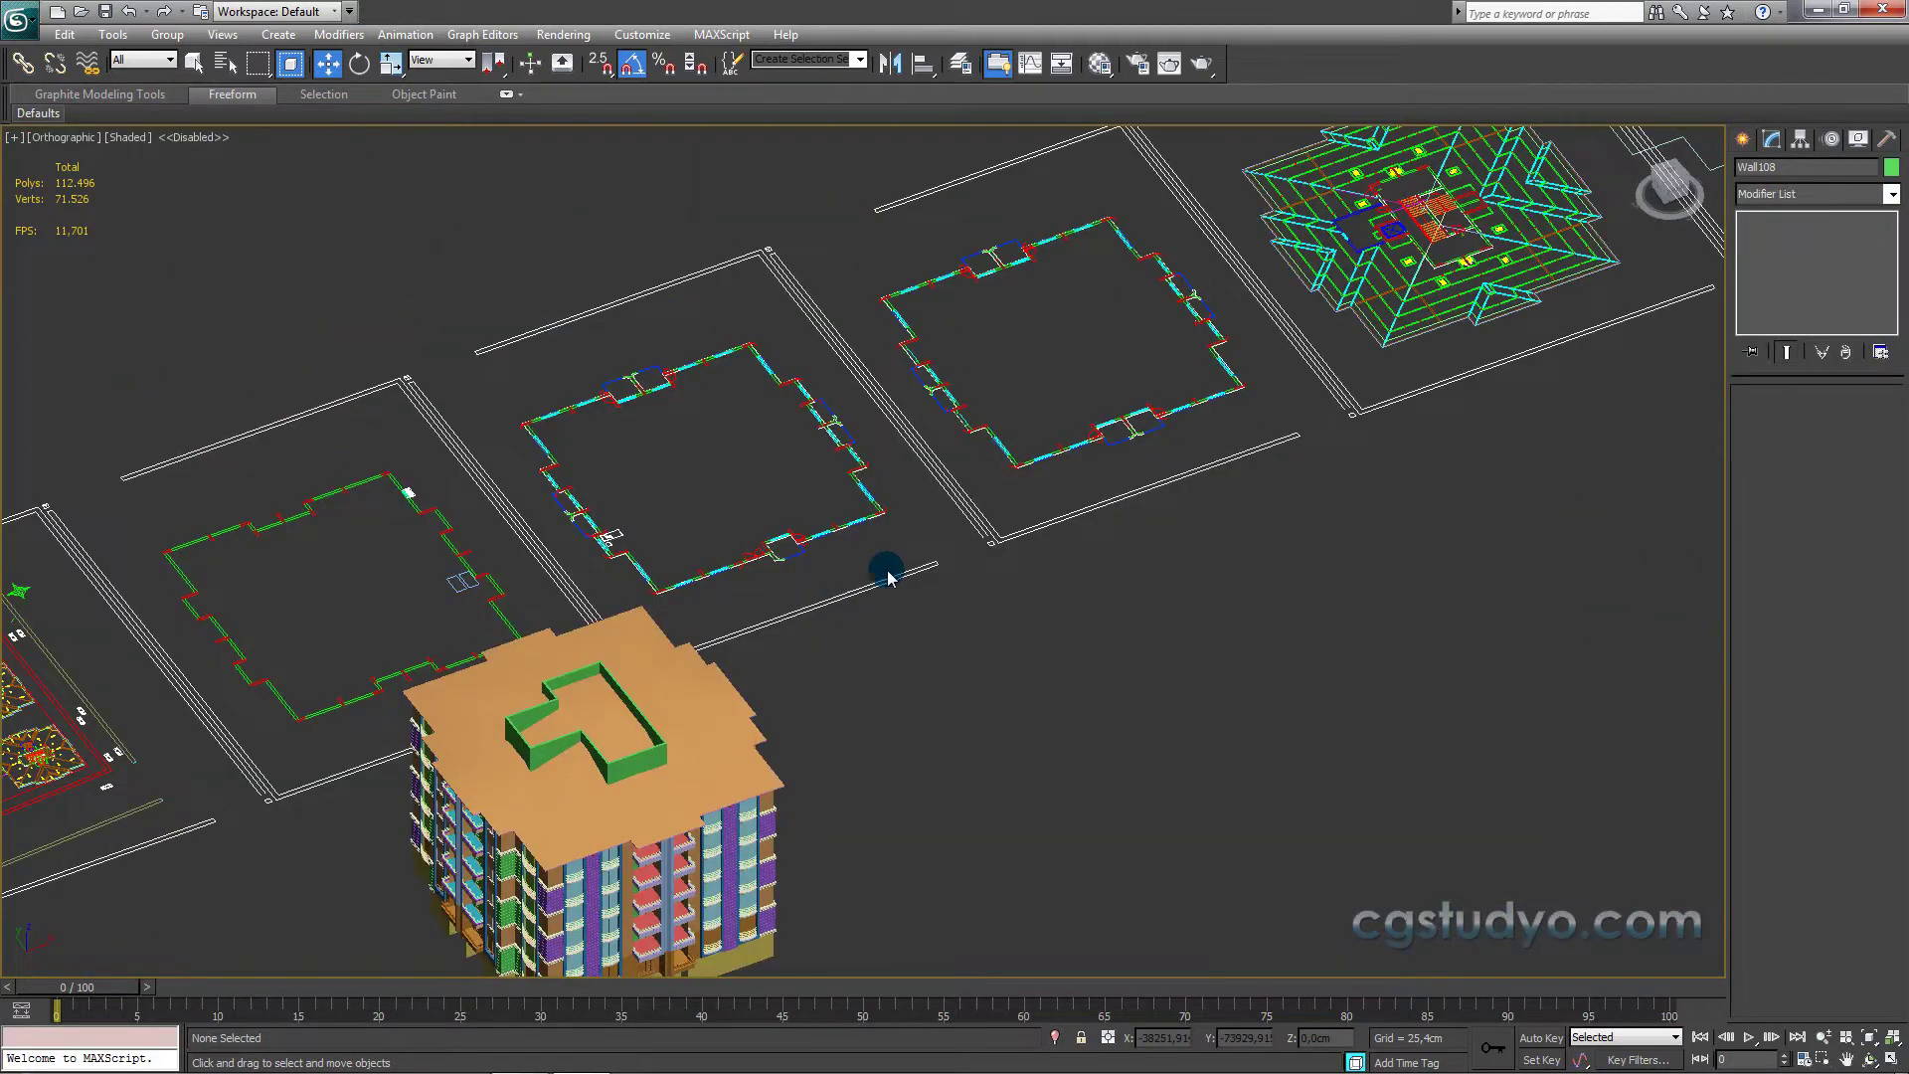
scroll(888, 575, down, 3)
scroll(888, 574, down, 2)
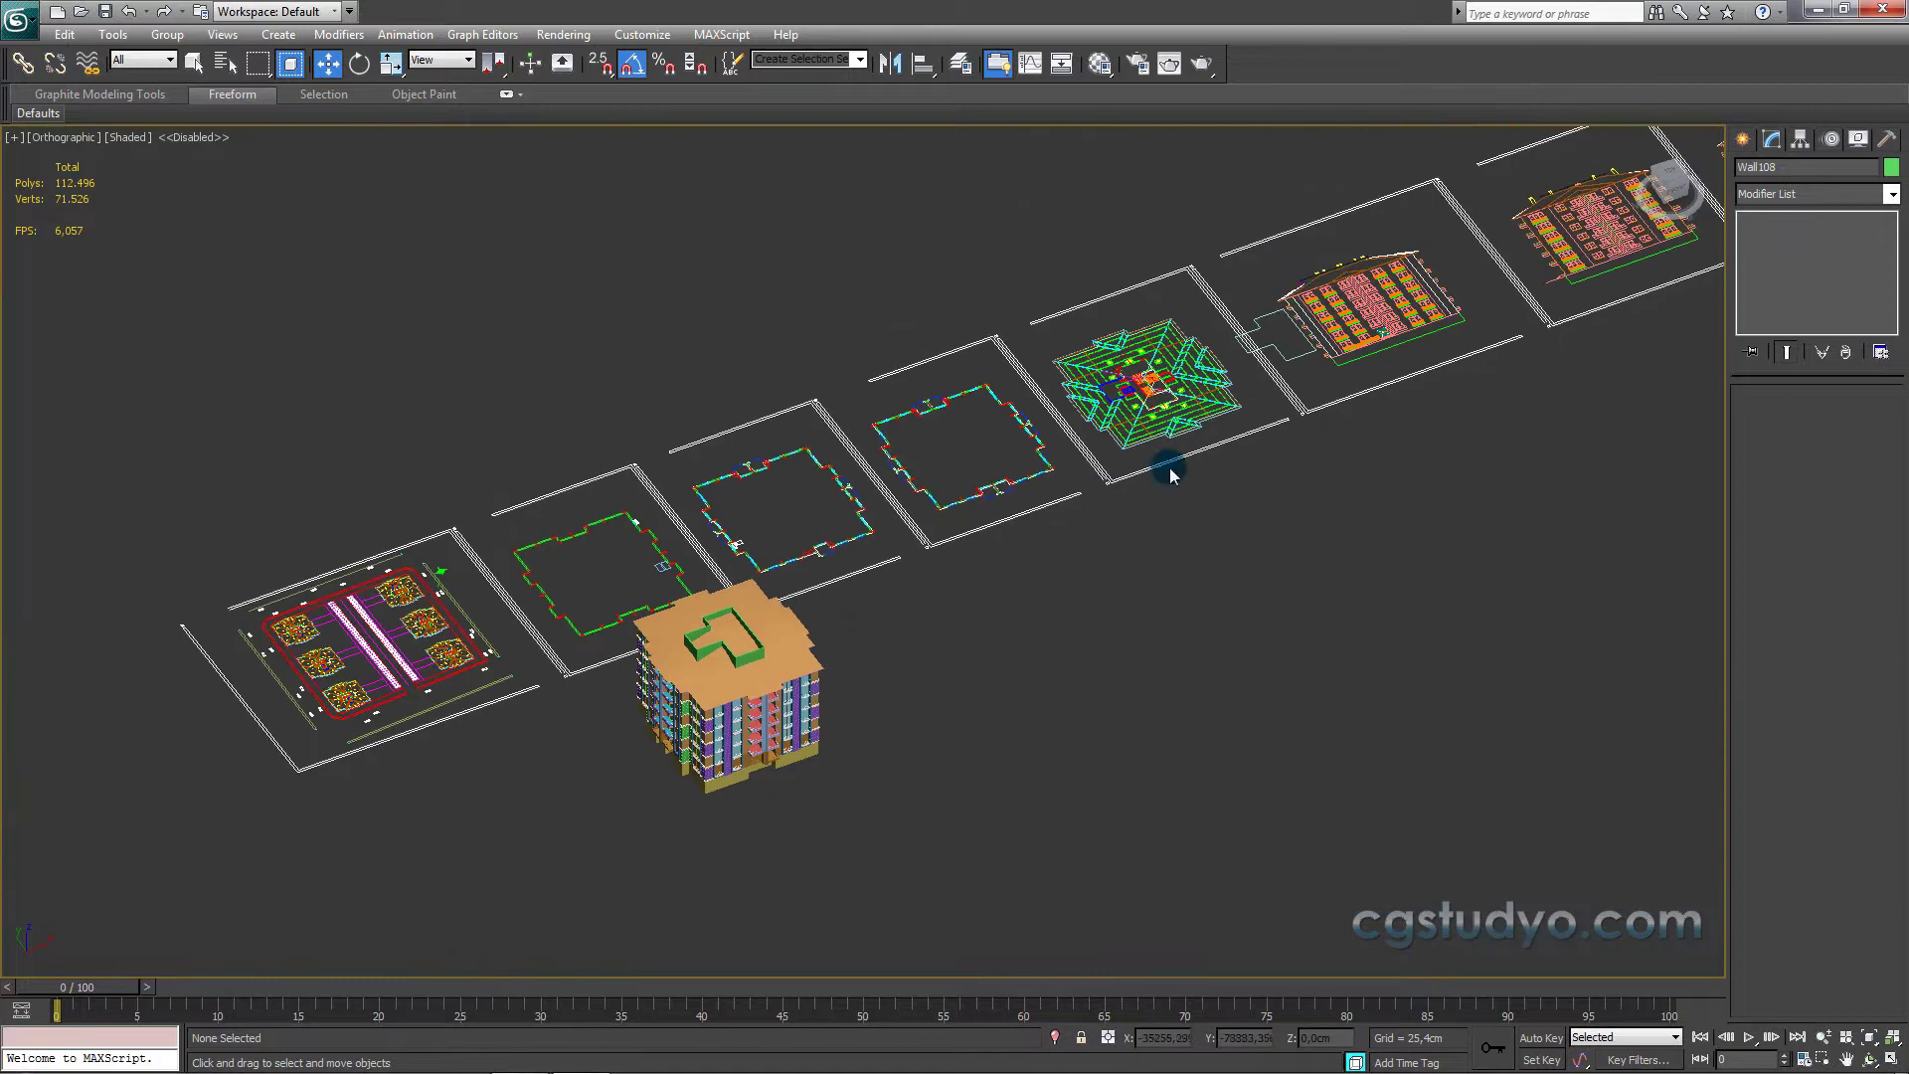
Step: Select roof outline Line703 and move it off its plan sheet beside the building
click(1298, 360)
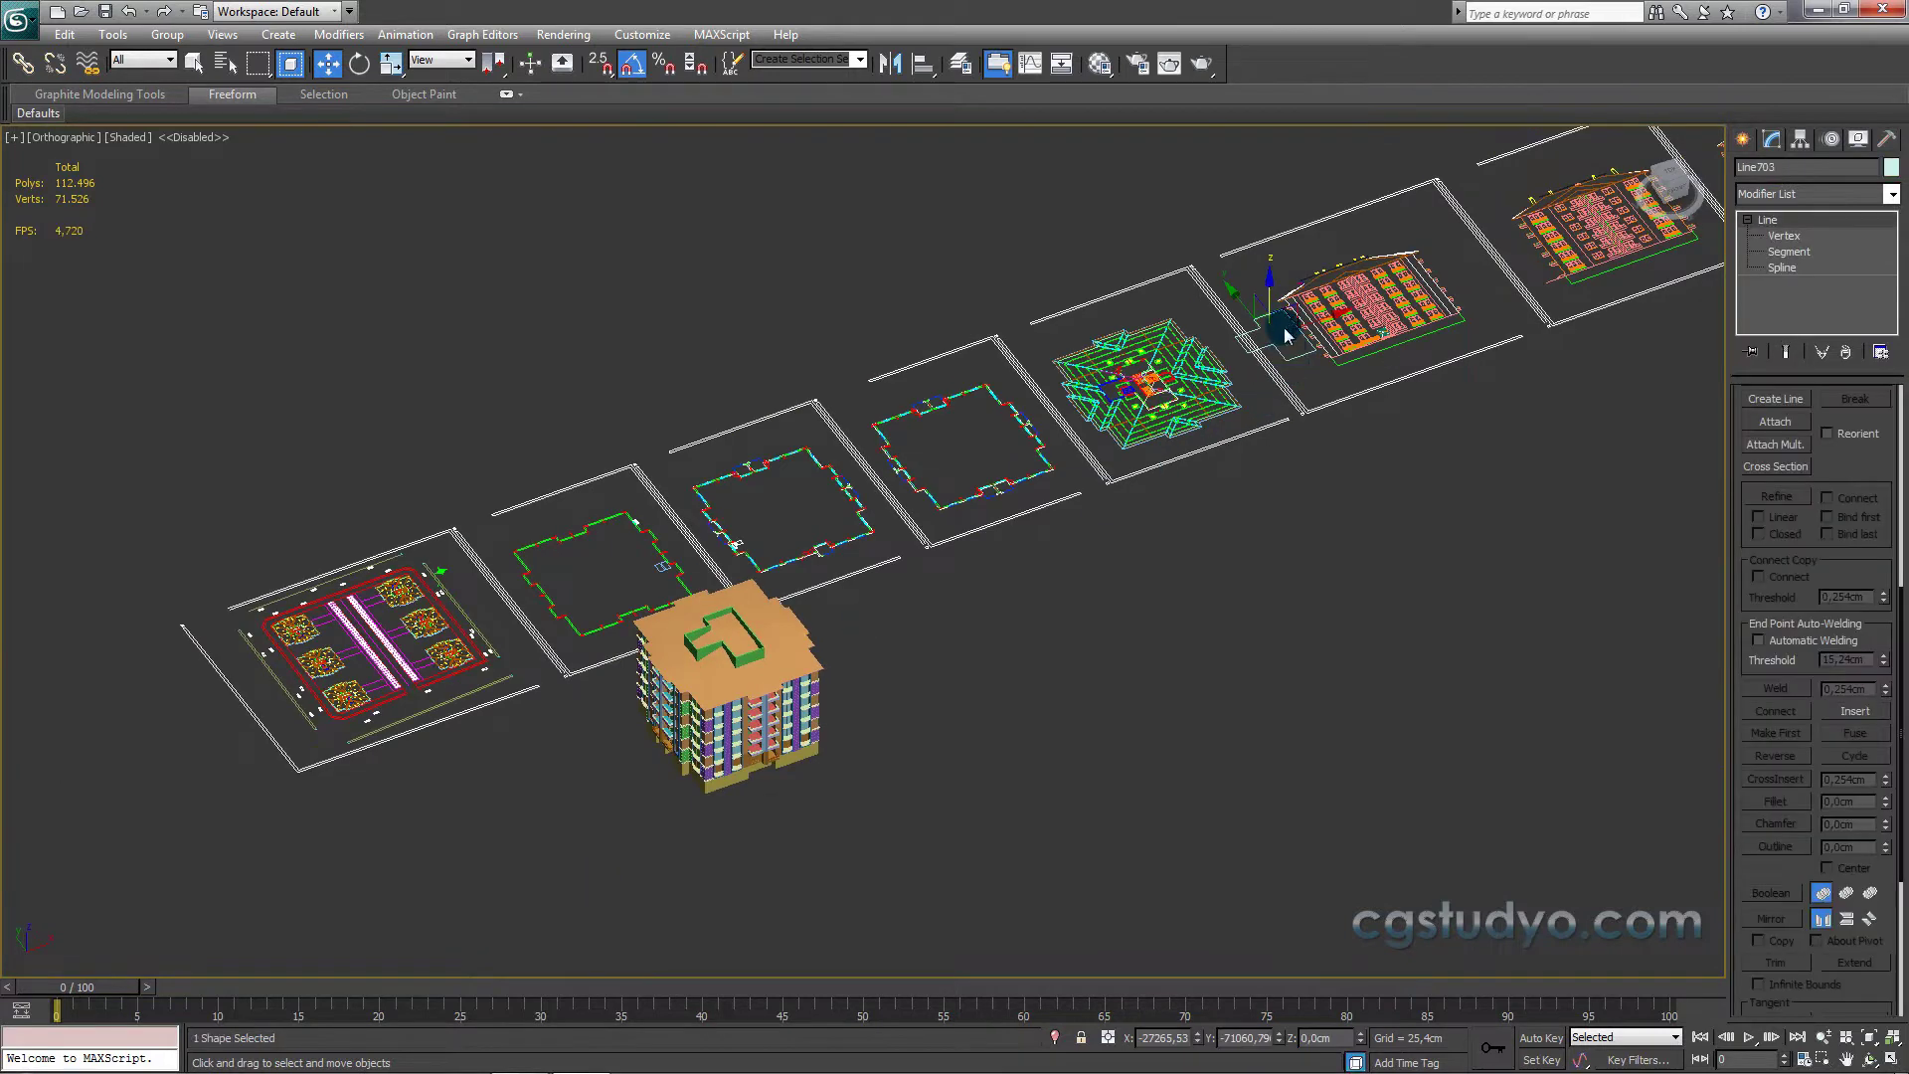
mouse_move(1061, 541)
middle_down()
mouse_move(959, 583)
mouse_move(1306, 439)
middle_up()
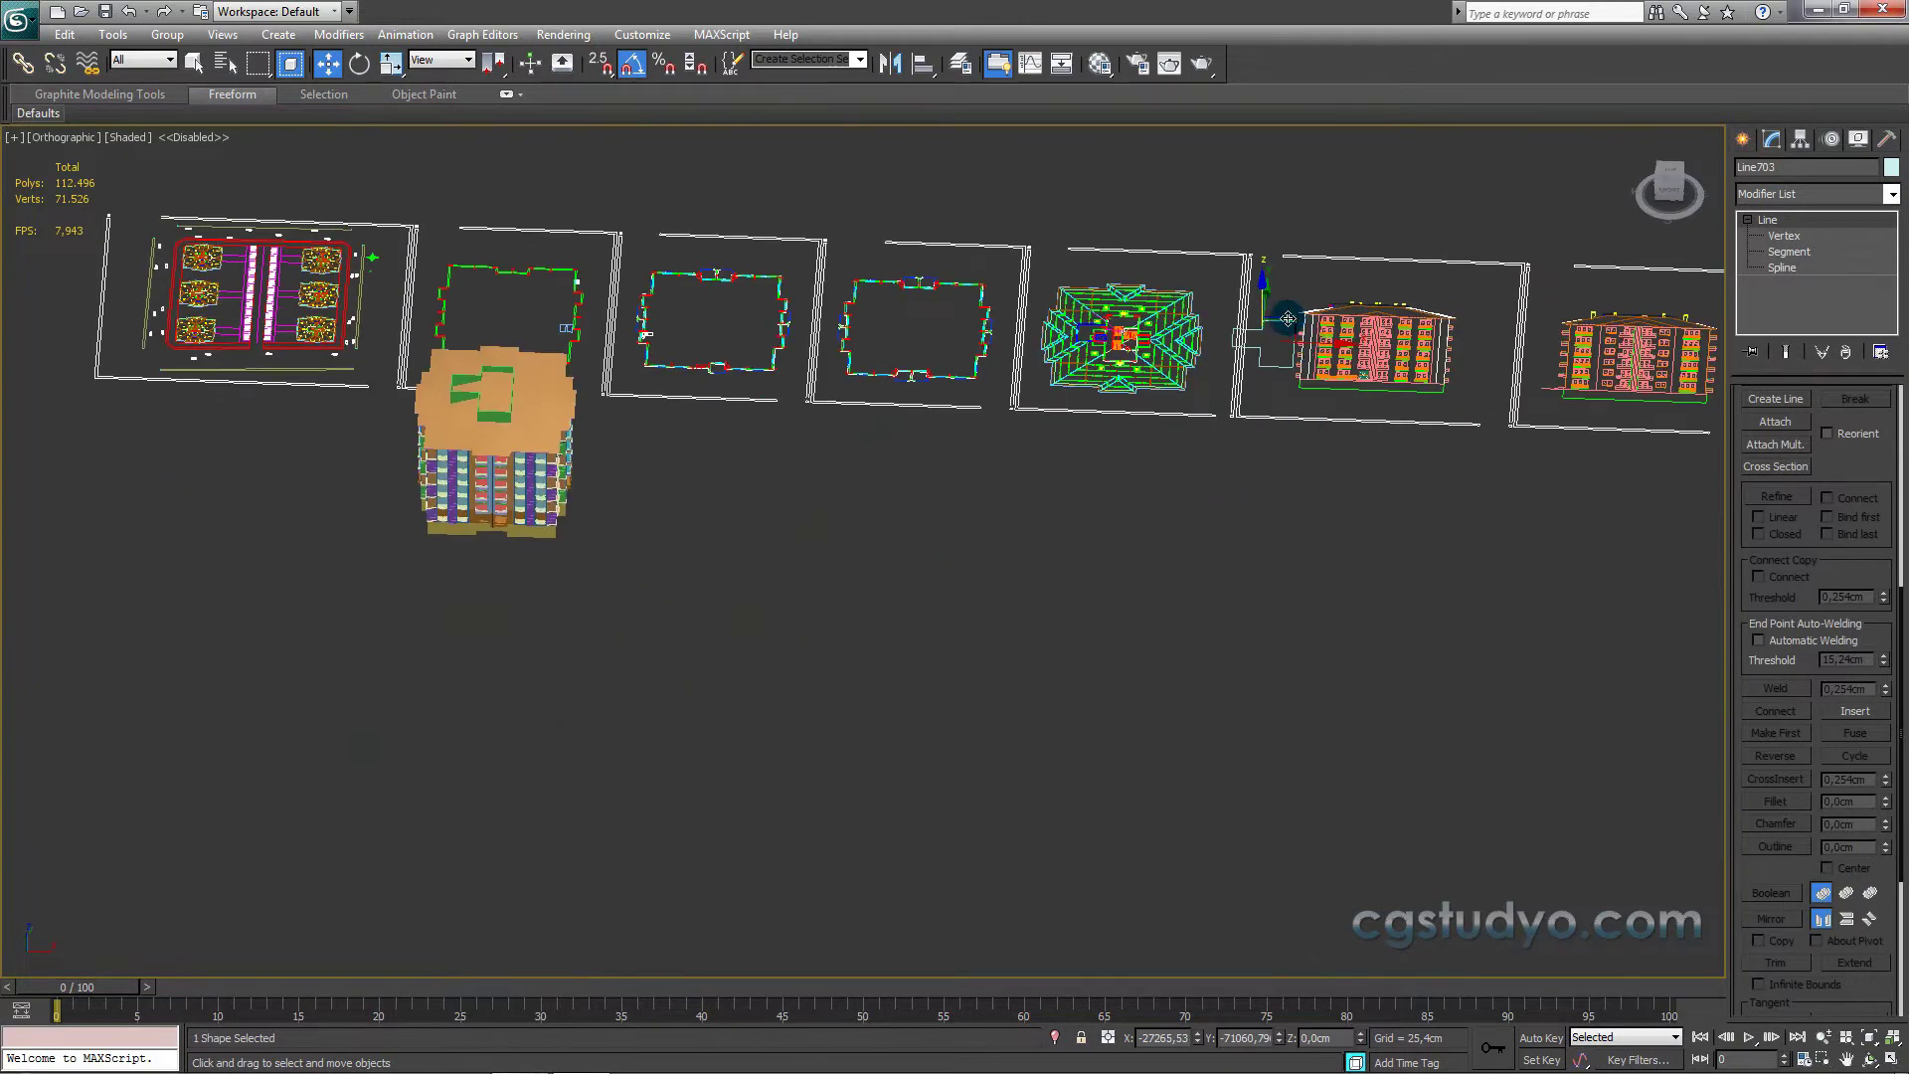
mouse_move(955, 473)
alt+middle_down()
mouse_move(835, 478)
mouse_move(1239, 321)
alt+middle_up()
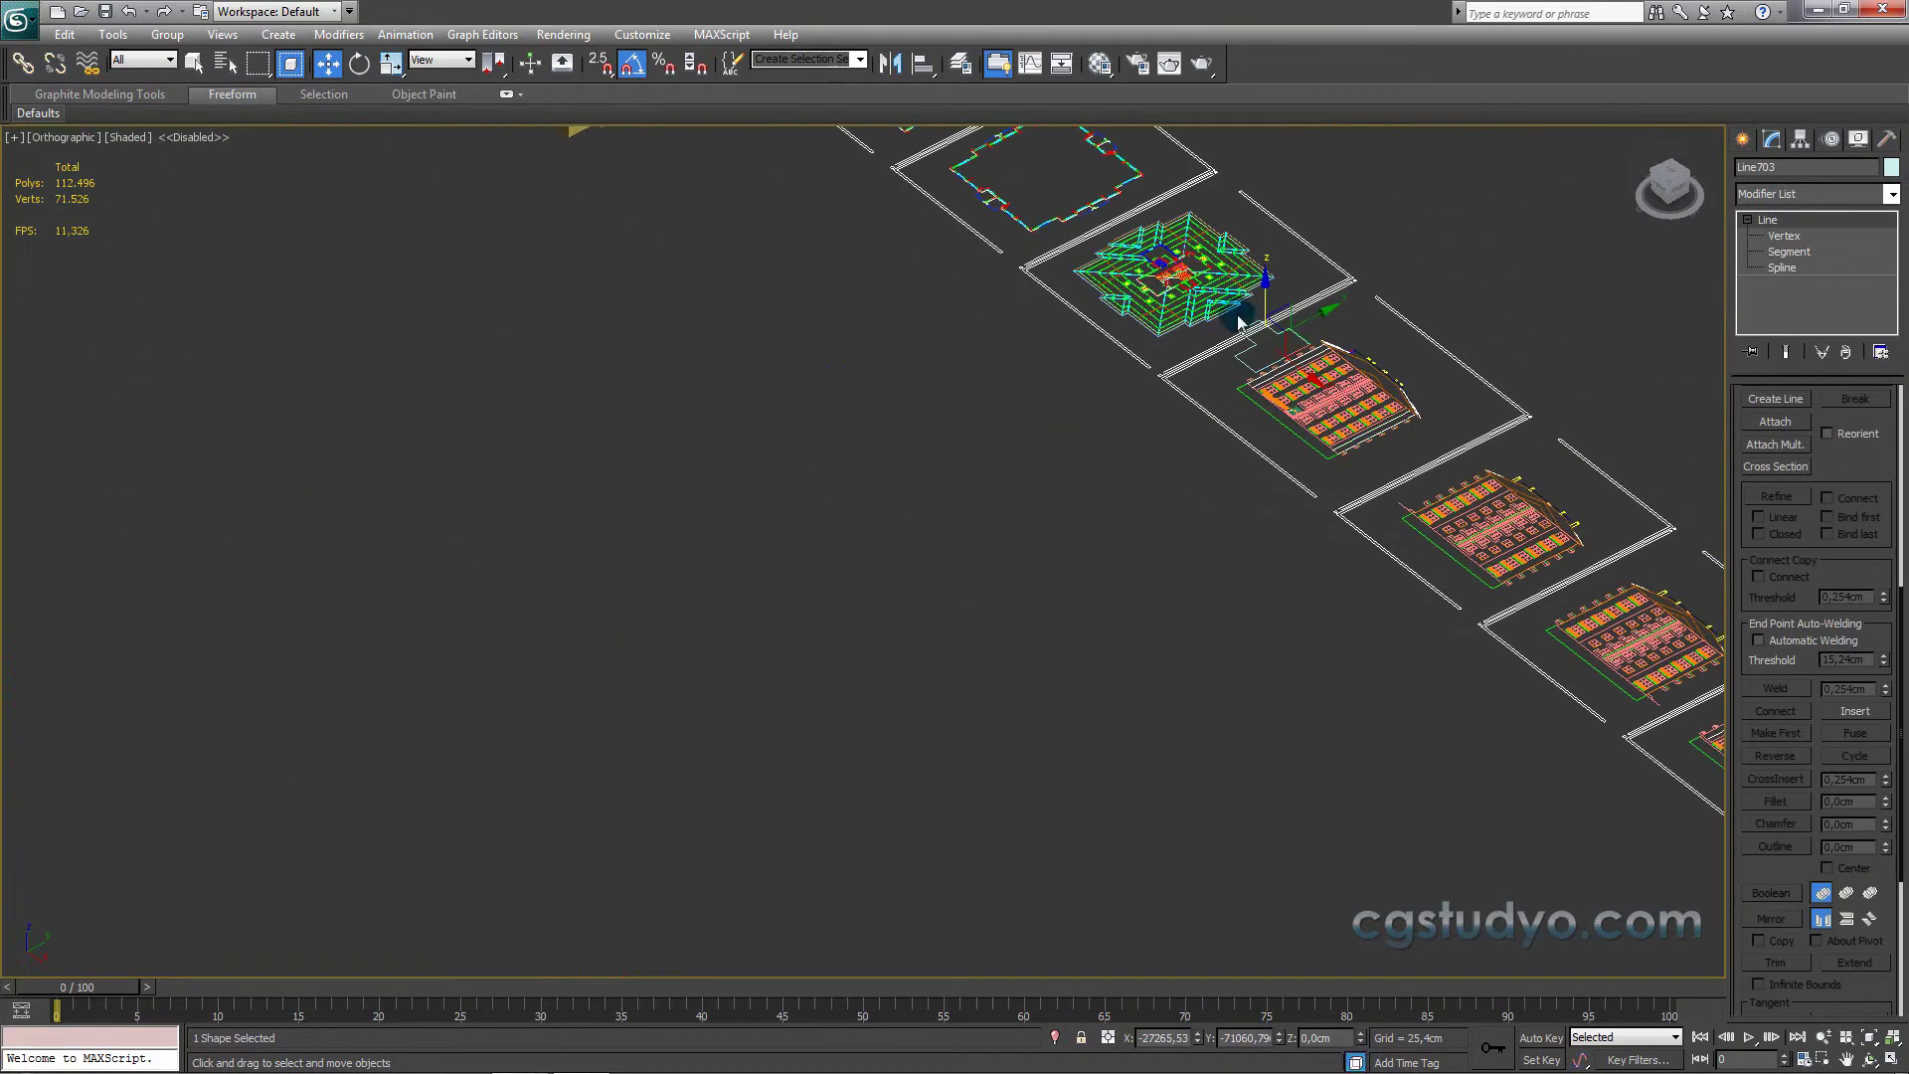
drag(1307, 339, 795, 207)
mouse_move(795, 206)
middle_down()
mouse_move(865, 682)
mouse_move(1018, 813)
mouse_move(1206, 823)
mouse_move(1108, 802)
middle_up()
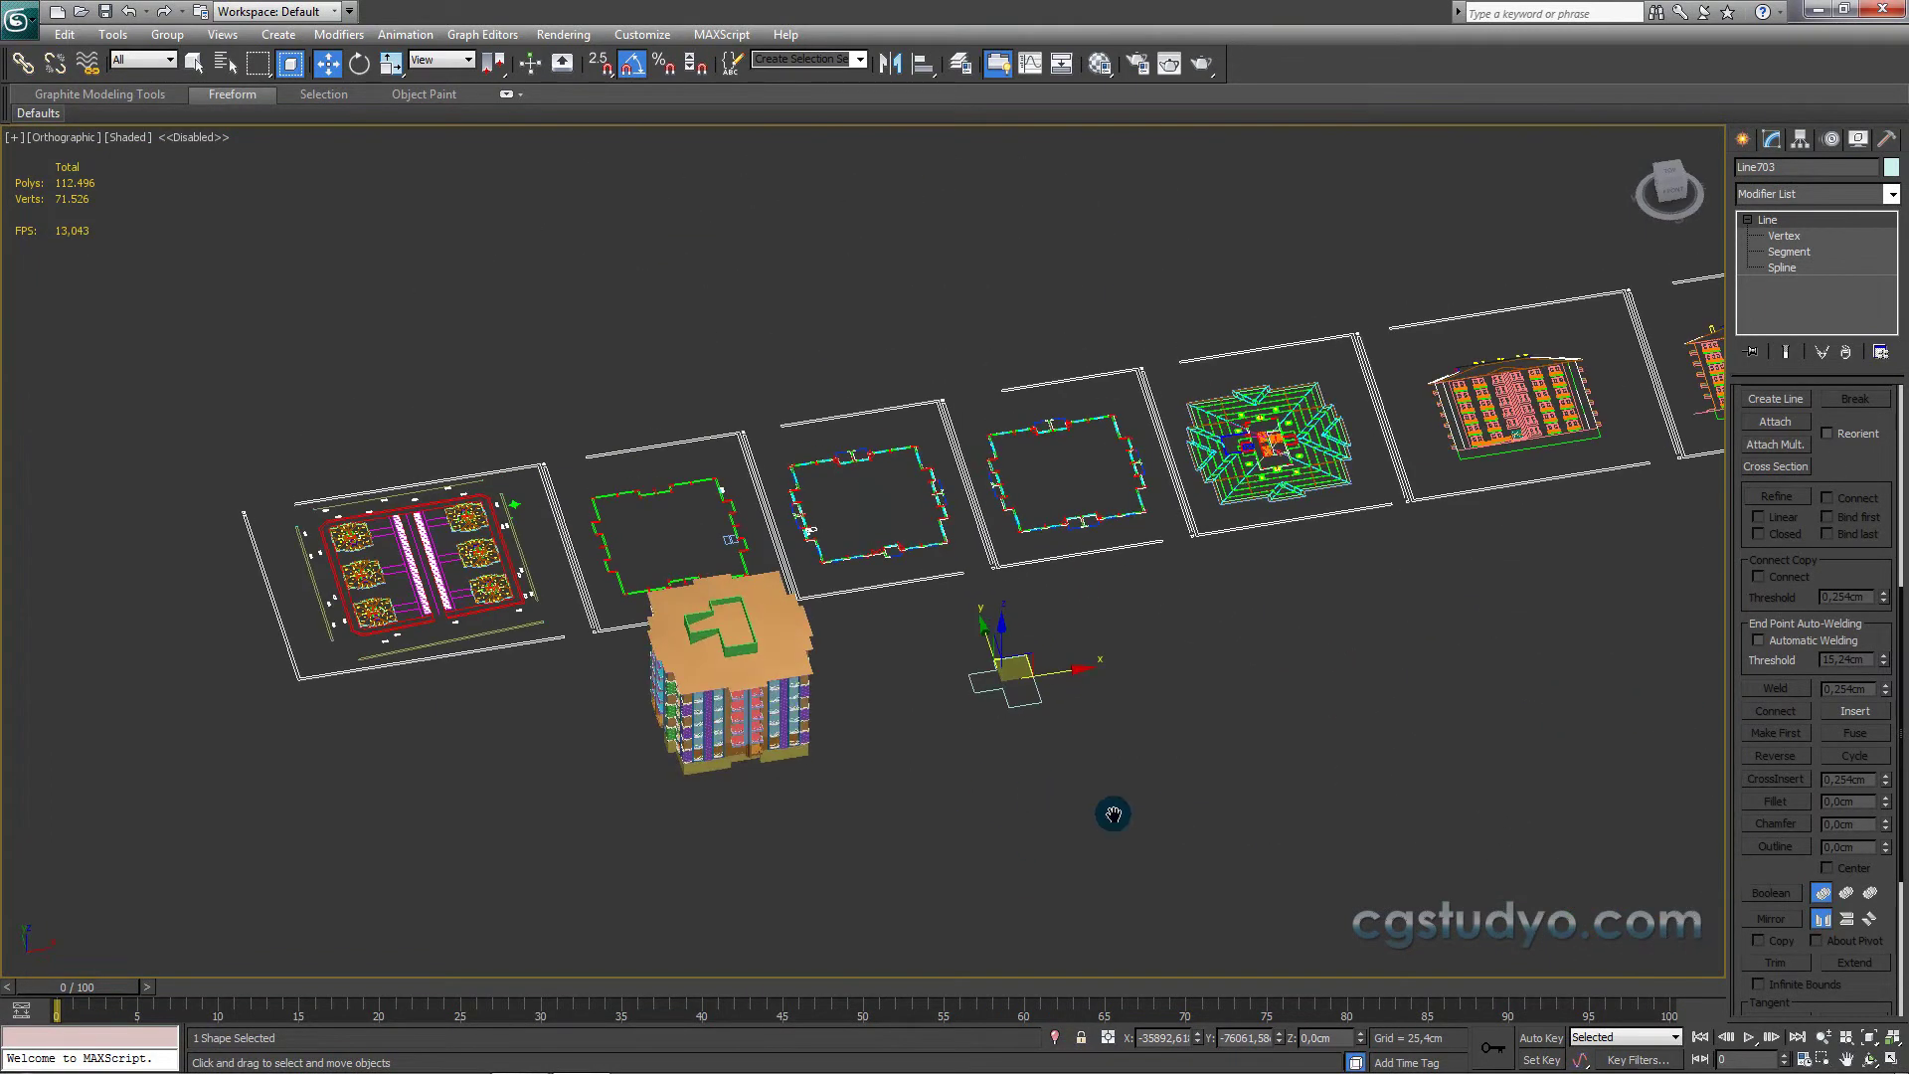
scroll(1114, 802, up, 2)
scroll(1183, 647, up, 3)
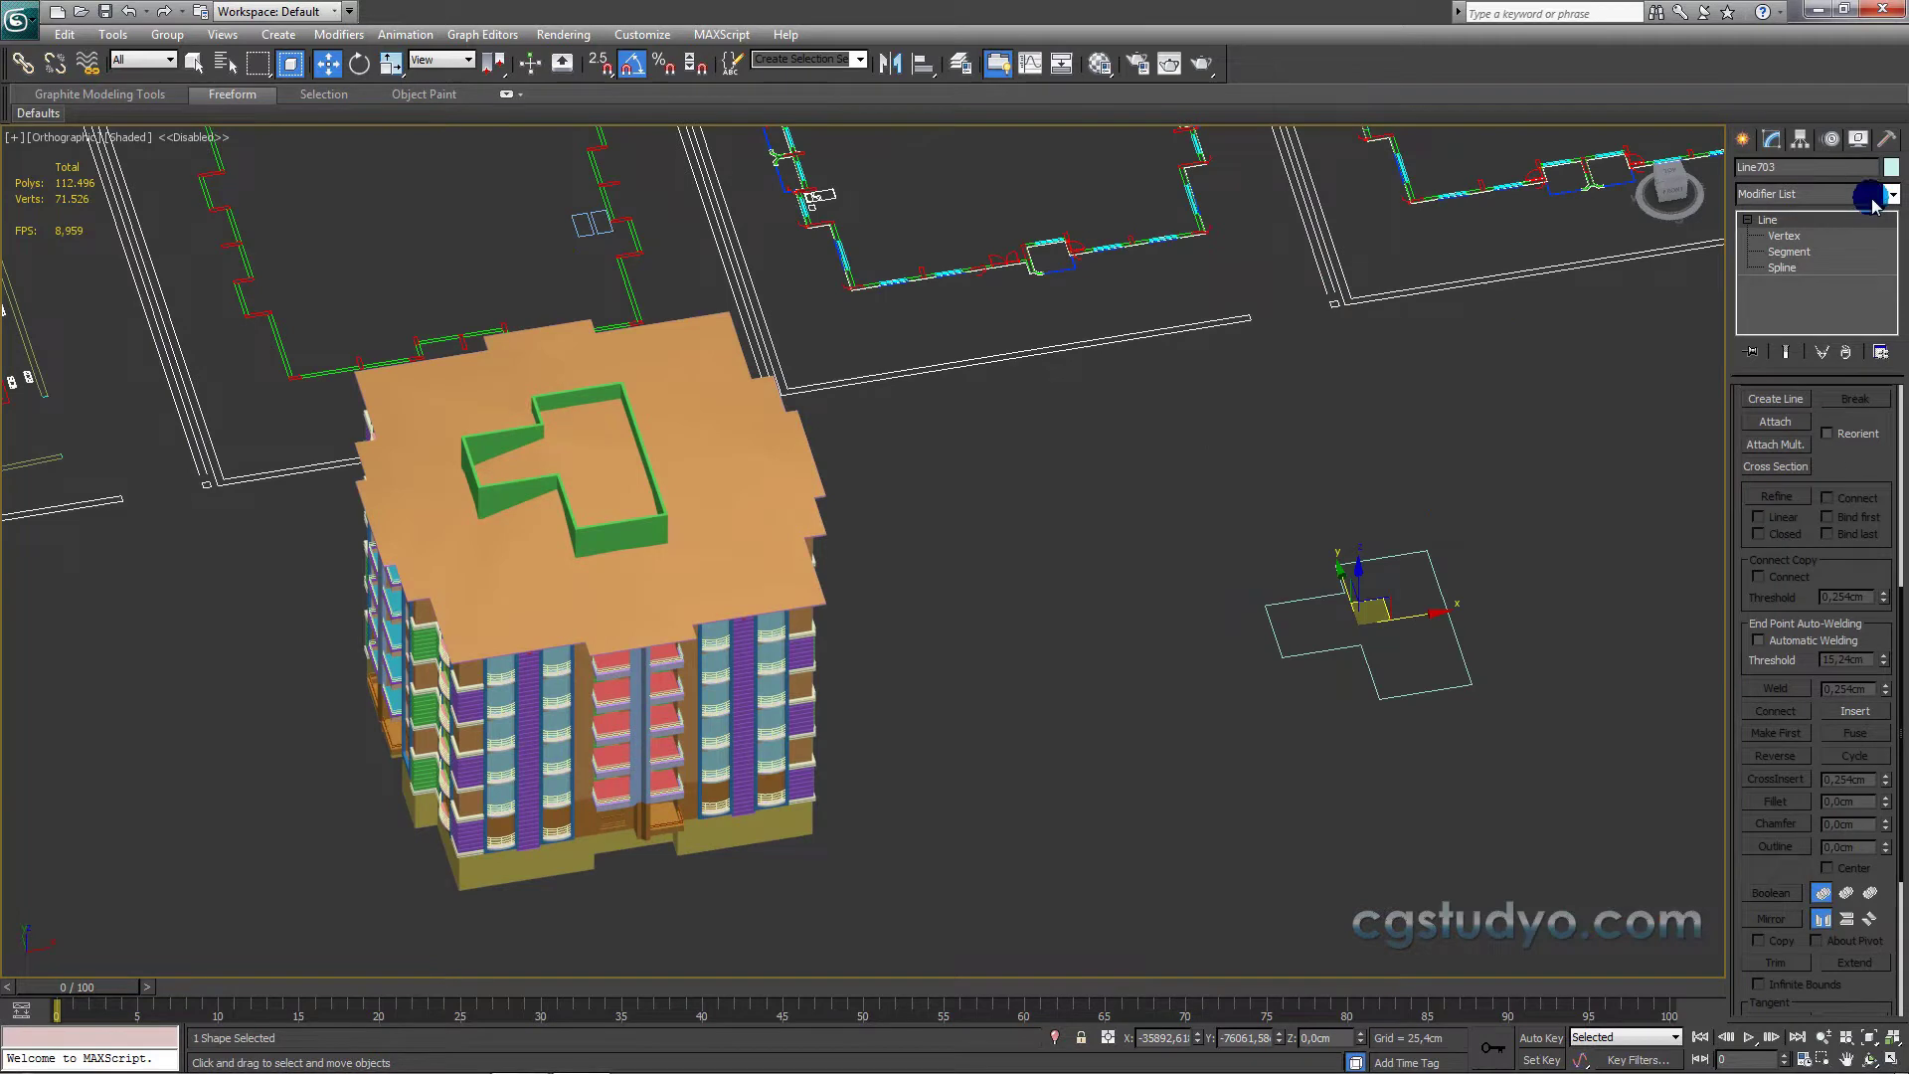
Step: Apply an Extrude modifier to the Line703 outline
click(1892, 195)
key(e)
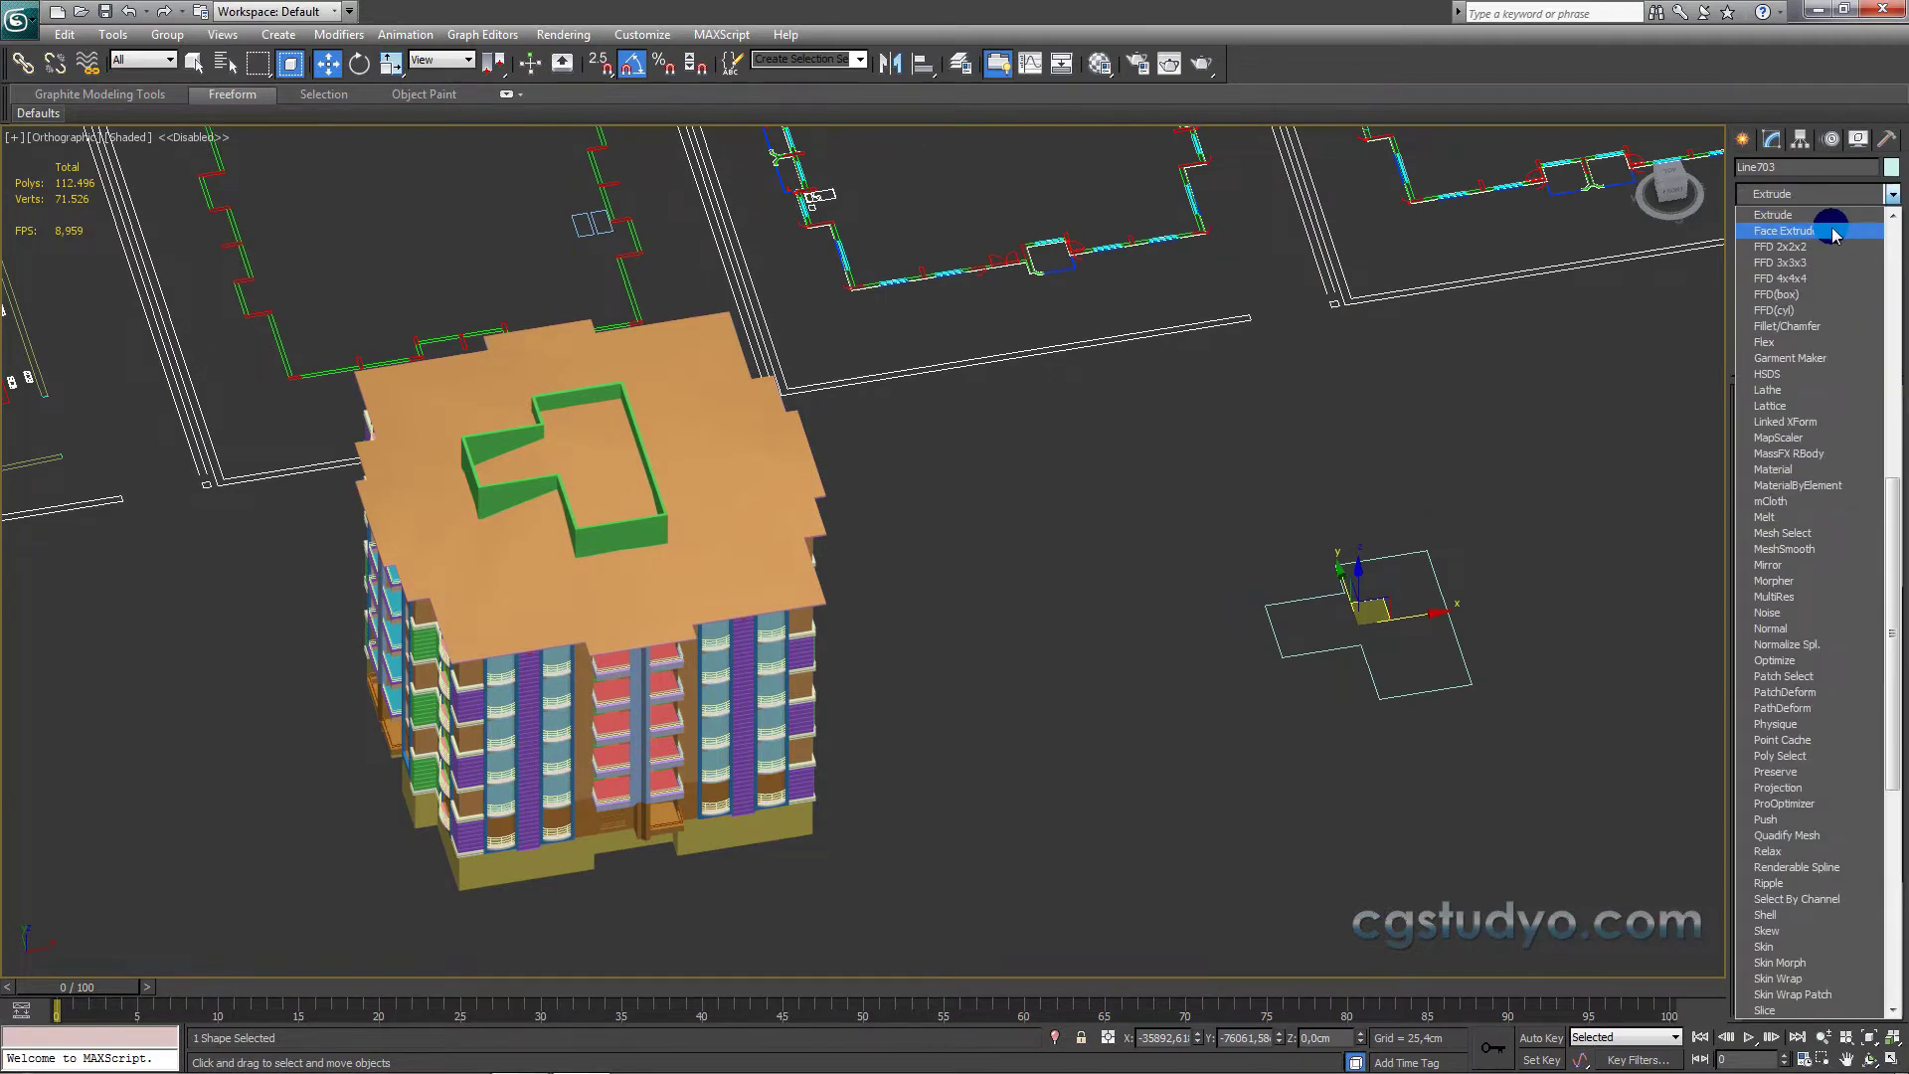
click(1826, 216)
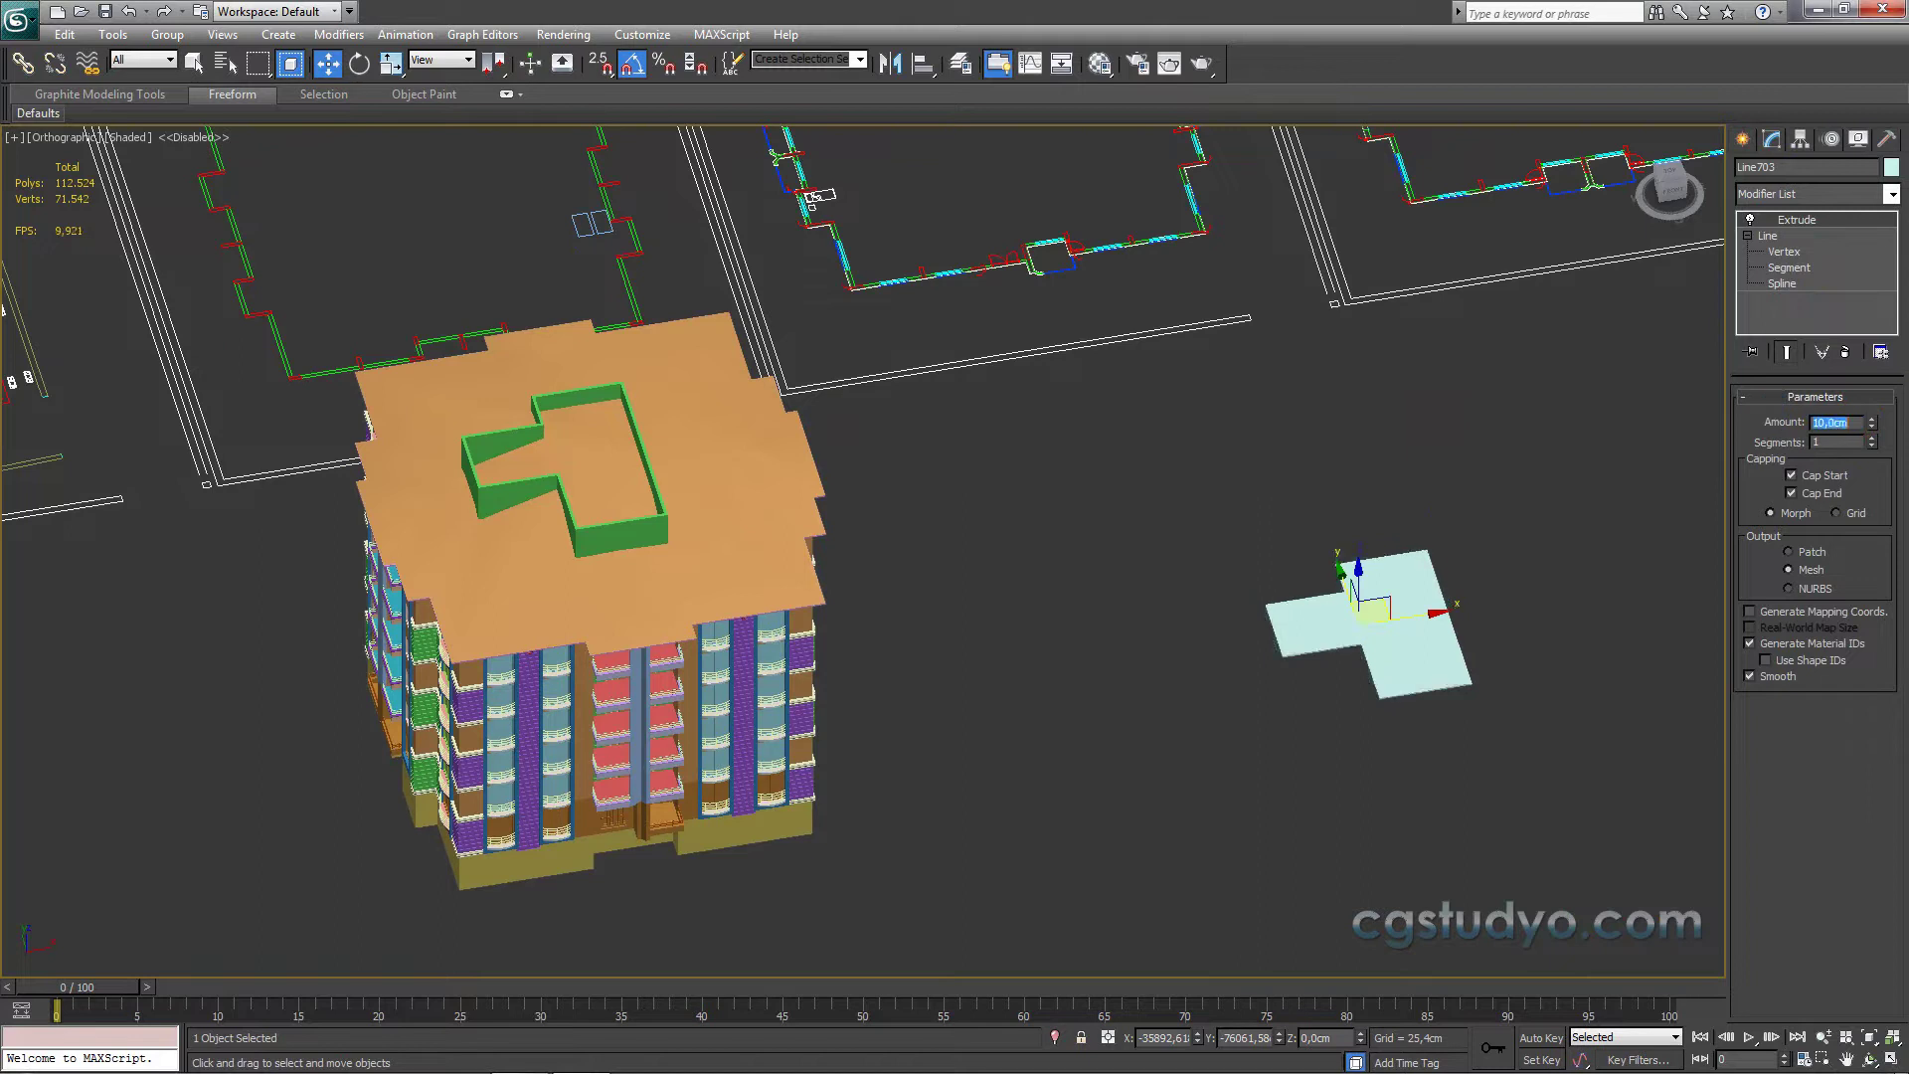
click(1741, 140)
Step: In Top wireframe view, move the extruded slab onto the roof over the green walls
key(t)
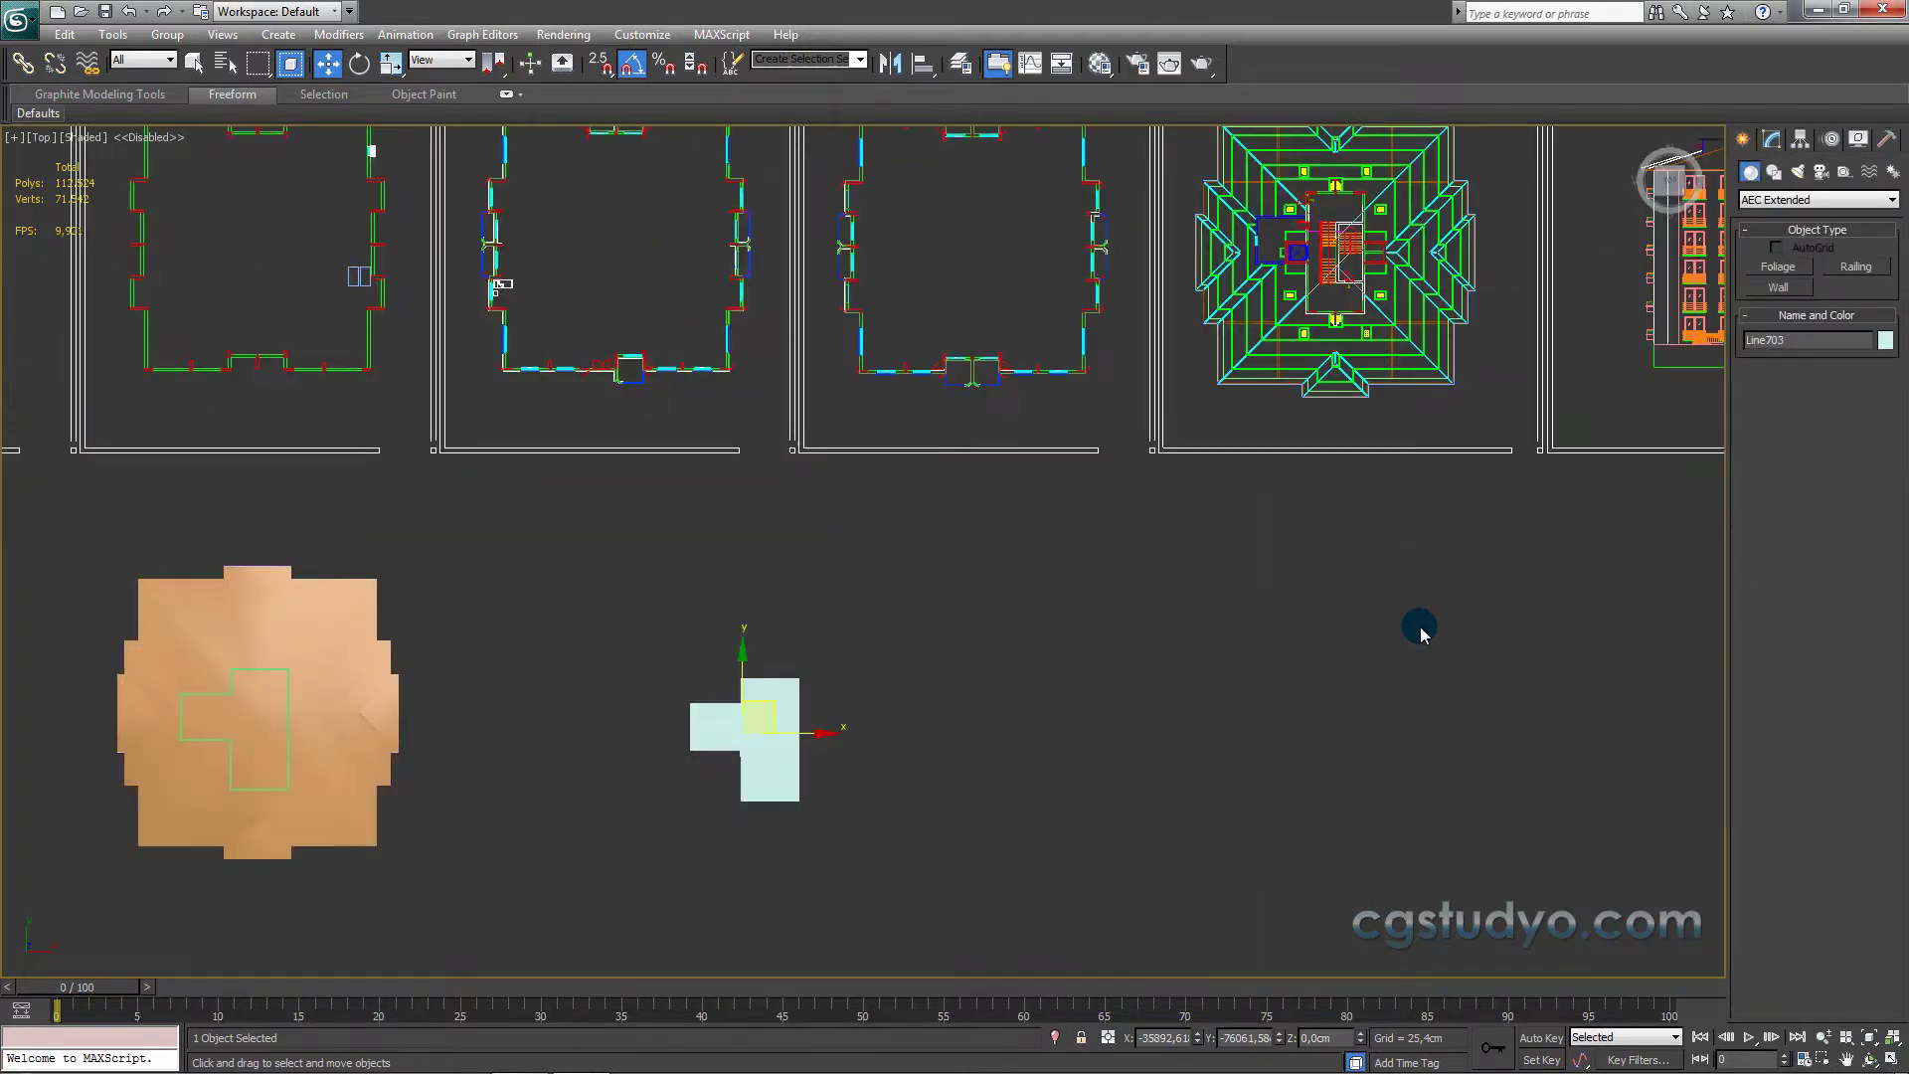
key(z)
scroll(1303, 576, down, 2)
scroll(1263, 606, down, 5)
mouse_move(1117, 520)
mouse_down()
mouse_move(403, 498)
mouse_move(453, 522)
mouse_up()
key(F3)
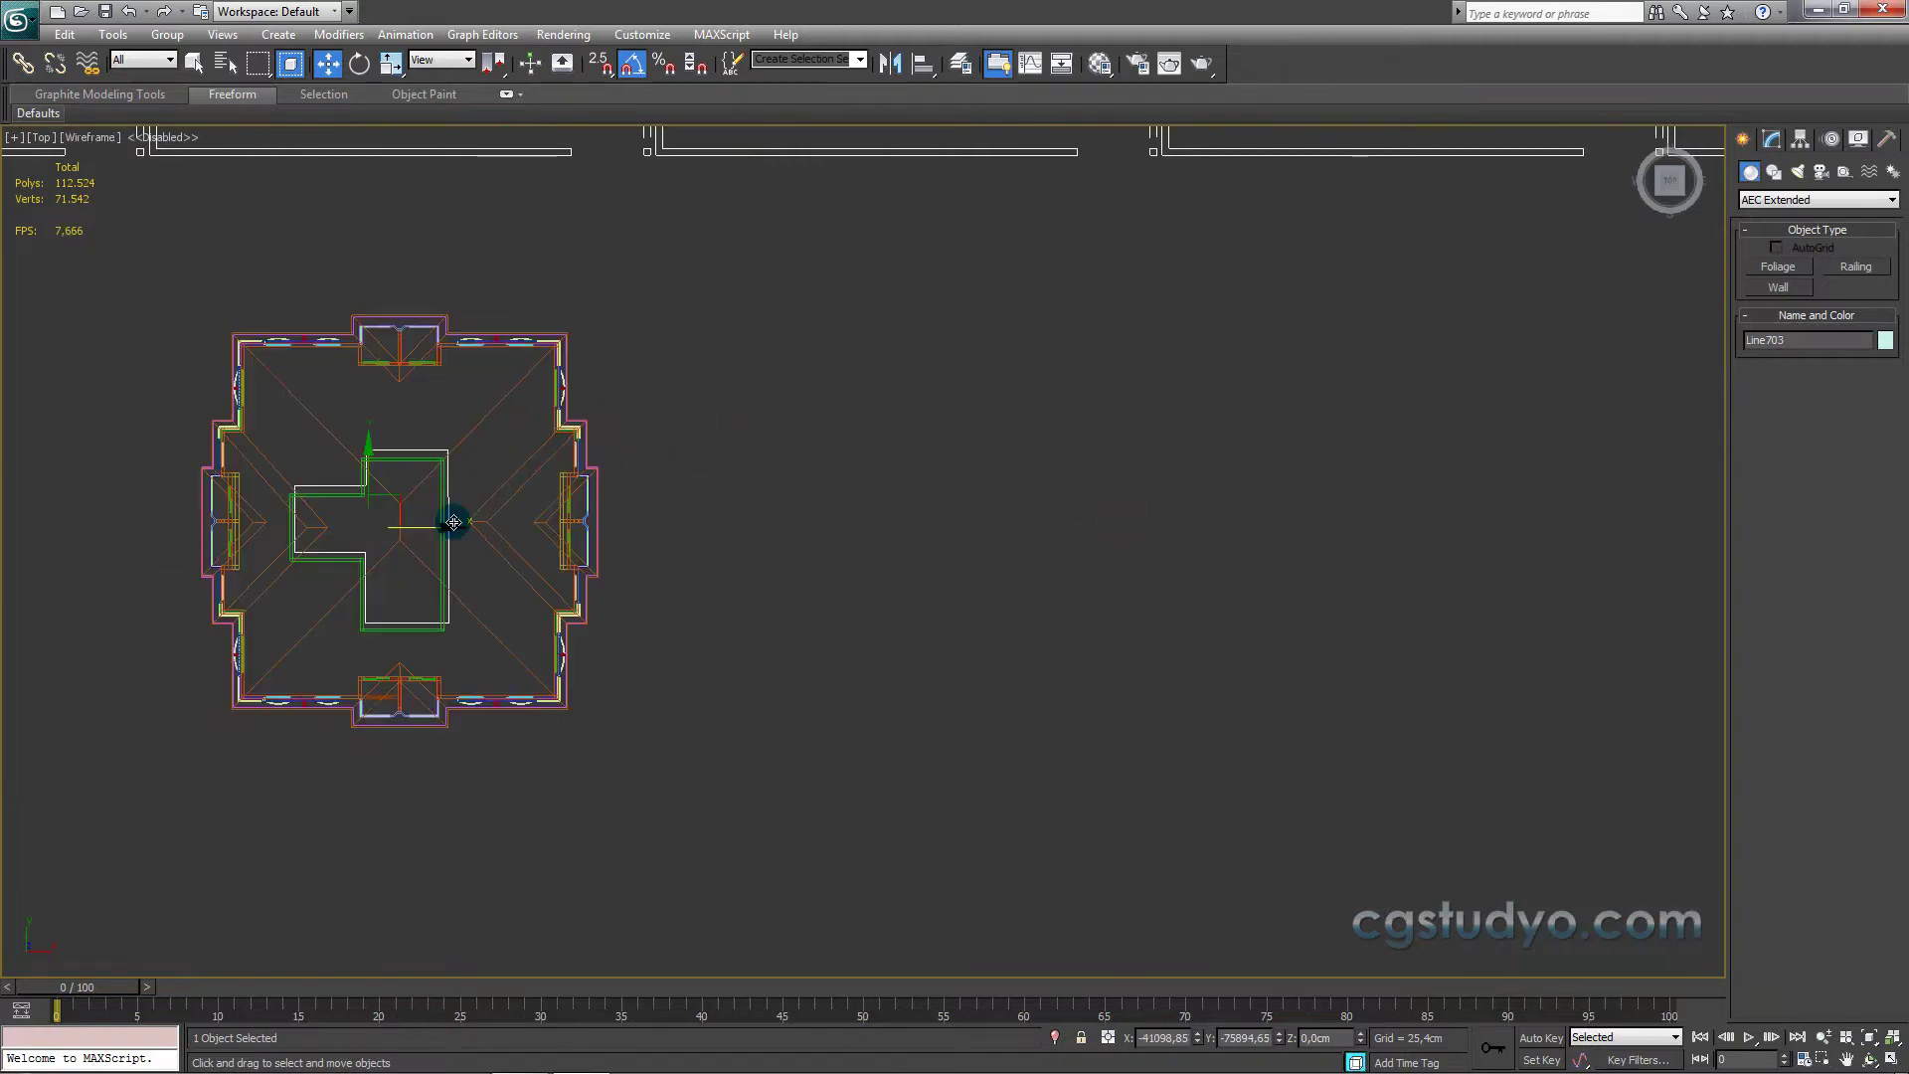
key(z)
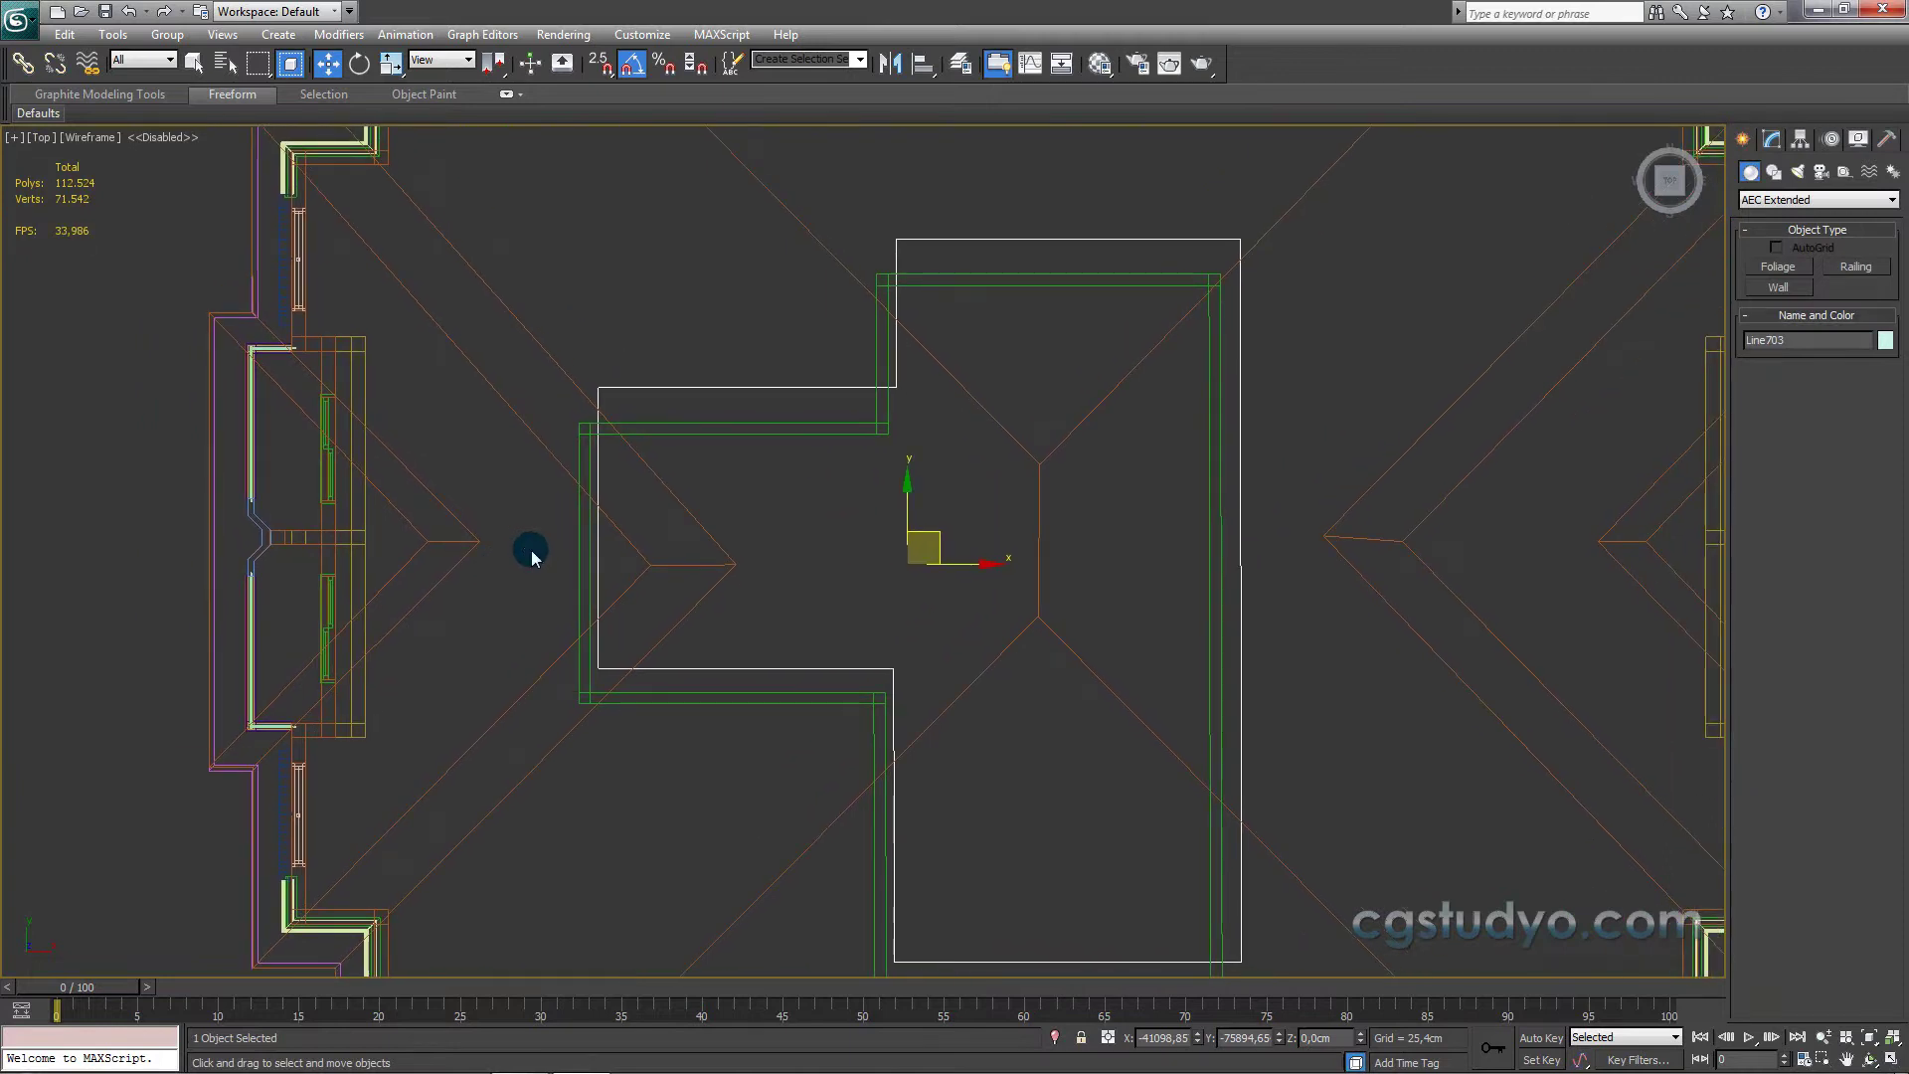
drag(931, 535, 918, 572)
Step: Uniformly scale the slab to 99% using the Offset % field
right_click(391, 63)
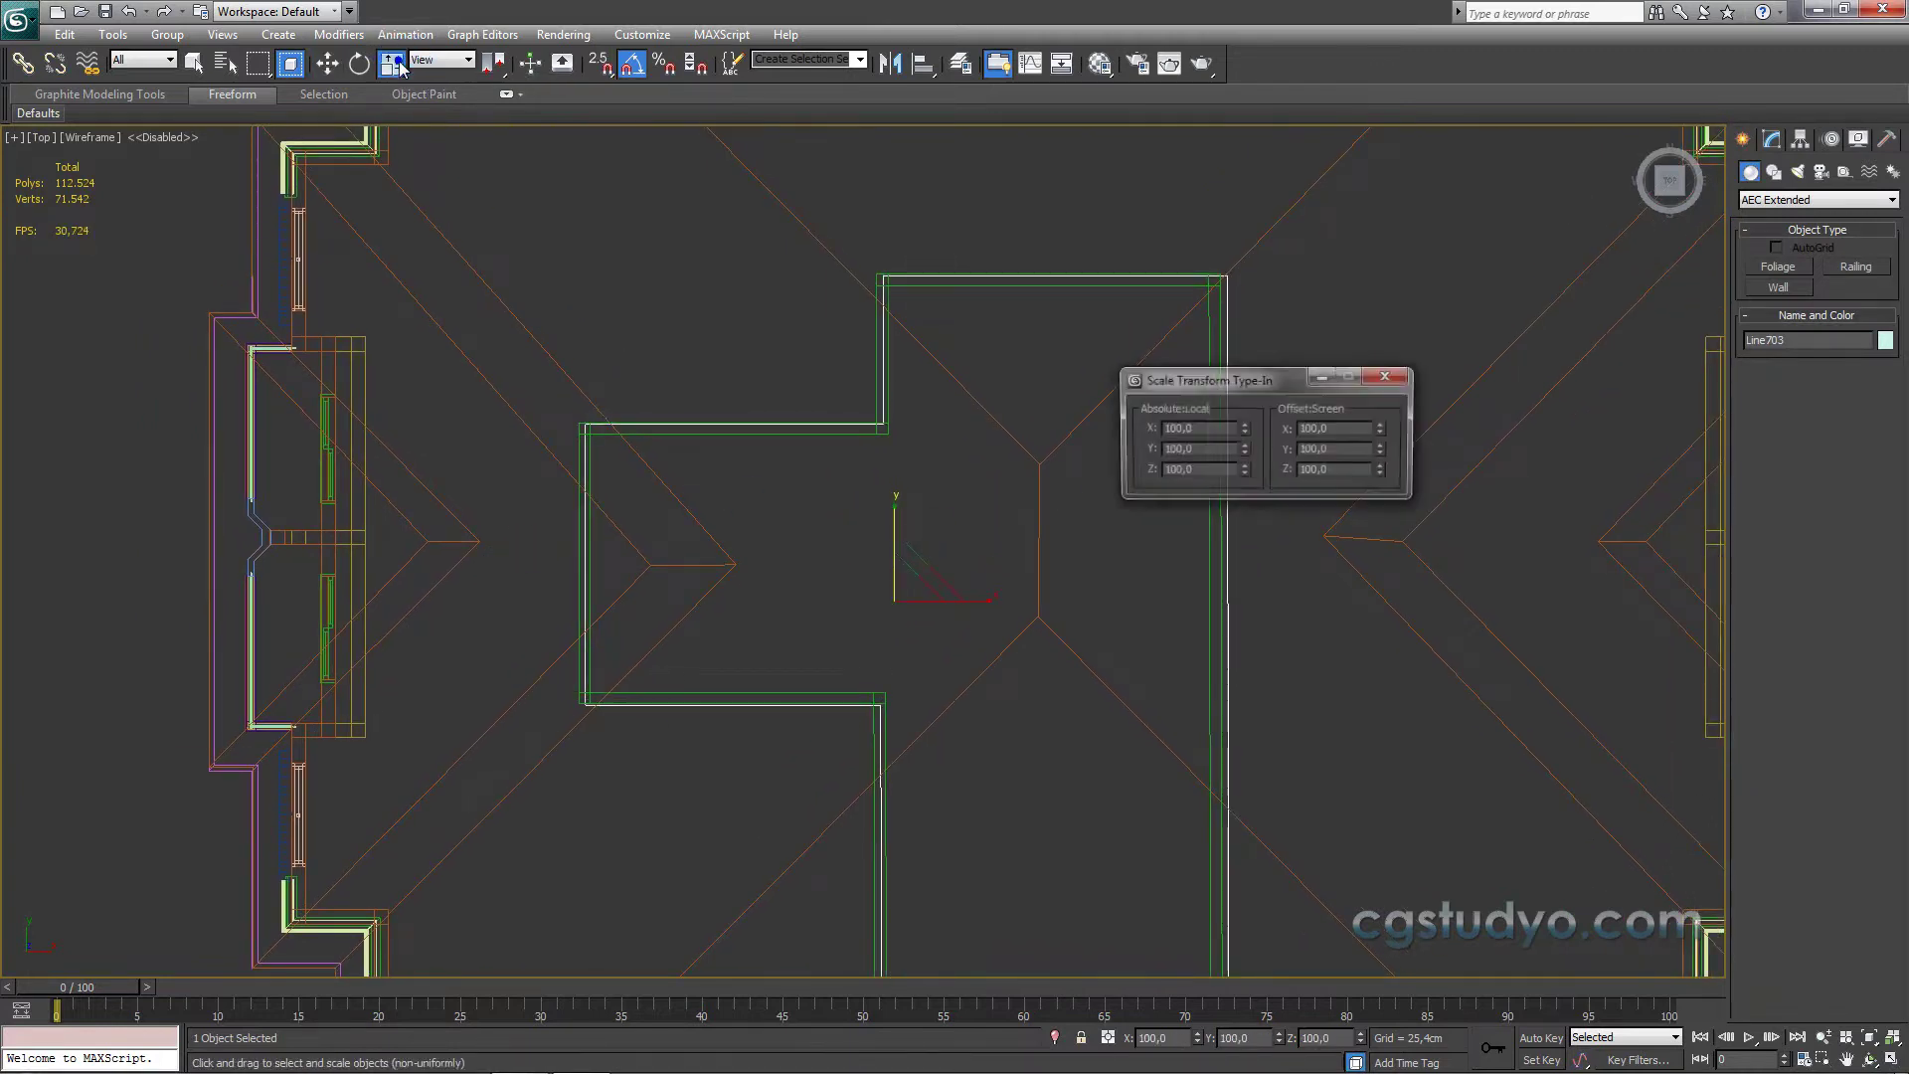
click(1379, 374)
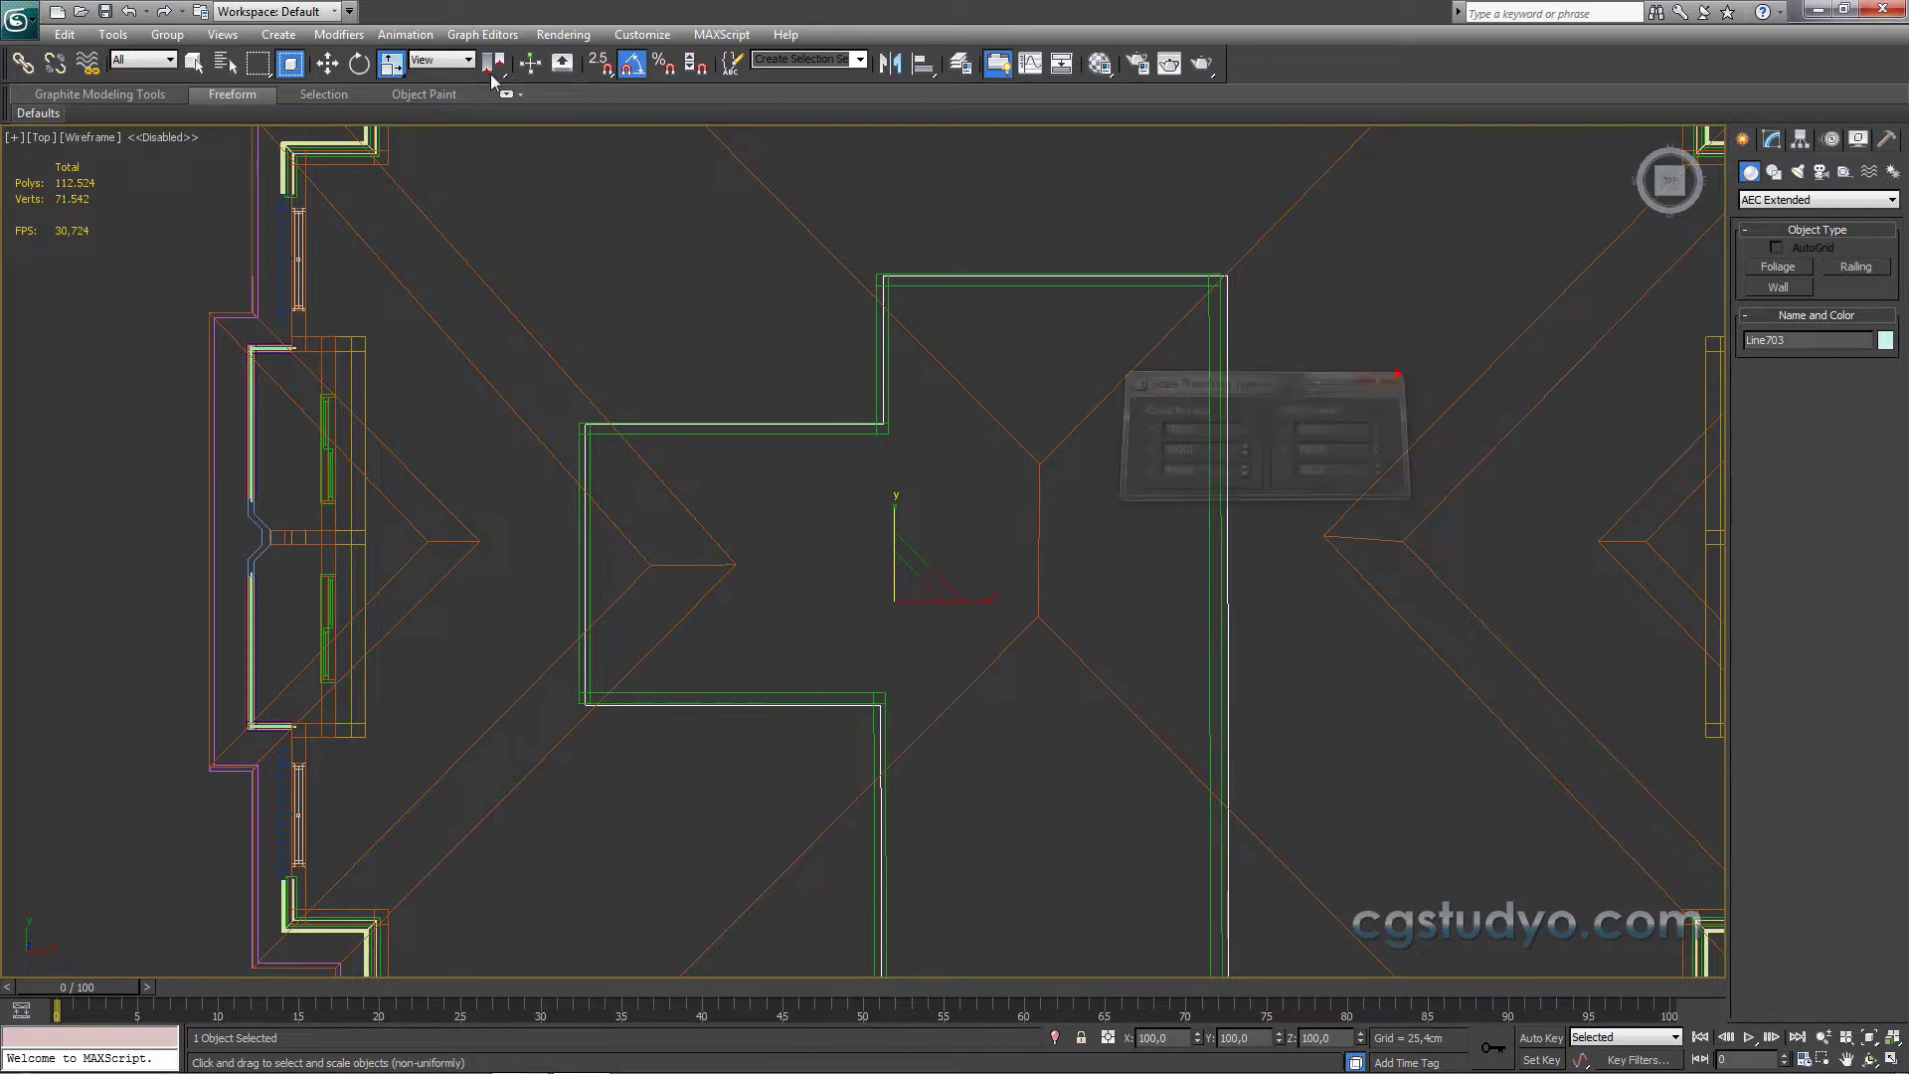
drag(391, 62, 395, 90)
right_click(392, 62)
click(1366, 464)
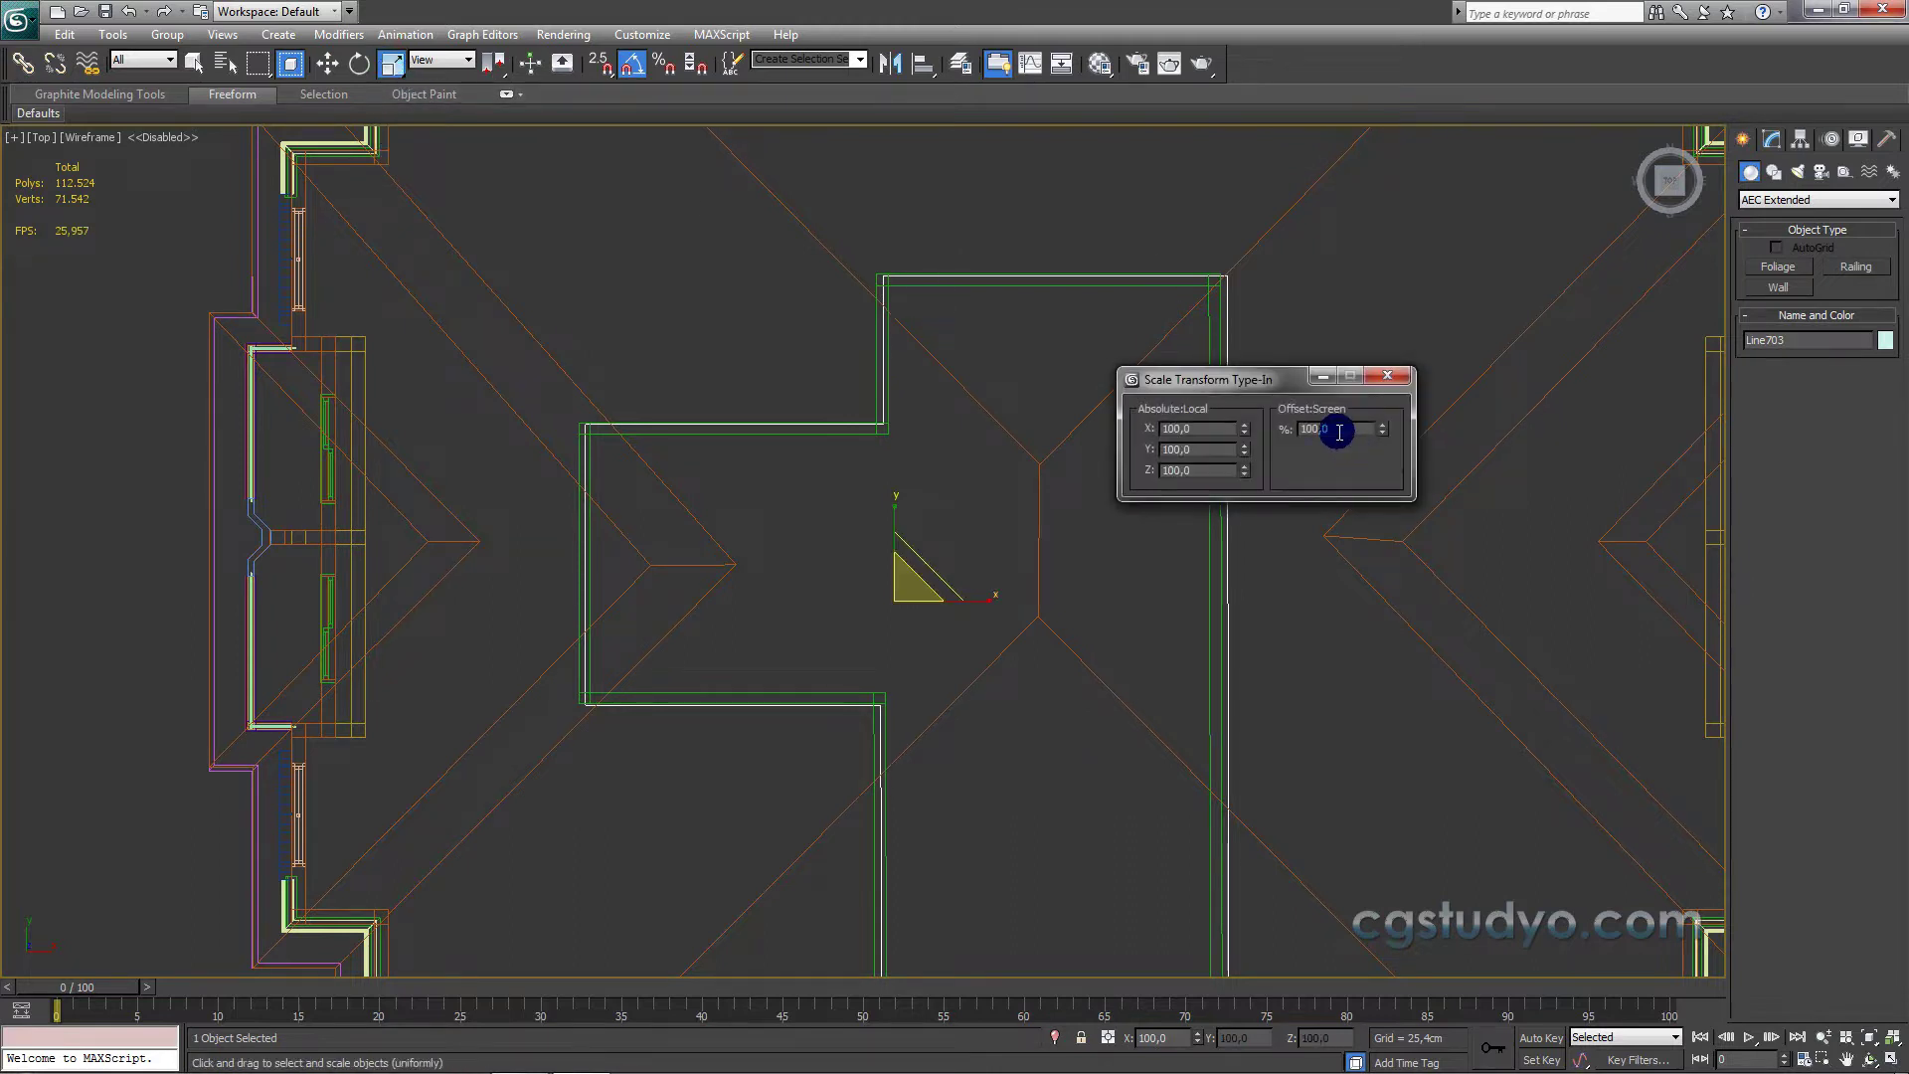
text(9)
key(Return)
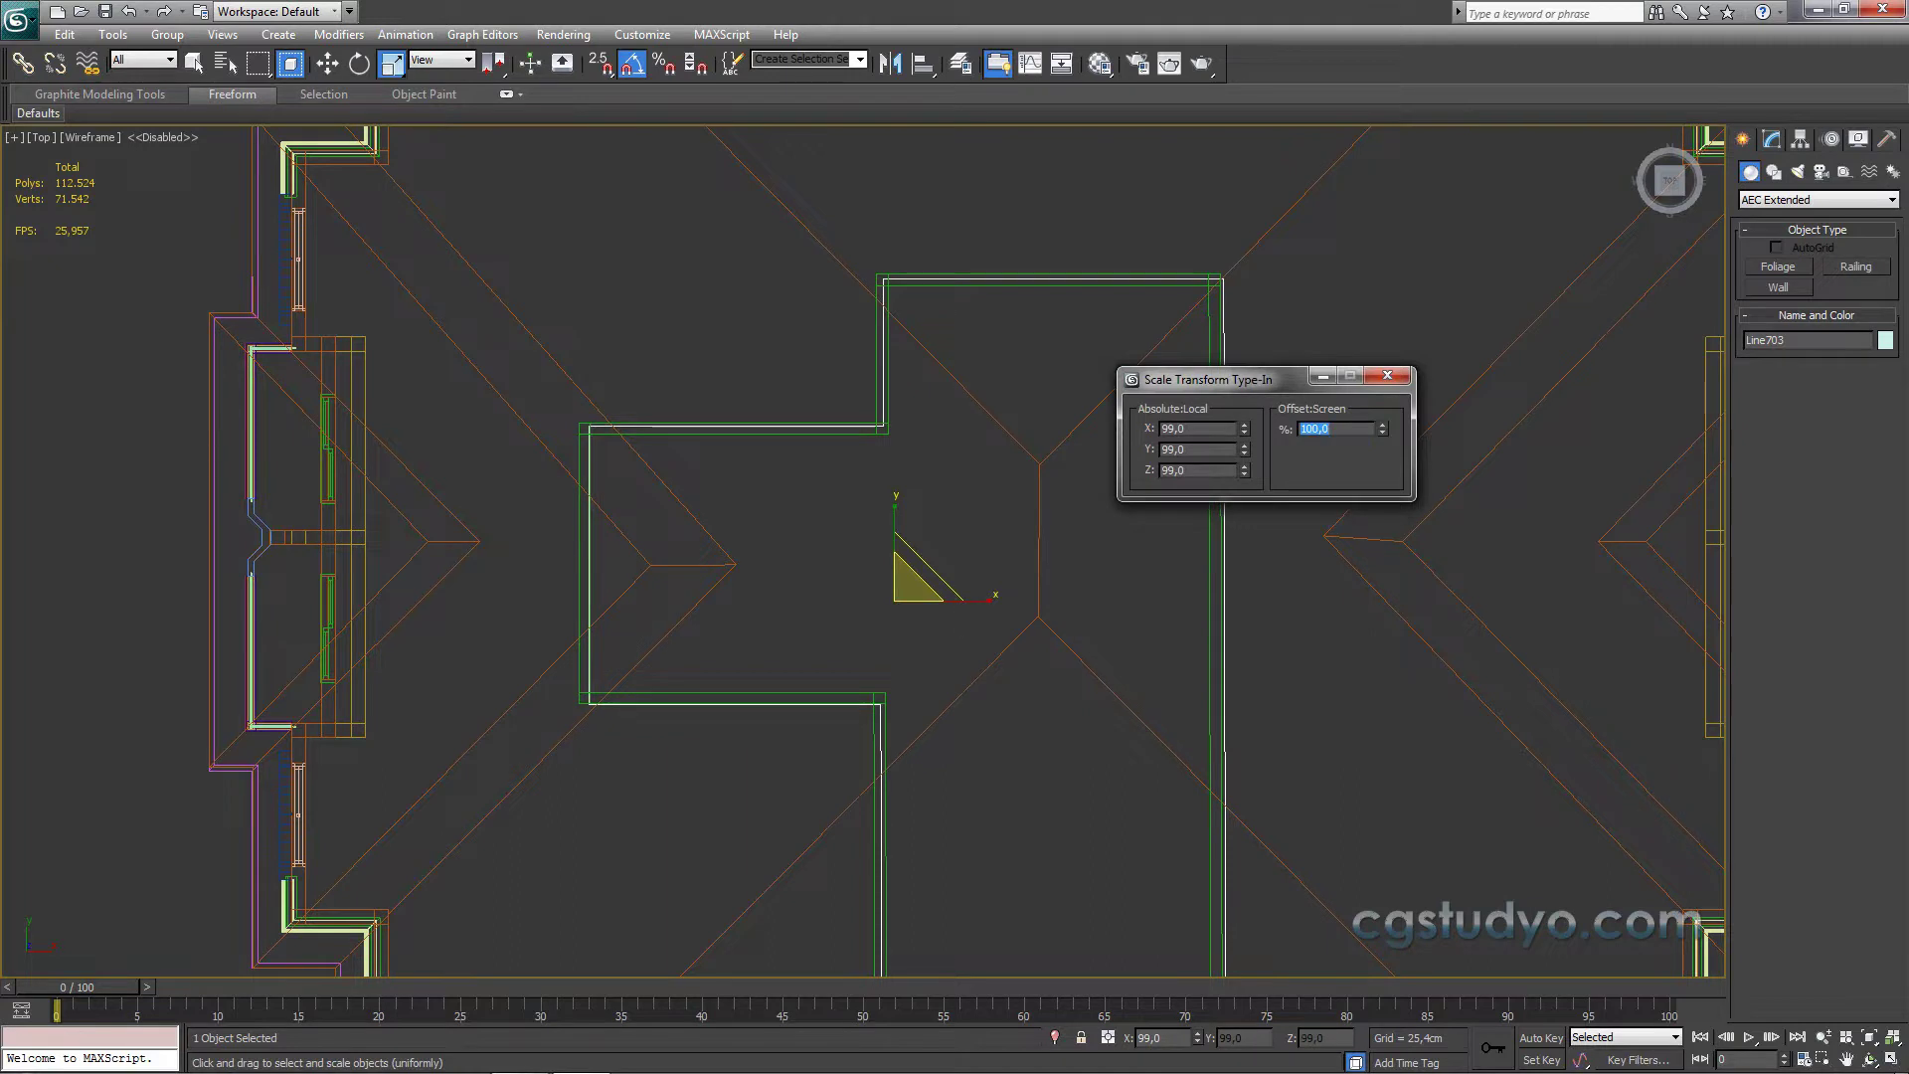
click(1387, 375)
Step: Nudge the scaled slab so it sits neatly inside the green enclosure walls
key(w)
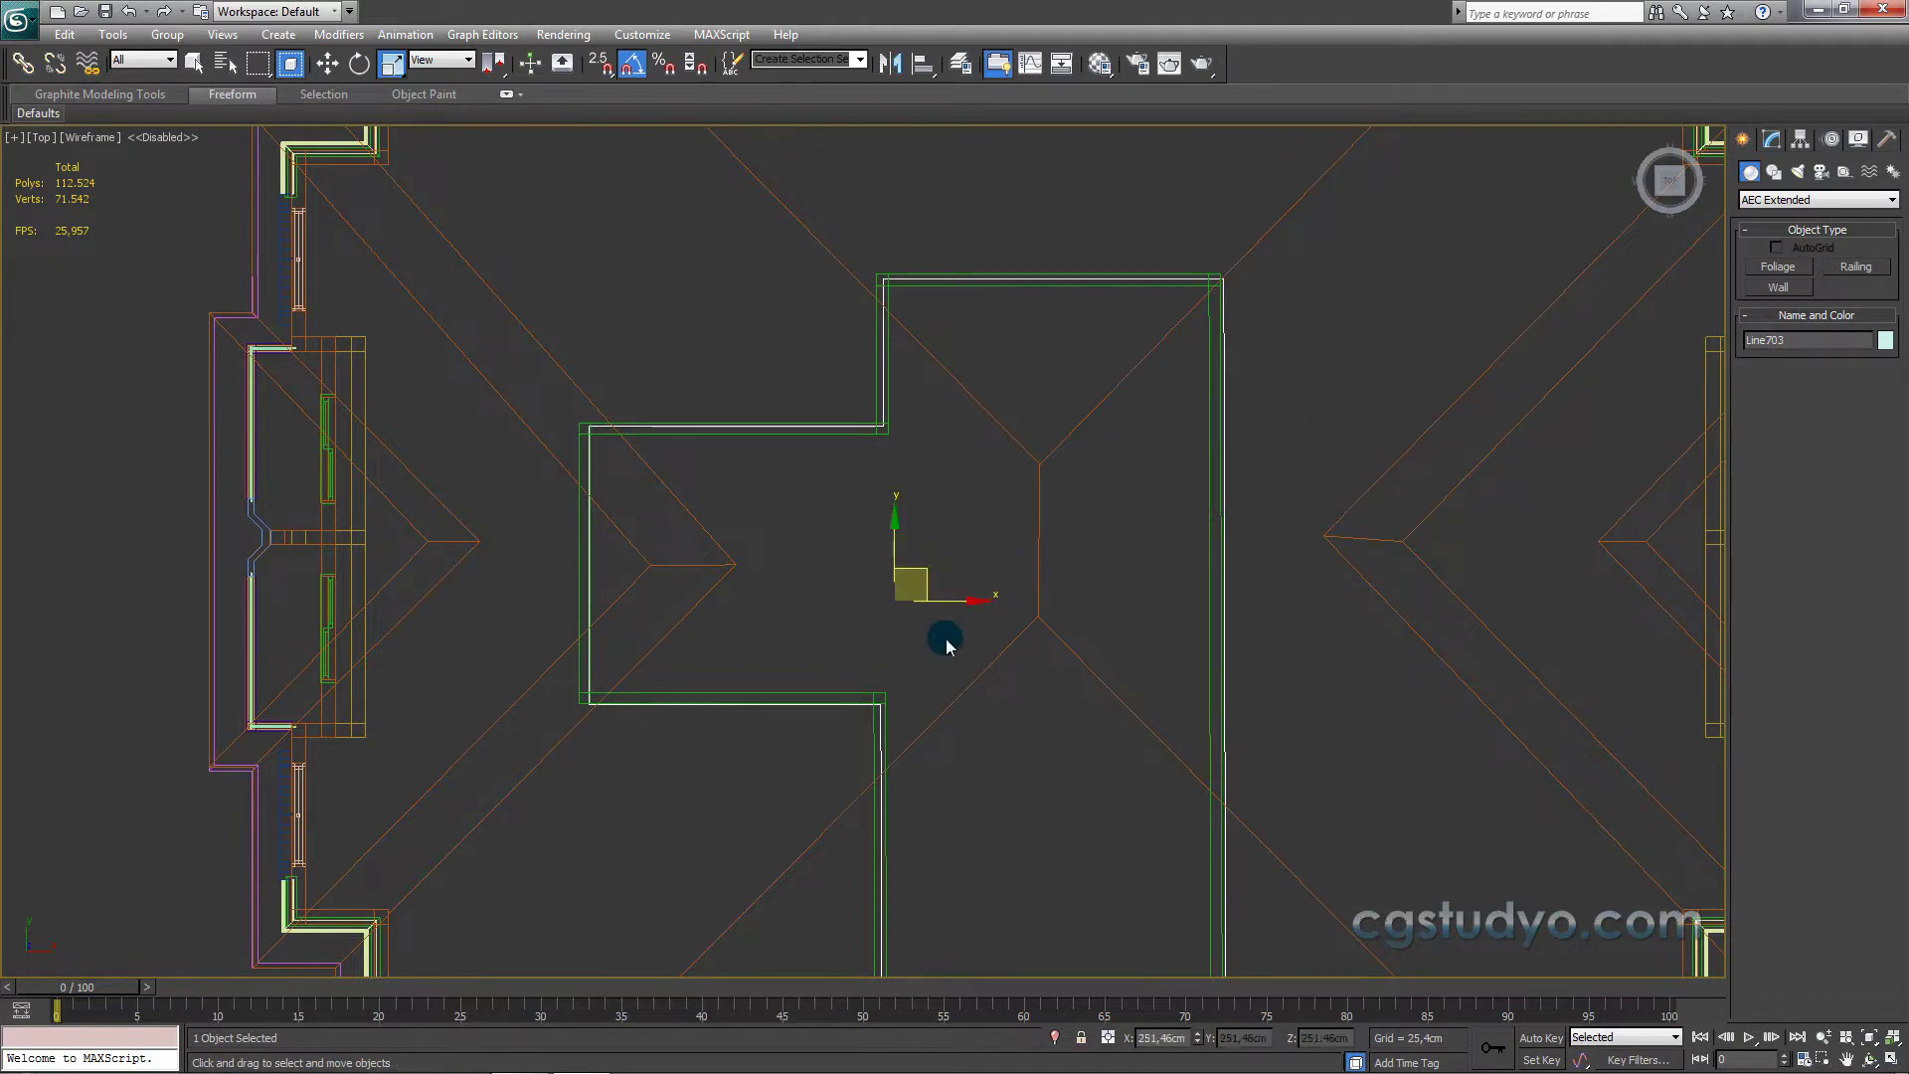
middle_drag(935, 637, 968, 549)
scroll(969, 551, up, 2)
drag(985, 463, 979, 459)
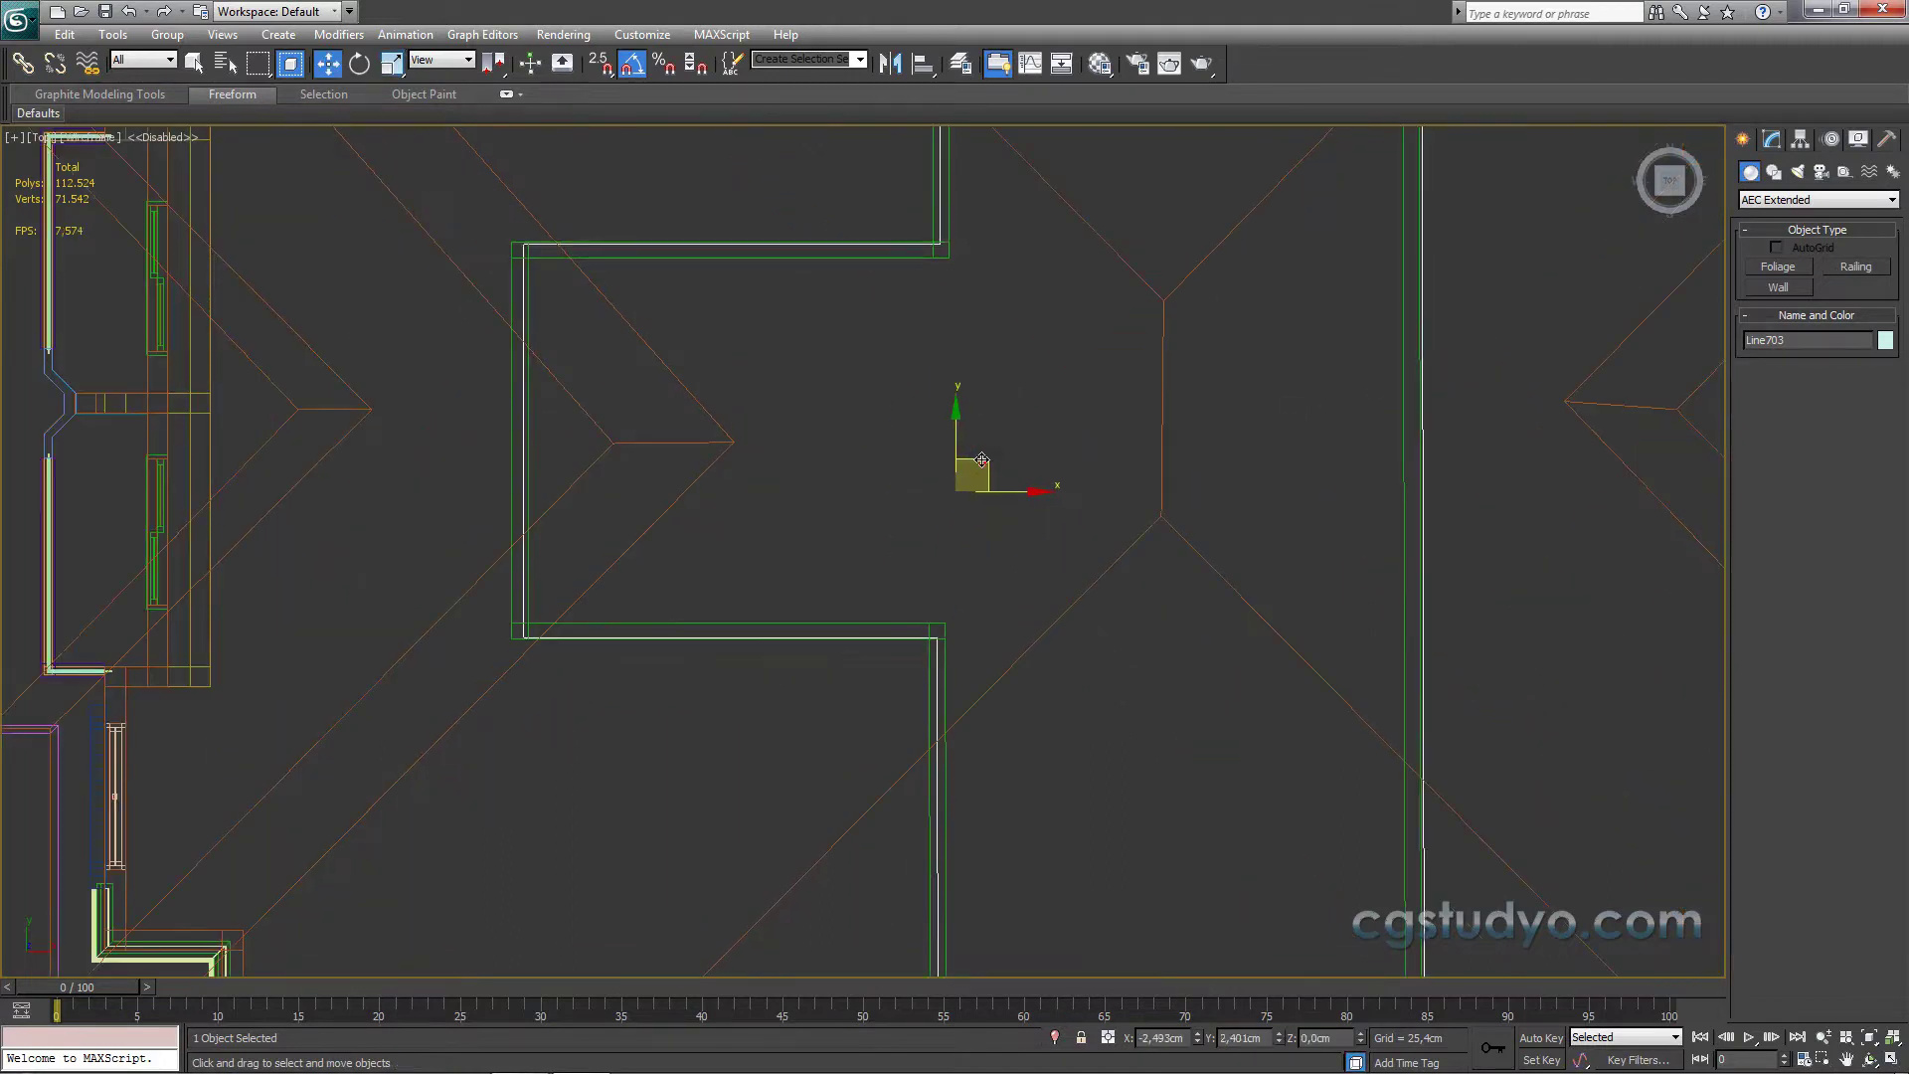
scroll(979, 459, down, 2)
scroll(1023, 514, down, 2)
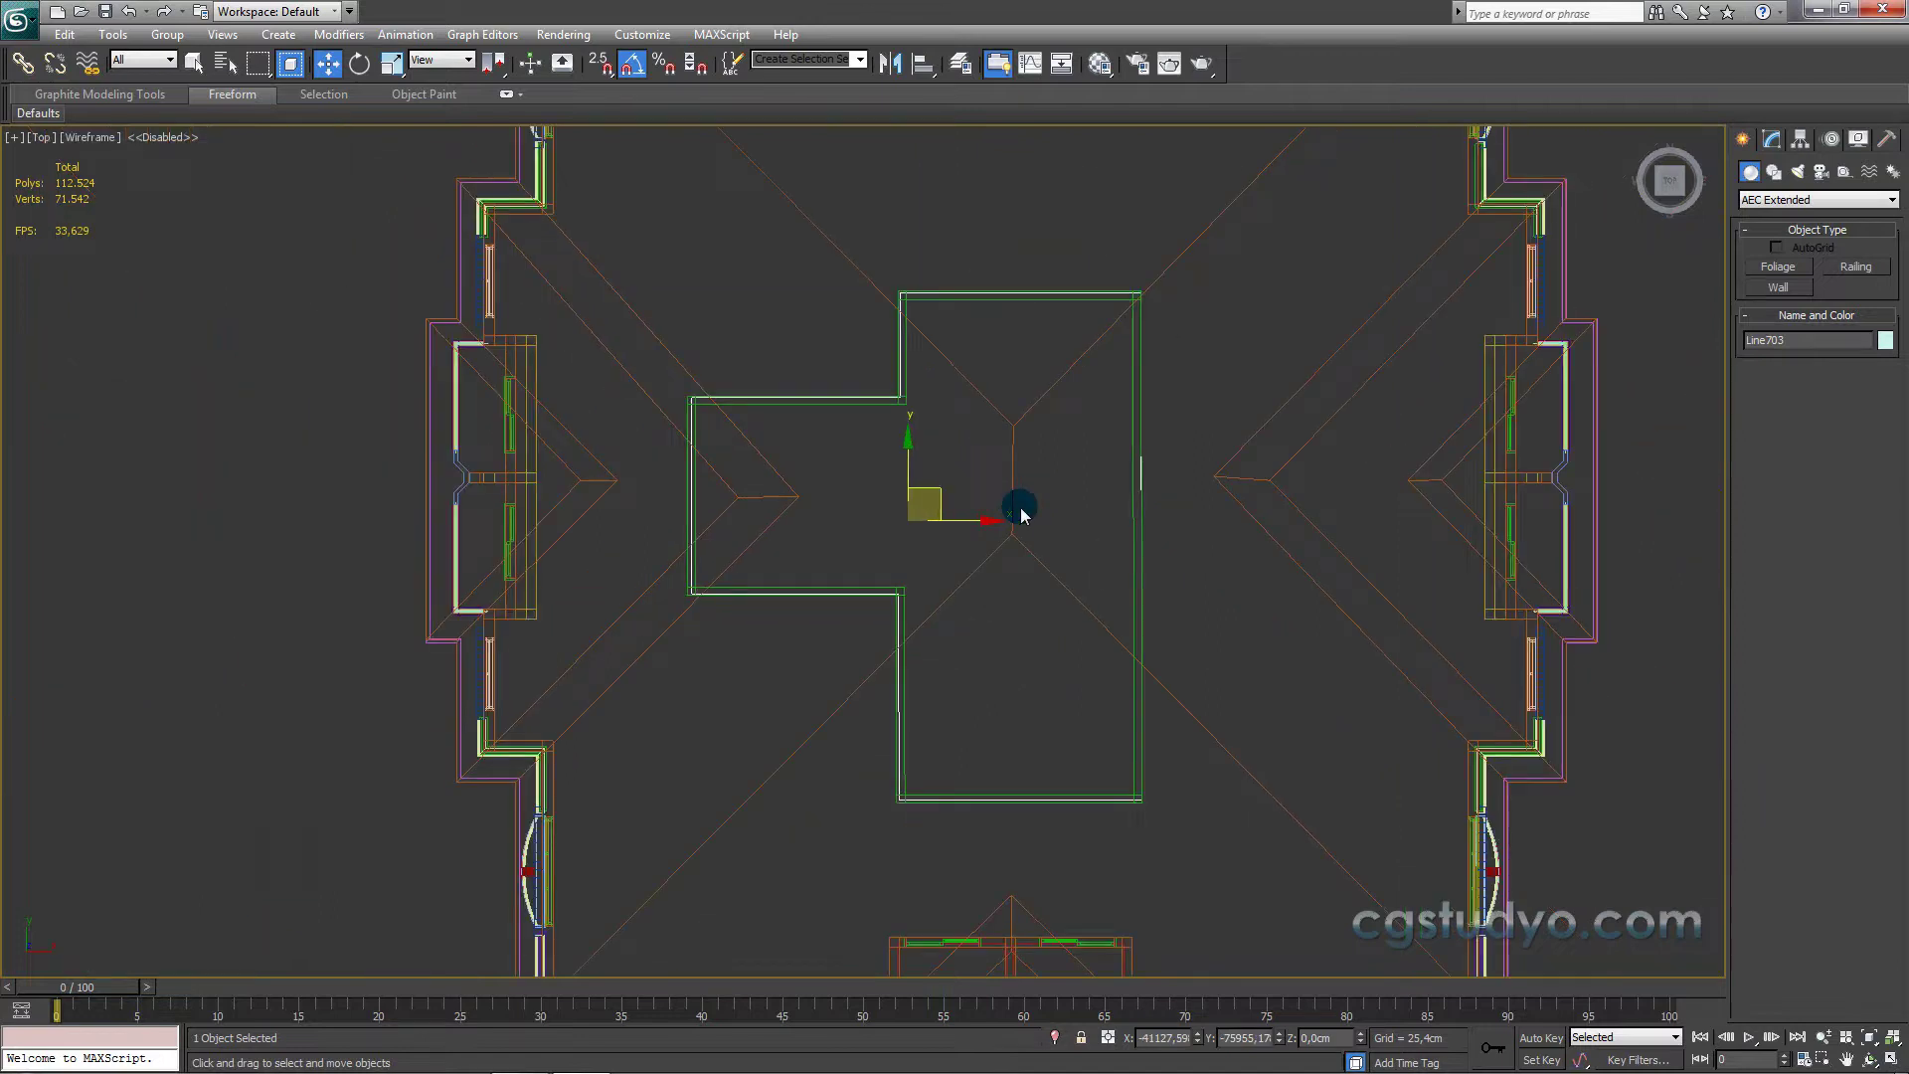
scroll(1018, 542, up, 2)
scroll(866, 452, up, 1)
scroll(981, 457, up, 2)
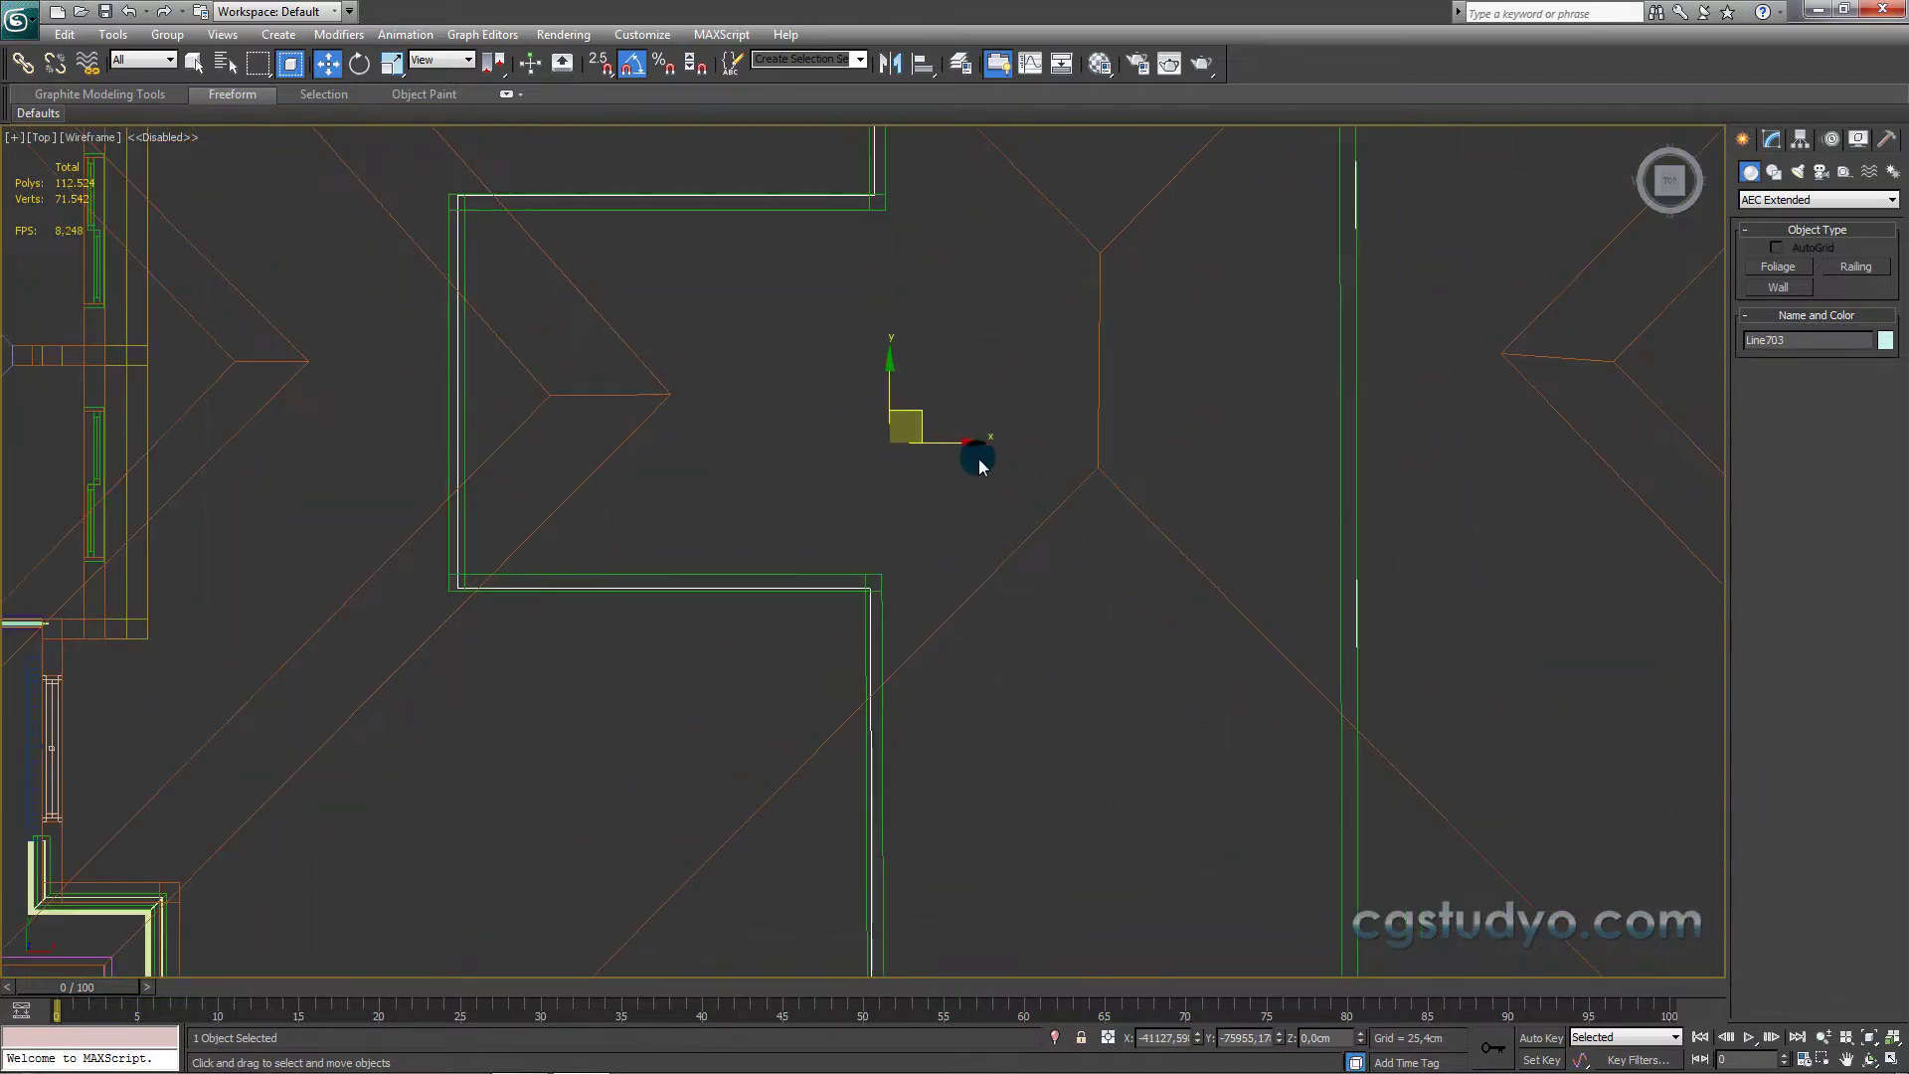
drag(955, 446, 953, 446)
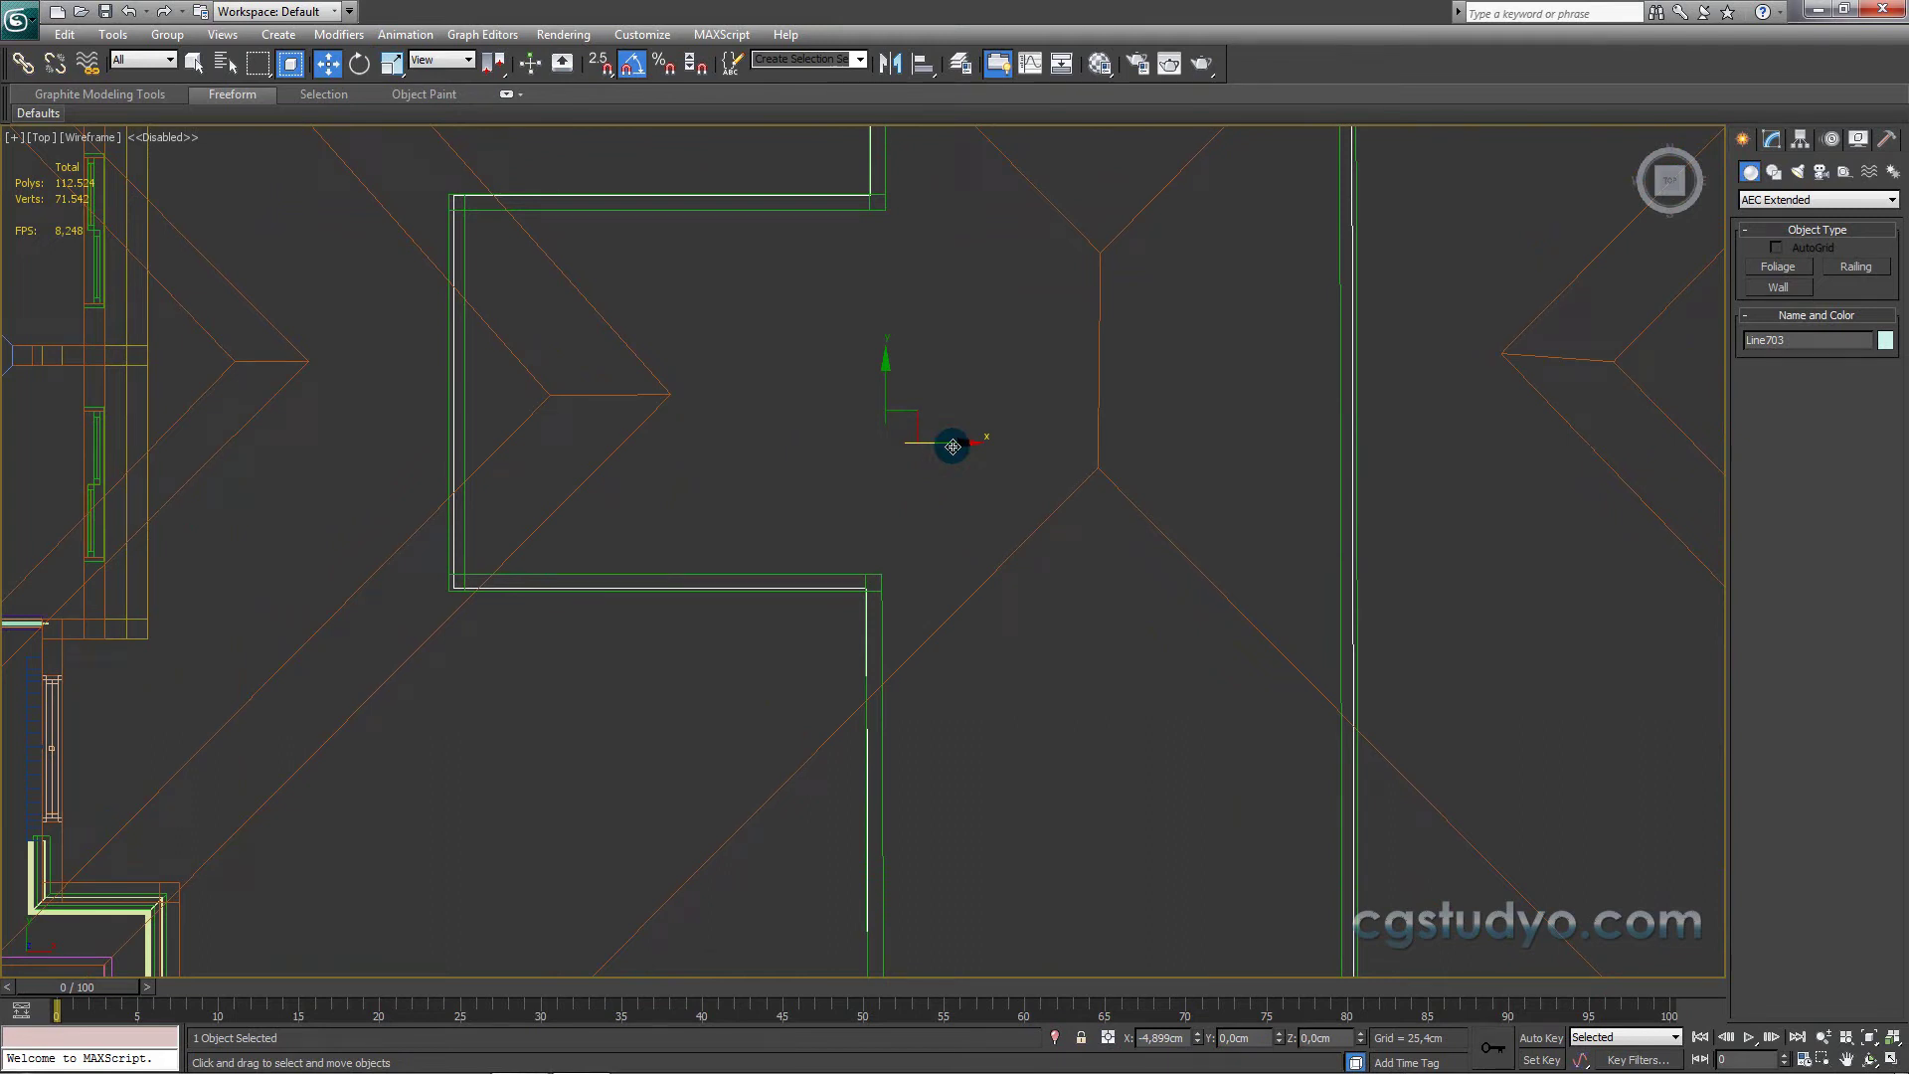
Step: Adjust the left-side vertices of the Line703 outline, then leave Vertex mode
scroll(953, 447, down, 3)
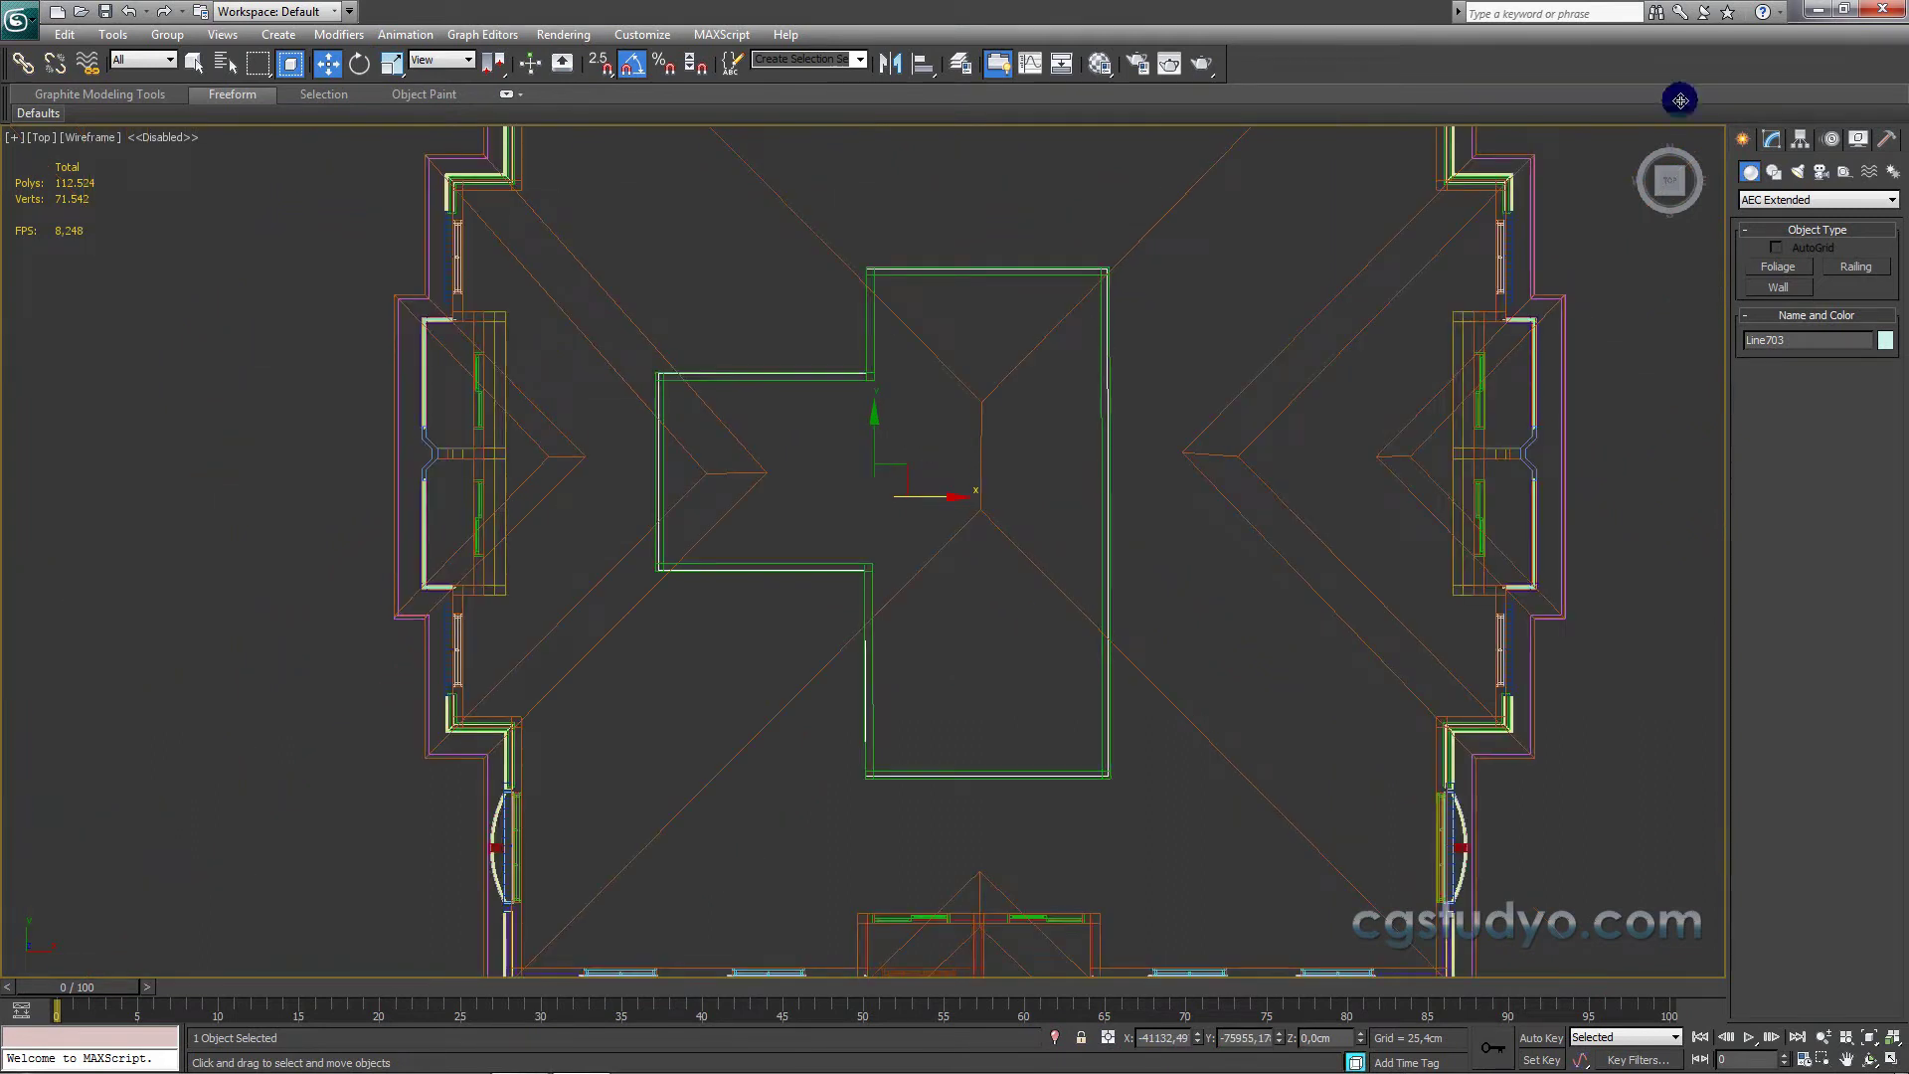
click(1772, 138)
click(1782, 253)
click(844, 418)
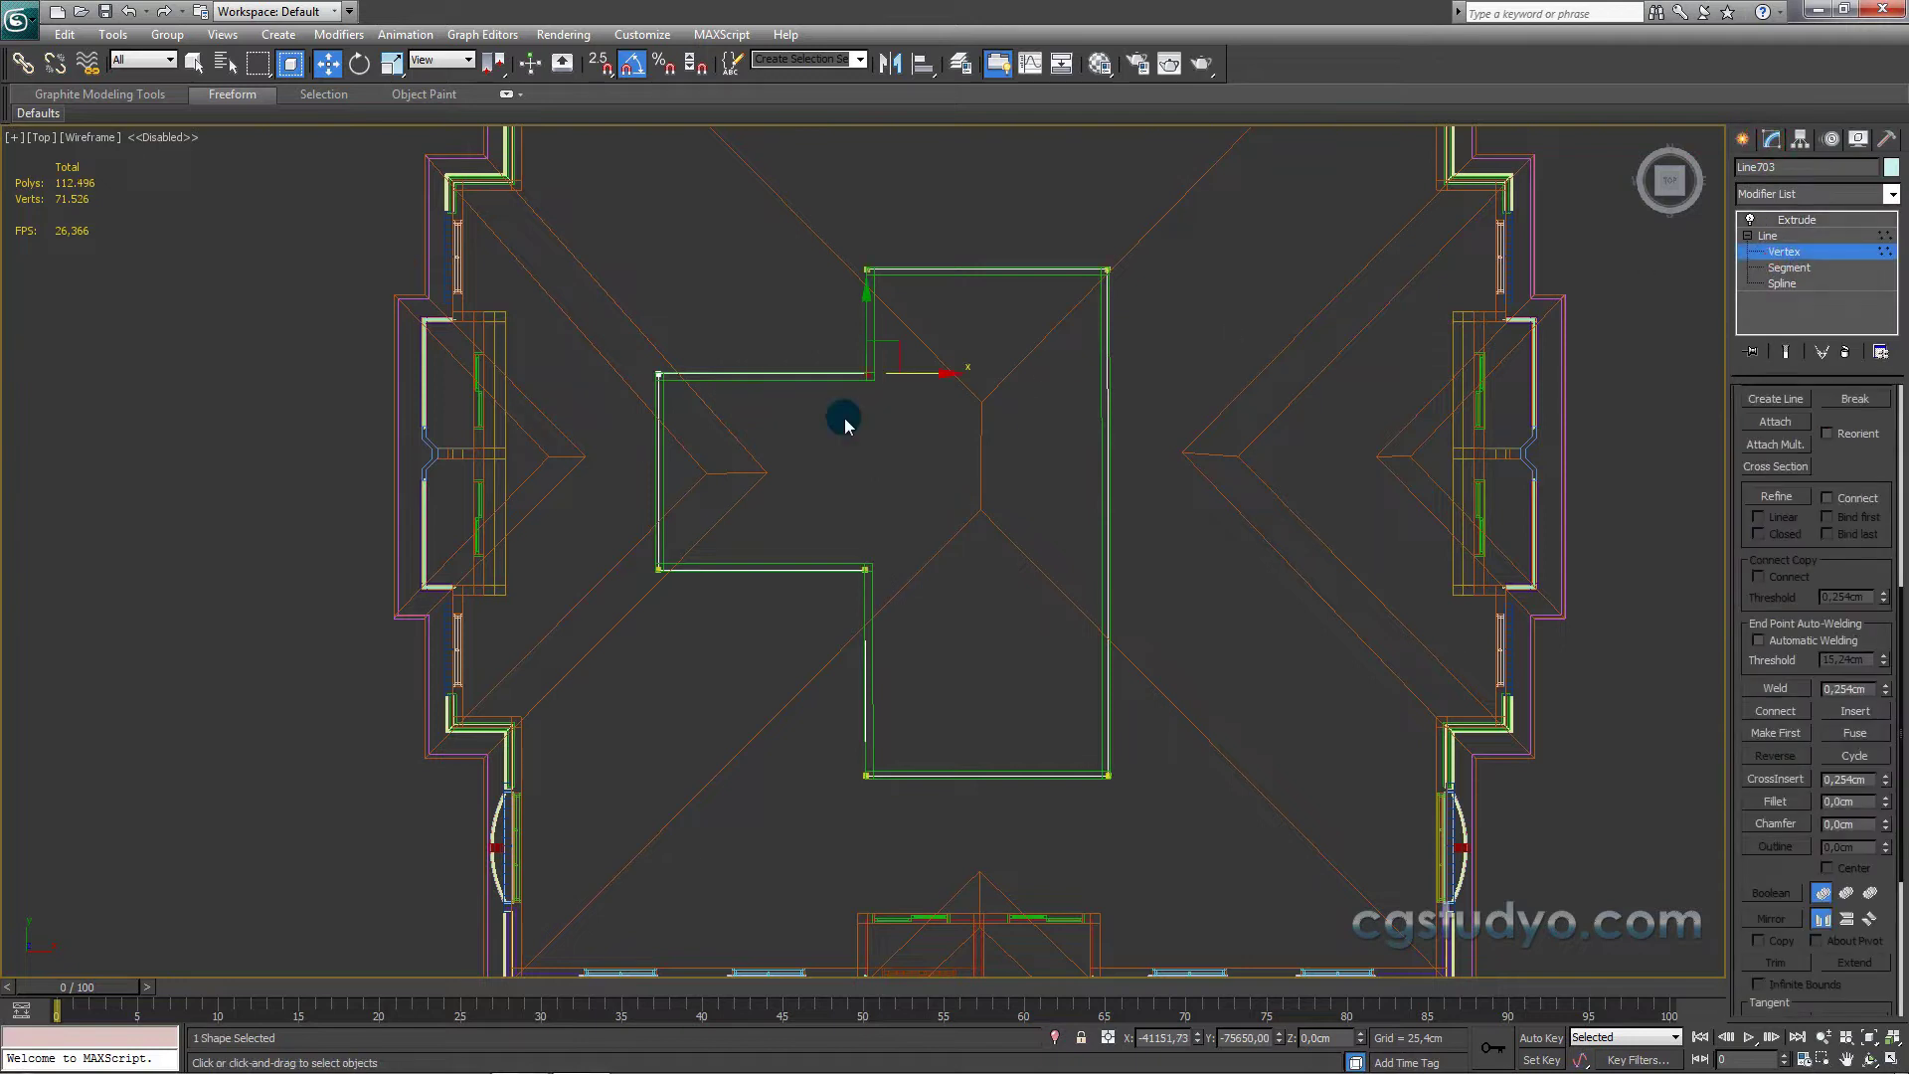
drag(642, 846, 647, 845)
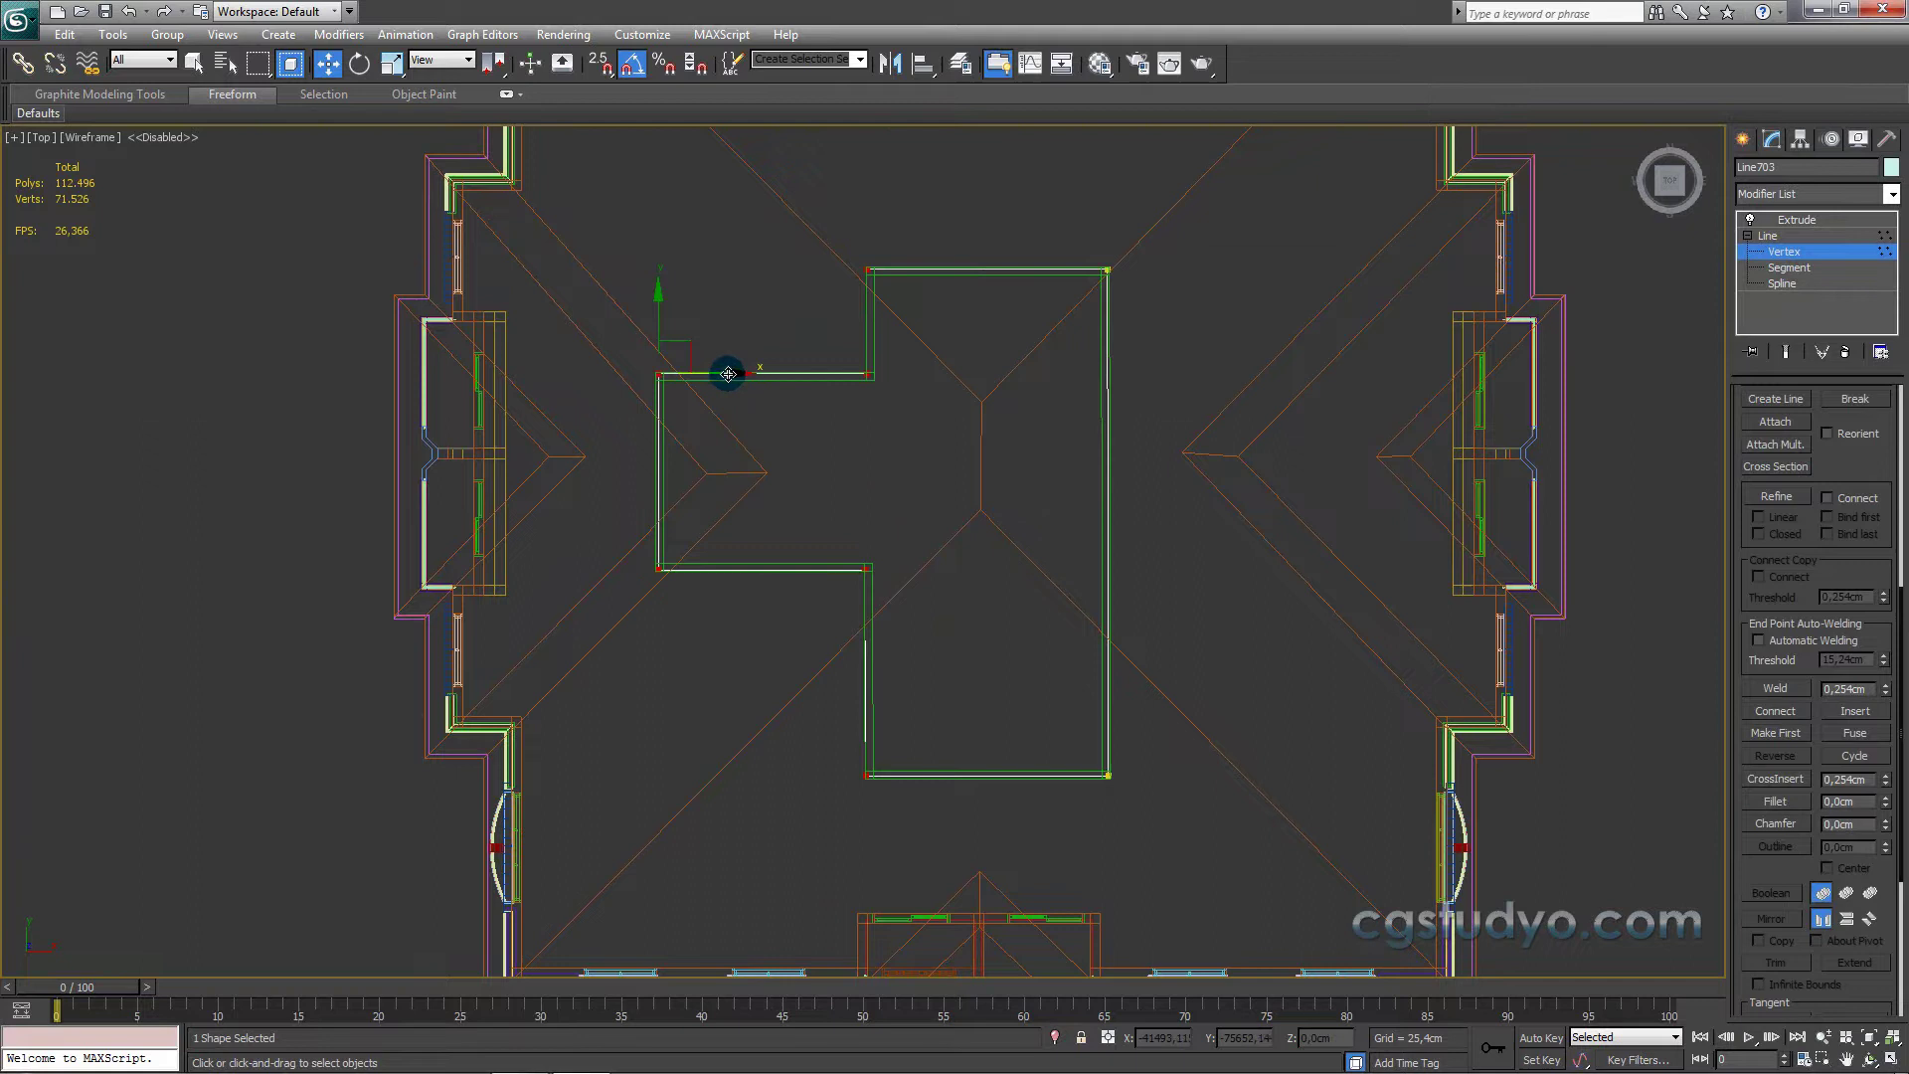
drag(728, 374, 729, 374)
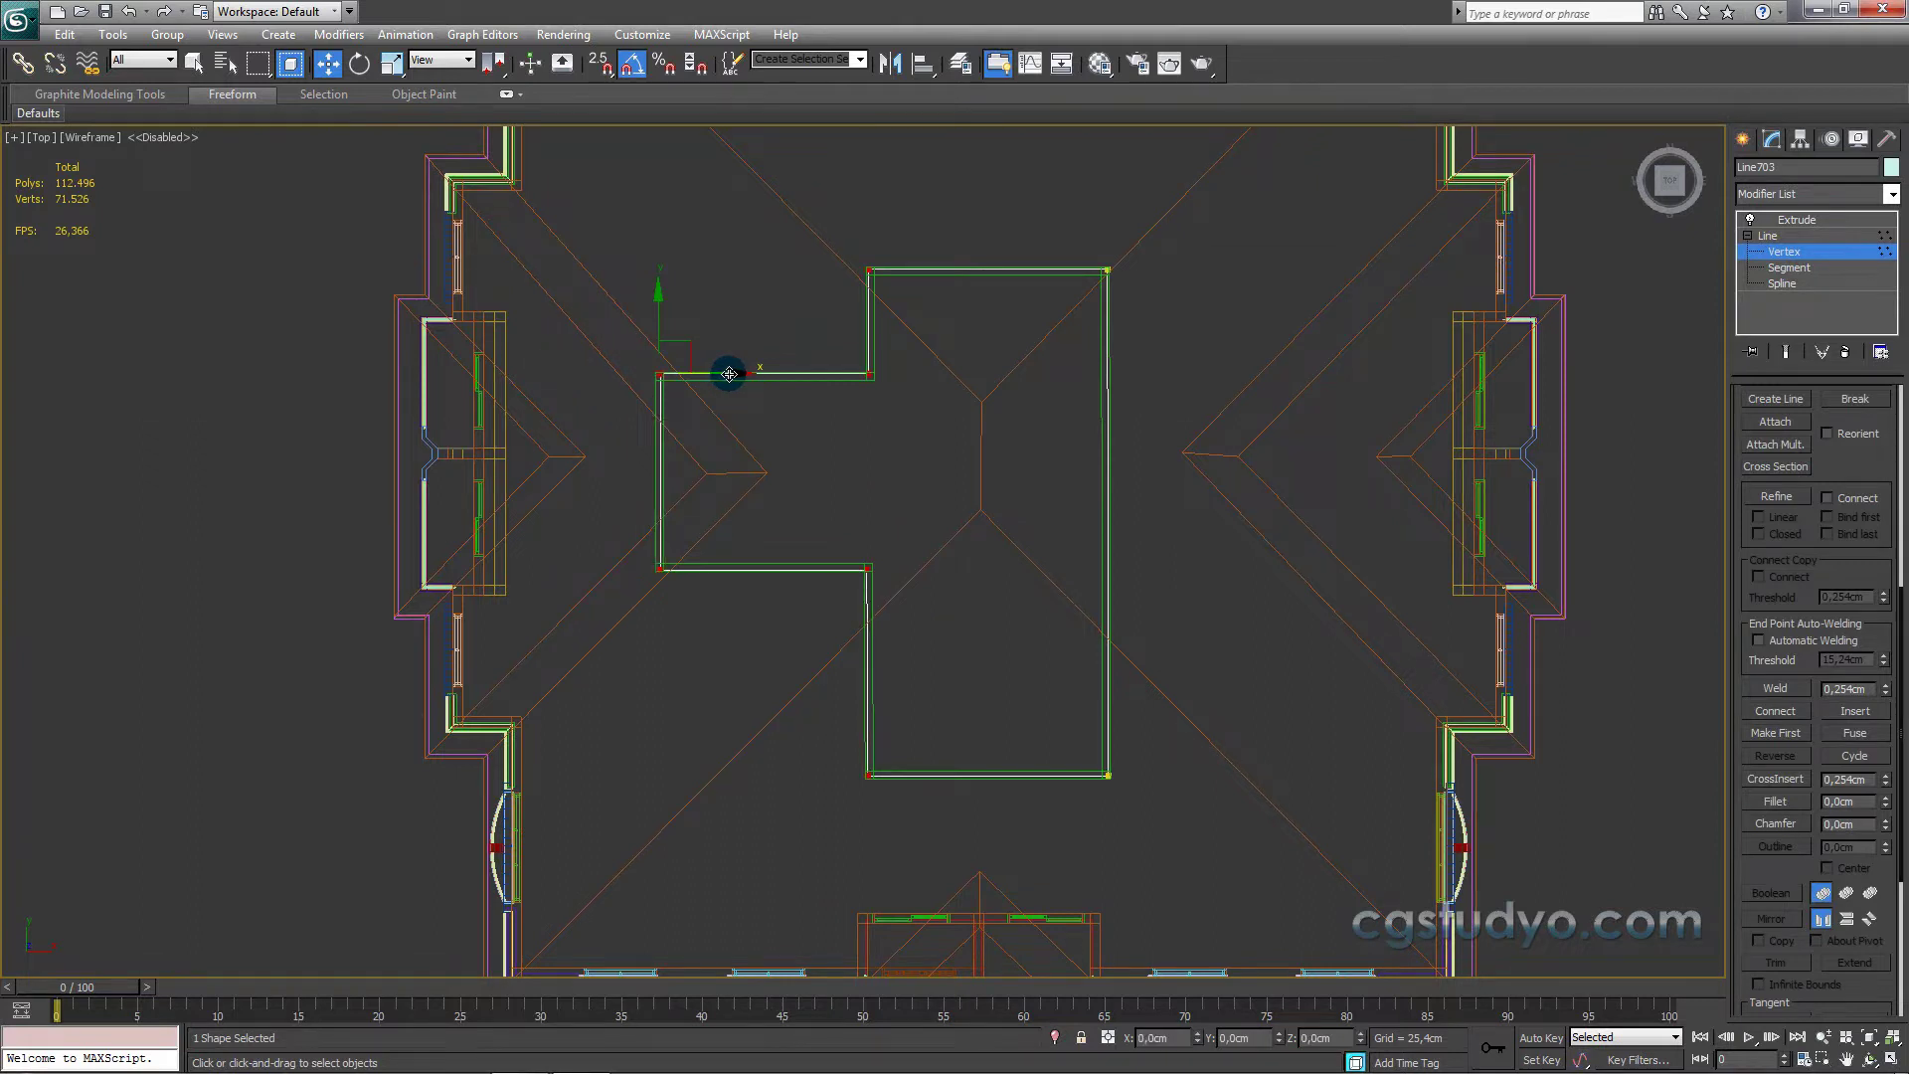
middle_drag(1088, 515, 1020, 462)
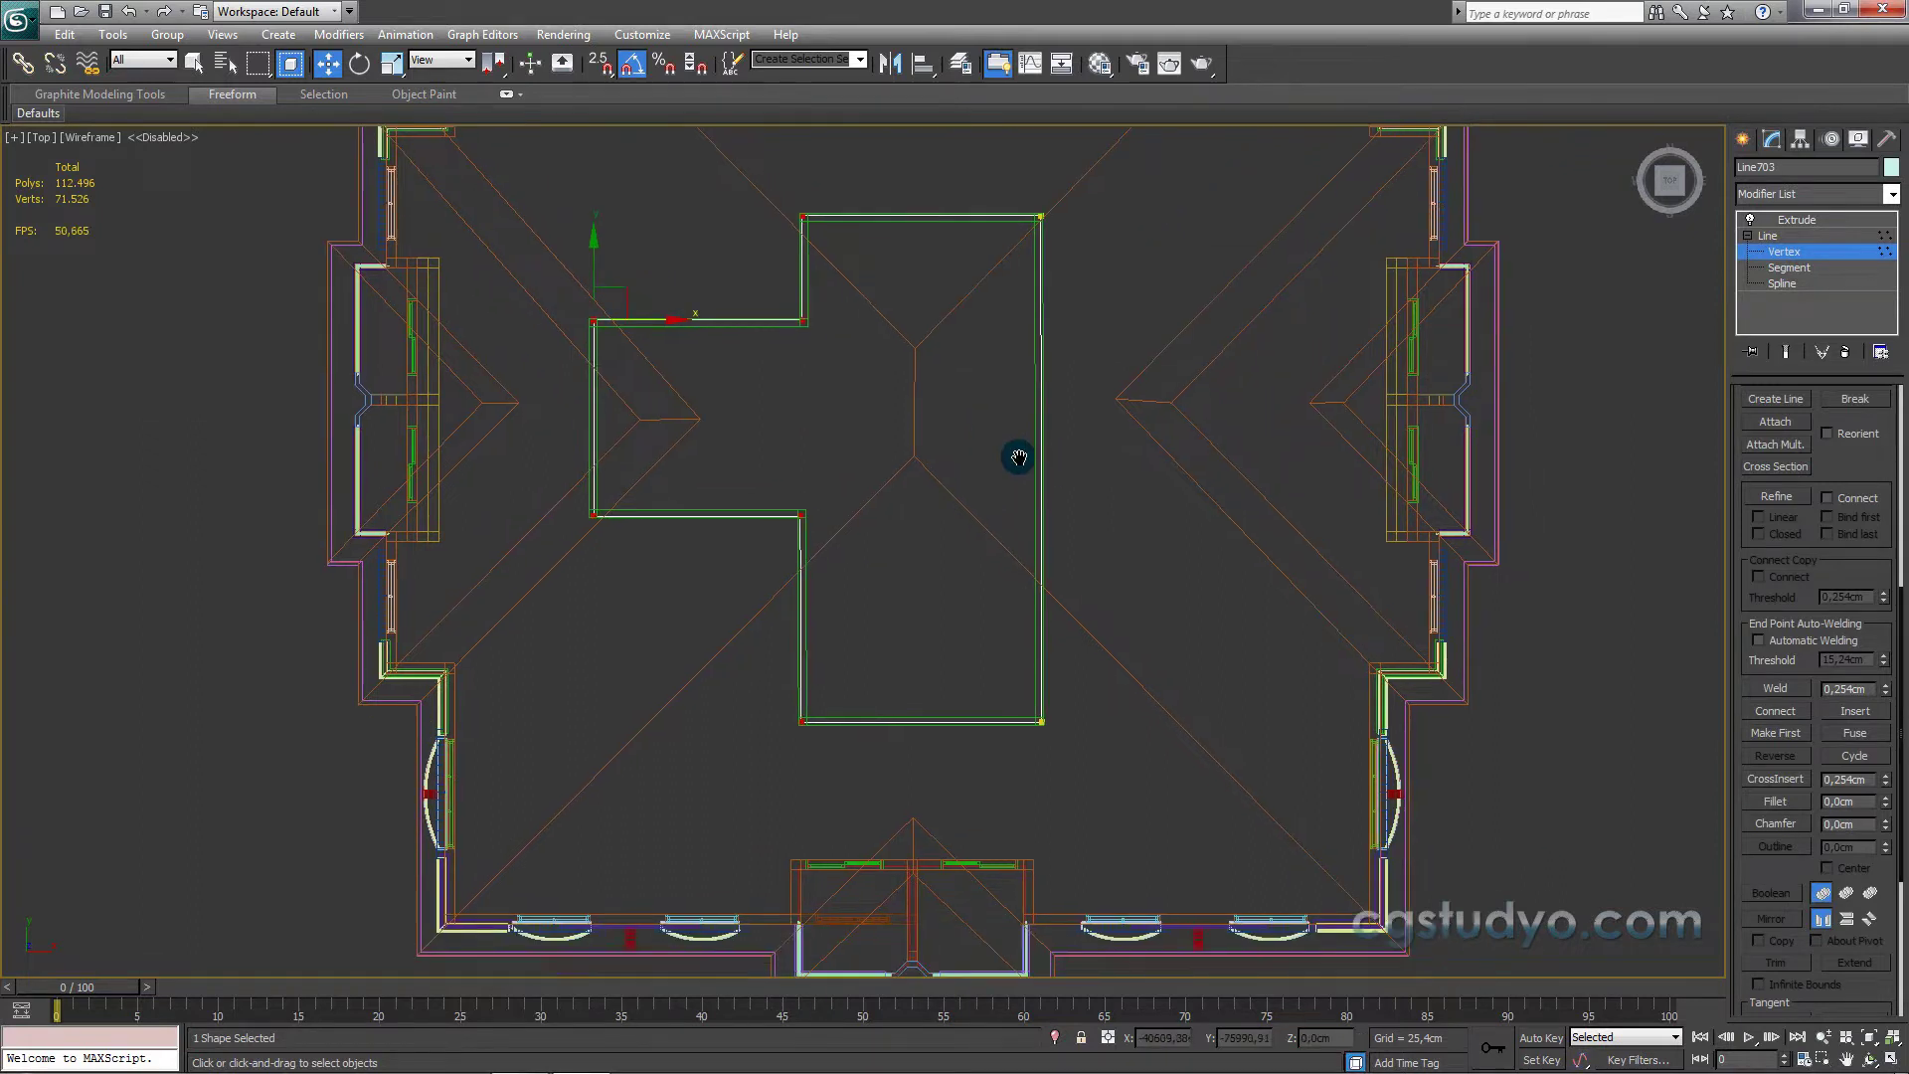
click(1743, 139)
Step: Orbit to a shaded 3D view and raise the slab to about 2520 cm Z
mouse_move(1186, 644)
alt+middle_down()
mouse_move(1027, 498)
mouse_move(874, 780)
mouse_move(939, 639)
alt+middle_up()
key(F3)
scroll(939, 640, down, 4)
drag(821, 449, 767, 149)
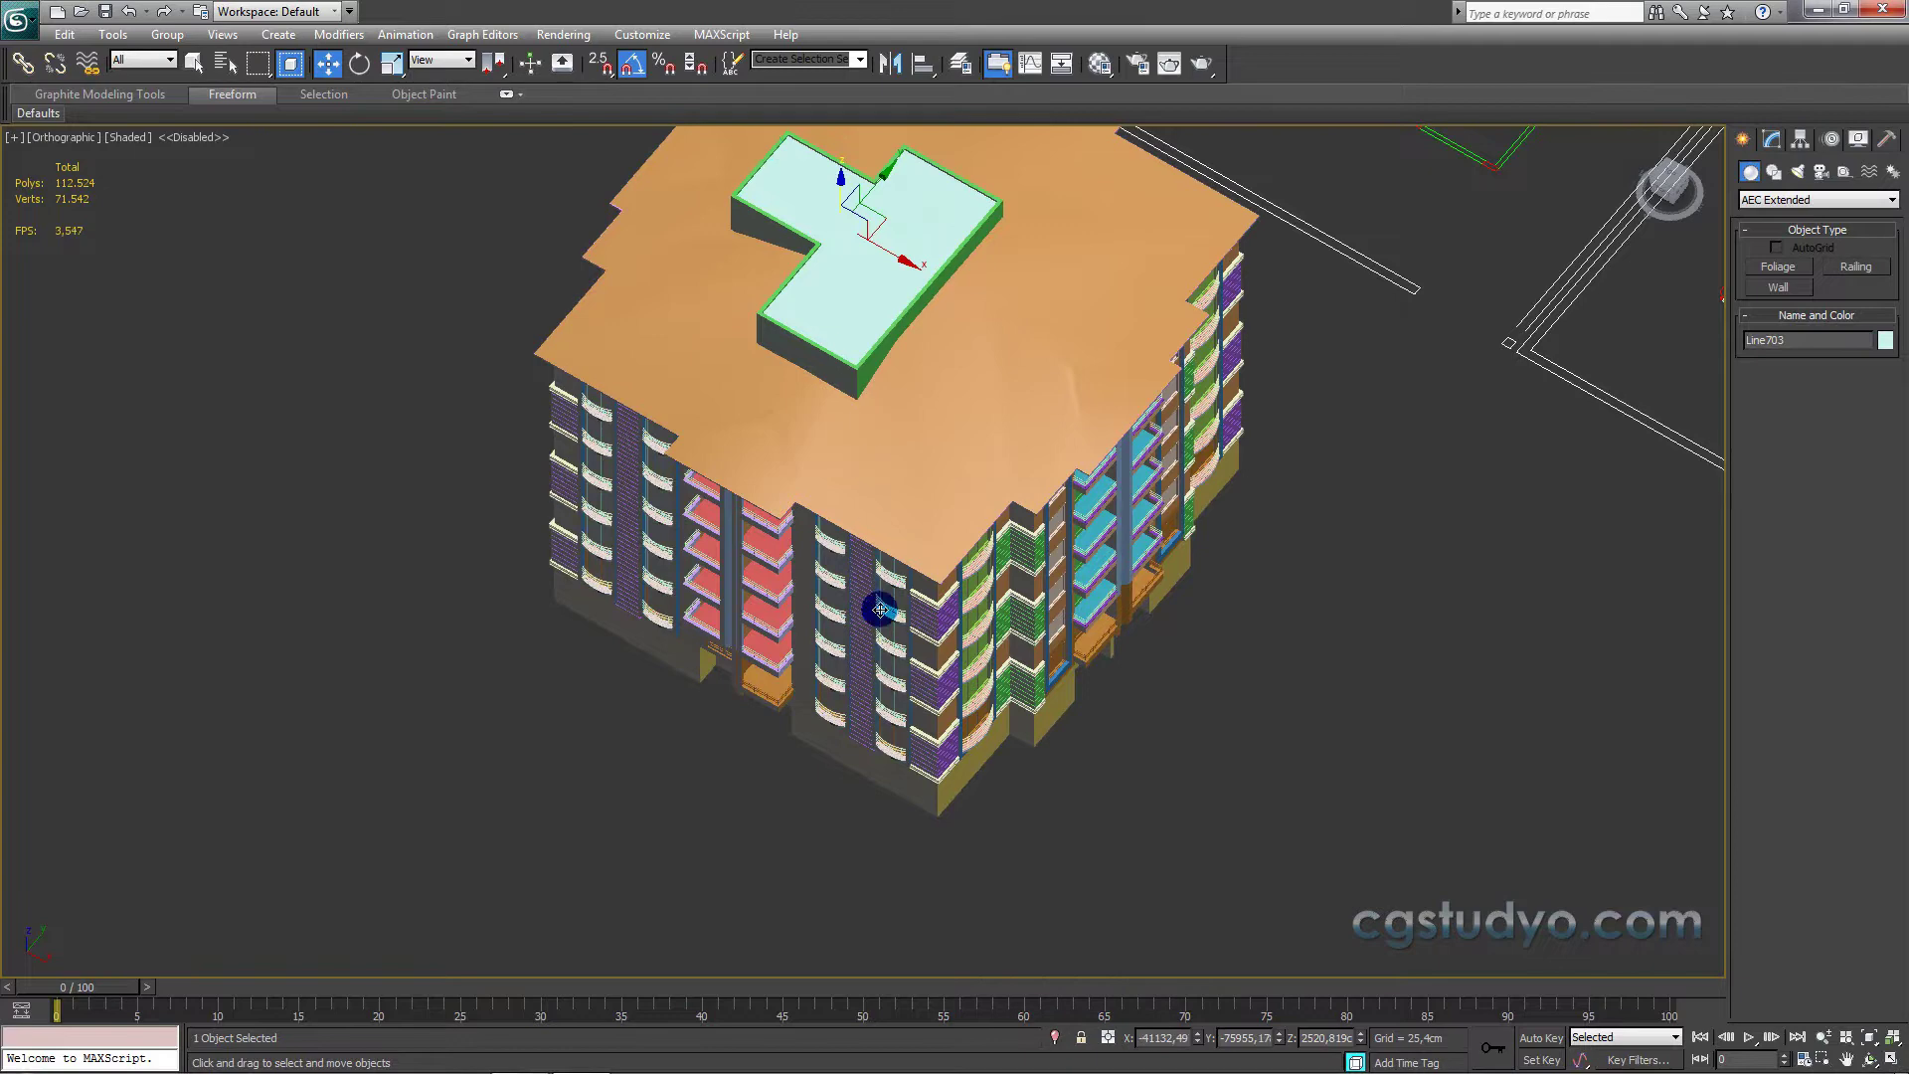
Step: Select the green enclosure walls Wall107 and lift them above the slab
middle_drag(873, 617, 802, 883)
scroll(841, 686, down, 2)
scroll(695, 500, down, 2)
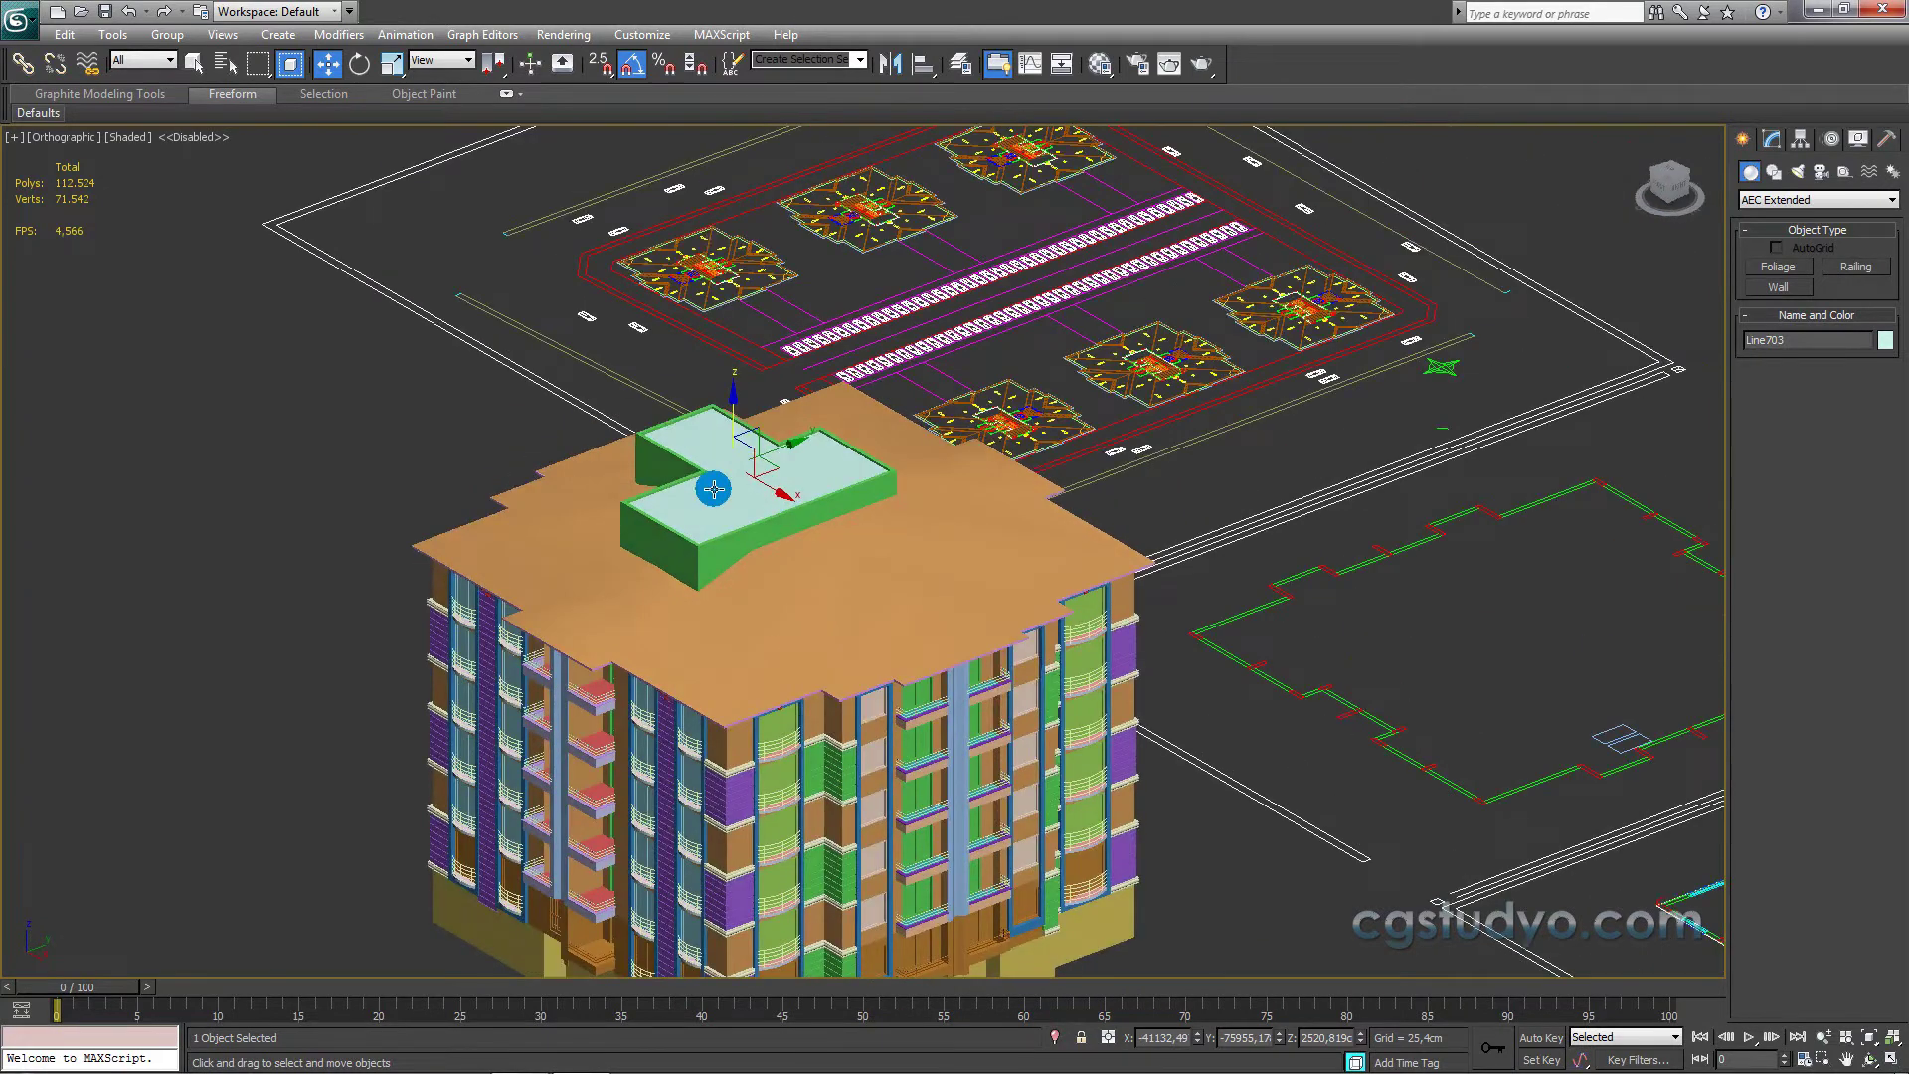
scroll(759, 546, up, 5)
scroll(863, 626, up, 2)
scroll(863, 626, up, 2)
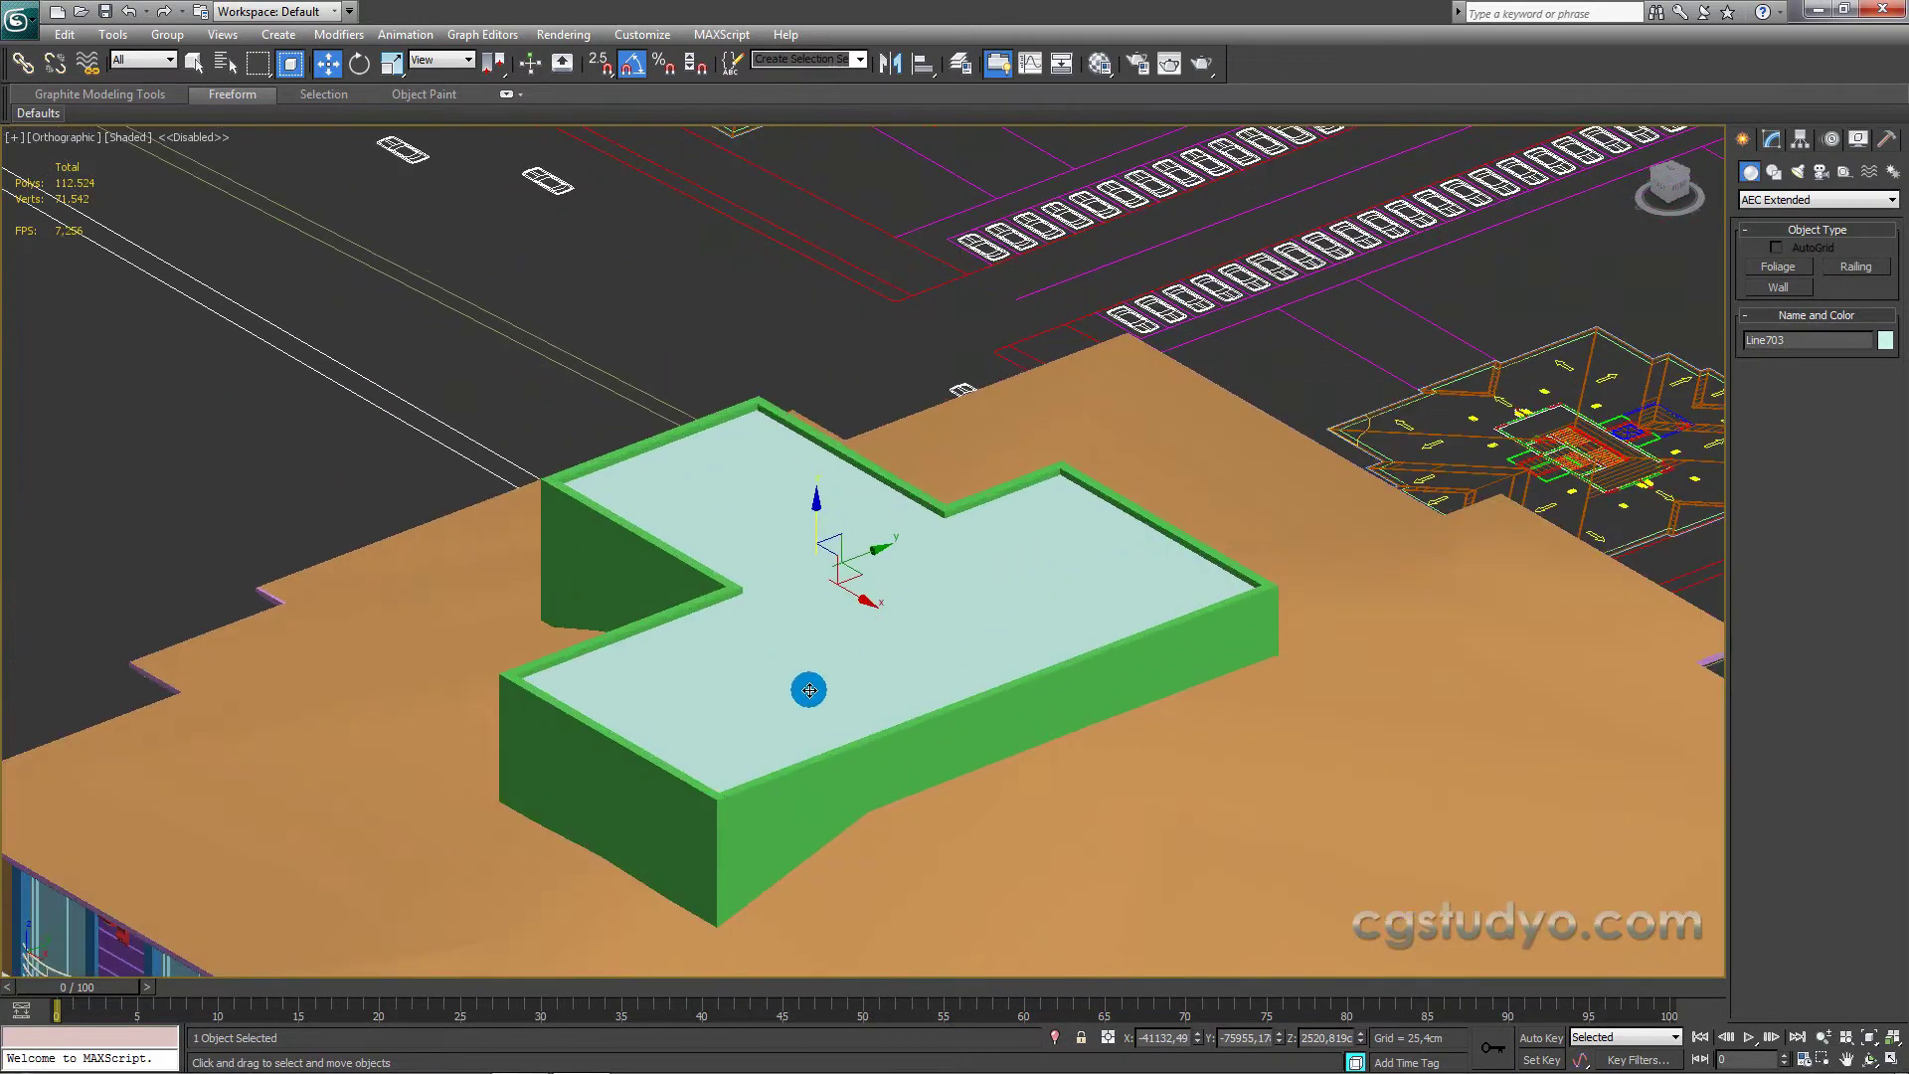
click(796, 802)
drag(815, 664, 801, 612)
Step: Lower Wall107 by about 15.875 cm so it rests on the slab
scroll(804, 615, down, 2)
key(t)
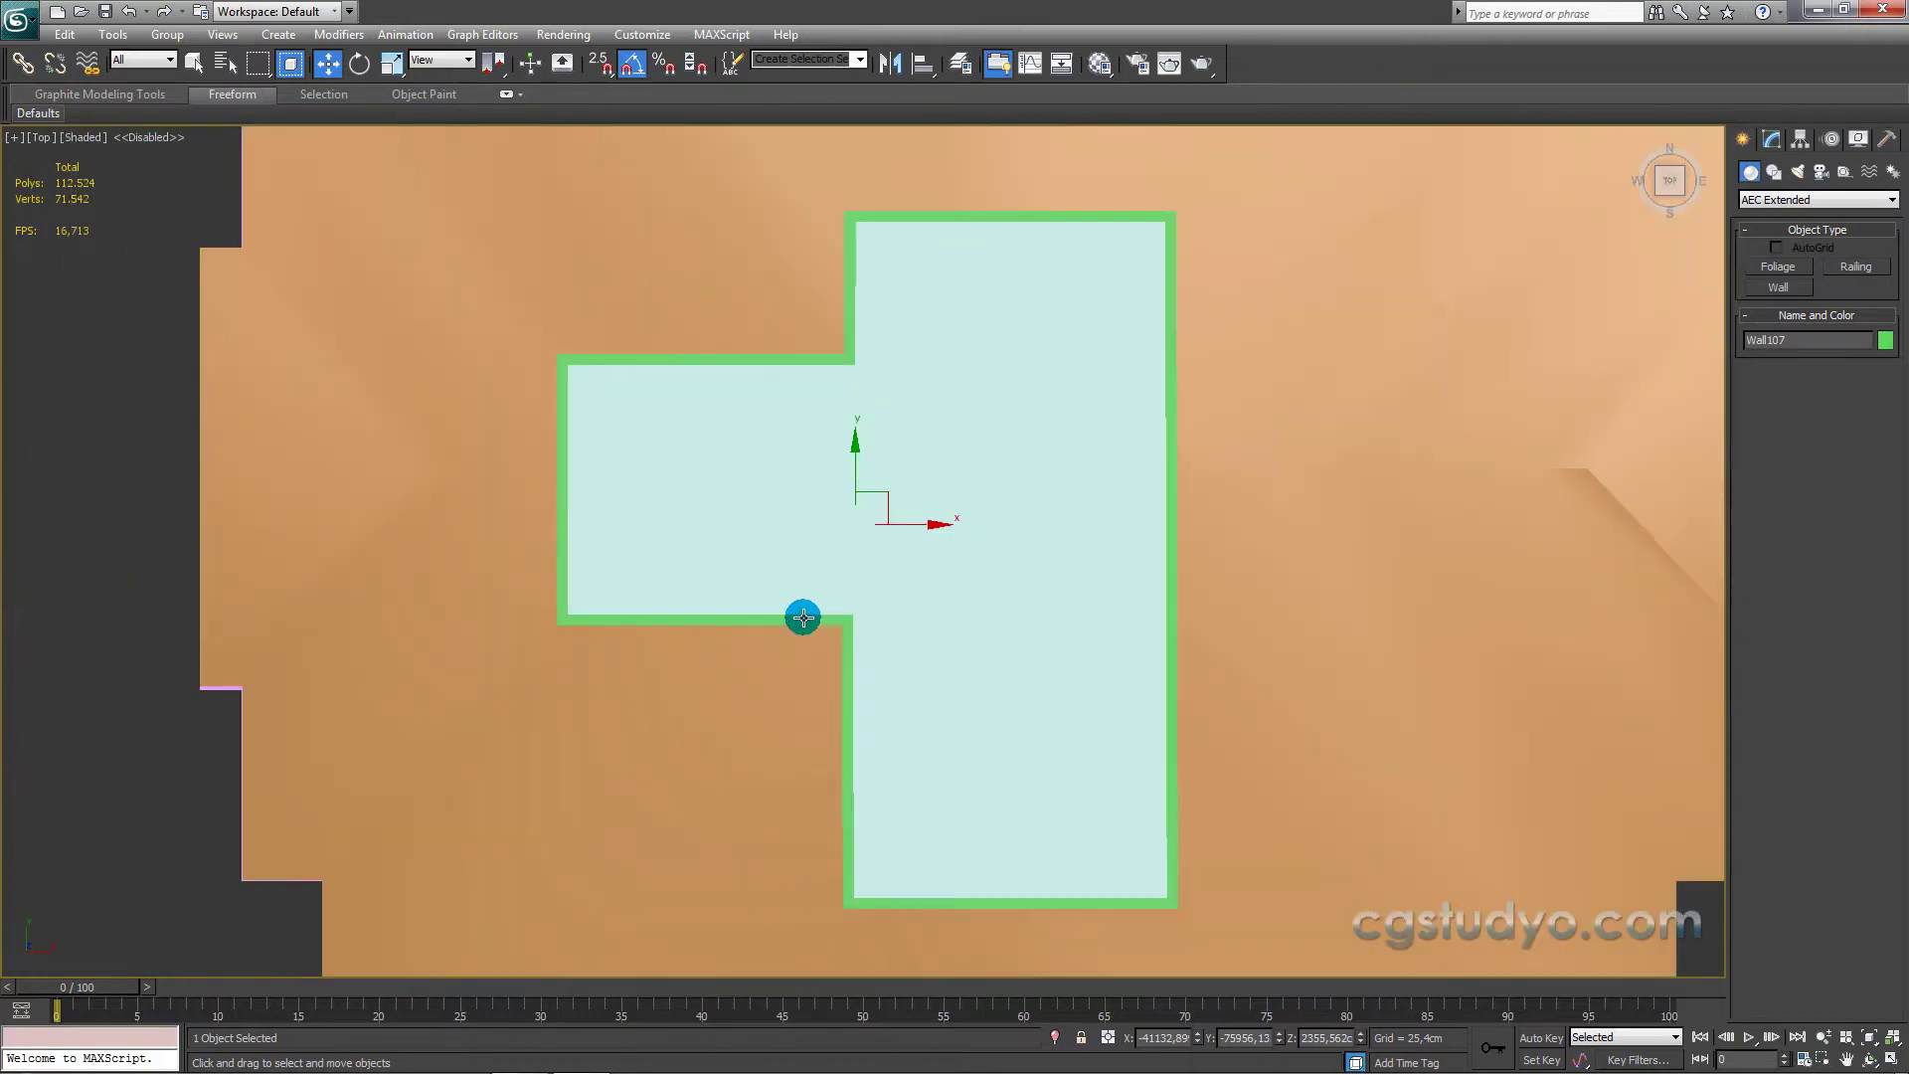
scroll(797, 618, down, 8)
alt+middle_drag(886, 626, 874, 545)
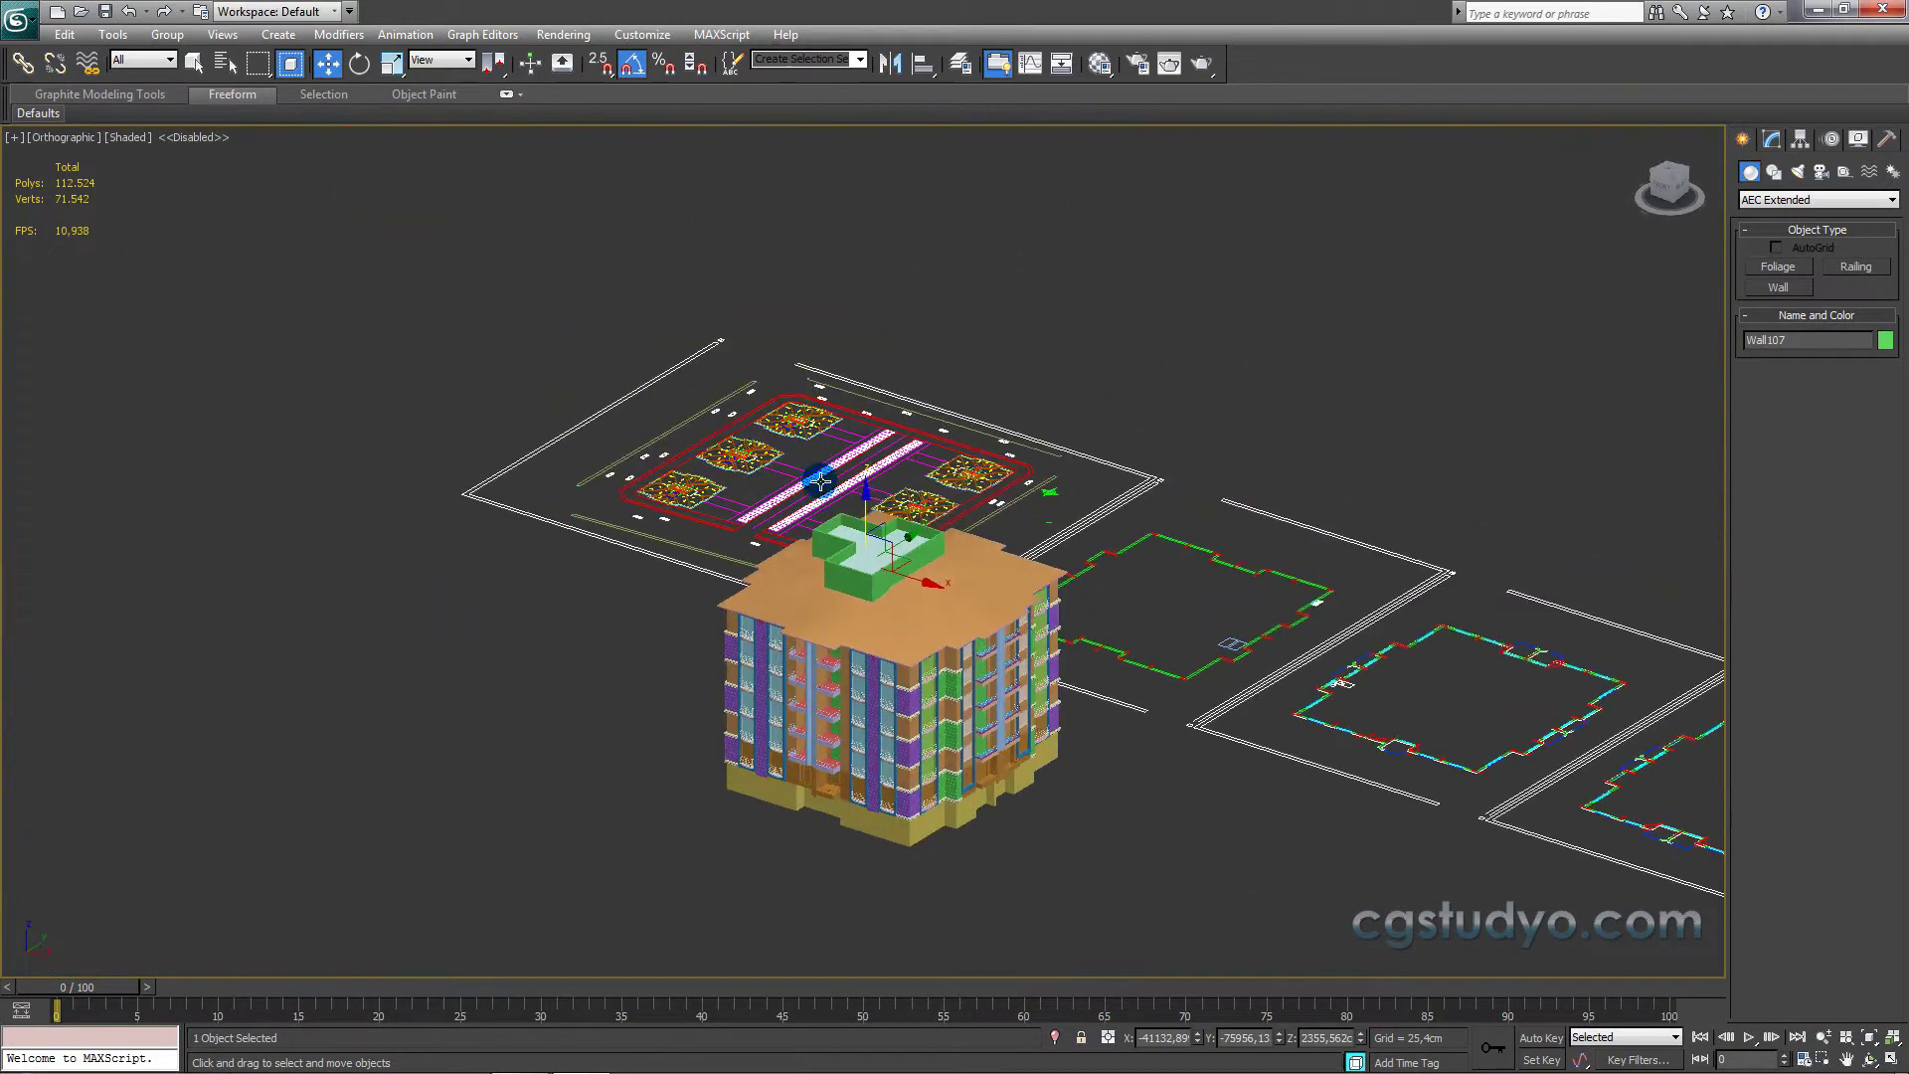
scroll(874, 545, up, 3)
scroll(874, 545, up, 3)
scroll(907, 562, up, 4)
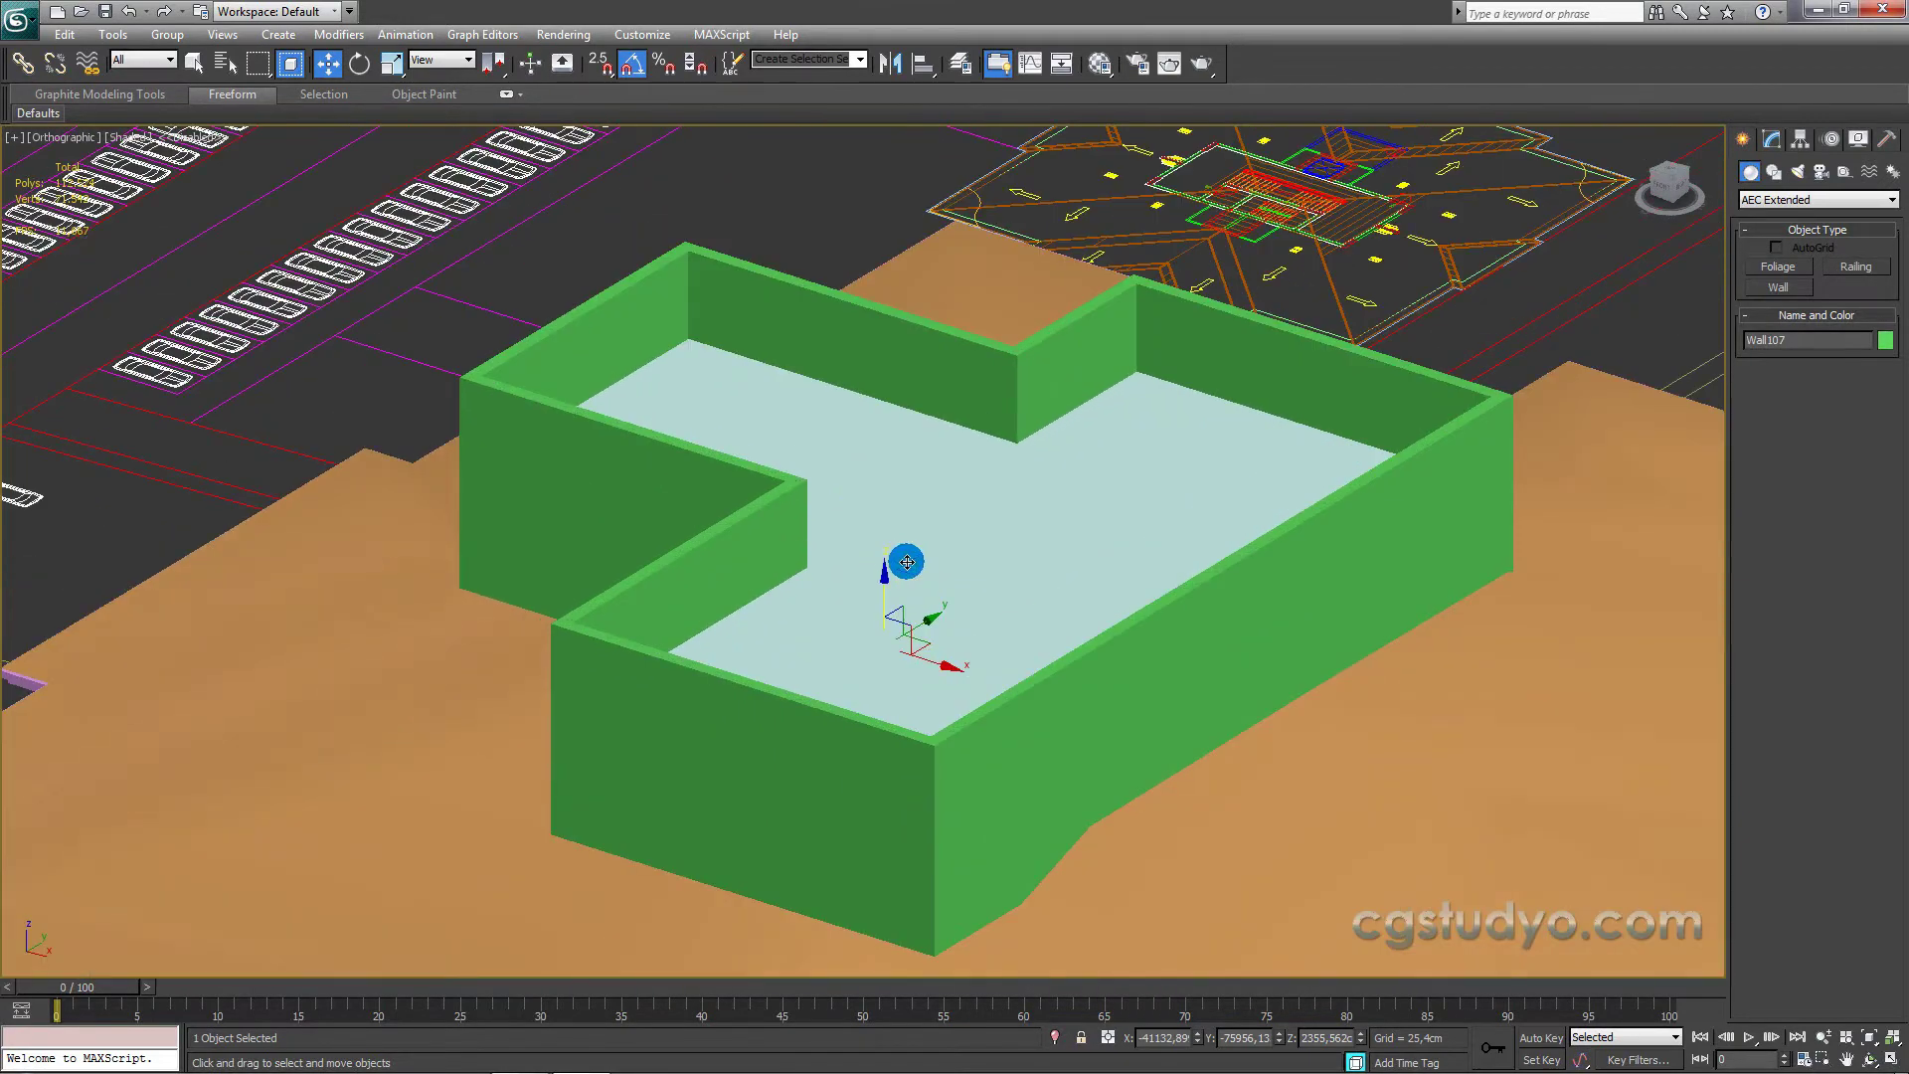
drag(885, 581, 887, 608)
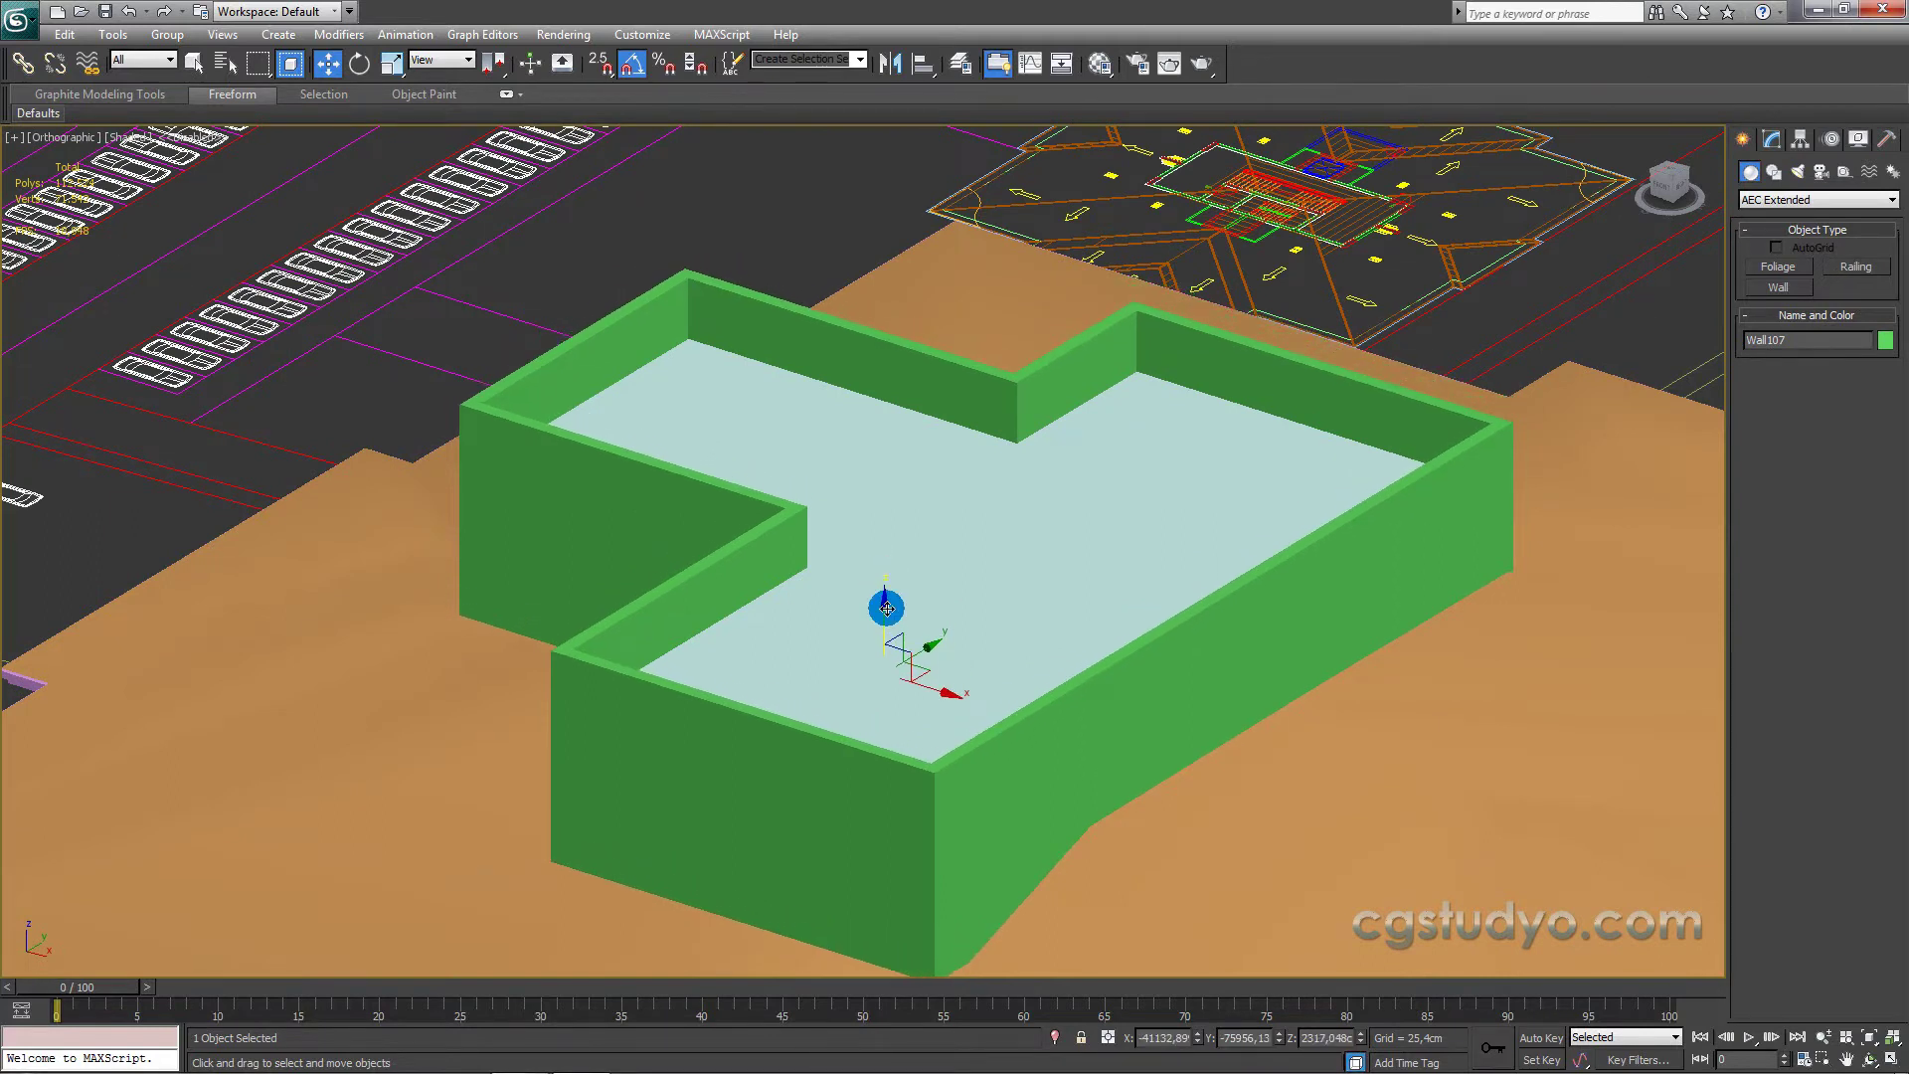
Step: Review the slab's Extrude settings, then reselect the green walls
scroll(887, 607, down, 6)
click(1772, 140)
click(1770, 217)
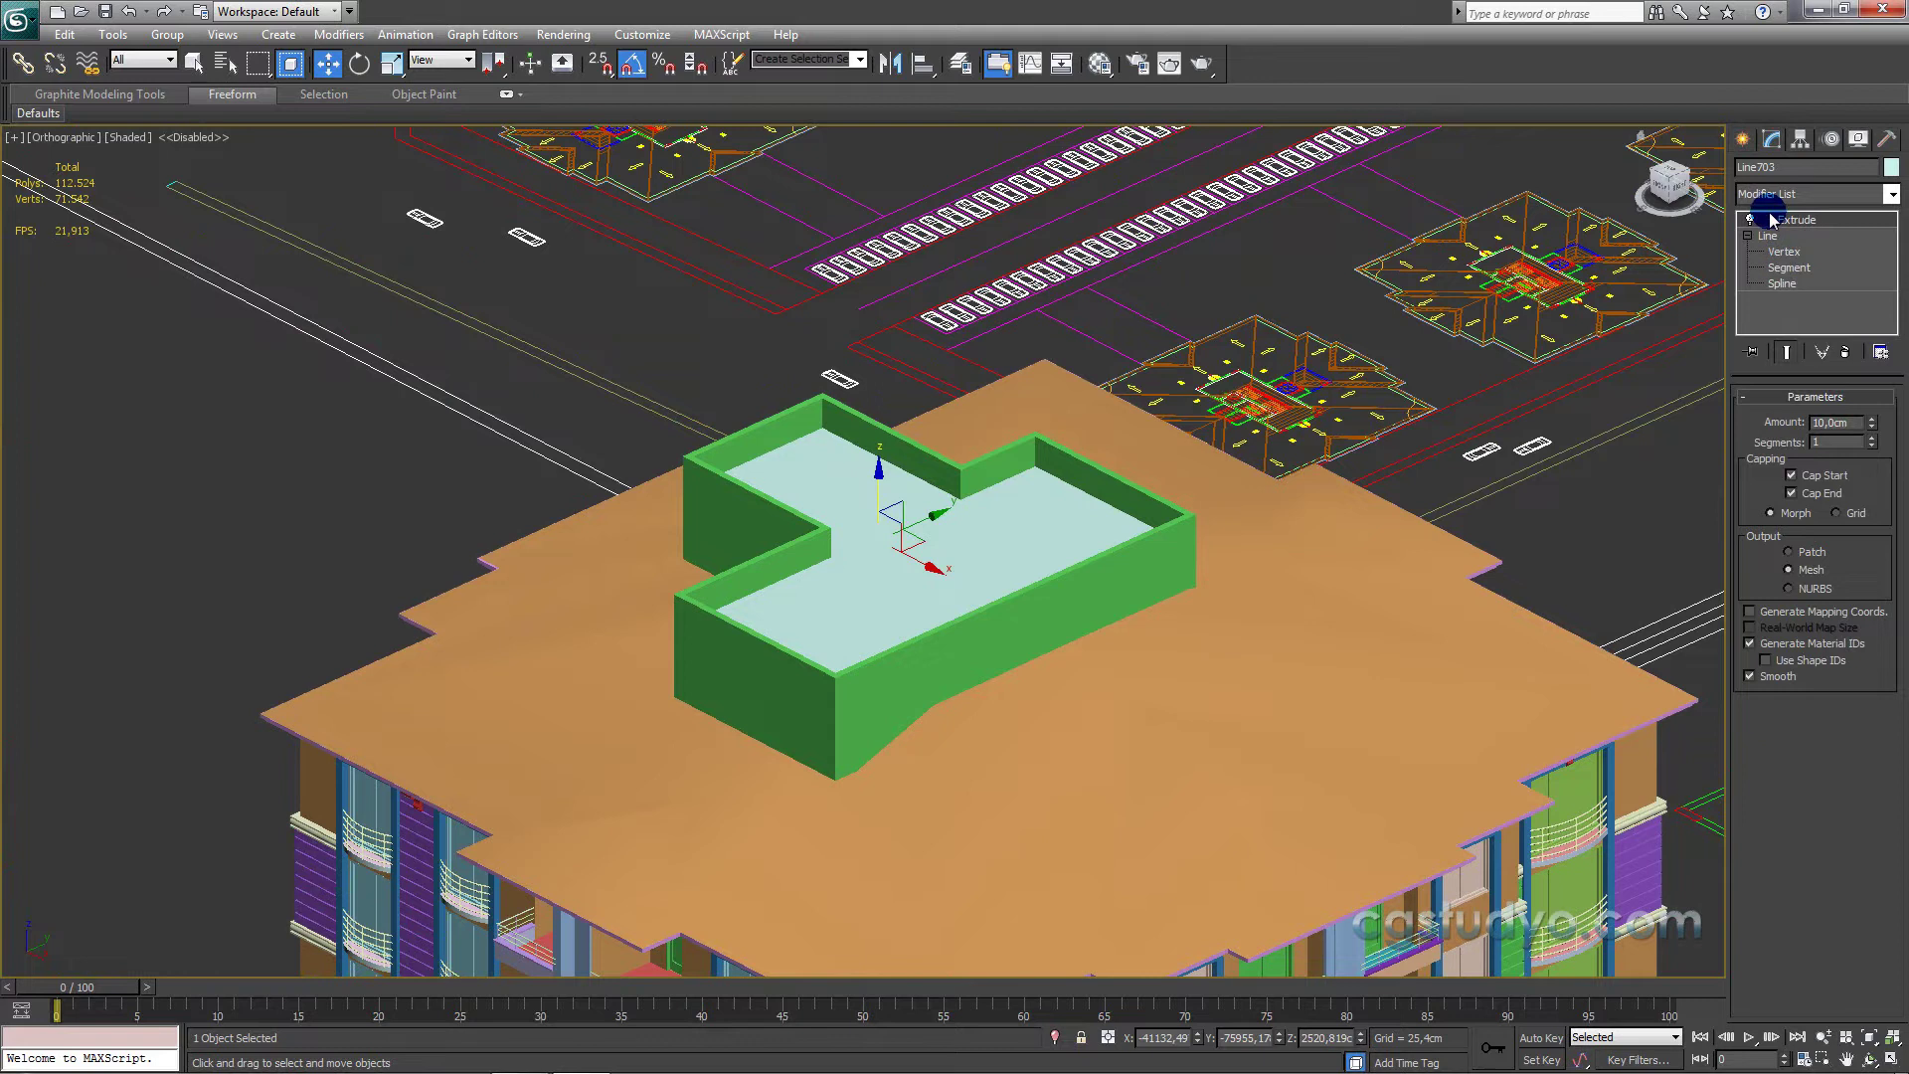
click(1040, 619)
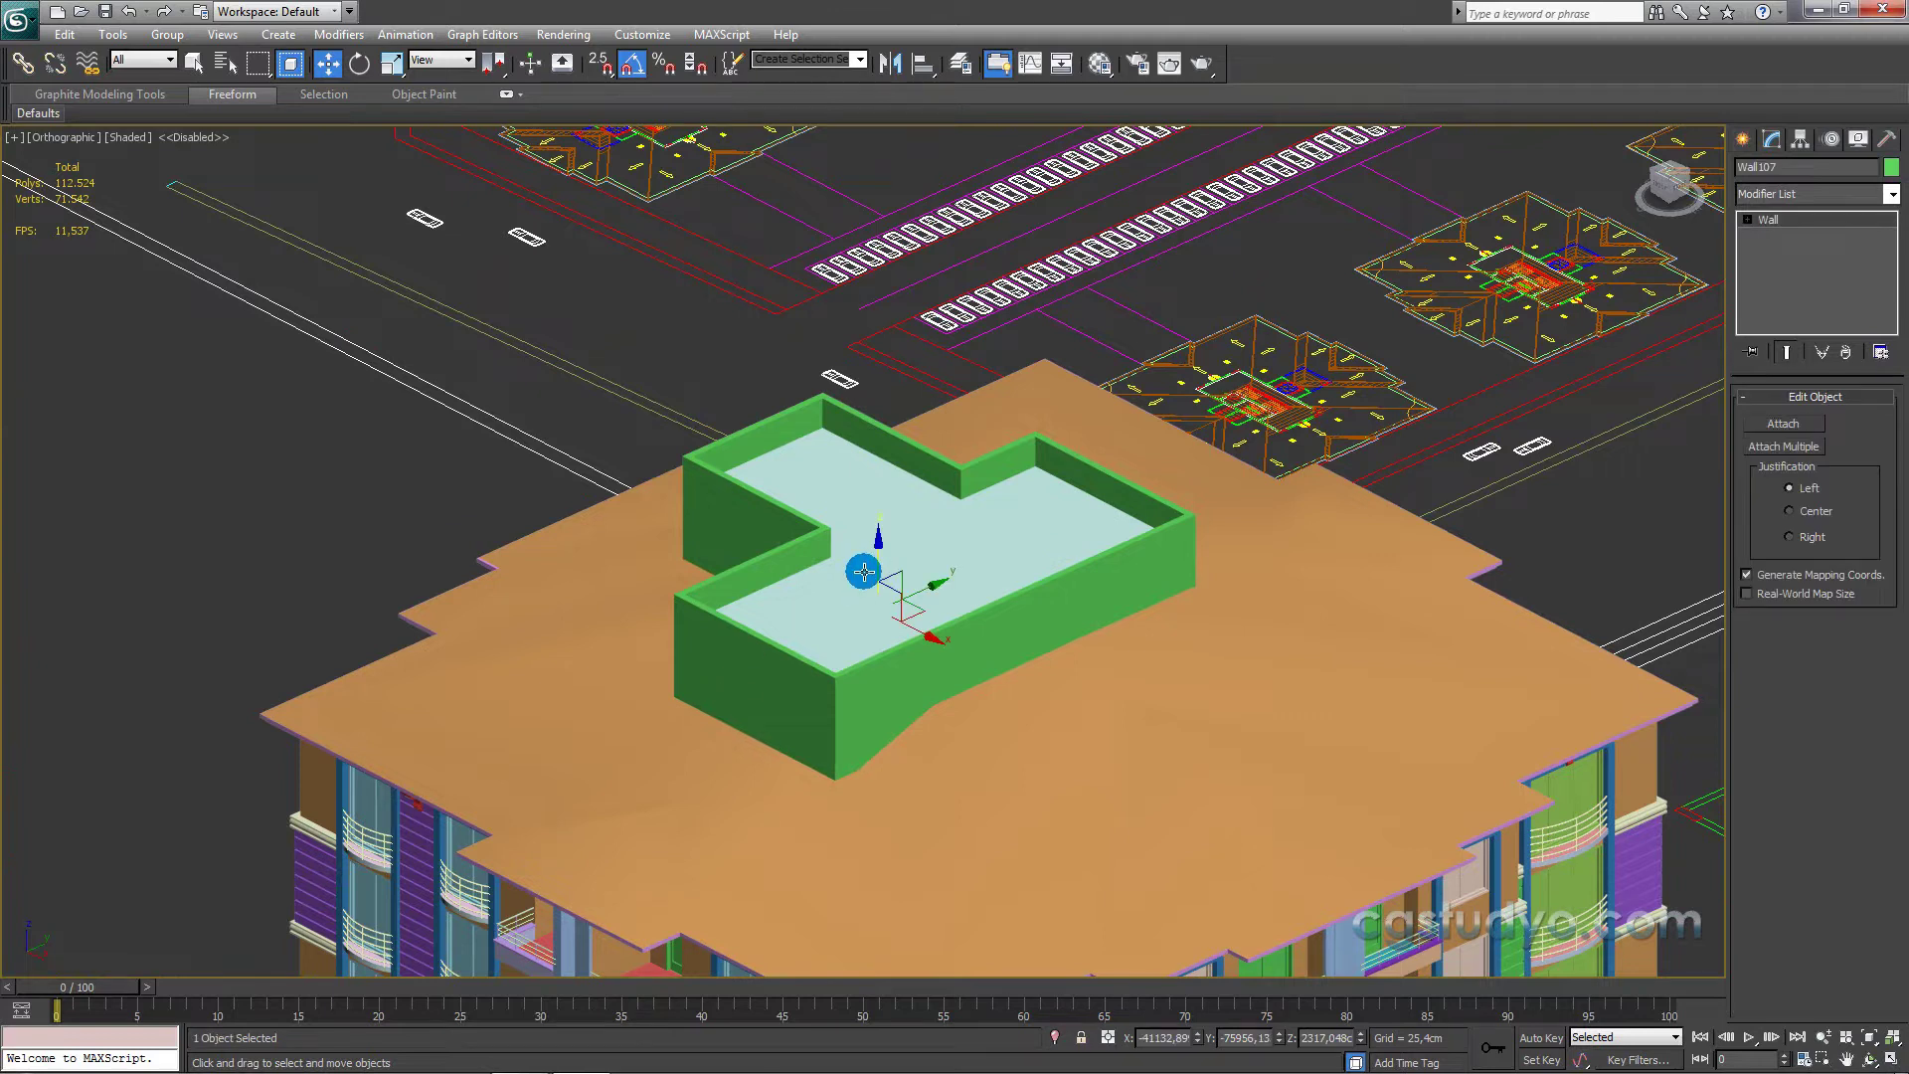
Step: Copy Wall107 upward as Wall108 and set the copy's colour to yellow
shift+drag(876, 567, 877, 328)
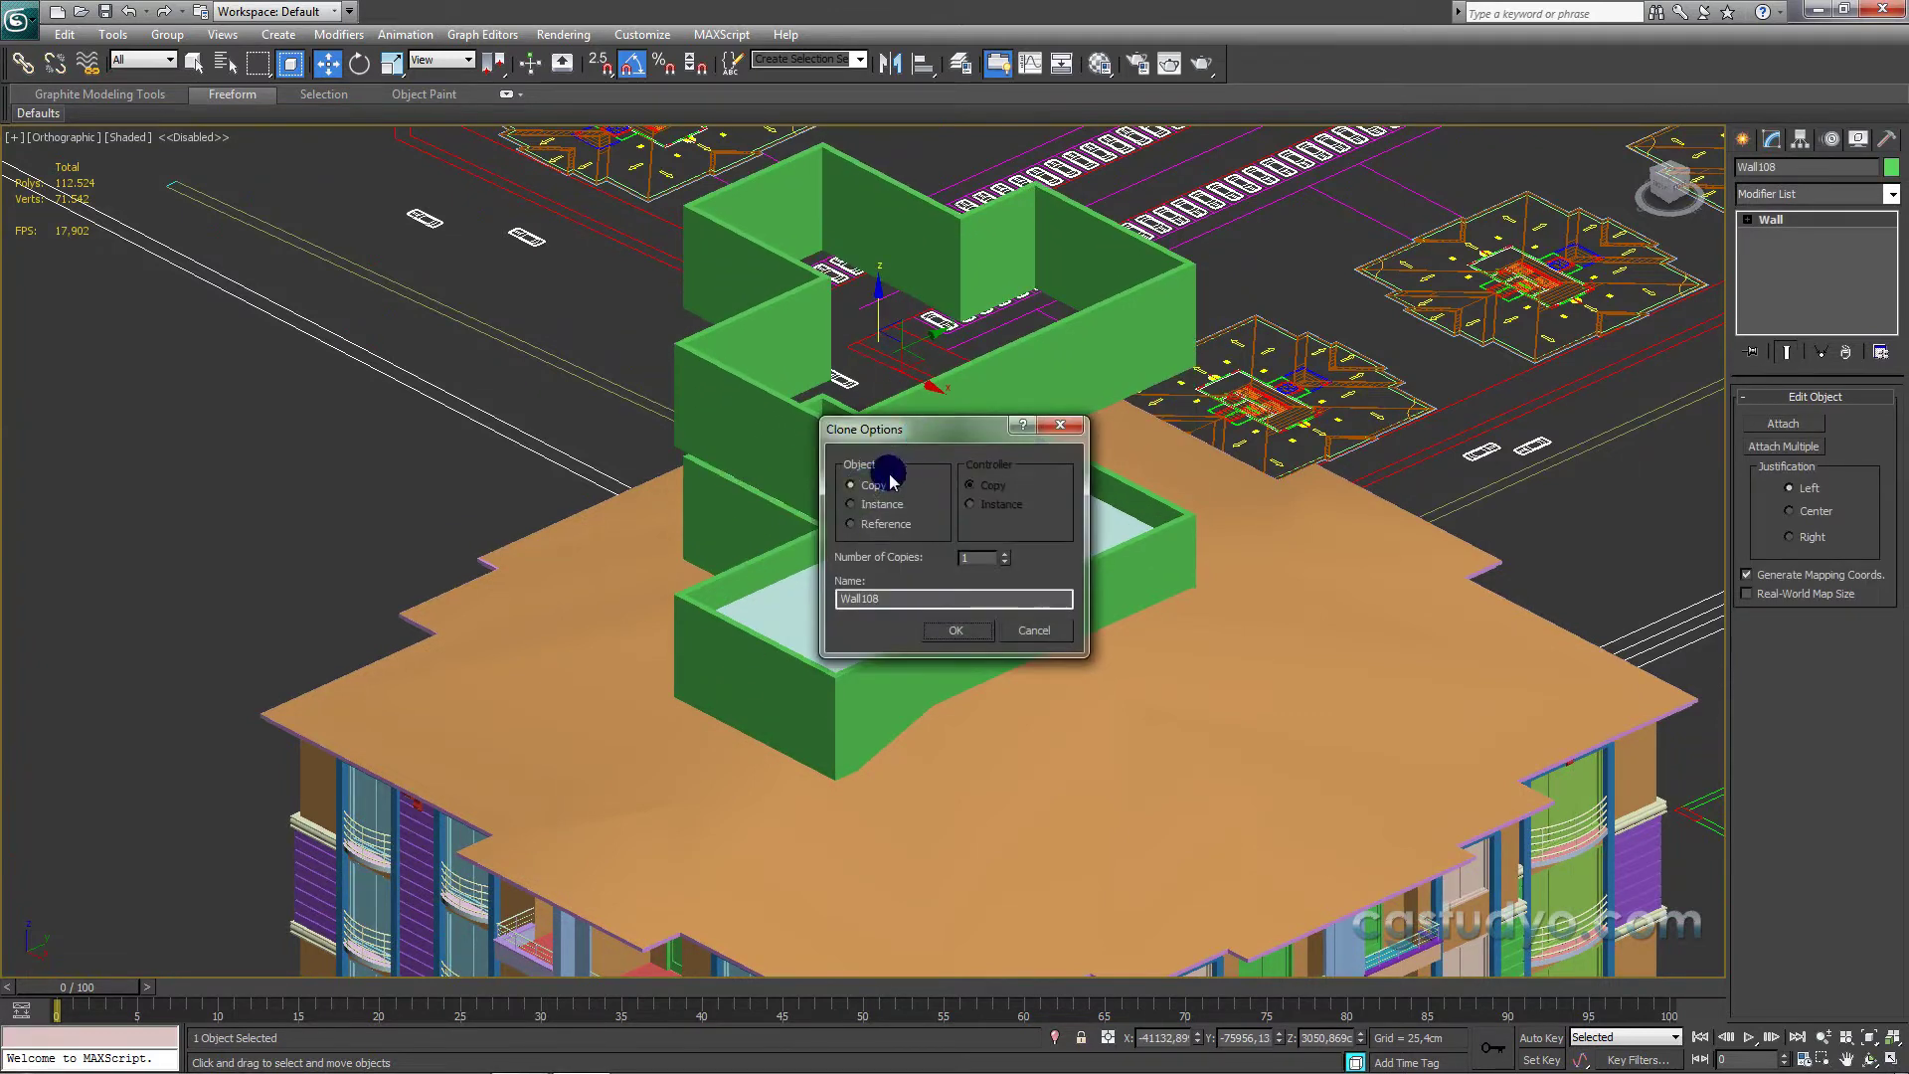
click(960, 630)
alt+middle_drag(959, 617, 997, 644)
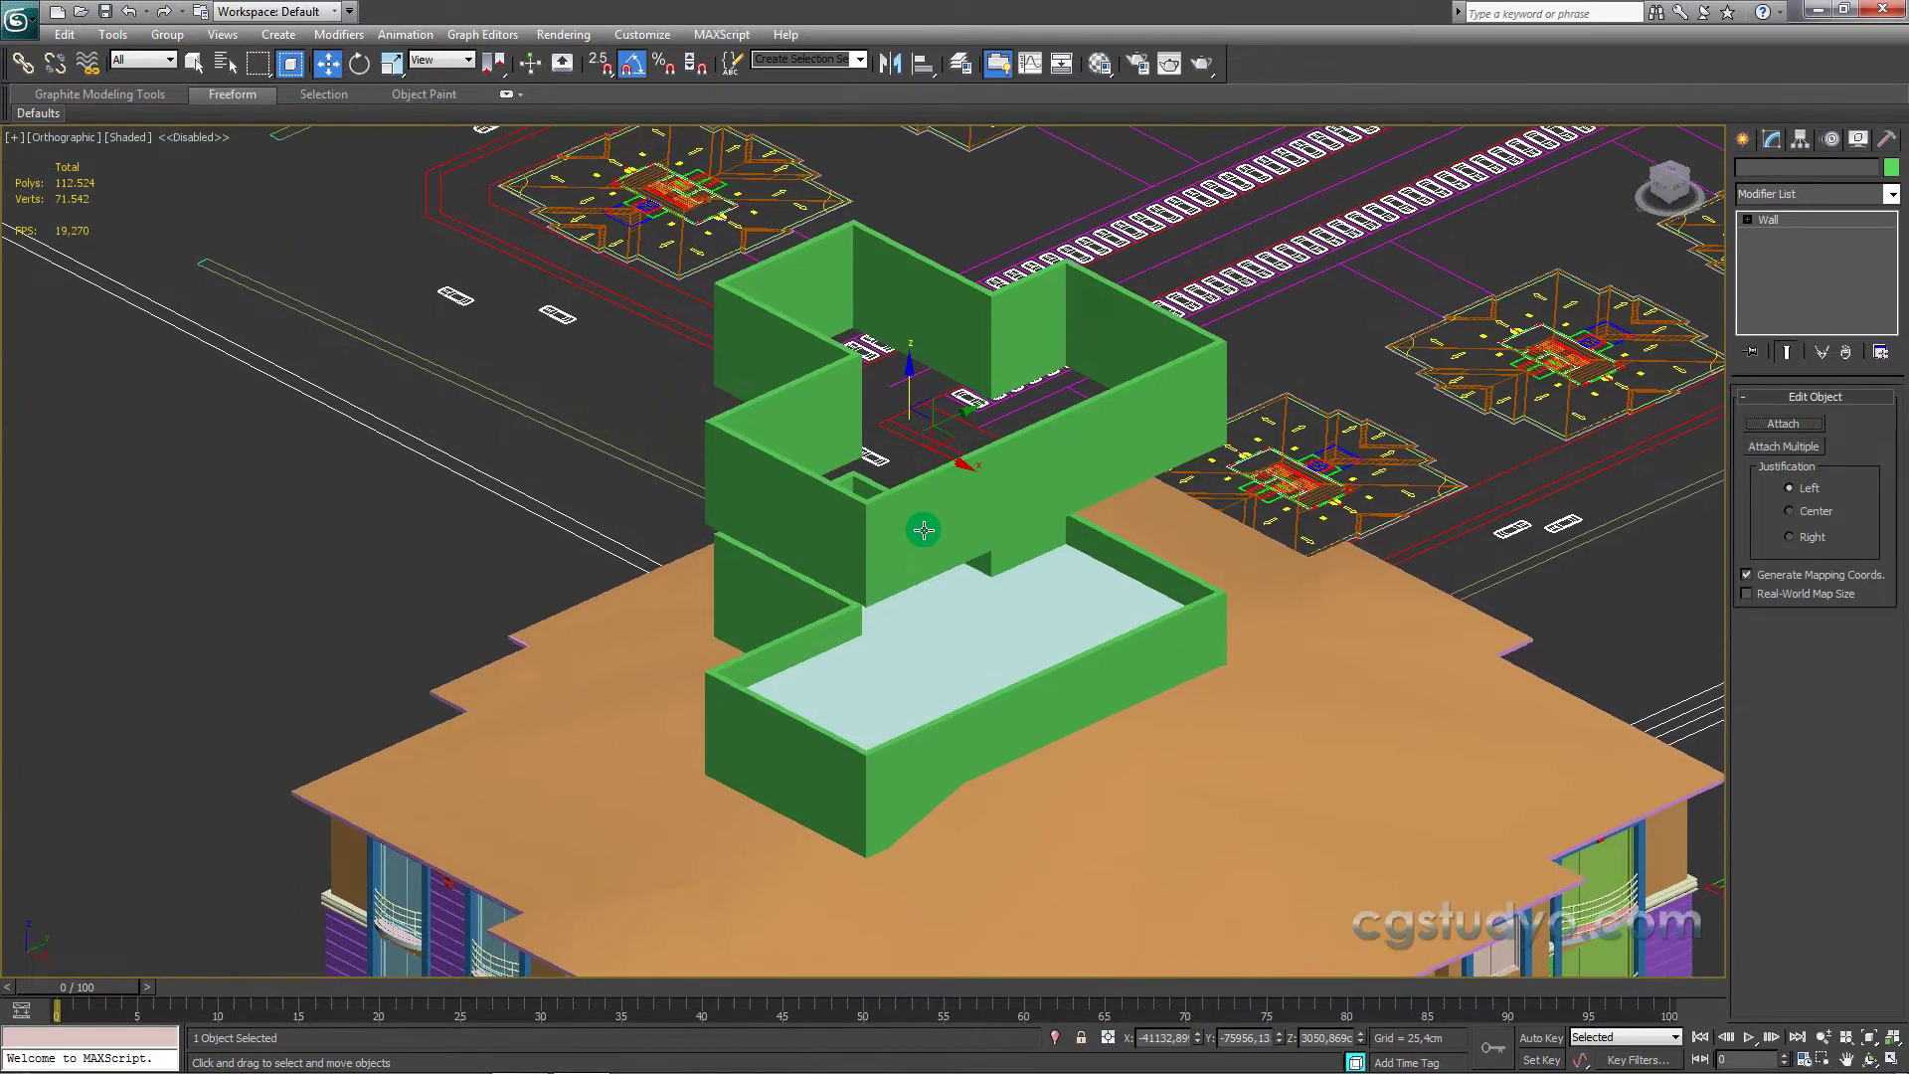
alt+middle_drag(921, 528, 947, 519)
click(1891, 167)
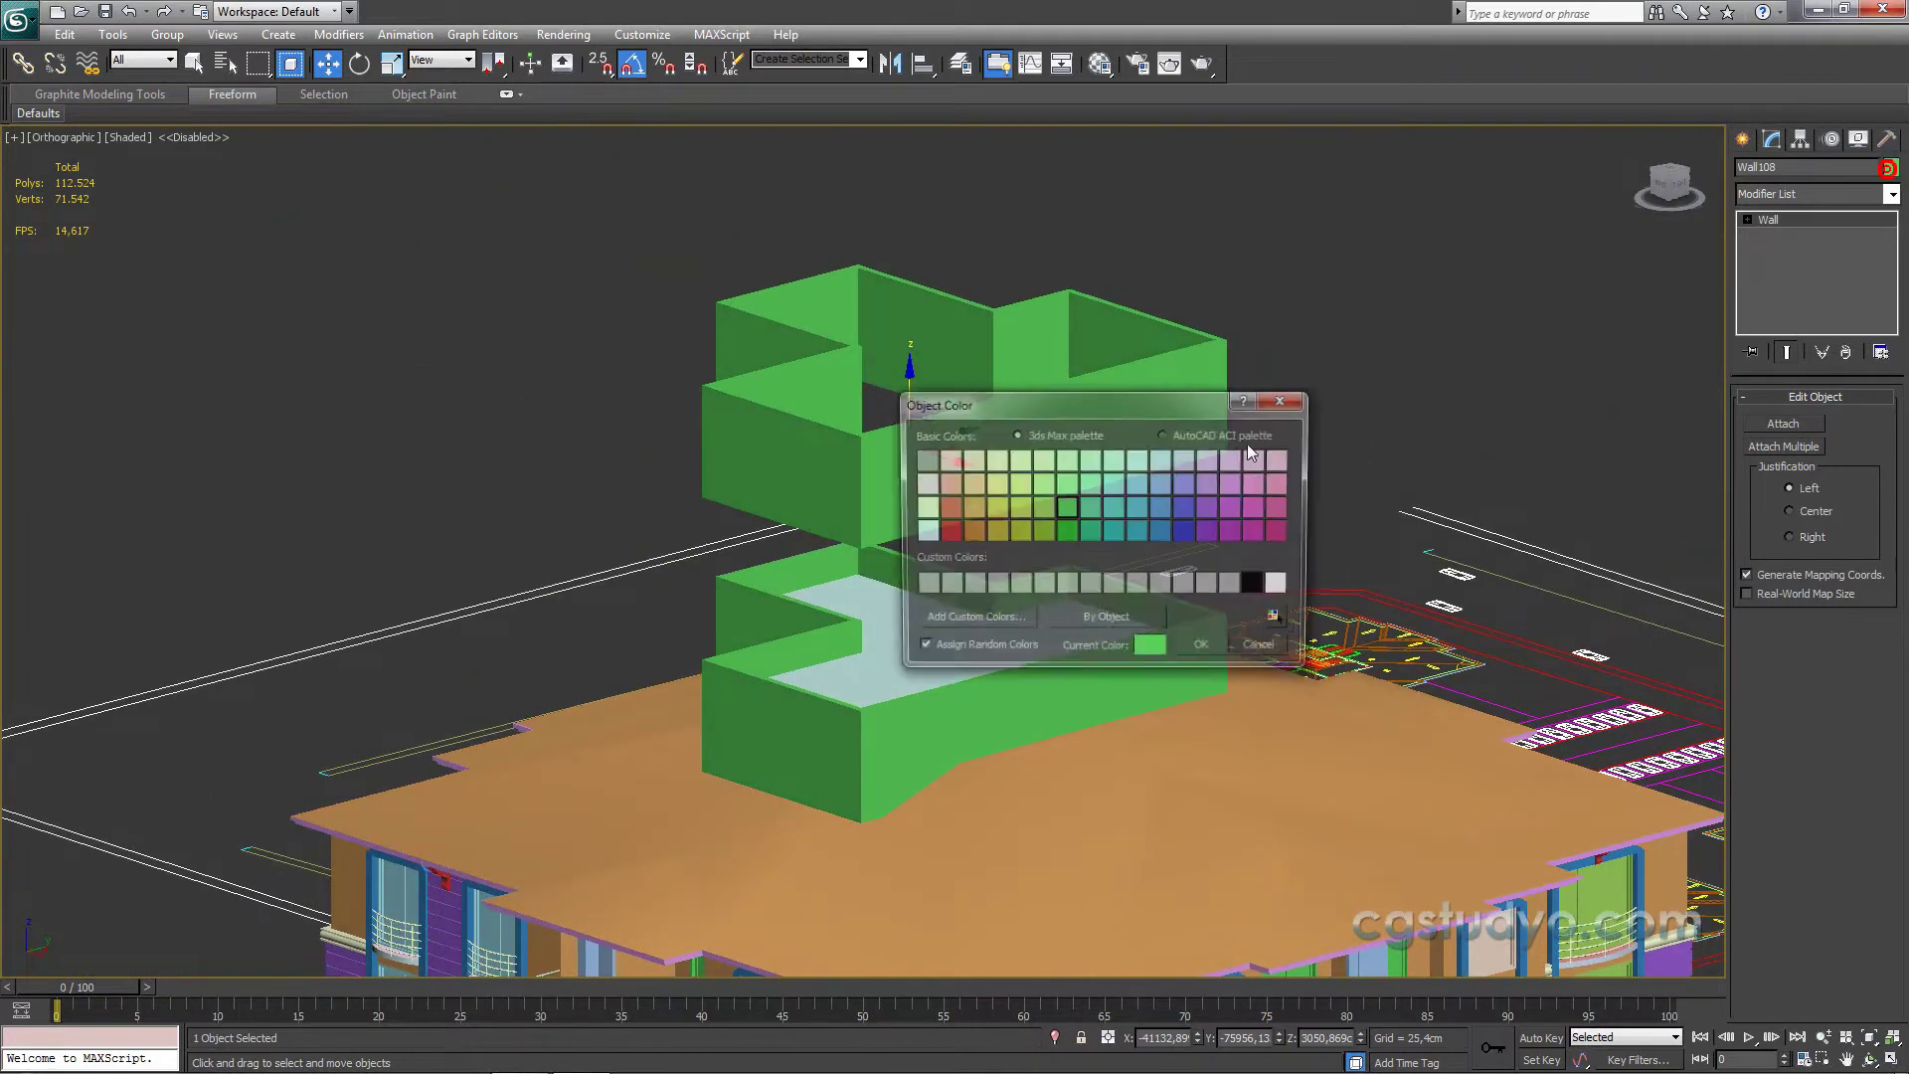
click(1198, 648)
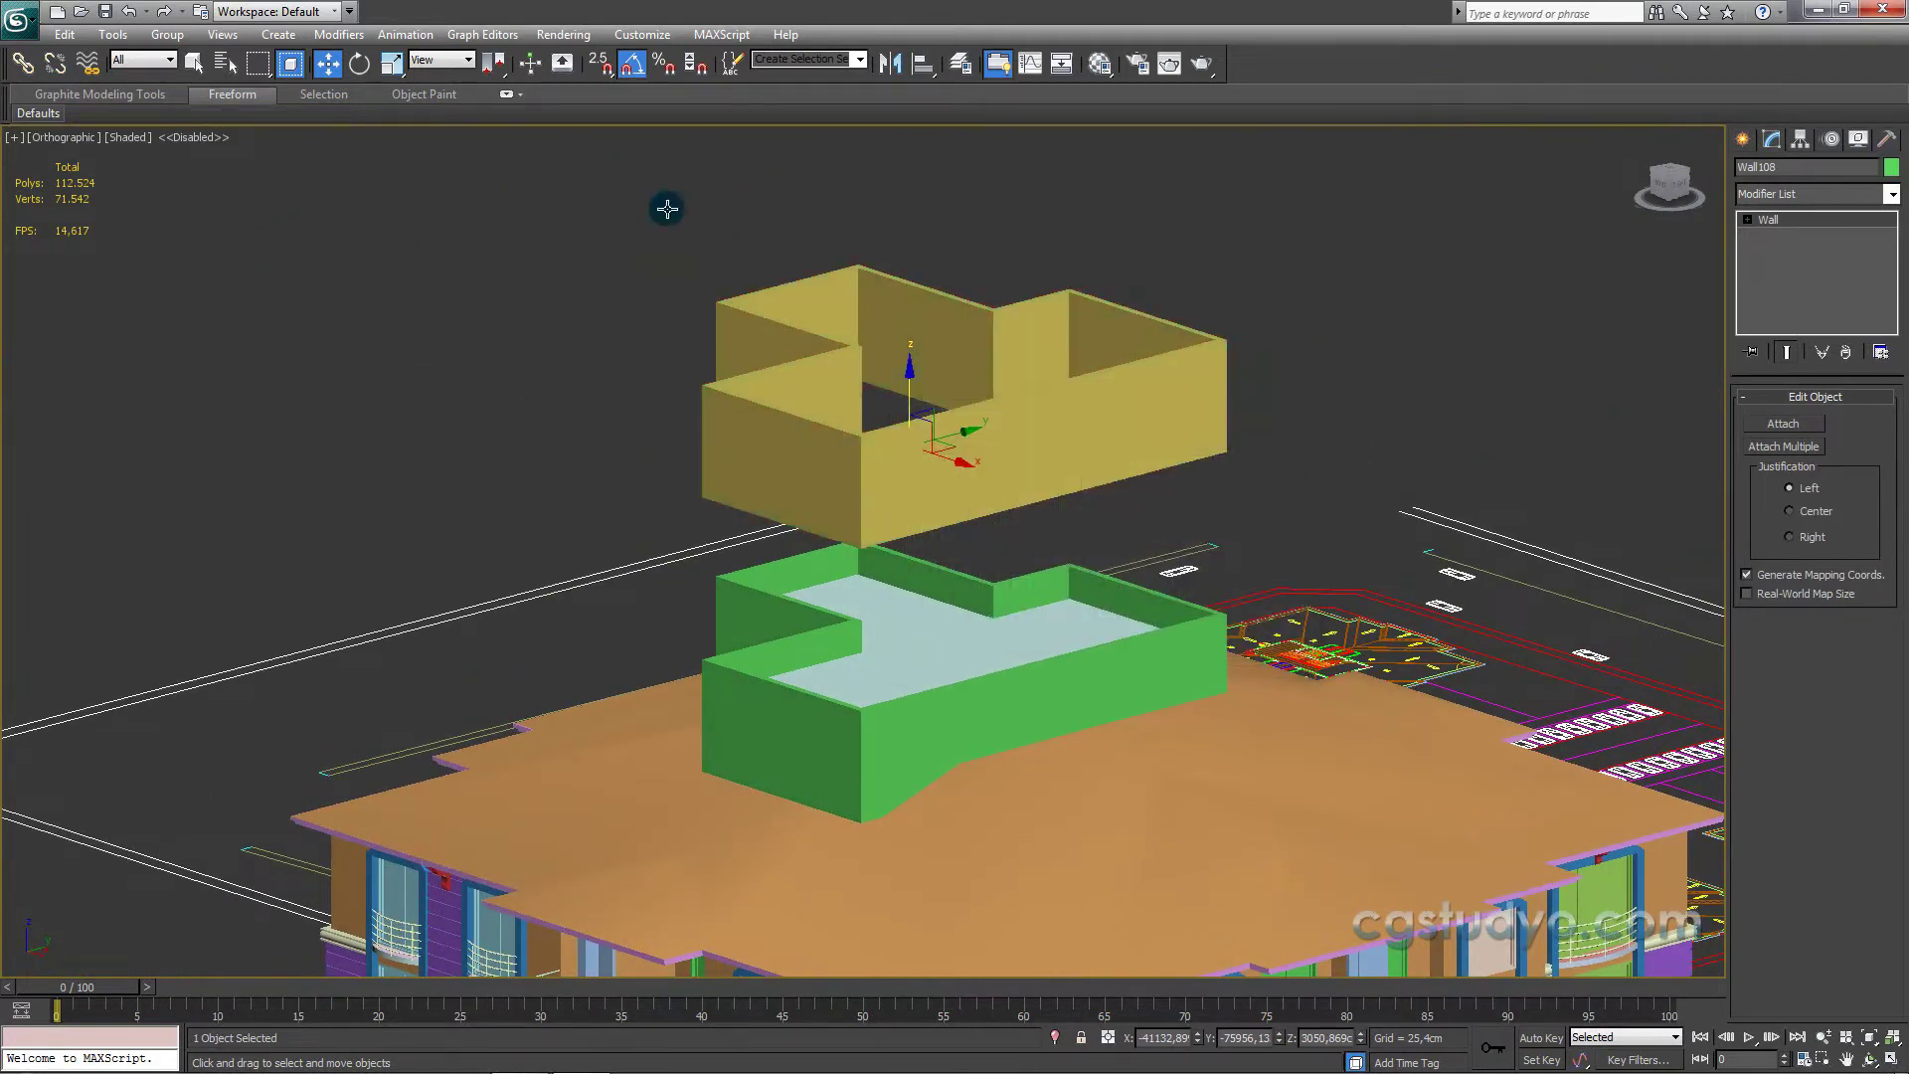
Step: Squash Wall108 along Z with non-uniform scale into a thin yellow strip
click(393, 67)
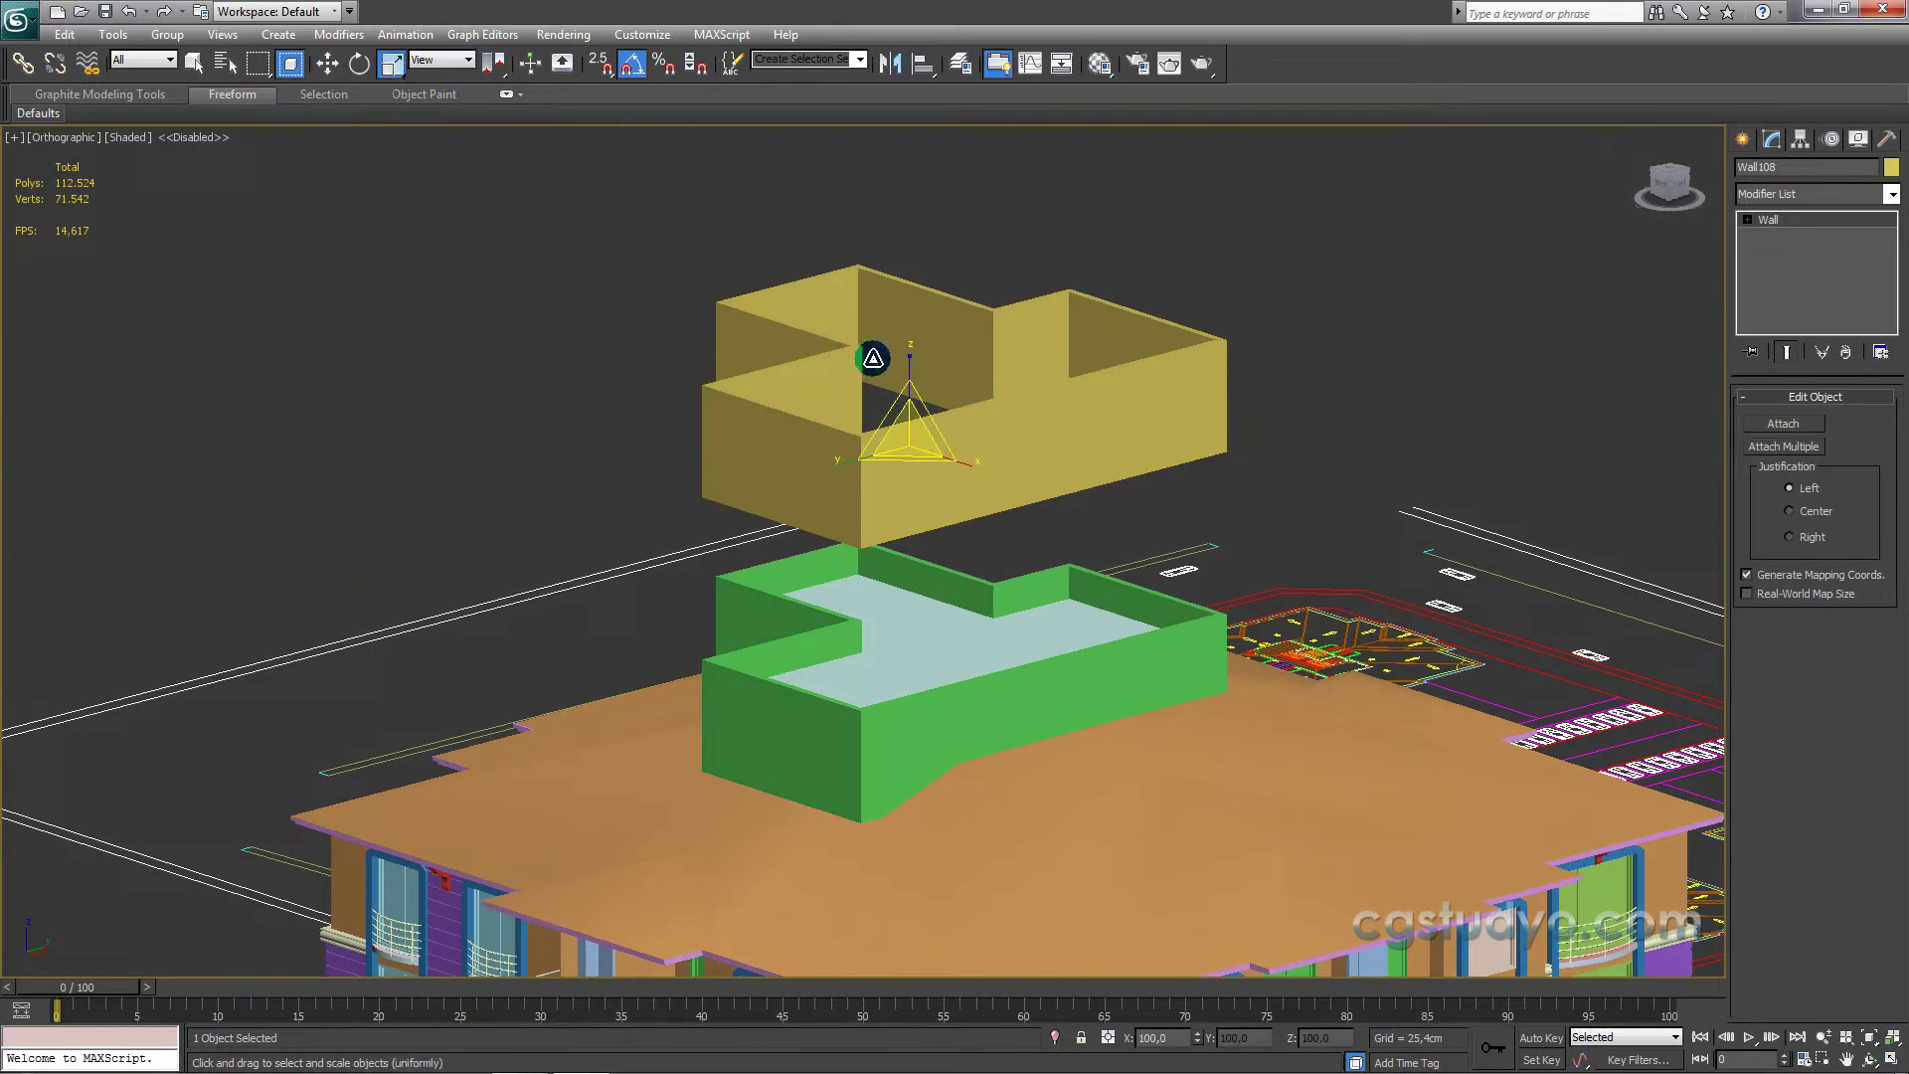
drag(905, 370, 943, 787)
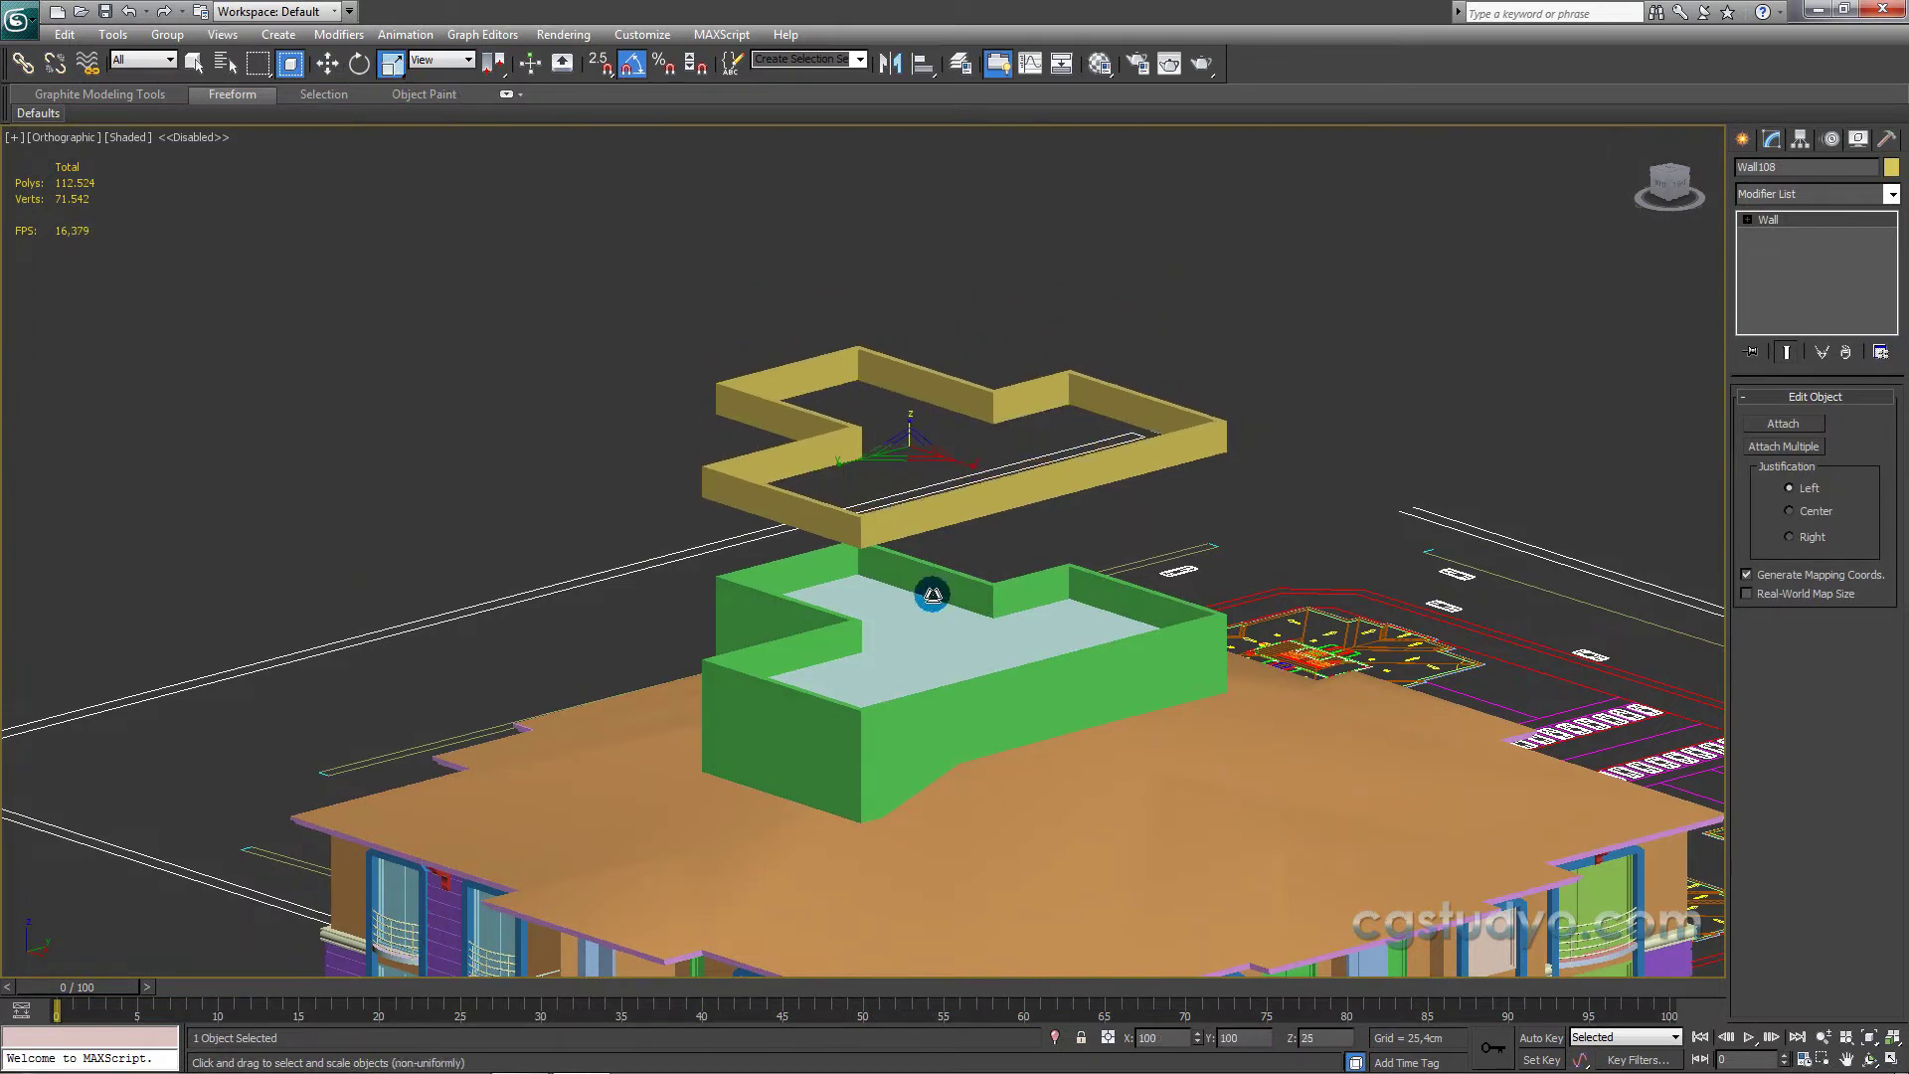
scroll(885, 583, up, 3)
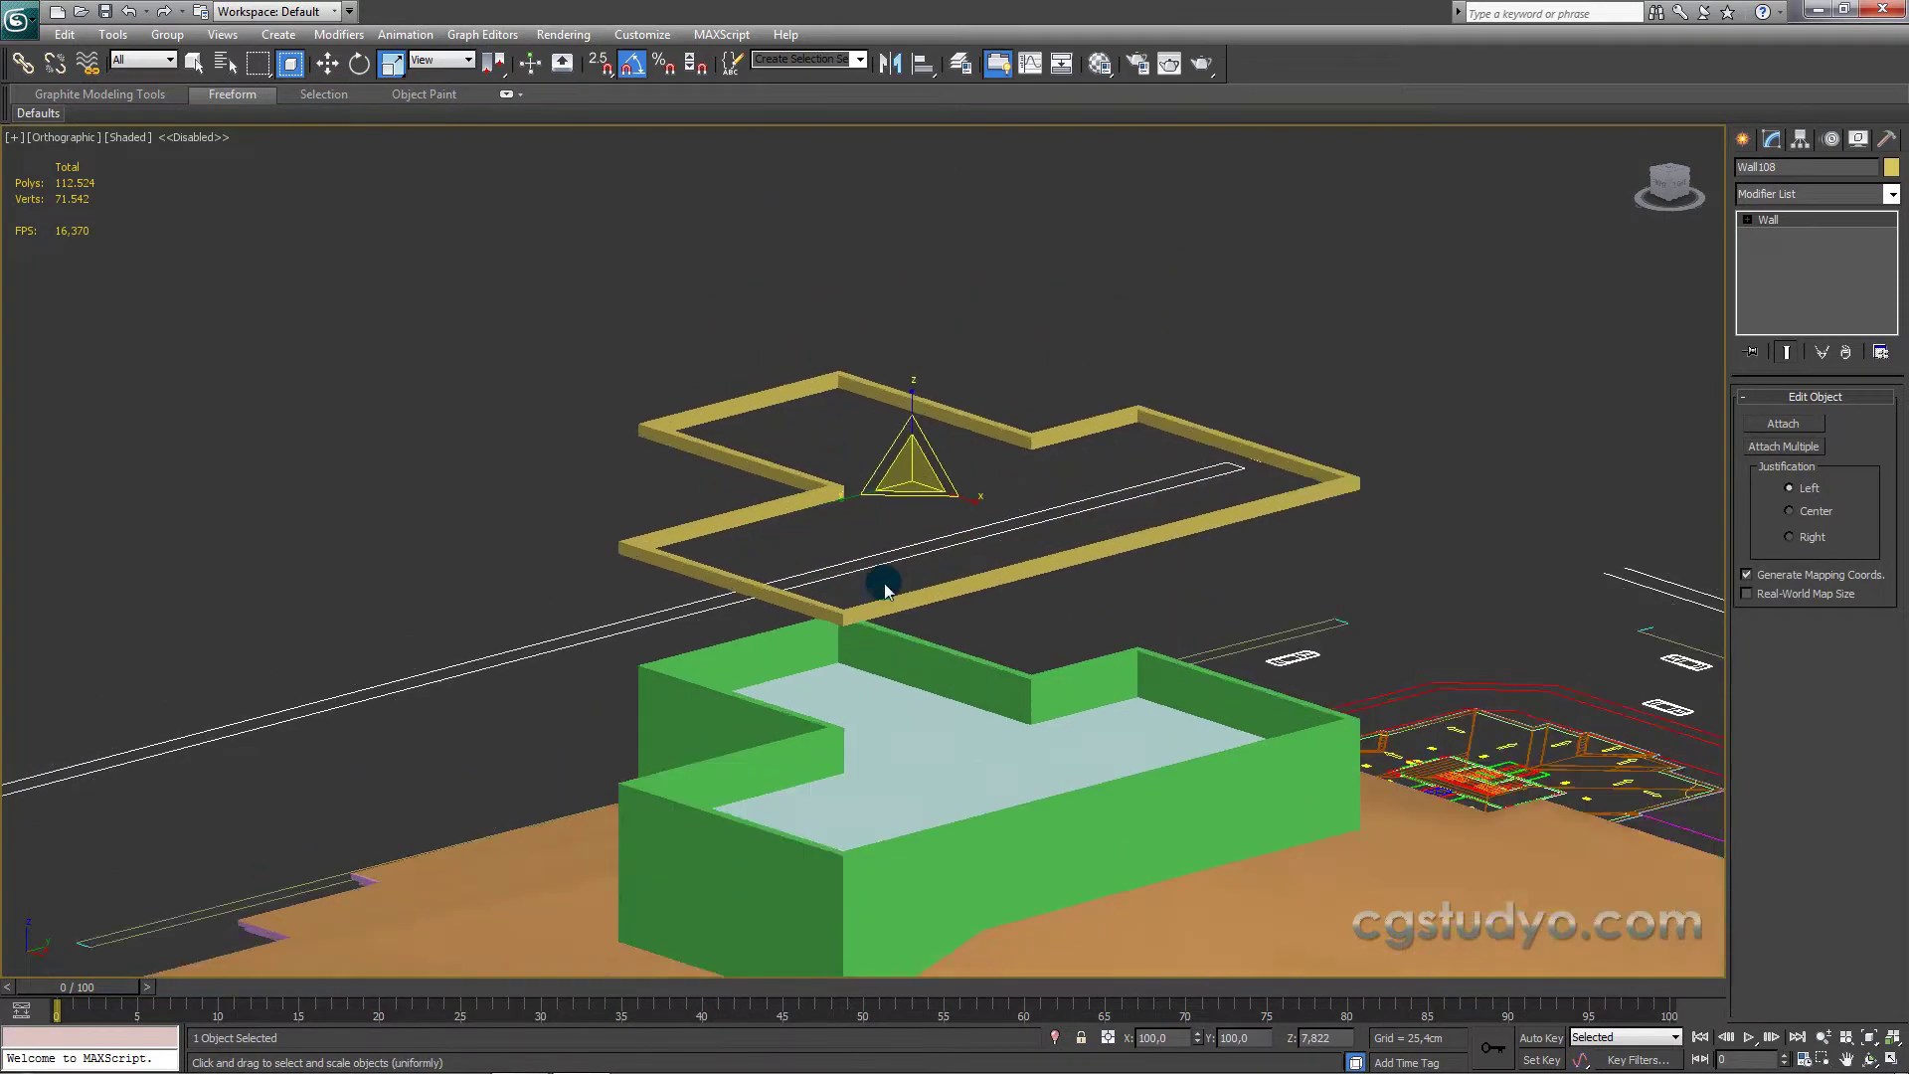
scroll(951, 446, up, 5)
mouse_move(994, 264)
mouse_down()
mouse_move(1002, 477)
mouse_move(971, 656)
mouse_up()
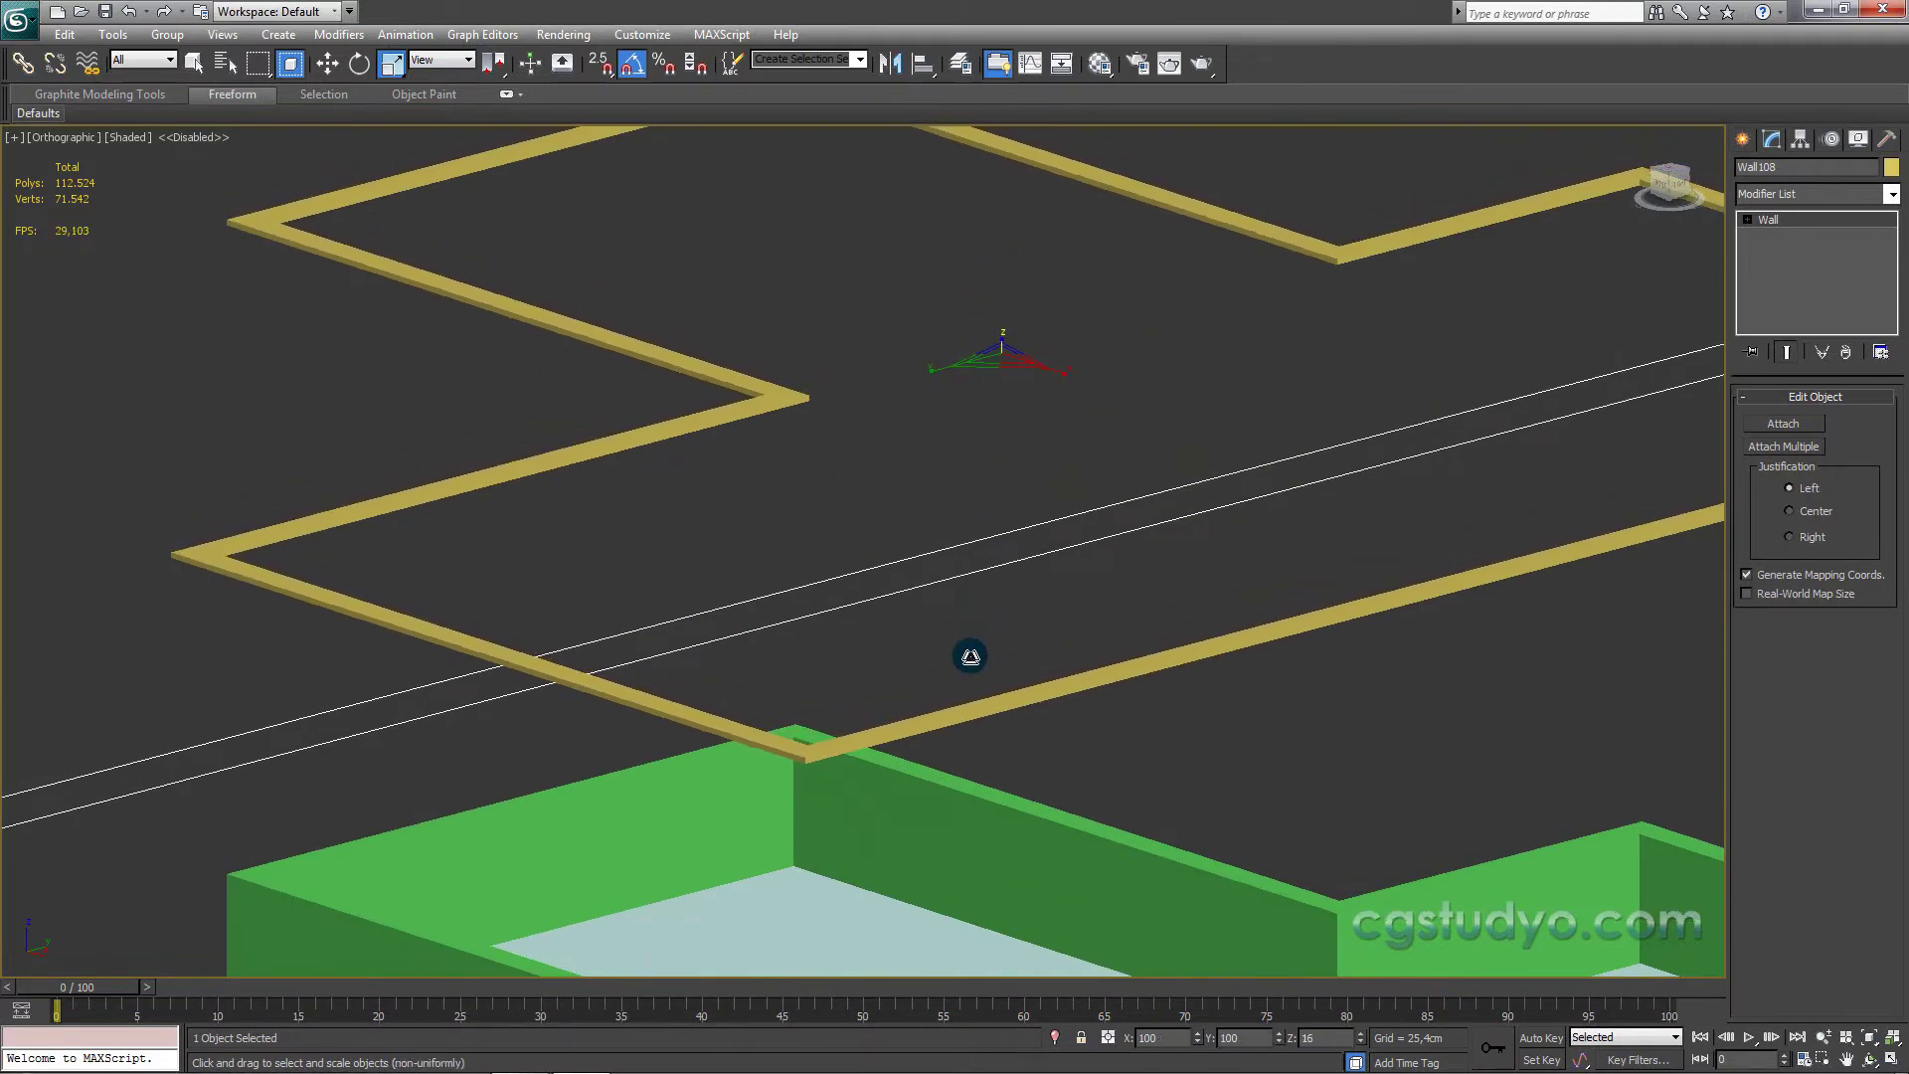
scroll(895, 527, down, 3)
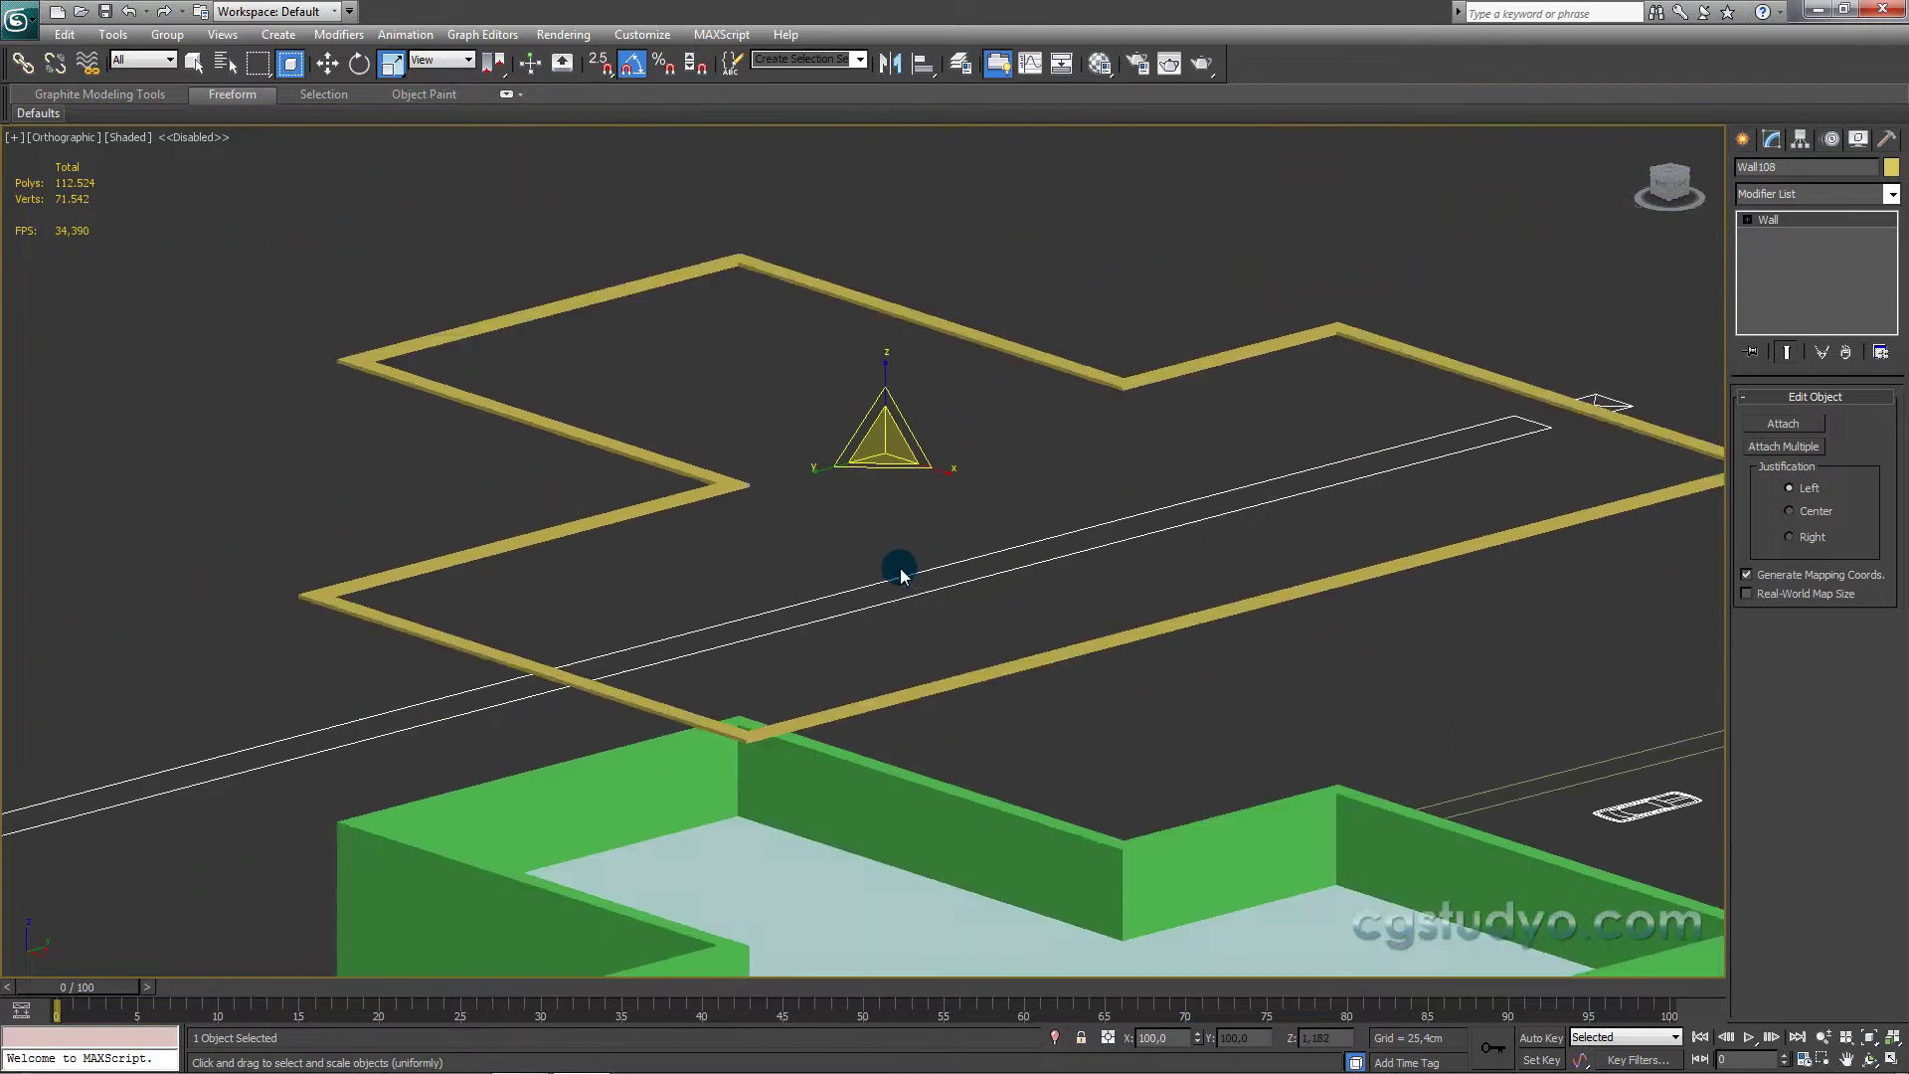
scroll(895, 563, down, 4)
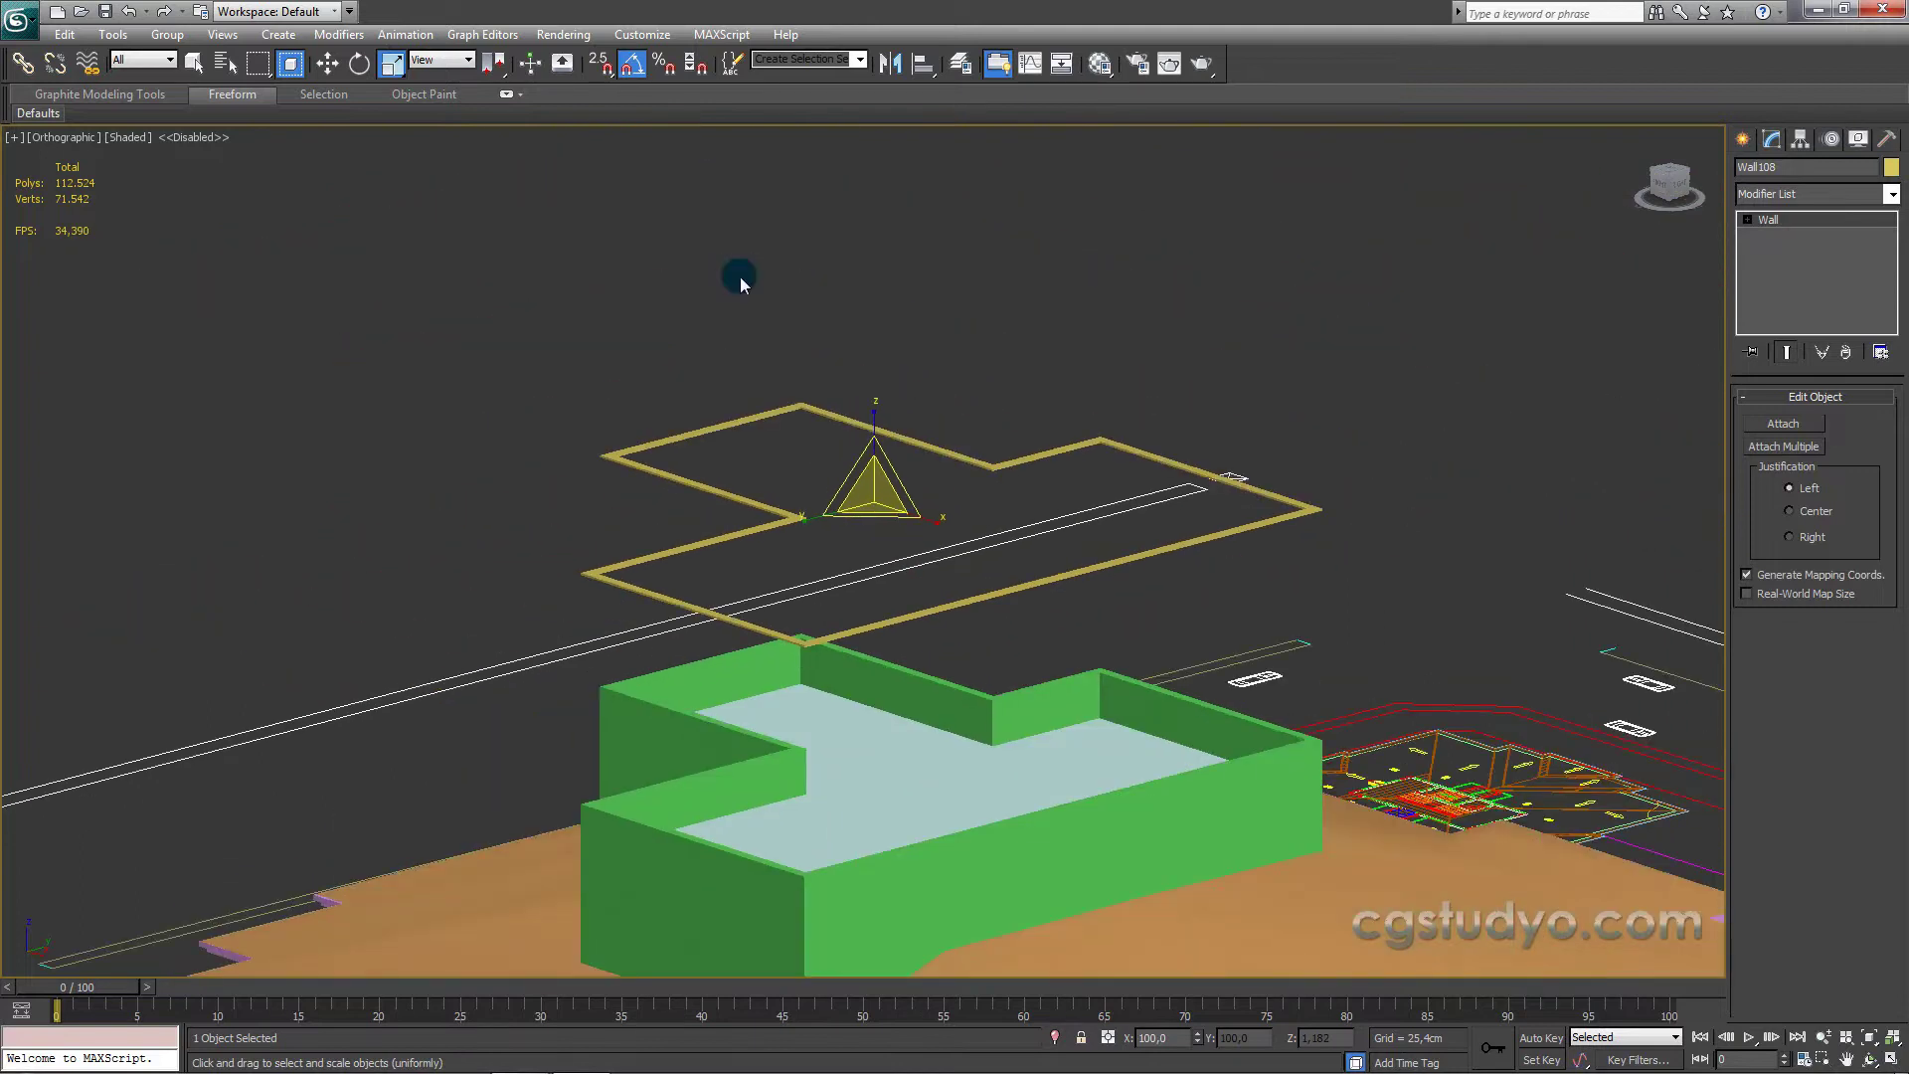
click(320, 65)
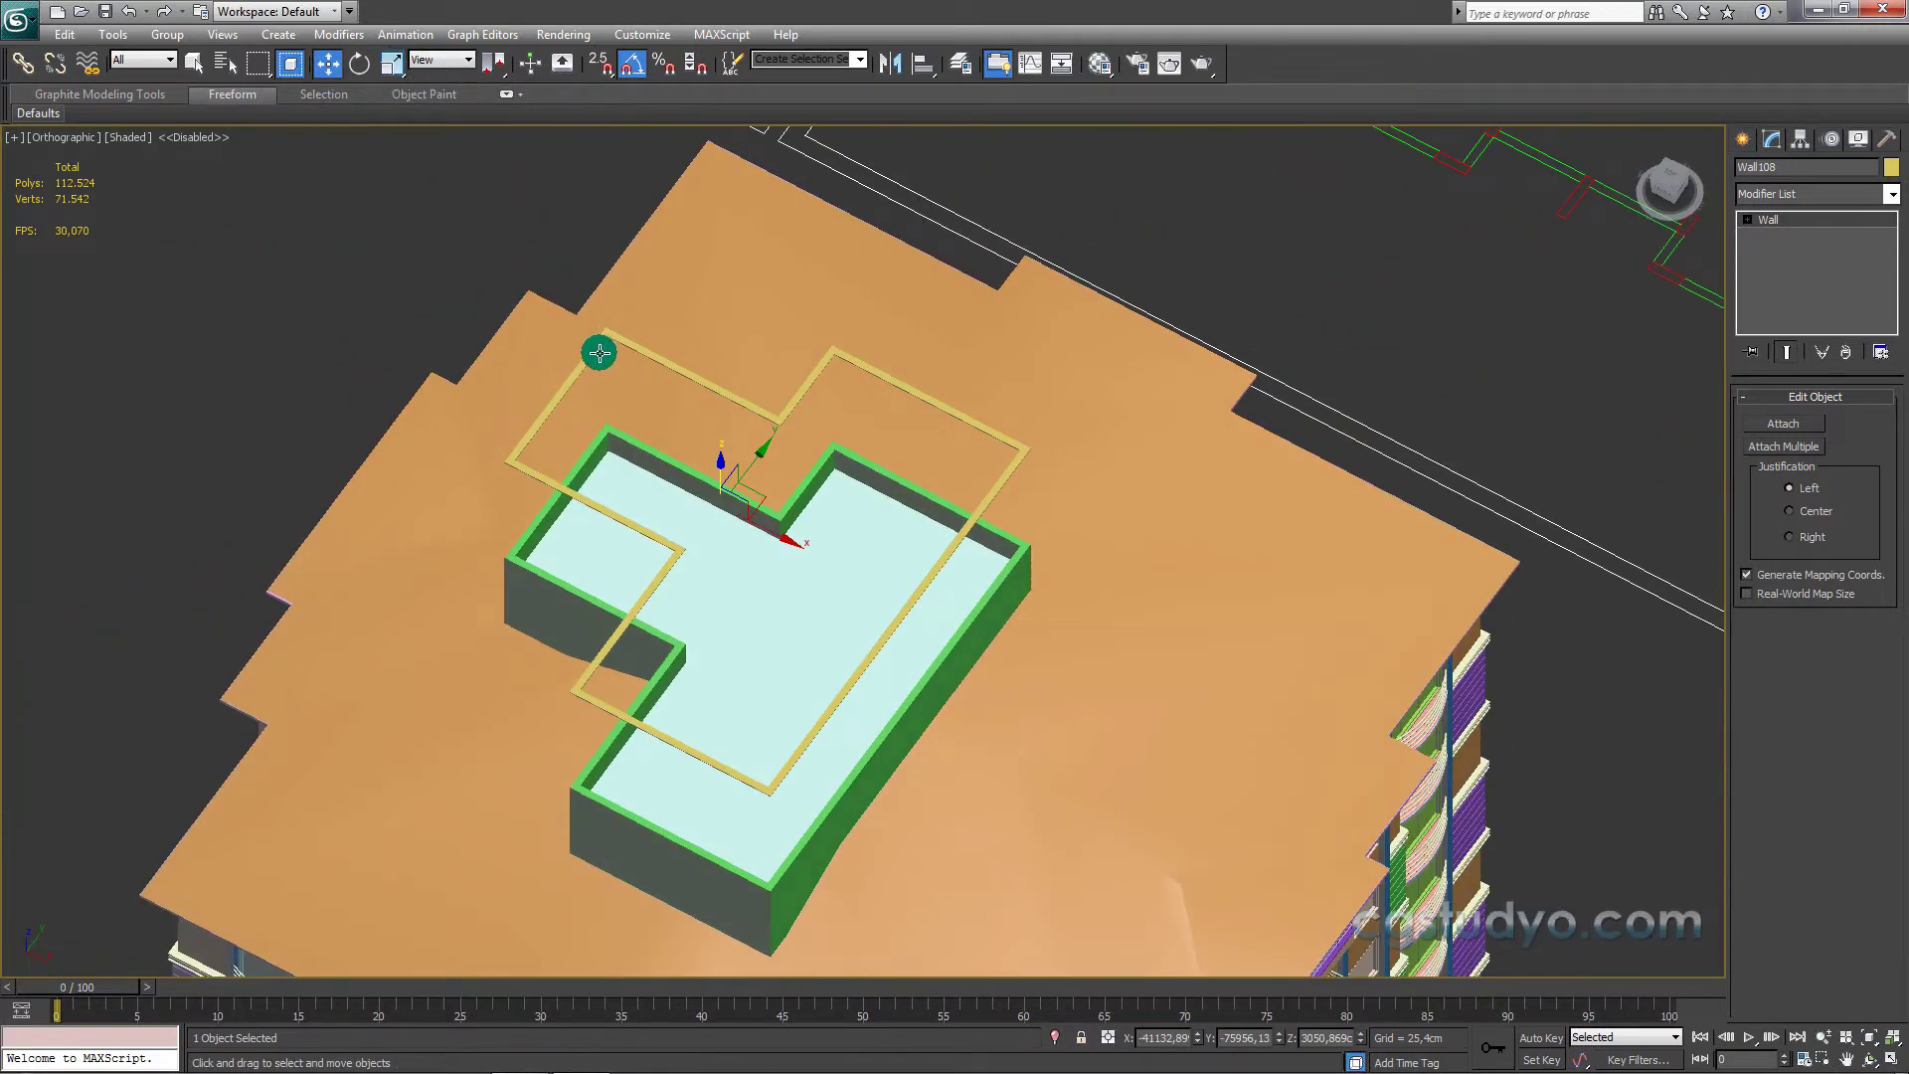
scroll(599, 352, up, 1)
scroll(586, 344, up, 1)
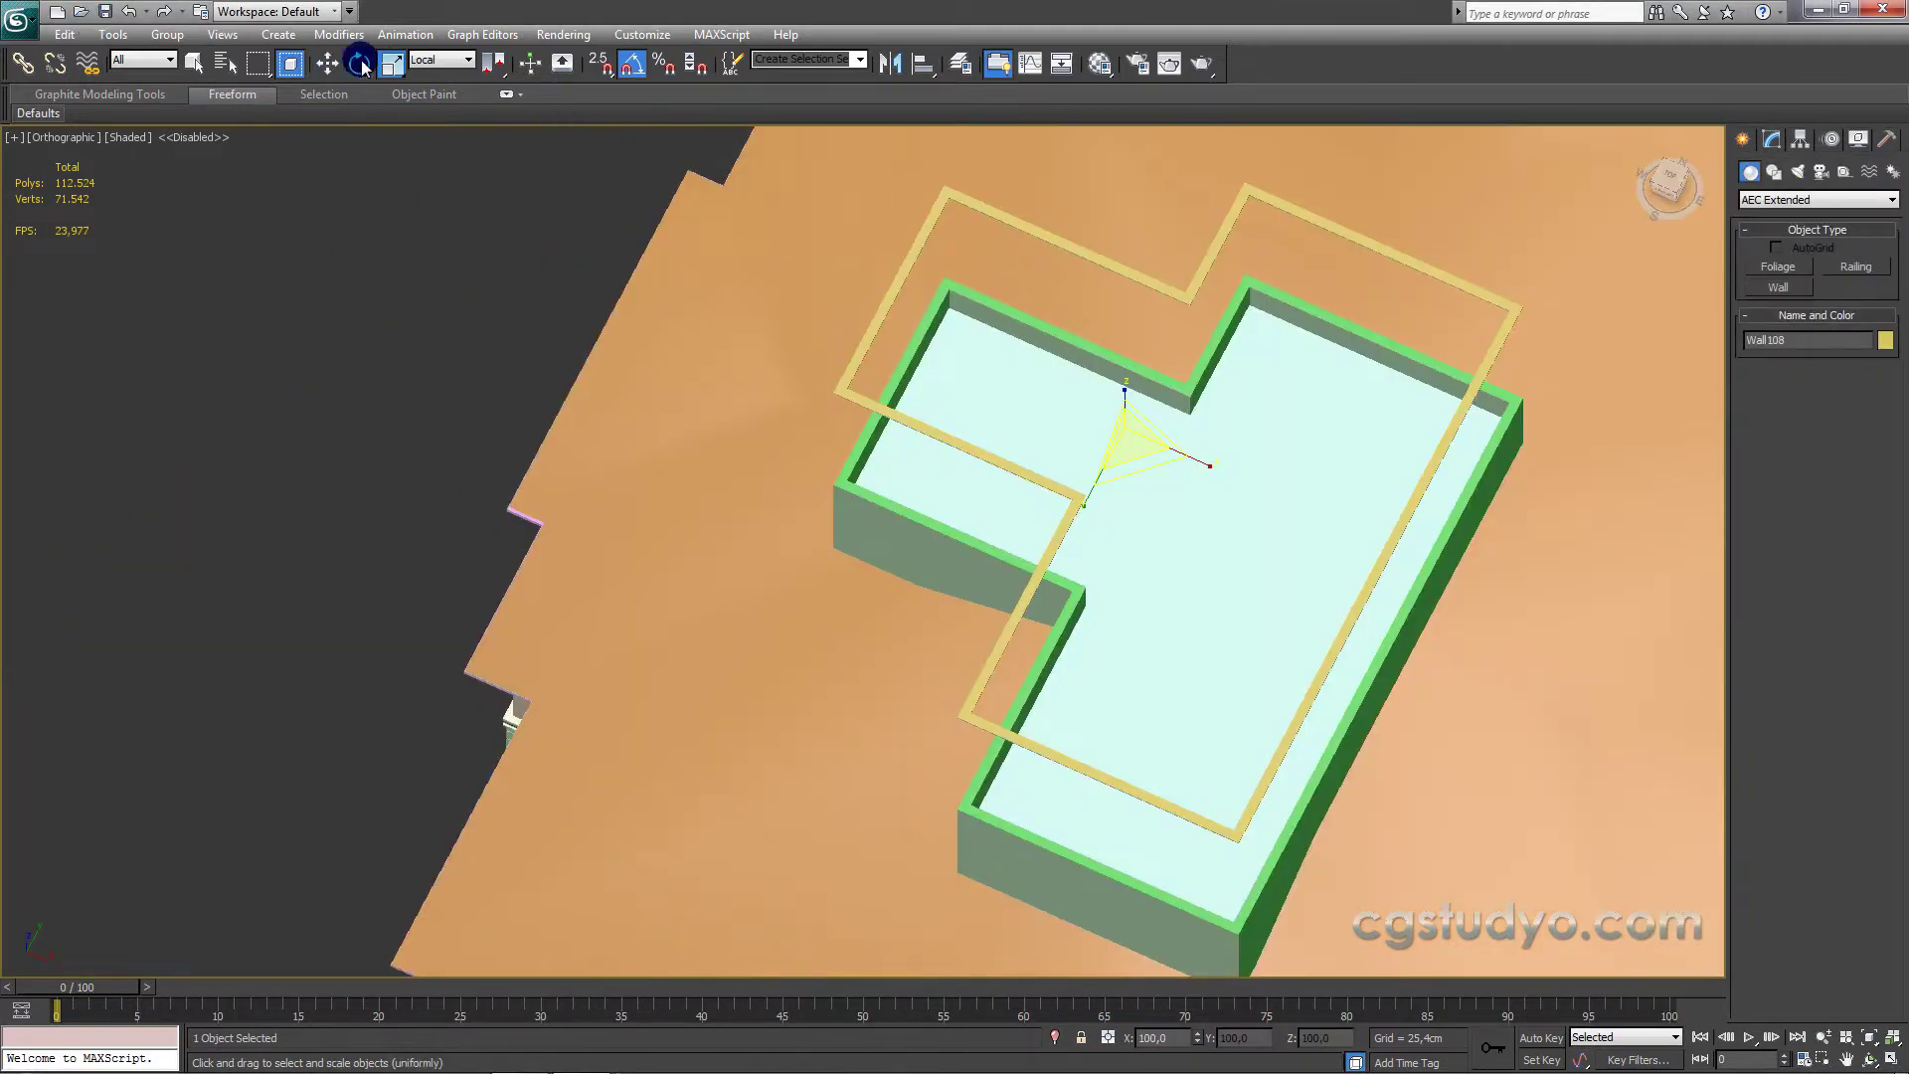
Step: Using View coordinates in Top wireframe, uniformly scale Wall108 to about 118%
click(441, 65)
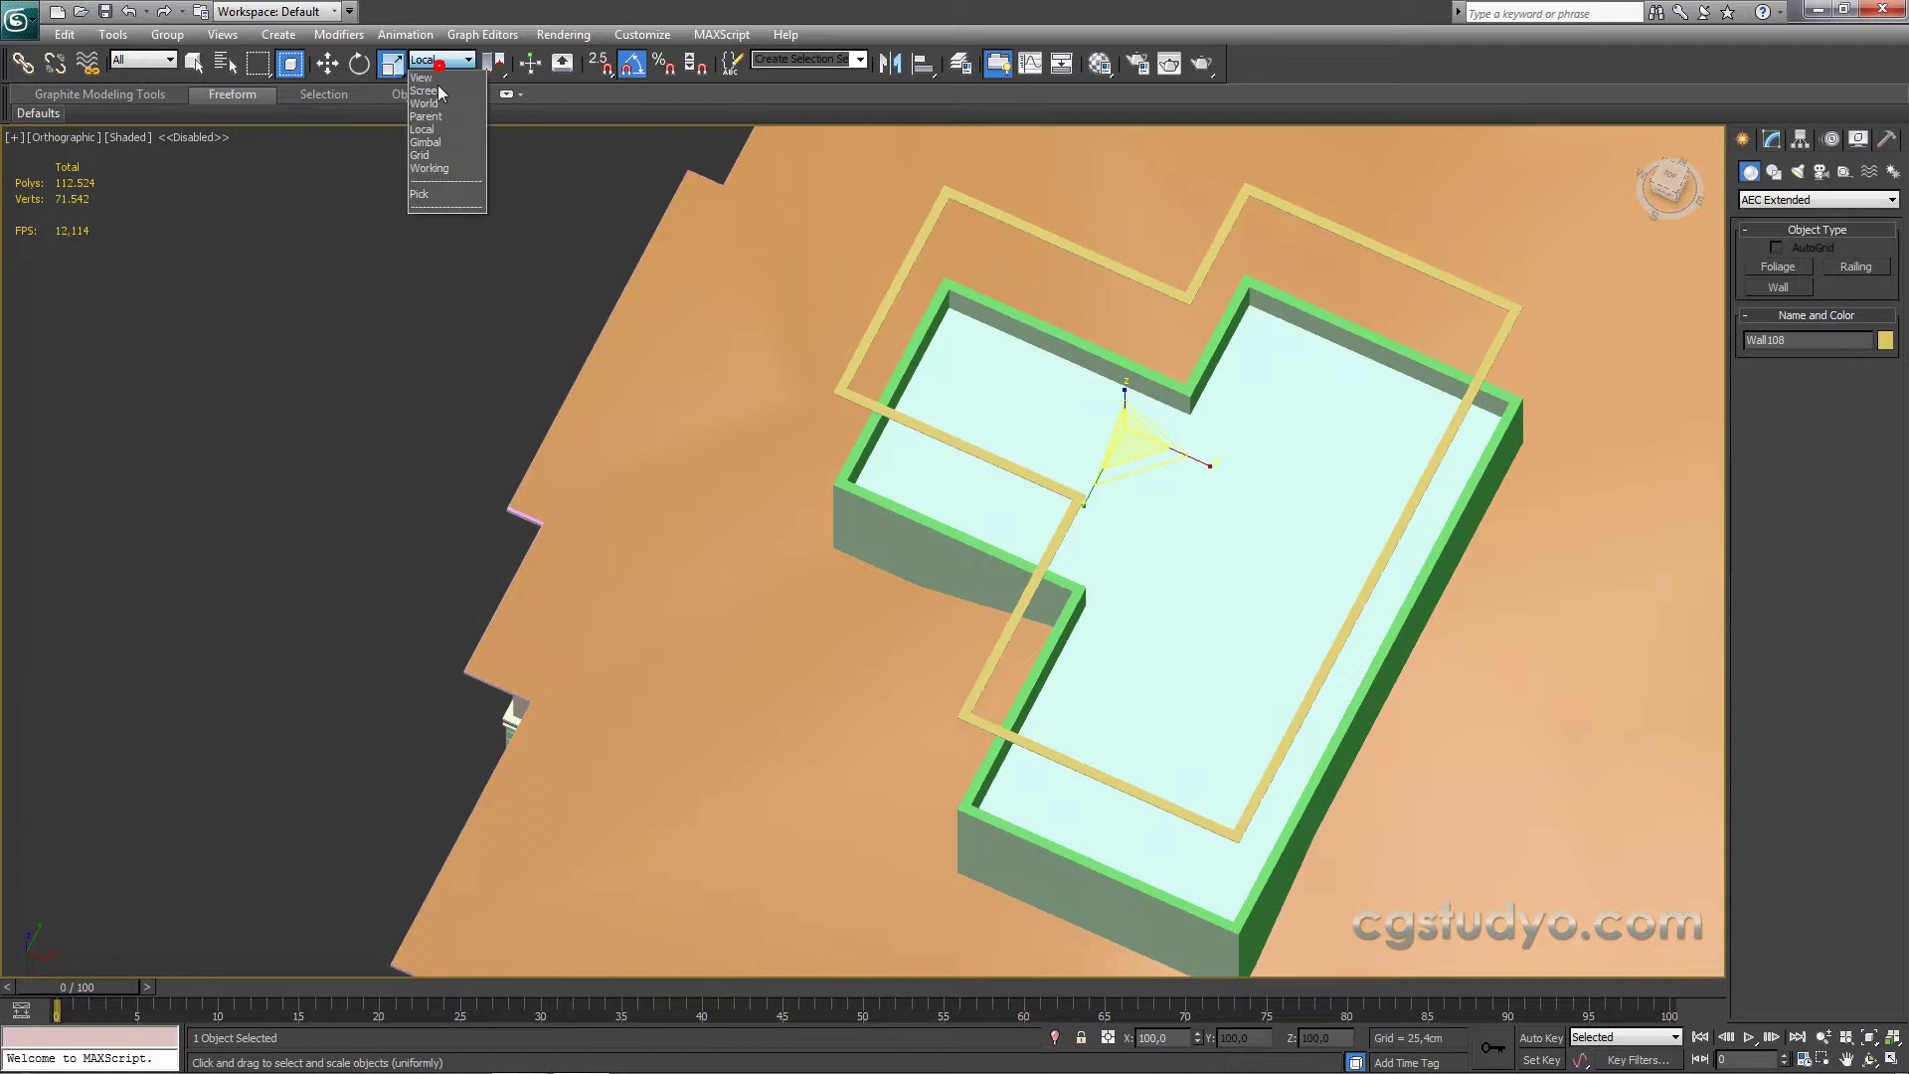
click(422, 78)
middle_drag(594, 199, 316, 171)
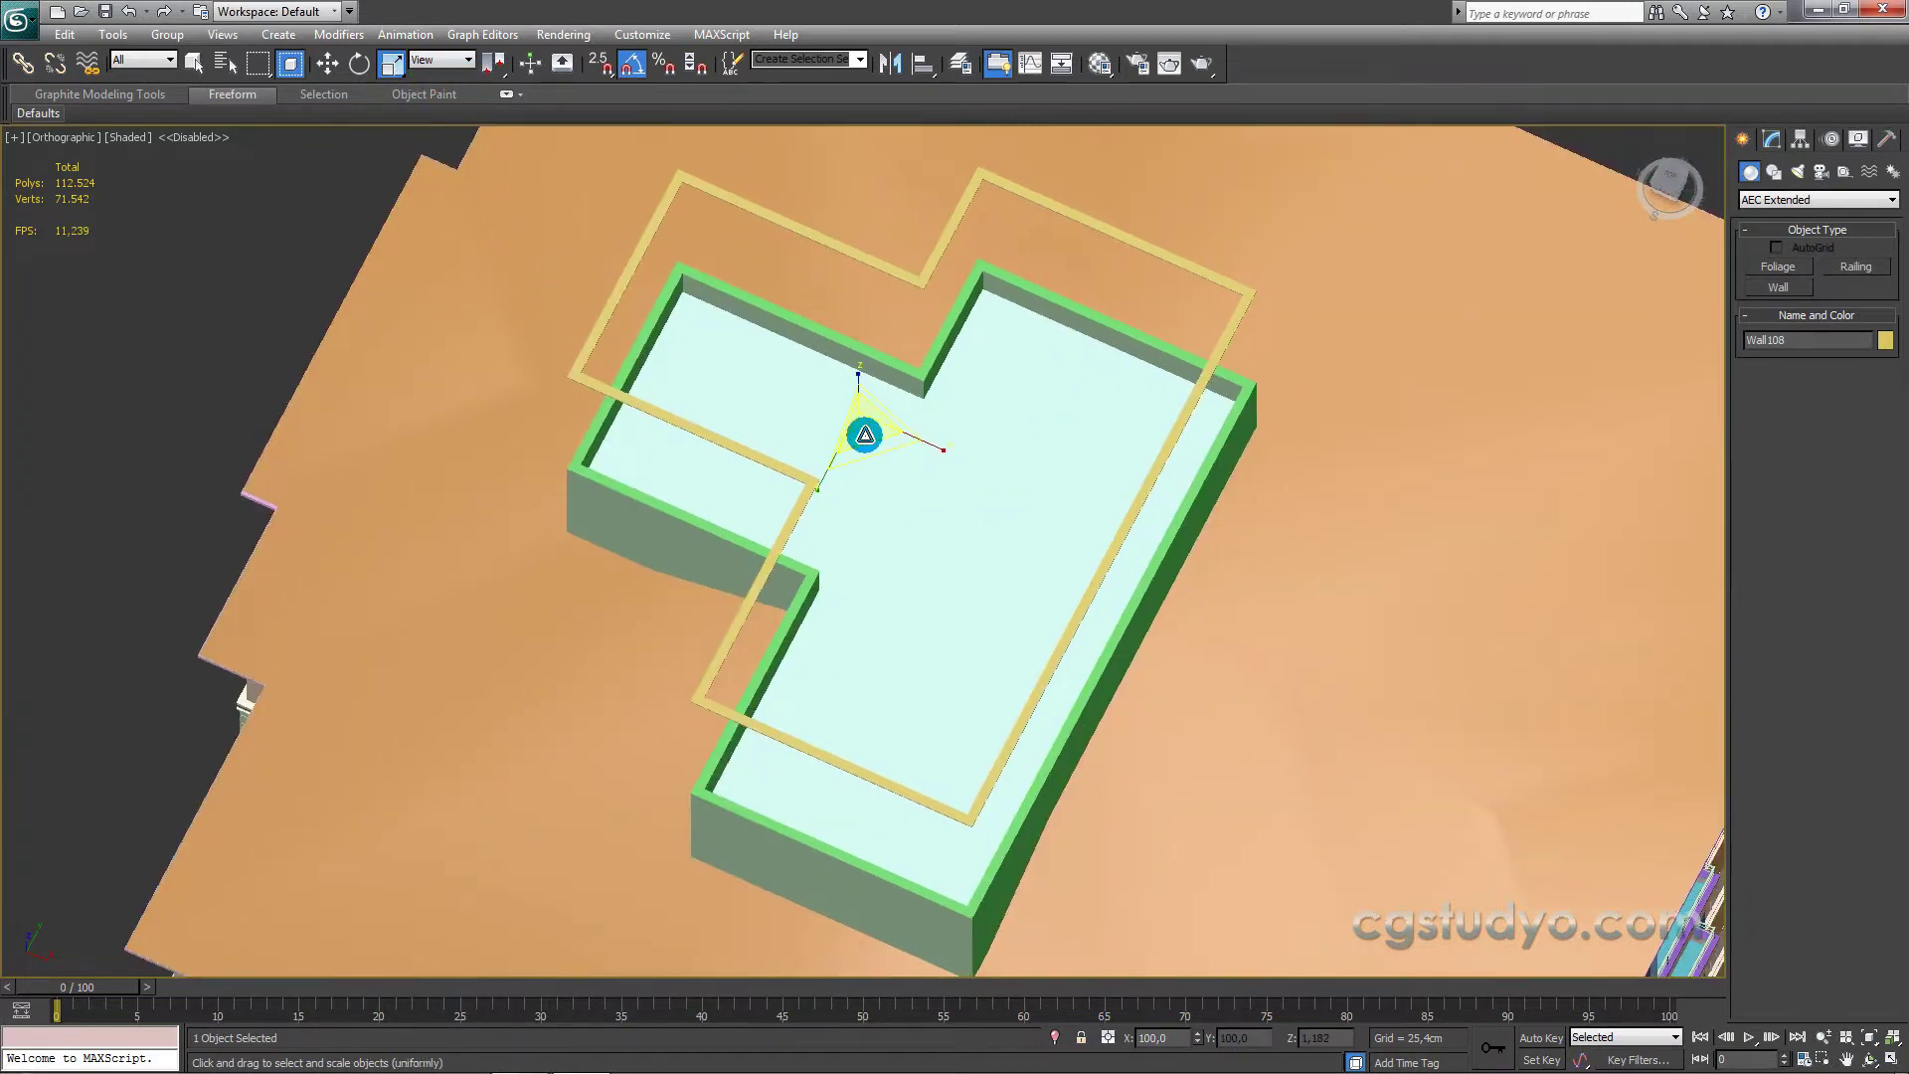
key(t)
scroll(825, 483, up, 3)
key(F3)
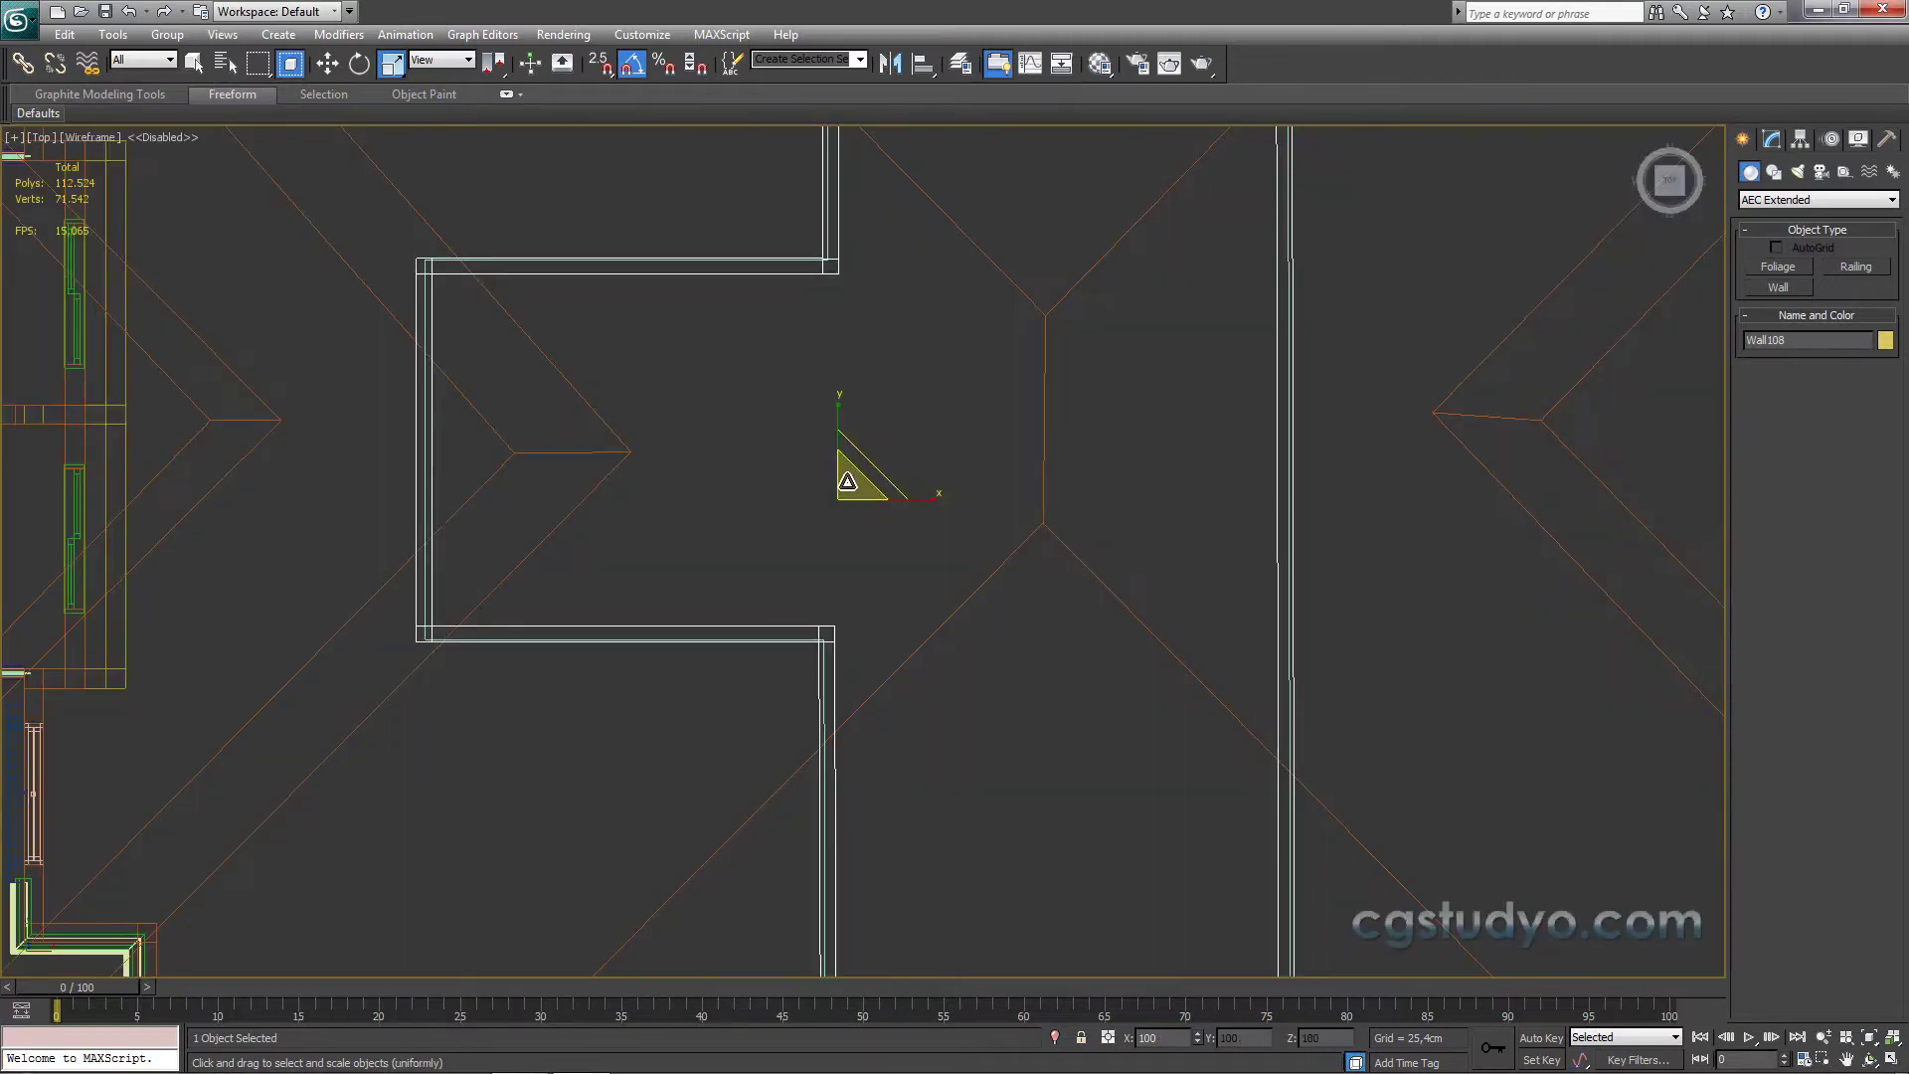
drag(847, 481, 841, 462)
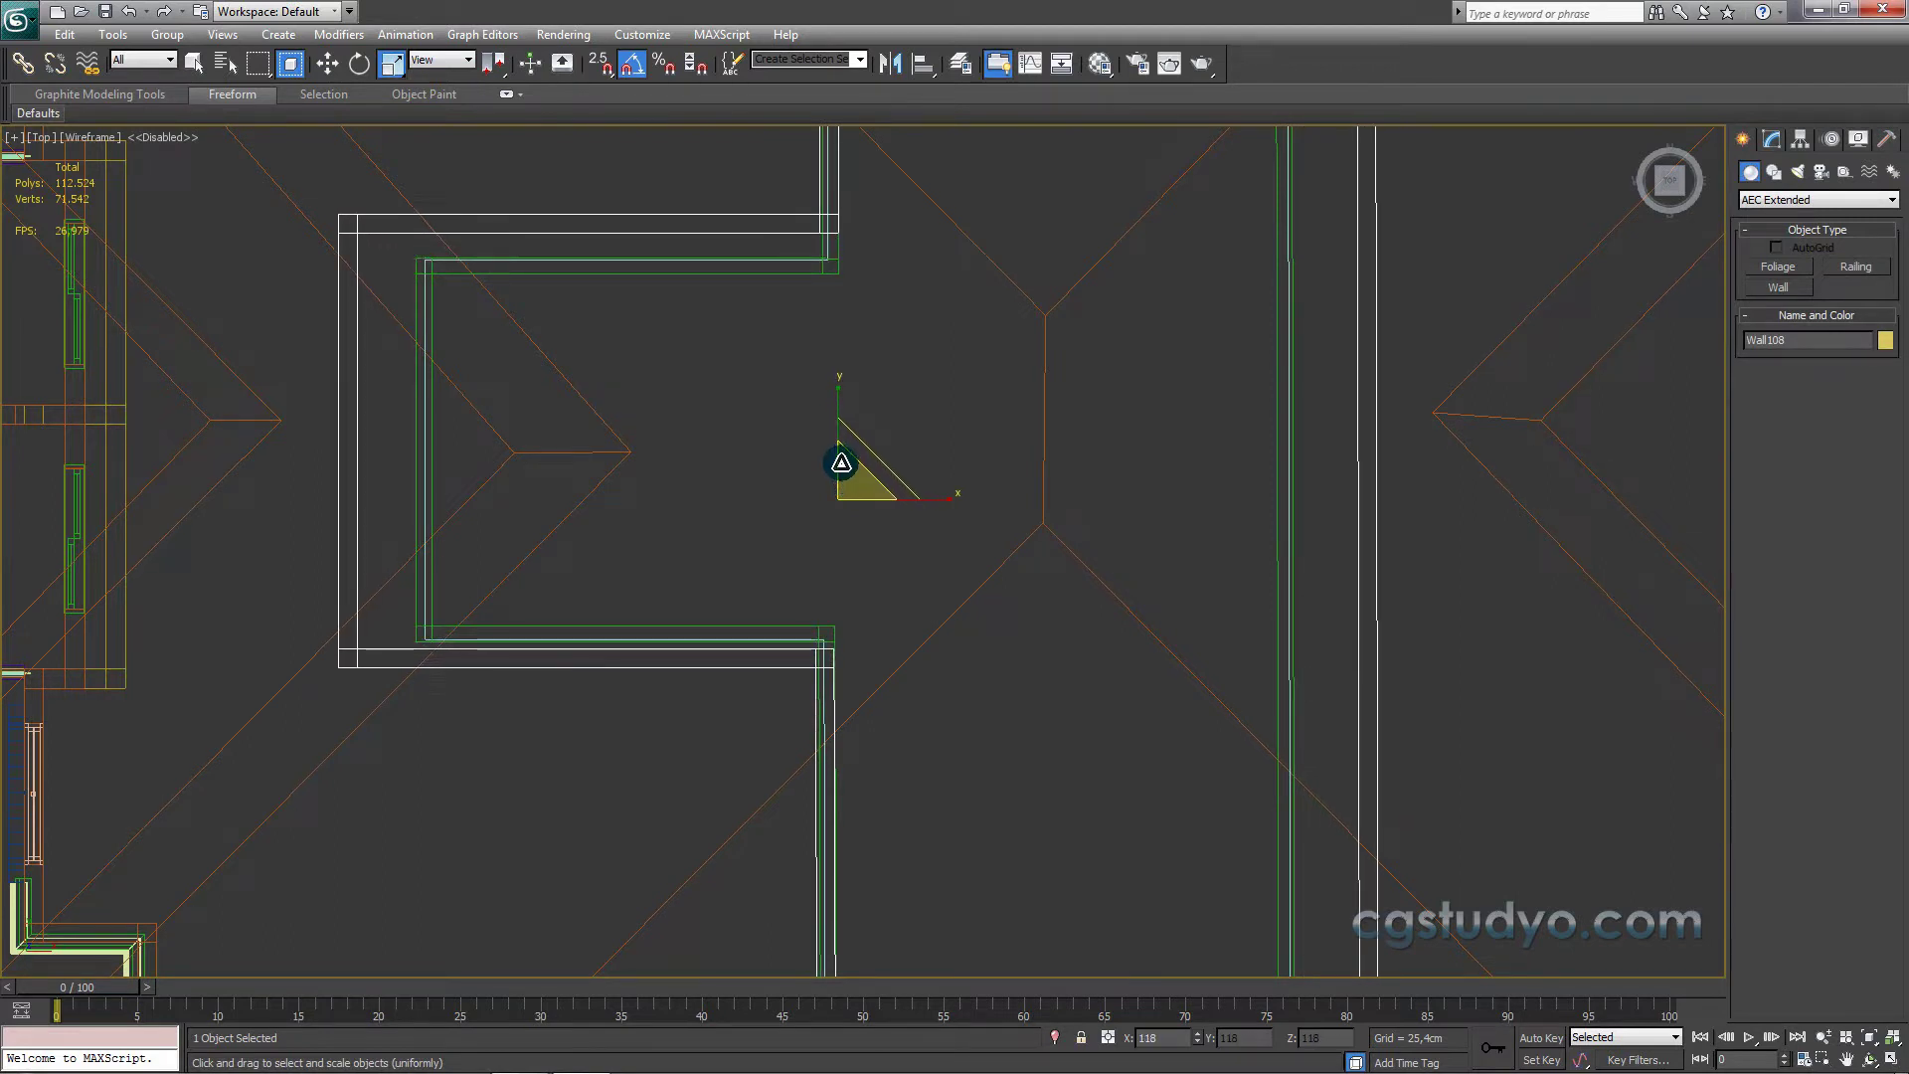
drag(842, 462, 841, 461)
scroll(895, 438, down, 2)
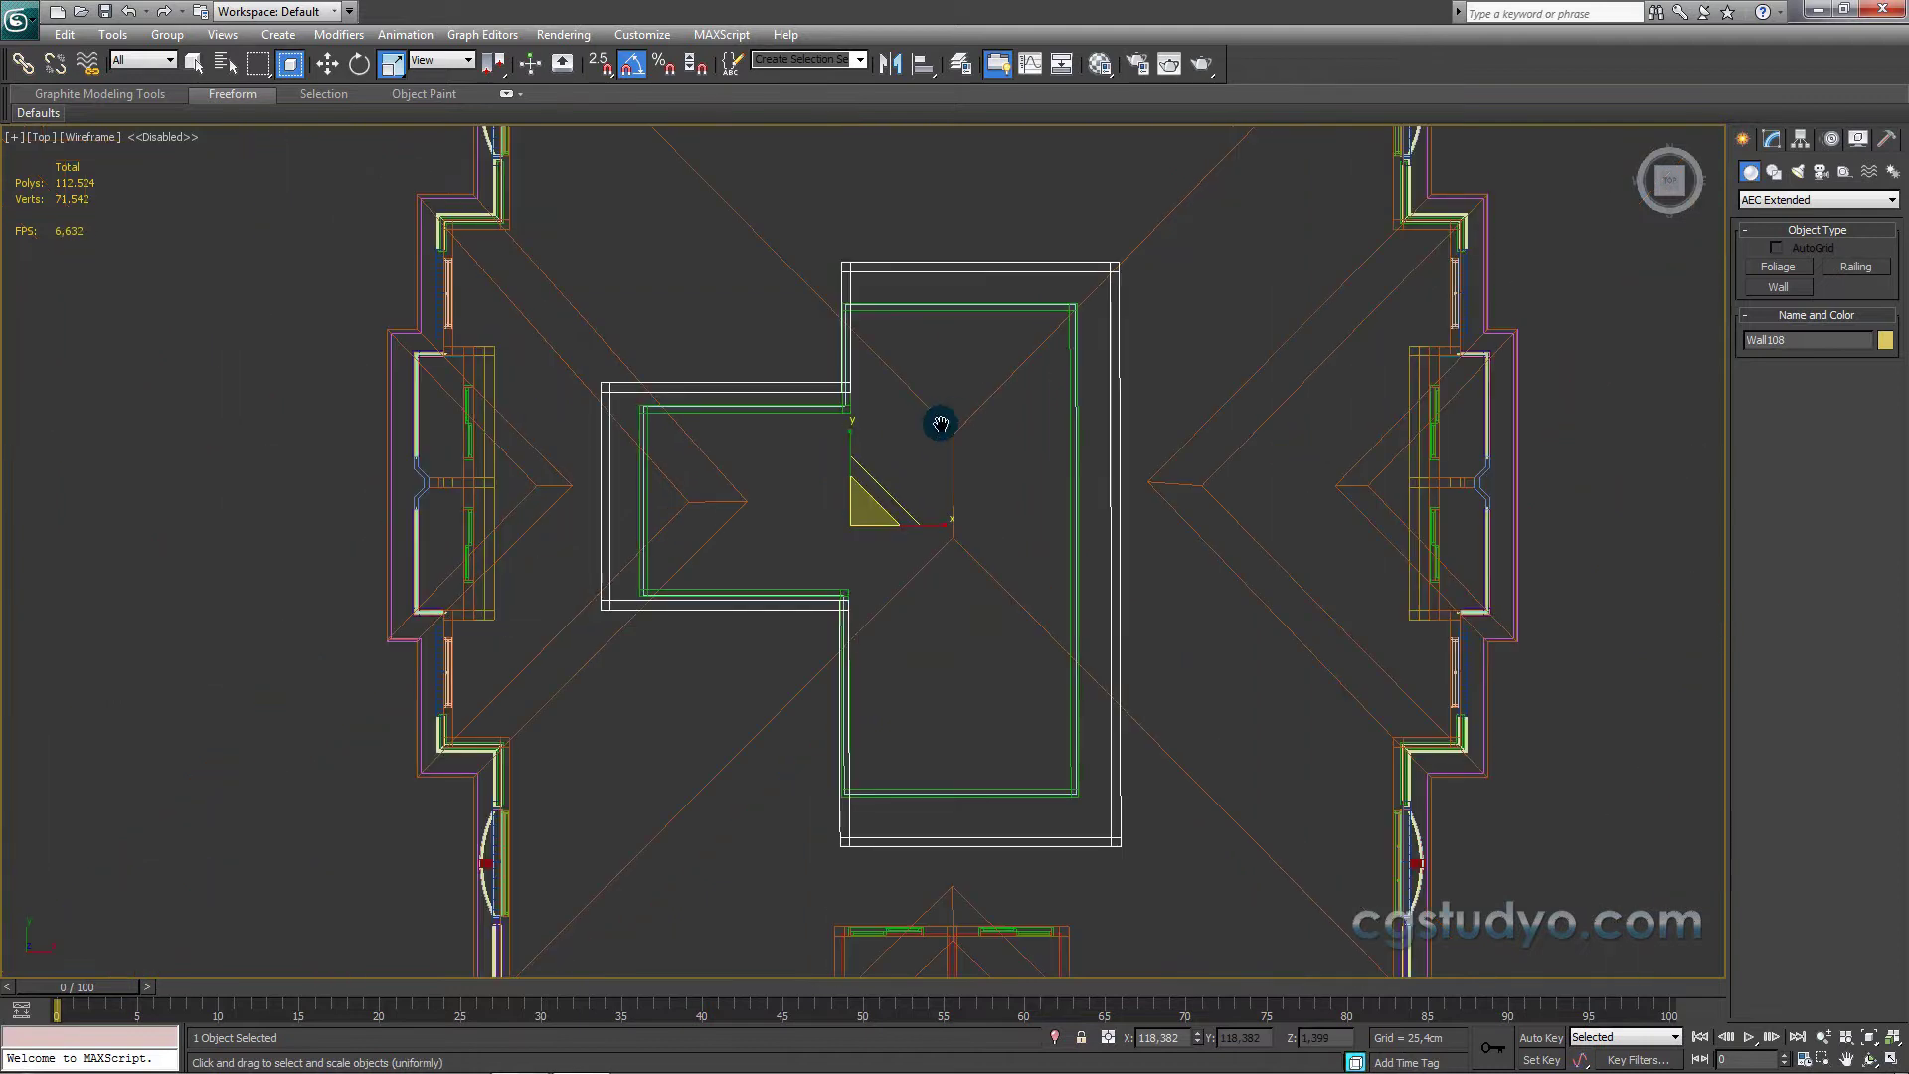
scroll(942, 418, down, 1)
click(1773, 140)
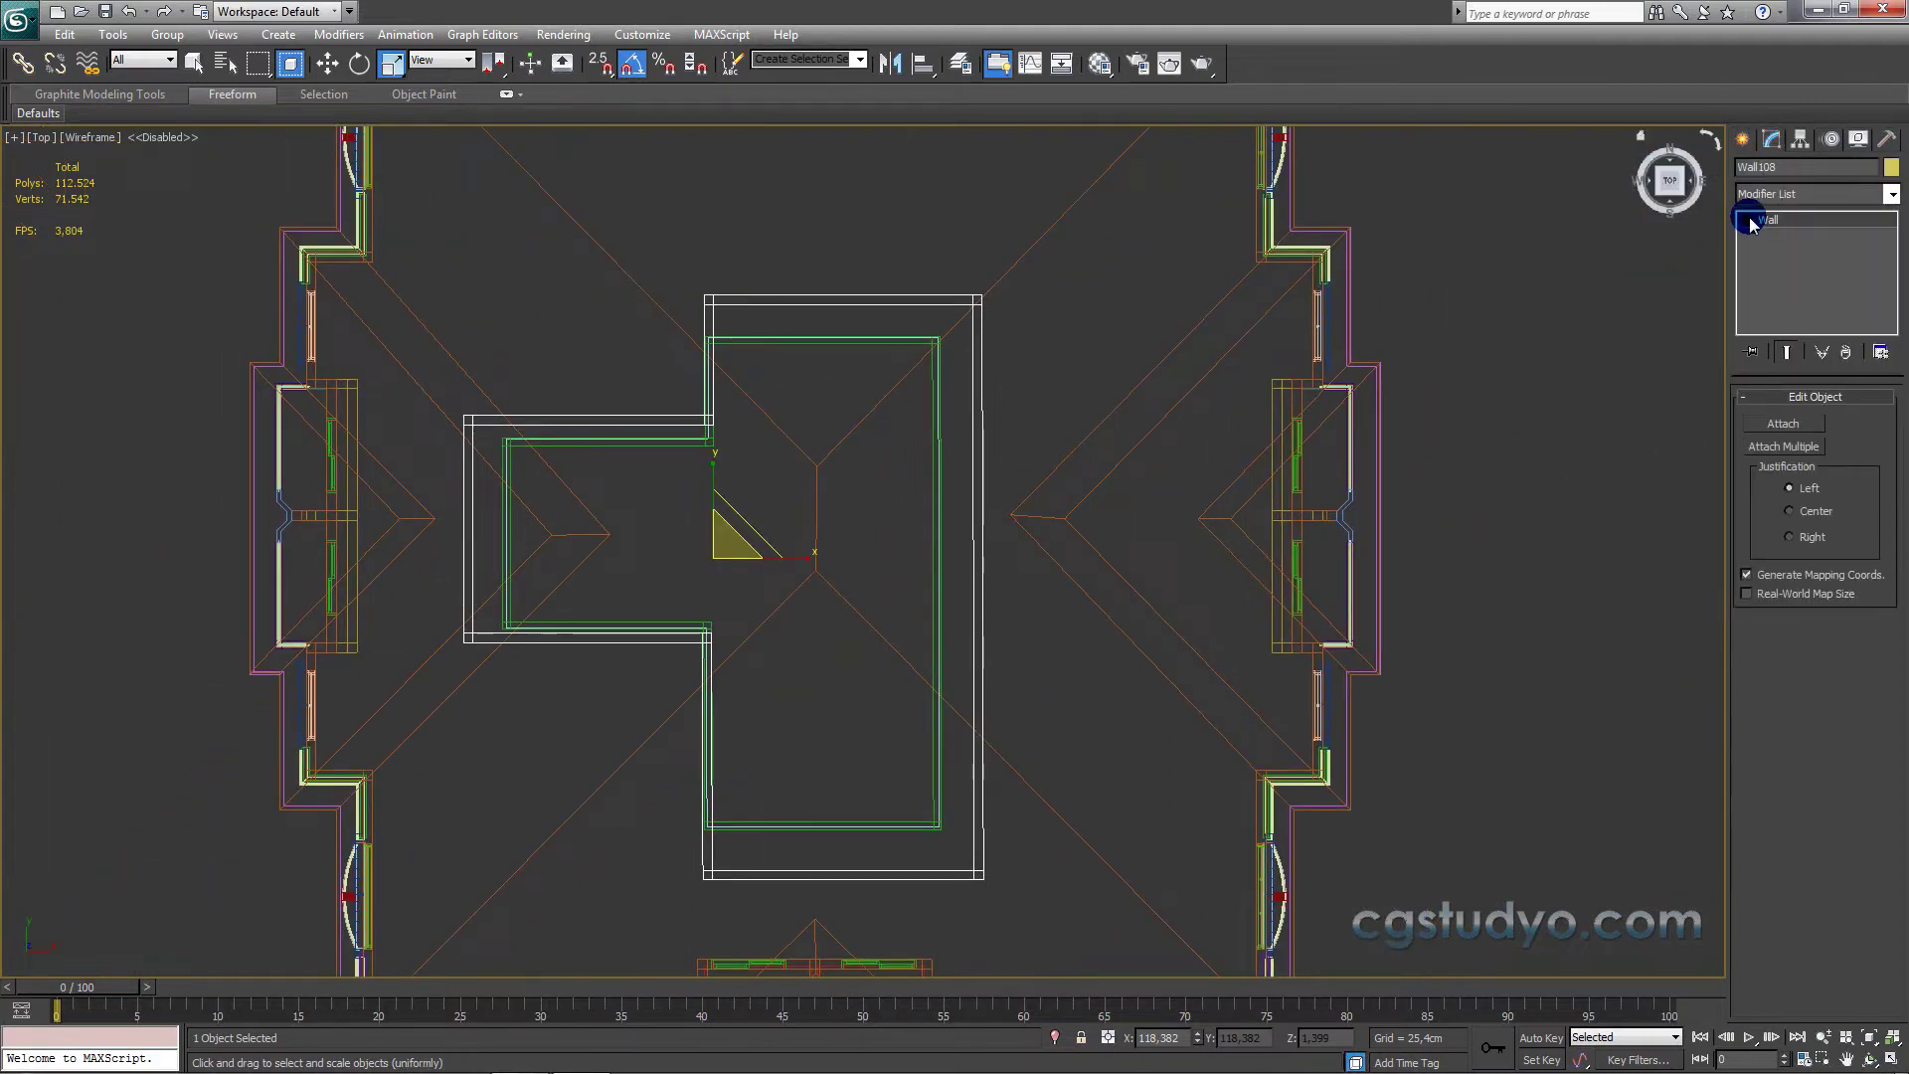
Step: Convert Wall108 to Editable Poly and shift its right-side vertices left onto the green wall
right_click(1785, 219)
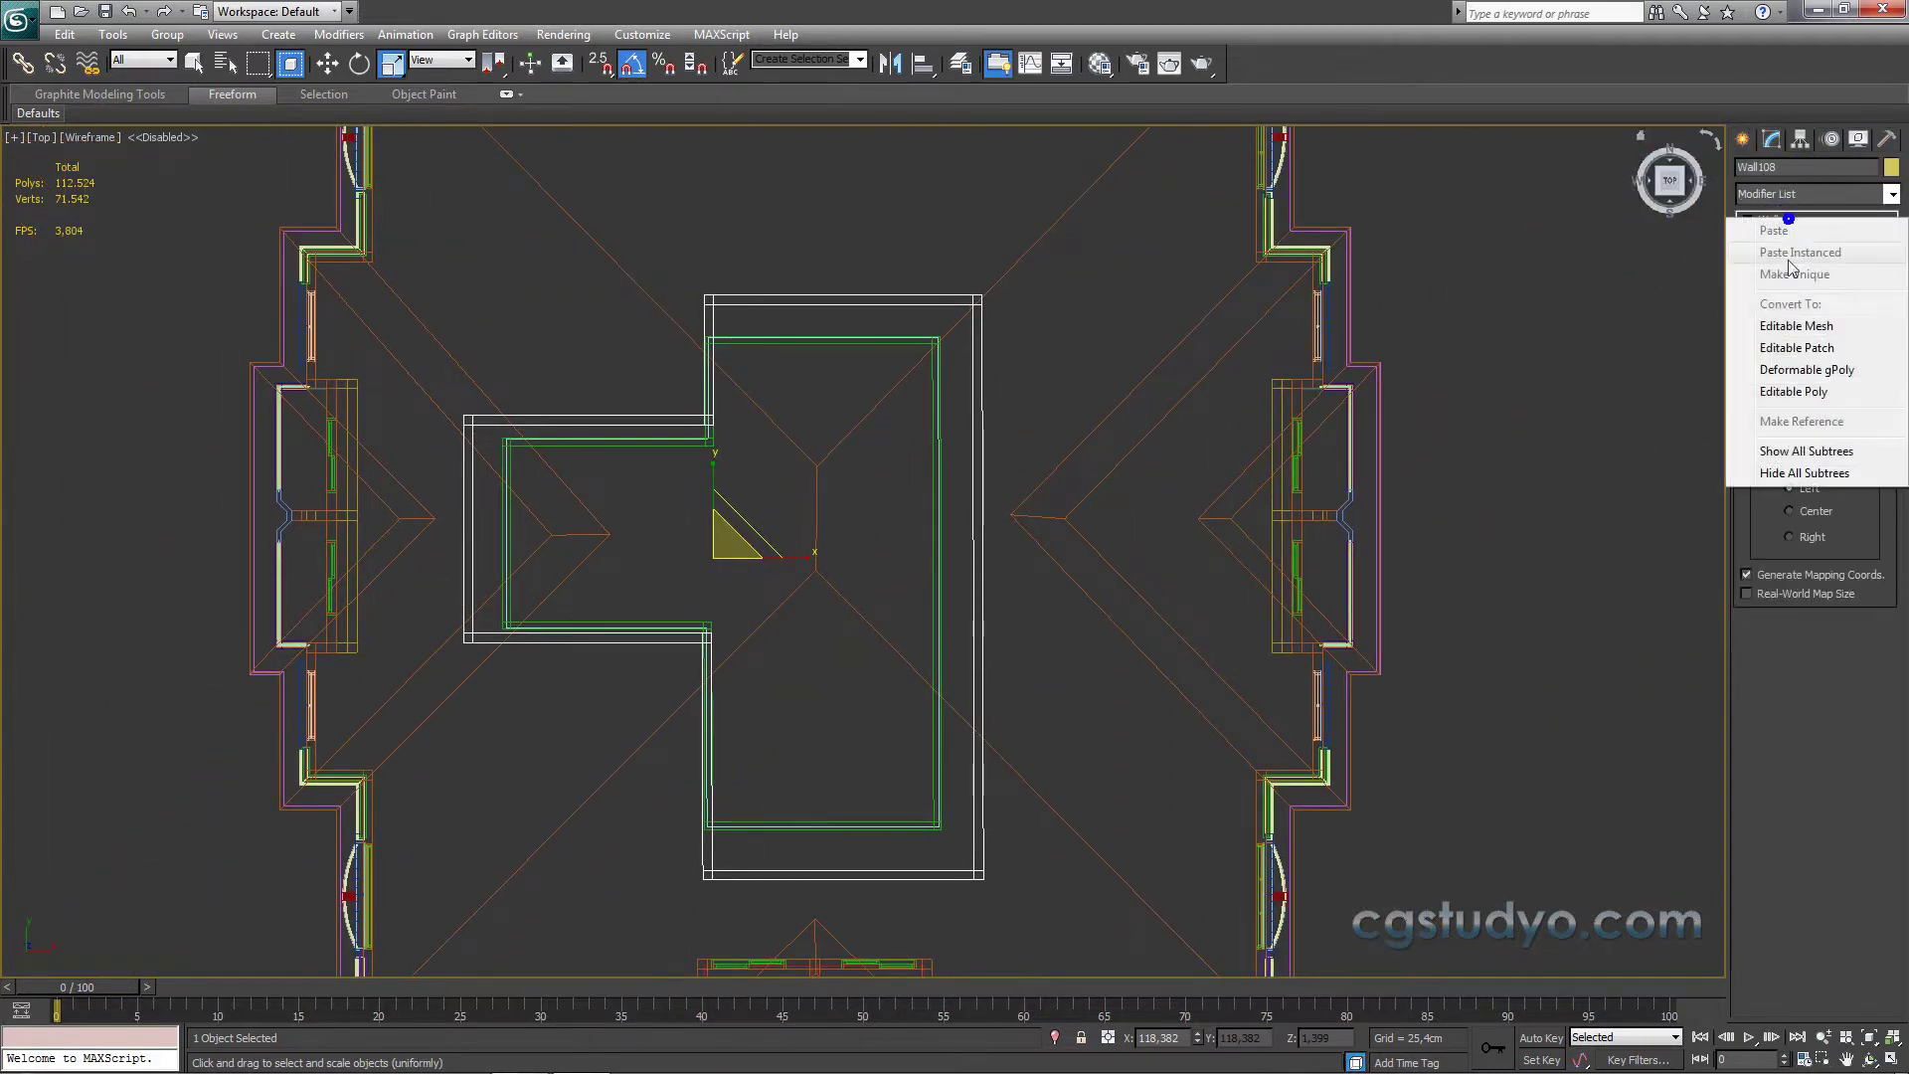
click(1816, 394)
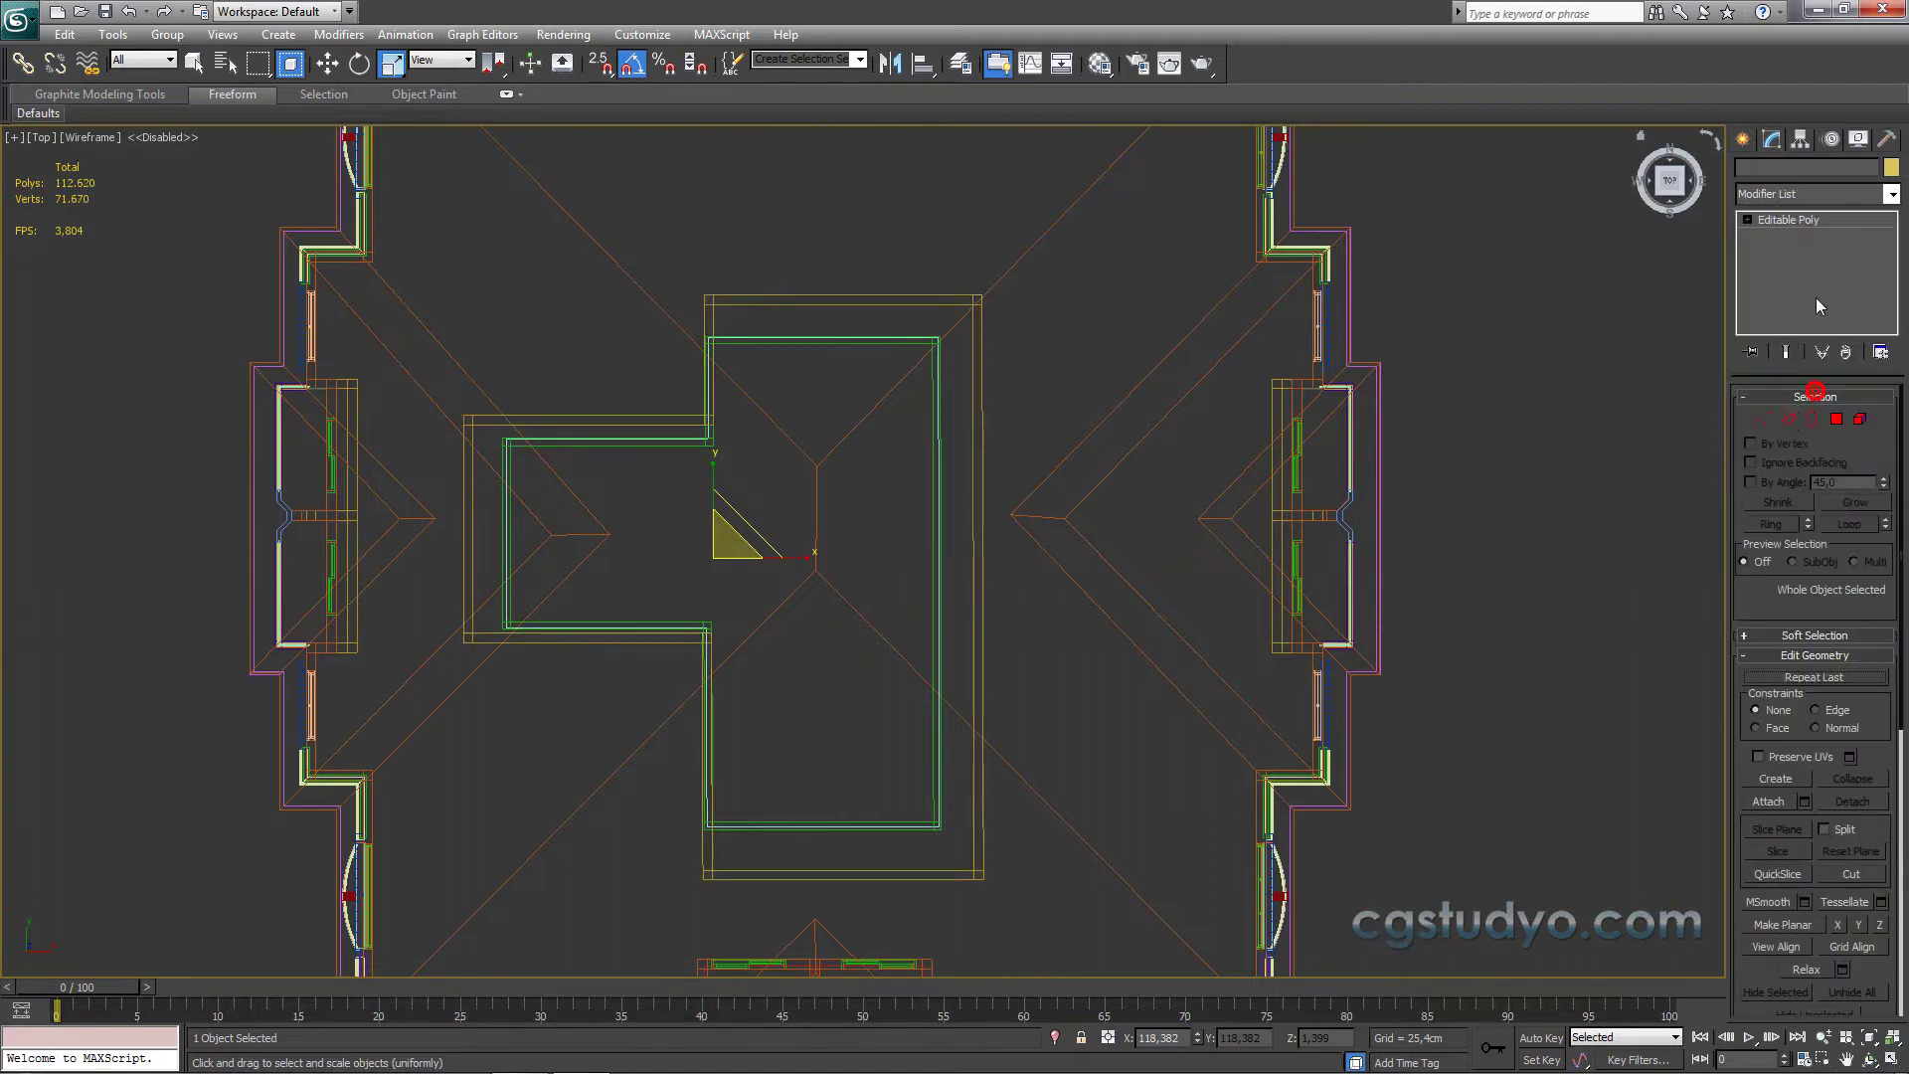
click(1764, 418)
drag(935, 898, 935, 898)
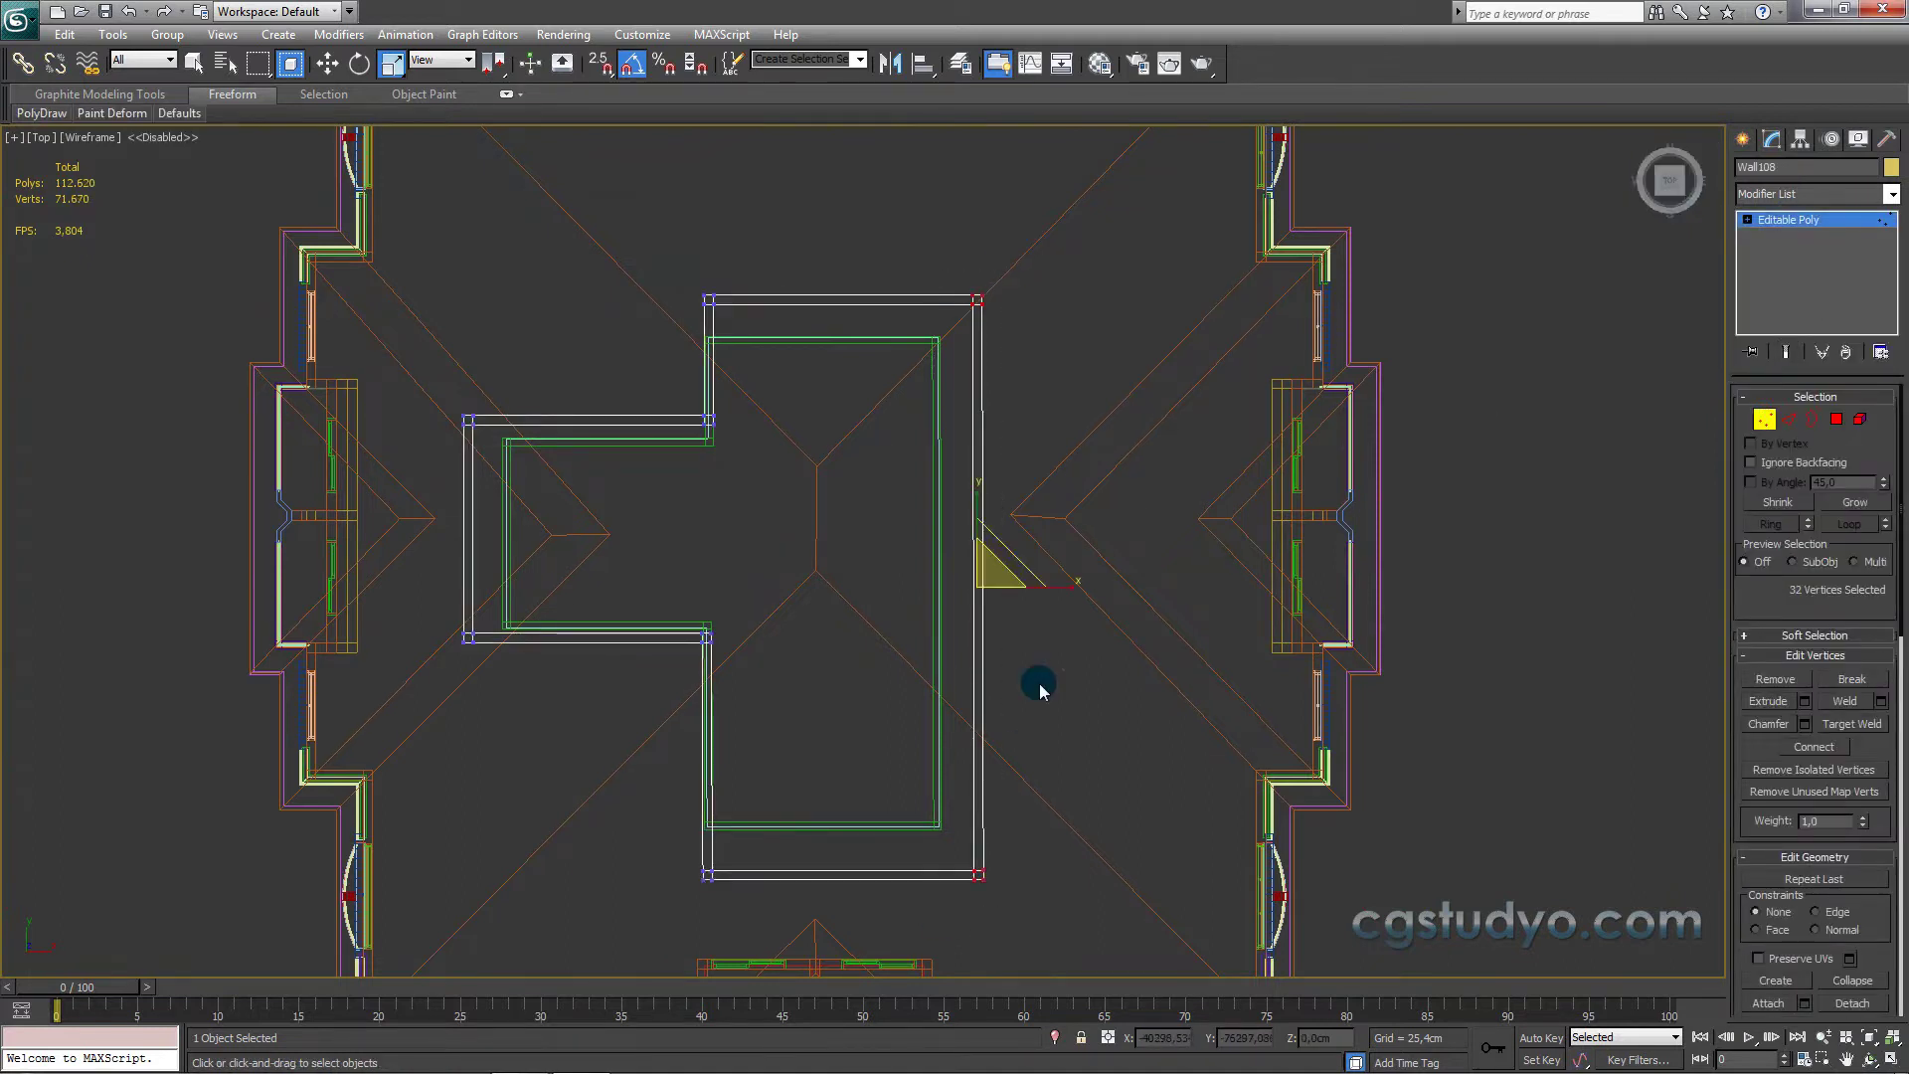
key(w)
drag(1029, 589, 989, 576)
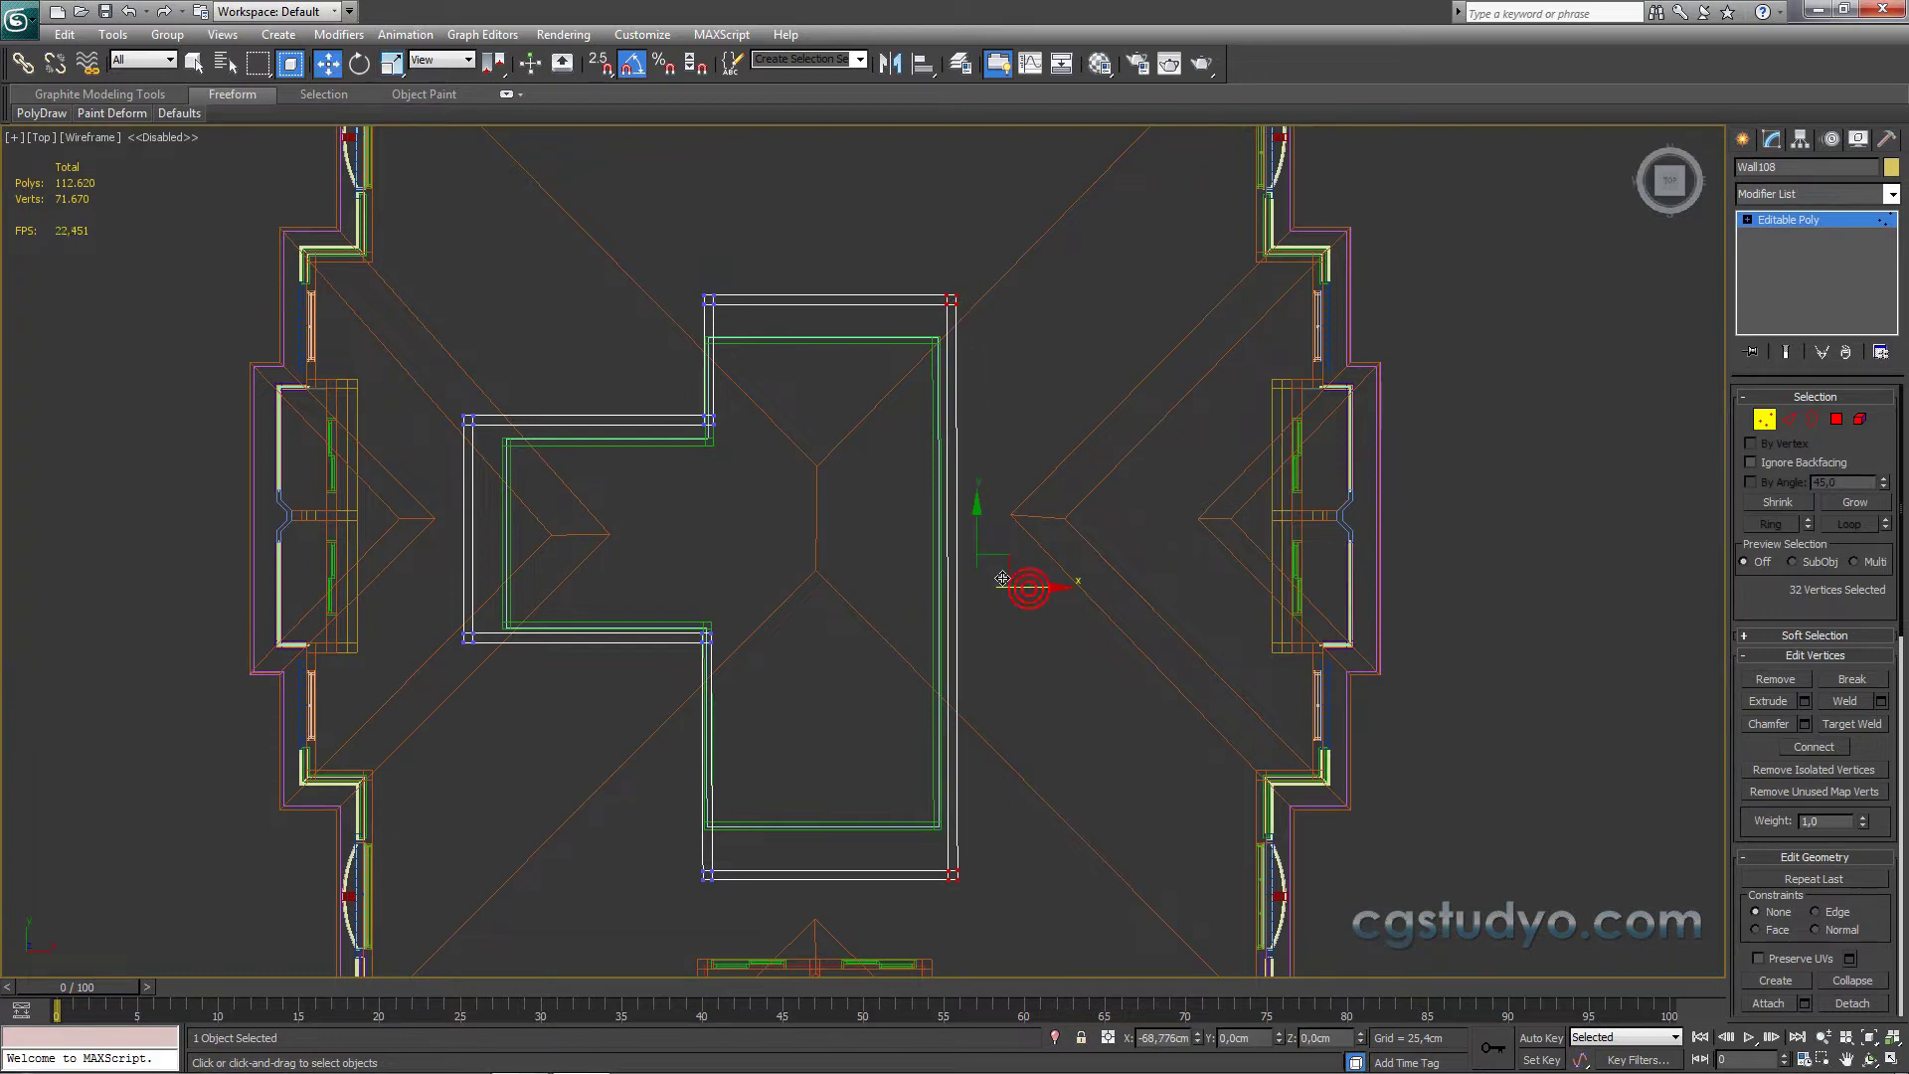
Step: Move the band's bottom wall vertices up to line up with the green wall
middle_drag(988, 576, 895, 414)
scroll(897, 414, up, 2)
scroll(903, 414, up, 2)
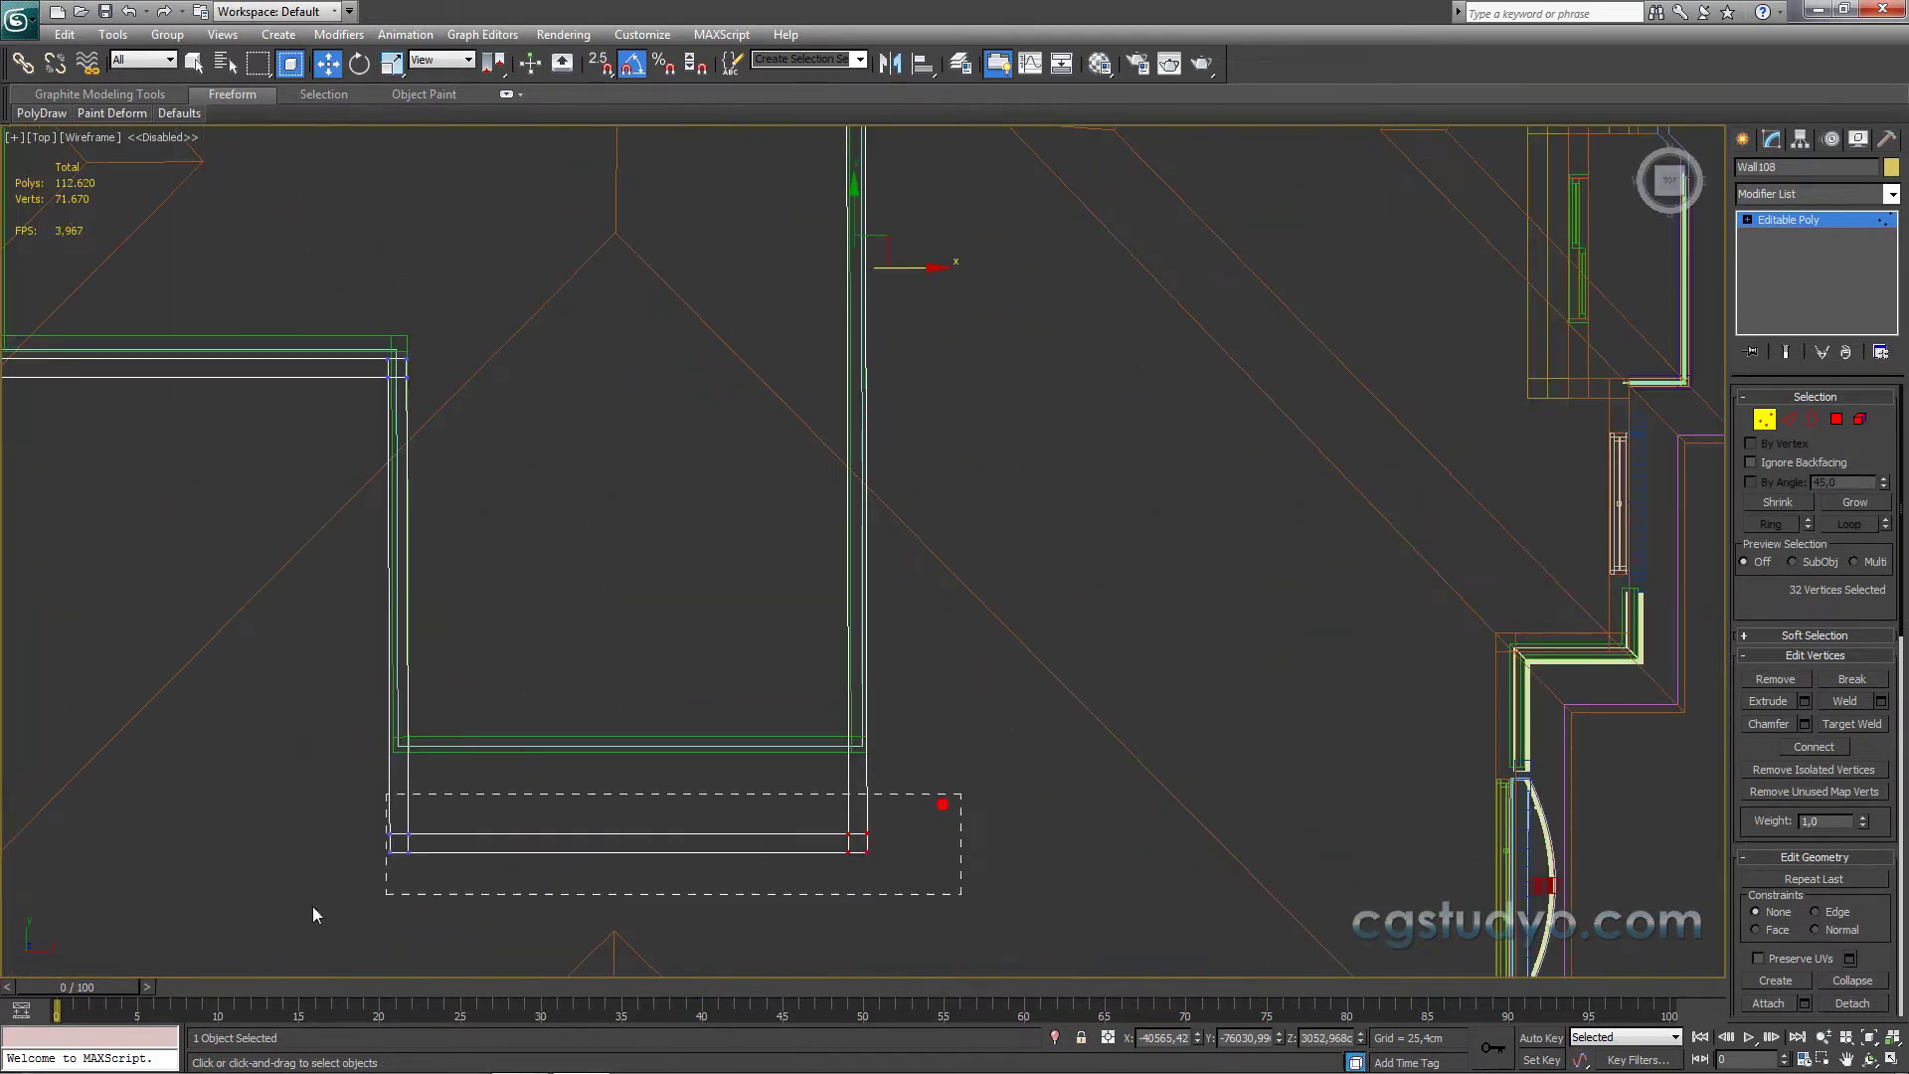
drag(626, 780, 637, 689)
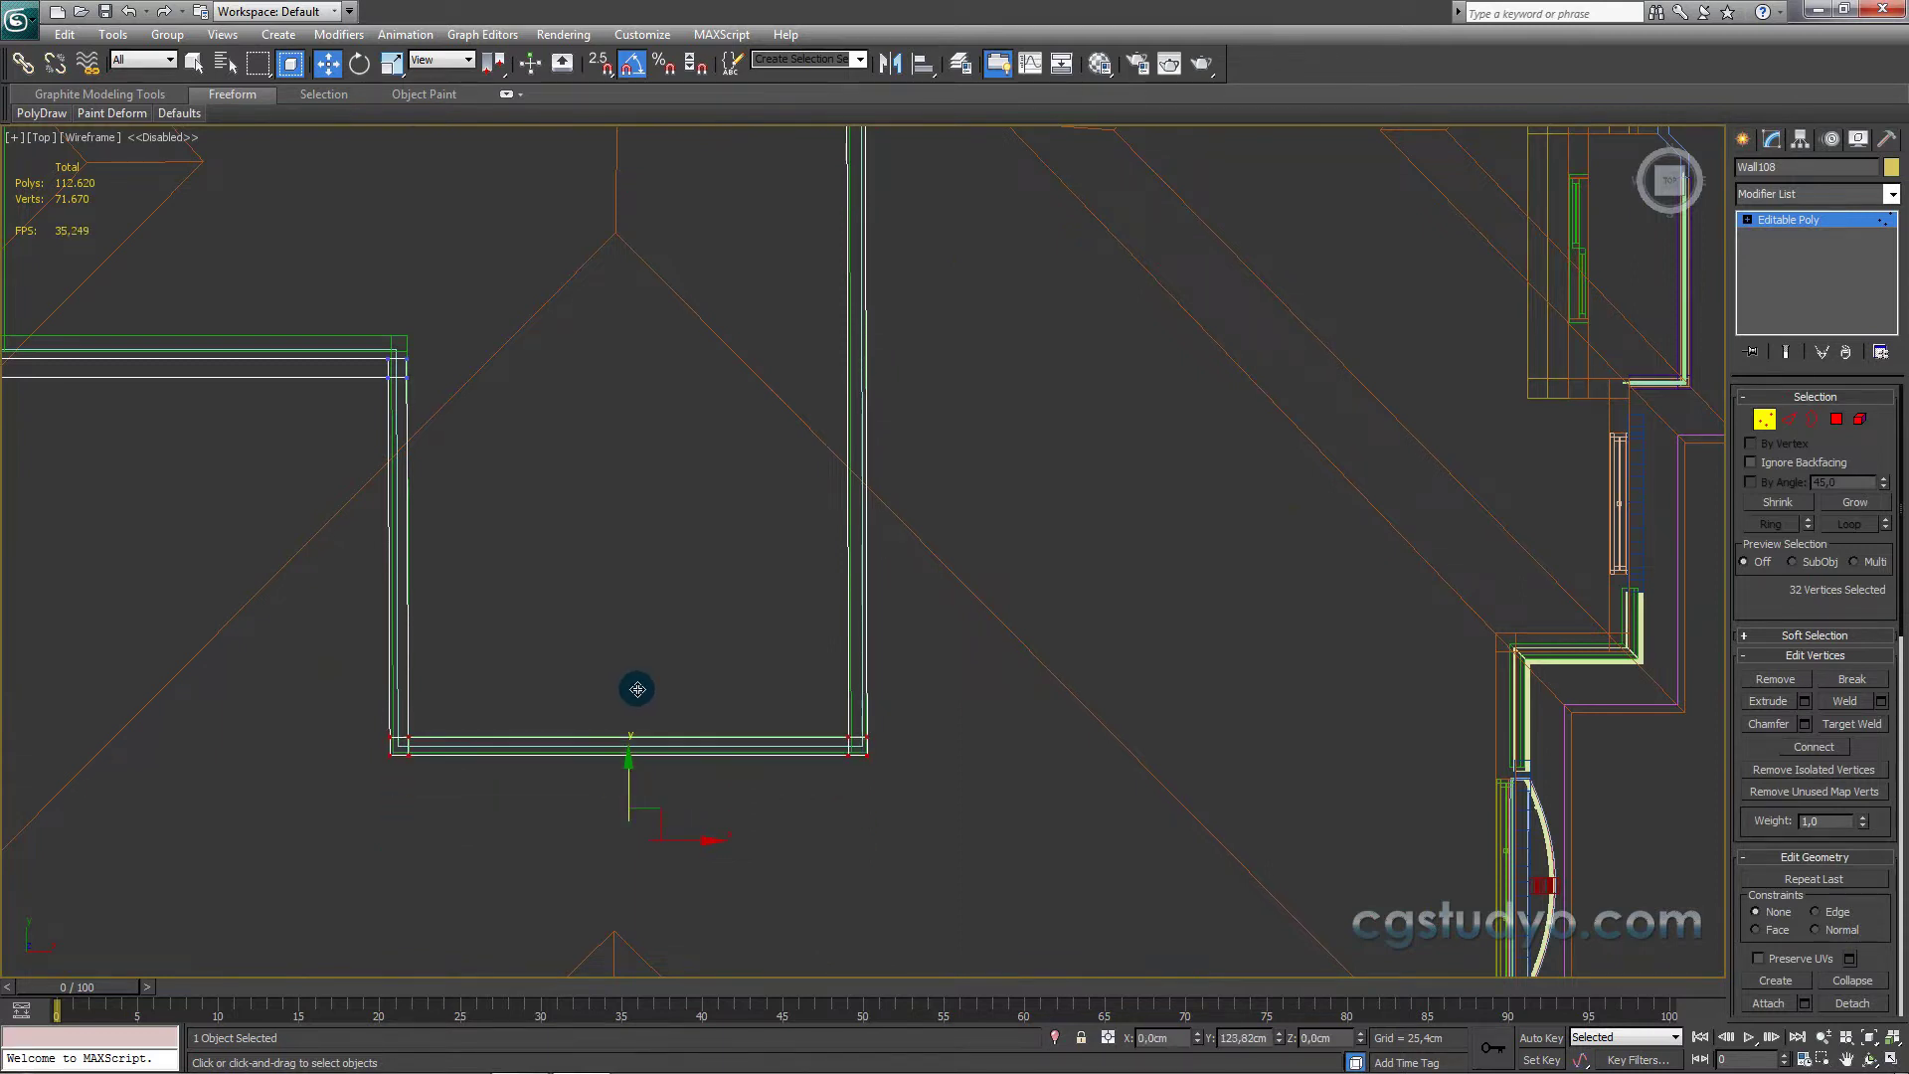
middle_drag(630, 694, 852, 498)
scroll(852, 498, up, 2)
scroll(976, 520, up, 3)
drag(856, 464, 857, 462)
scroll(778, 546, down, 2)
mouse_move(778, 546)
middle_down()
mouse_move(711, 476)
mouse_move(755, 659)
middle_up()
Step: Shift the right wall vertices slightly right to align with the green wall
drag(663, 795, 656, 947)
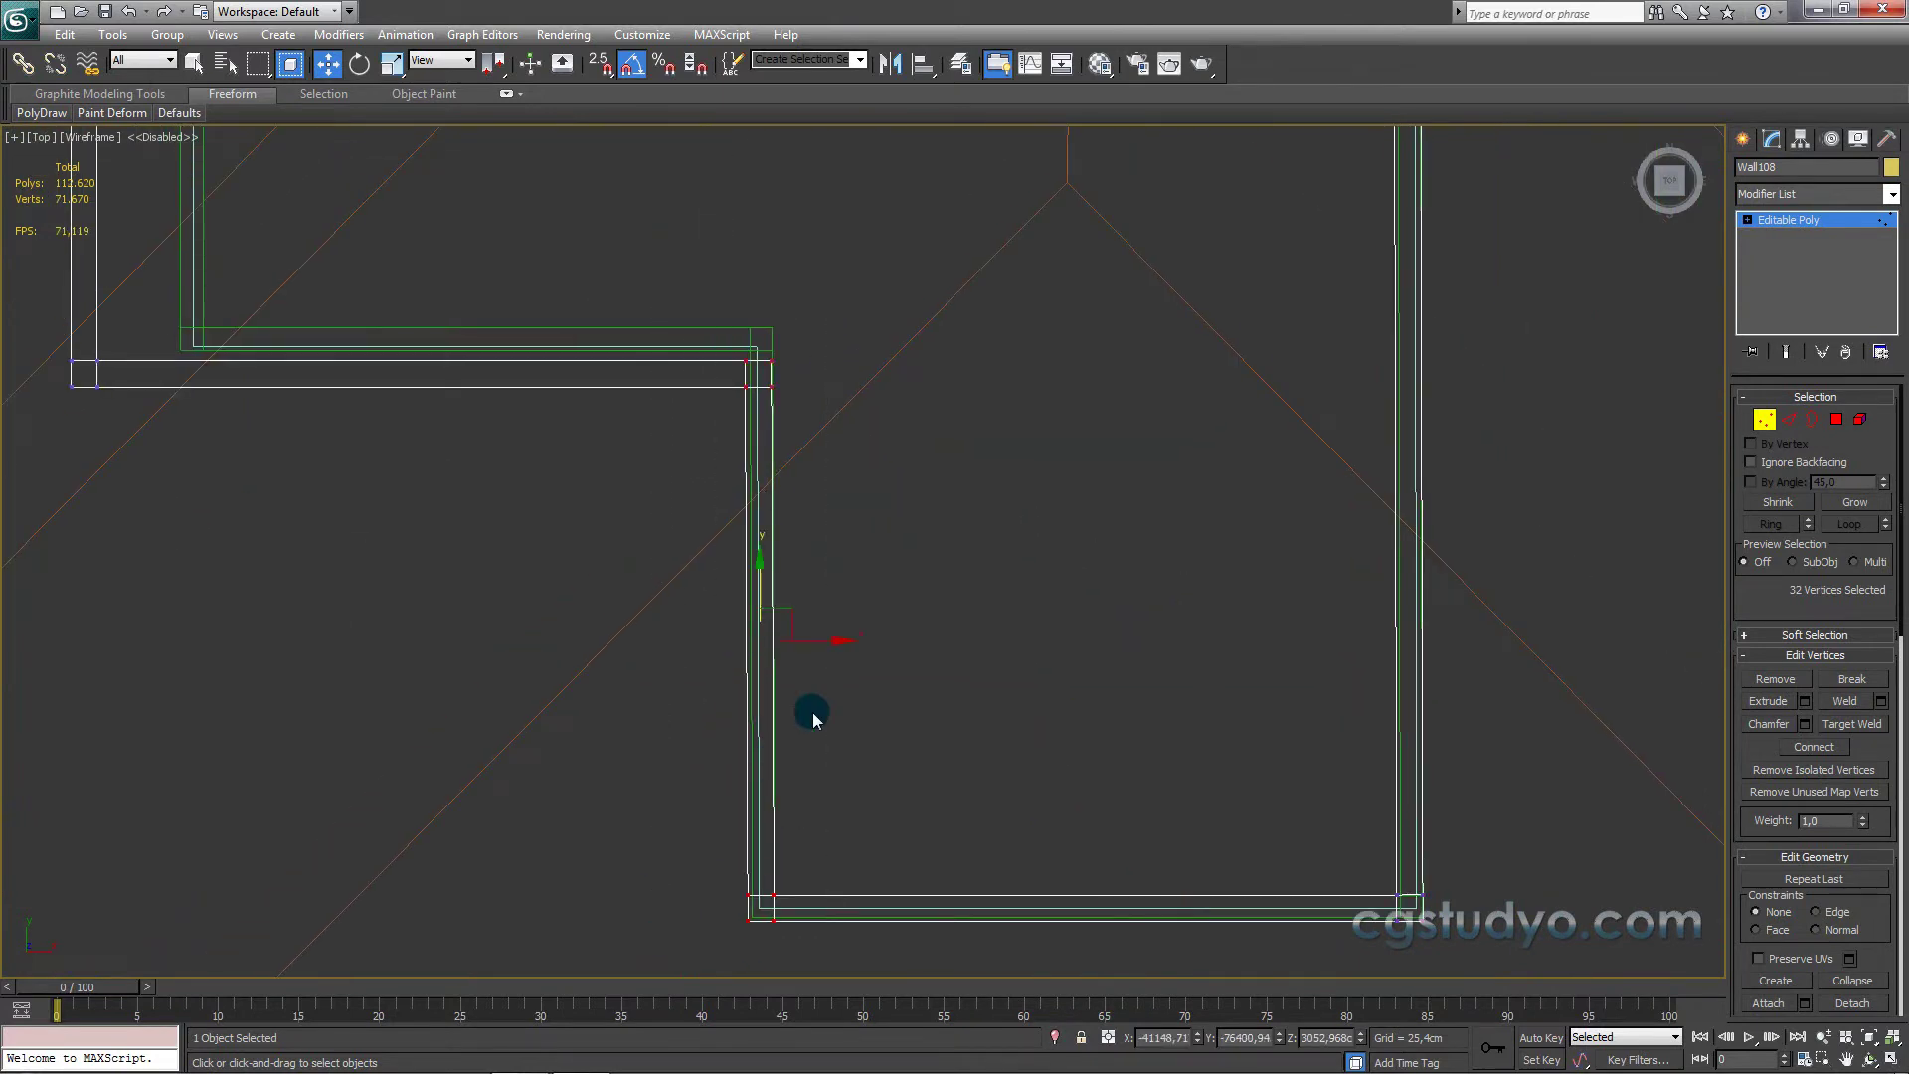
scroll(807, 637, up, 2)
scroll(860, 606, up, 2)
drag(892, 624, 897, 623)
scroll(921, 577, down, 3)
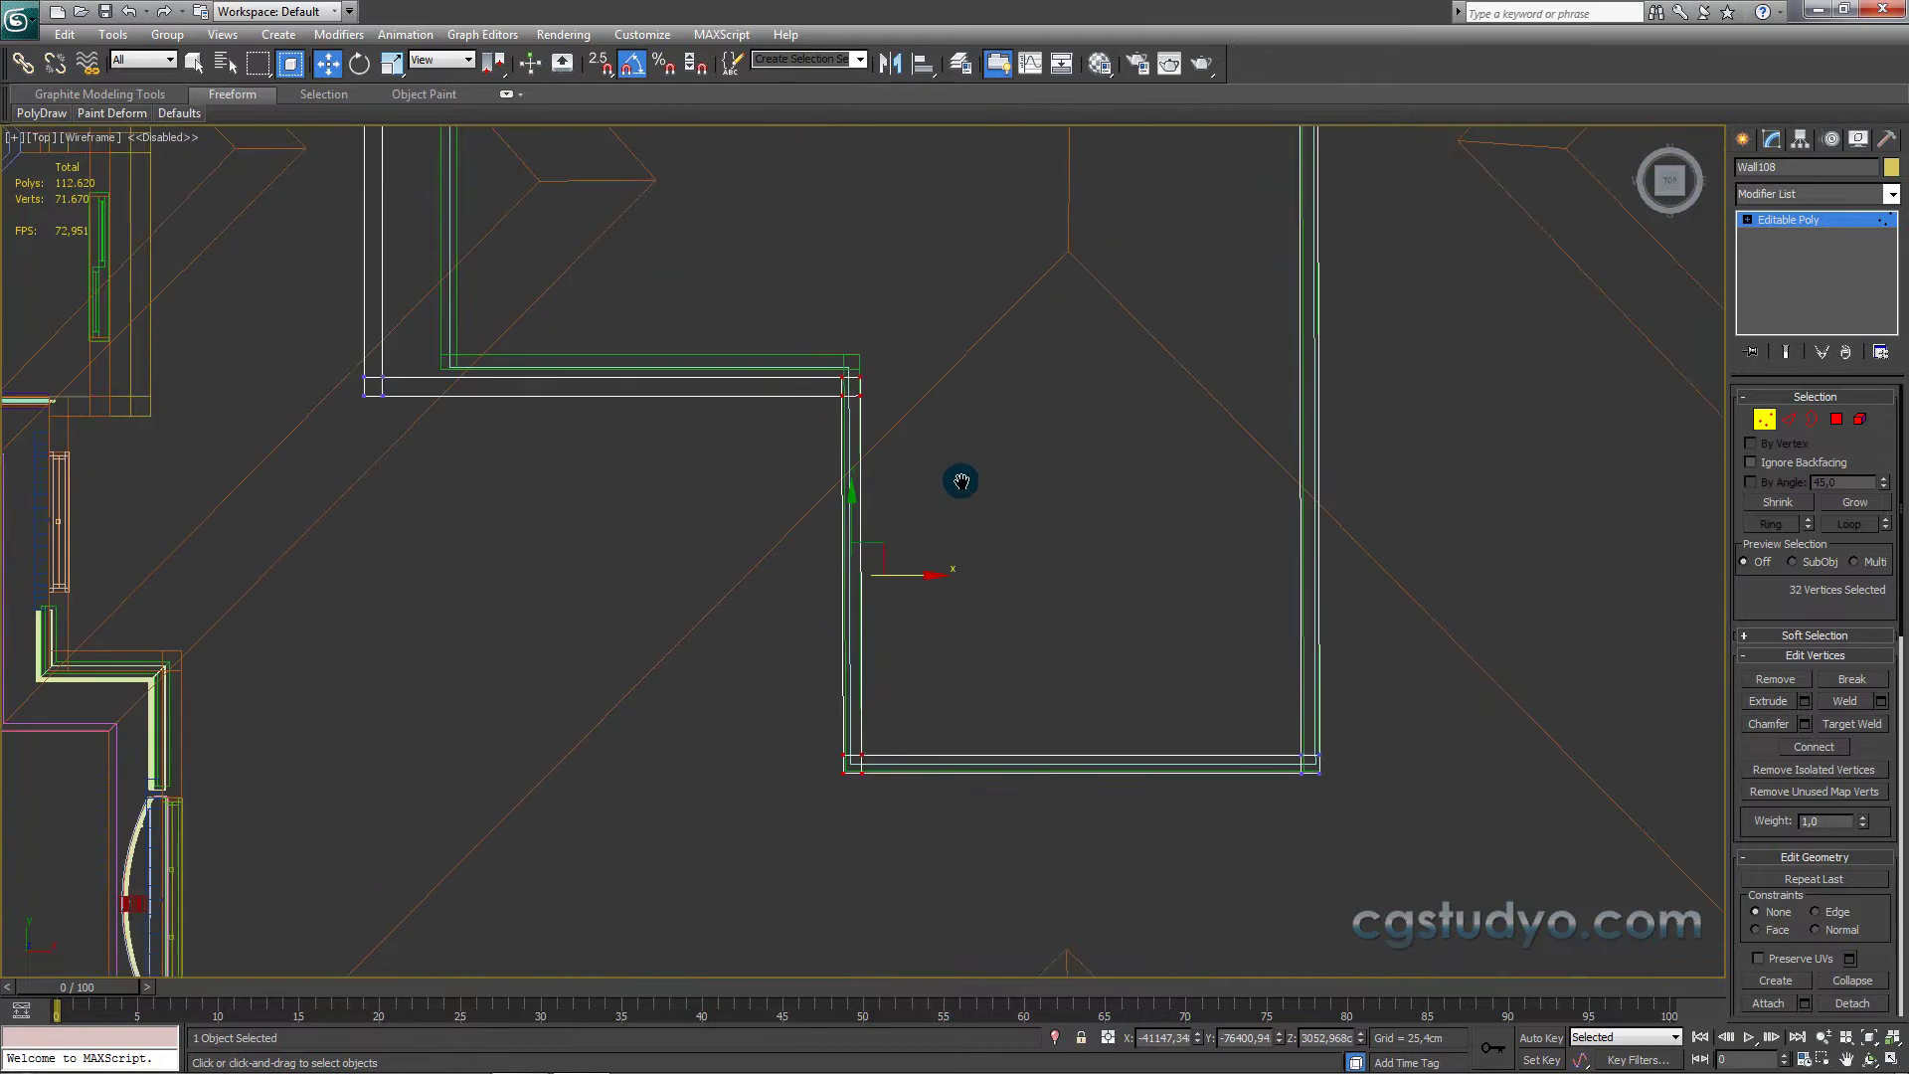
scroll(954, 481, down, 2)
mouse_move(458, 651)
mouse_down()
mouse_move(850, 553)
mouse_move(757, 518)
mouse_up()
scroll(759, 527, down, 5)
click(822, 334)
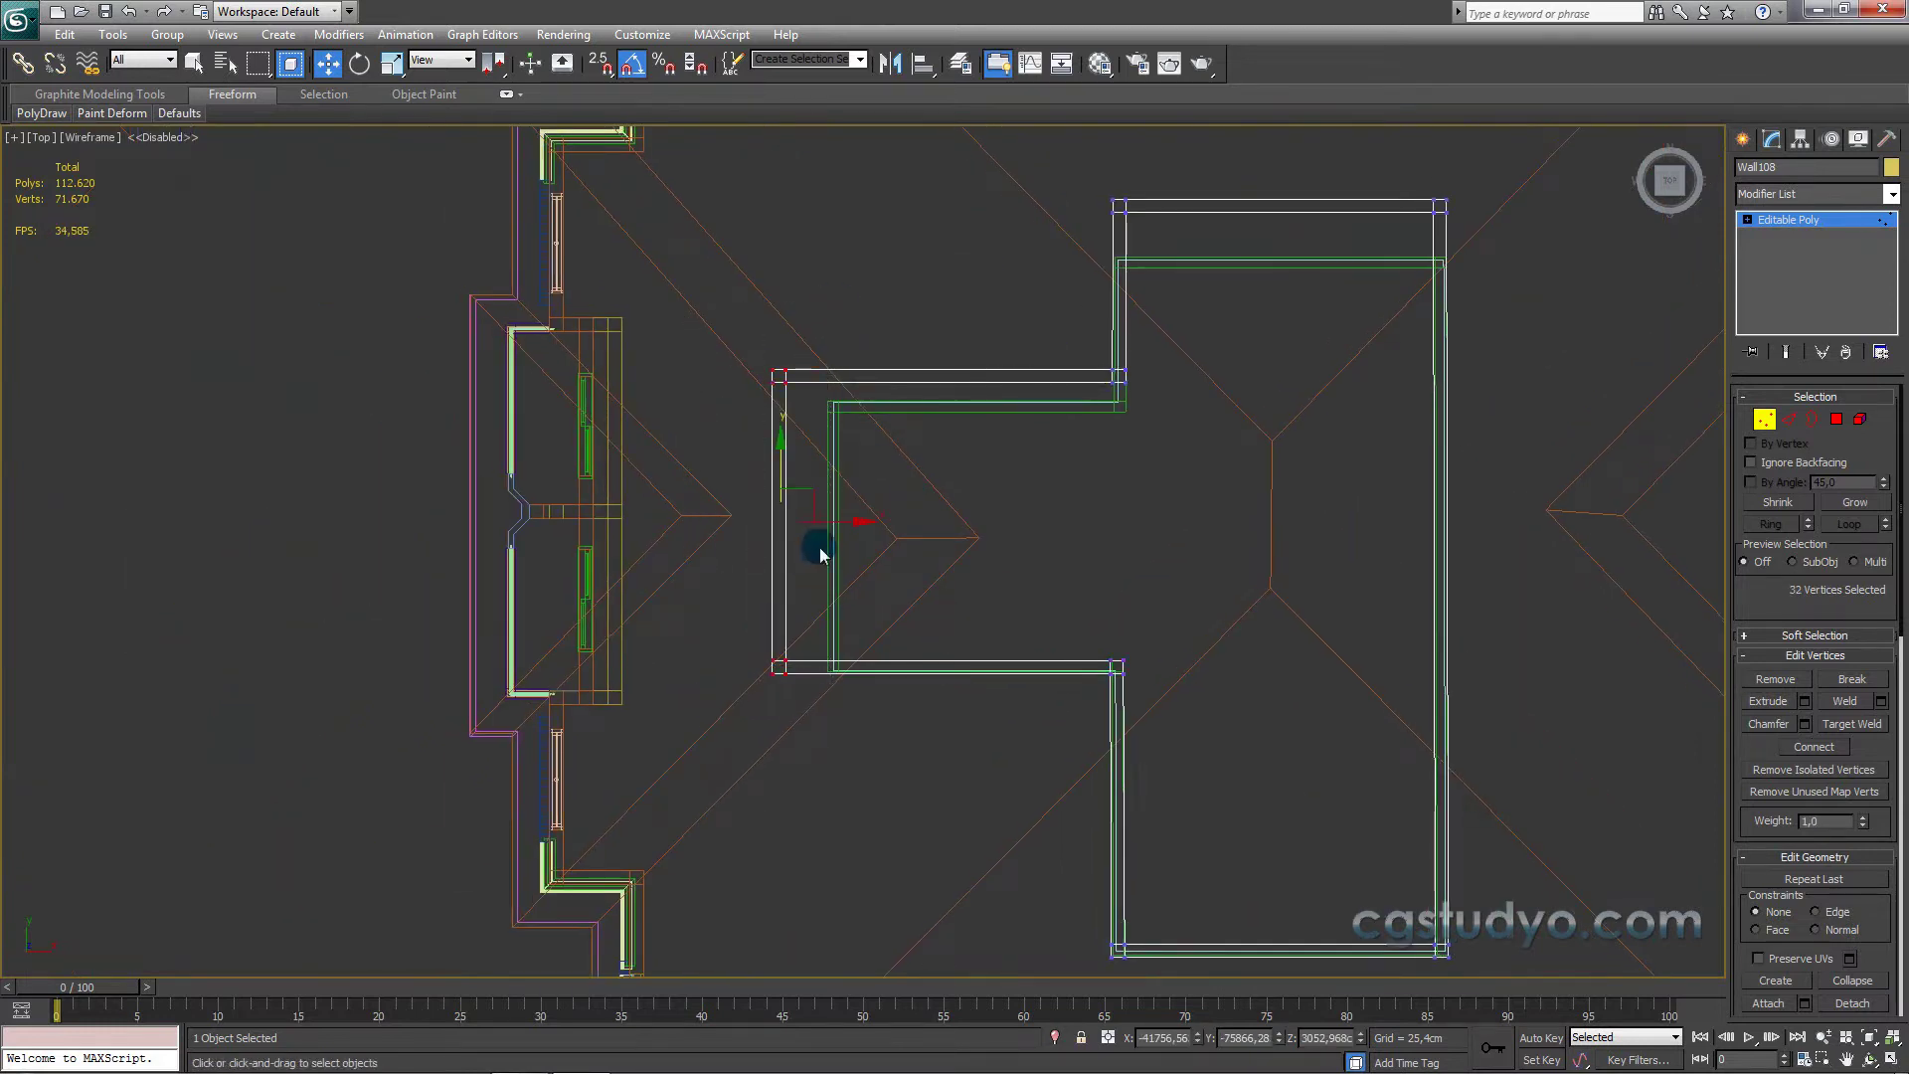
Step: Move the left wall vertices right onto the green enclosure wall
drag(833, 525, 884, 533)
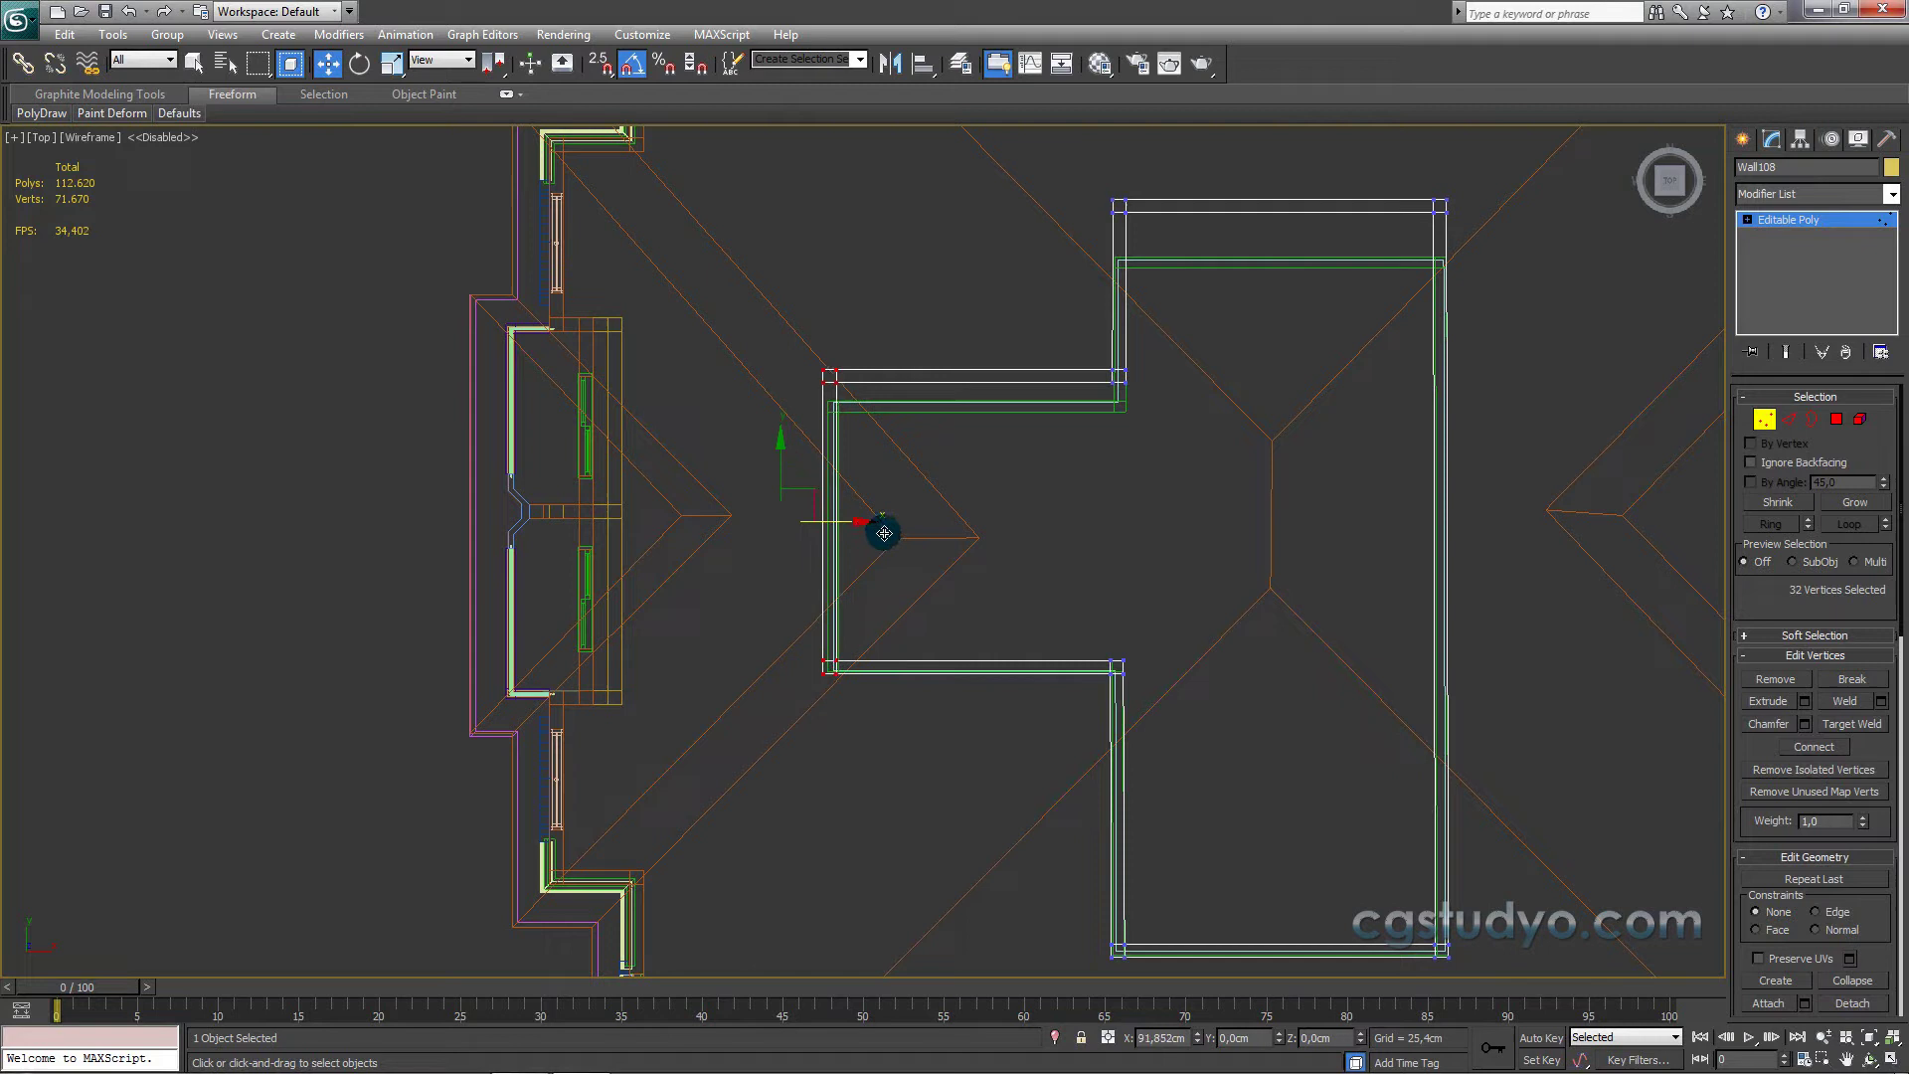
scroll(884, 533, up, 3)
scroll(752, 471, up, 3)
drag(759, 381, 770, 383)
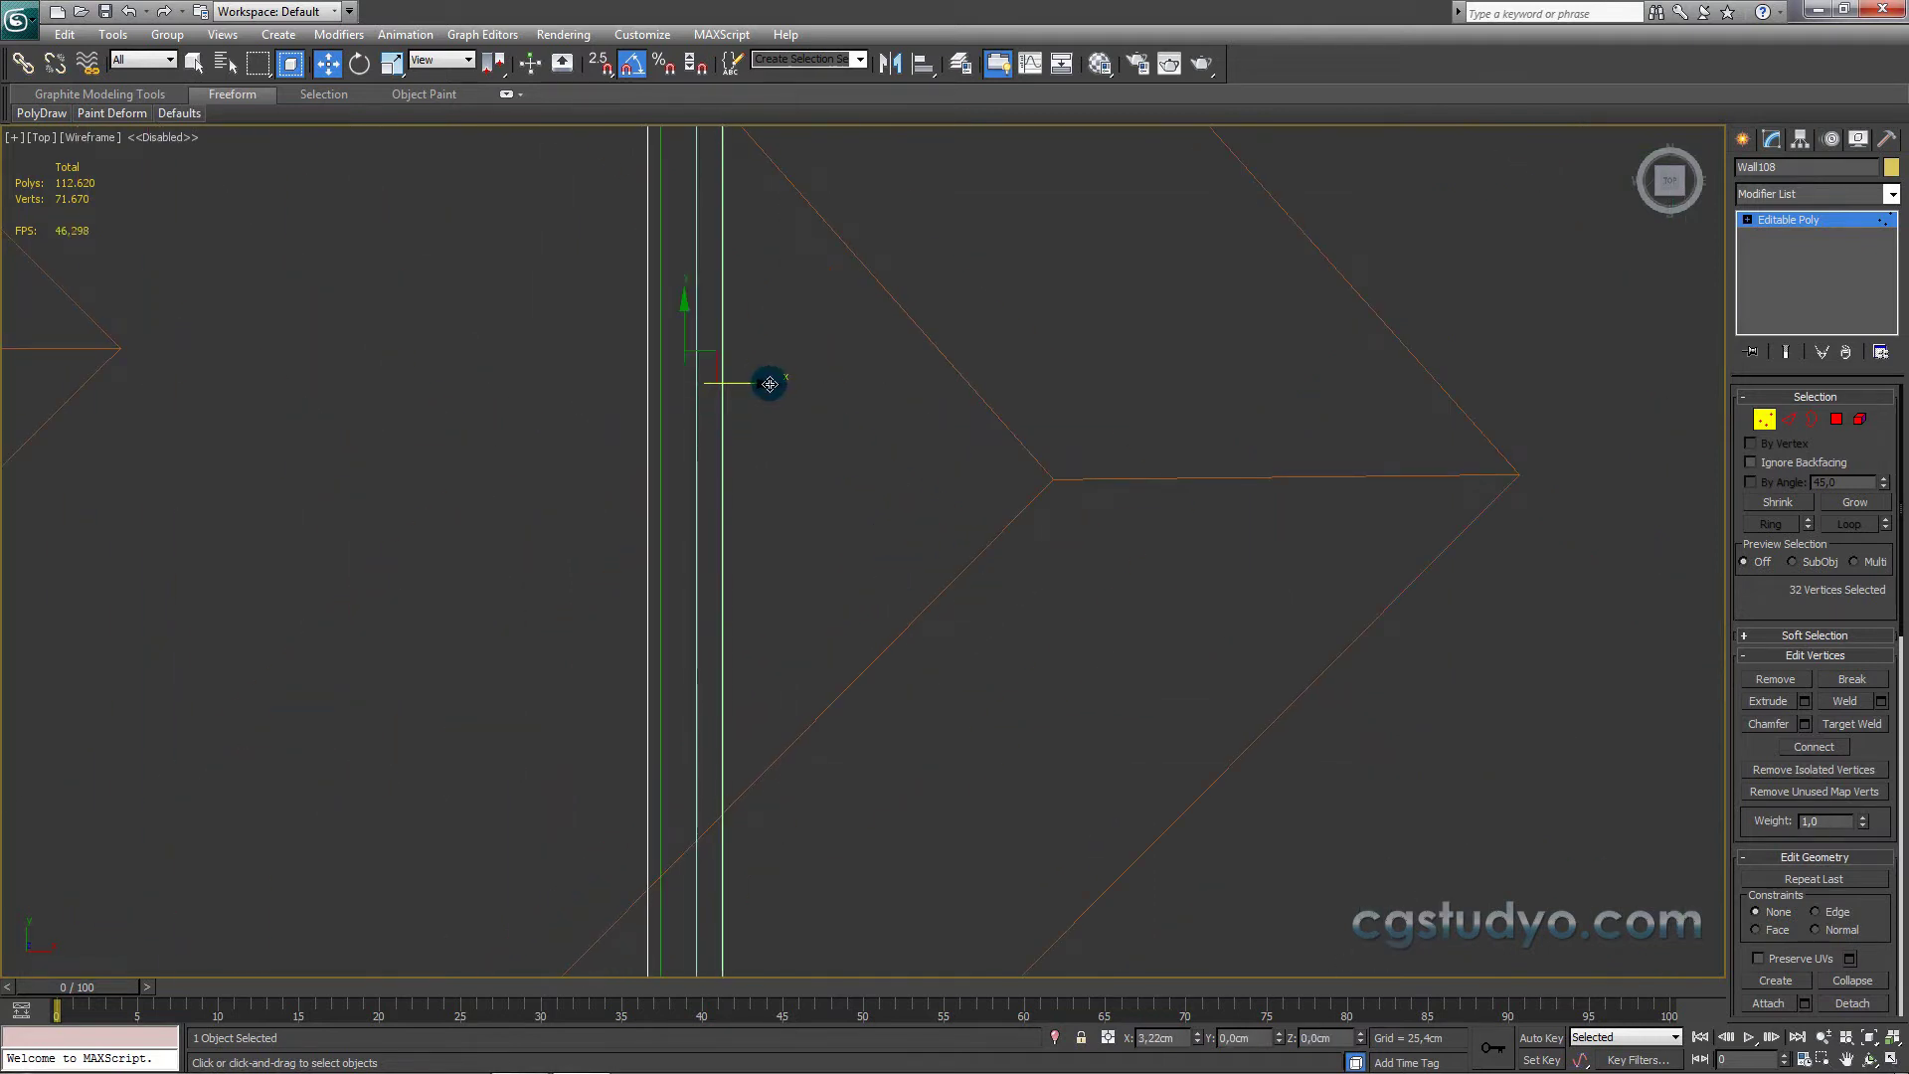
scroll(769, 384, down, 5)
Step: Move the upper wall vertices down and the lower wall vertices up, then exit Vertex mode
ctrl+drag(485, 668, 524, 588)
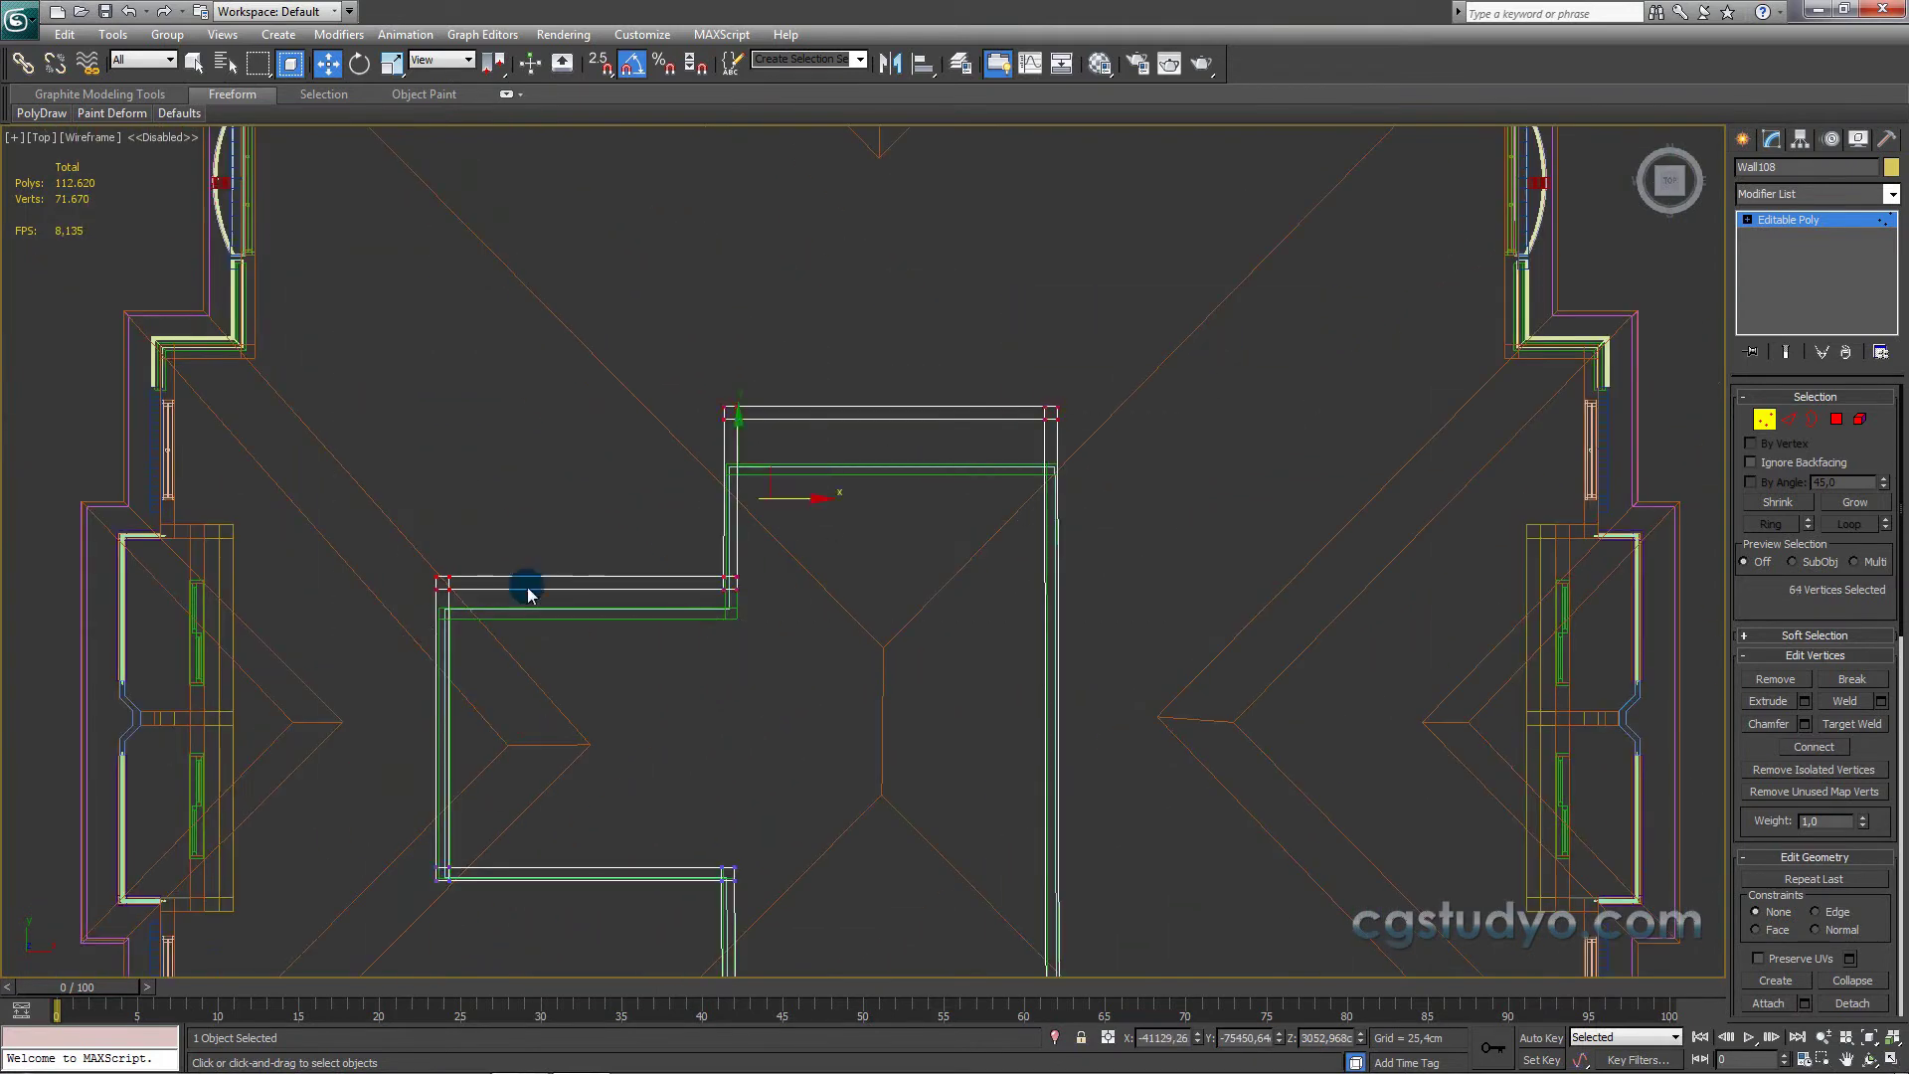
scroll(745, 517, up, 2)
scroll(985, 648, up, 2)
scroll(812, 542, up, 2)
drag(774, 509, 780, 718)
scroll(780, 718, down, 2)
drag(992, 647, 164, 772)
drag(605, 655, 600, 603)
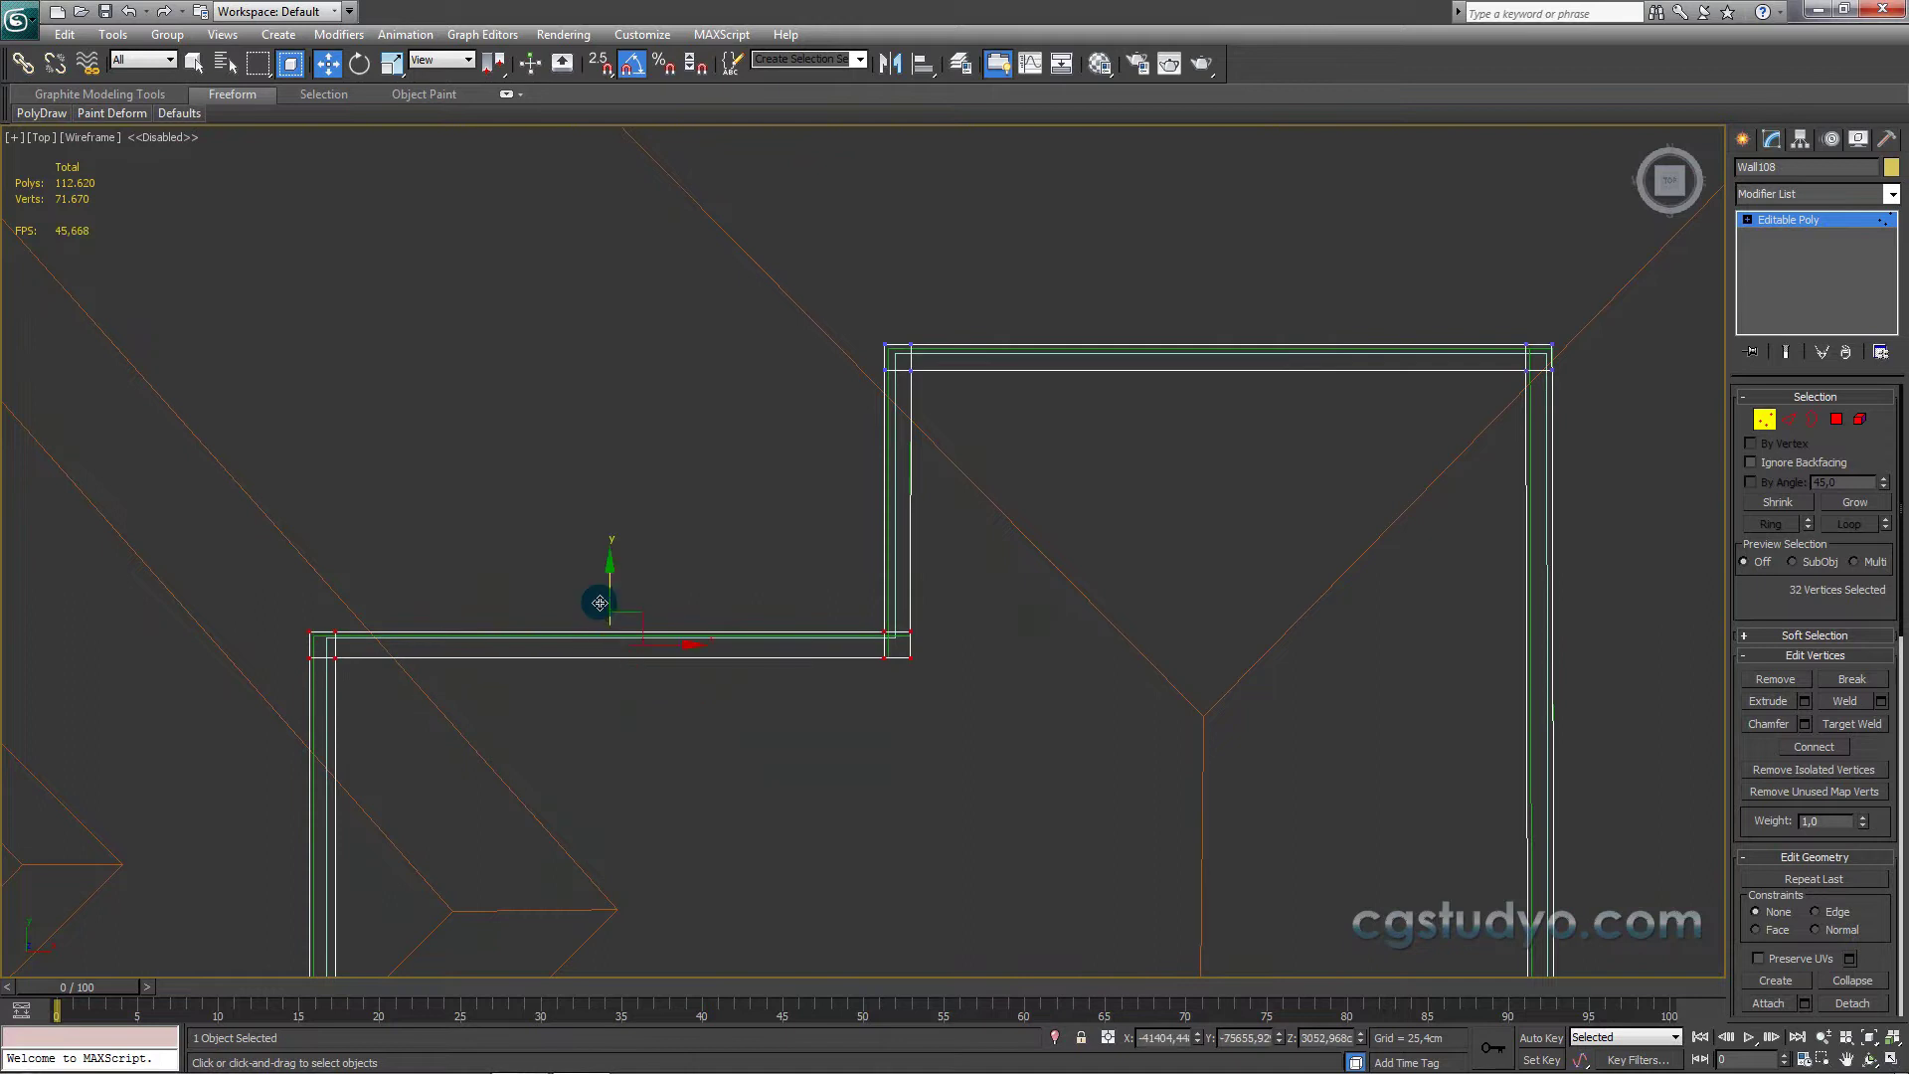
scroll(908, 477, down, 2)
click(1742, 138)
mouse_move(1513, 319)
alt+middle_down()
mouse_move(1055, 430)
mouse_move(1100, 492)
alt+middle_up()
Step: In Front view, drop Wall108 to about 2617 cm Z onto the green wall tops, then orbit to check
key(F3)
key(F4)
key(f)
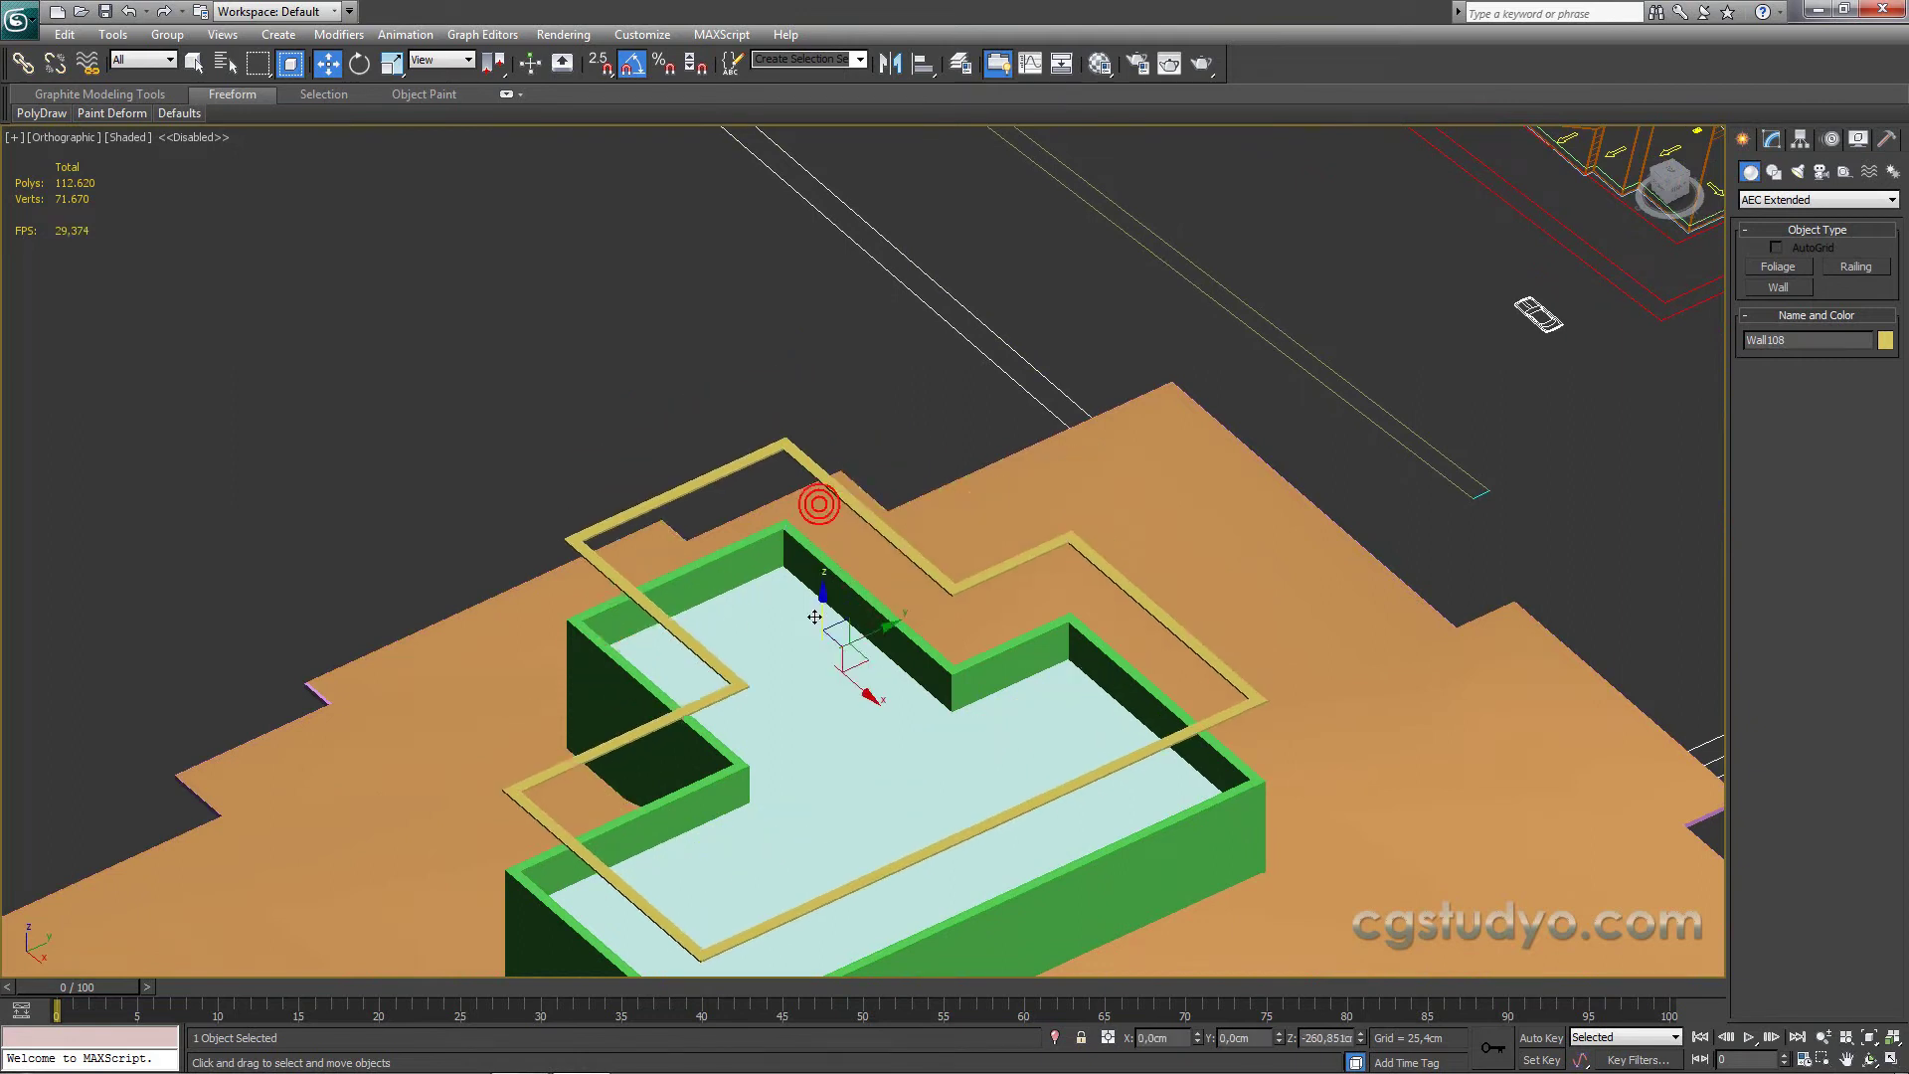
drag(811, 453, 817, 664)
key(F3)
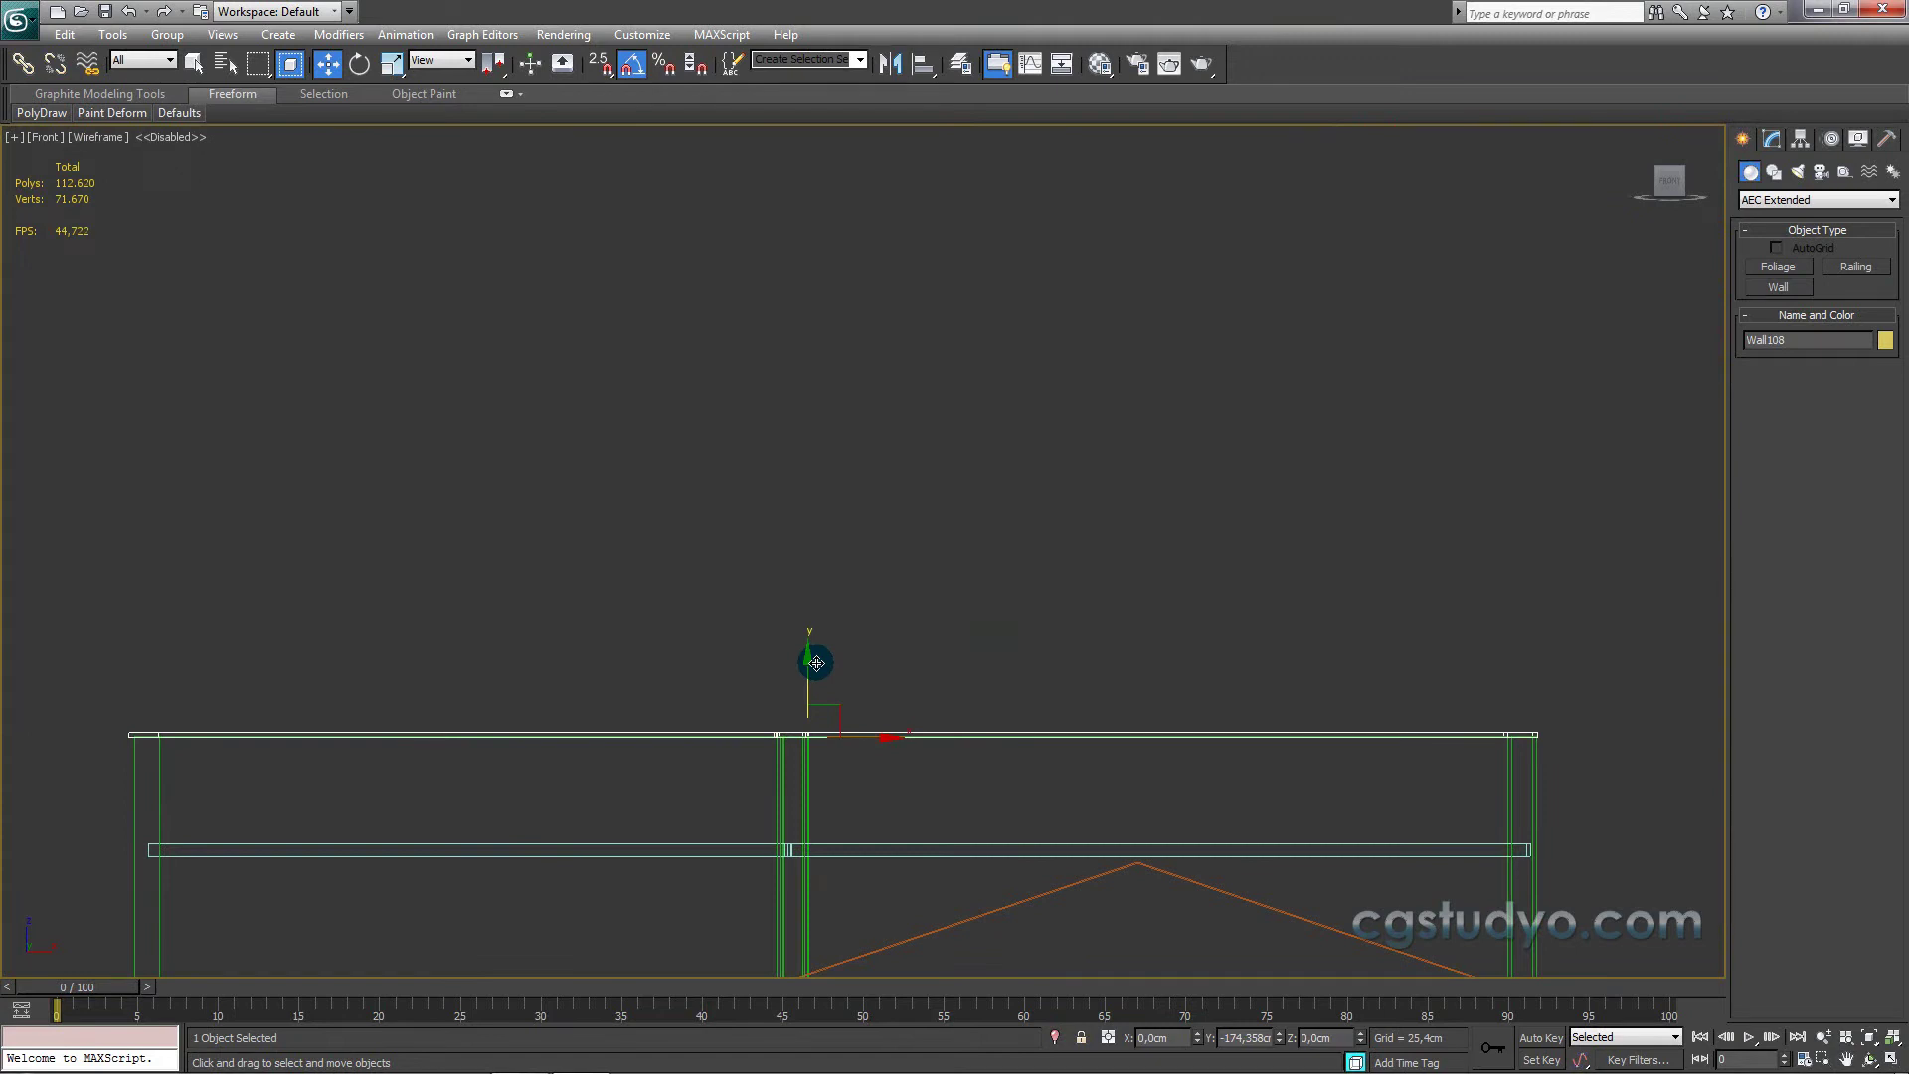
middle_drag(817, 664, 797, 483)
scroll(562, 482, up, 5)
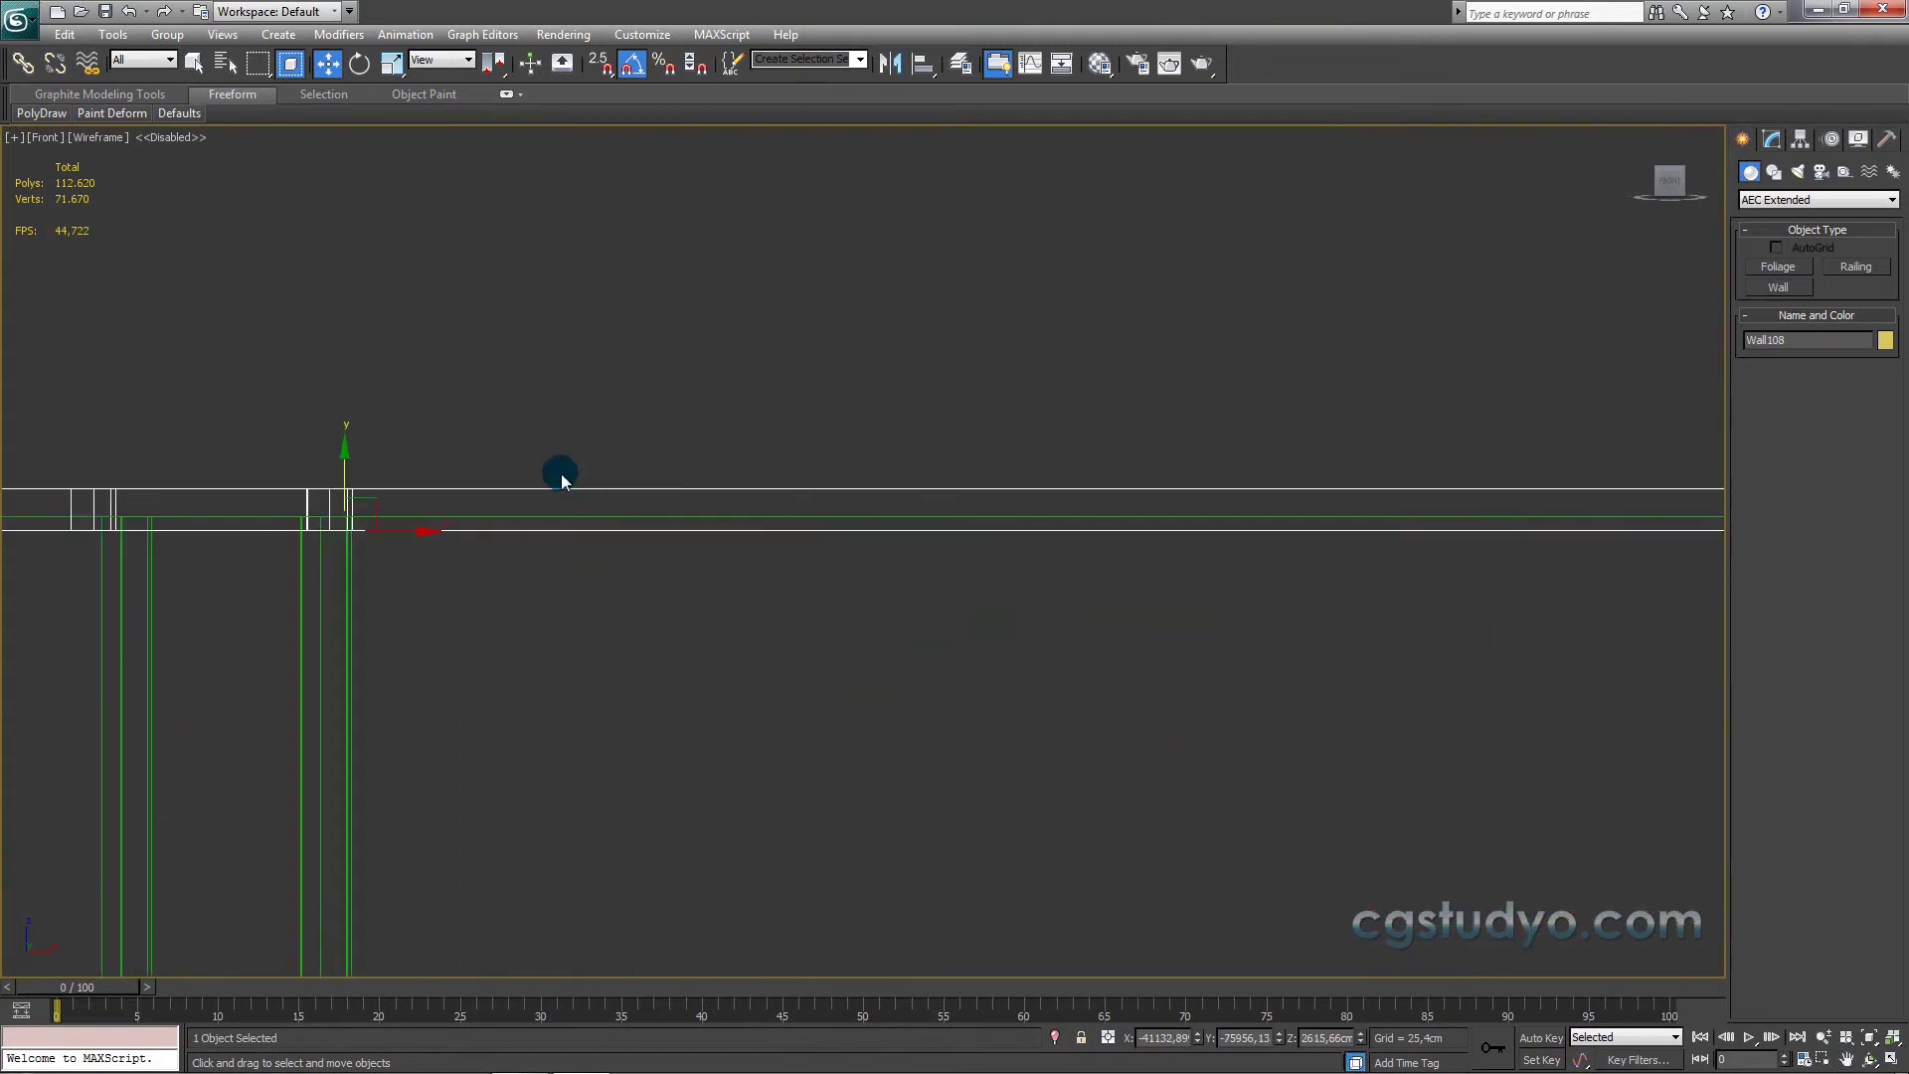
drag(343, 469, 343, 457)
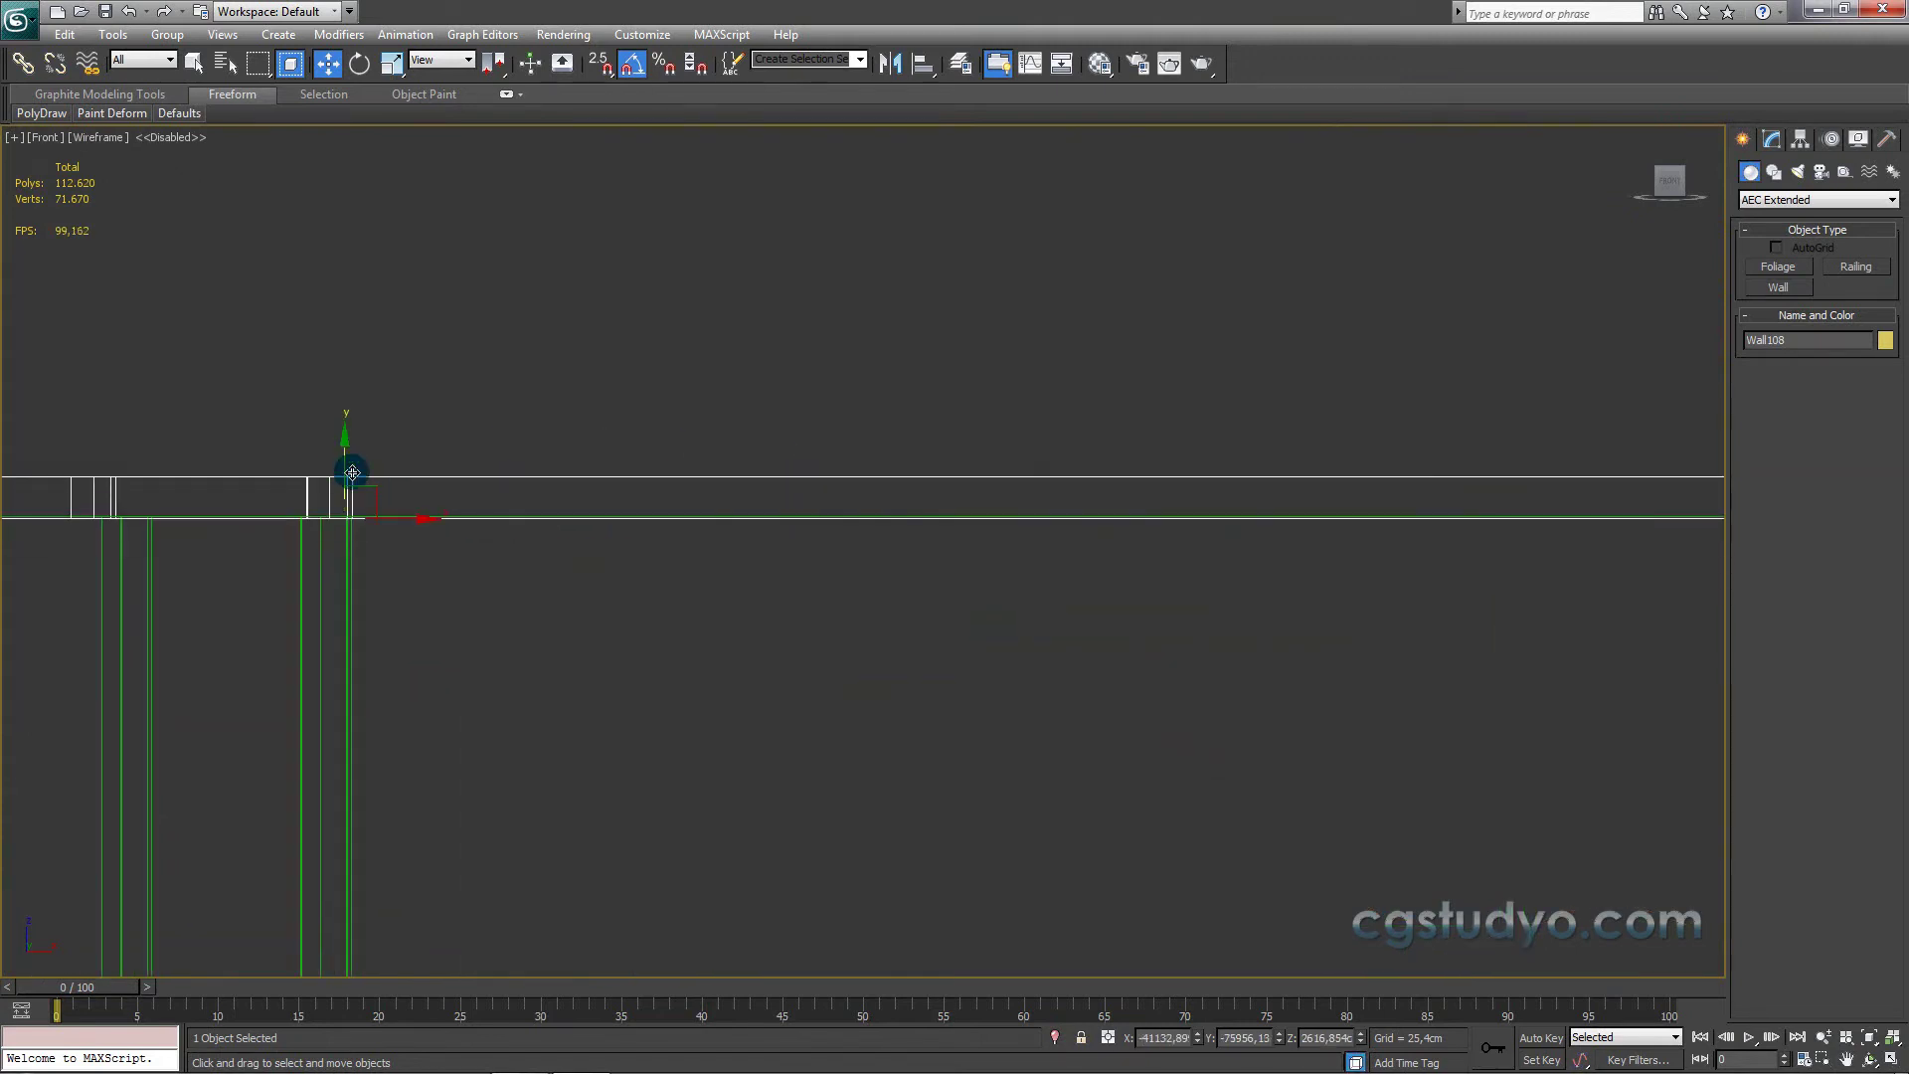
key(F3)
mouse_move(481, 528)
alt+middle_down()
mouse_move(498, 438)
mouse_move(515, 512)
mouse_move(640, 504)
mouse_move(647, 584)
mouse_move(461, 666)
mouse_move(416, 655)
alt+middle_up()
scroll(644, 507, down, 3)
scroll(572, 618, down, 2)
scroll(782, 724, up, 3)
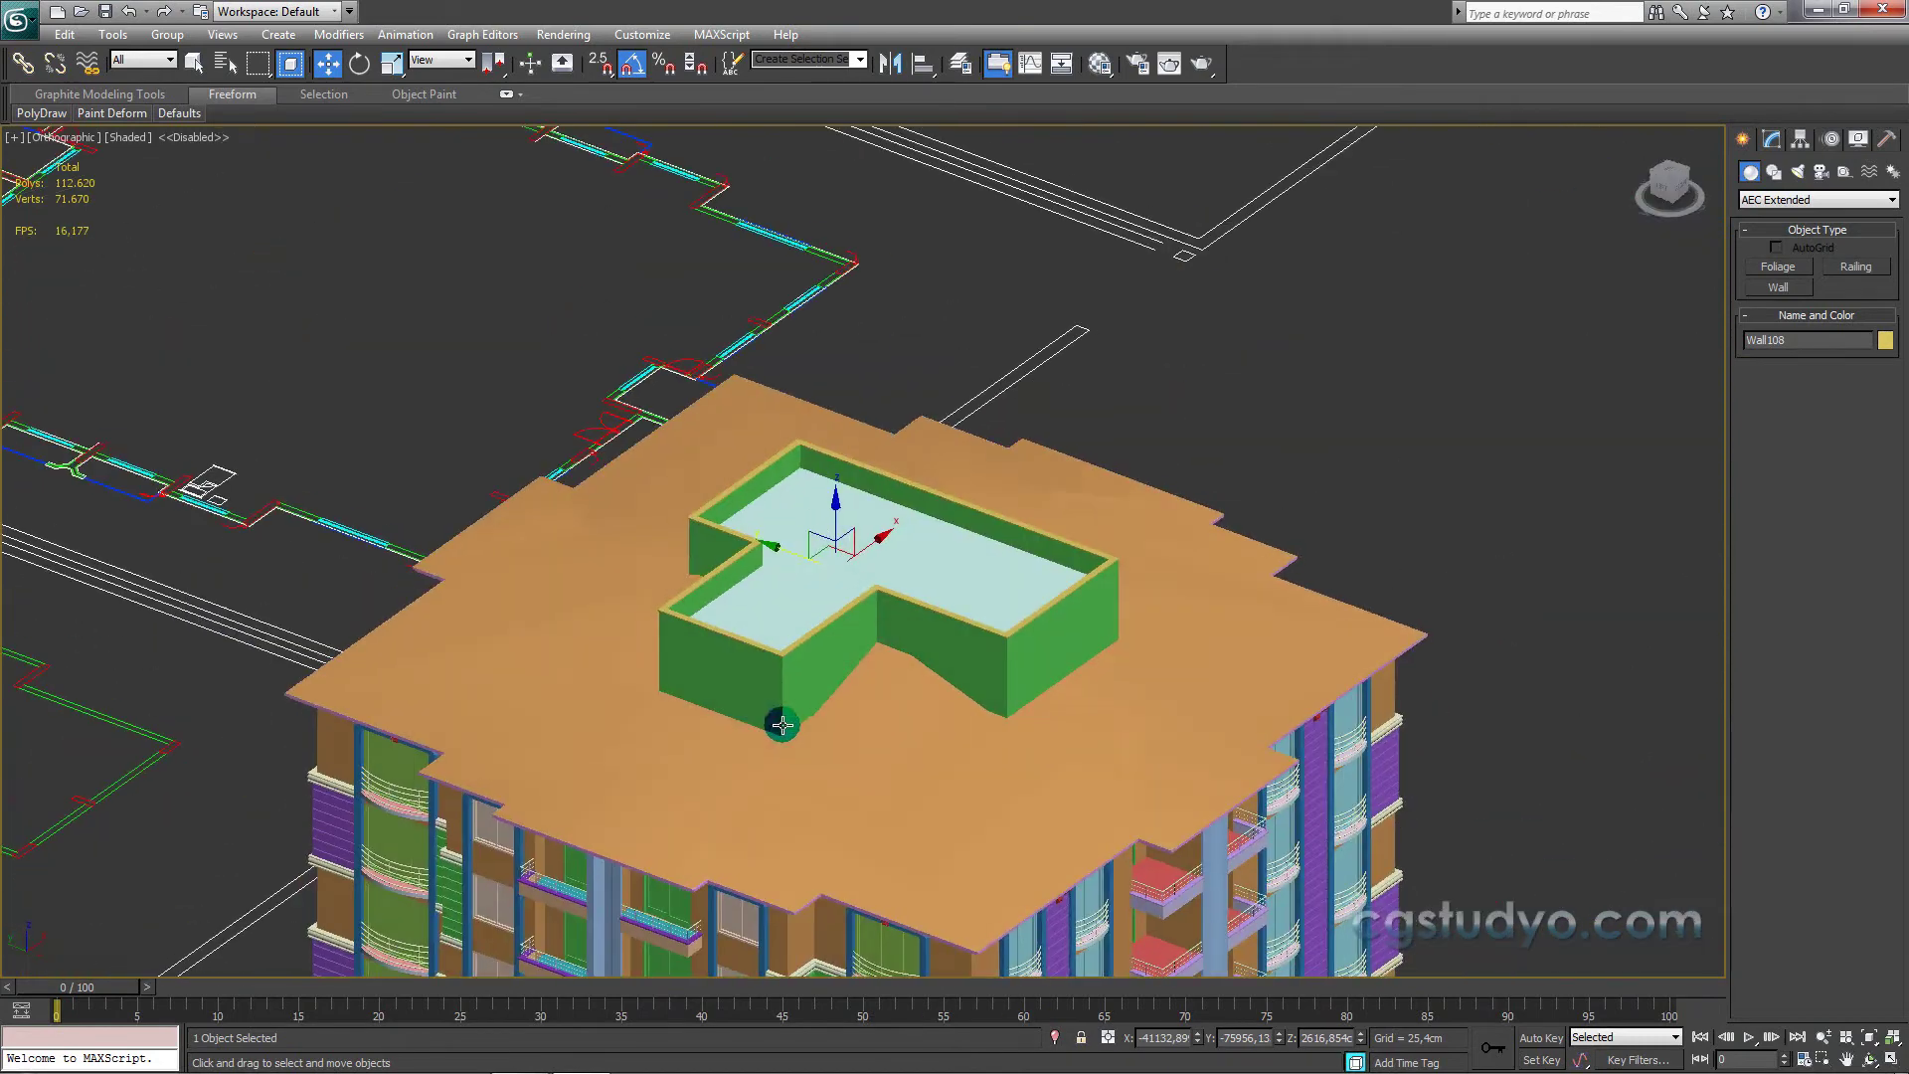
scroll(745, 332, down, 3)
scroll(908, 511, down, 2)
key(p)
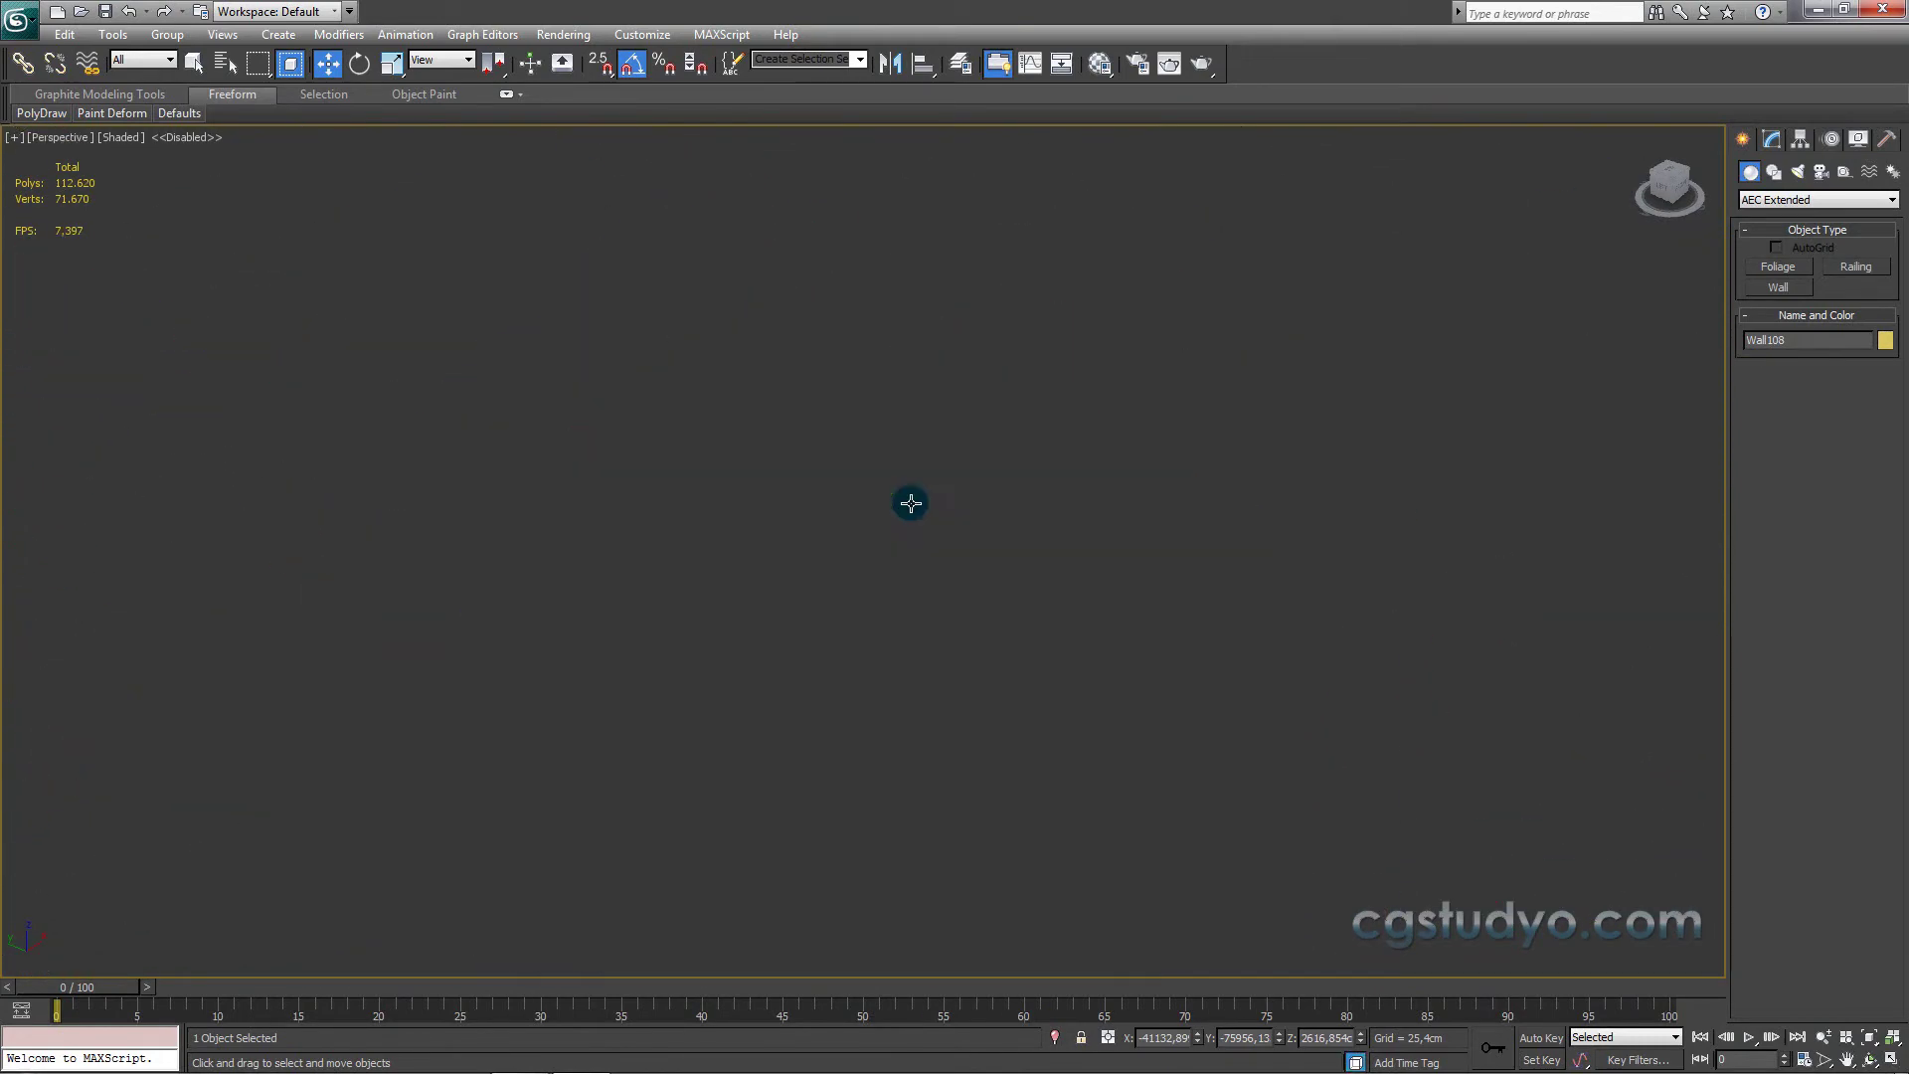
scroll(911, 503, down, 5)
scroll(904, 504, up, 2)
middle_drag(904, 503, 844, 166)
scroll(844, 166, down, 2)
scroll(768, 445, up, 4)
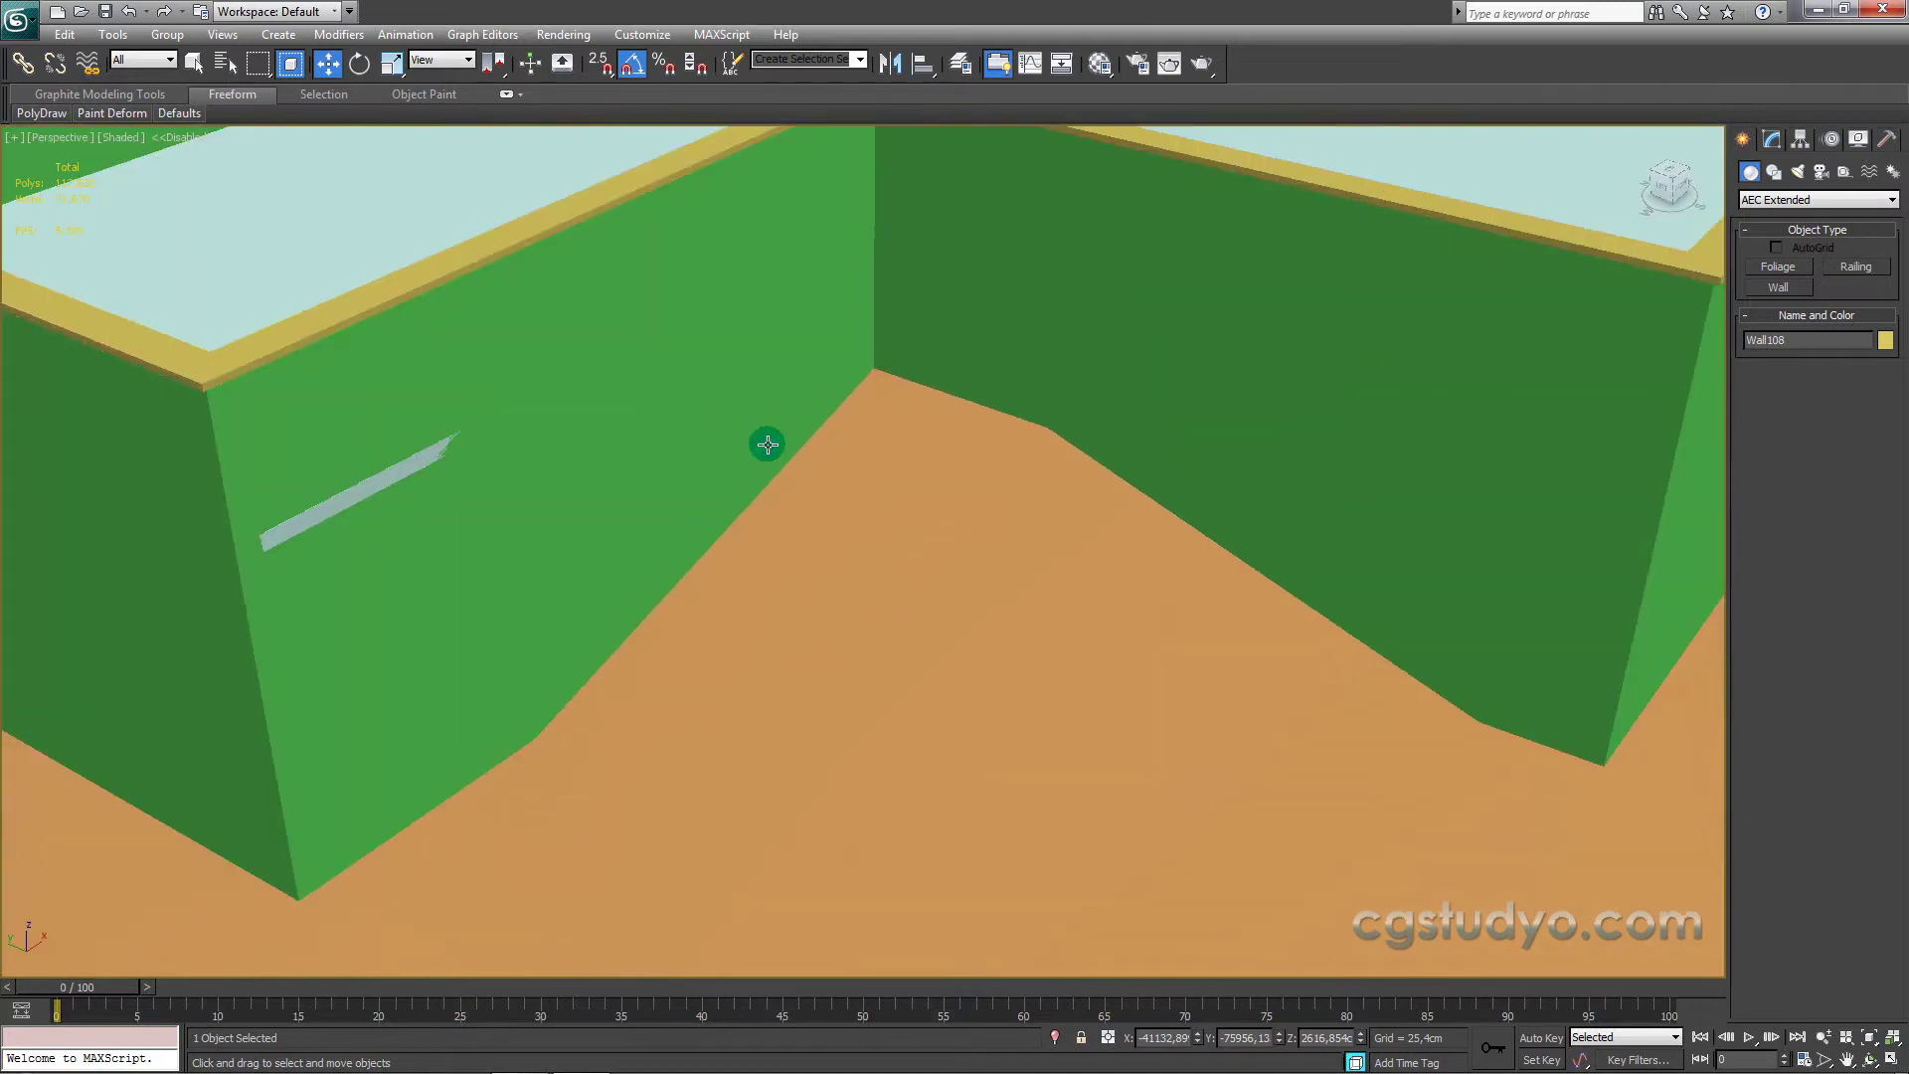
scroll(676, 418, down, 3)
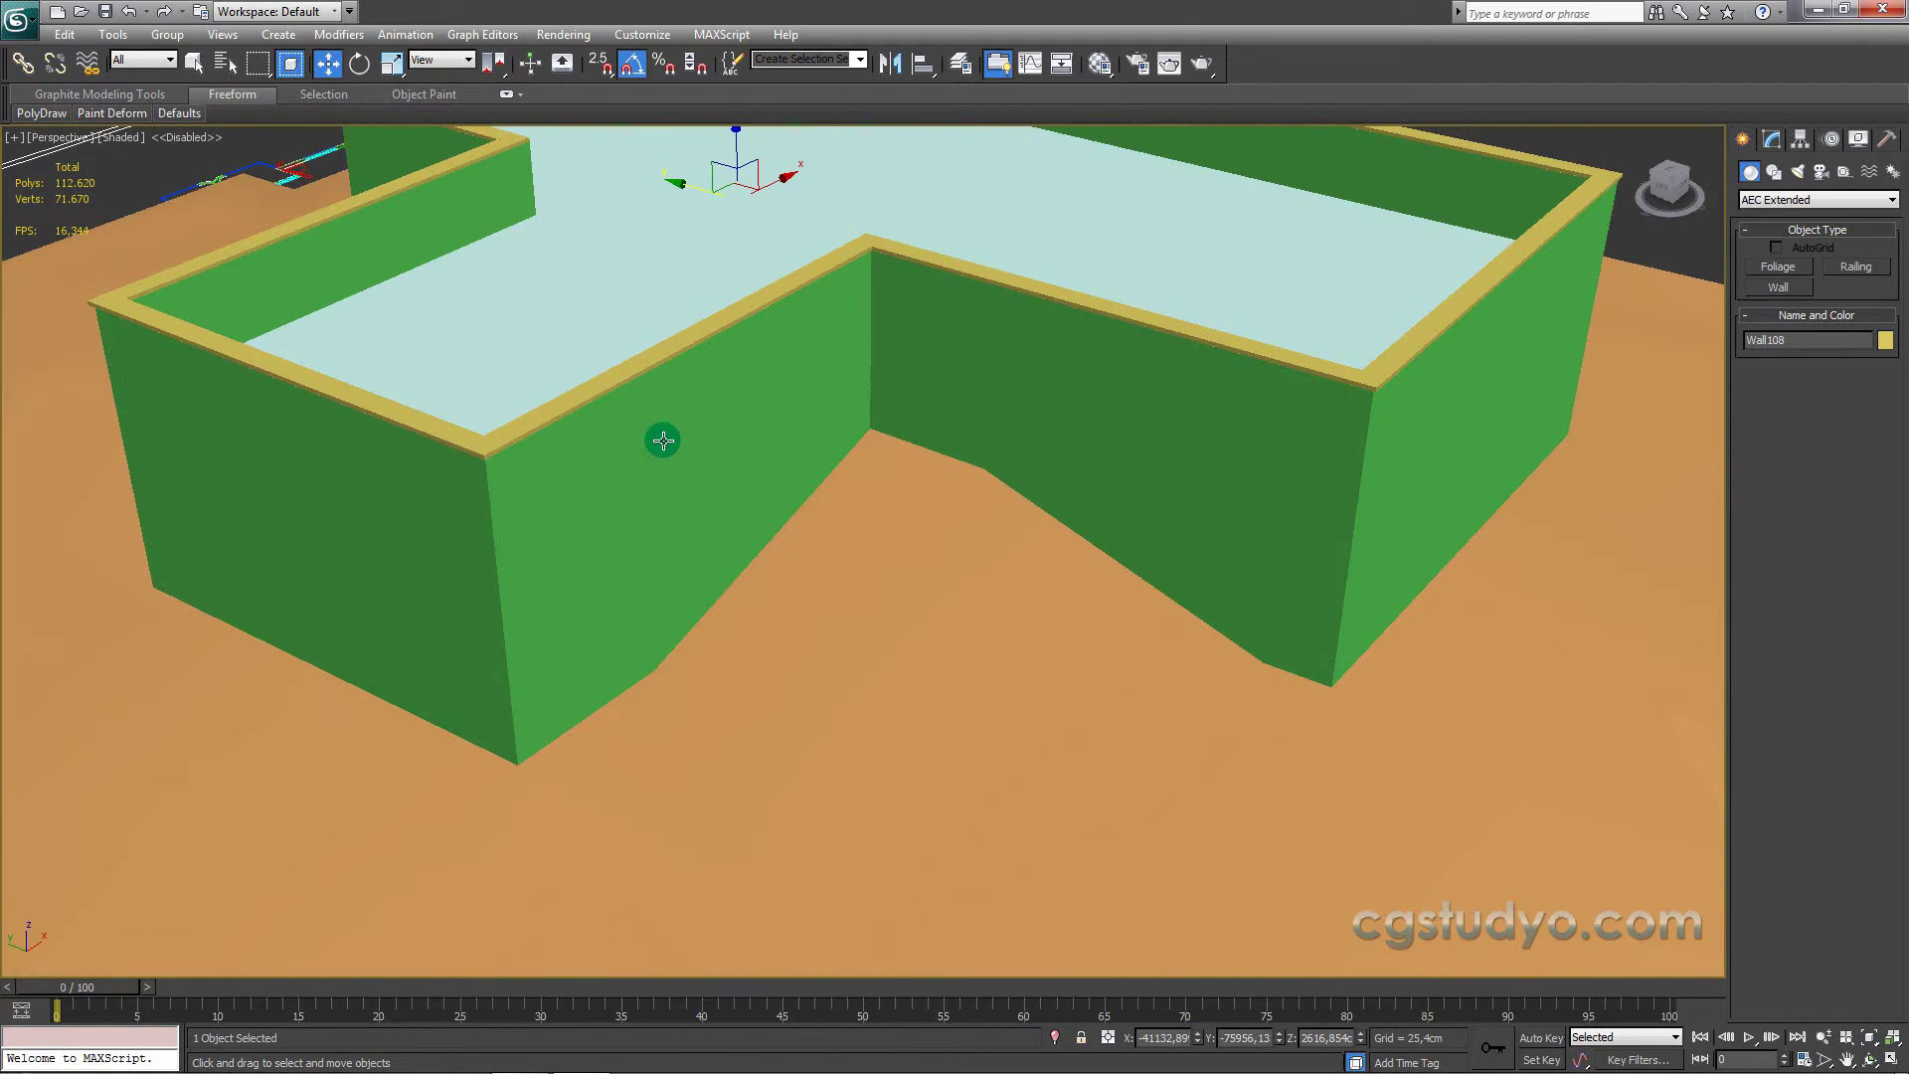
scroll(582, 372, down, 2)
scroll(474, 358, down, 5)
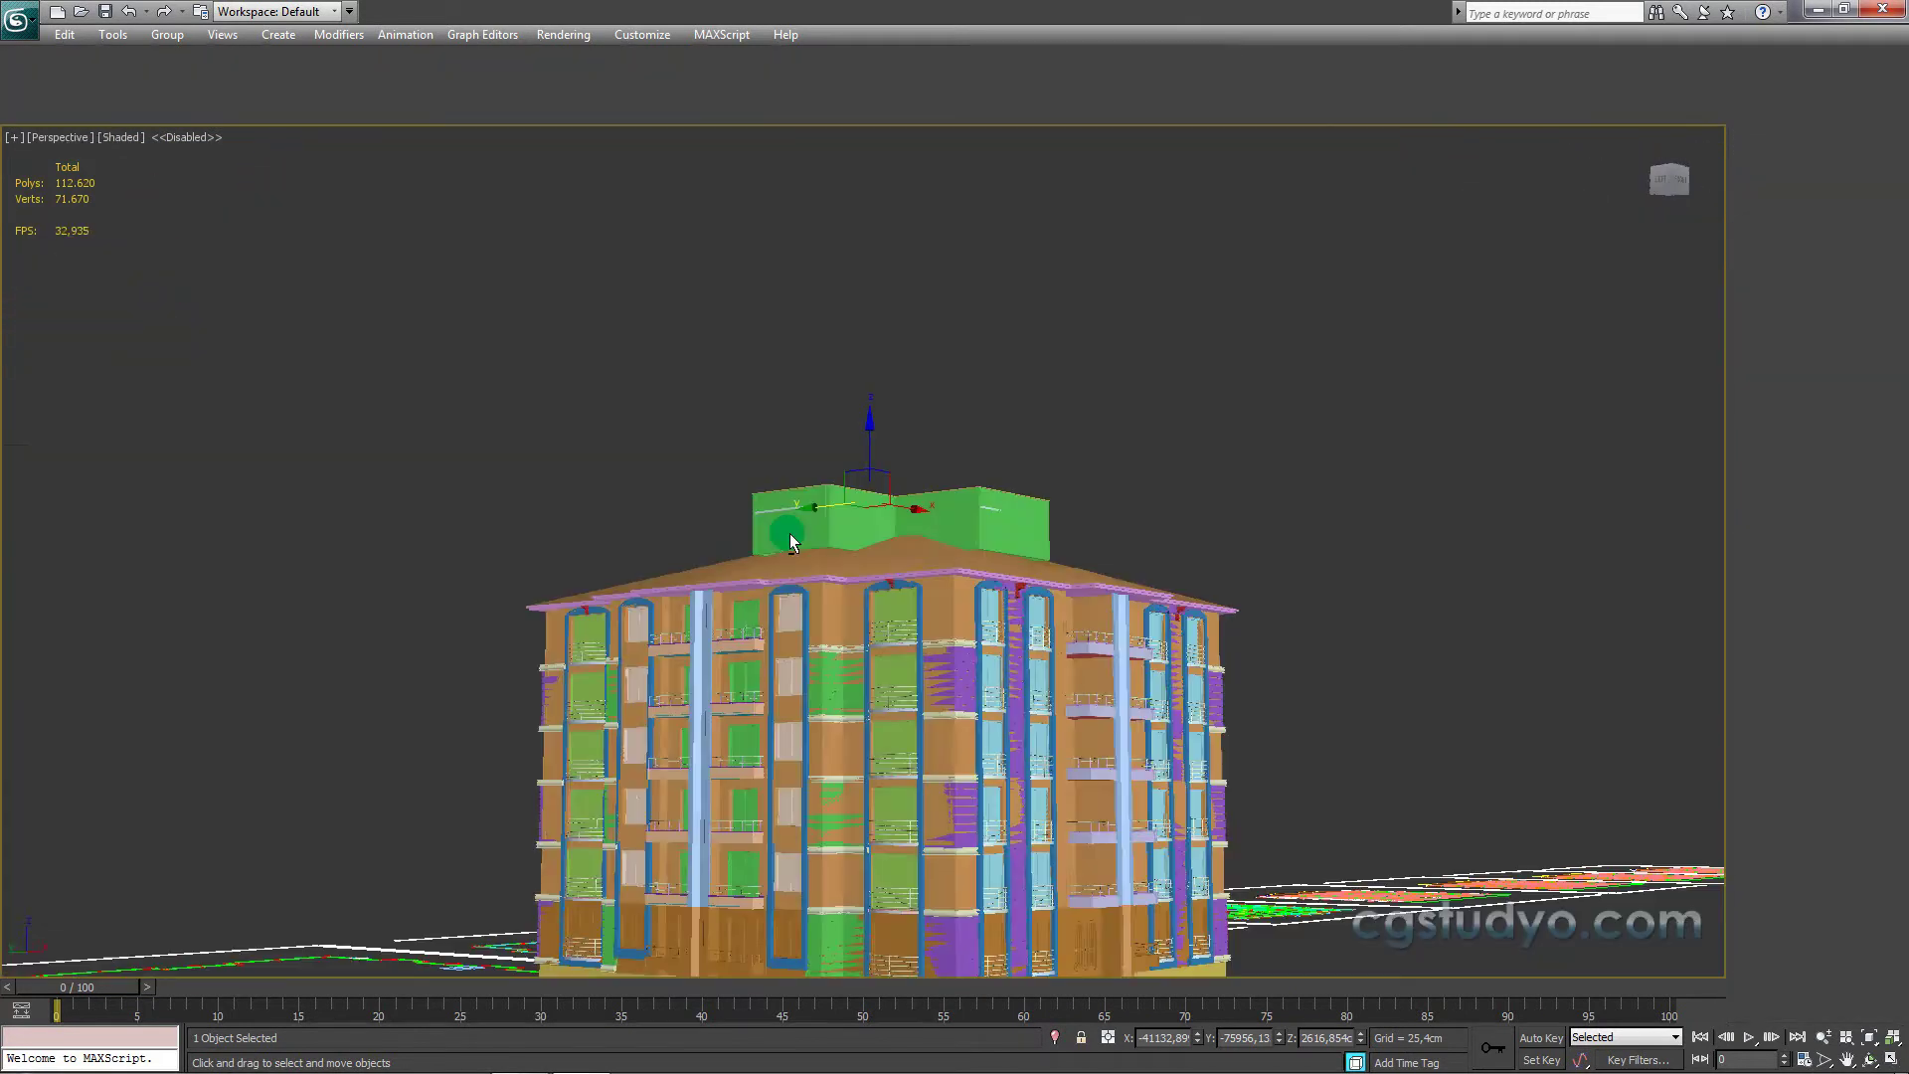
scroll(734, 555, up, 2)
key(f)
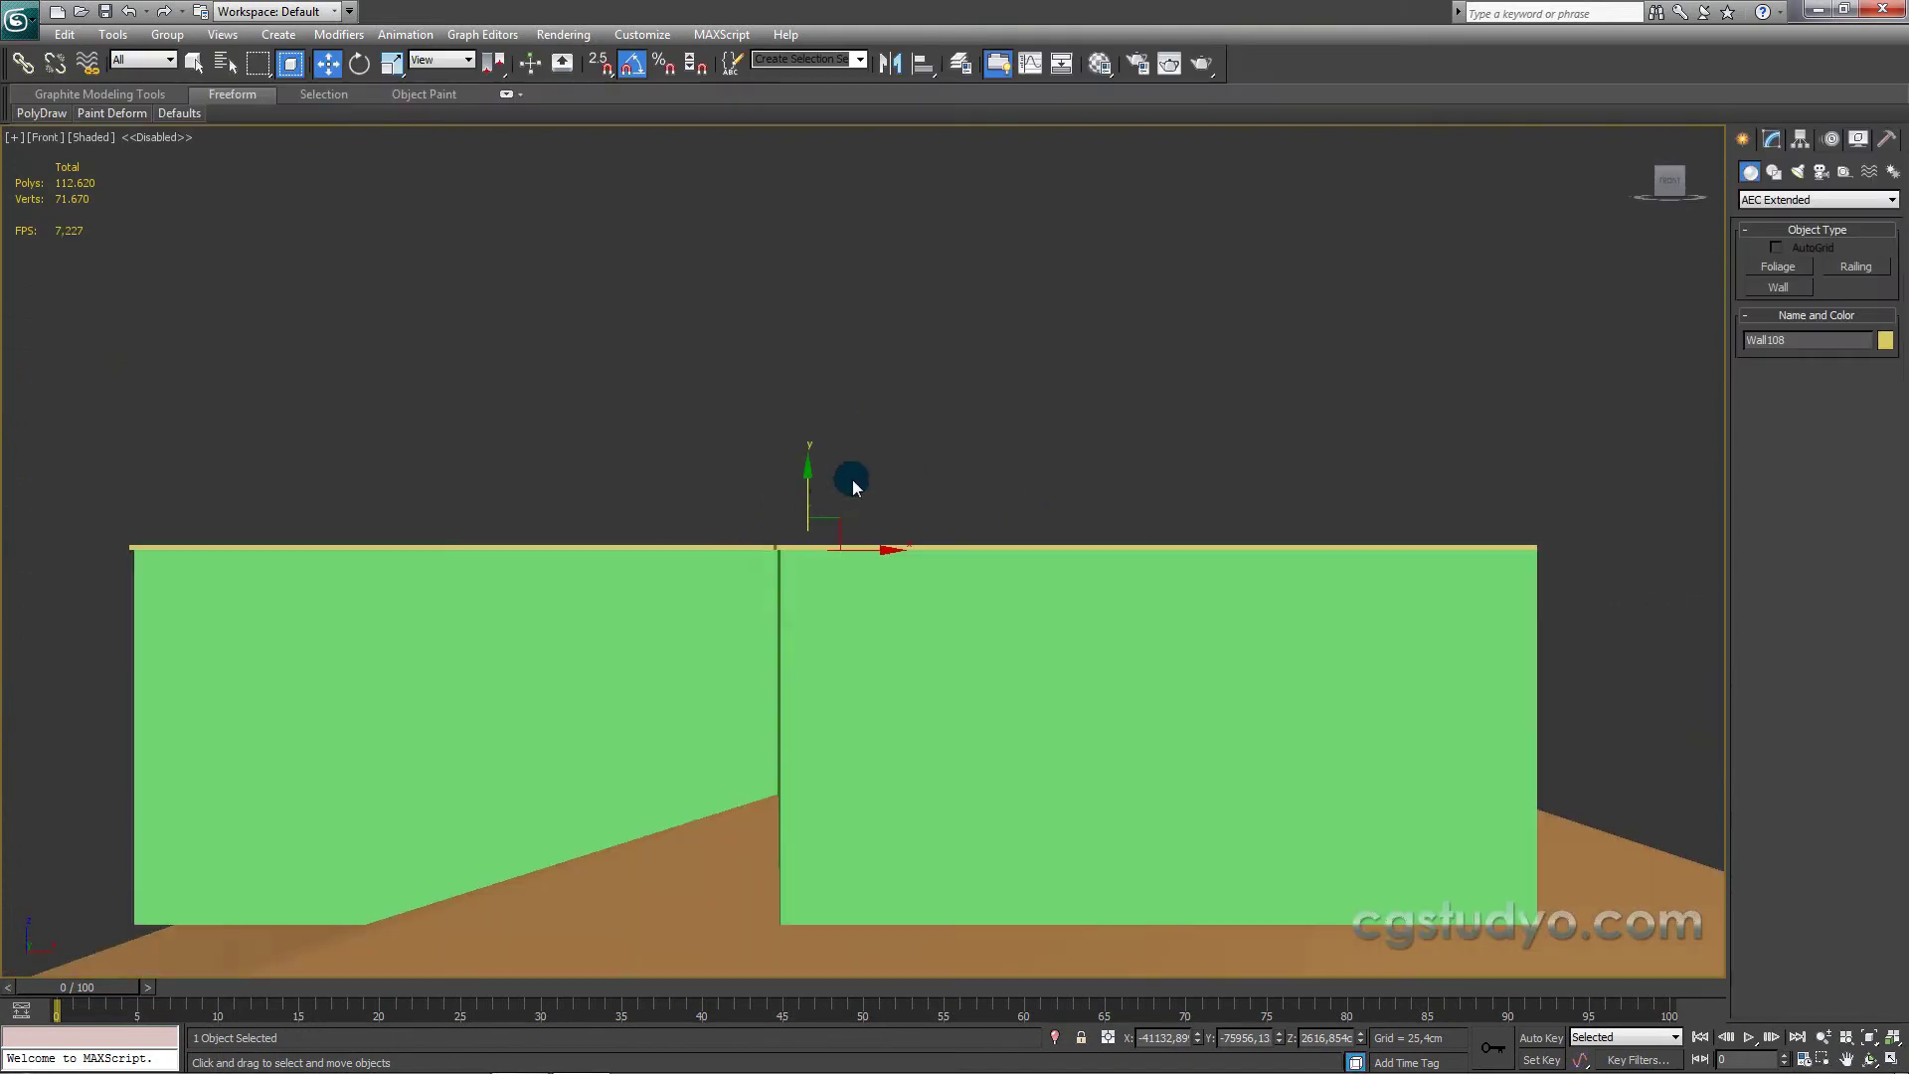
scroll(852, 481, down, 4)
key(F3)
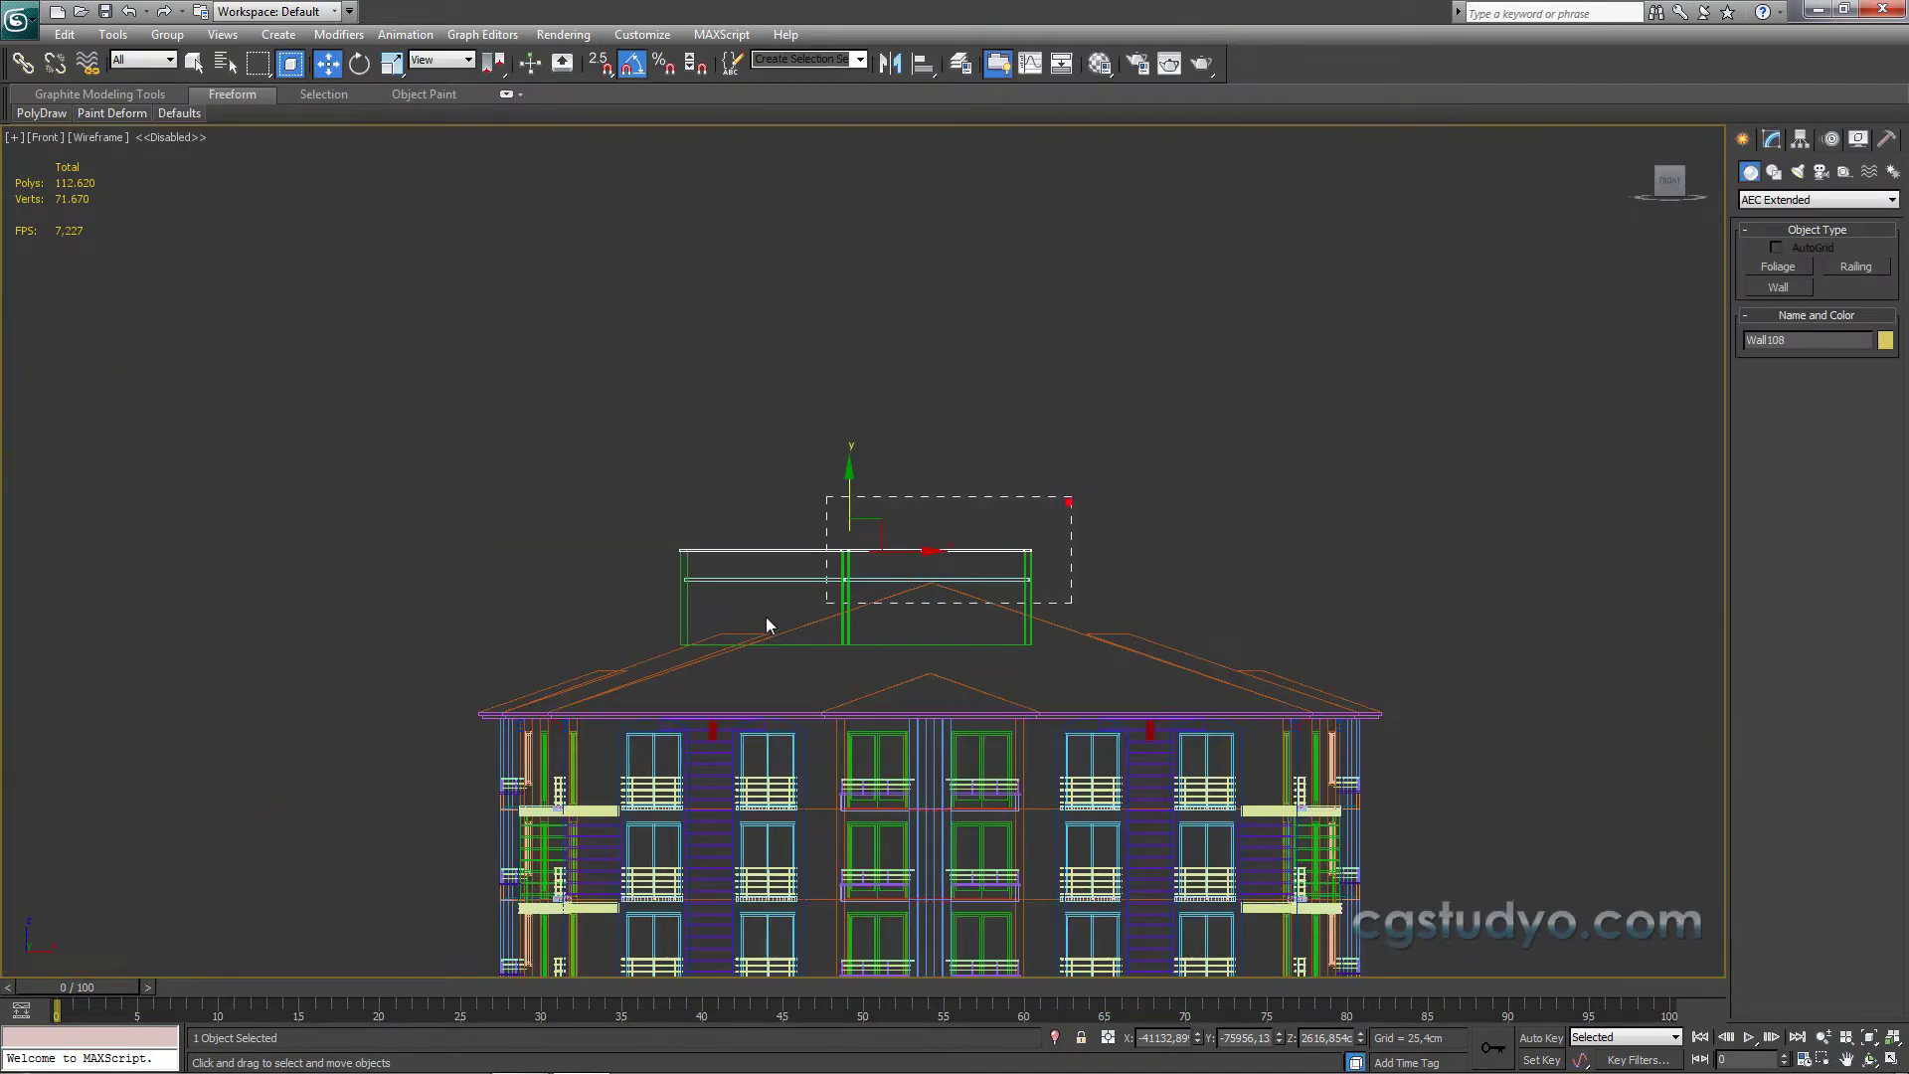
Step: Raise the middle rail atop the enclosure walls slightly
drag(684, 603, 670, 594)
scroll(763, 577, up, 2)
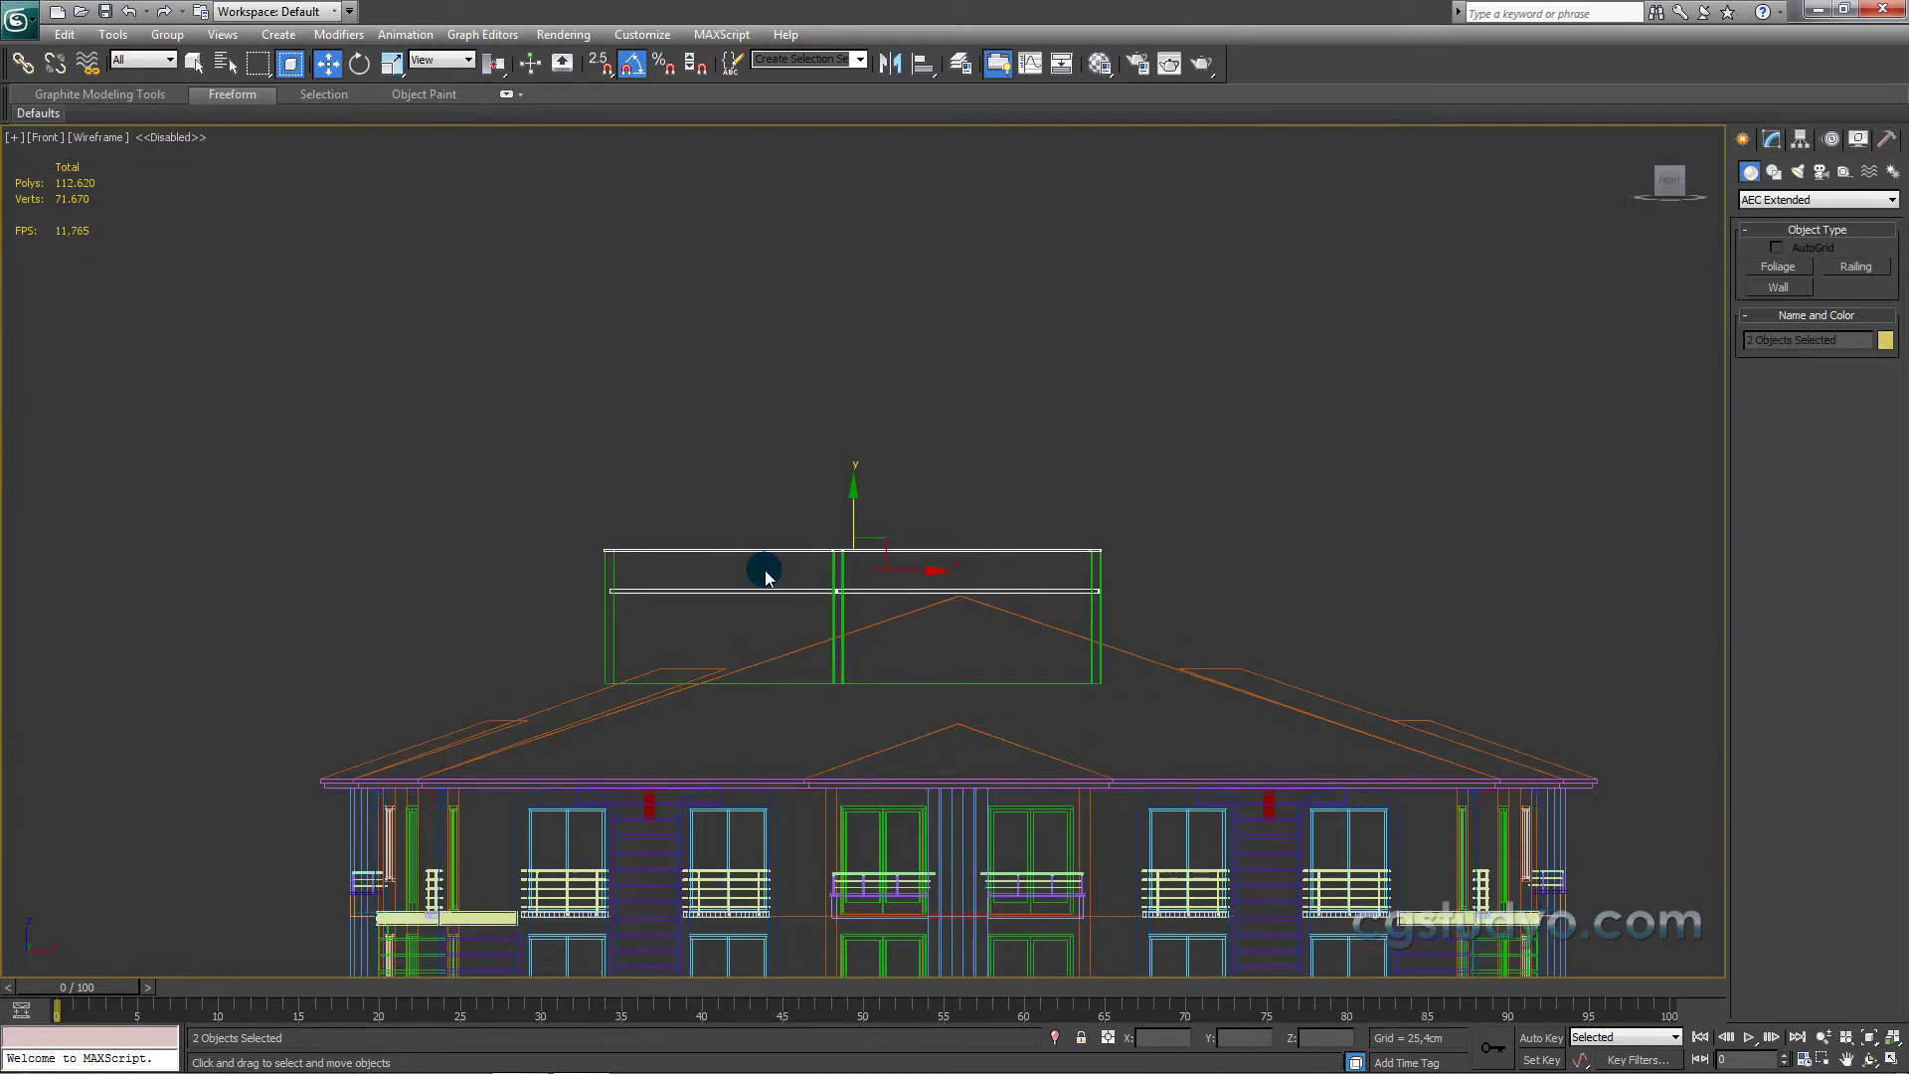
scroll(812, 552, up, 2)
click(864, 605)
drag(836, 554, 1129, 474)
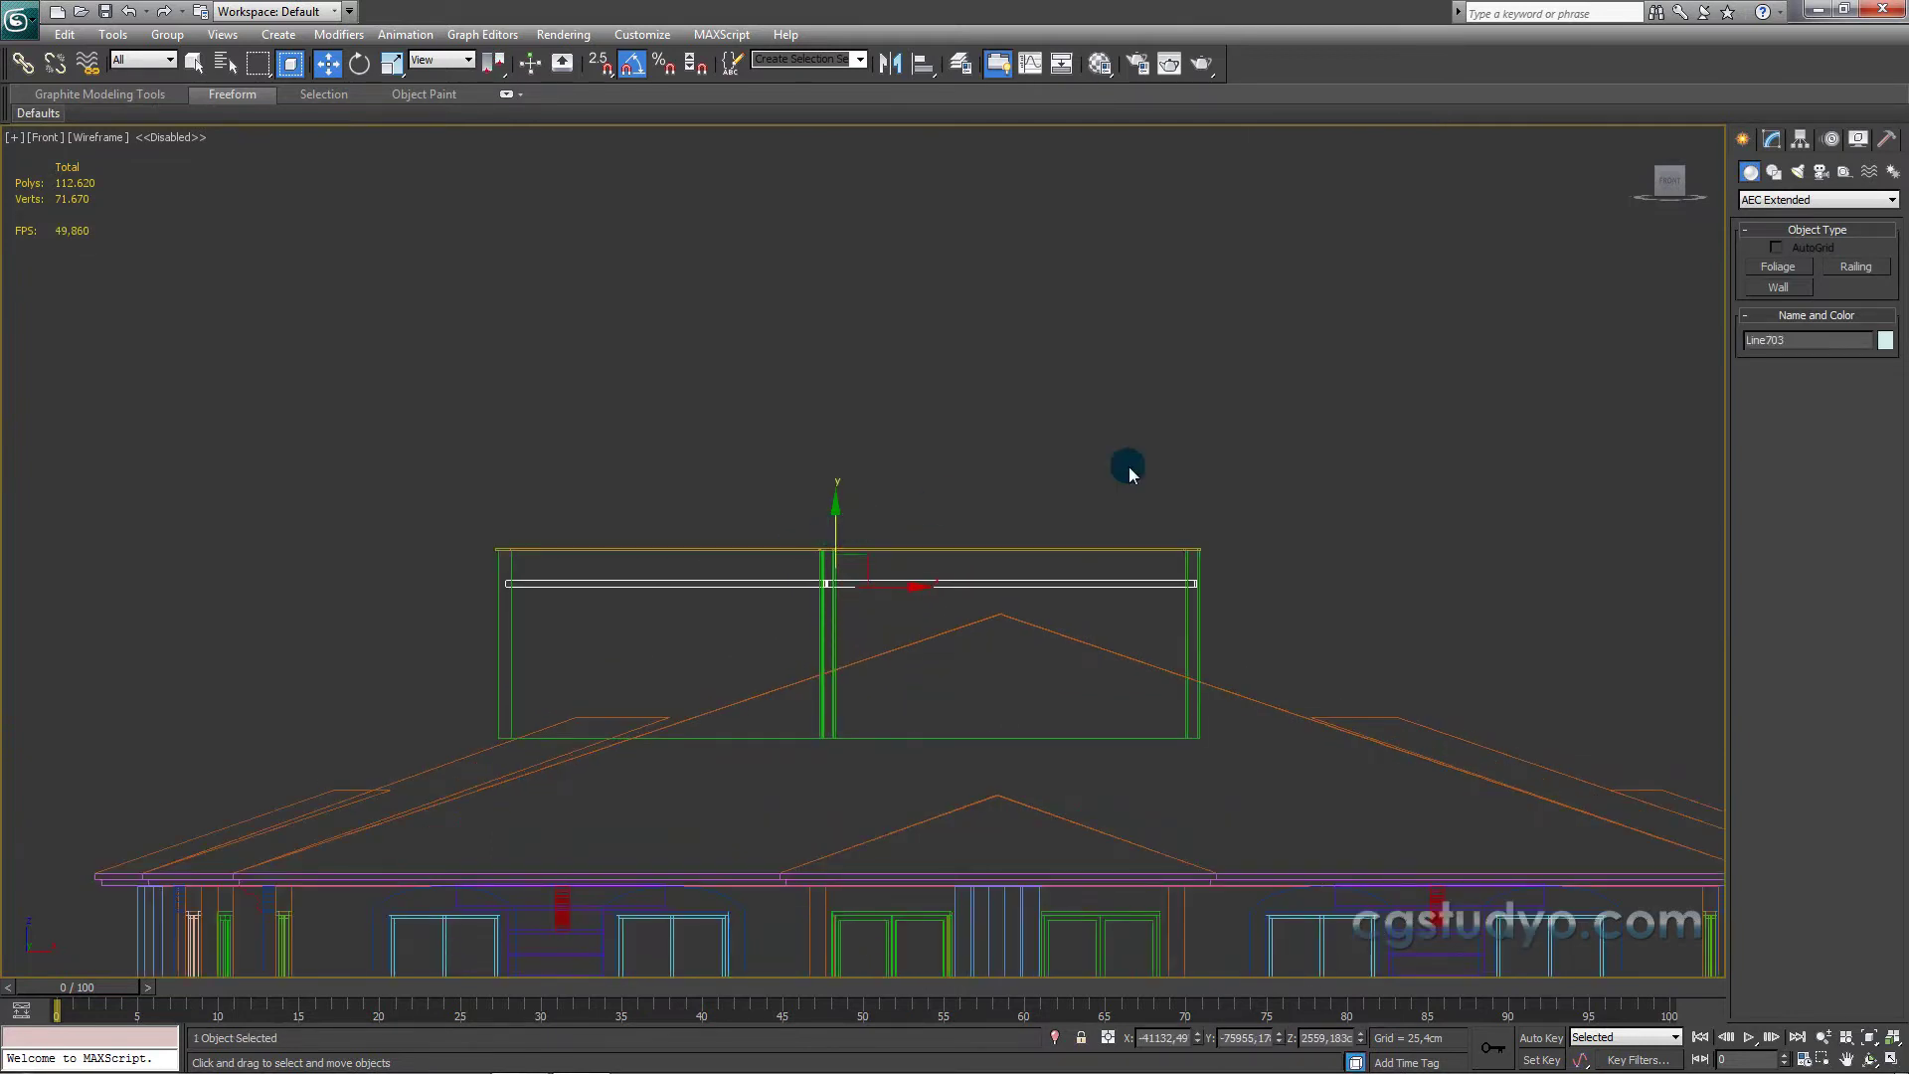
Step: Lower the enclosure walls and rails together, then orbit in shaded view
drag(469, 791, 567, 718)
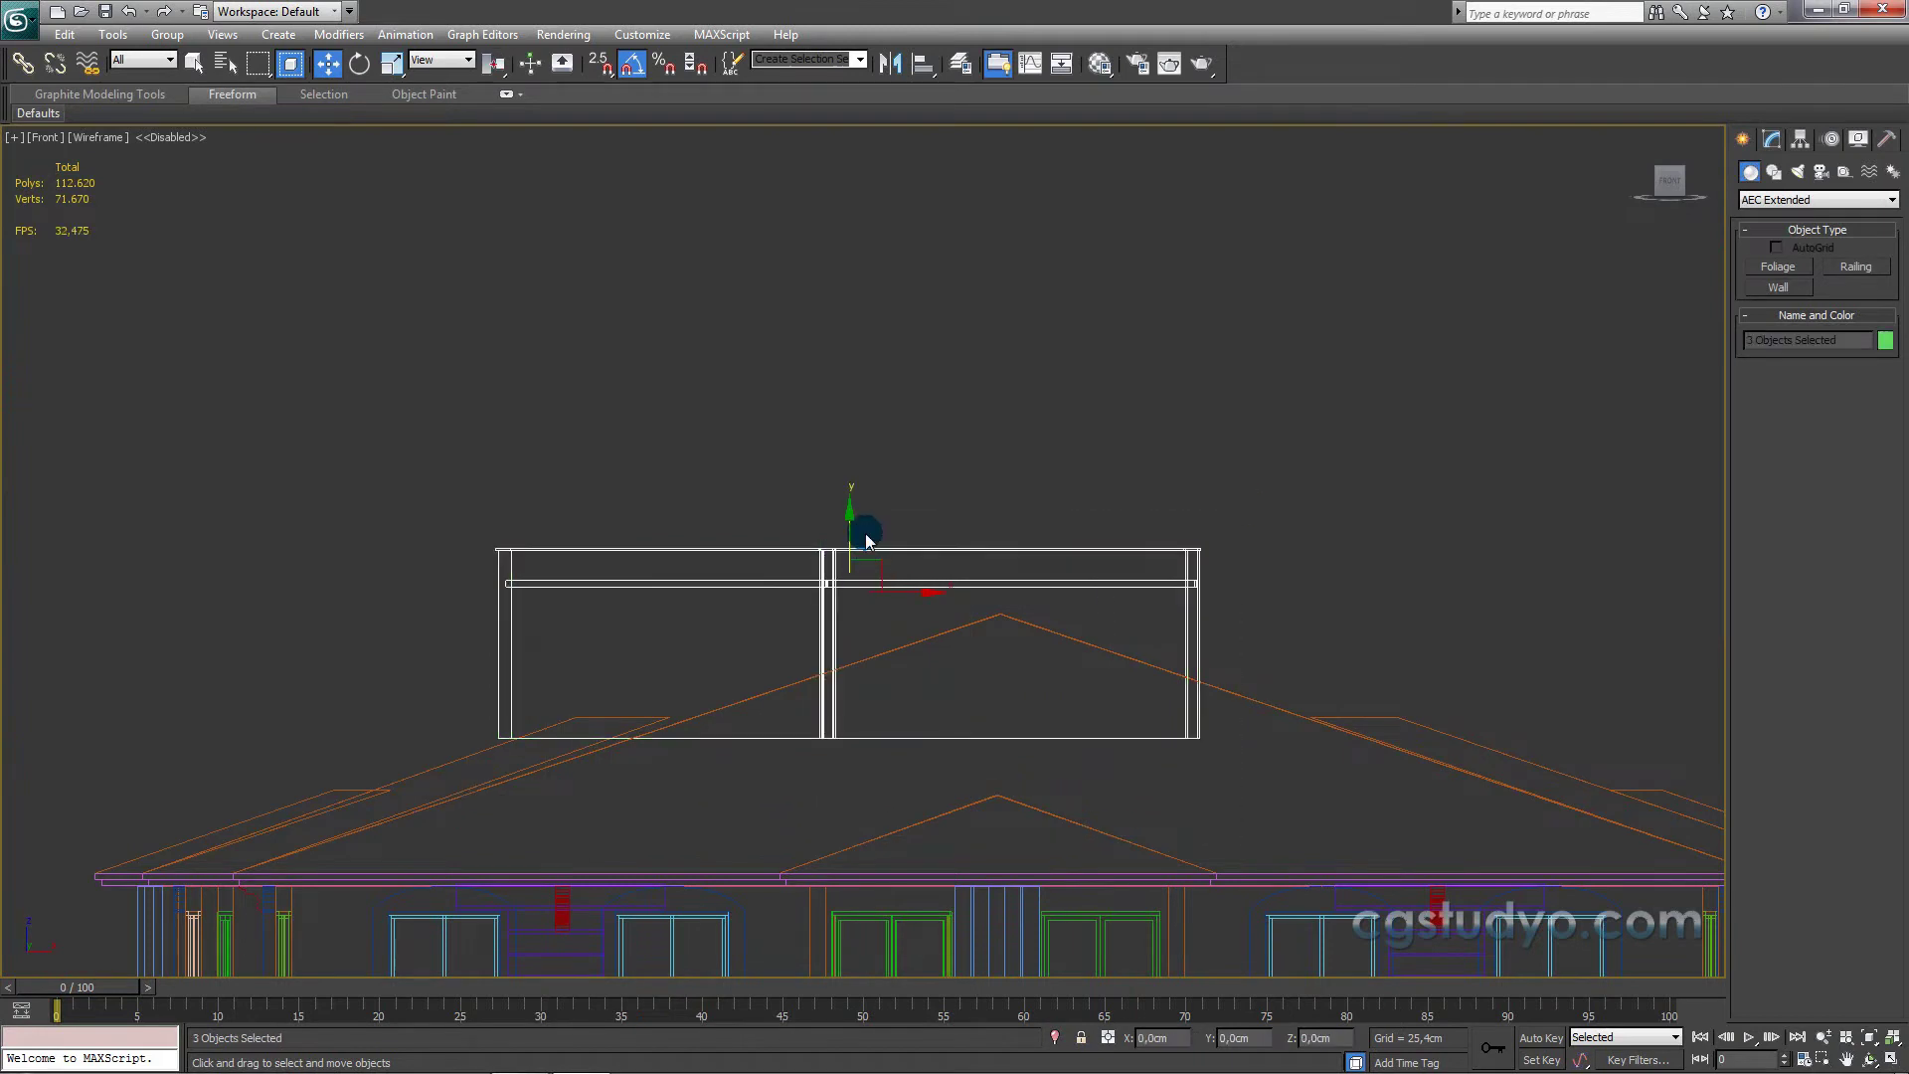
drag(843, 523, 853, 546)
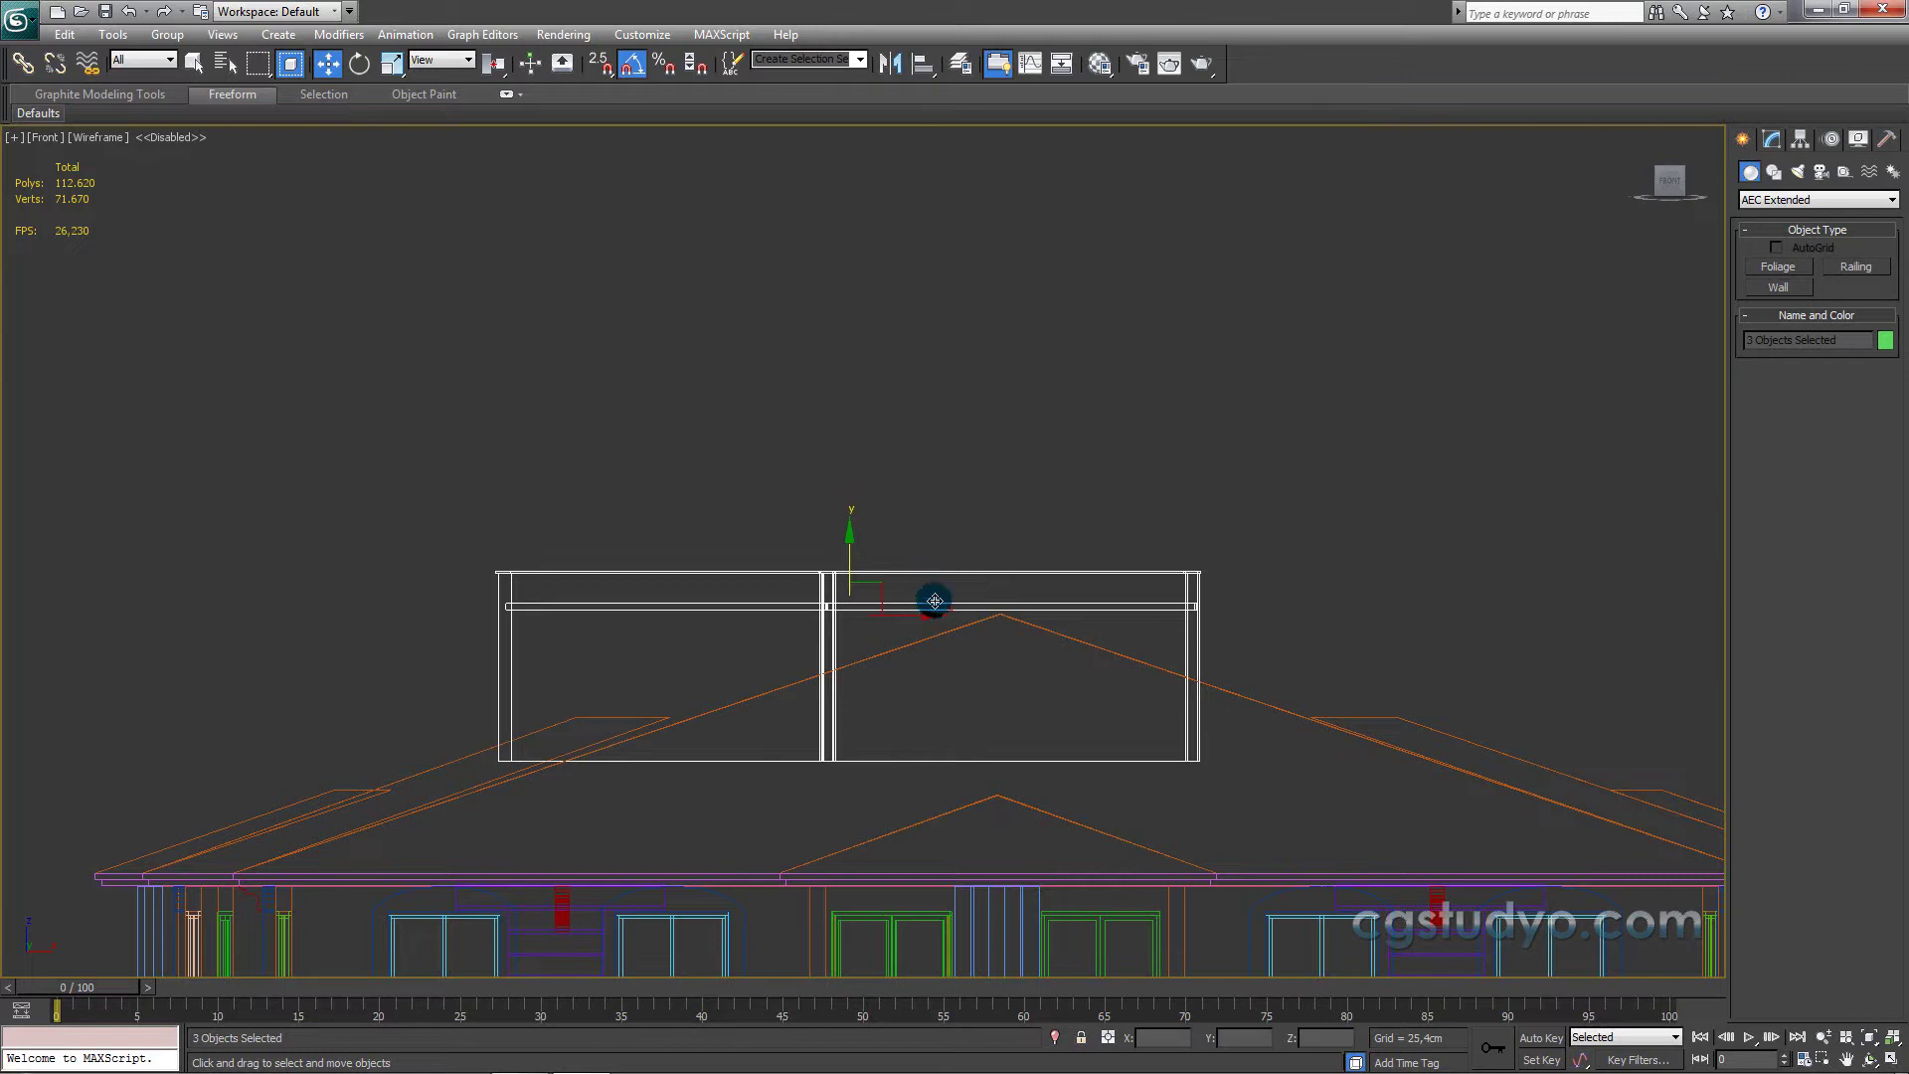
key(F3)
mouse_move(947, 558)
alt+middle_down()
mouse_move(934, 588)
mouse_move(1054, 636)
mouse_move(1261, 596)
alt+middle_up()
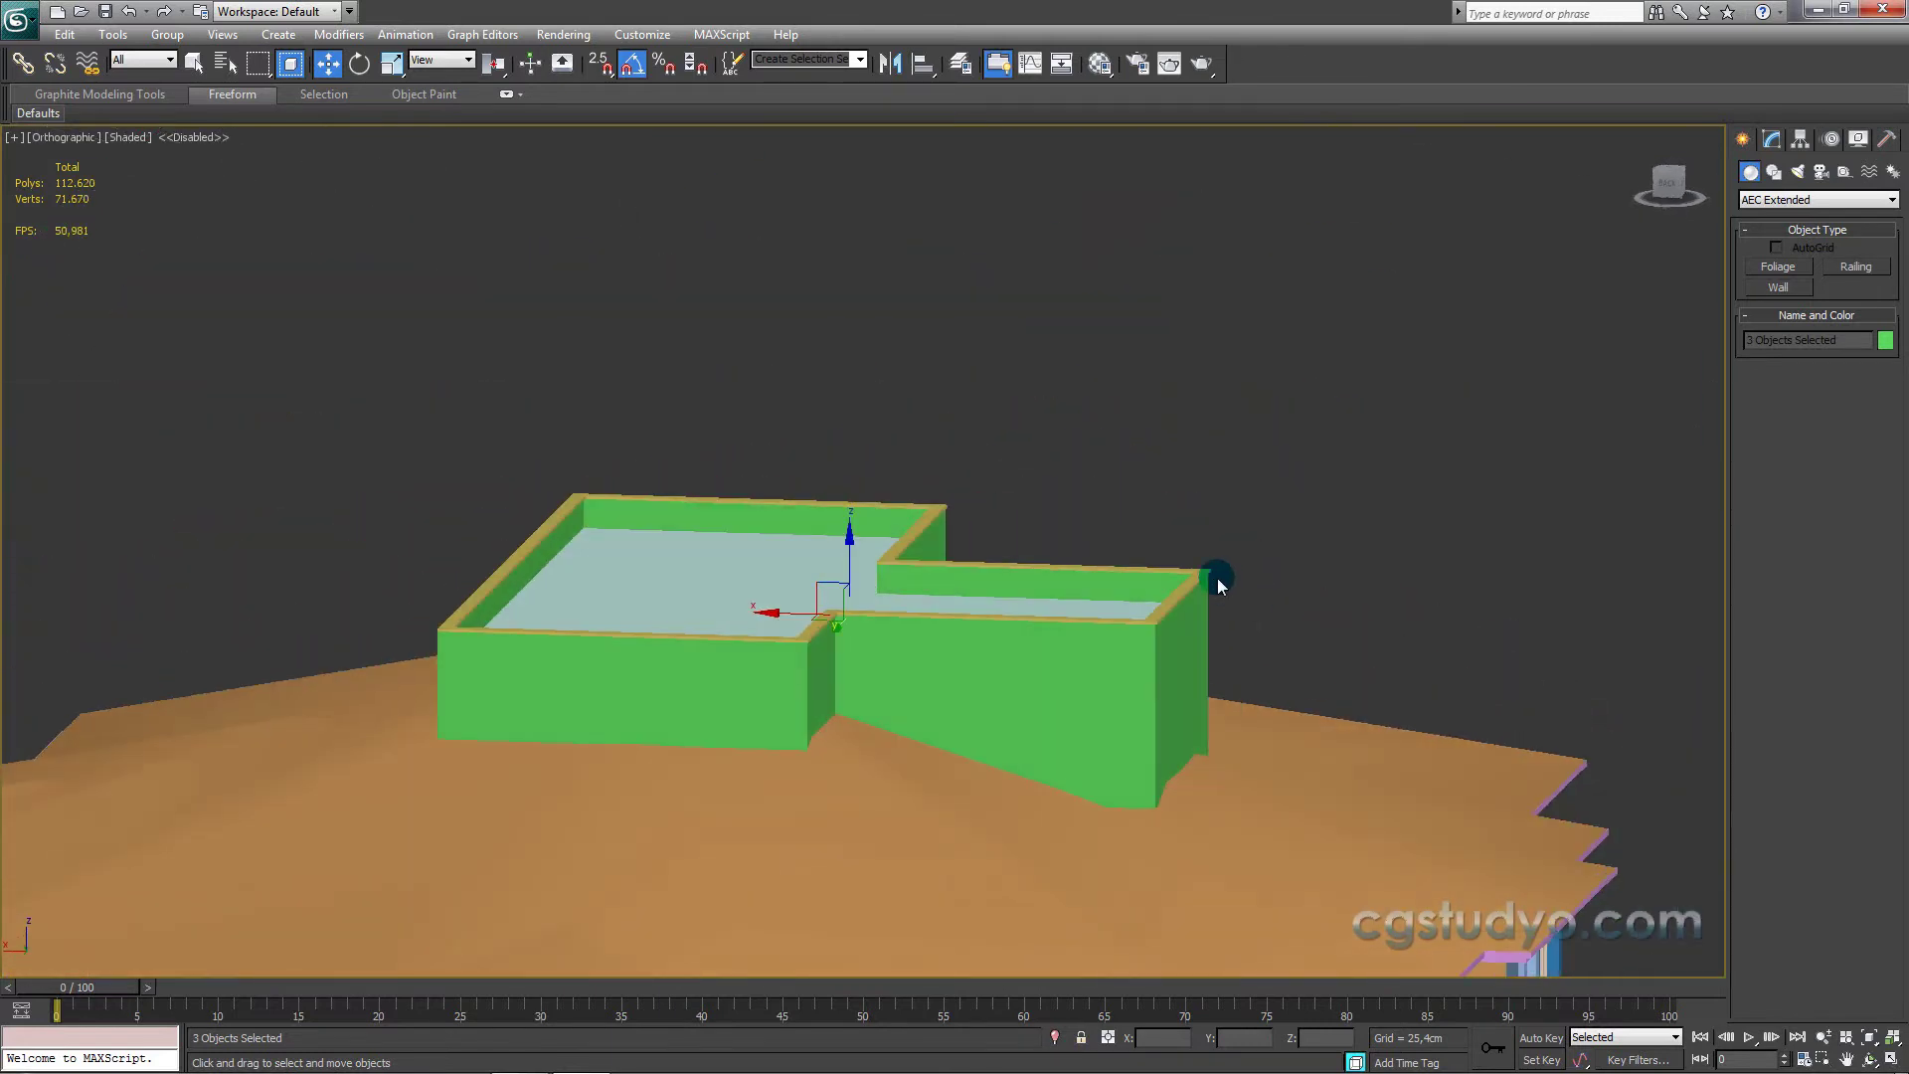
Step: Orbit around the whole building to a high angle over the roof
scroll(1218, 577, down, 5)
mouse_move(1144, 633)
alt+middle_down()
mouse_move(270, 647)
mouse_move(552, 478)
mouse_move(609, 546)
mouse_move(528, 530)
alt+middle_up()
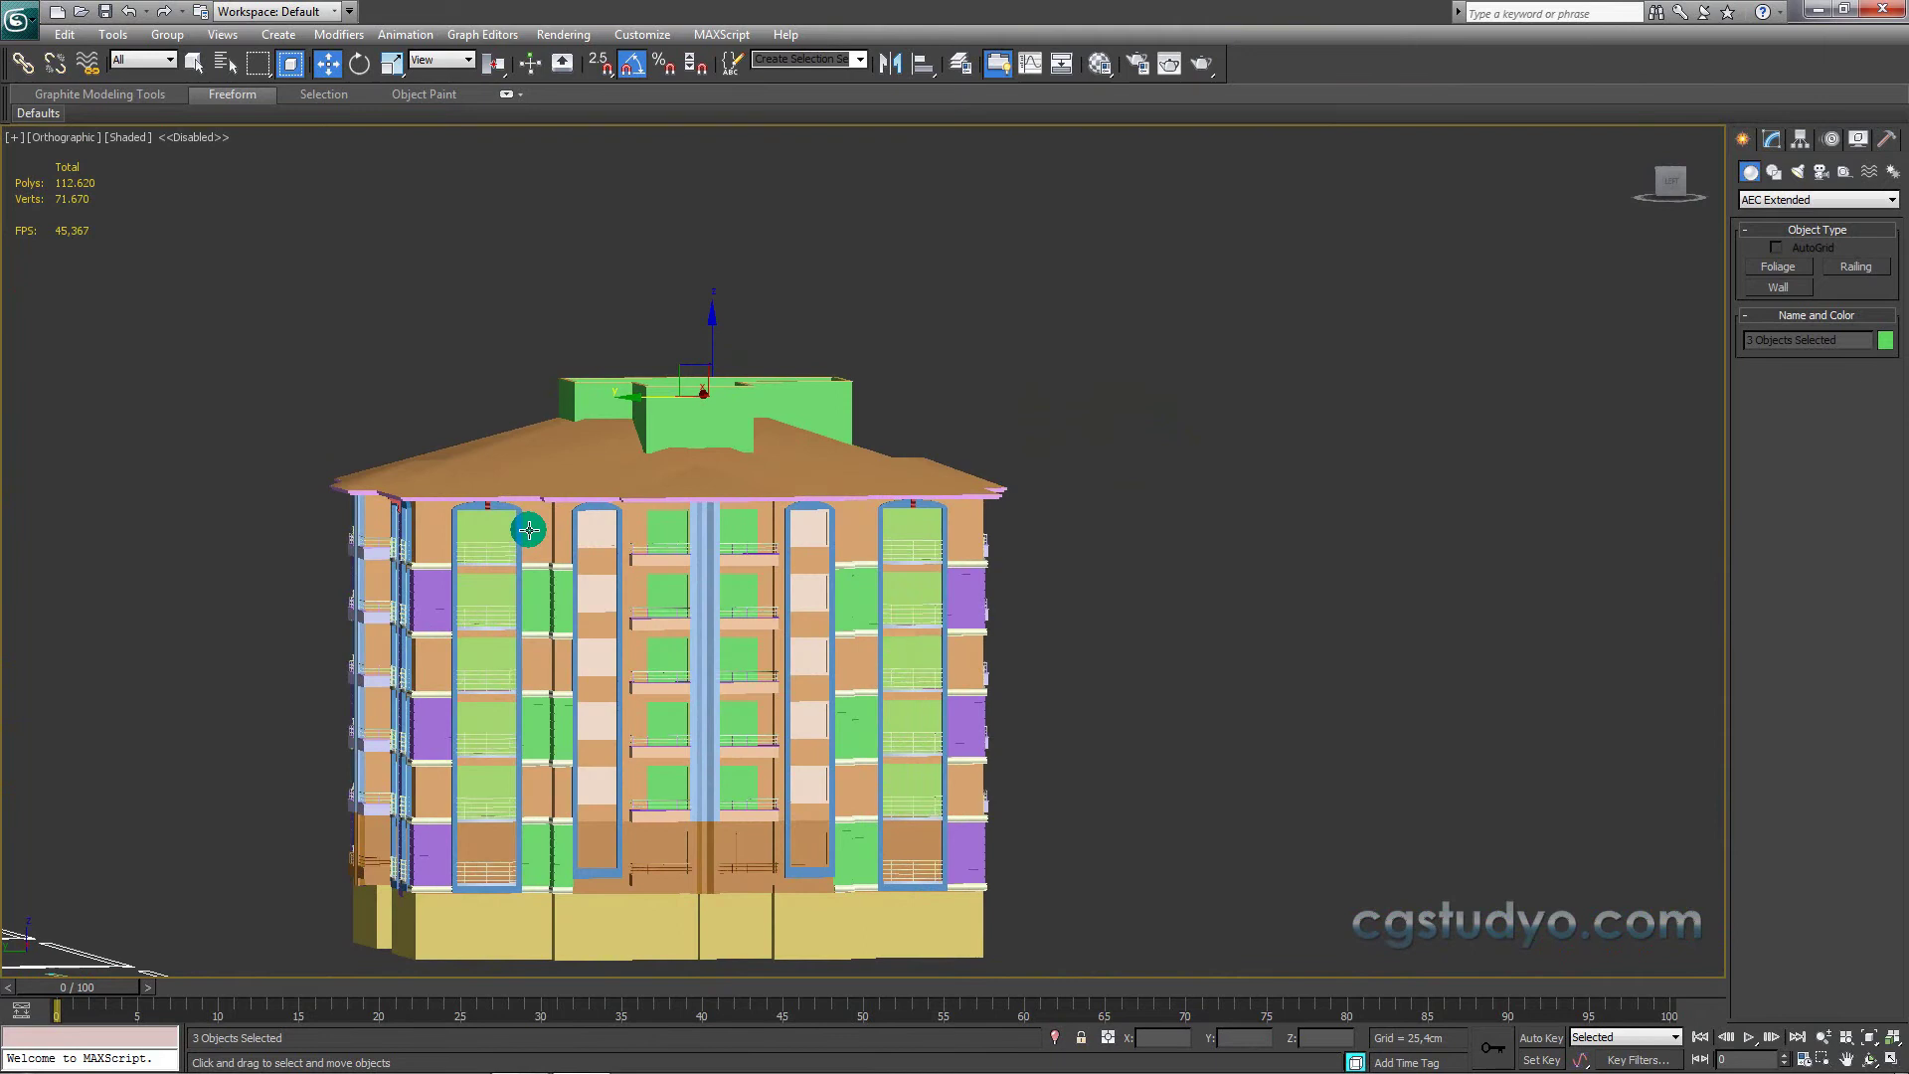
scroll(583, 494, up, 5)
scroll(617, 461, down, 2)
scroll(626, 460, down, 1)
alt+middle_drag(626, 461, 684, 542)
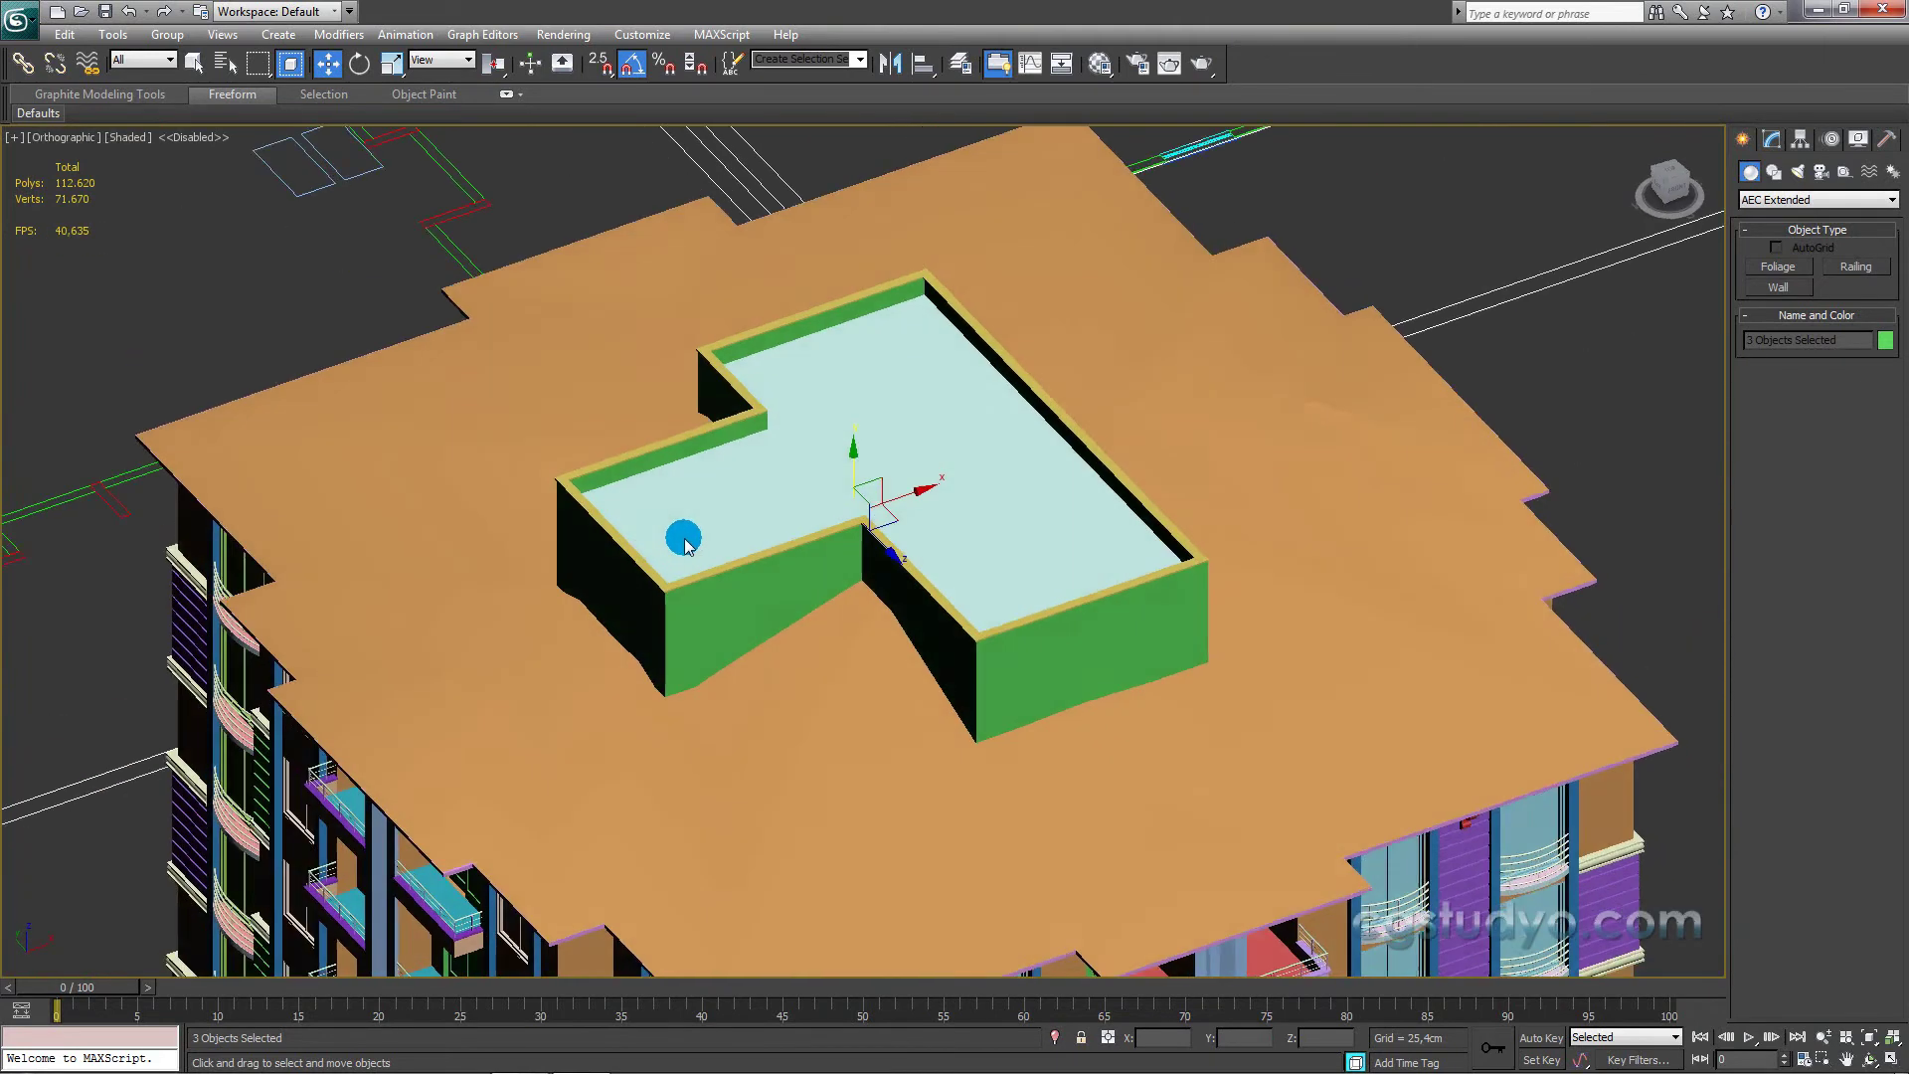
key(F3)
key(F3)
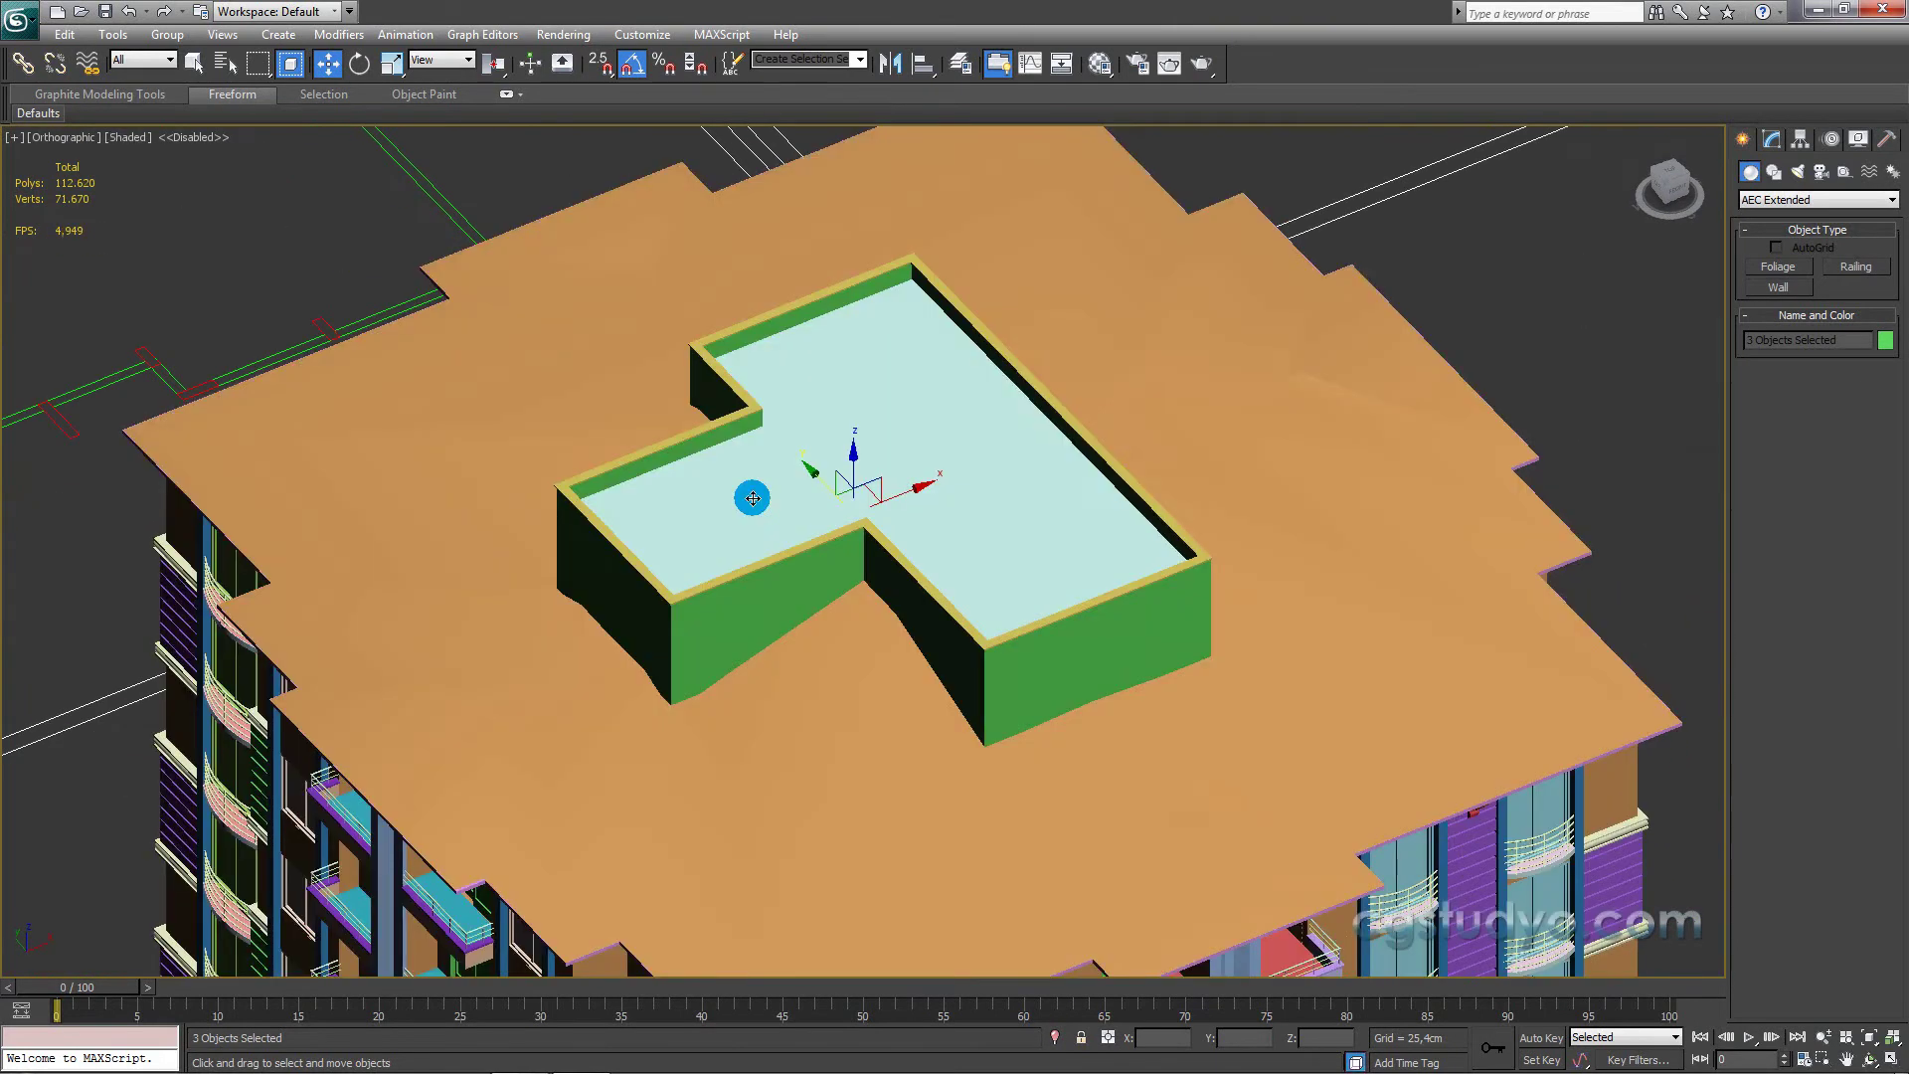
Step: Toggle between front and angled roof views to inspect where walls meet the slope
key(f)
middle_drag(833, 383, 842, 437)
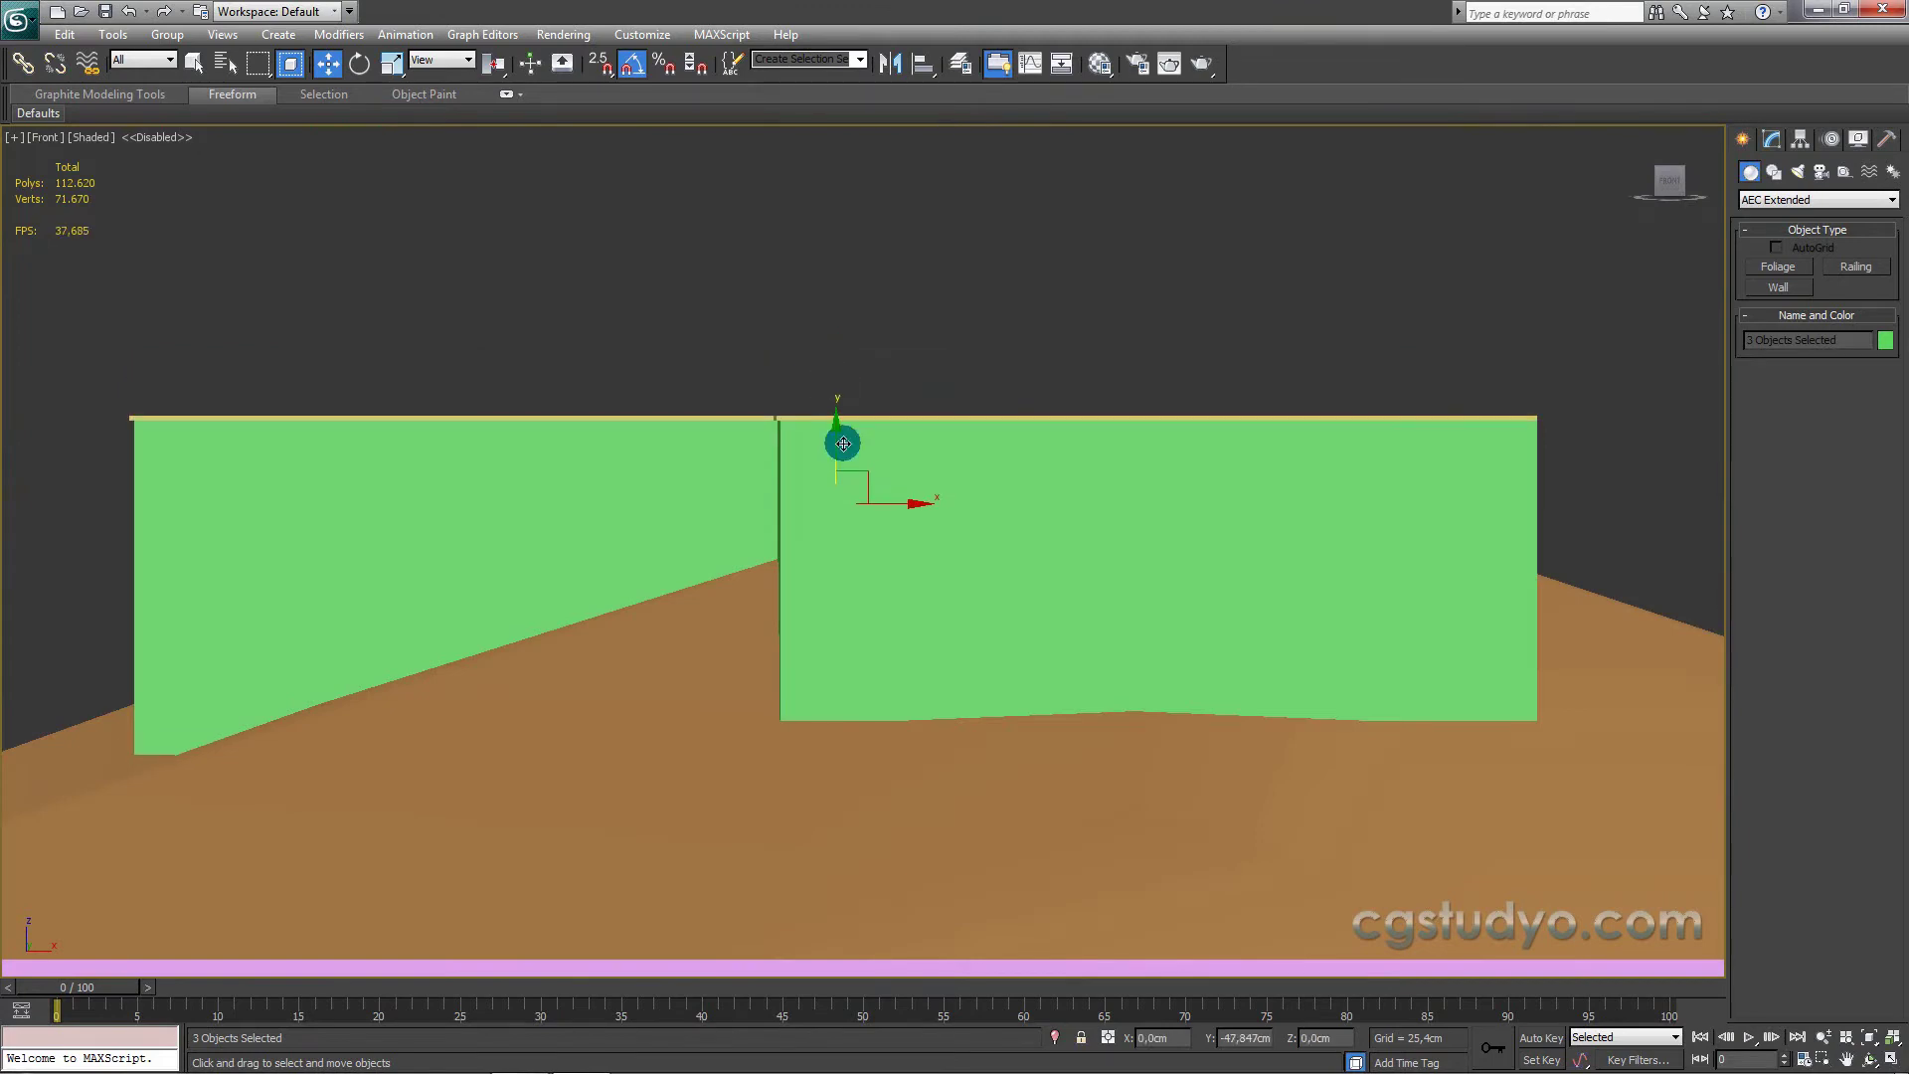
key(F3)
key(shift+z)
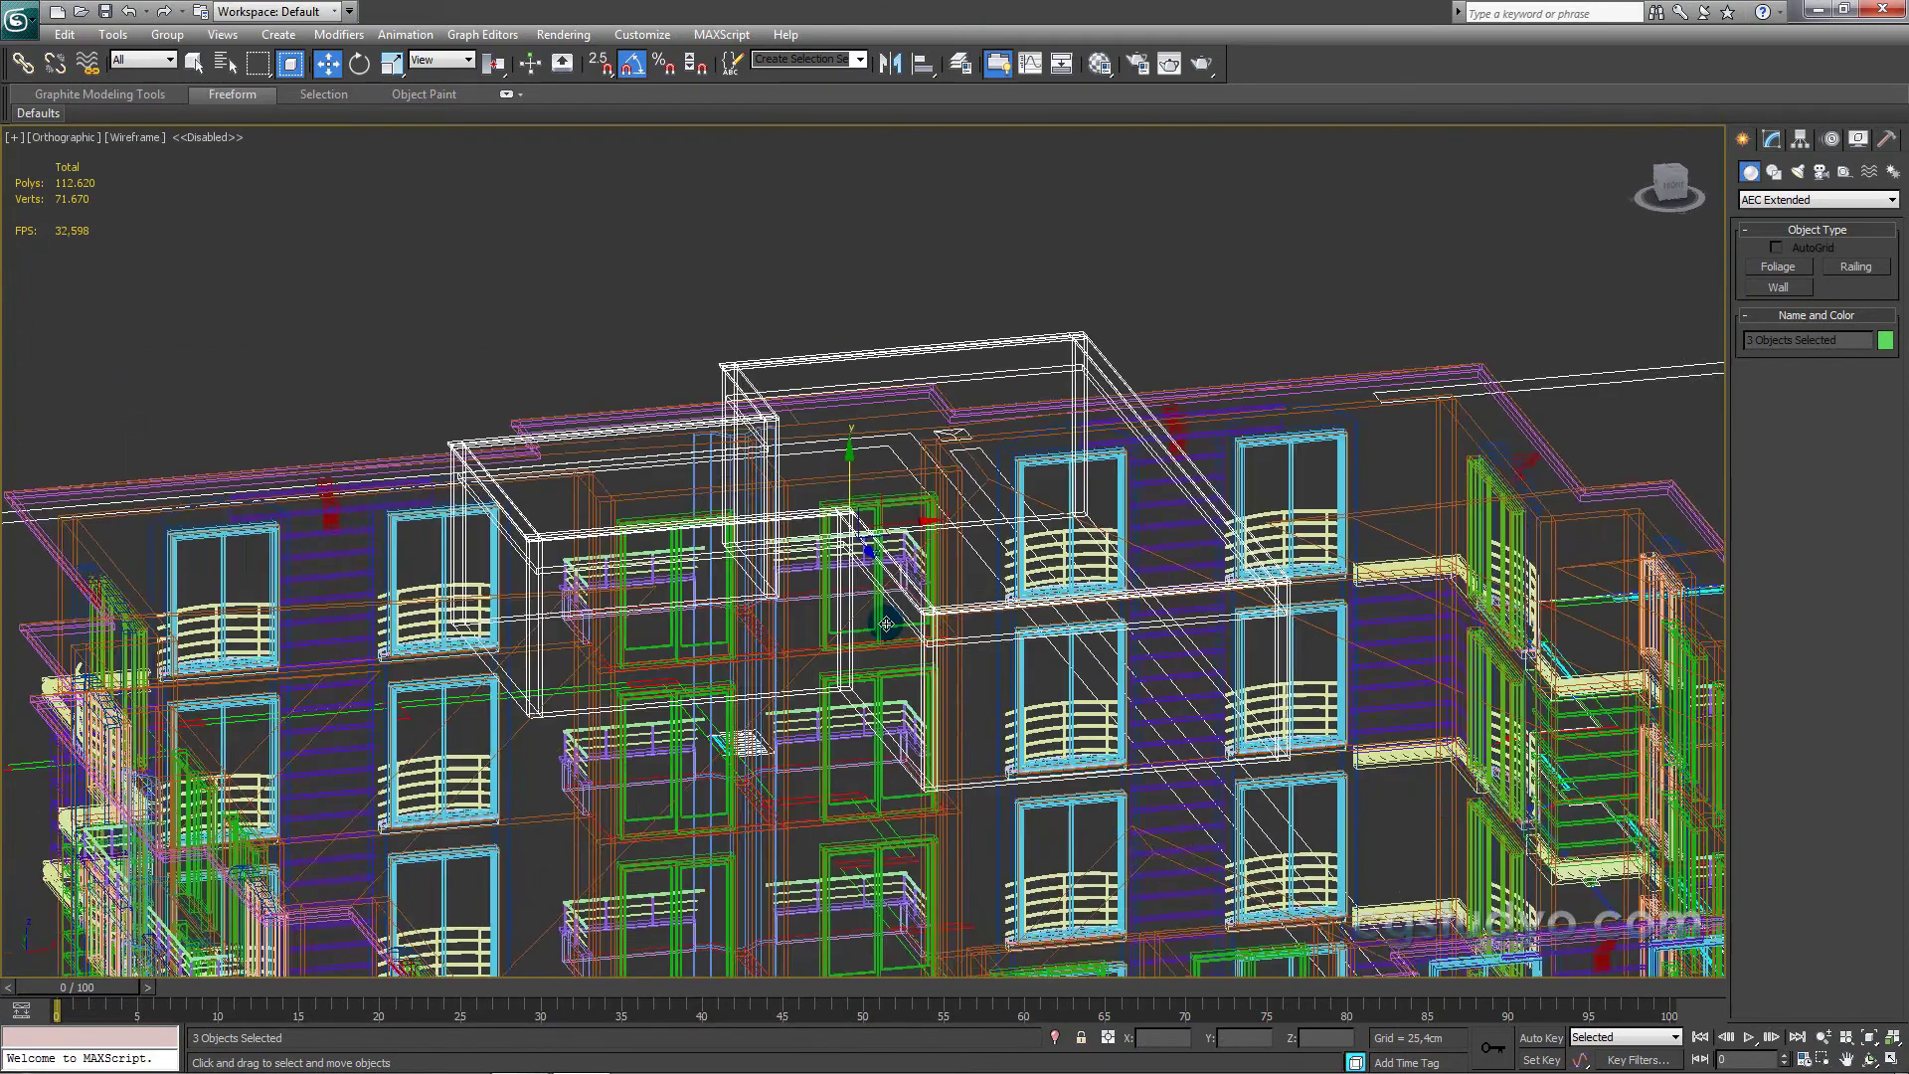
key(F3)
key(f)
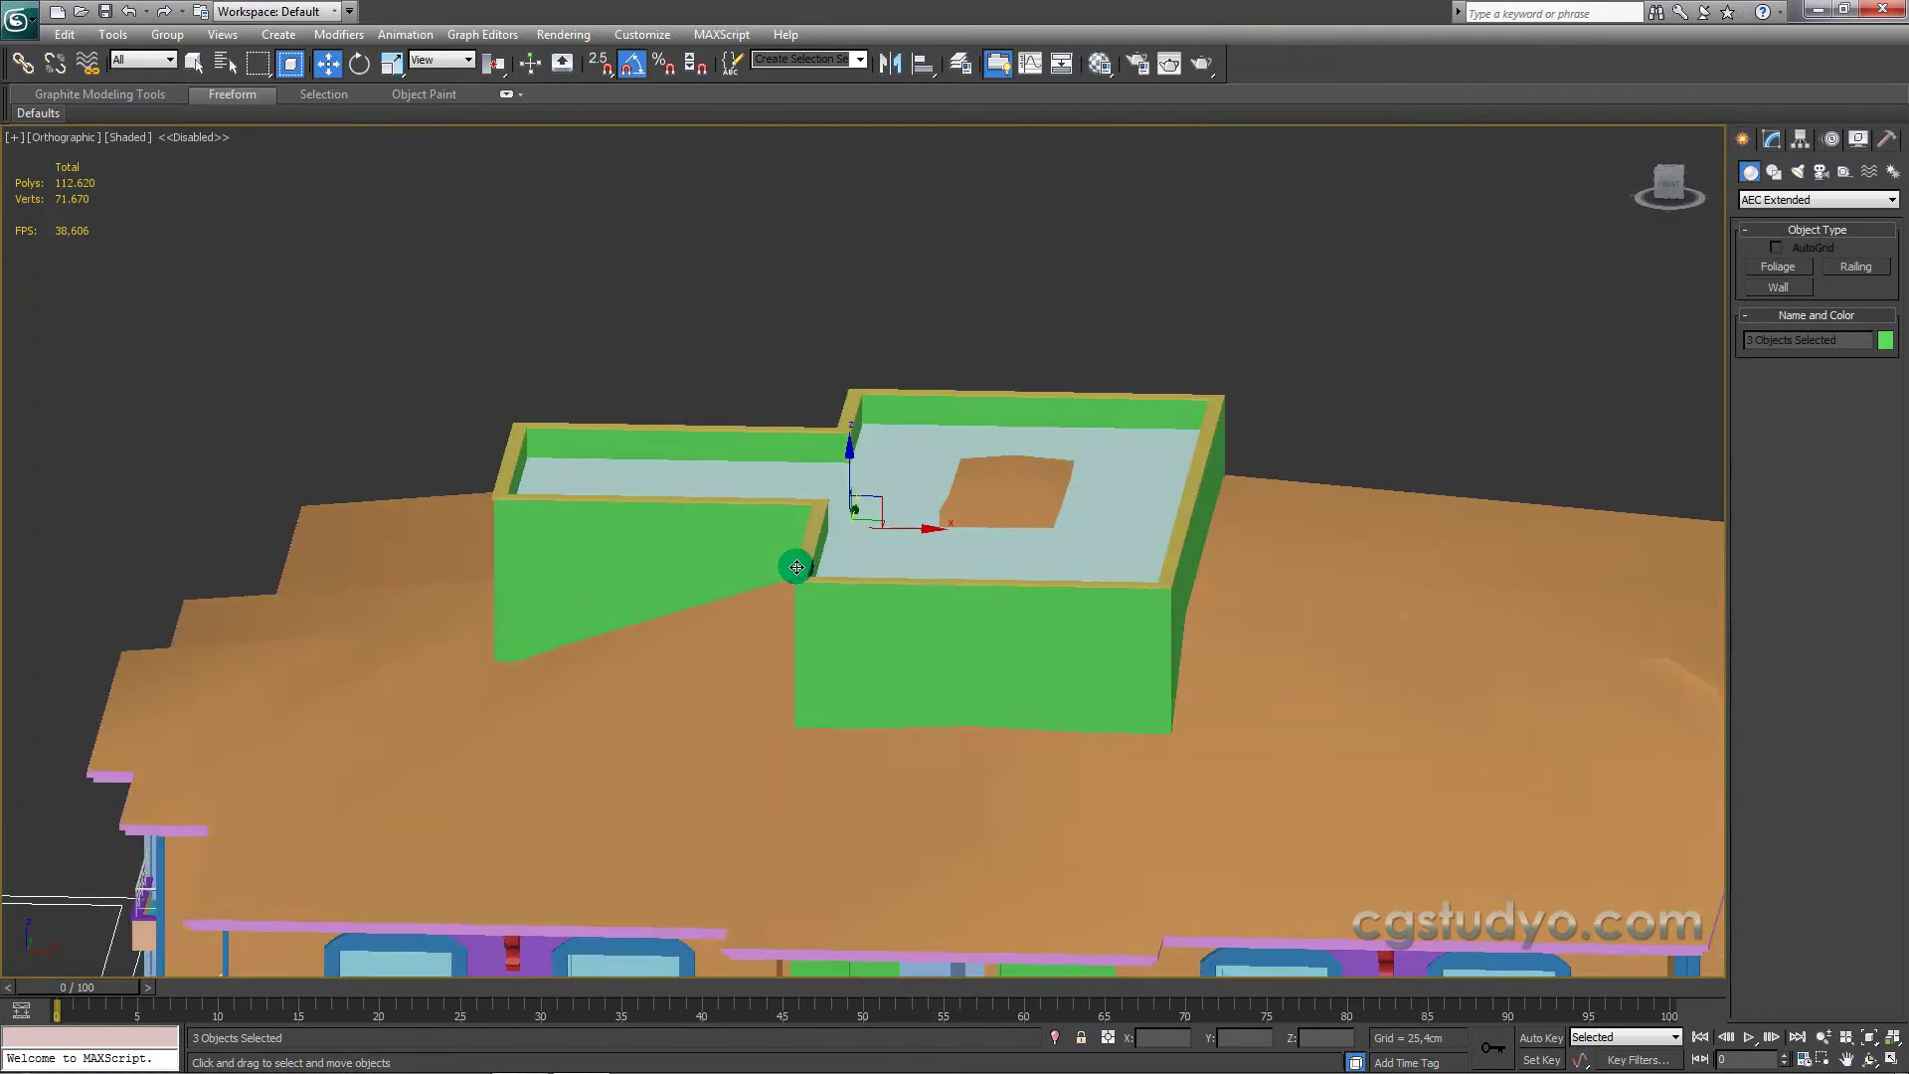
scroll(708, 541, down, 5)
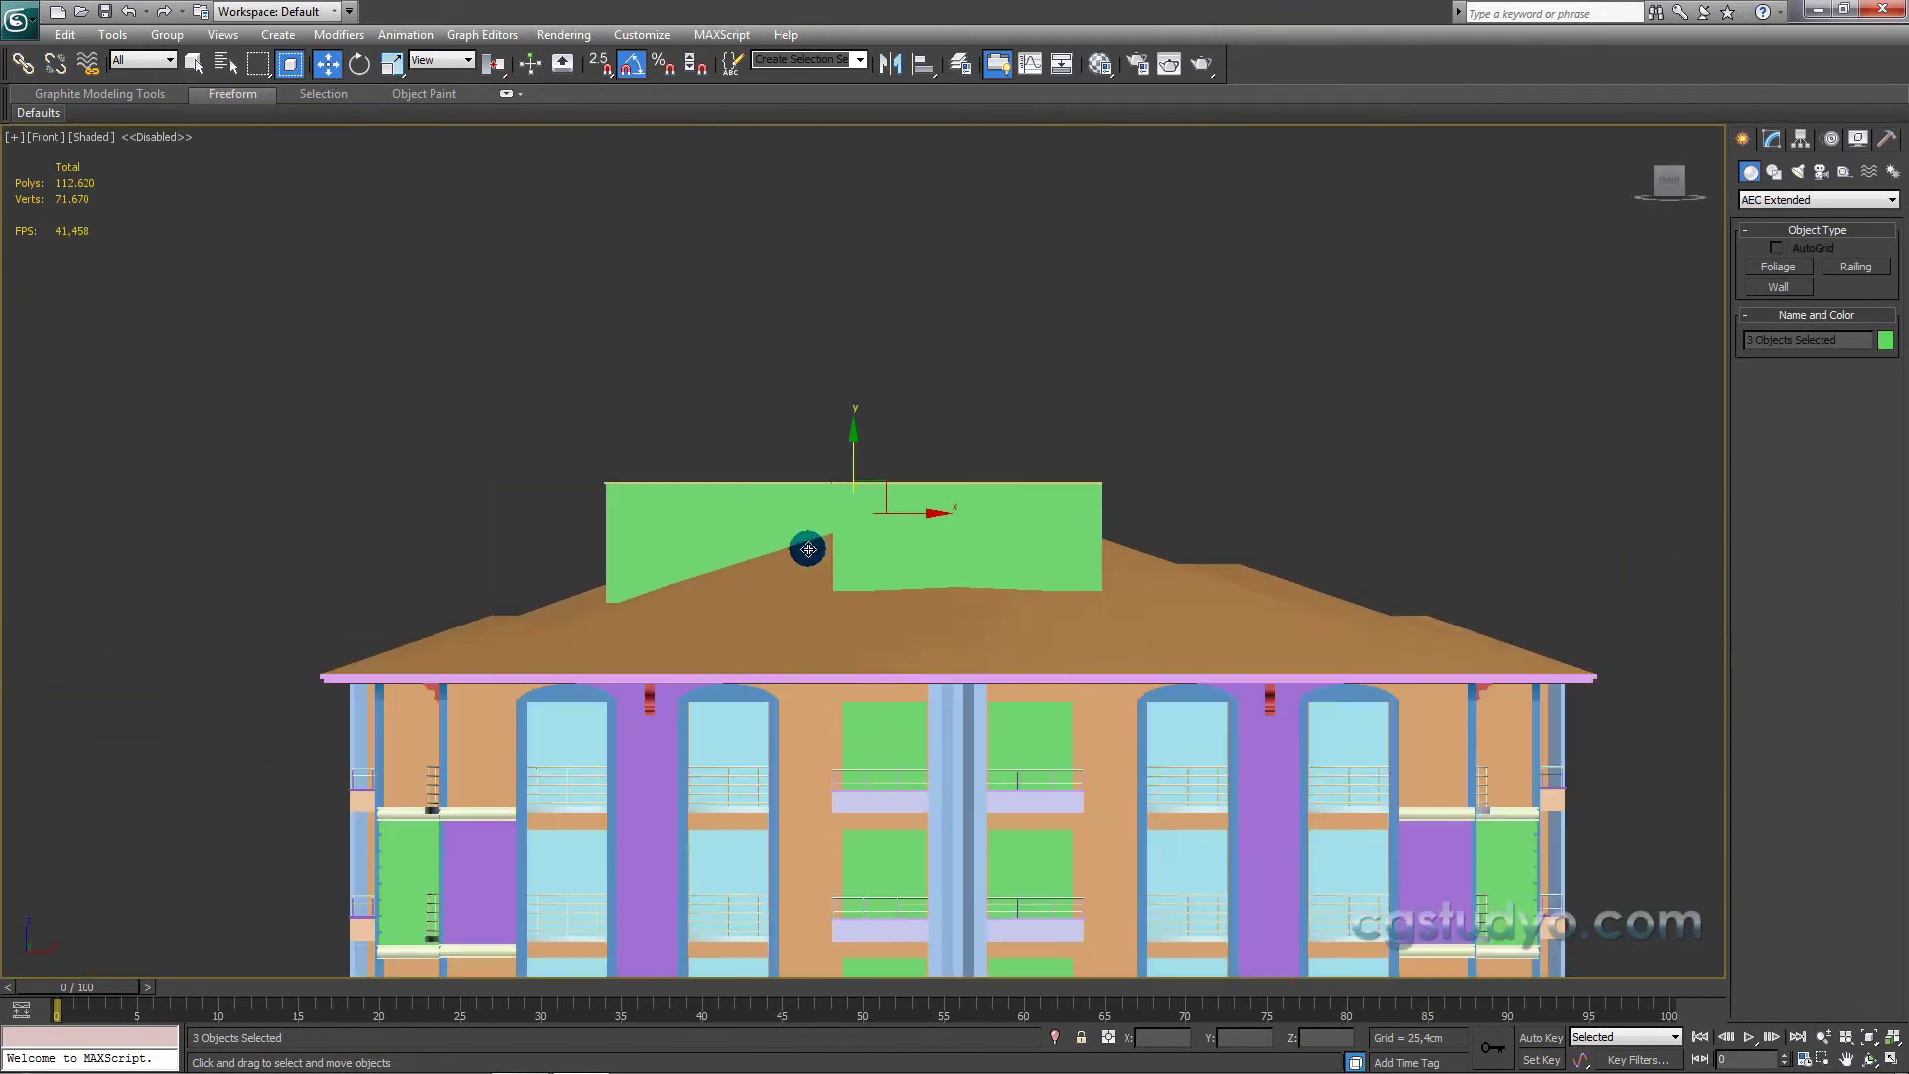
scroll(696, 540, down, 5)
scroll(696, 537, up, 2)
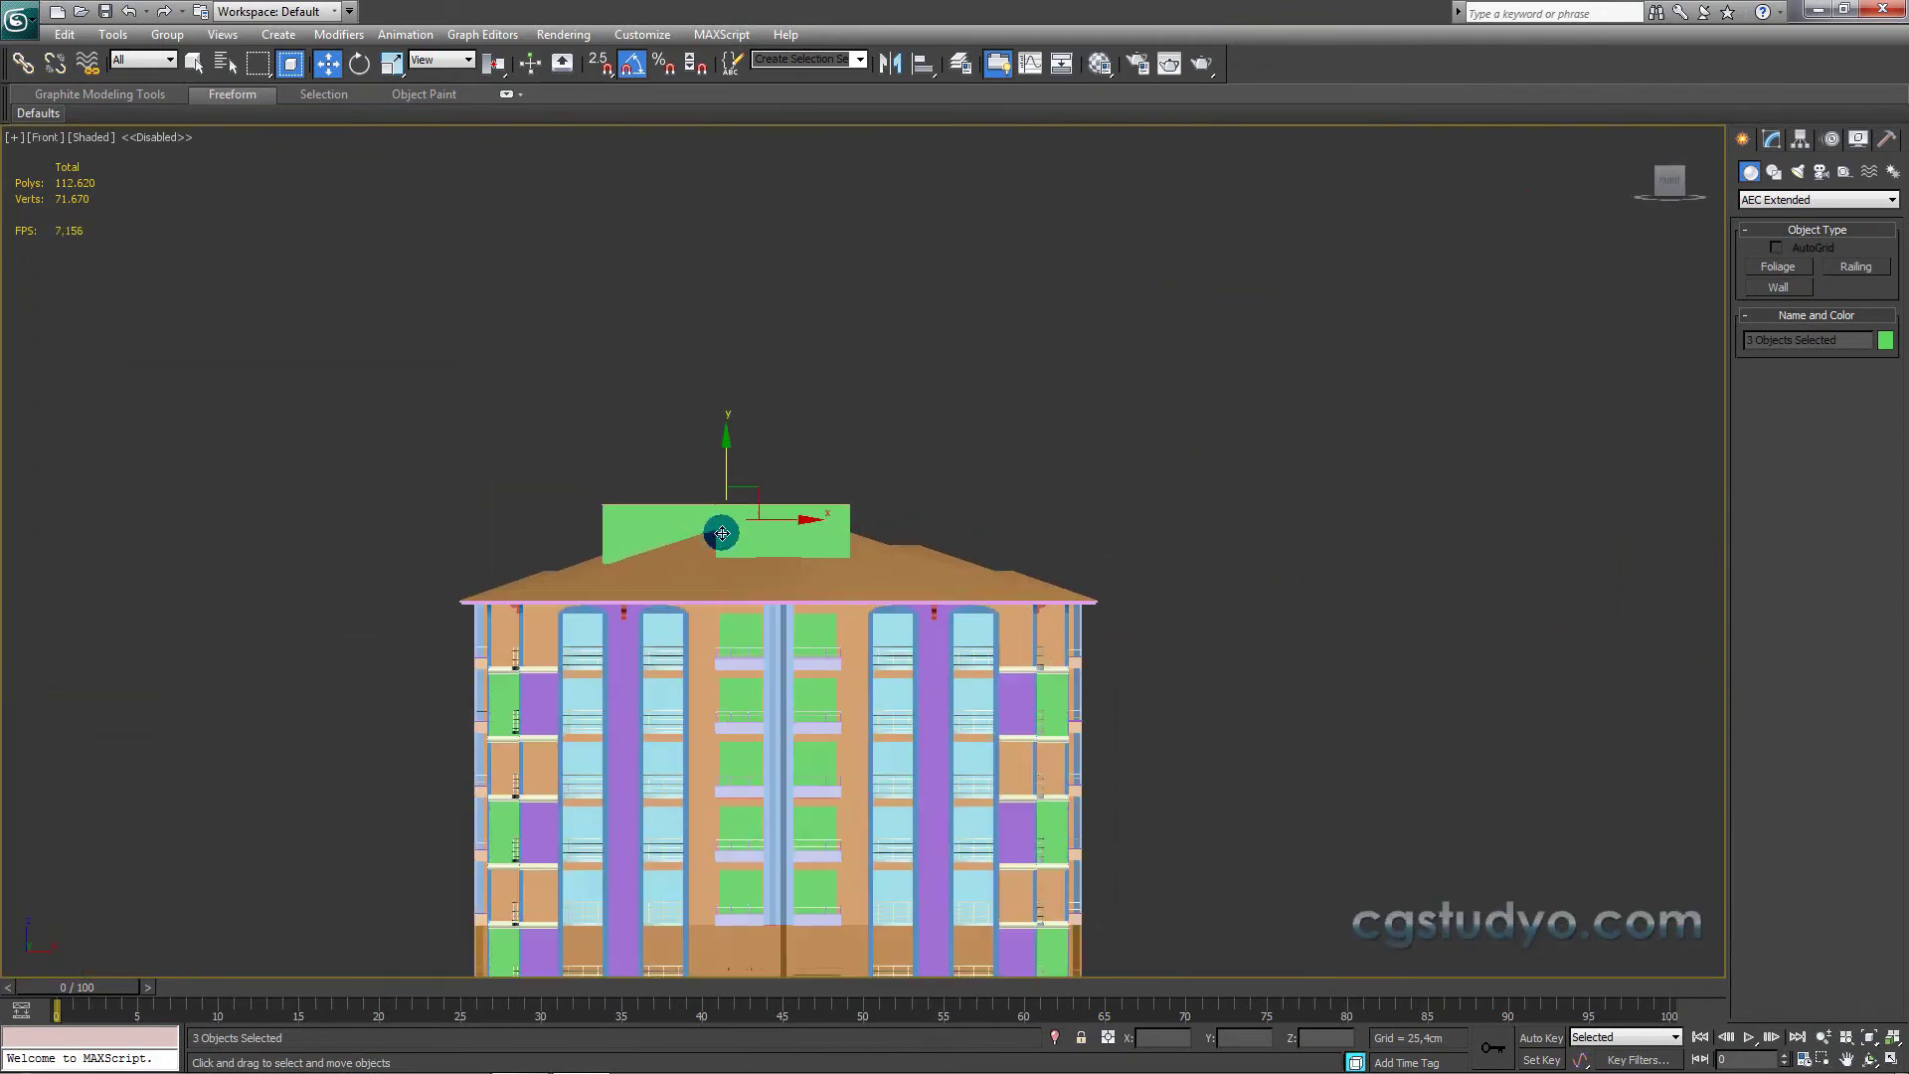
Step: Switch to AutoCAD and zoom into the front elevation's roof
click(524, 1056)
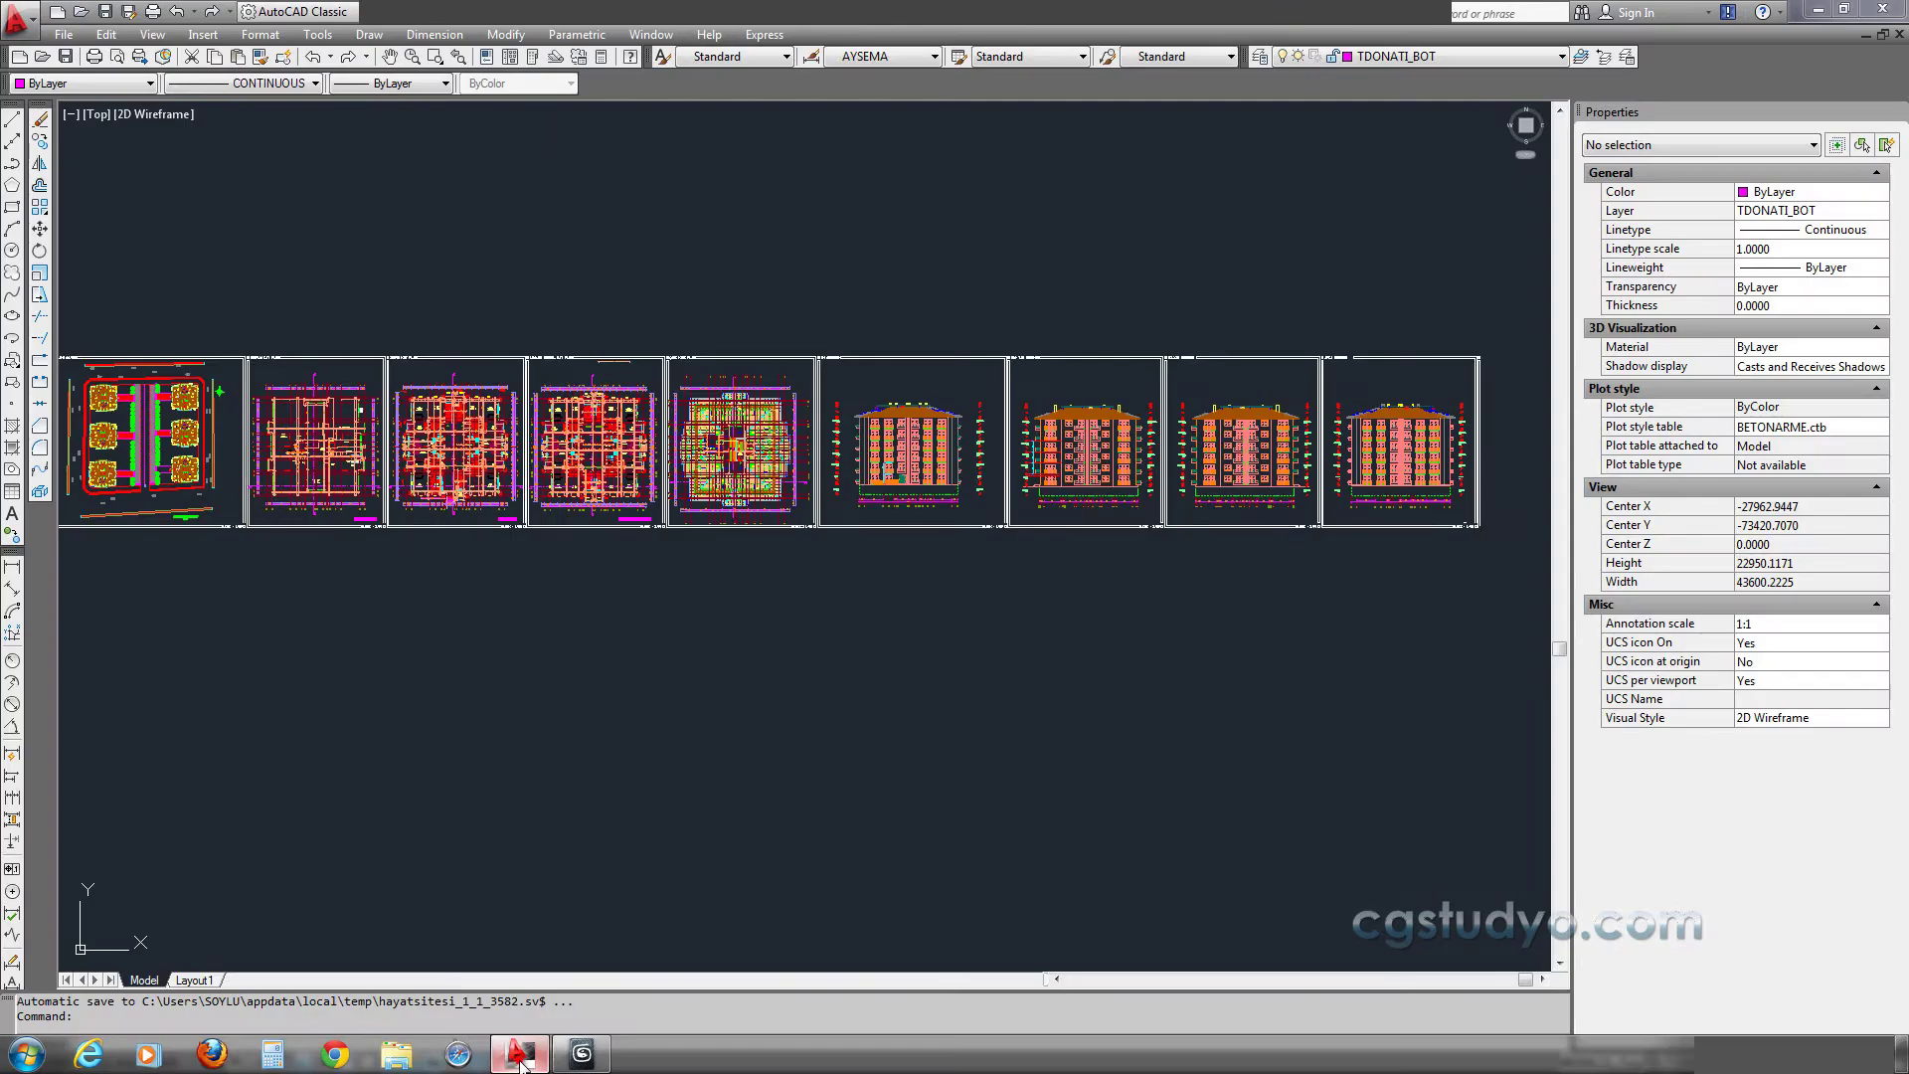
scroll(649, 593, up, 2)
scroll(964, 332, up, 5)
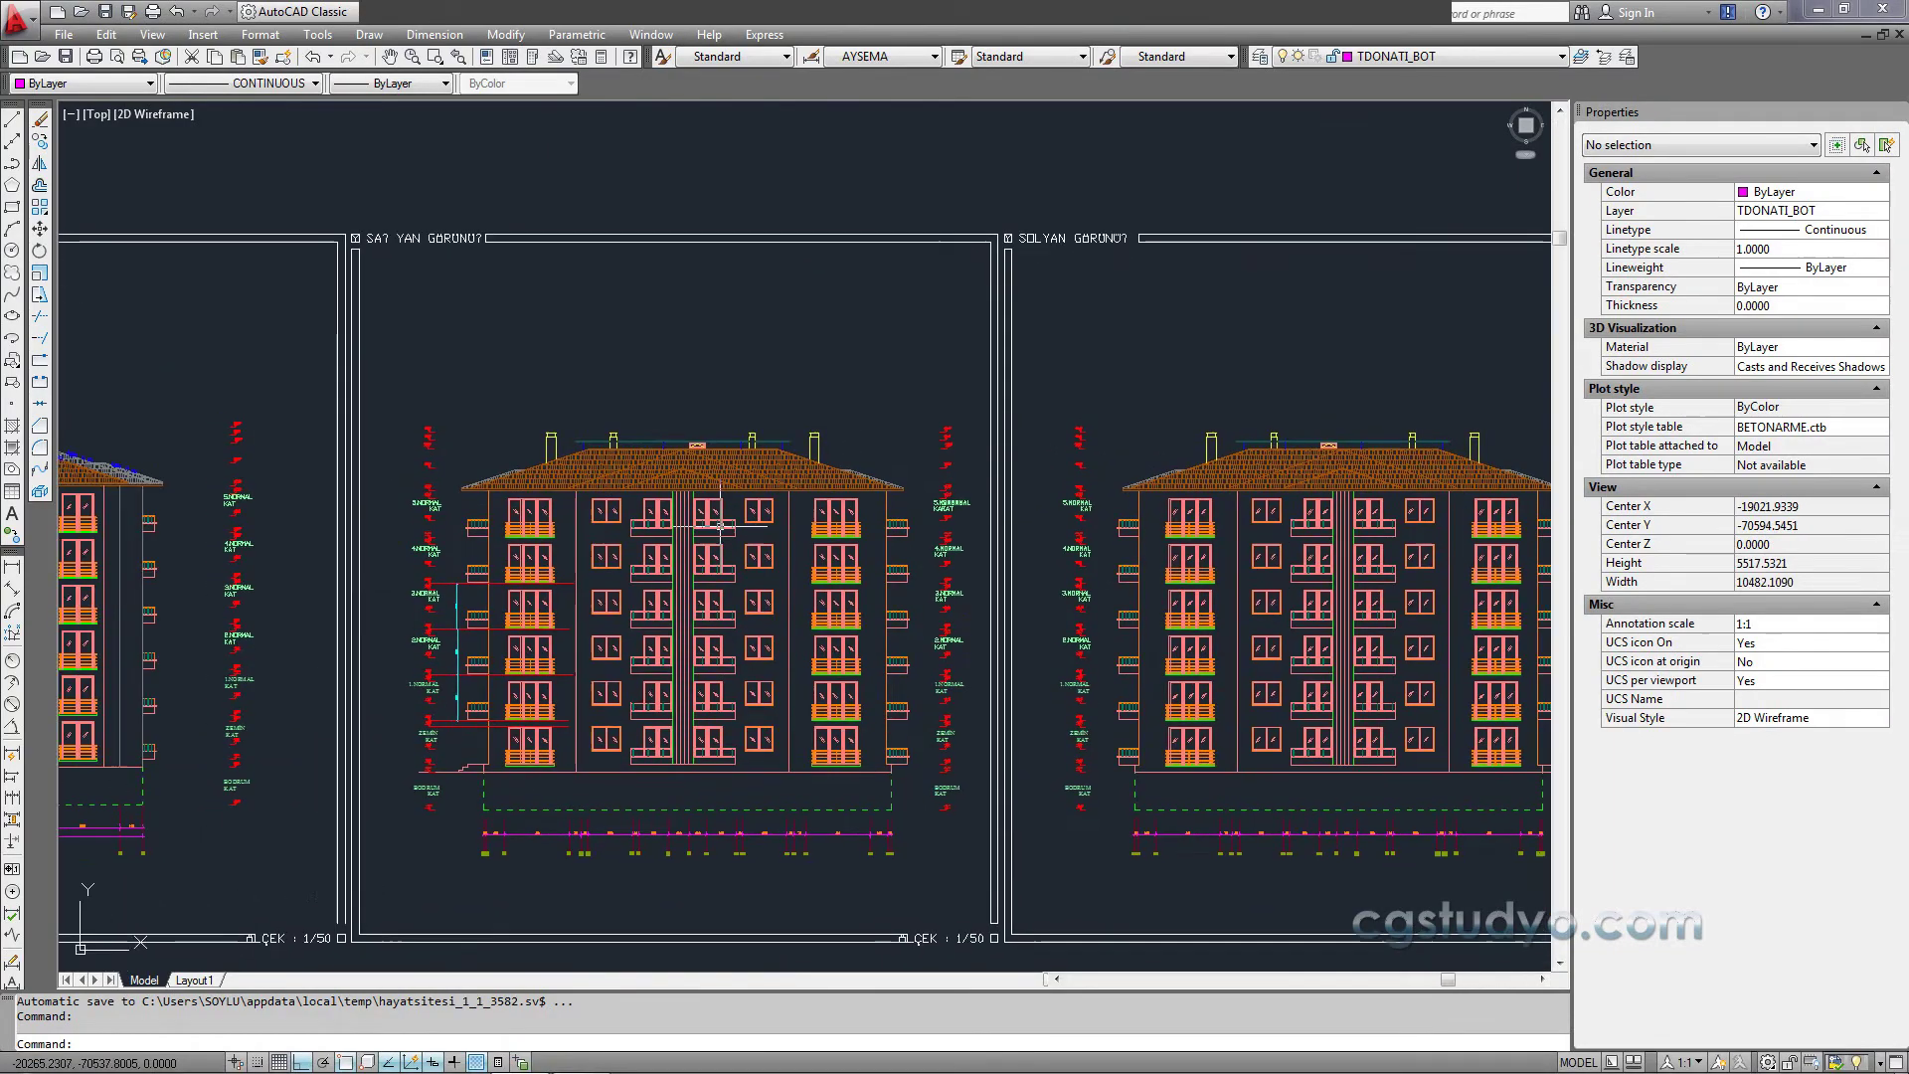
scroll(610, 434, up, 4)
scroll(611, 434, up, 2)
Step: Add a vertical 307 linear dimension from the eave line to the top line
click(22, 567)
scroll(732, 596, up, 2)
click(732, 642)
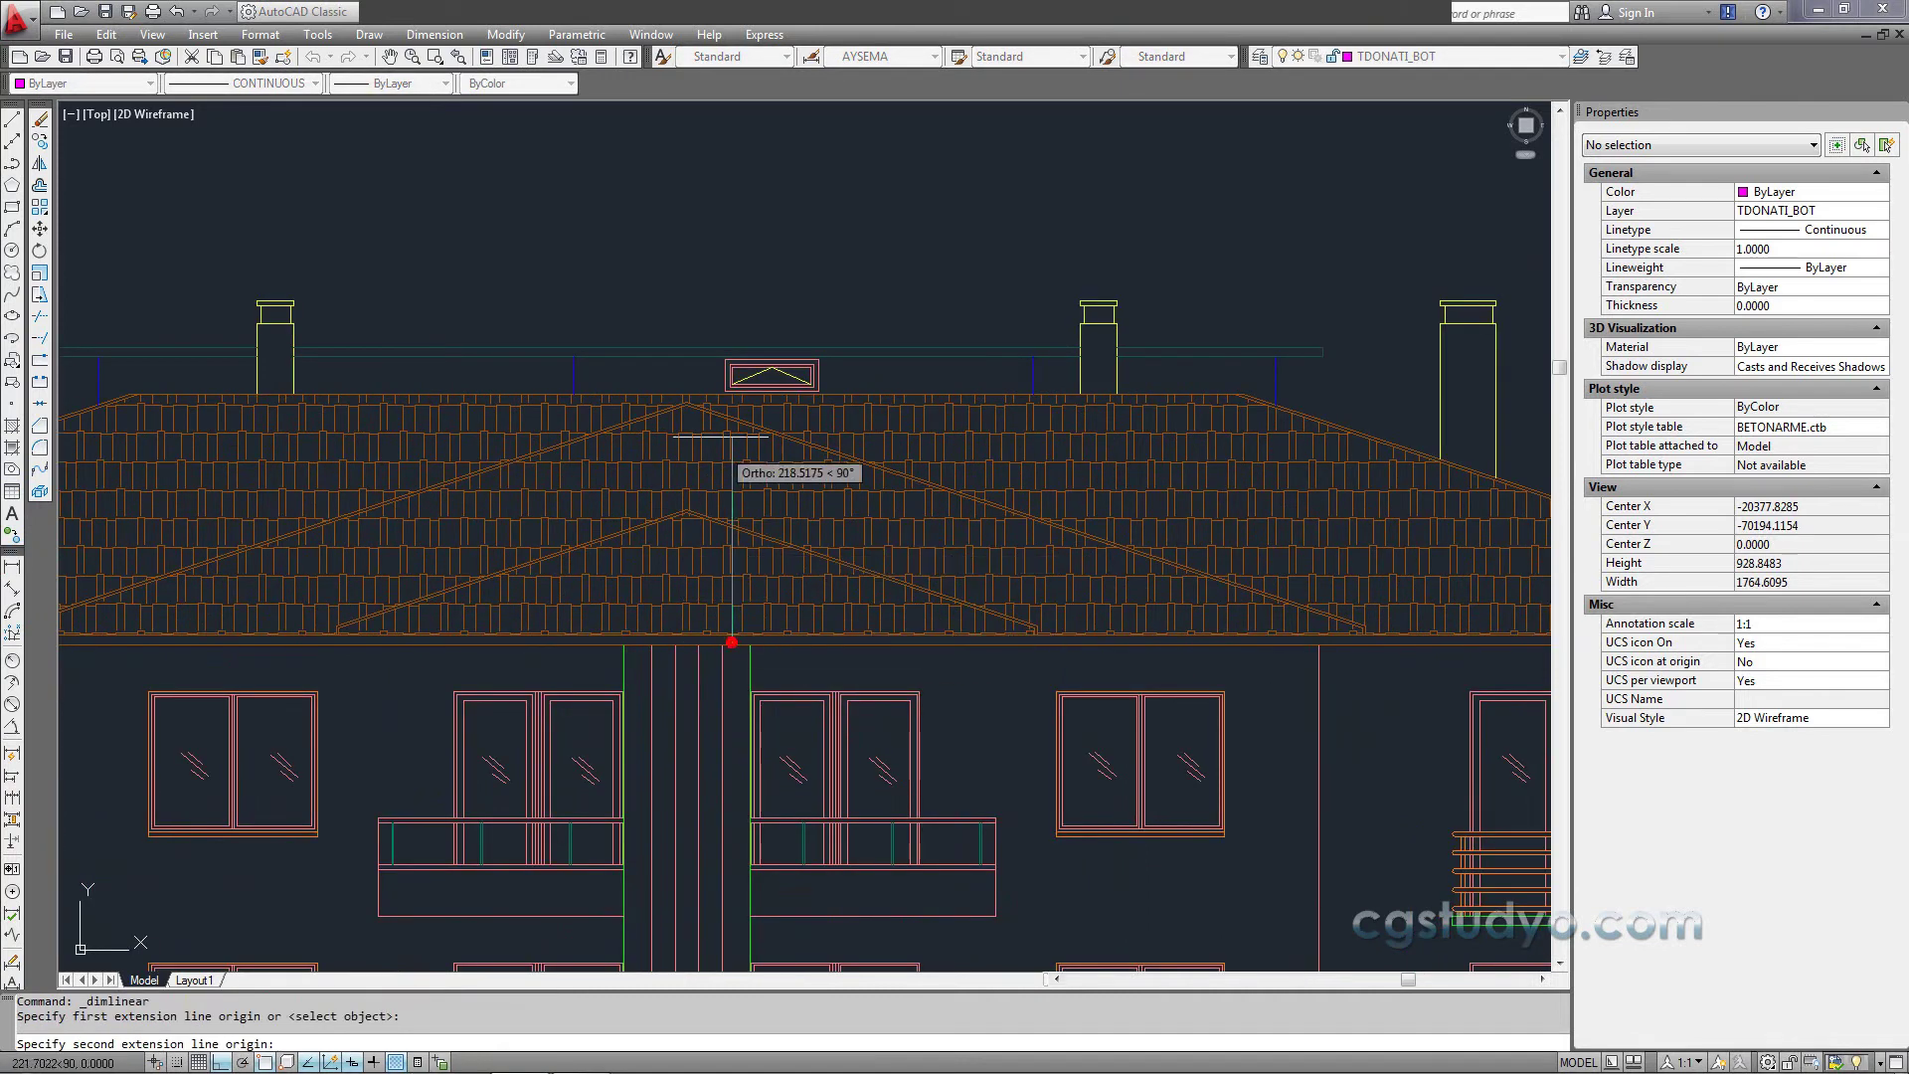
key(Escape)
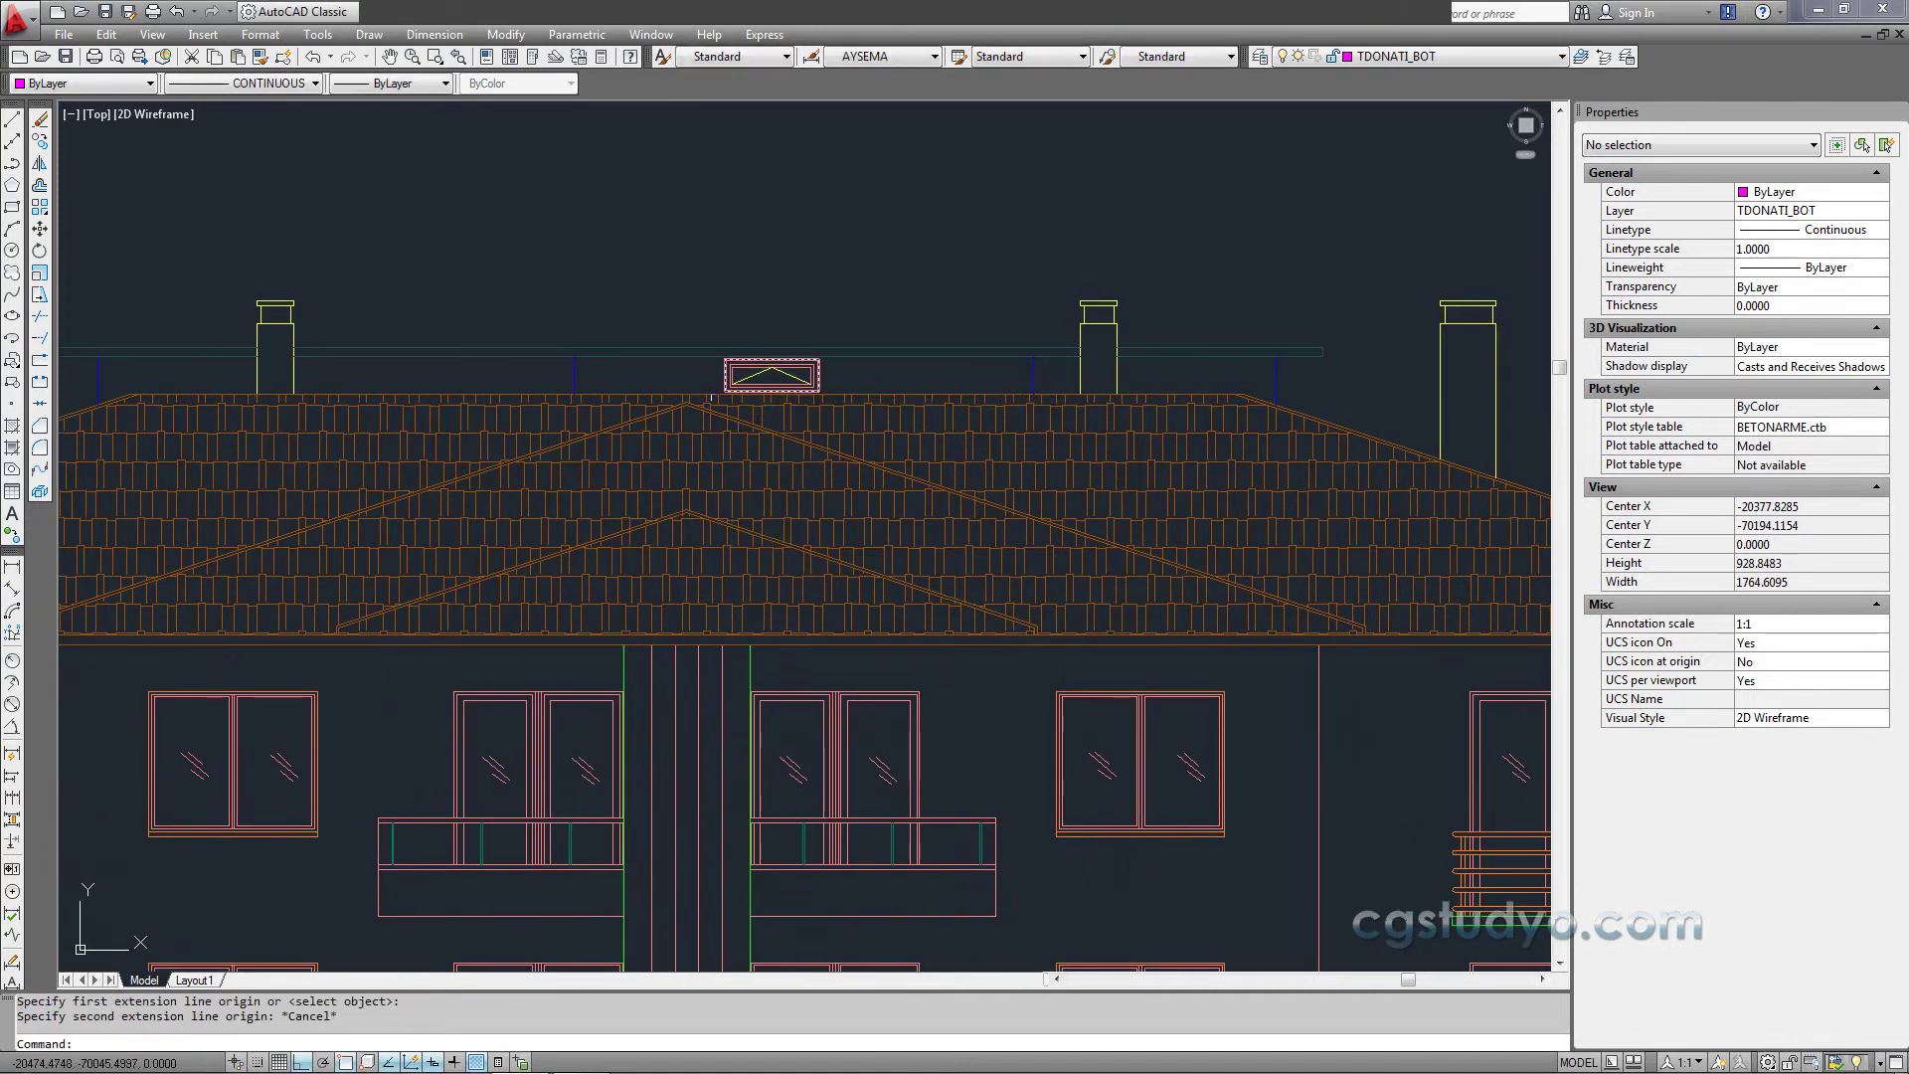
click(13, 564)
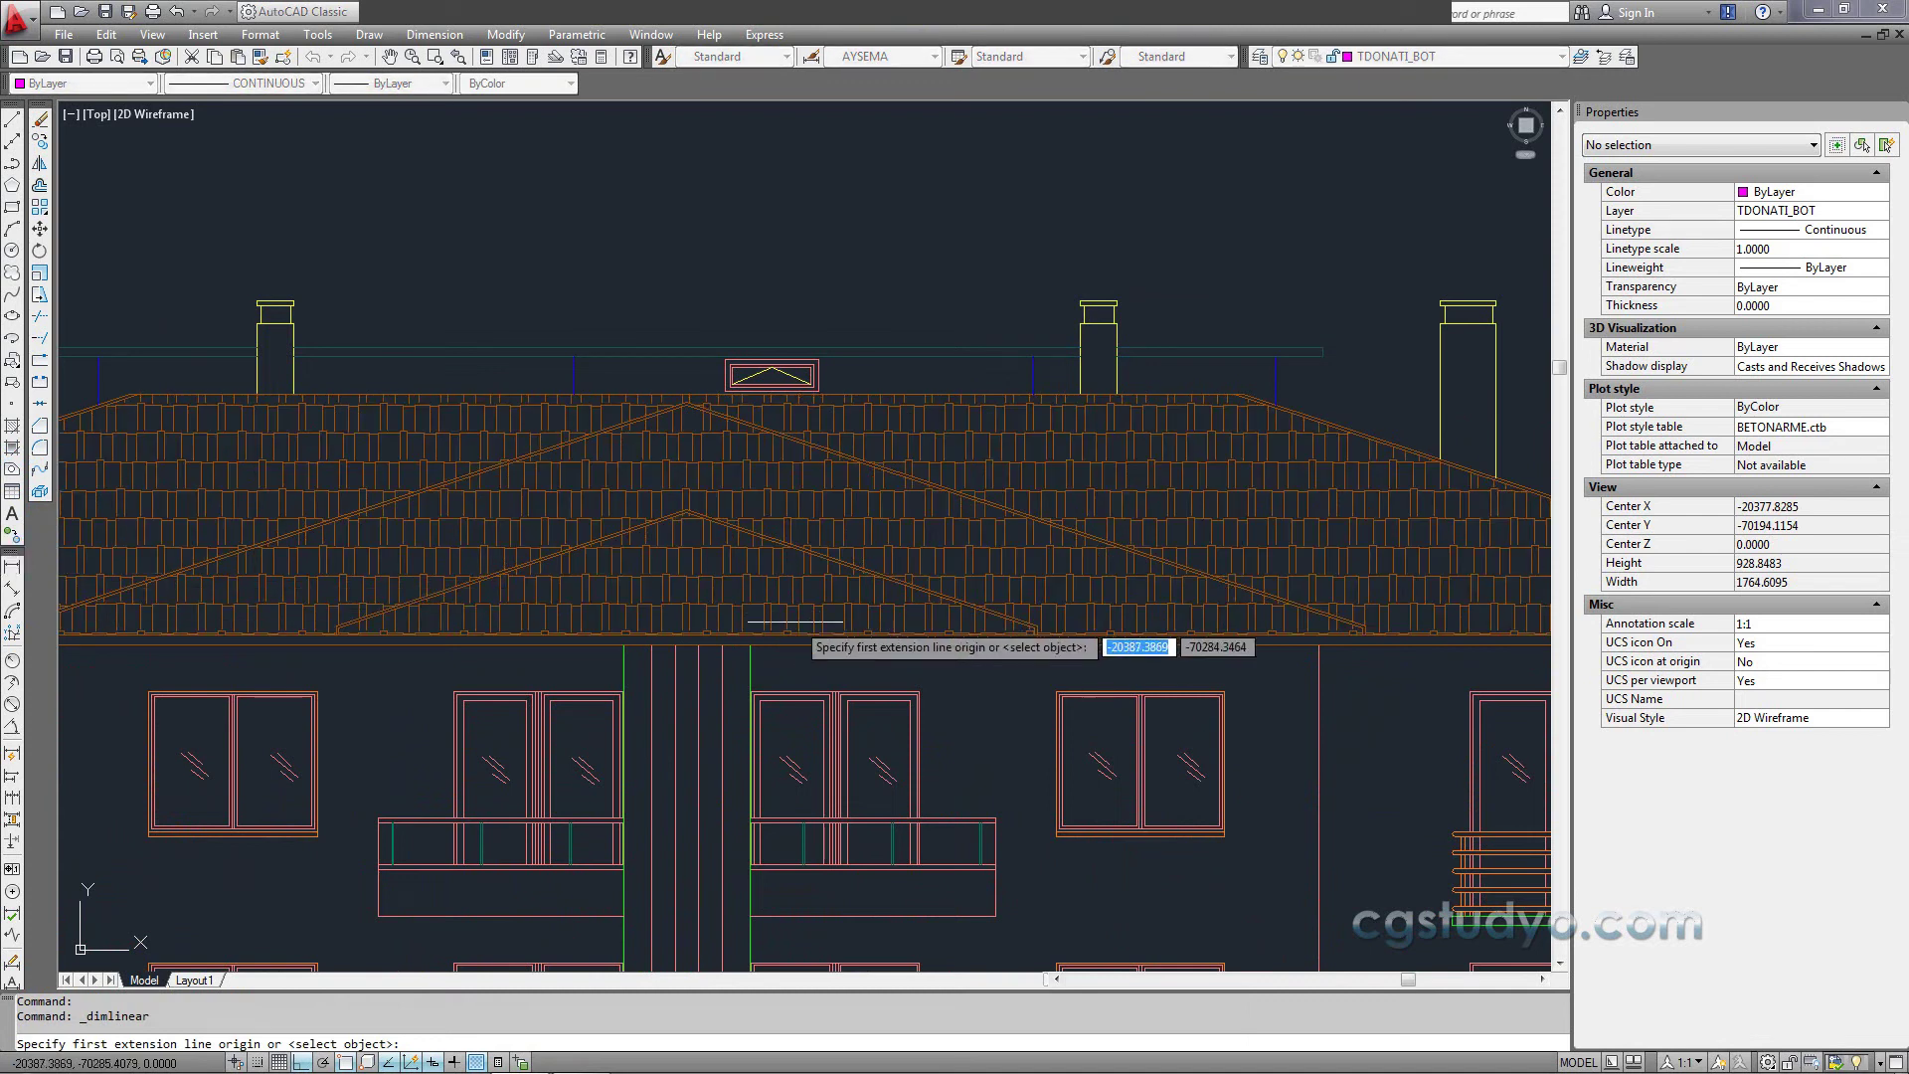
click(798, 633)
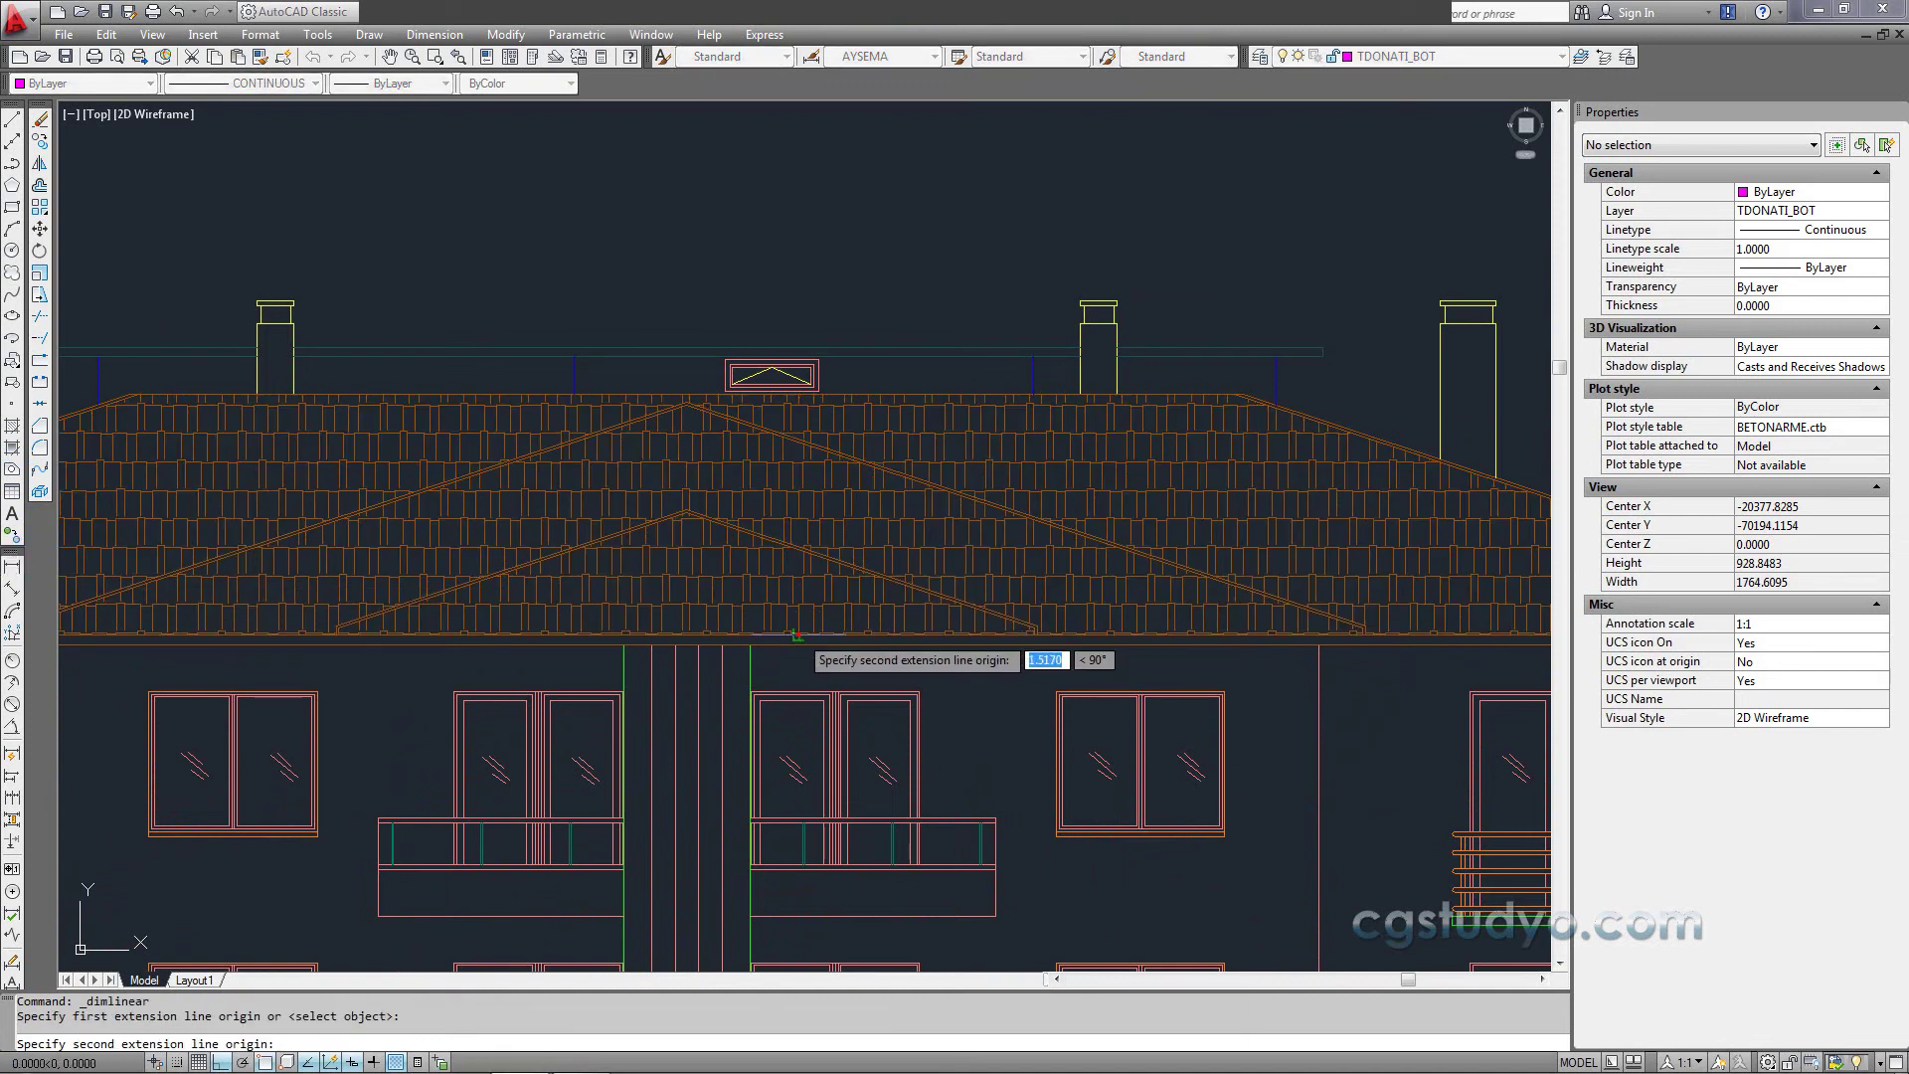
click(799, 347)
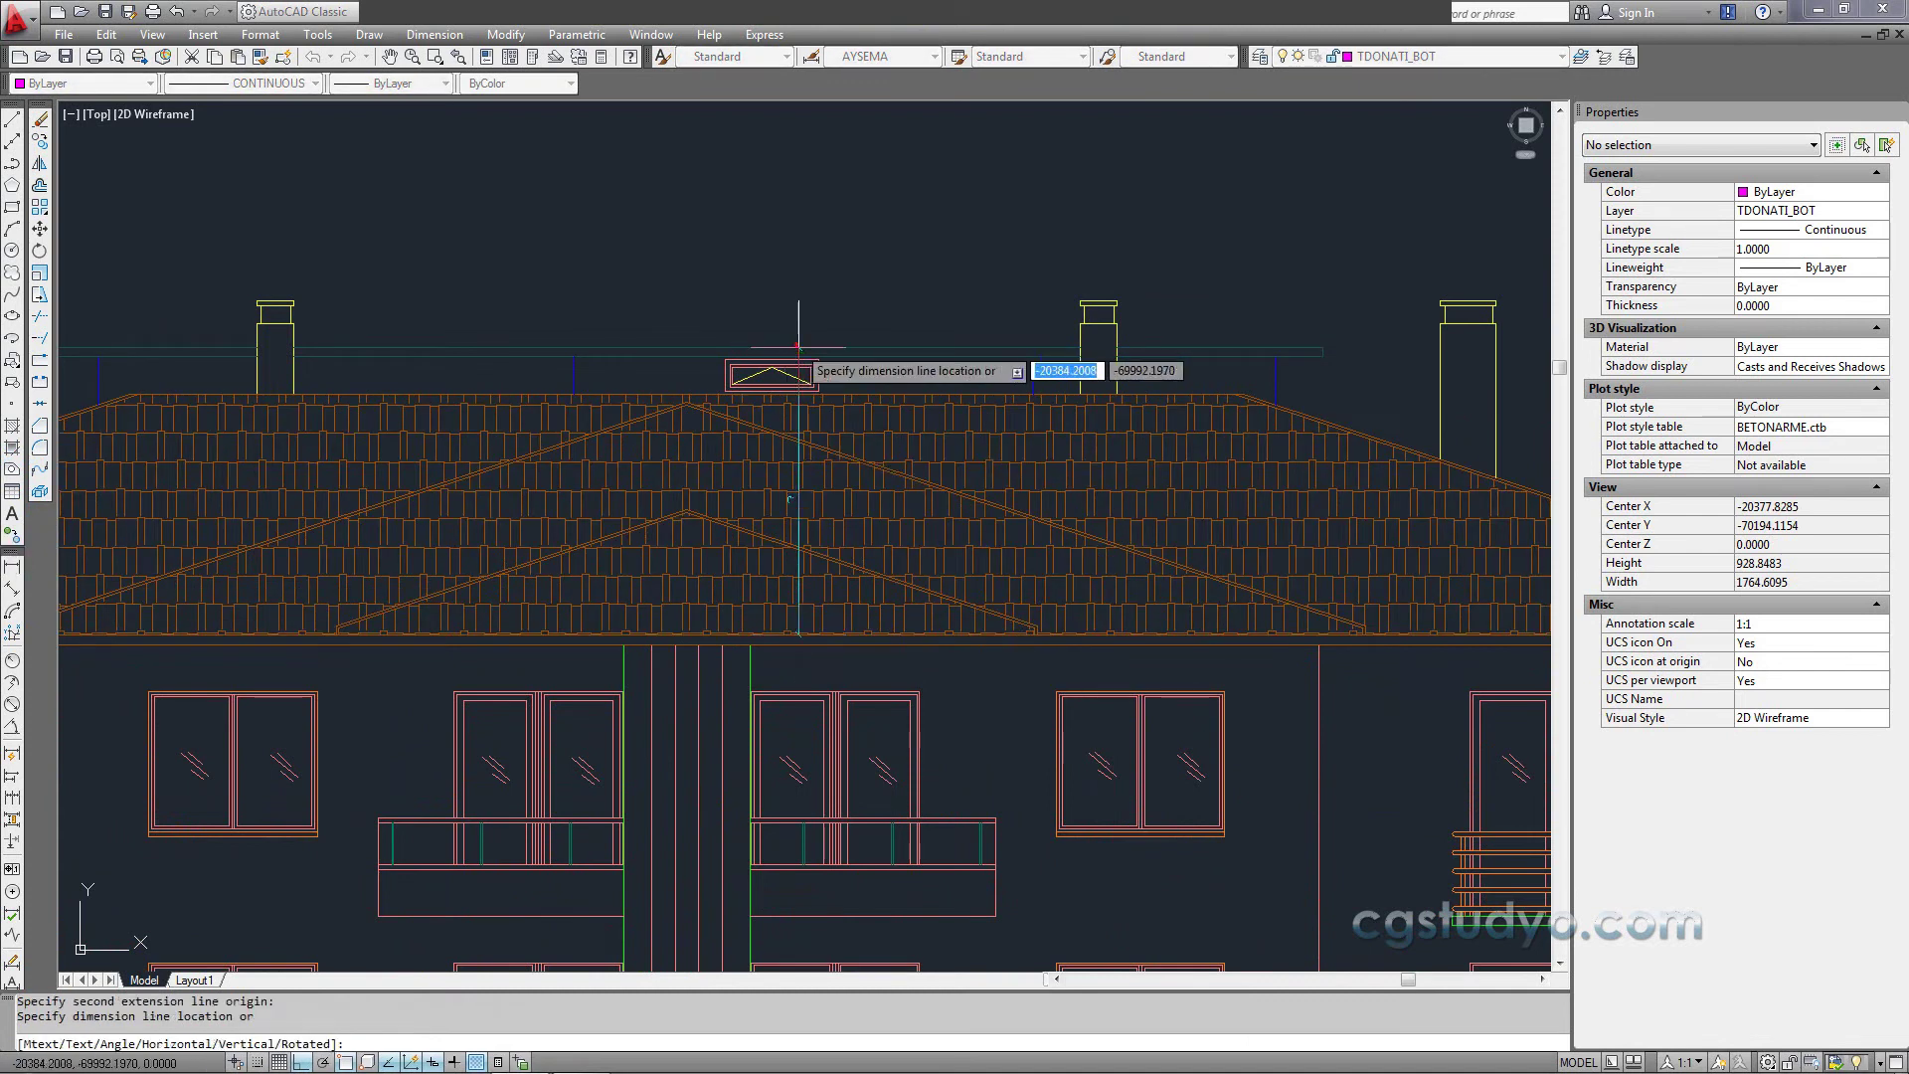
click(1354, 323)
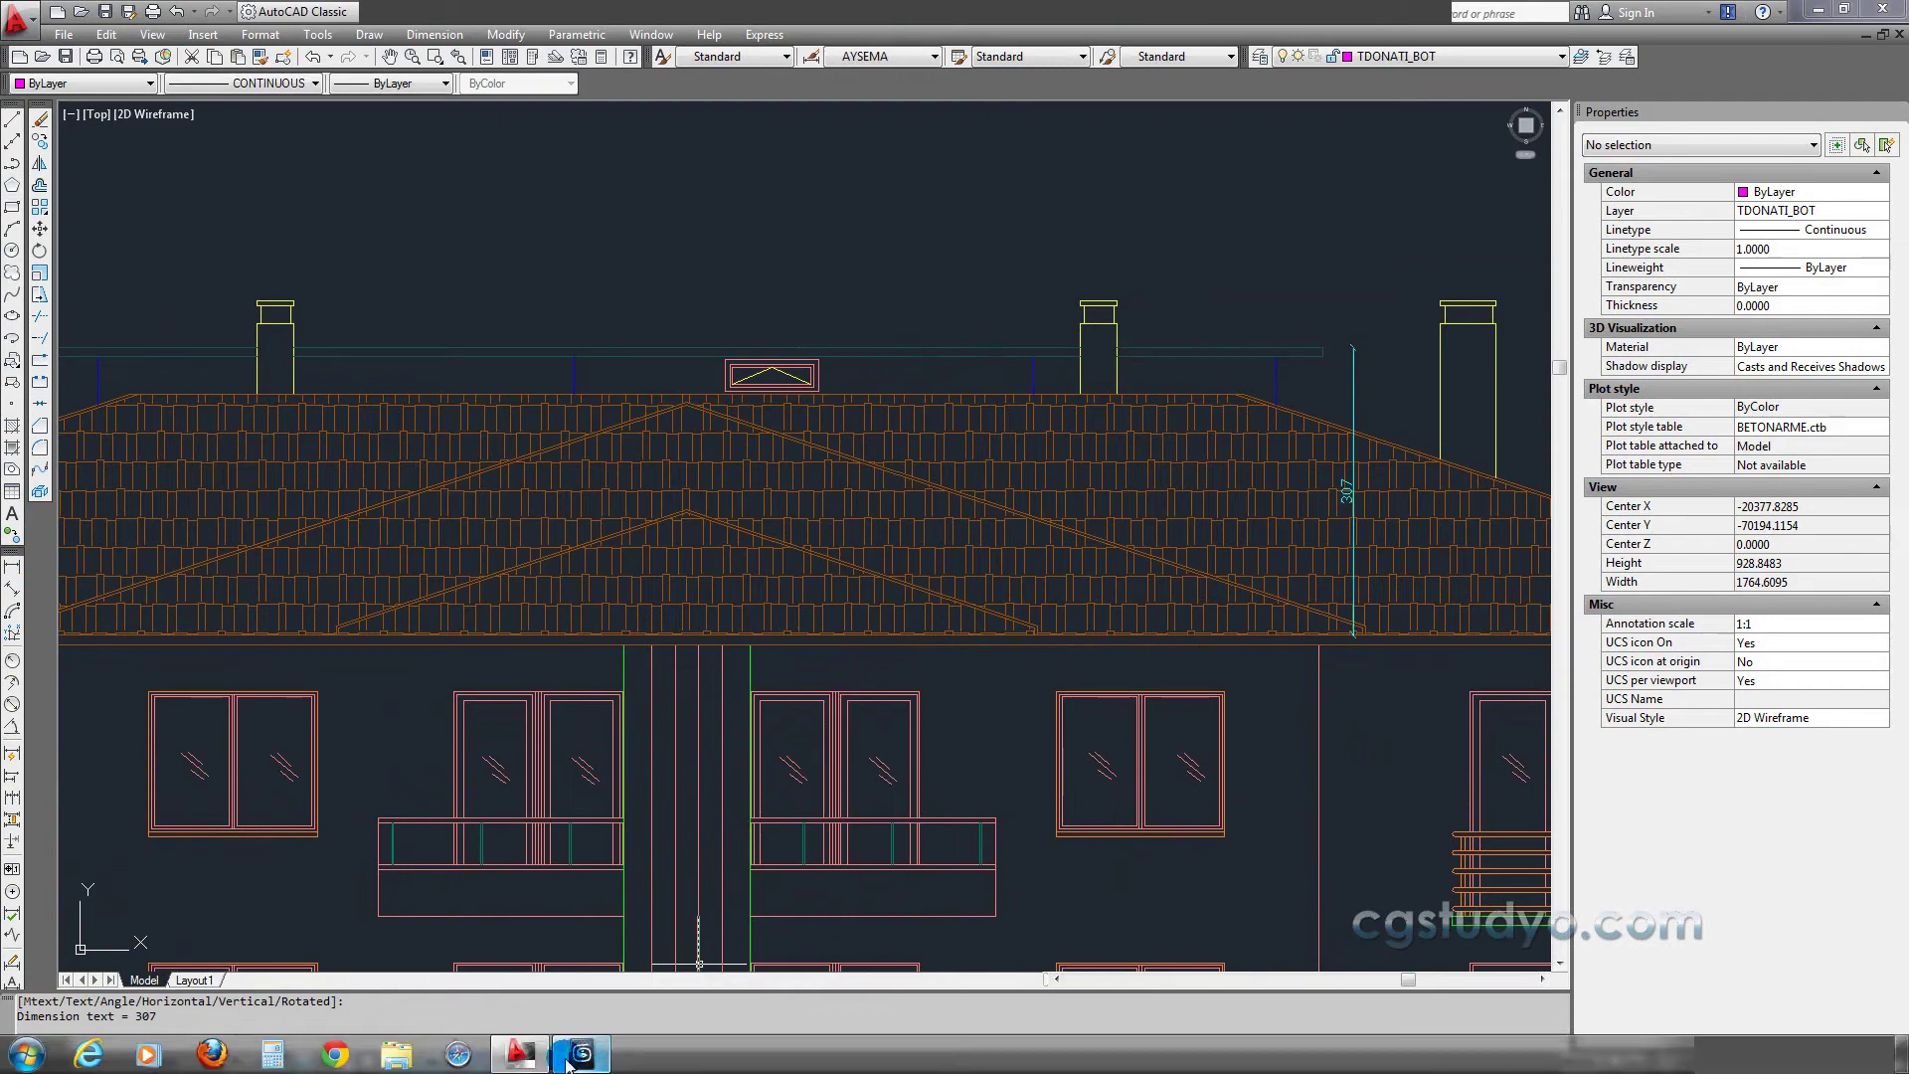
Step: Return to 3ds Max and zoom the front view in wireframe
click(580, 1054)
scroll(699, 601, up, 1)
scroll(716, 487, up, 2)
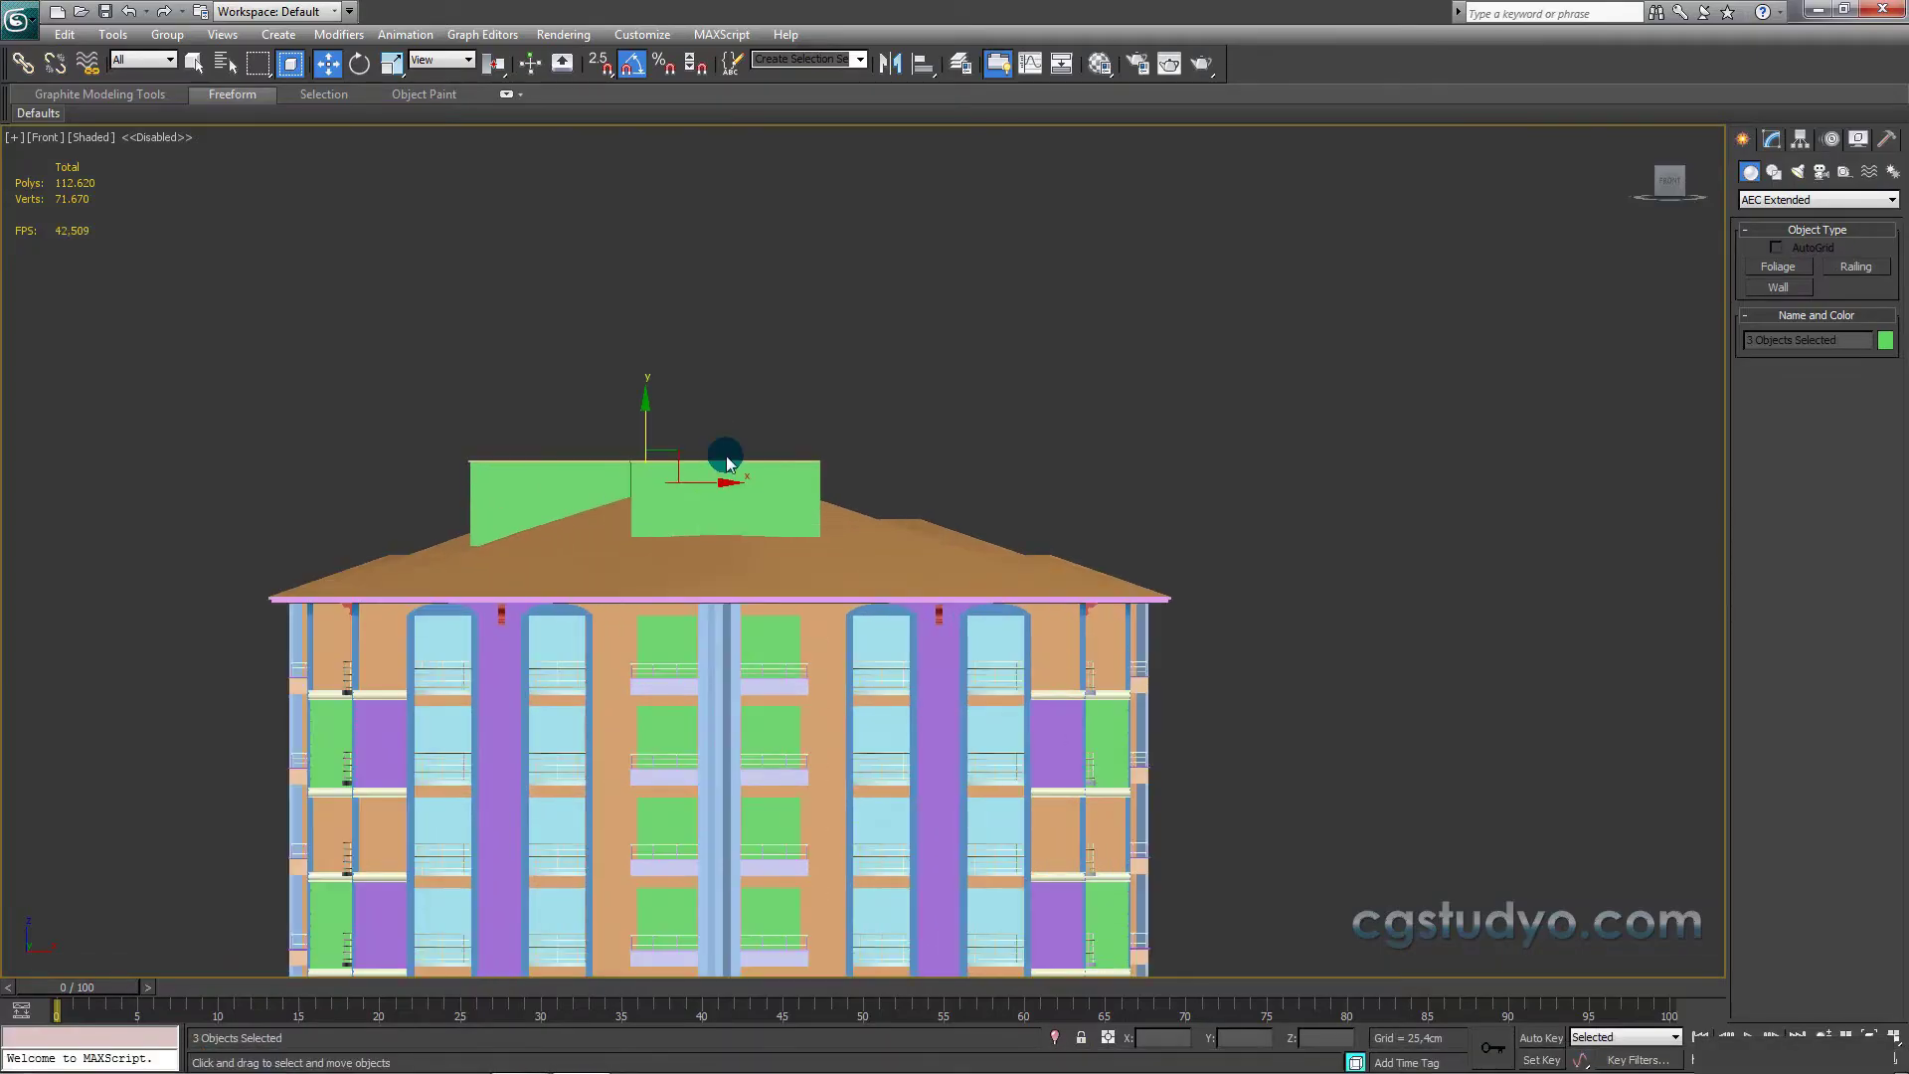
key(F3)
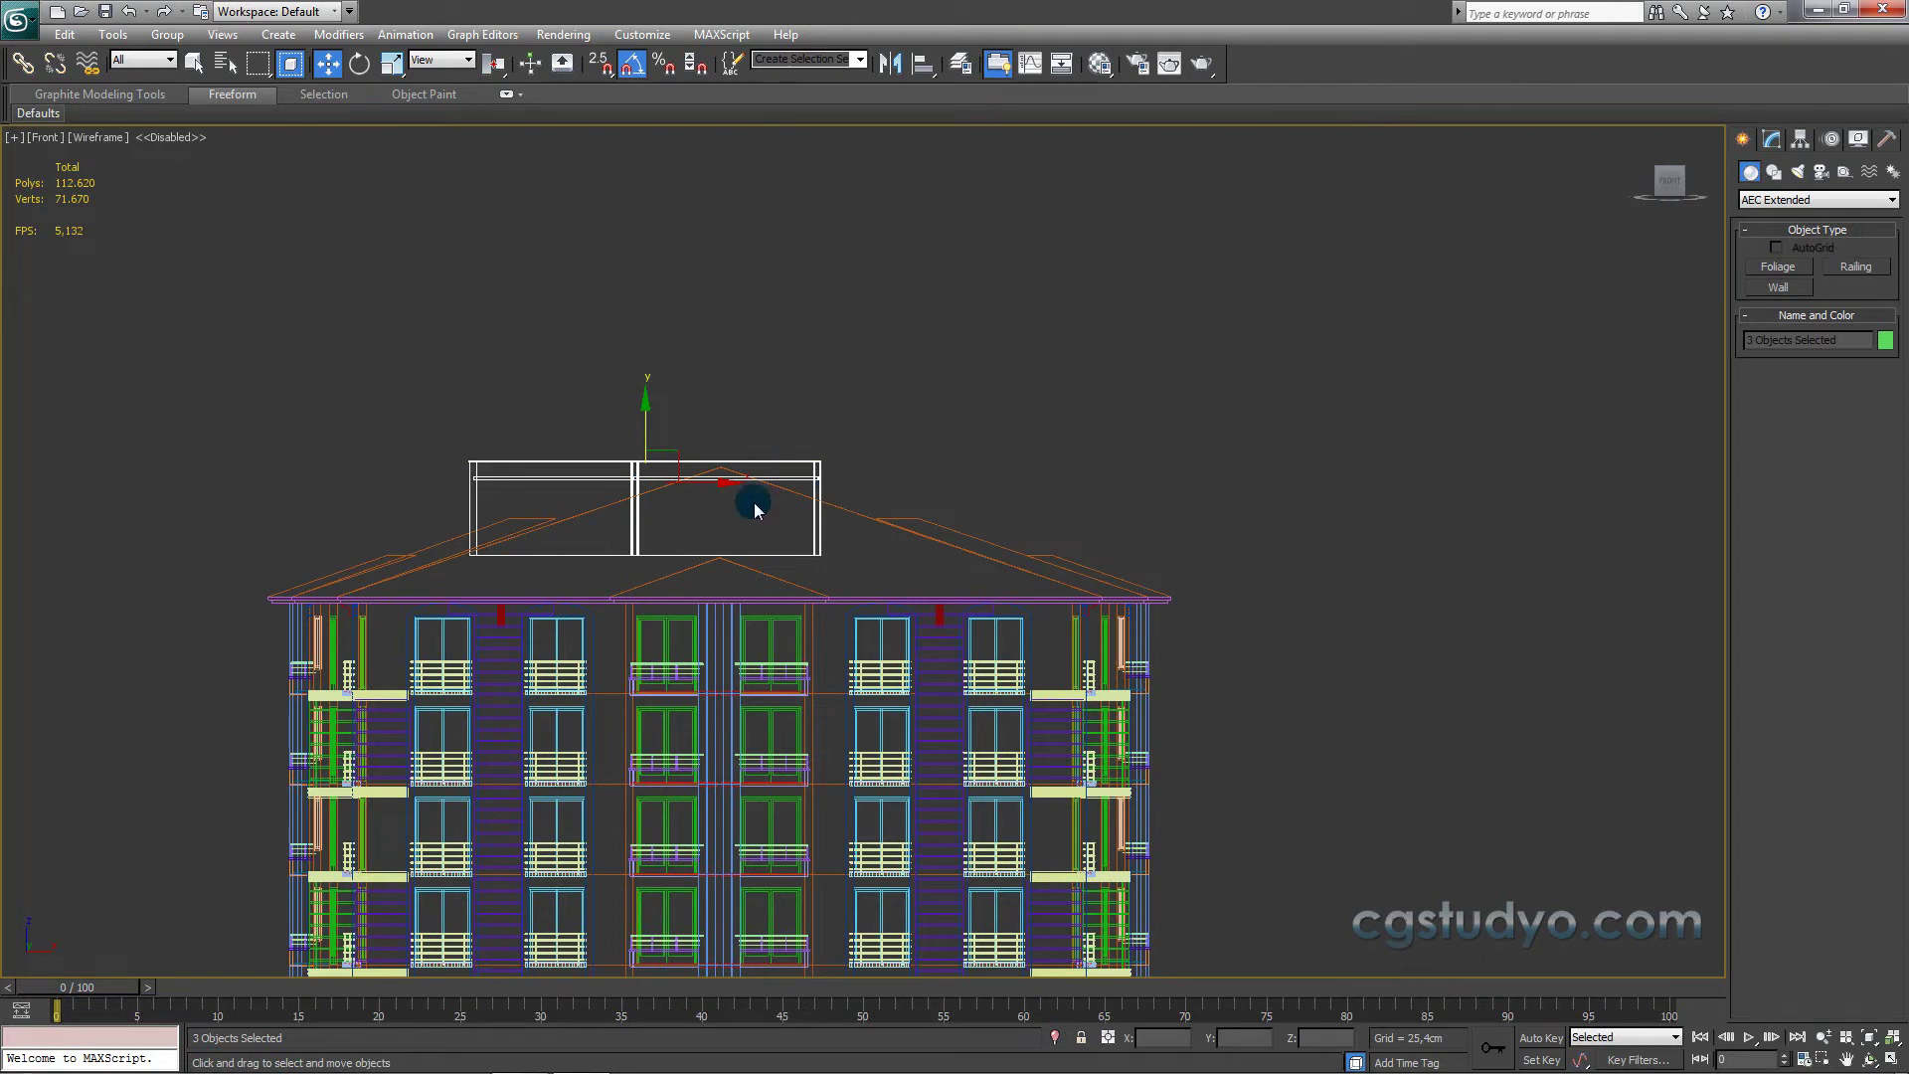
scroll(751, 508, up, 3)
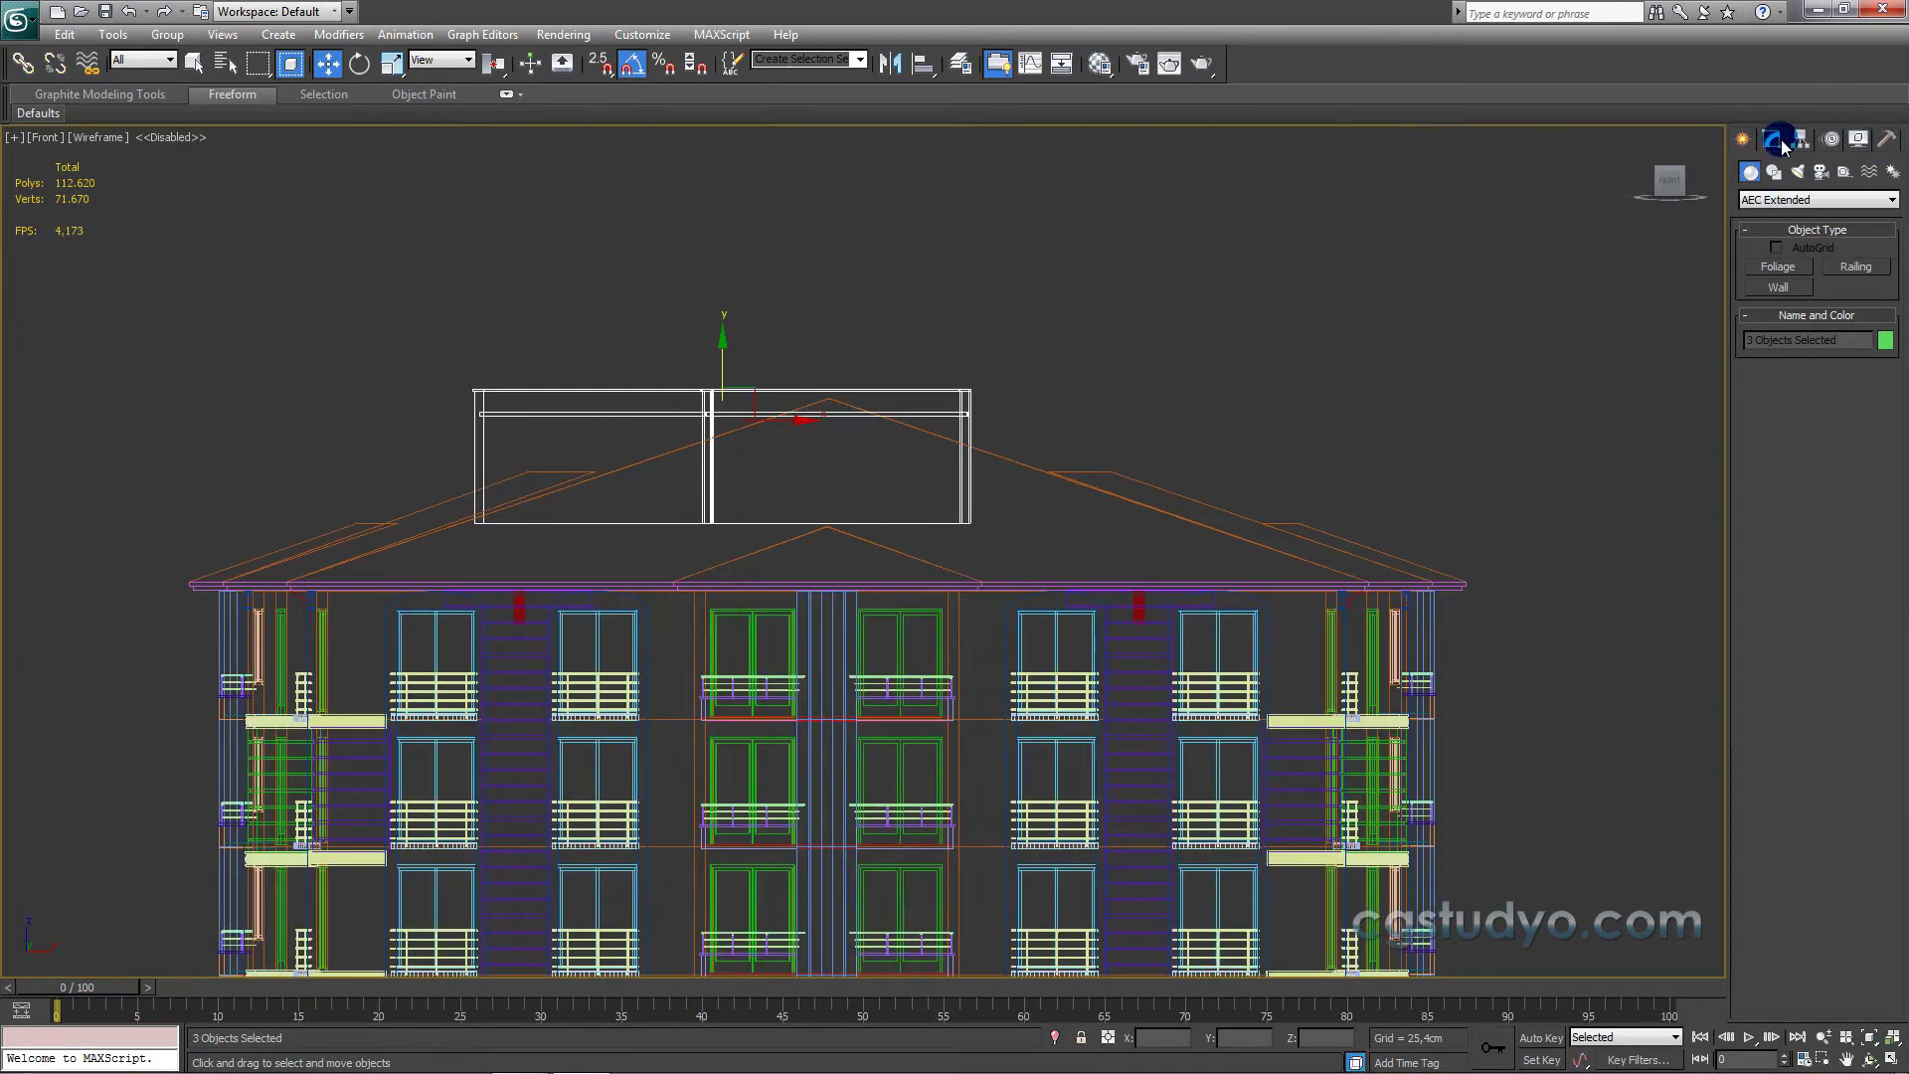
Step: Measure cornice-to-enclosure-top height with a Tape helper in Front view, then delete it
click(1845, 171)
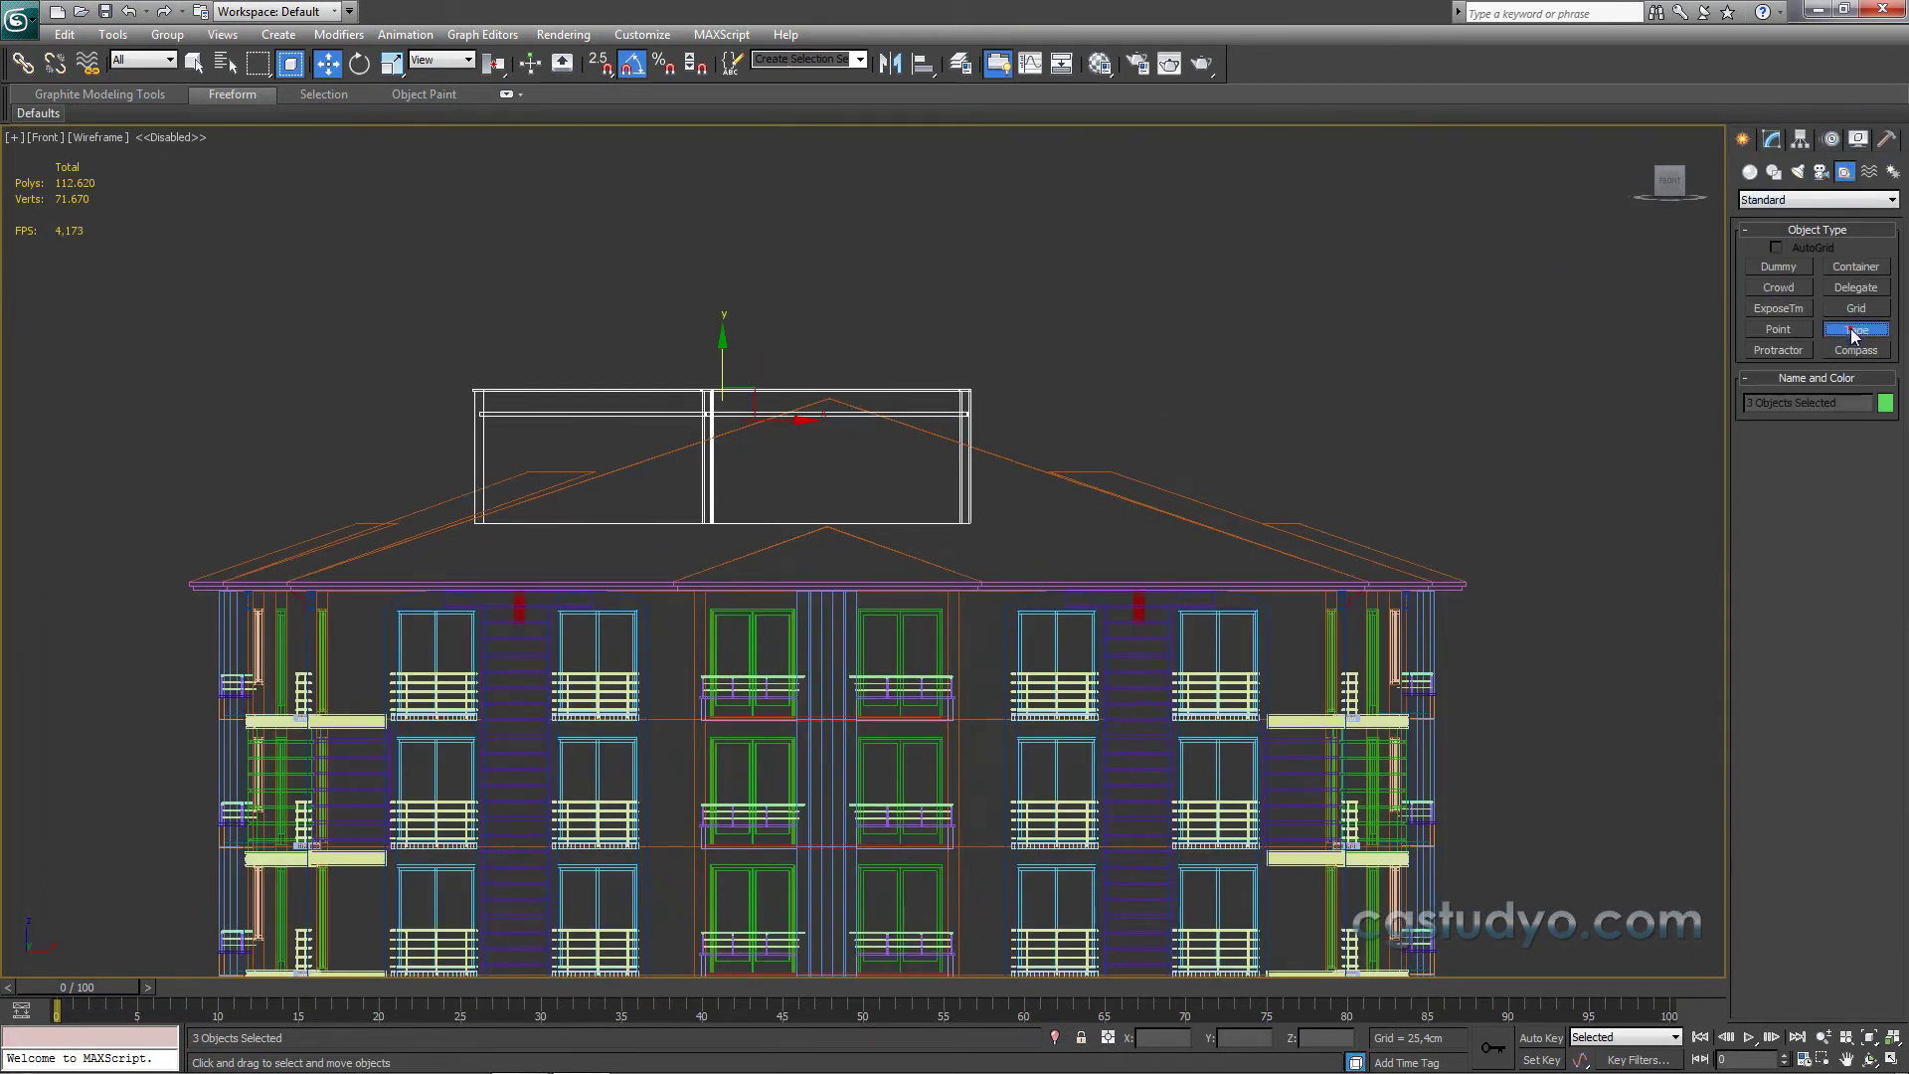
click(1855, 331)
scroll(843, 592, up, 1)
scroll(787, 638, up, 3)
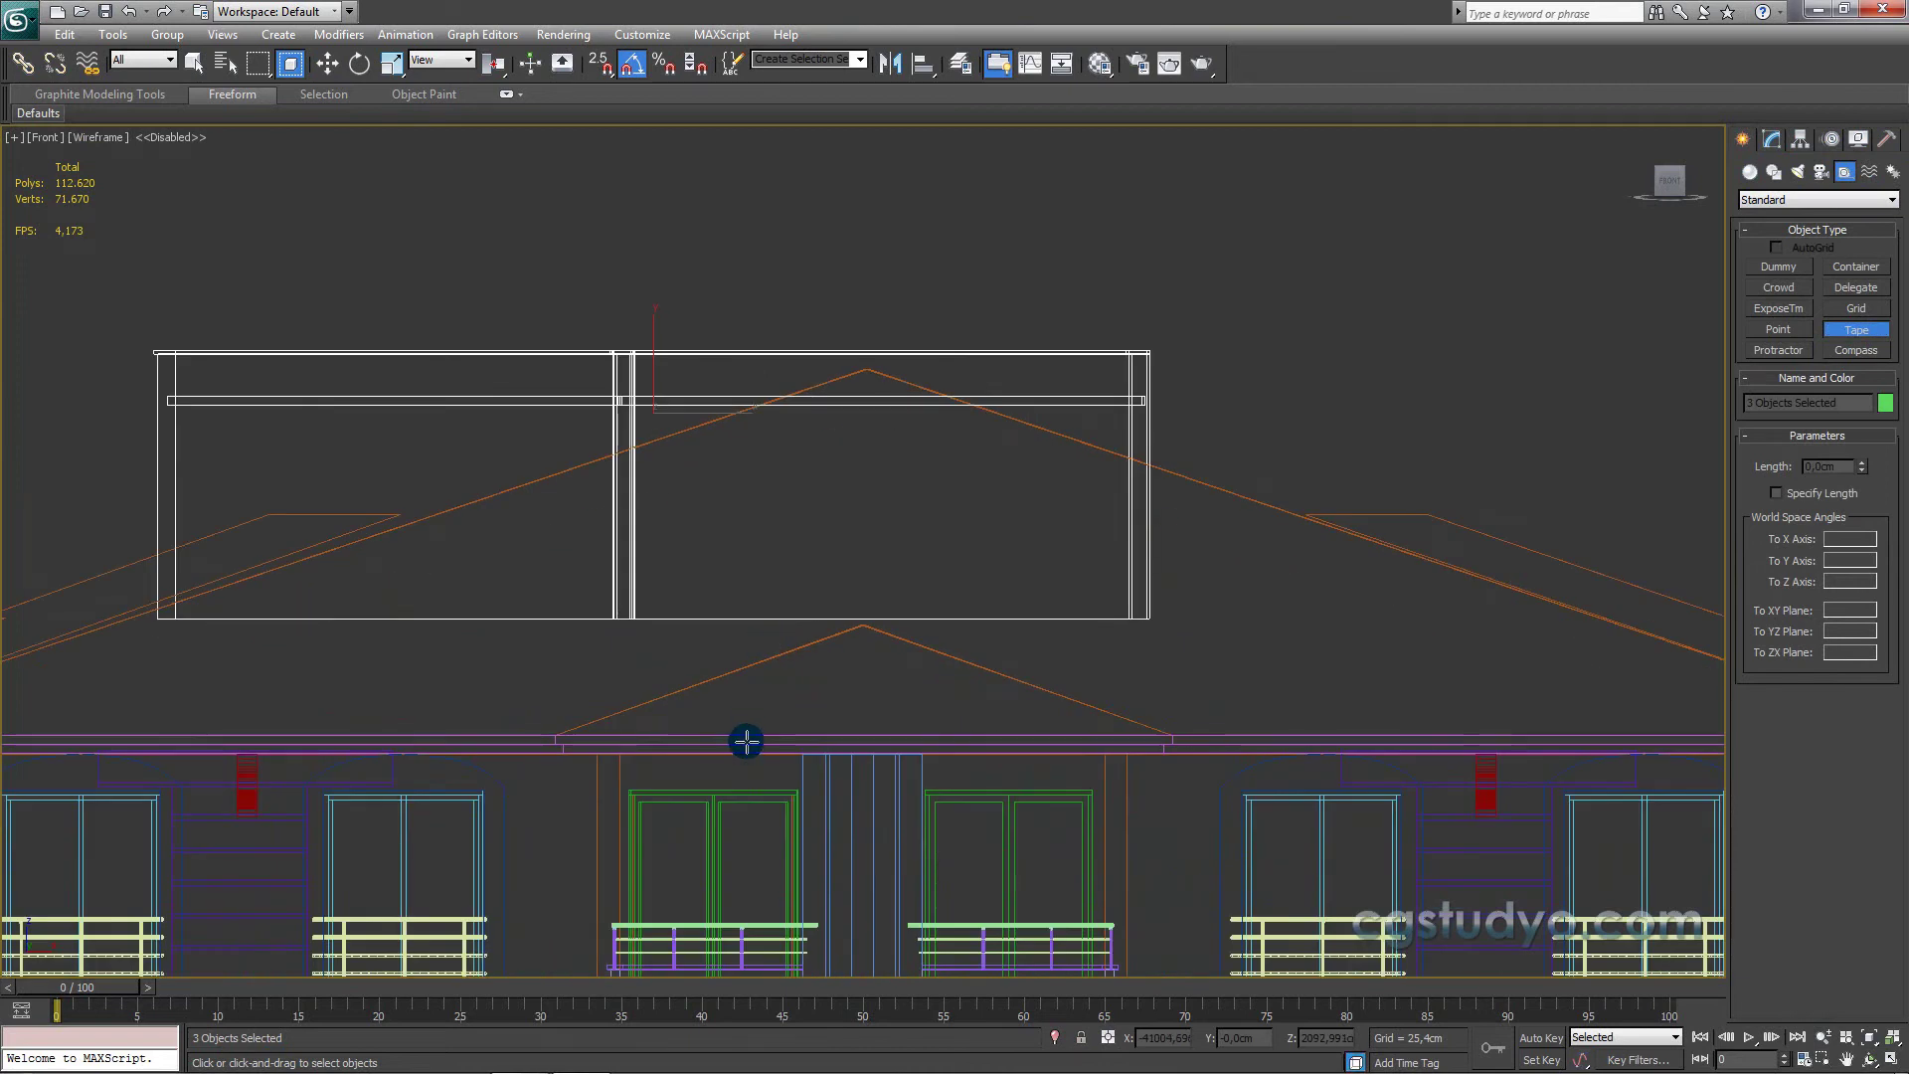
drag(747, 744, 755, 363)
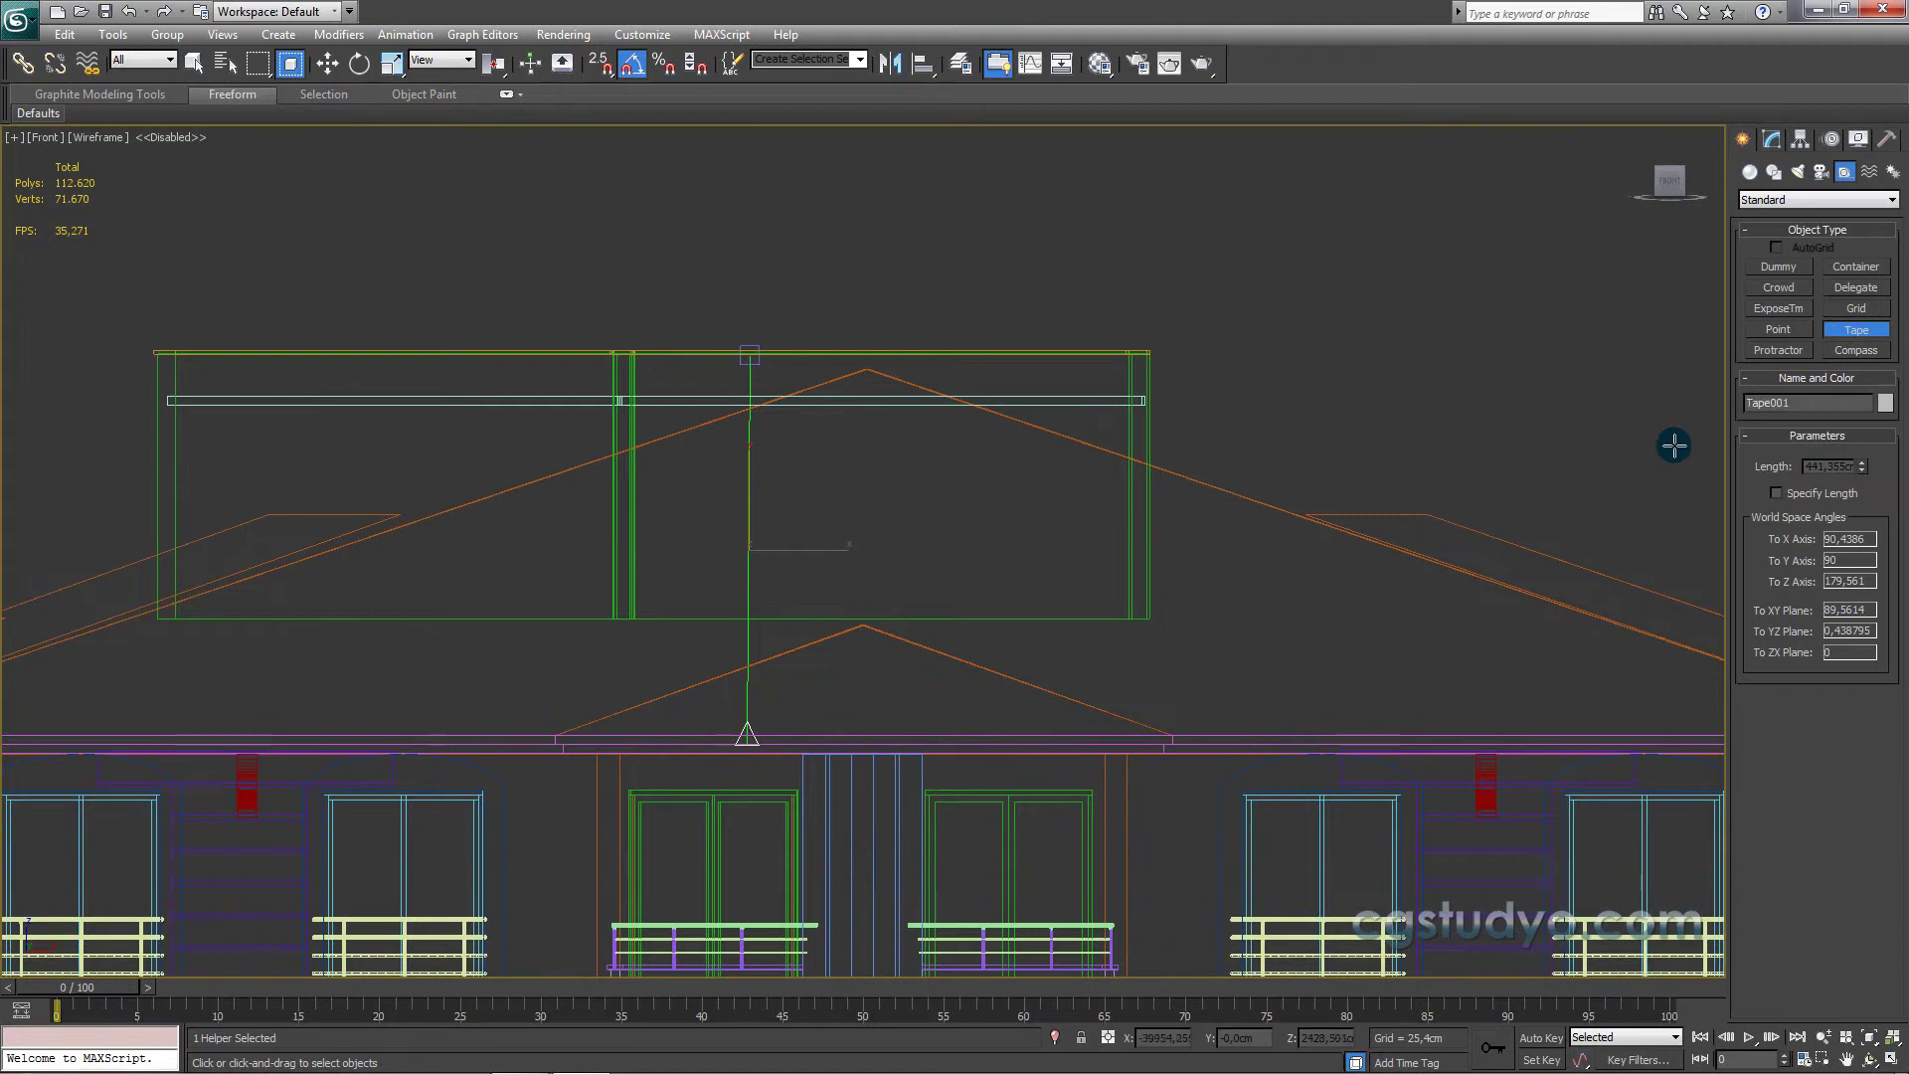
key(Delete)
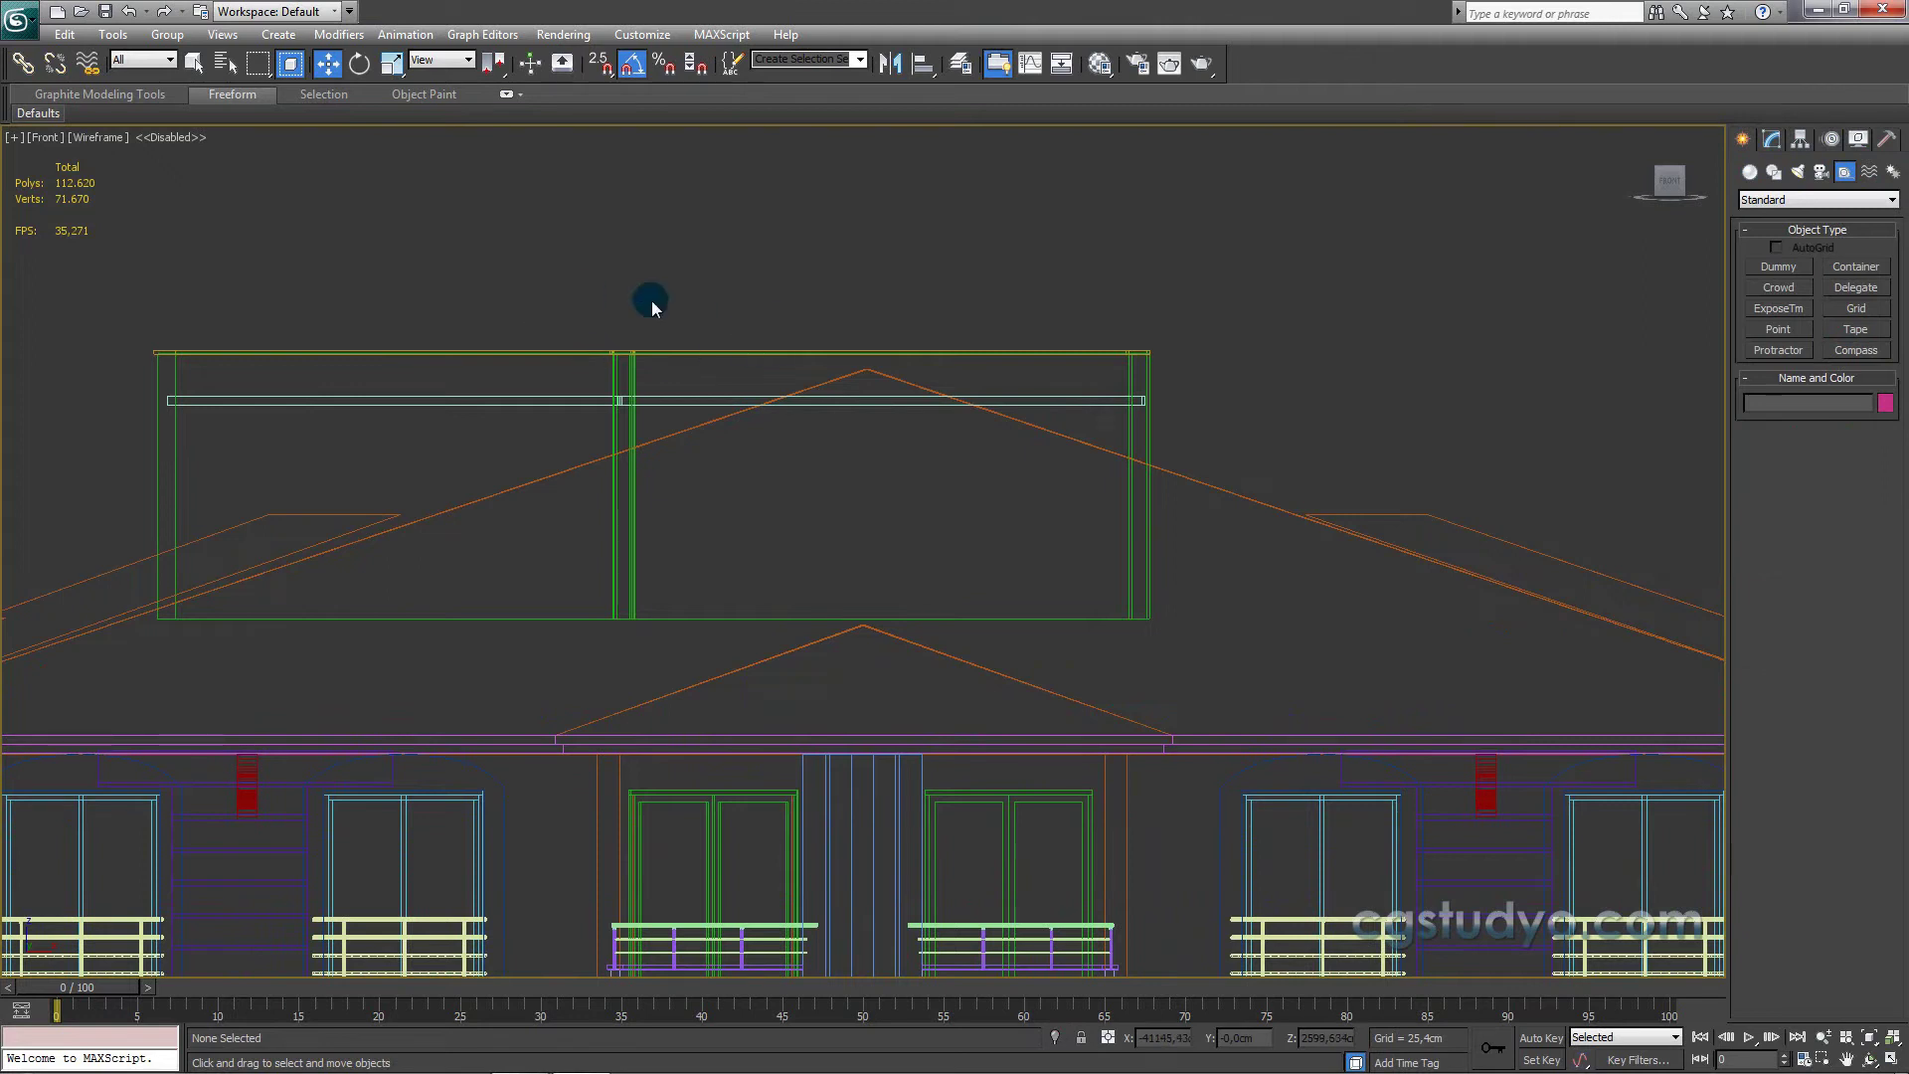
Step: Move the three green enclosure walls down into the roof, then nudge them slightly up
click(639, 378)
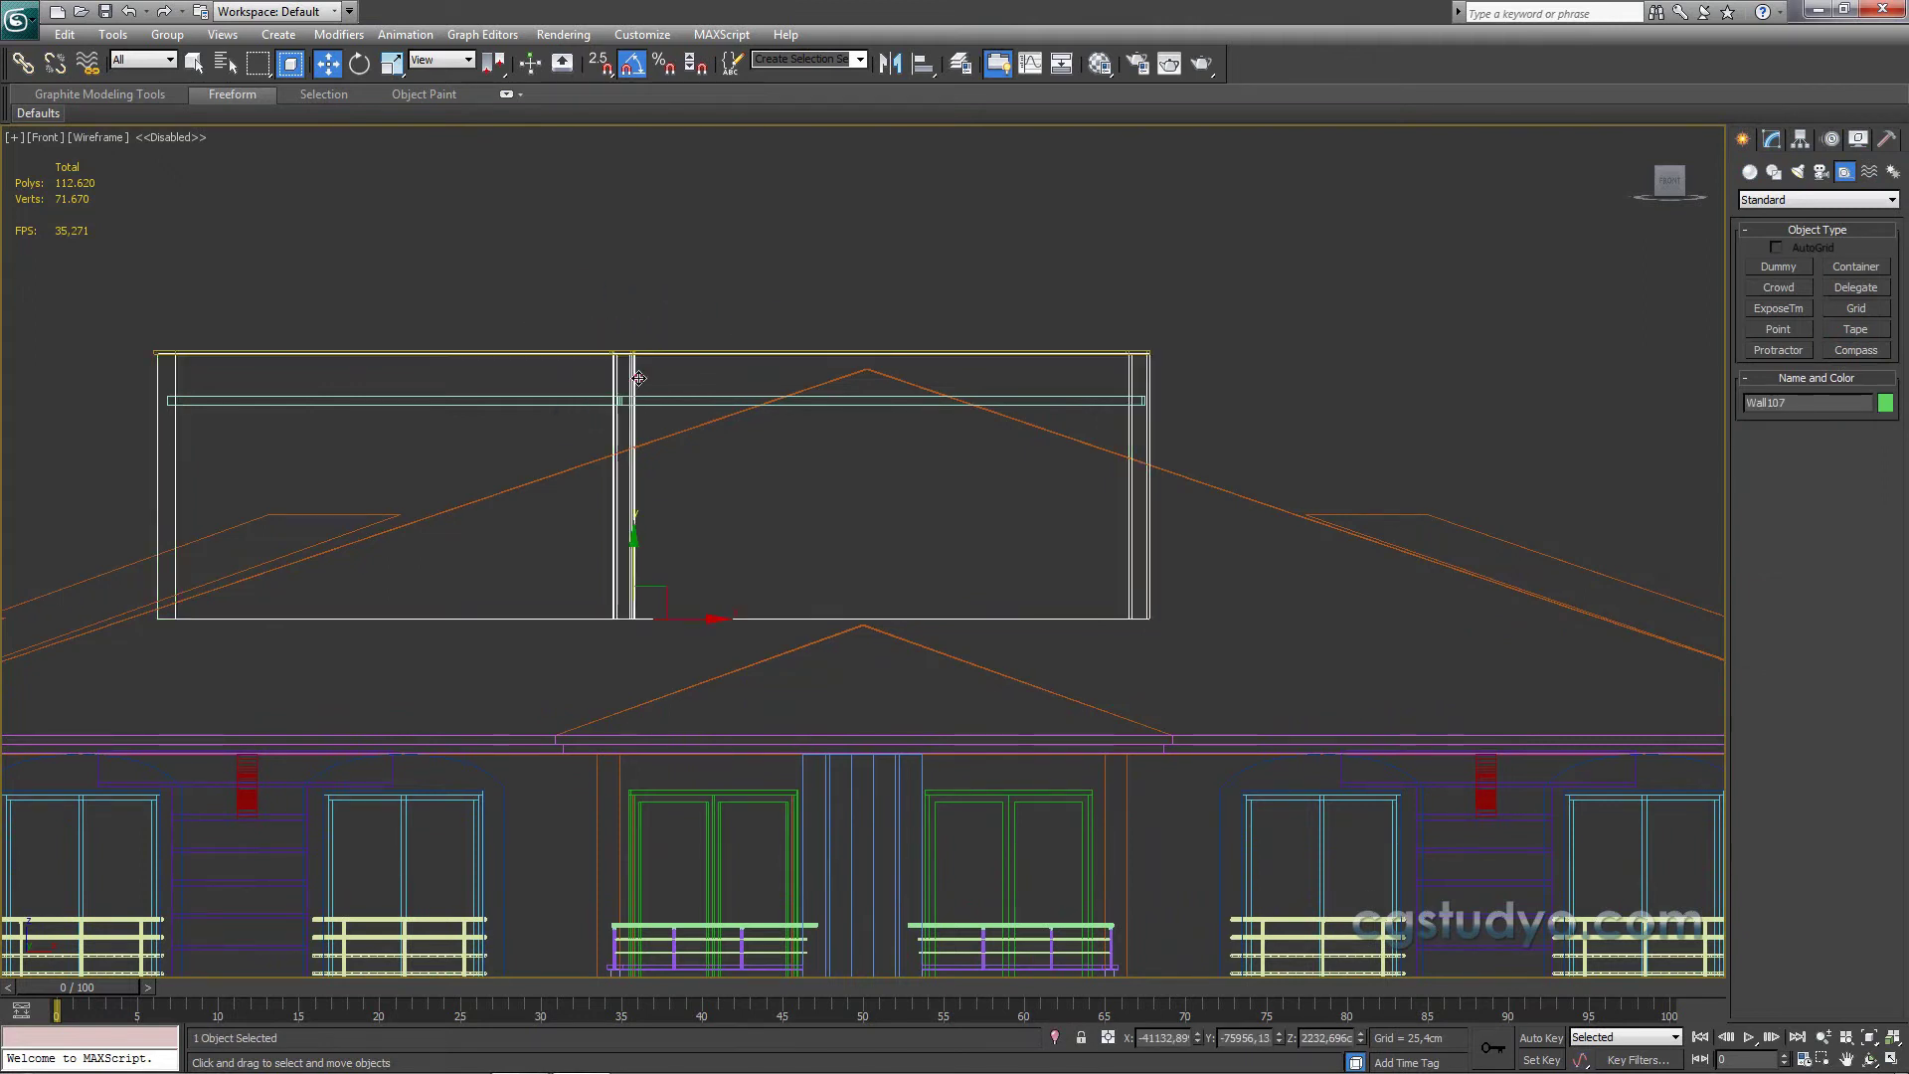
drag(559, 414, 559, 414)
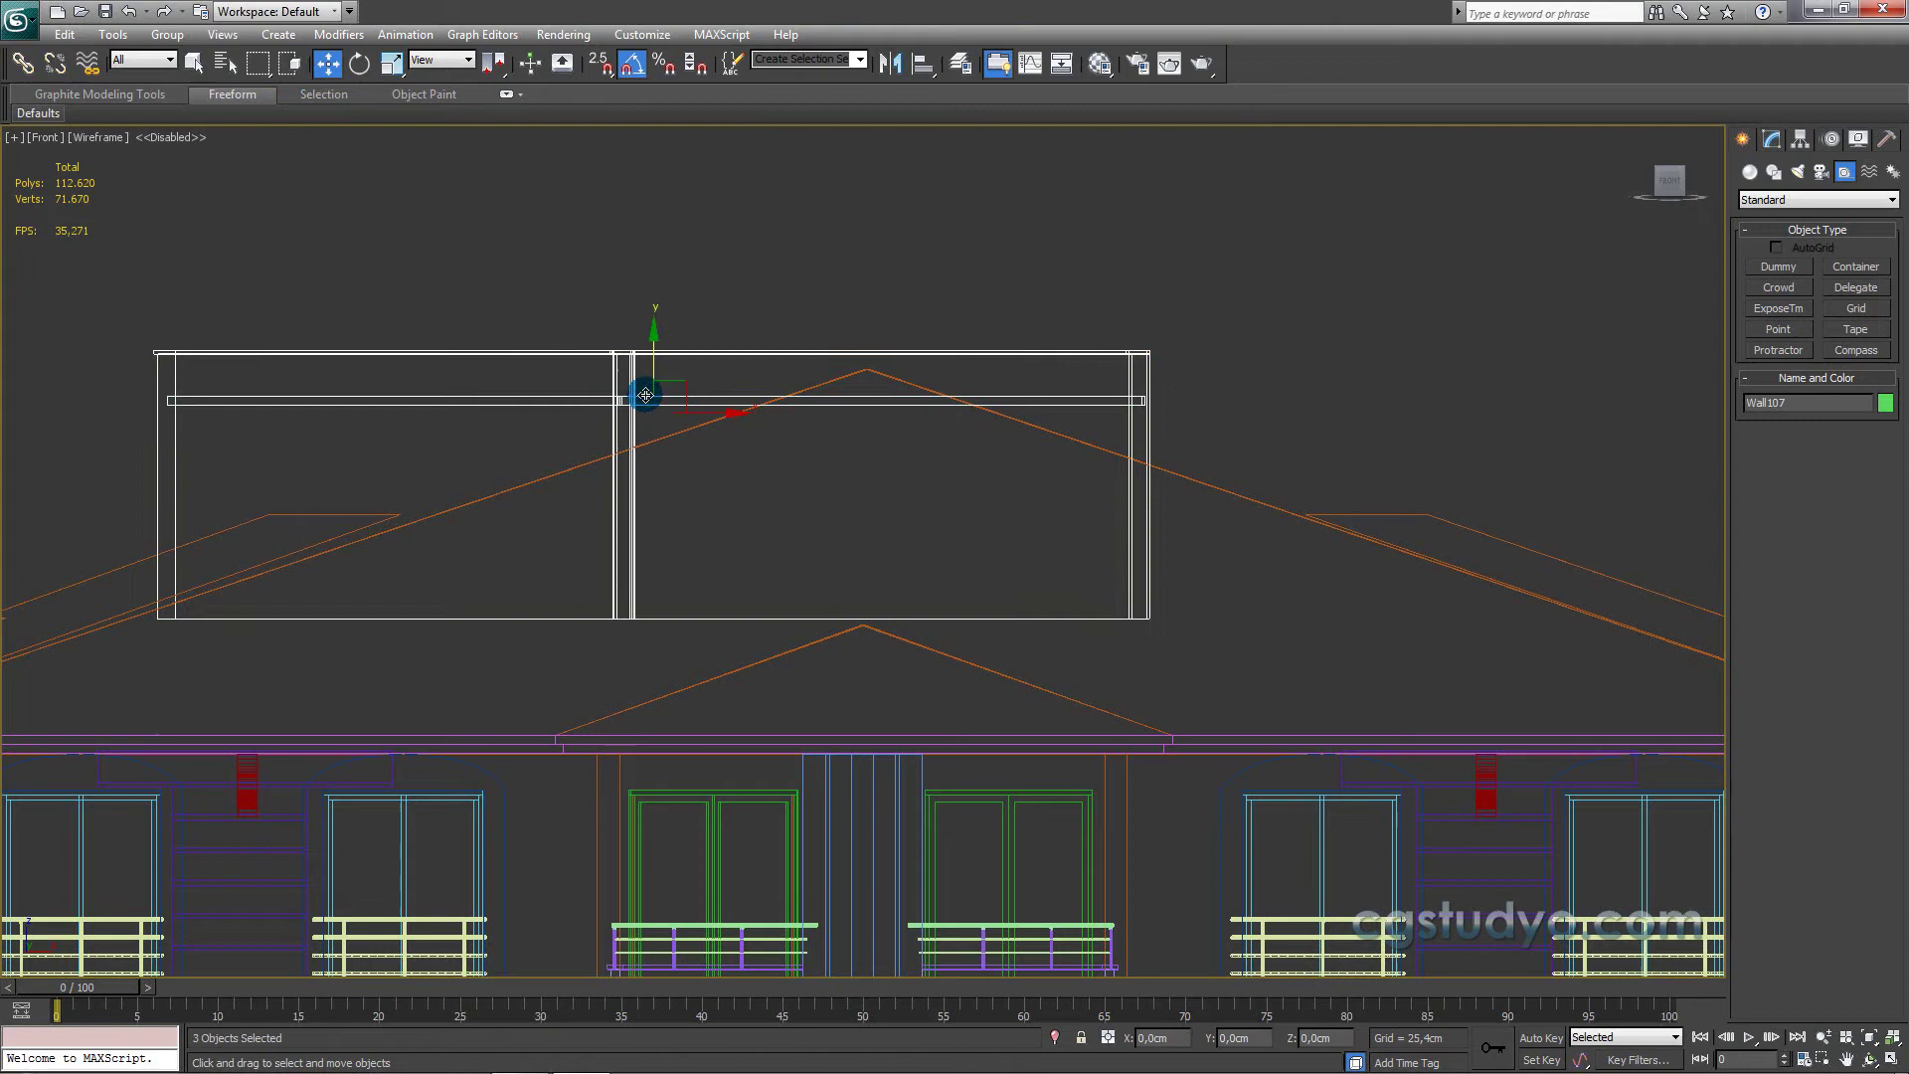
mouse_move(651, 364)
mouse_down()
mouse_move(658, 441)
mouse_move(649, 405)
mouse_up()
key(F3)
mouse_move(709, 518)
alt+middle_down()
mouse_move(968, 542)
mouse_move(1479, 541)
mouse_move(1247, 543)
alt+middle_up()
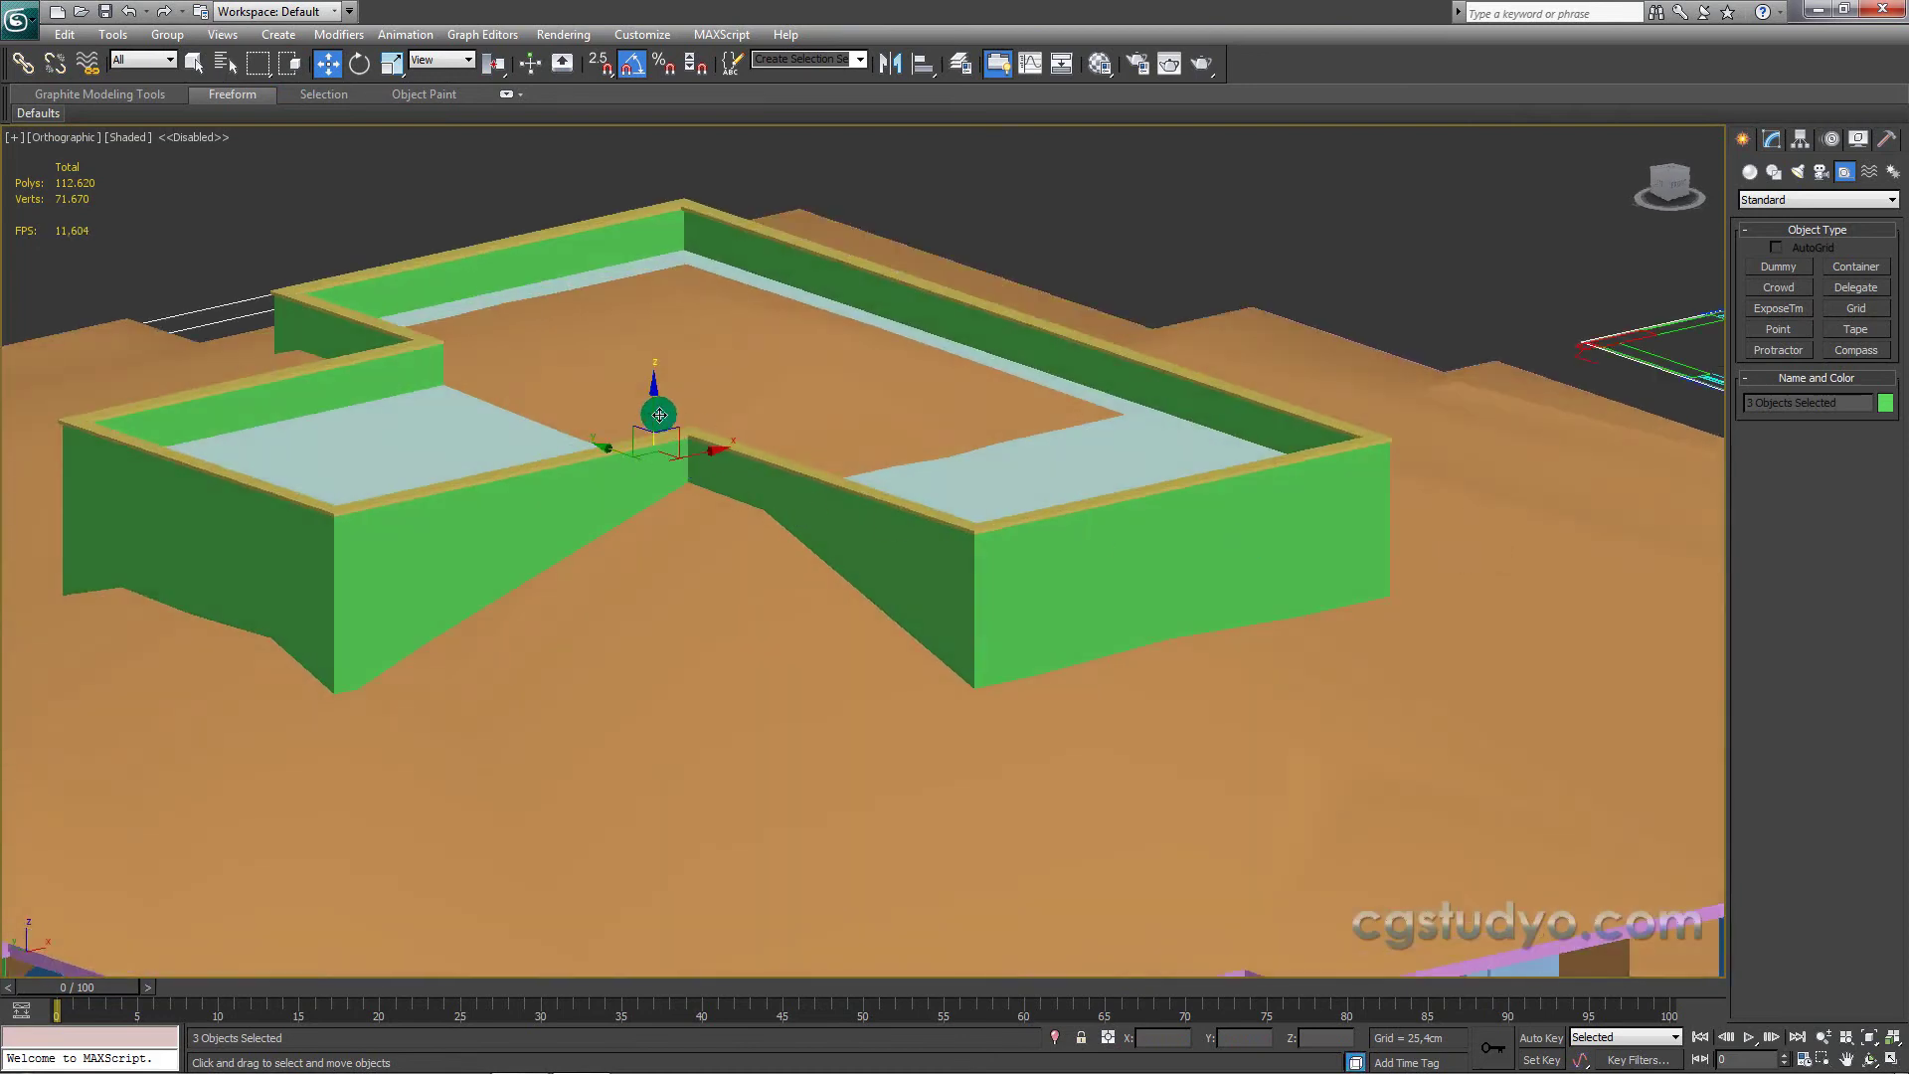
drag(659, 415, 654, 409)
Step: Select roof slab Line182 and frame it in a wireframe Front view
click(1139, 215)
click(756, 366)
key(F3)
key(F3)
click(1772, 139)
click(772, 343)
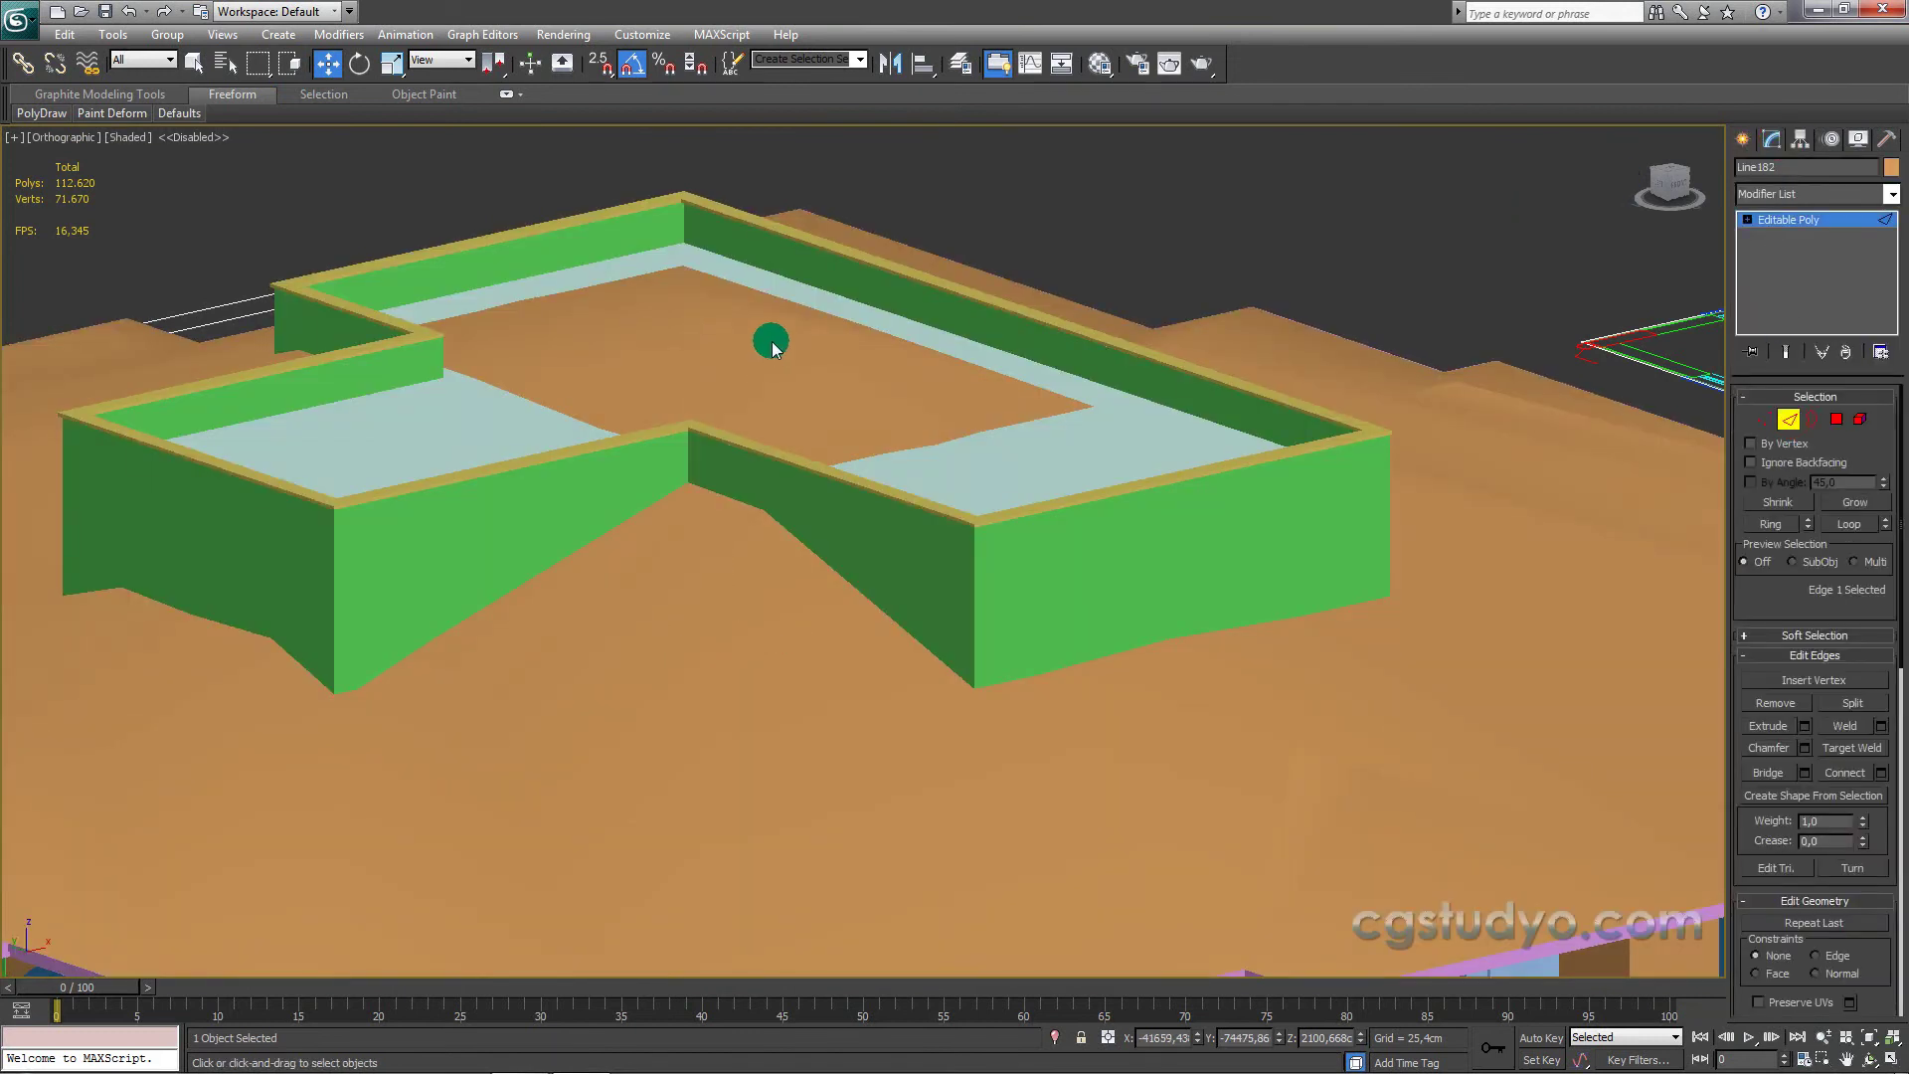
key(f)
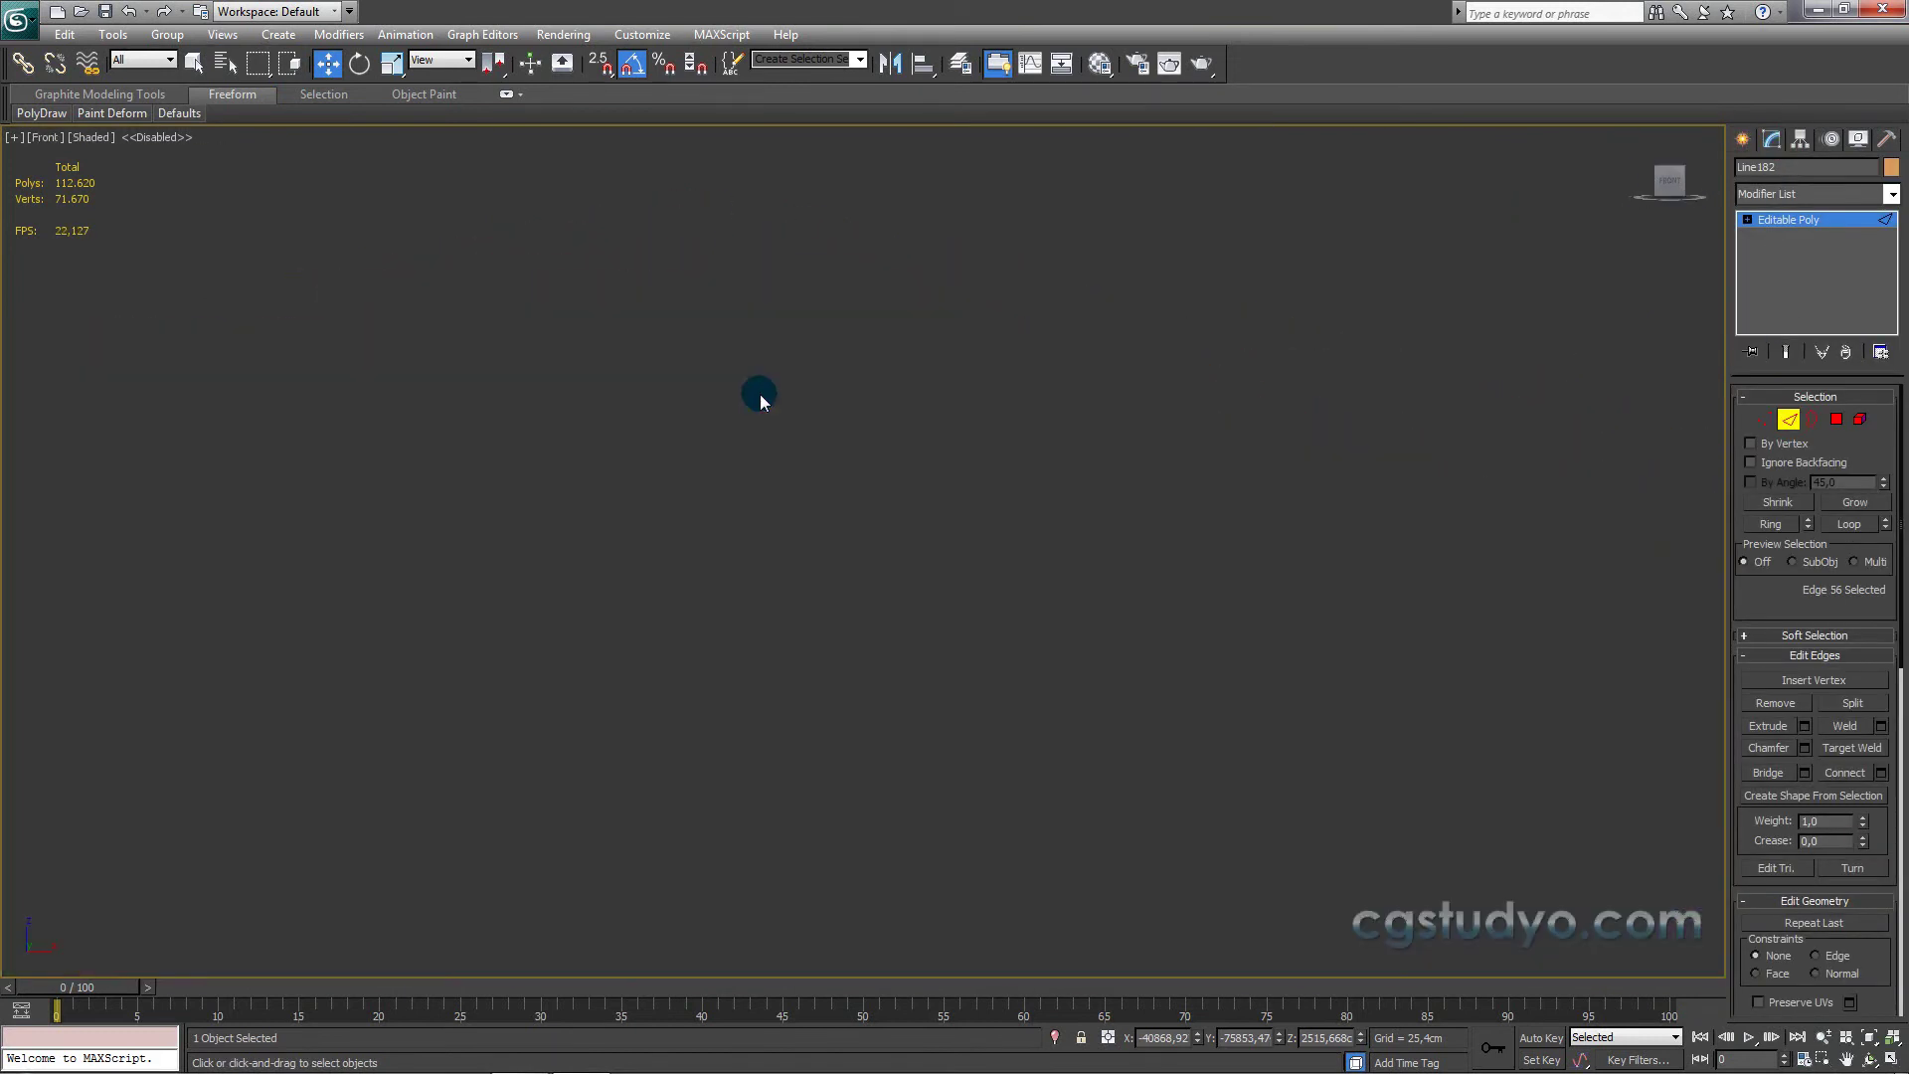
key(z)
key(F3)
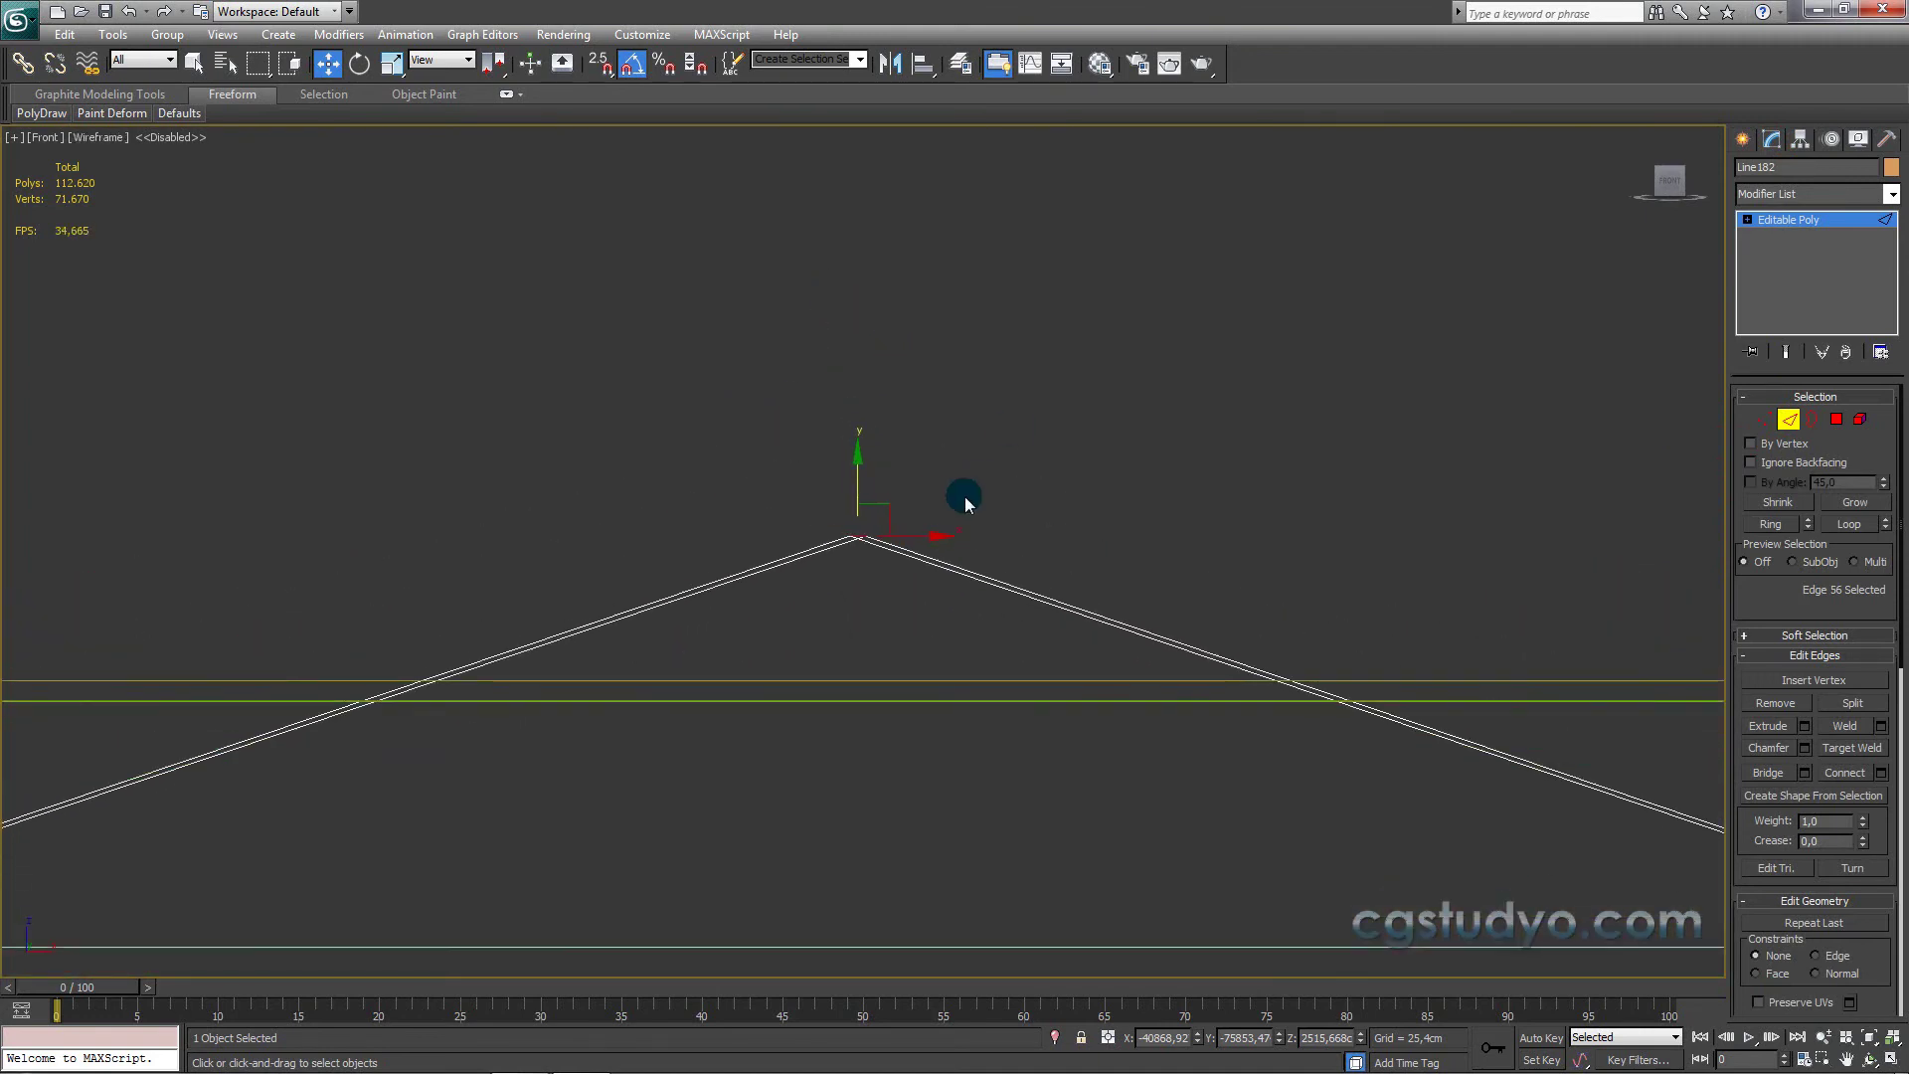
Step: Select the roof ridge, switch to its vertices and lower the apex, then orbit to check
drag(743, 594, 744, 594)
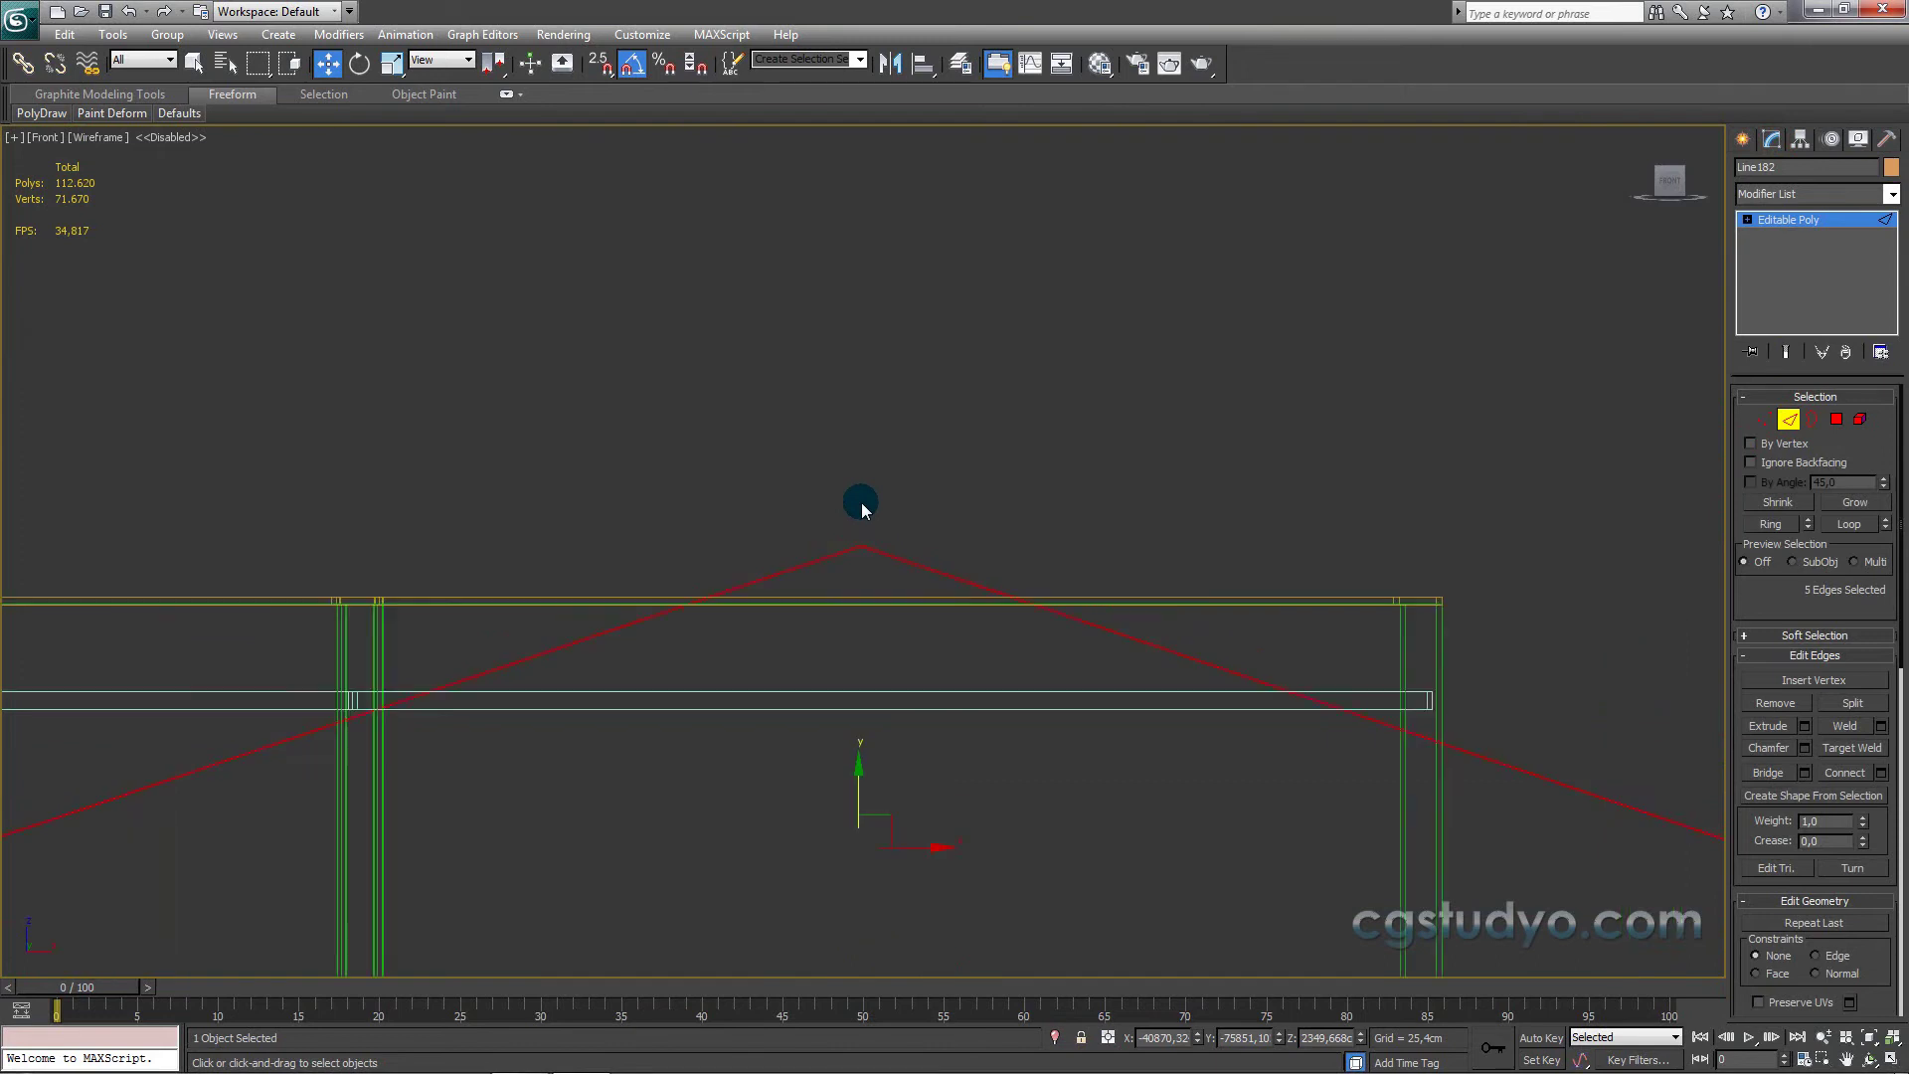
scroll(861, 503, down, 2)
click(1753, 420)
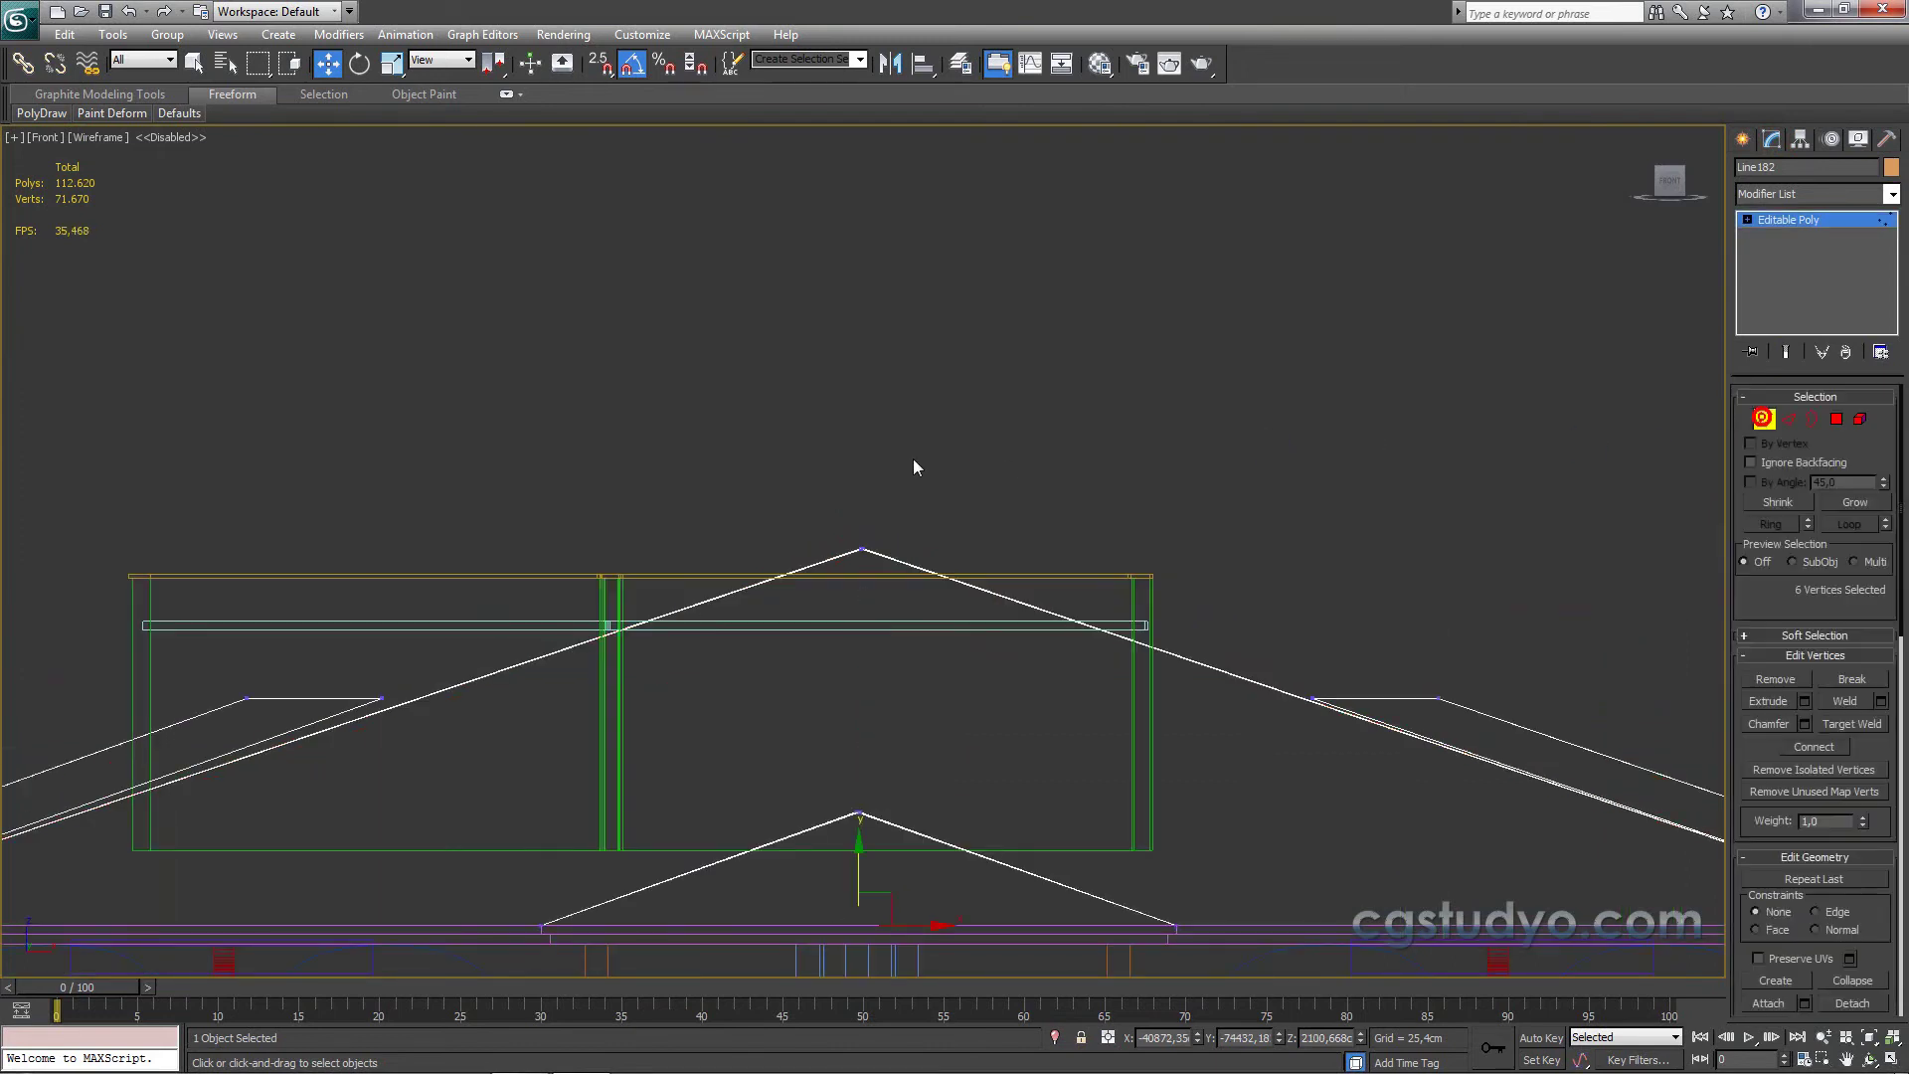
drag(861, 487, 855, 581)
key(F3)
mouse_move(856, 581)
alt+middle_down()
mouse_move(827, 623)
mouse_move(746, 648)
mouse_move(499, 662)
mouse_move(1639, 196)
alt+middle_up()
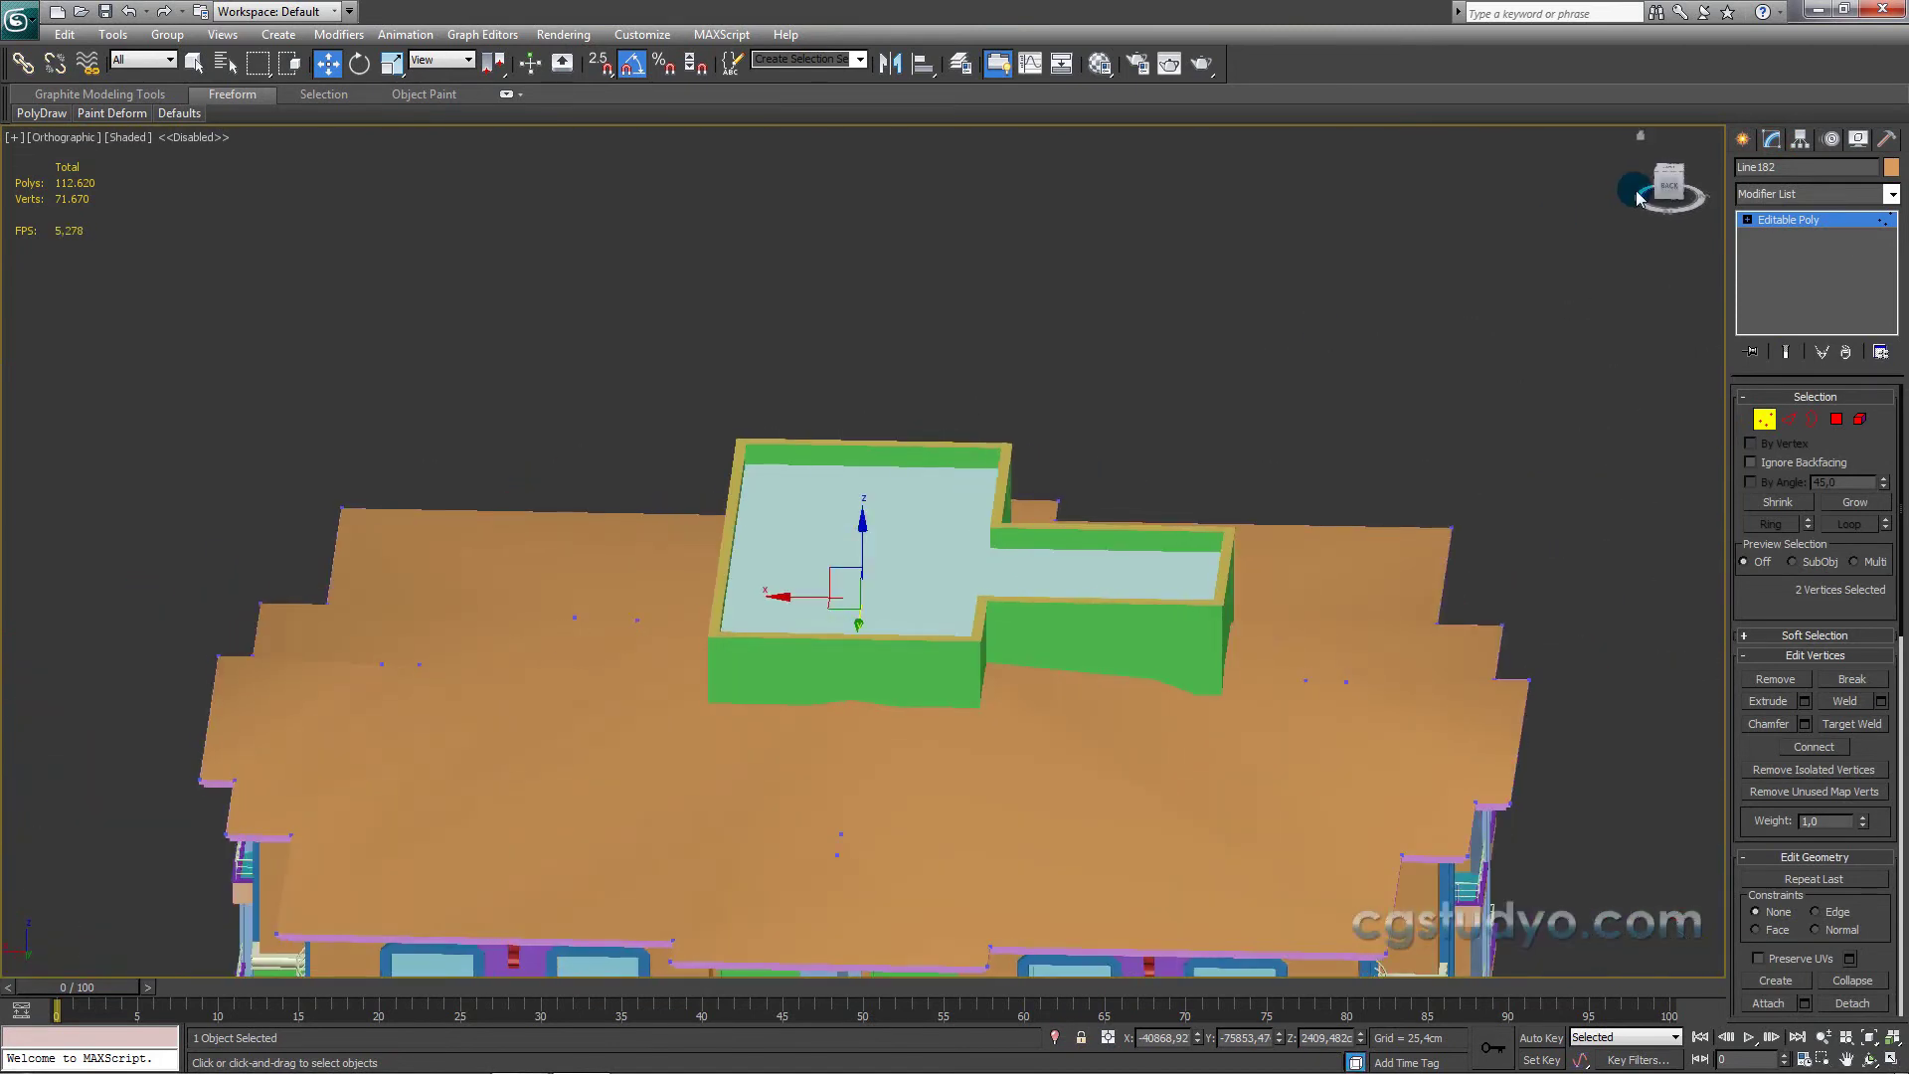
click(1735, 145)
mouse_move(1227, 519)
alt+middle_down()
mouse_move(959, 481)
mouse_move(856, 520)
mouse_move(743, 526)
alt+middle_up()
Step: In Front view, tape-measure the height from the roof edge up to the enclosure top
key(f)
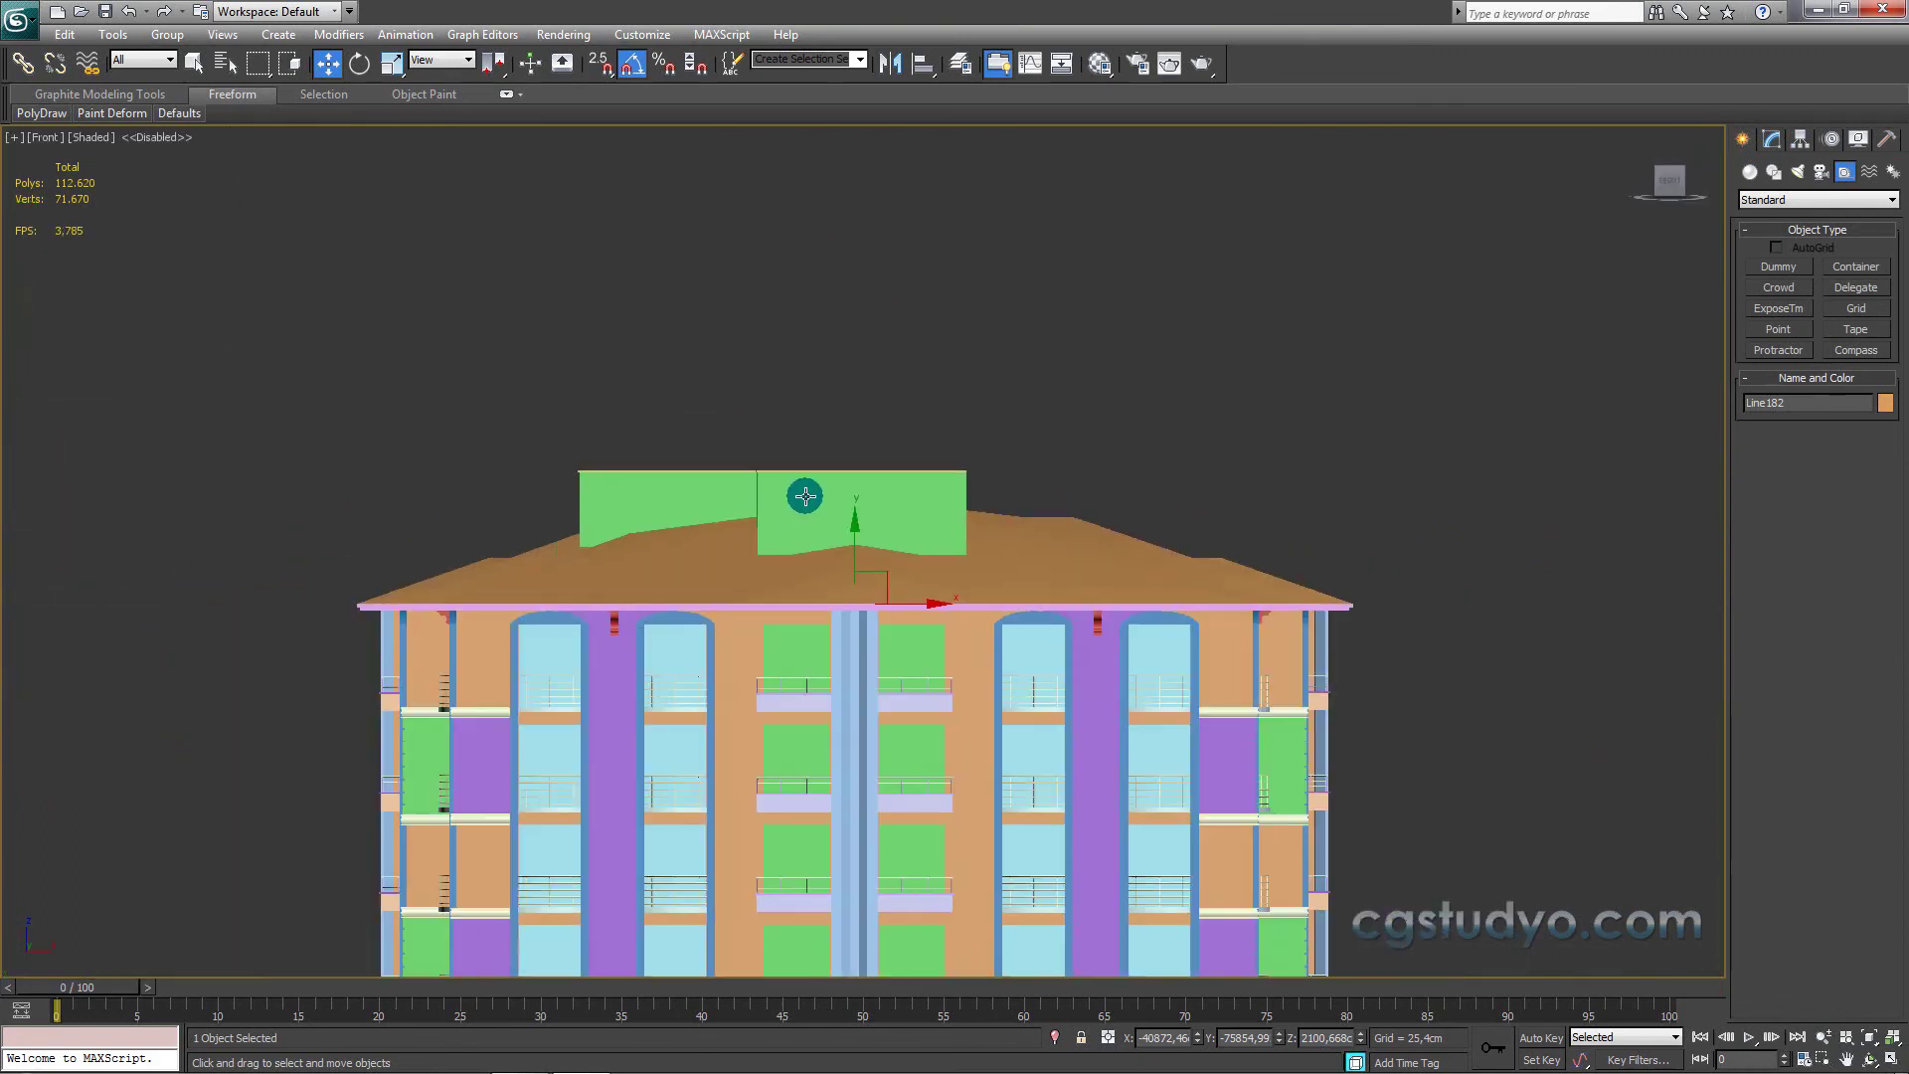
scroll(805, 495, up, 3)
click(1875, 329)
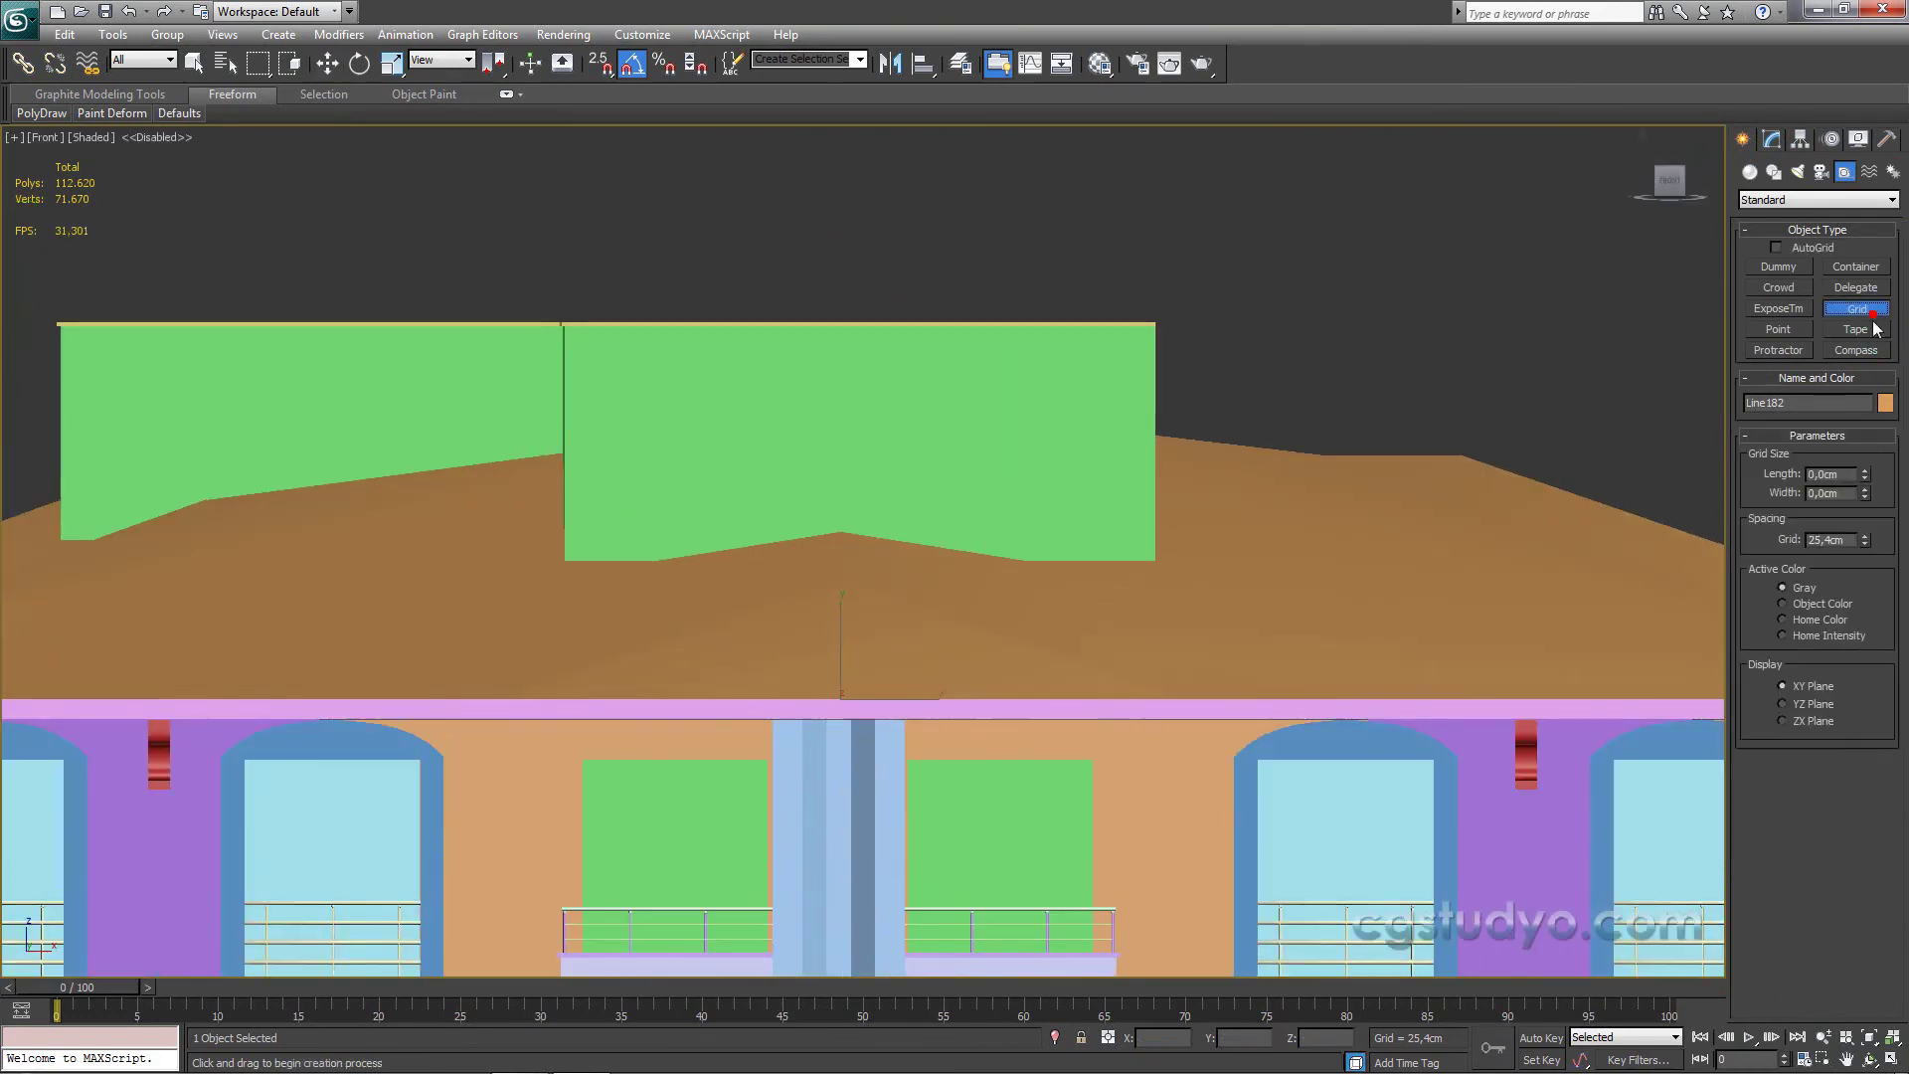
drag(852, 322, 813, 593)
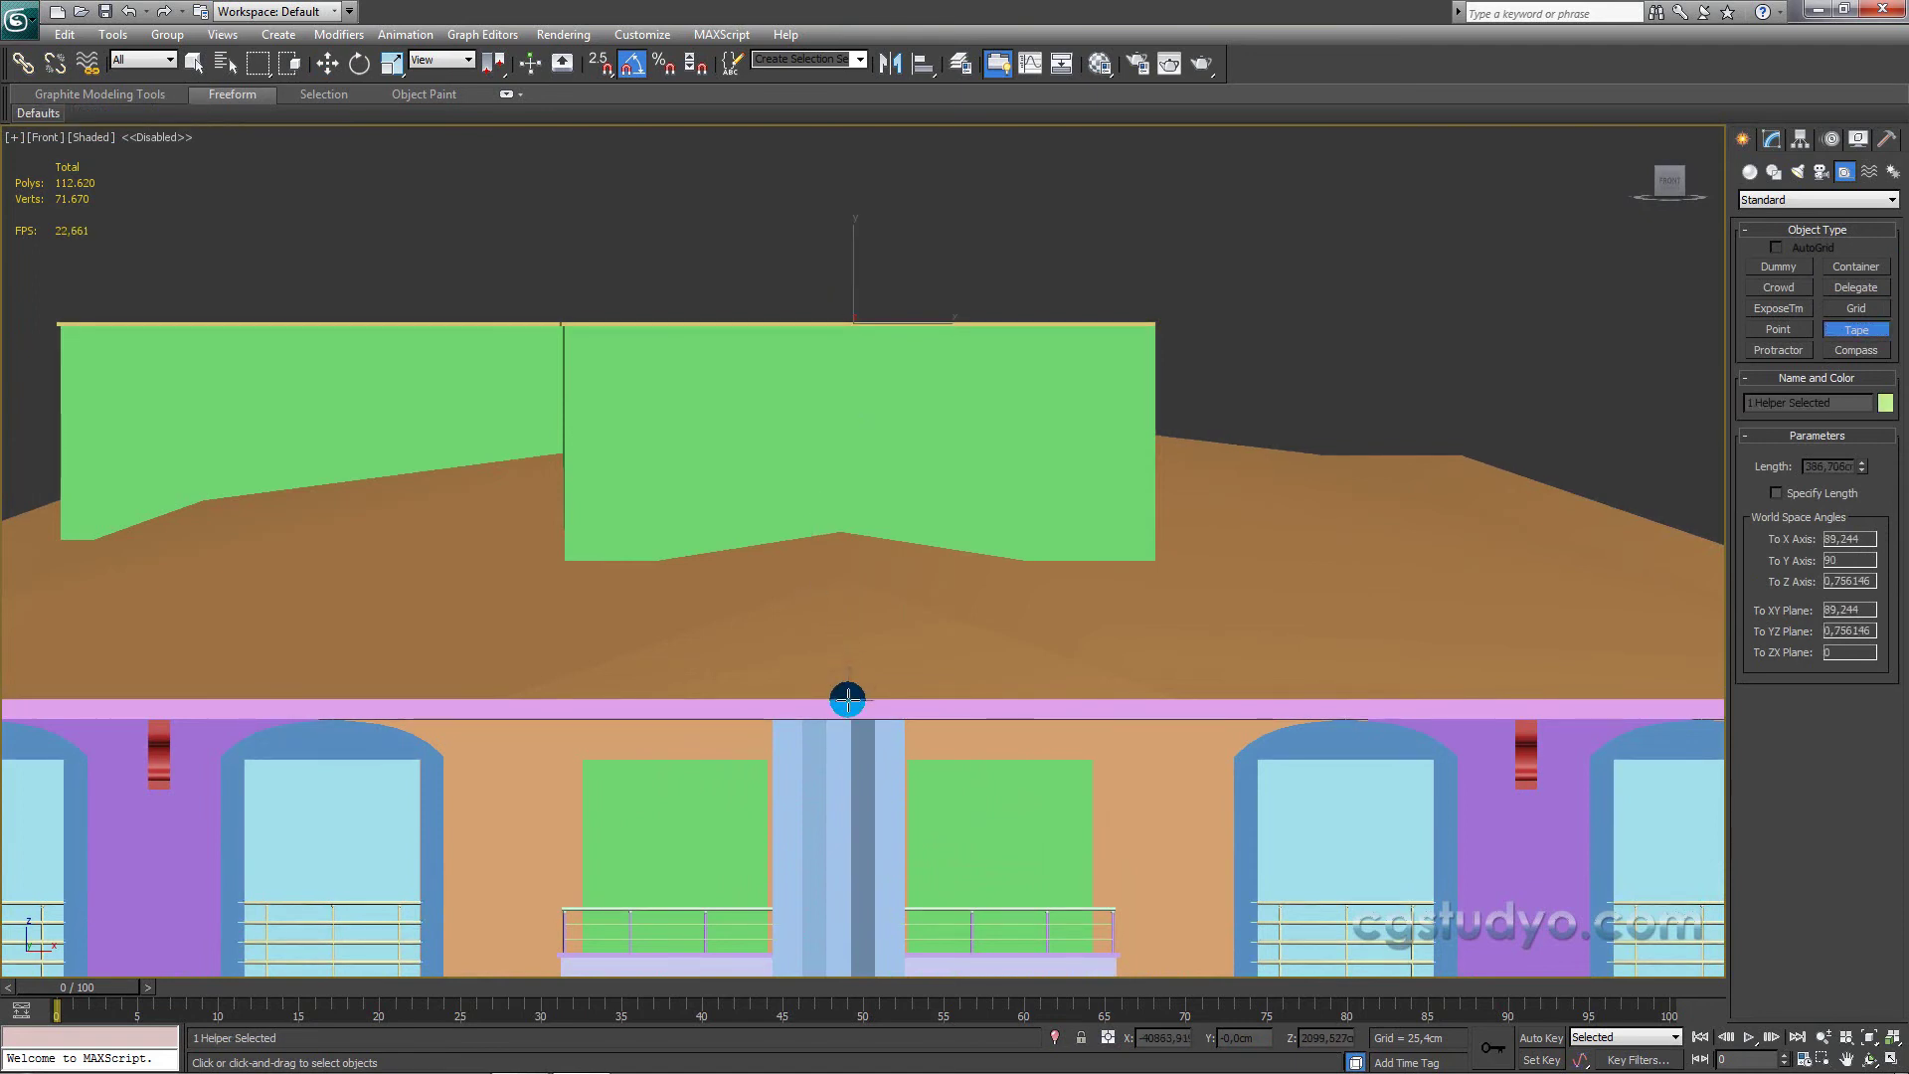
drag(873, 318, 1078, 260)
right_click(1081, 263)
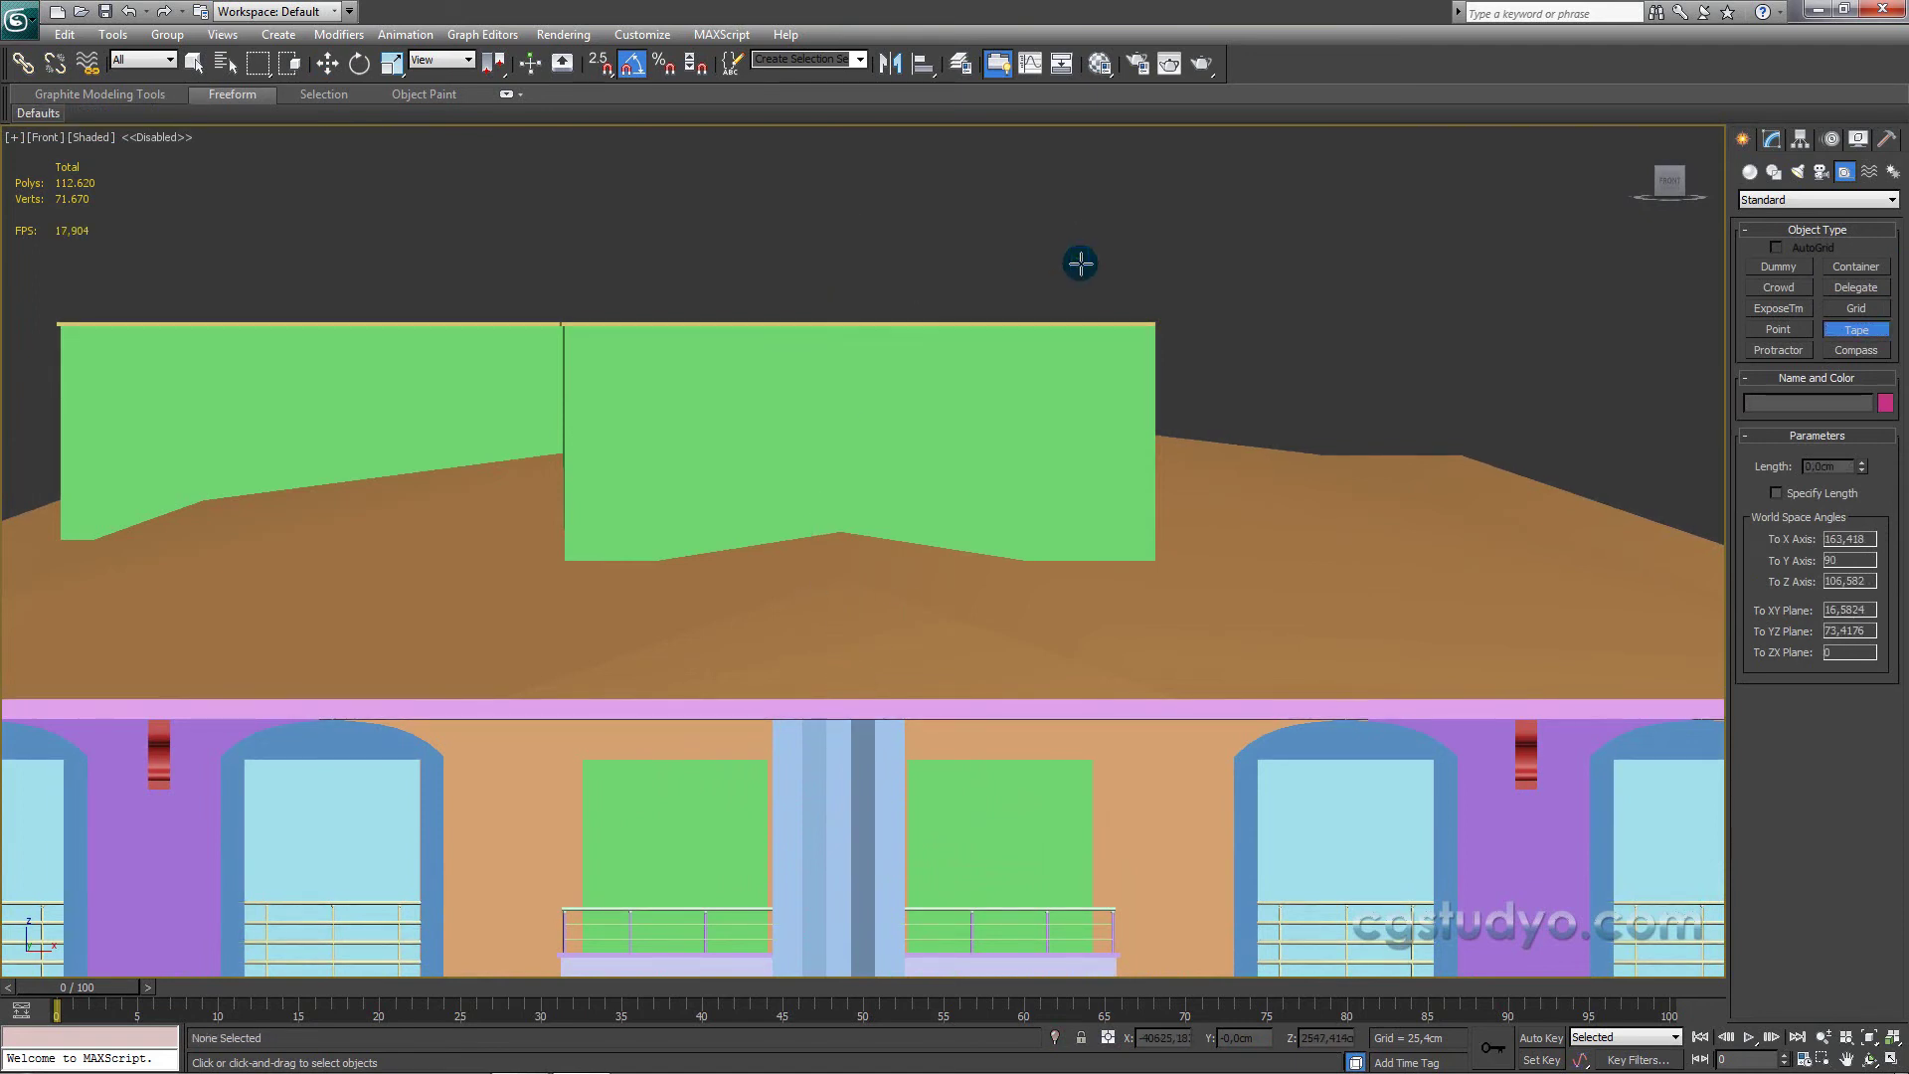
right_click(1081, 264)
Step: Select the three rooftop enclosure pieces in wireframe and lower them about 50 cm
key(F3)
drag(1086, 417, 1094, 397)
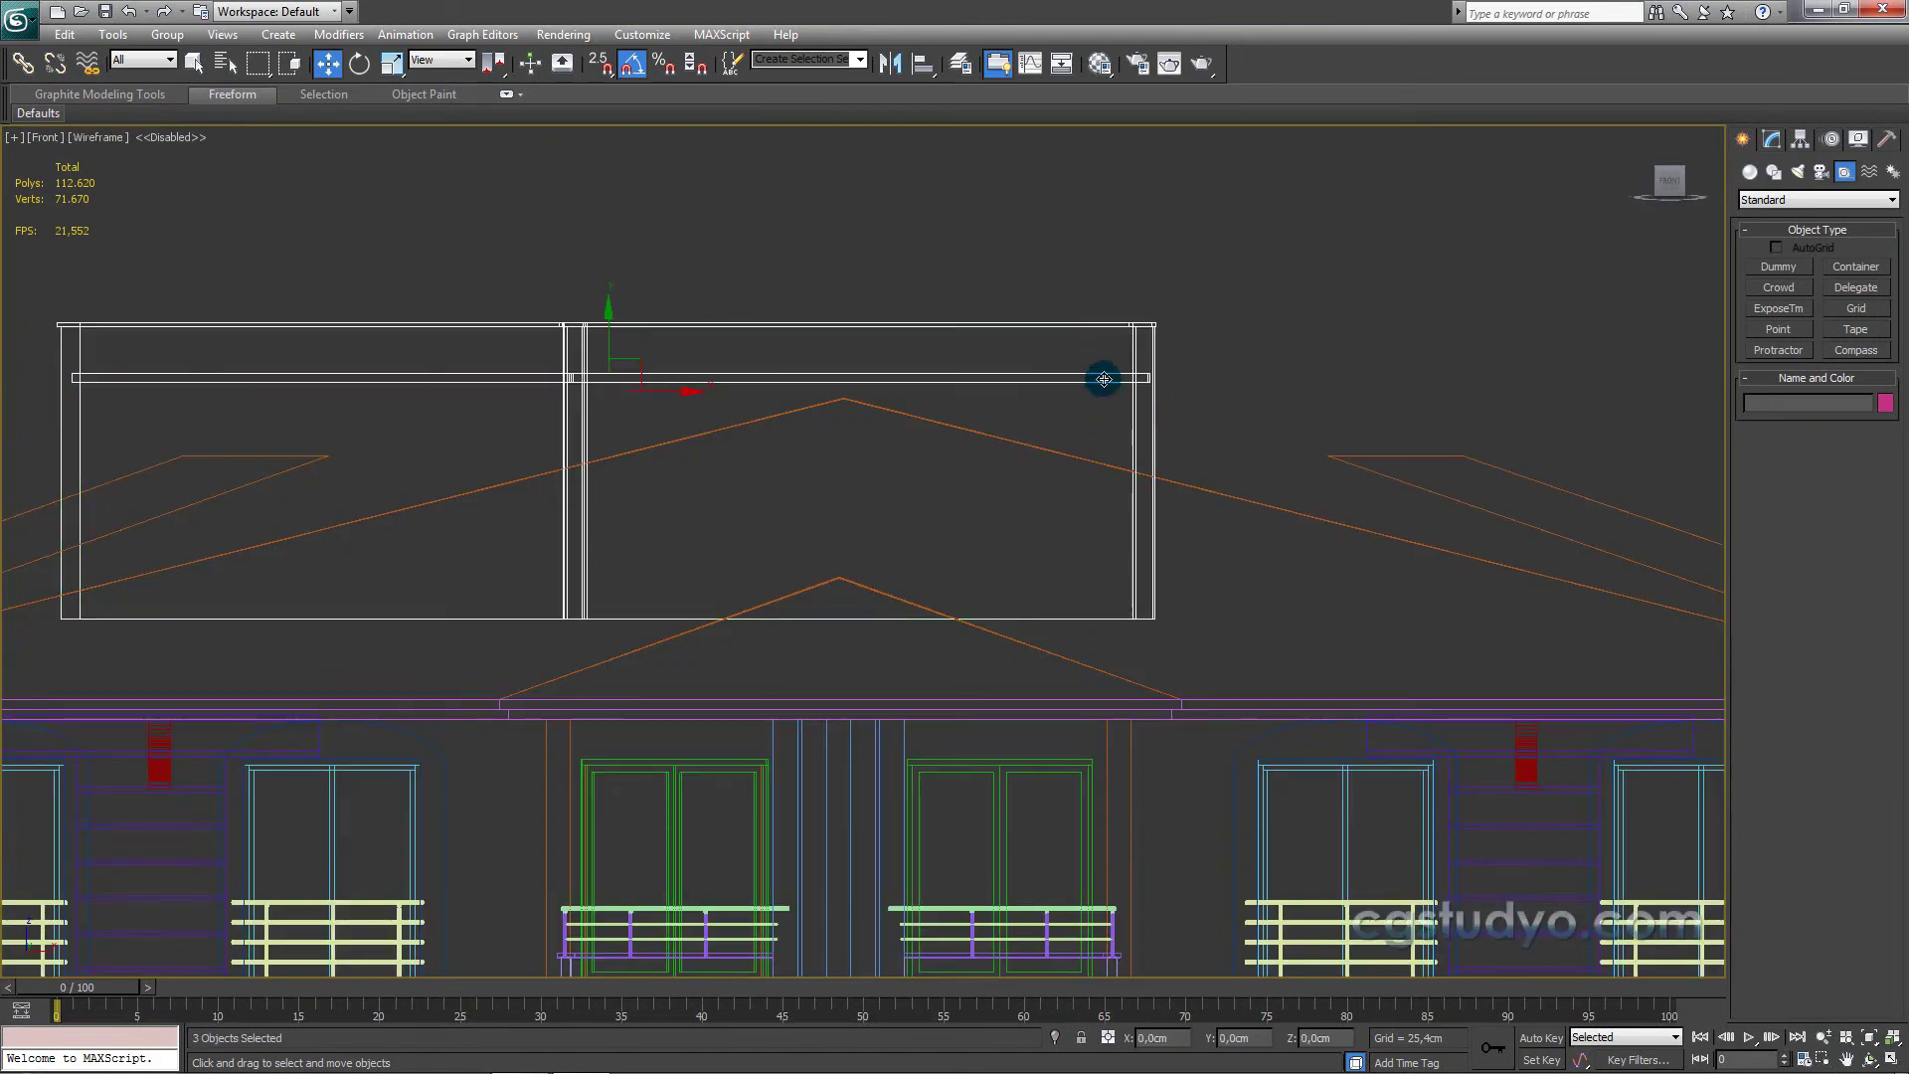
drag(612, 323, 614, 374)
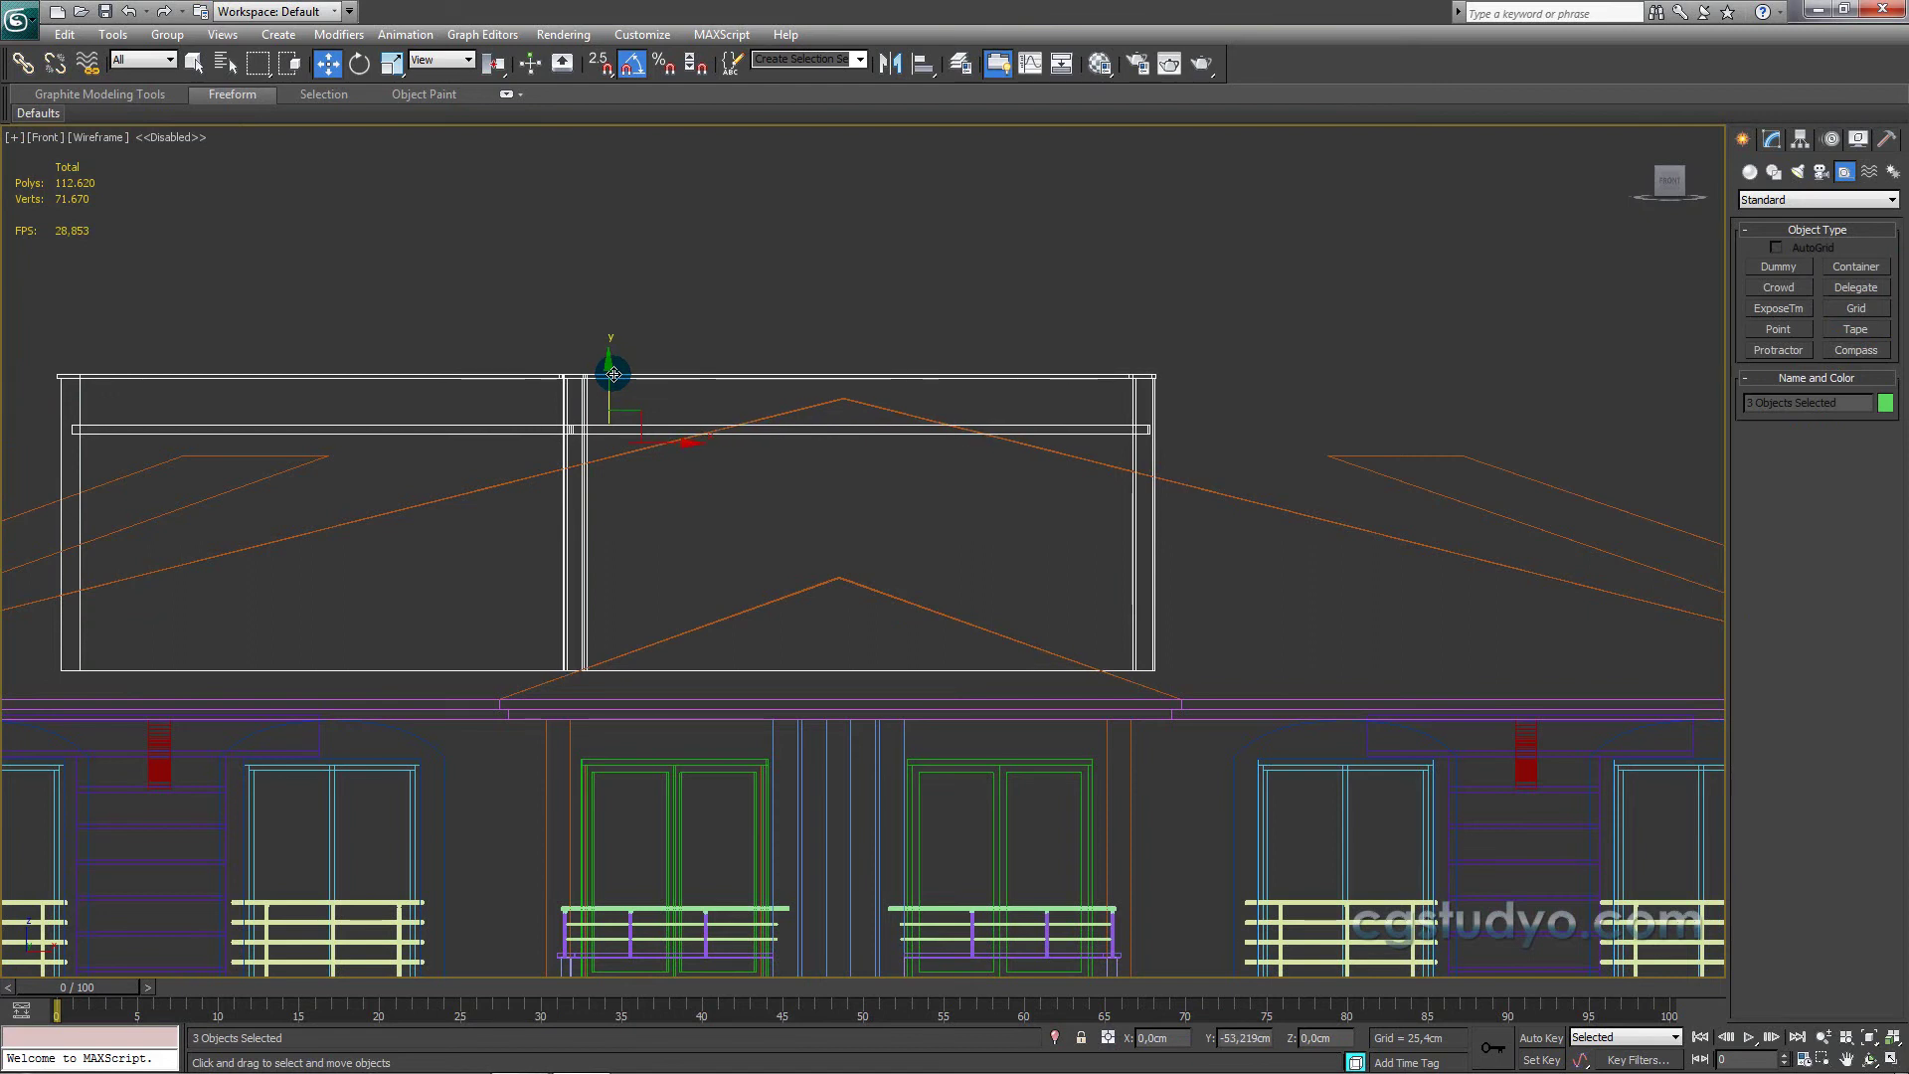
Step: Lower the roof slab's ridge apex vertices further beneath the enclosure
click(857, 406)
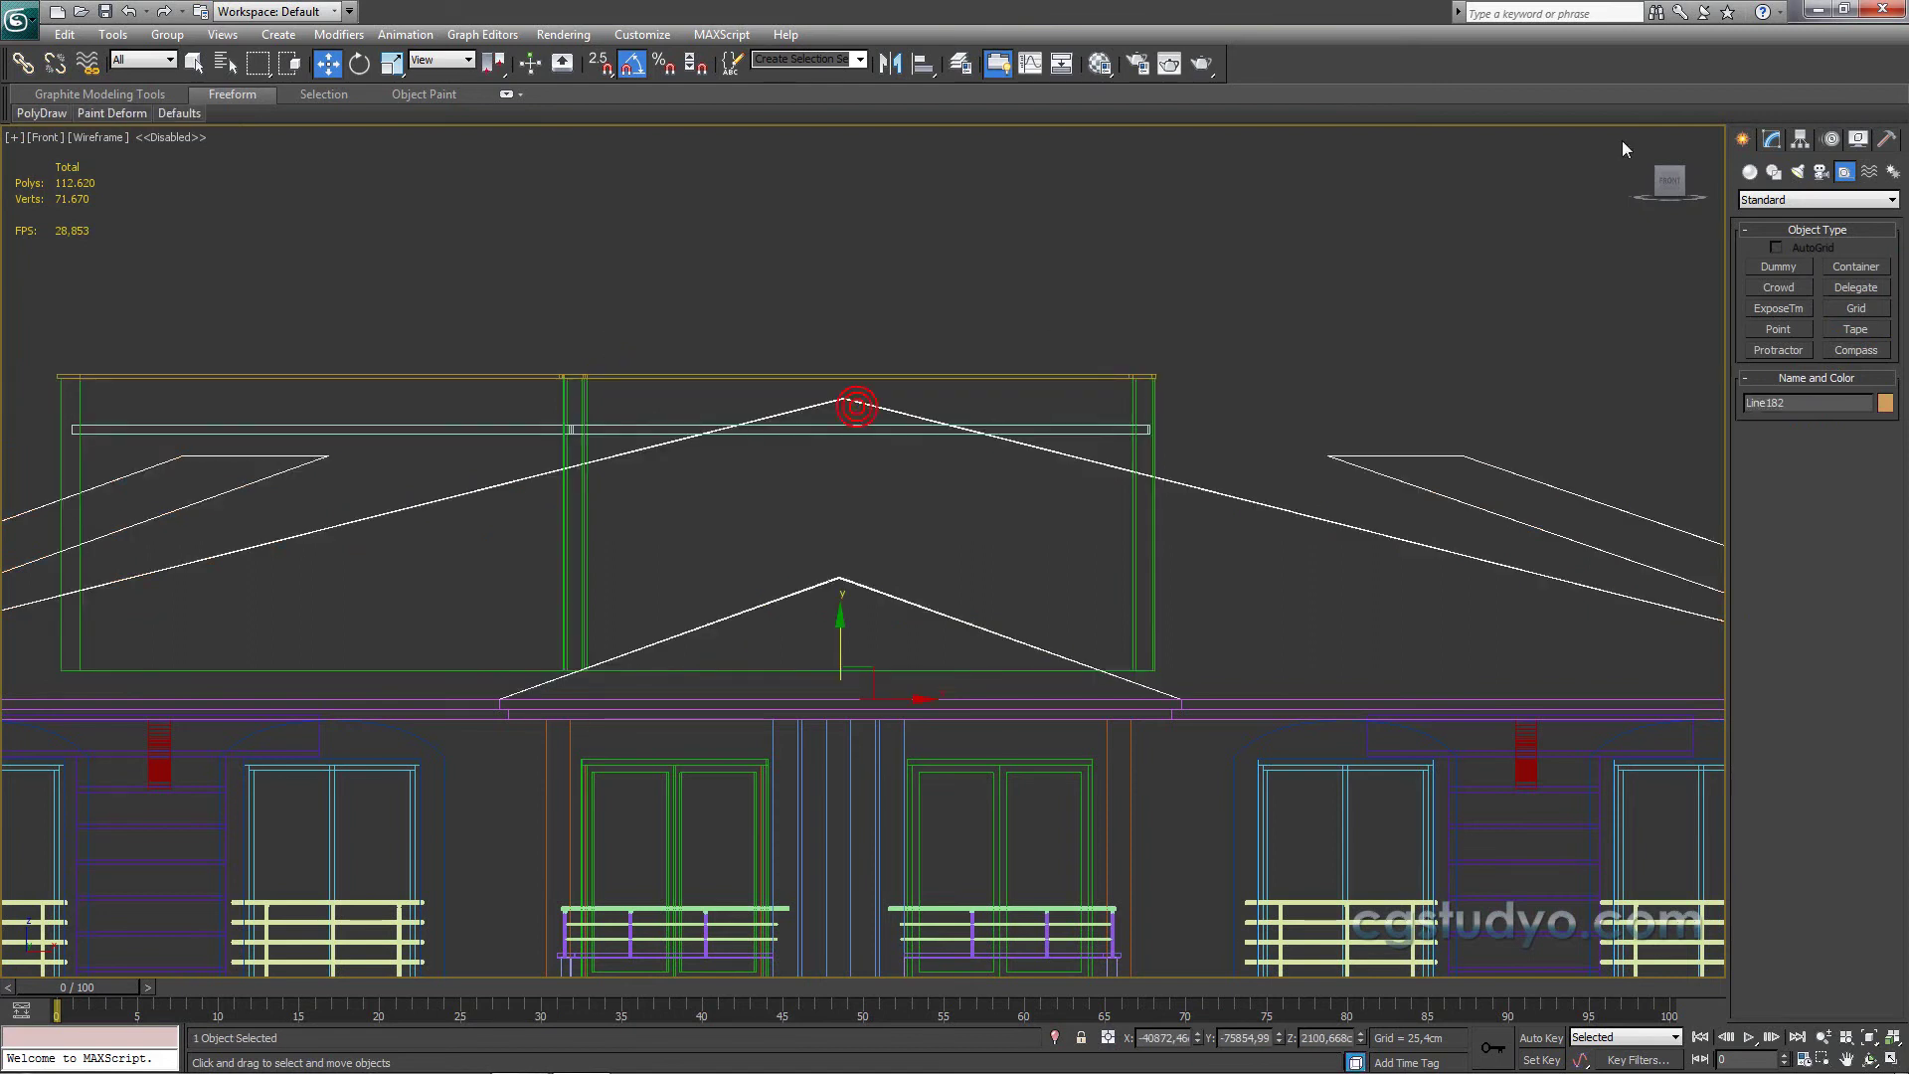
click(1770, 140)
click(1787, 421)
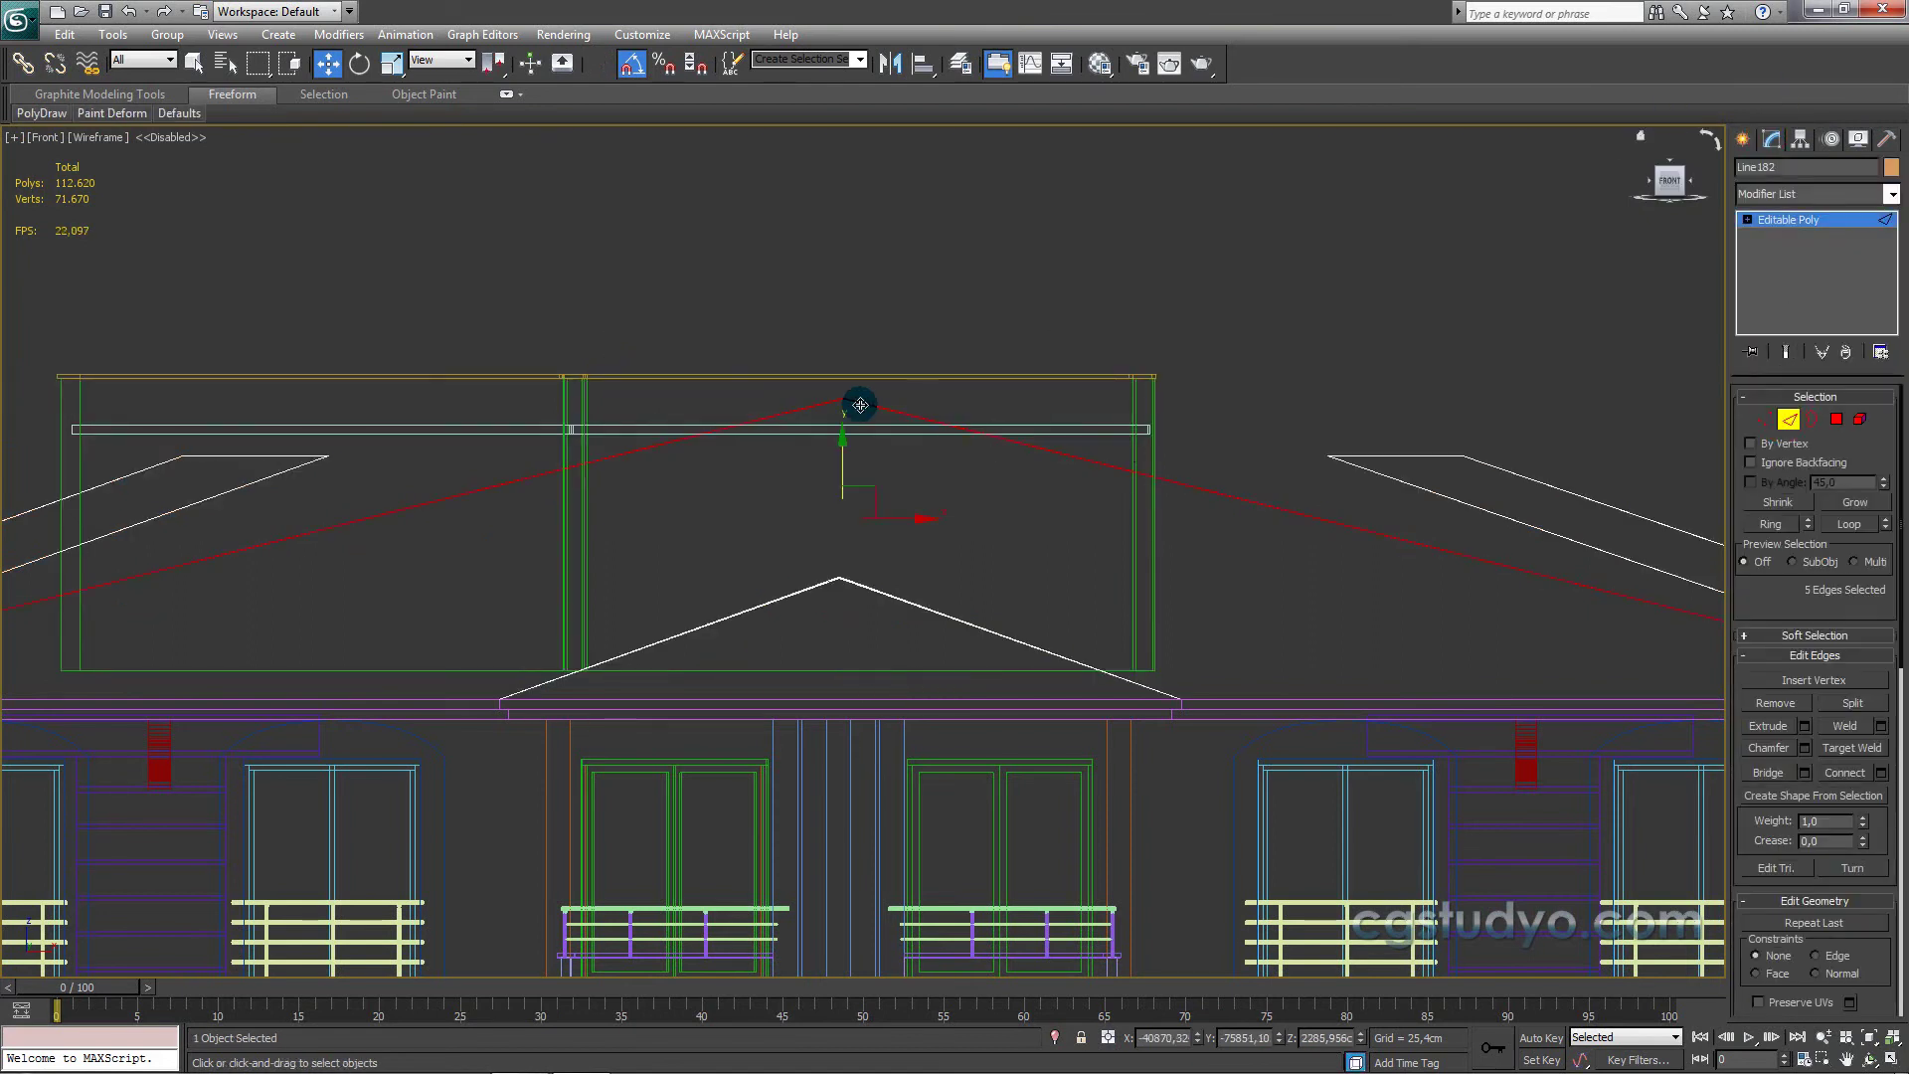
drag(898, 315, 807, 431)
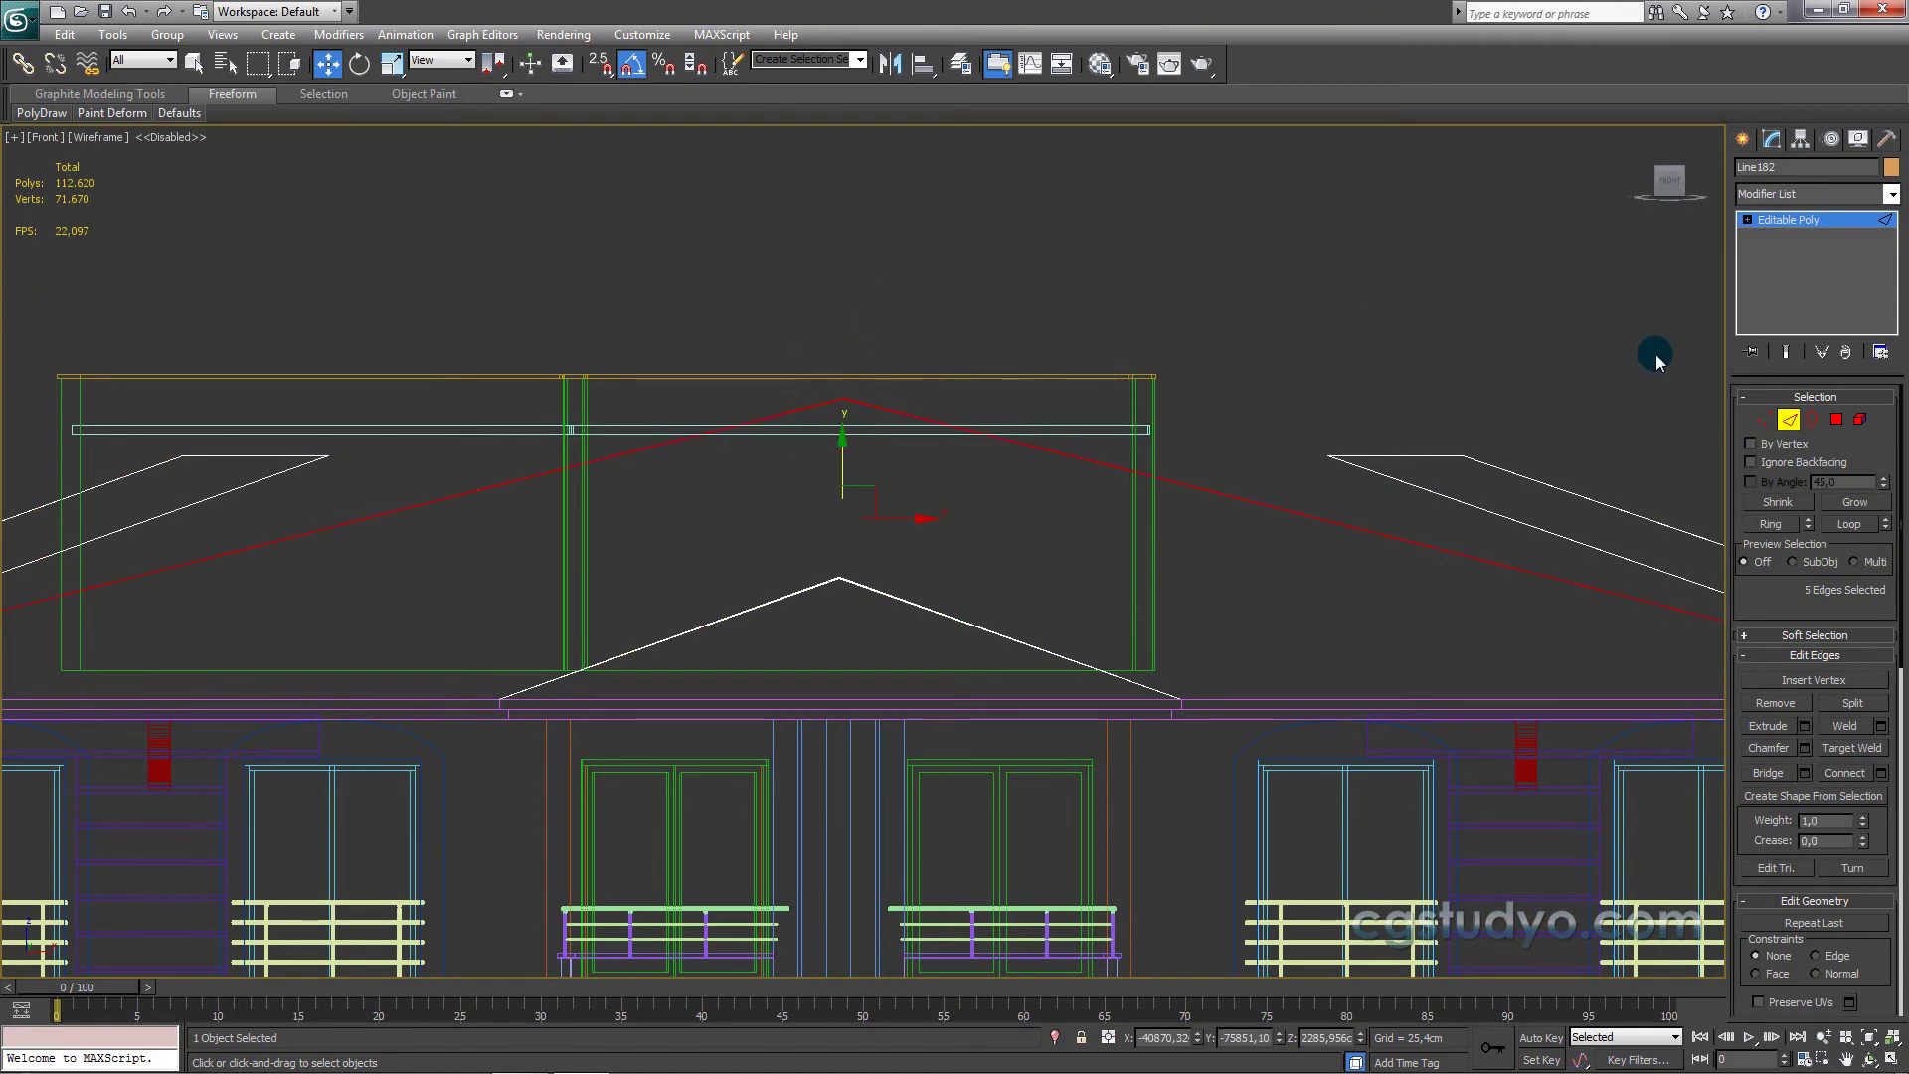
click(1761, 419)
drag(845, 335, 845, 402)
key(F3)
Step: Orbit to an oblique view of the building's front
click(1743, 142)
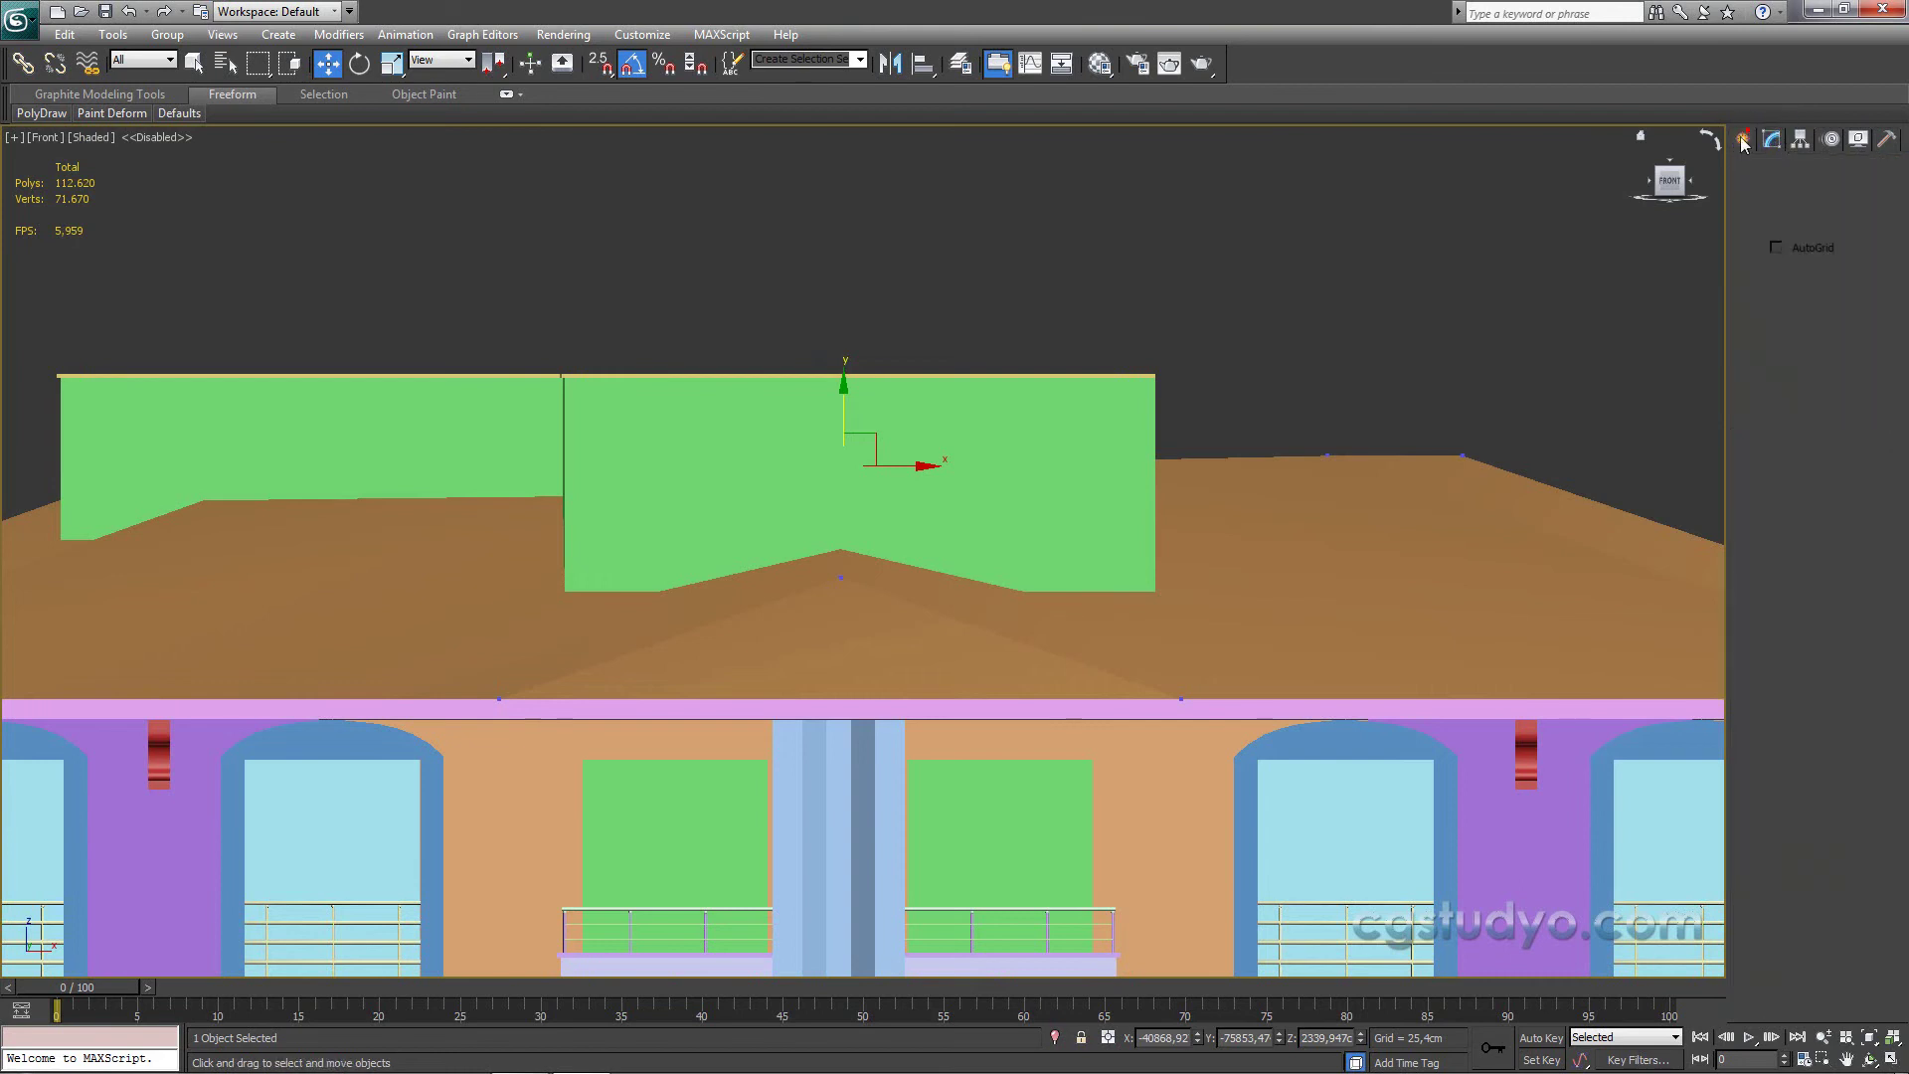
scroll(1154, 282, down, 2)
scroll(1087, 376, down, 4)
mouse_move(1087, 376)
alt+middle_down()
mouse_move(1108, 477)
mouse_move(1285, 467)
mouse_move(1386, 503)
mouse_move(1499, 465)
mouse_move(1617, 497)
alt+middle_up()
mouse_move(1656, 505)
alt+middle_down()
mouse_move(1612, 469)
mouse_move(1363, 468)
mouse_move(1223, 498)
mouse_move(791, 495)
alt+middle_up()
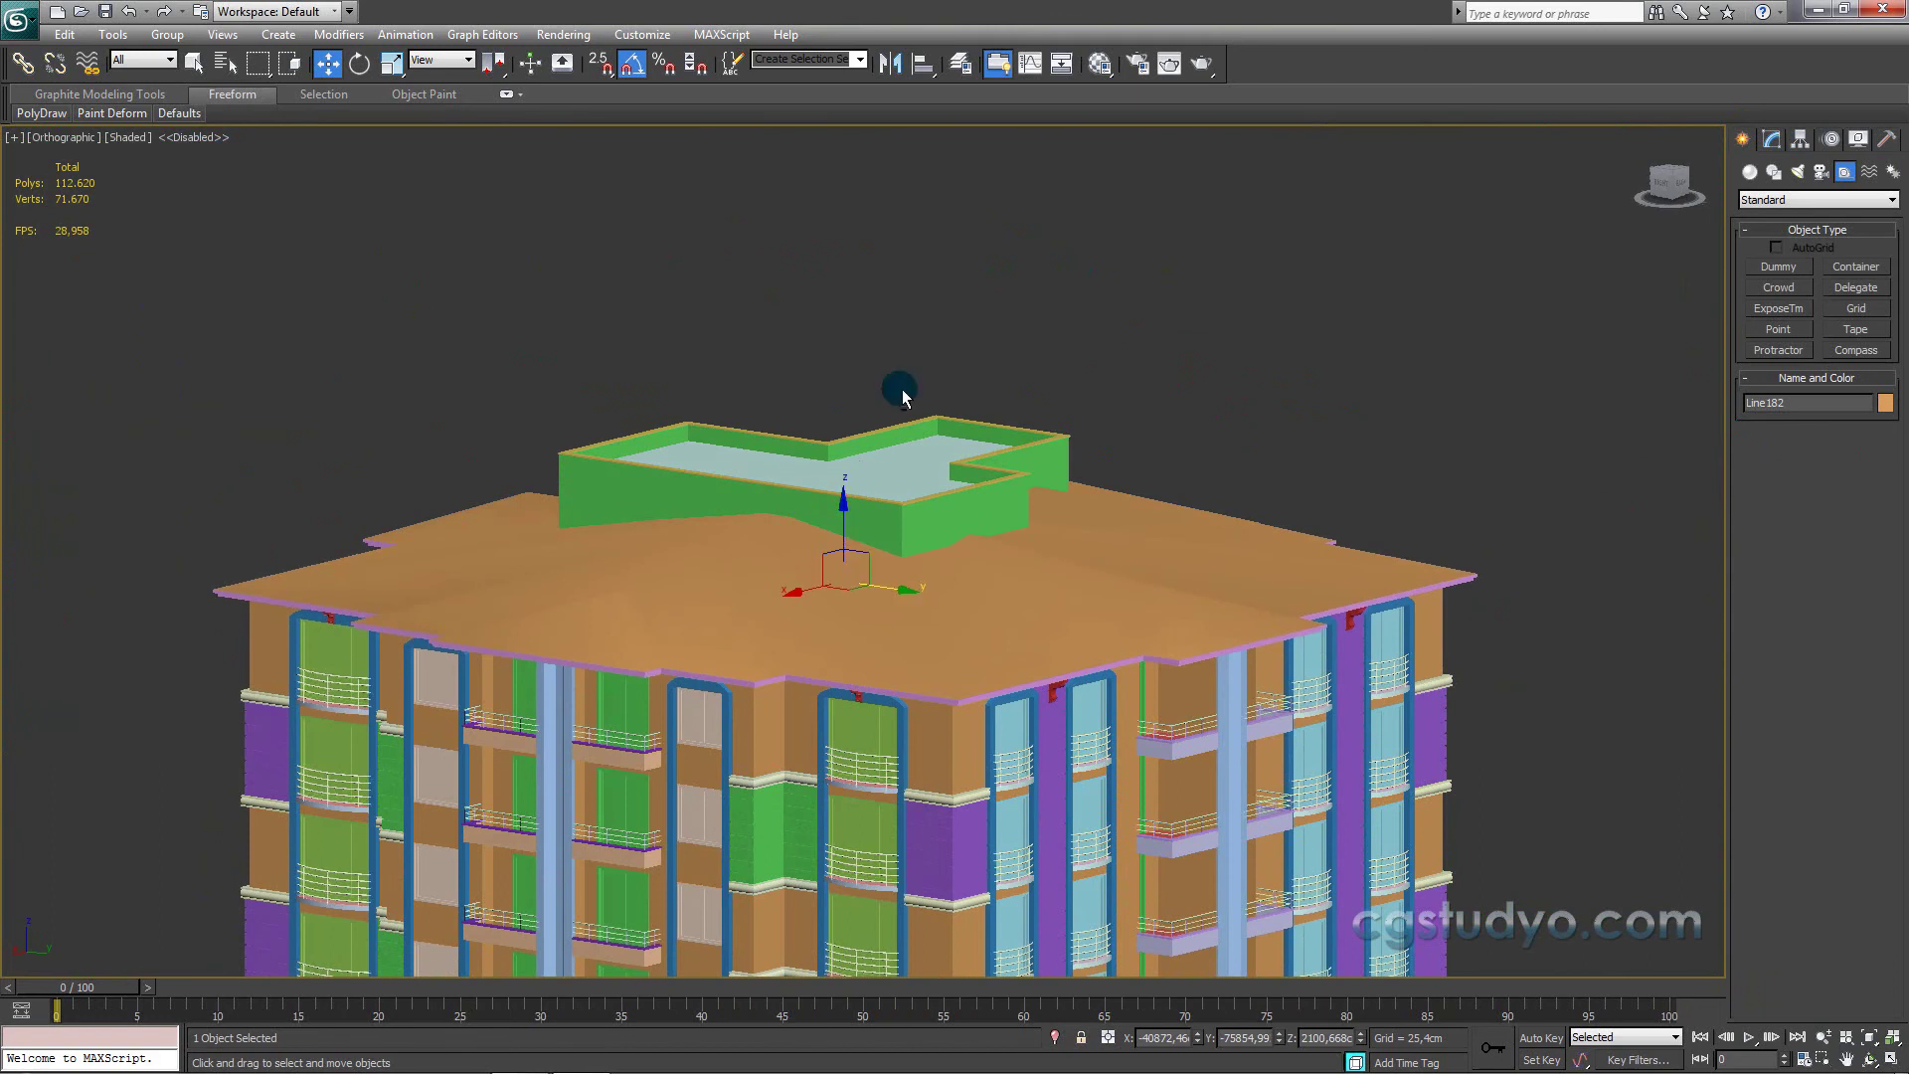
Step: Re-measure in Front view from the roof edge to the enclosure top with a tape
key(f)
scroll(878, 423, up, 2)
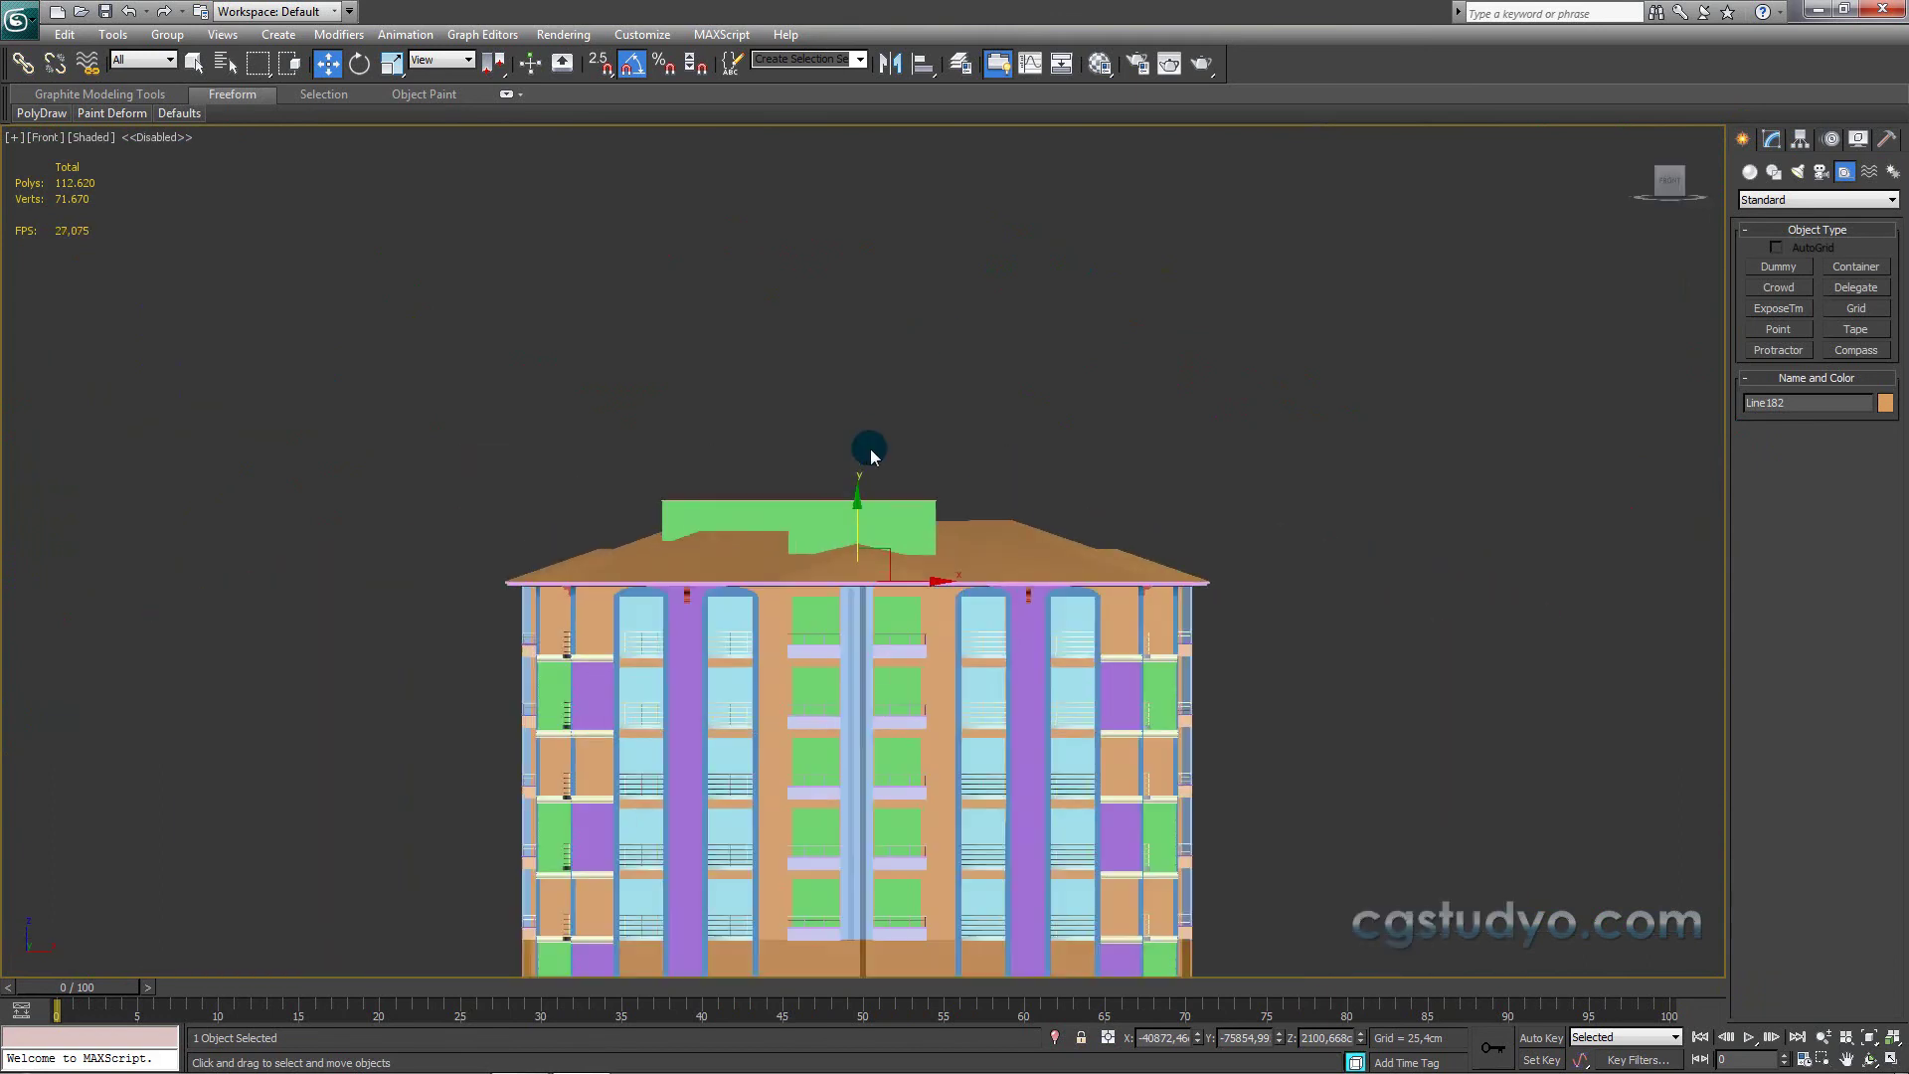
scroll(865, 439, up, 5)
scroll(904, 311, up, 3)
click(1857, 336)
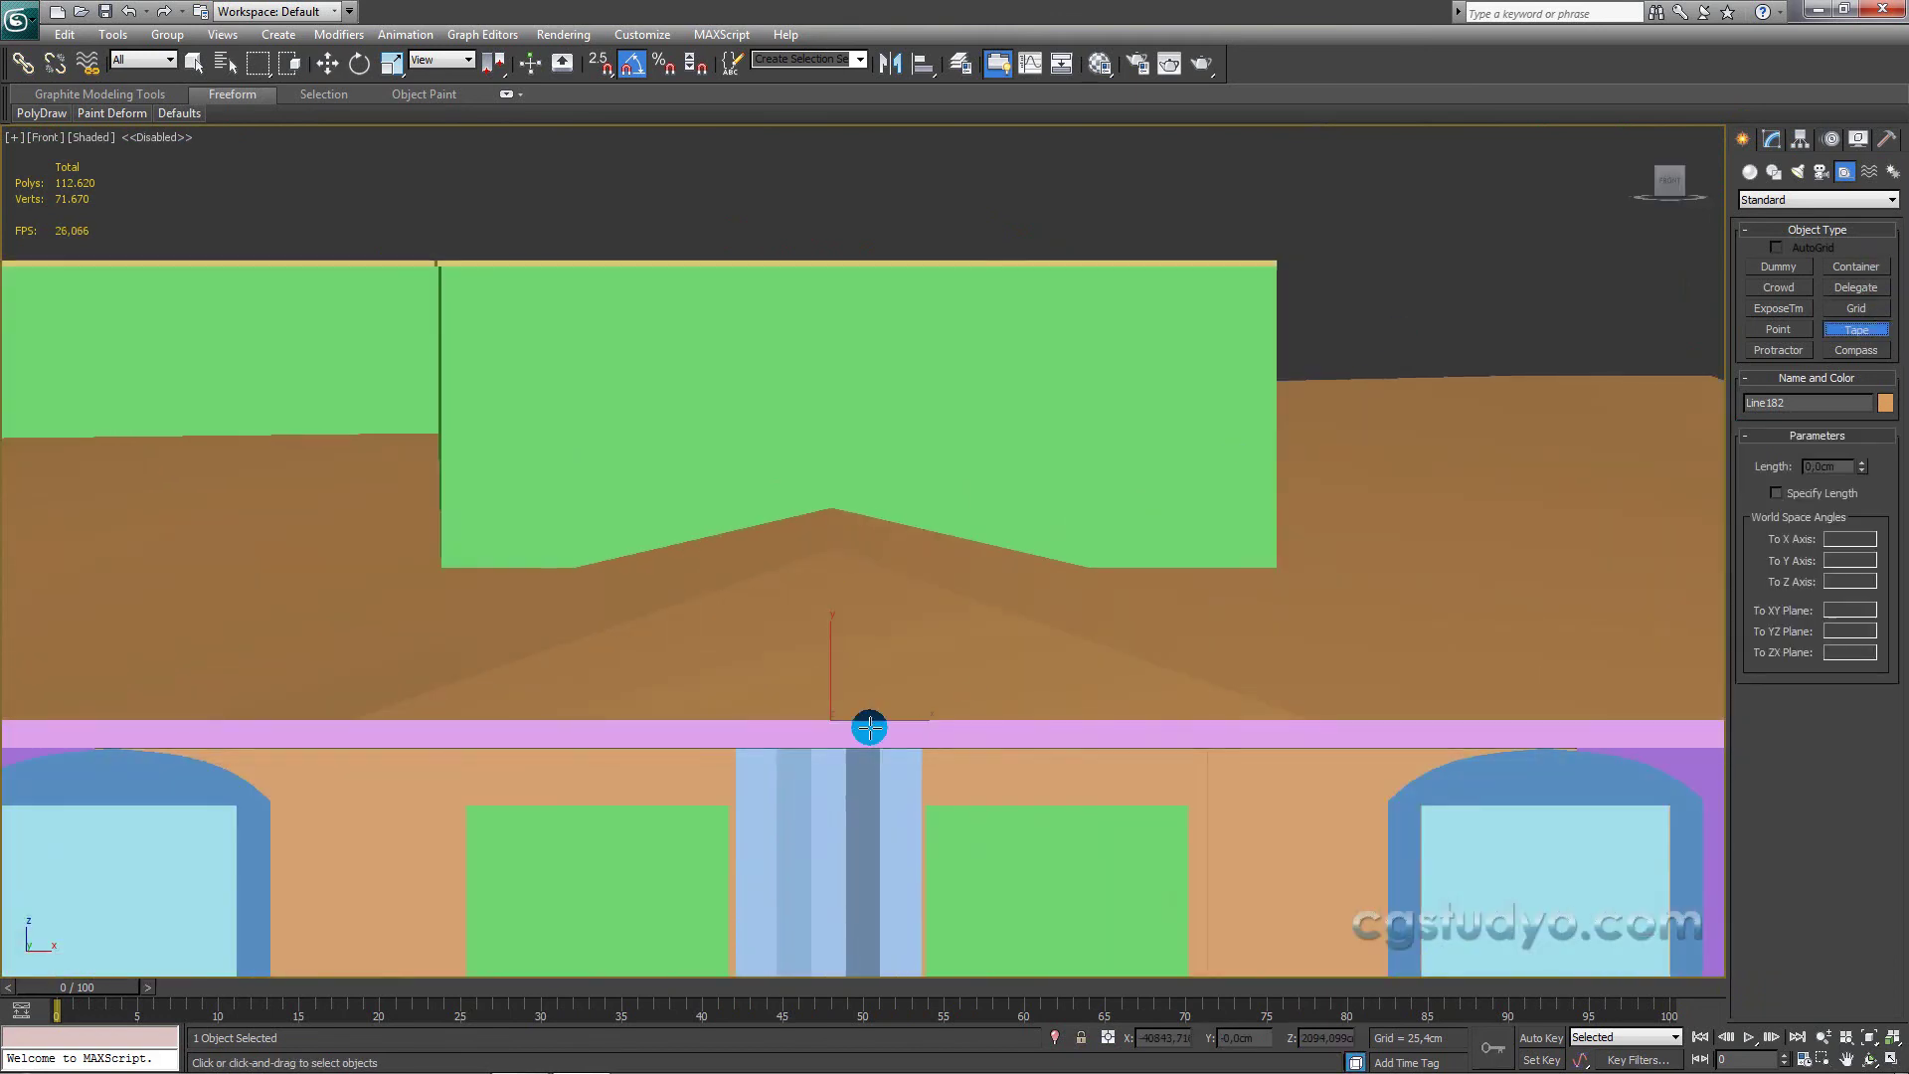
drag(866, 723, 853, 696)
key(F3)
drag(830, 266, 848, 267)
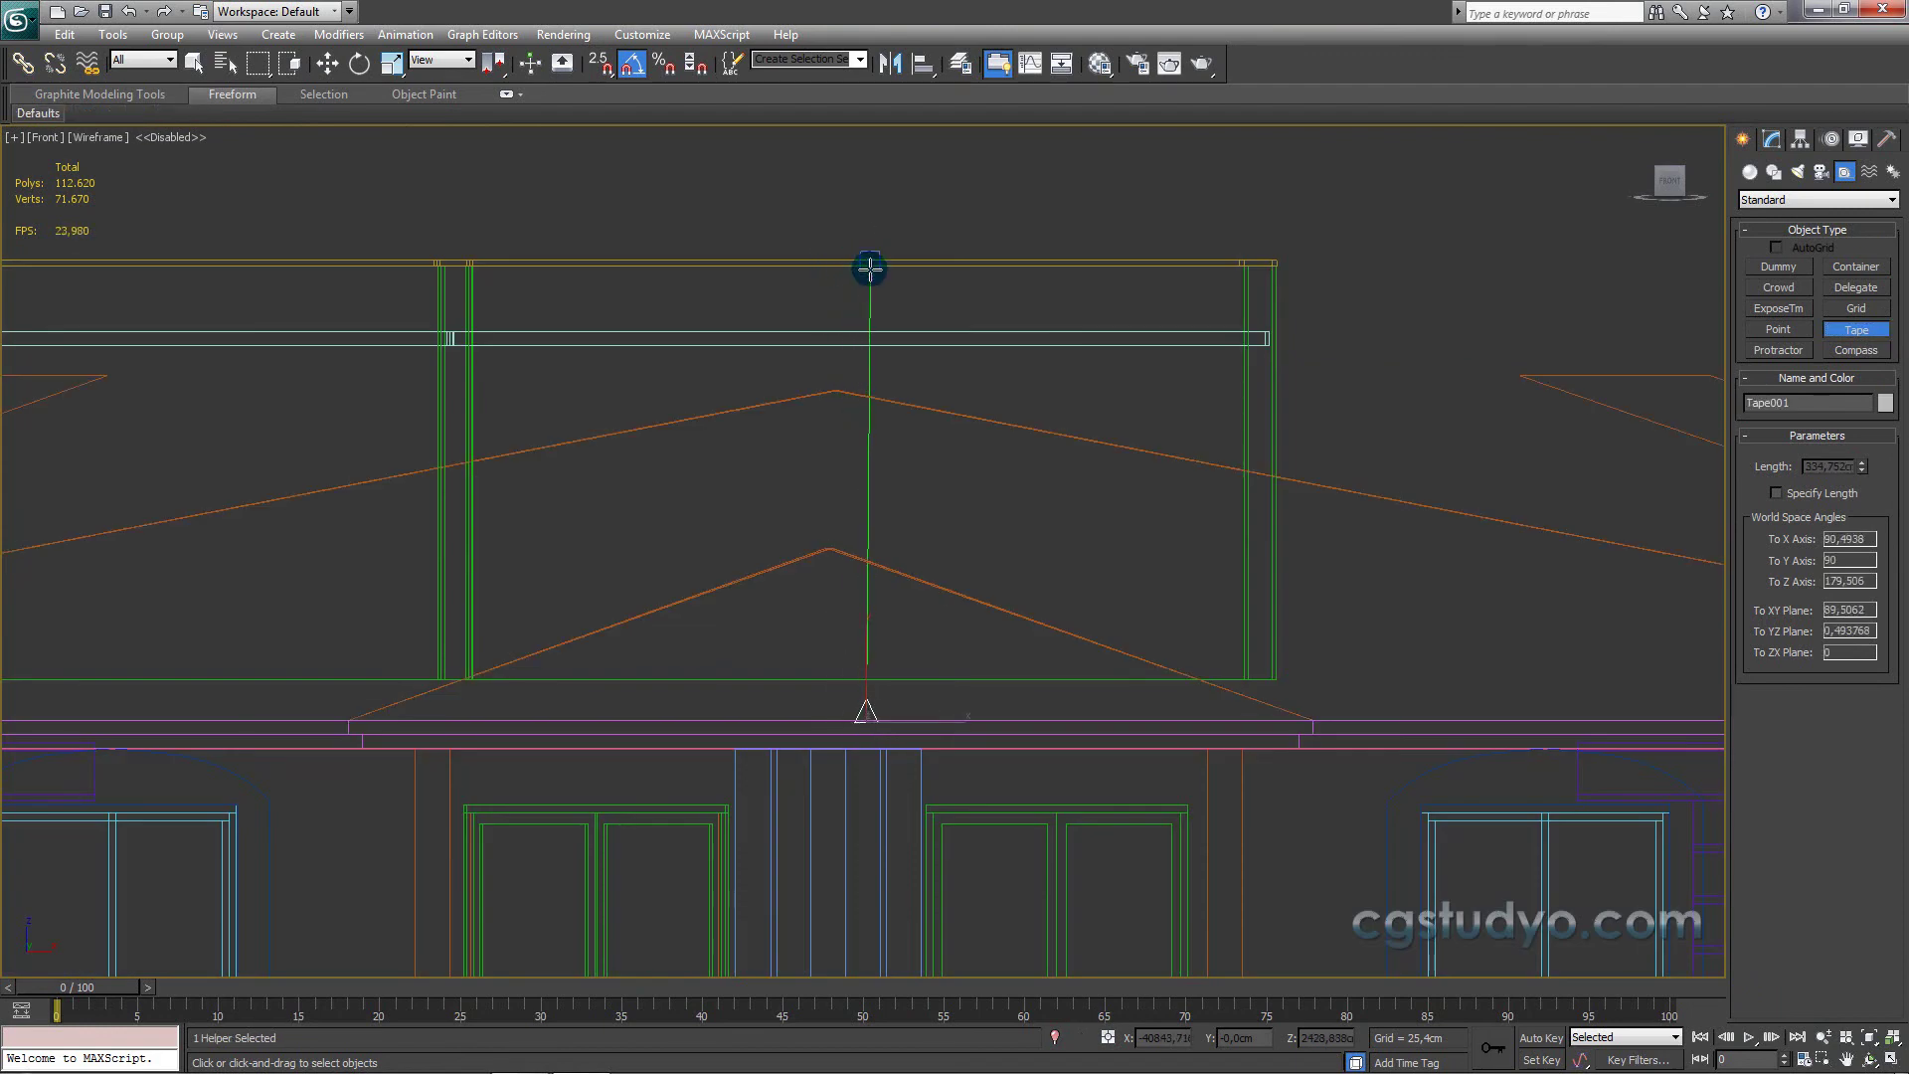
key(F3)
right_click(872, 270)
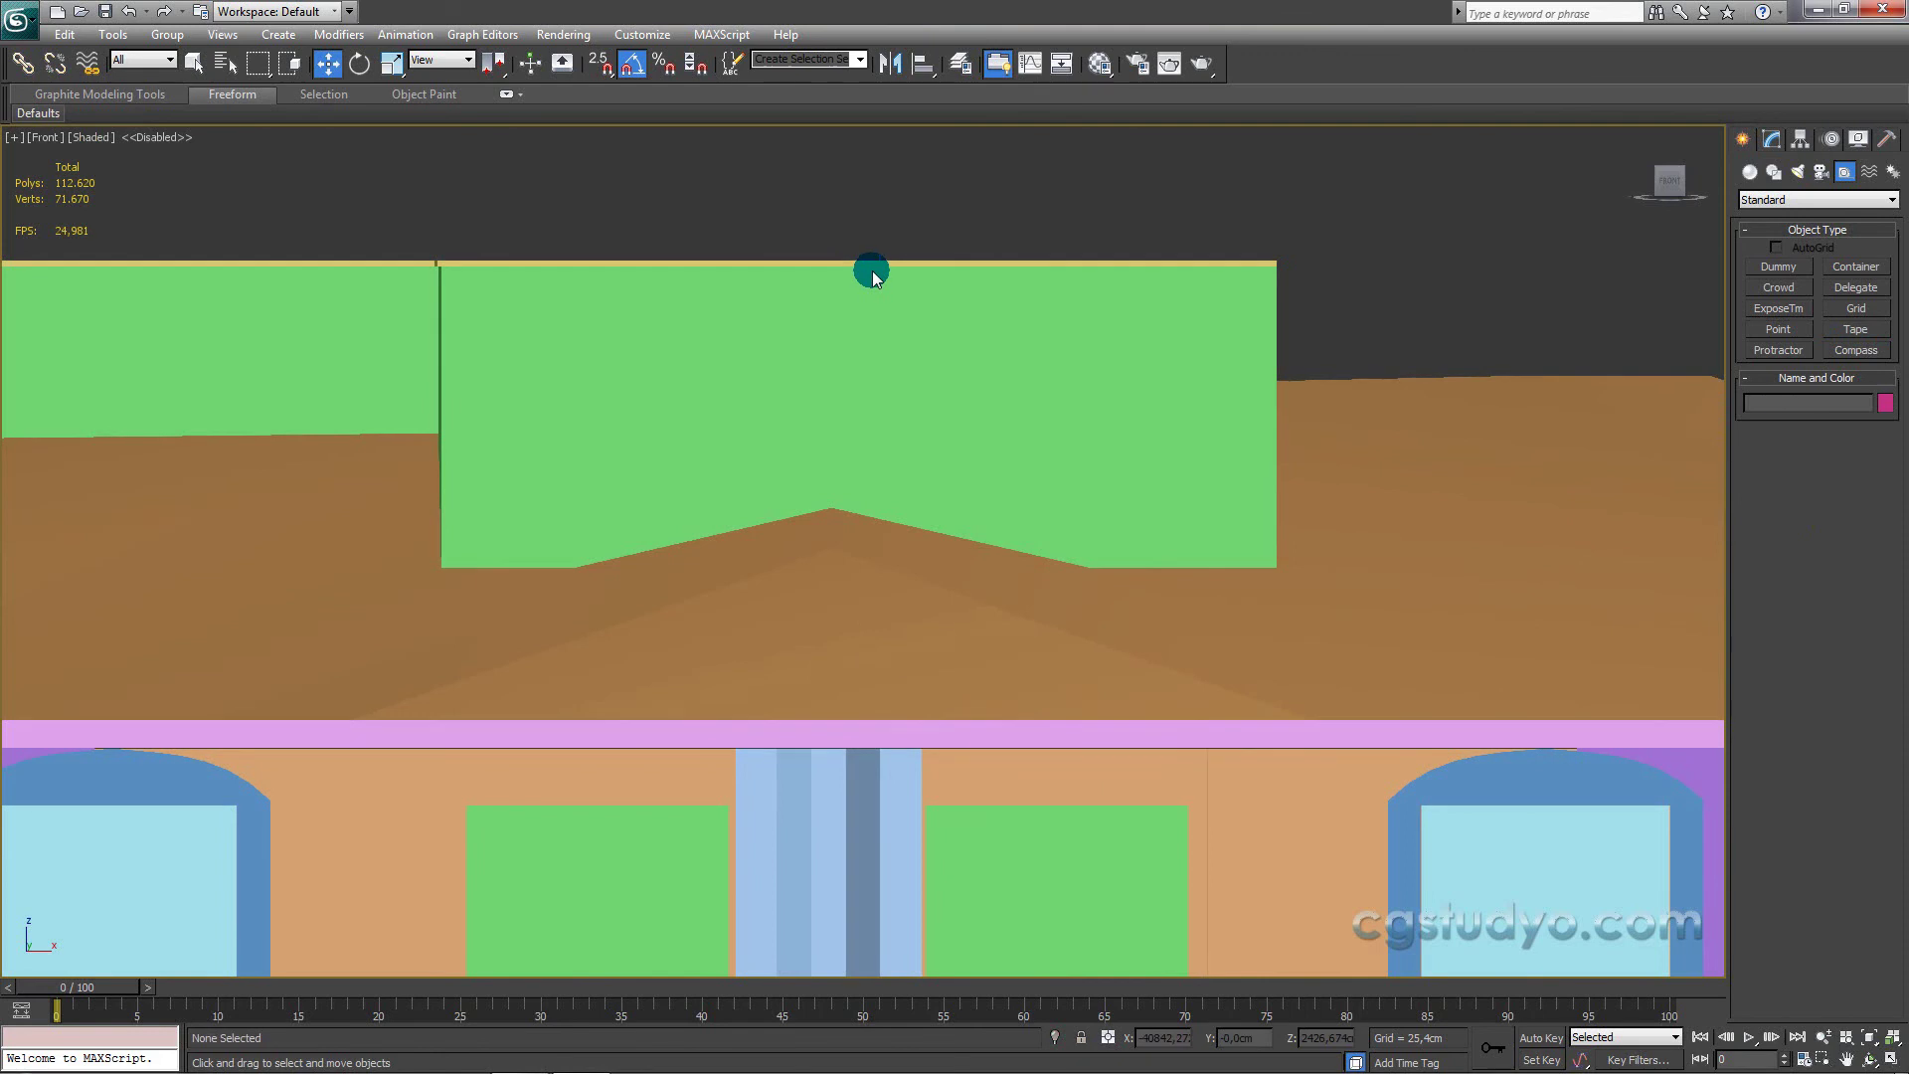
Step: Select the three enclosure pieces and lower them about 19 cm further
key(F3)
scroll(861, 189, down, 3)
drag(826, 383, 748, 456)
drag(831, 392, 831, 401)
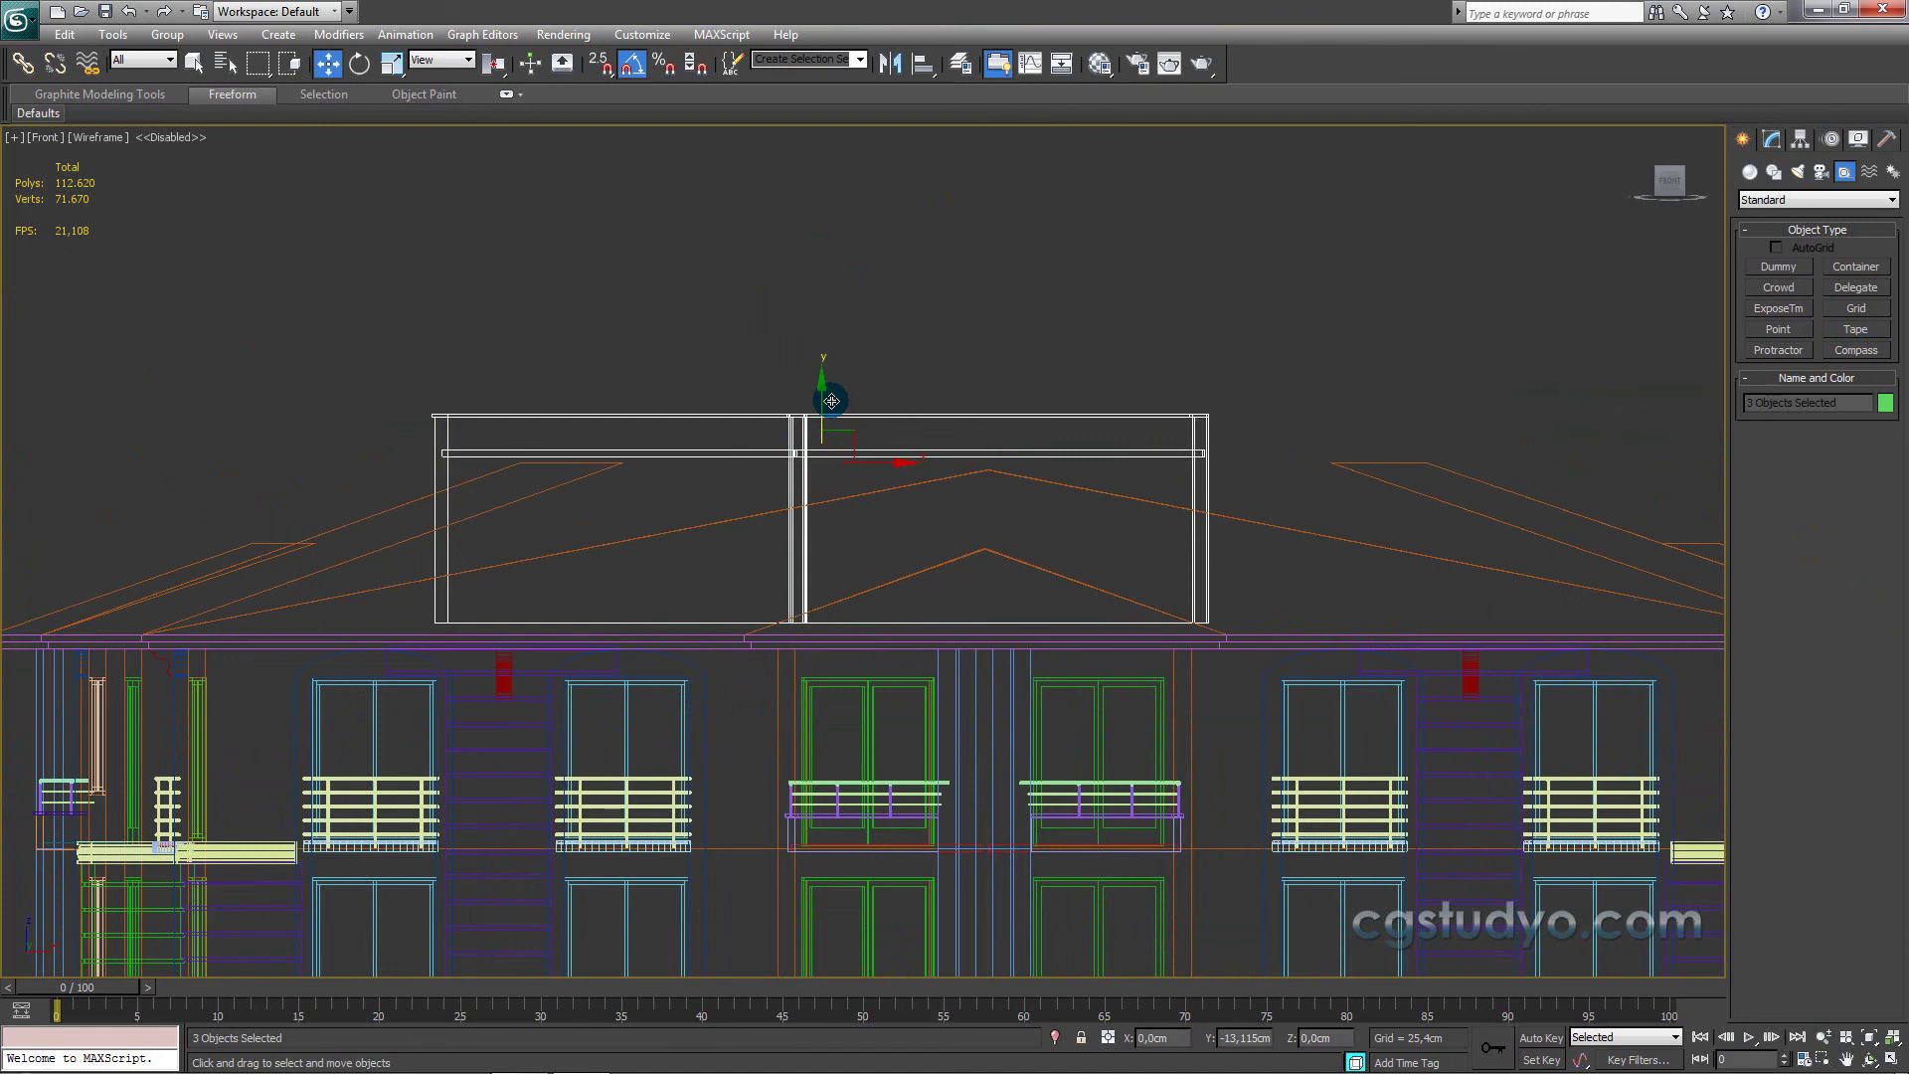
drag(832, 401, 836, 404)
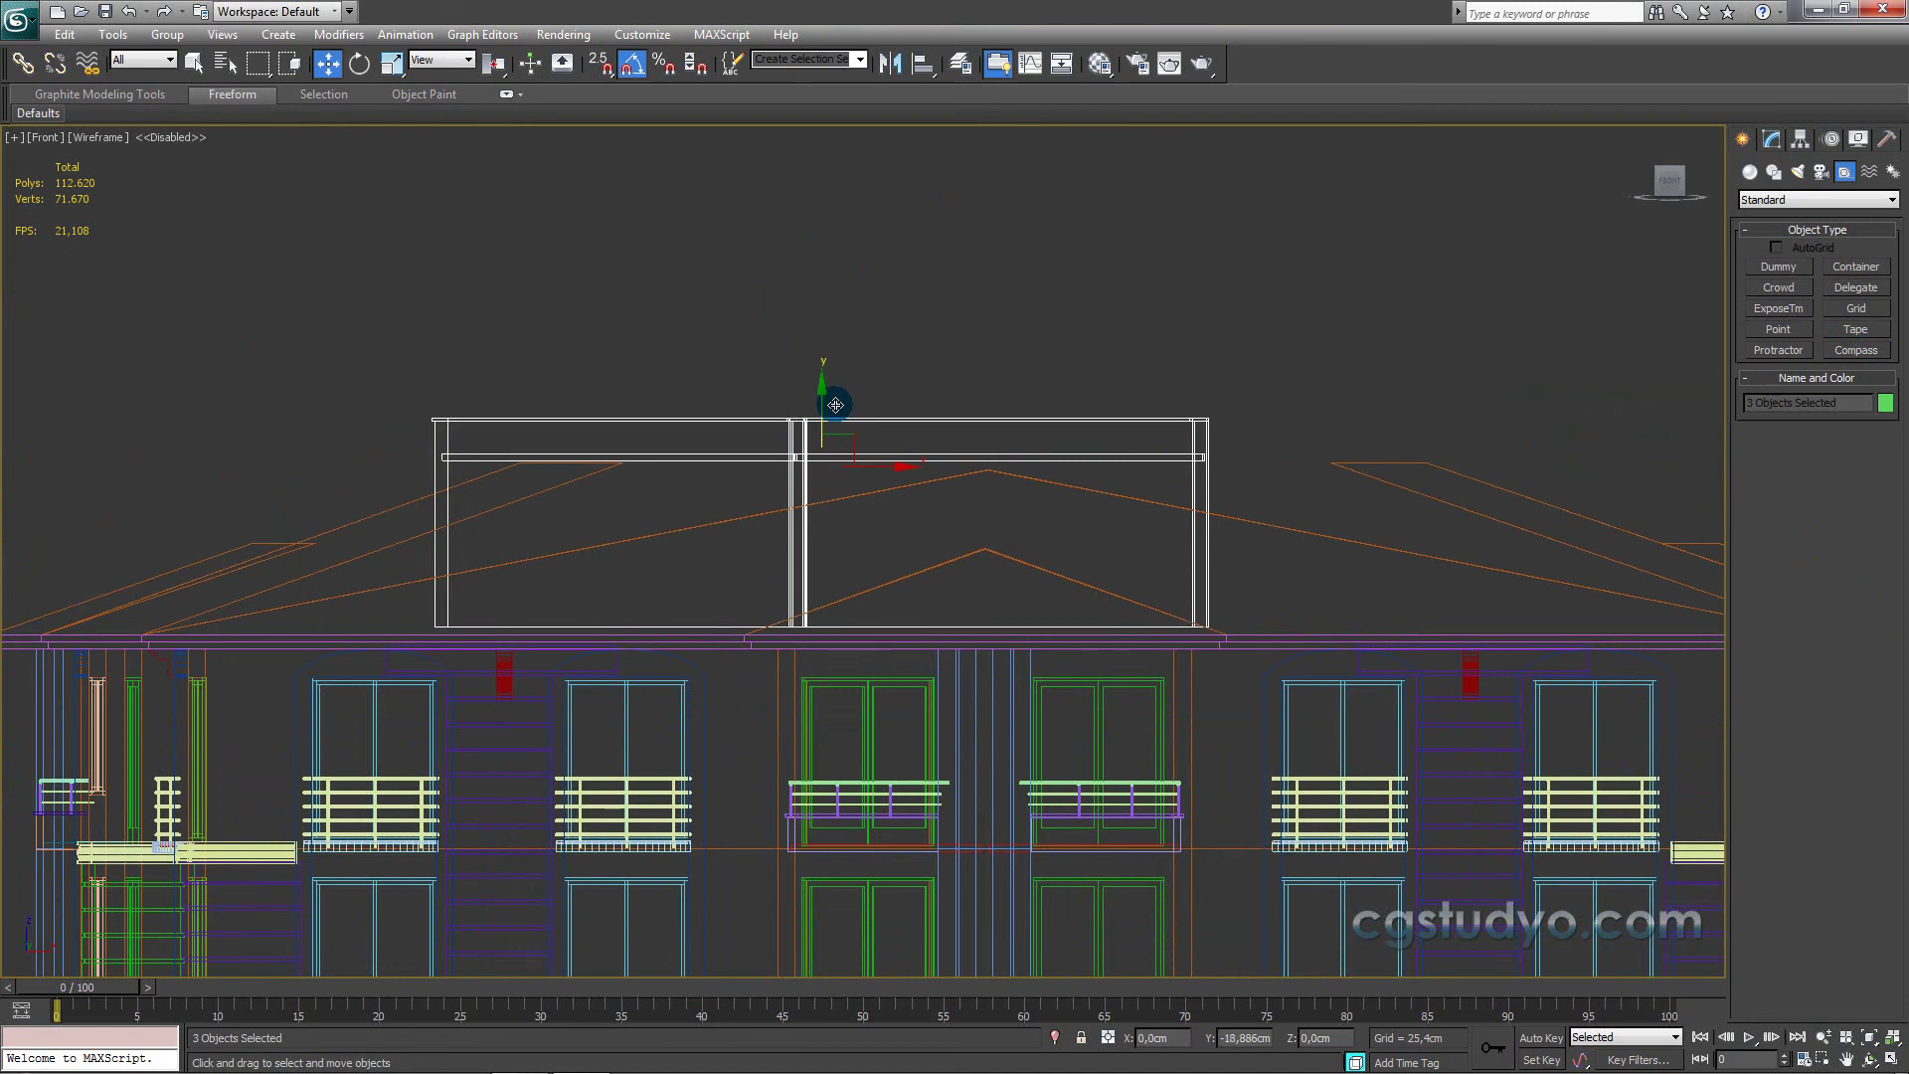
key(F3)
Step: Orbit out, clear the selection and return to perspective to view the whole building
alt+middle_drag(868, 400, 943, 413)
scroll(939, 347, down, 3)
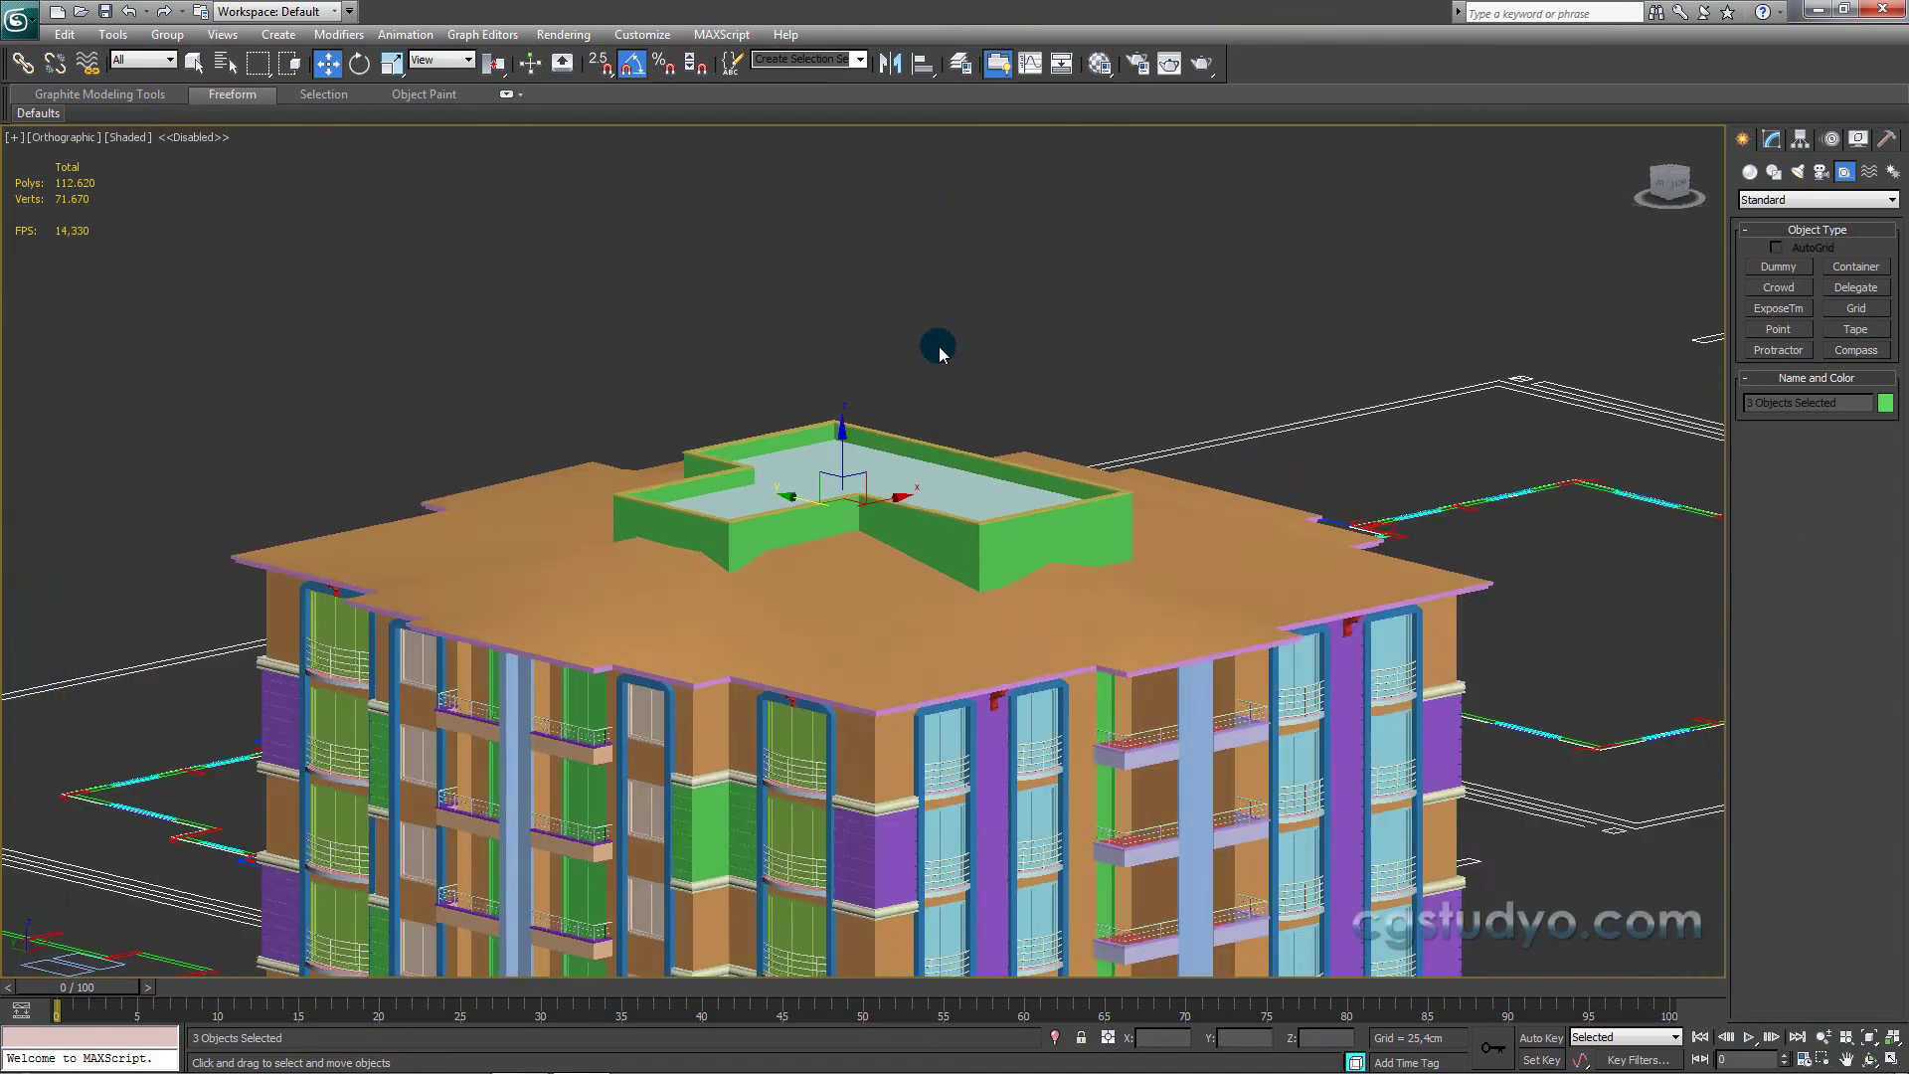
scroll(939, 347, down, 2)
click(957, 372)
key(p)
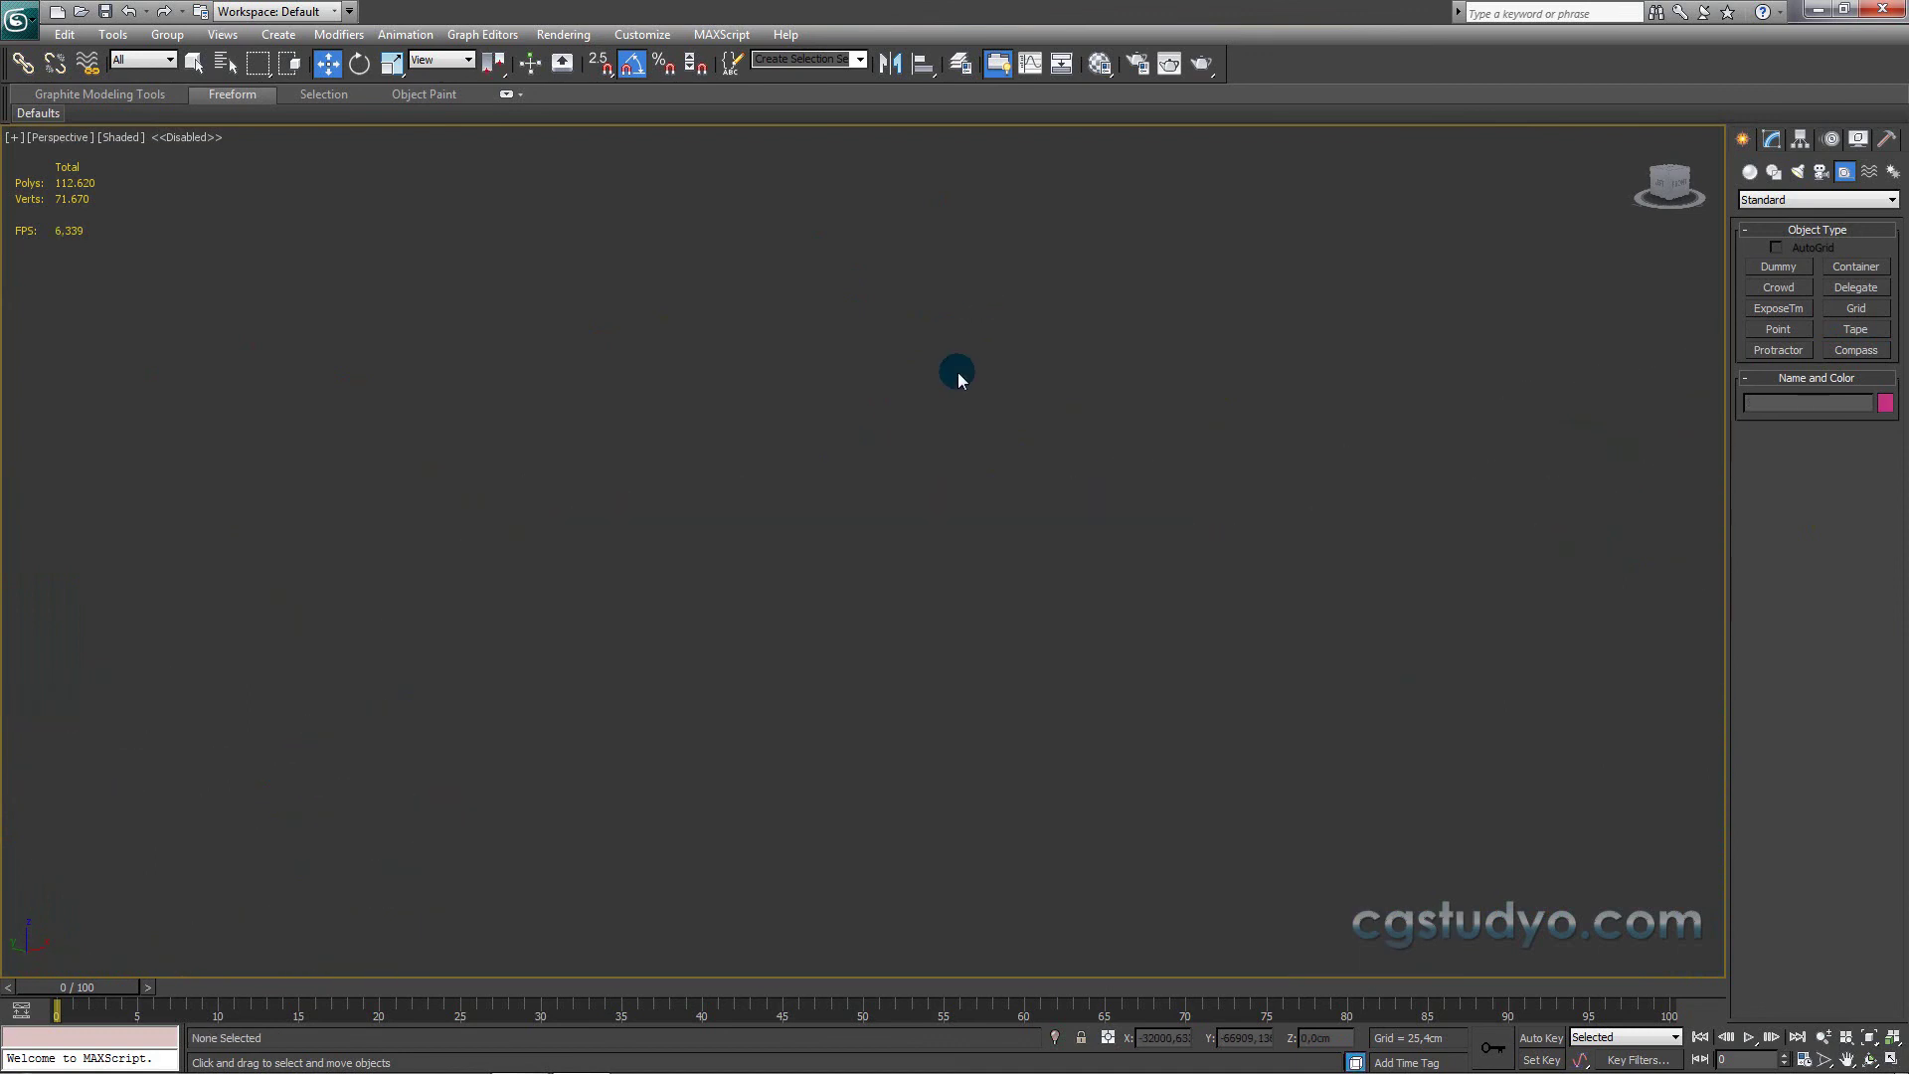
scroll(649, 628, up, 3)
mouse_move(333, 701)
middle_down()
mouse_move(1080, 507)
mouse_move(708, 775)
mouse_move(417, 1027)
middle_up()
scroll(1079, 508, up, 5)
scroll(737, 703, up, 5)
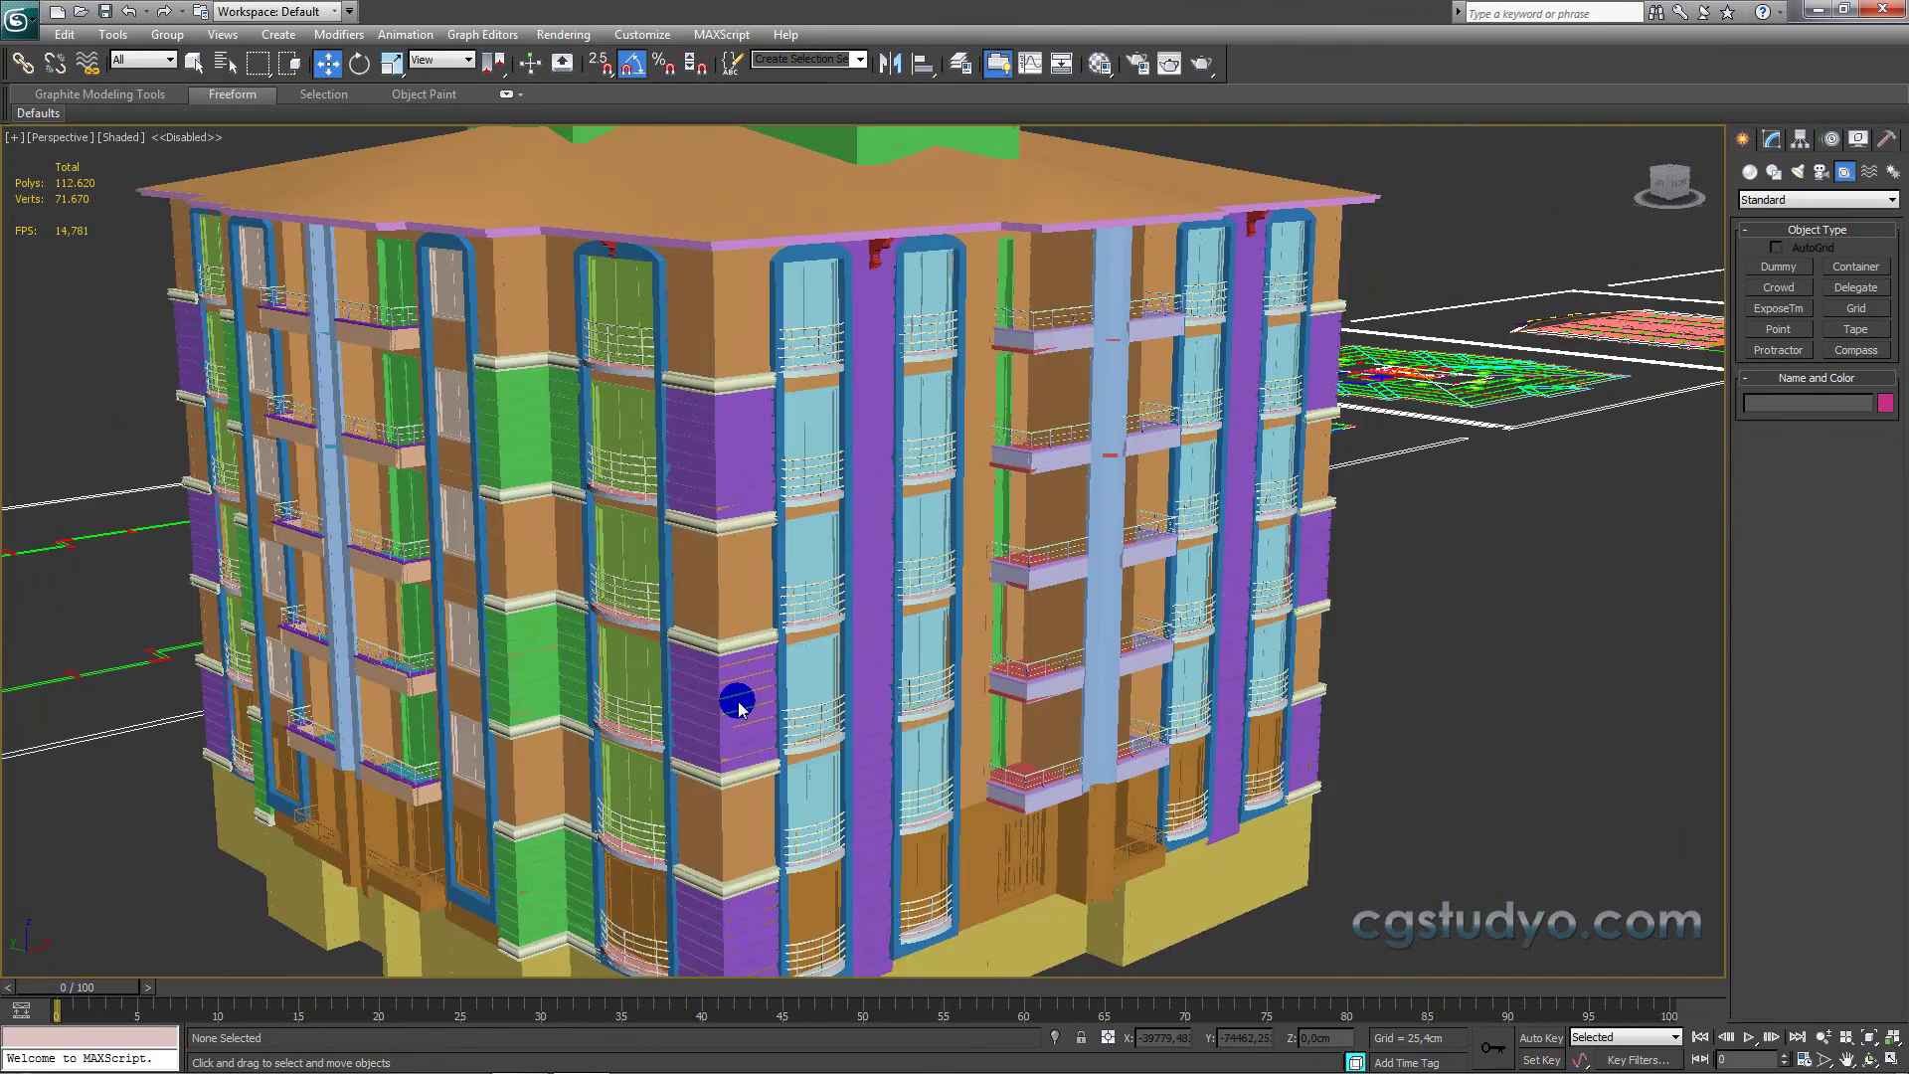
middle_drag(744, 830, 725, 1065)
scroll(807, 796, up, 3)
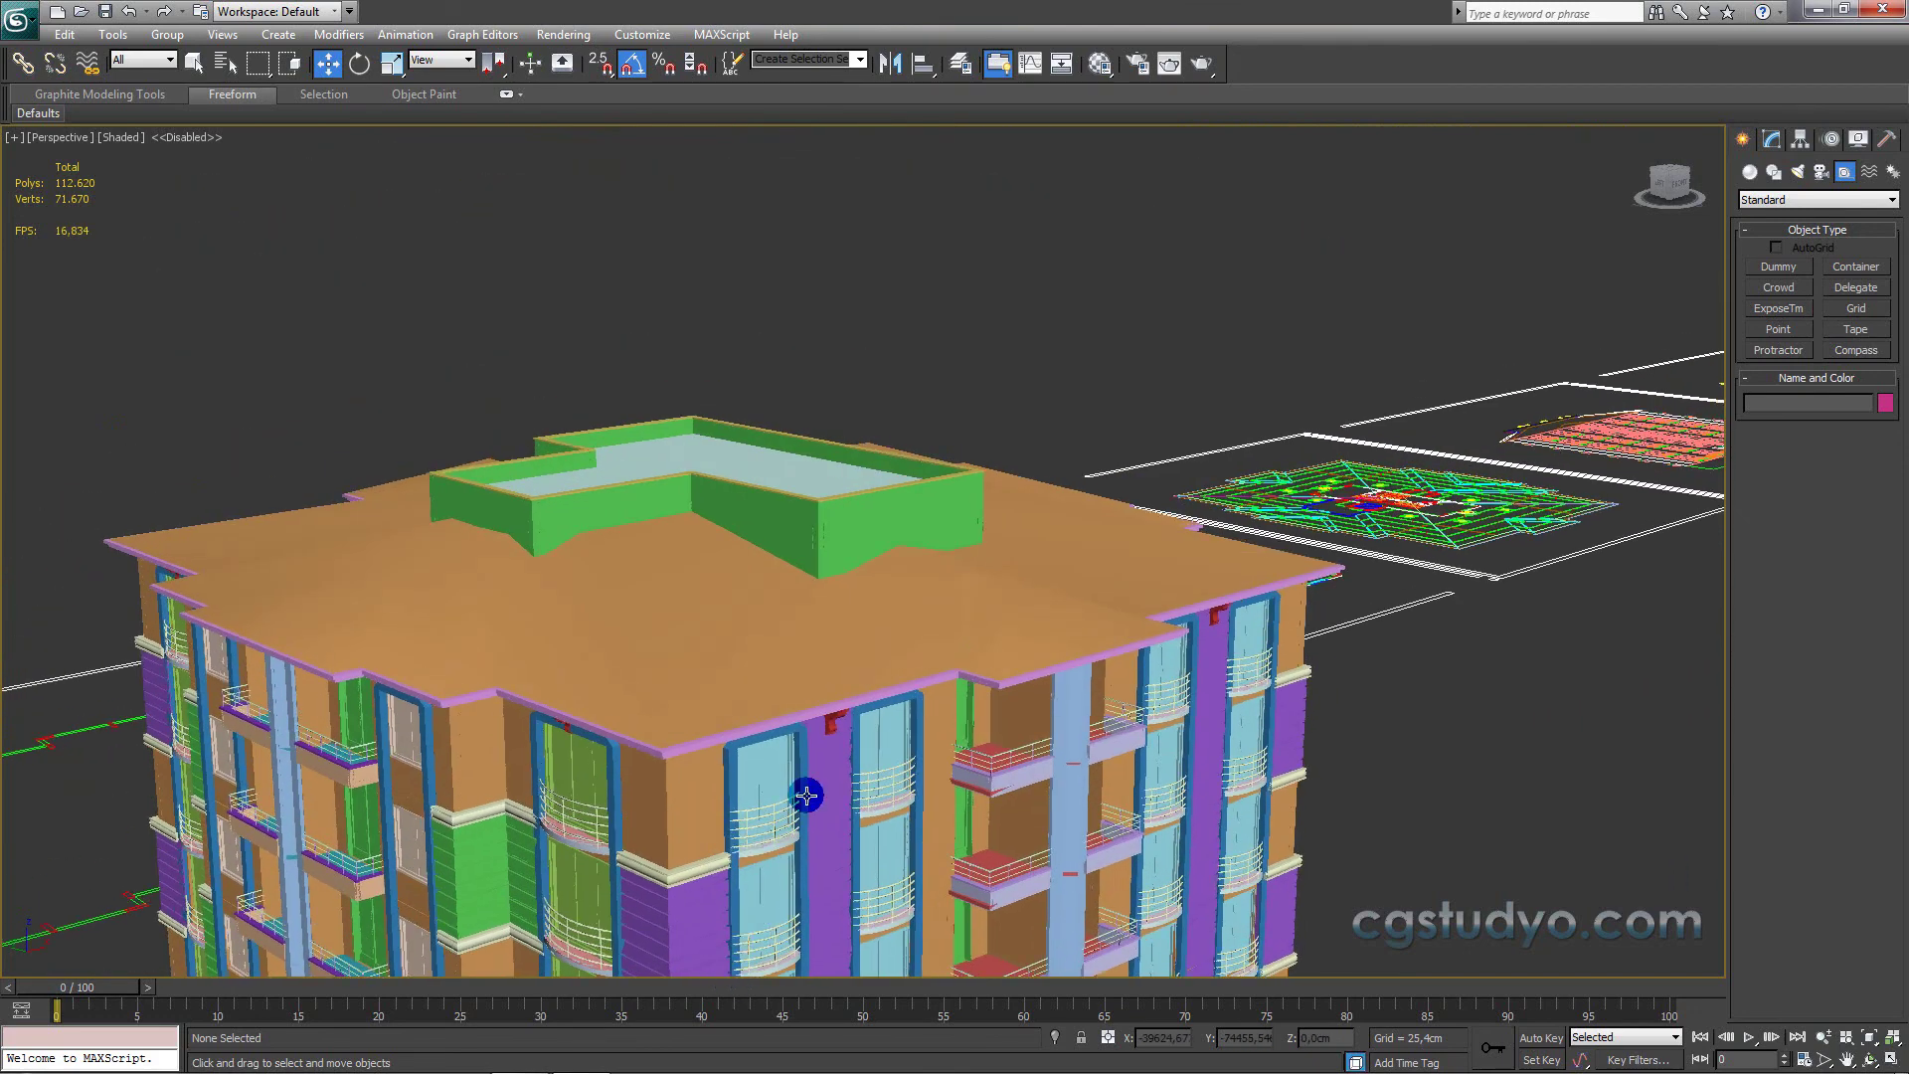
mouse_move(820, 752)
alt+middle_down()
mouse_move(805, 673)
mouse_move(831, 553)
mouse_move(836, 613)
alt+middle_up()
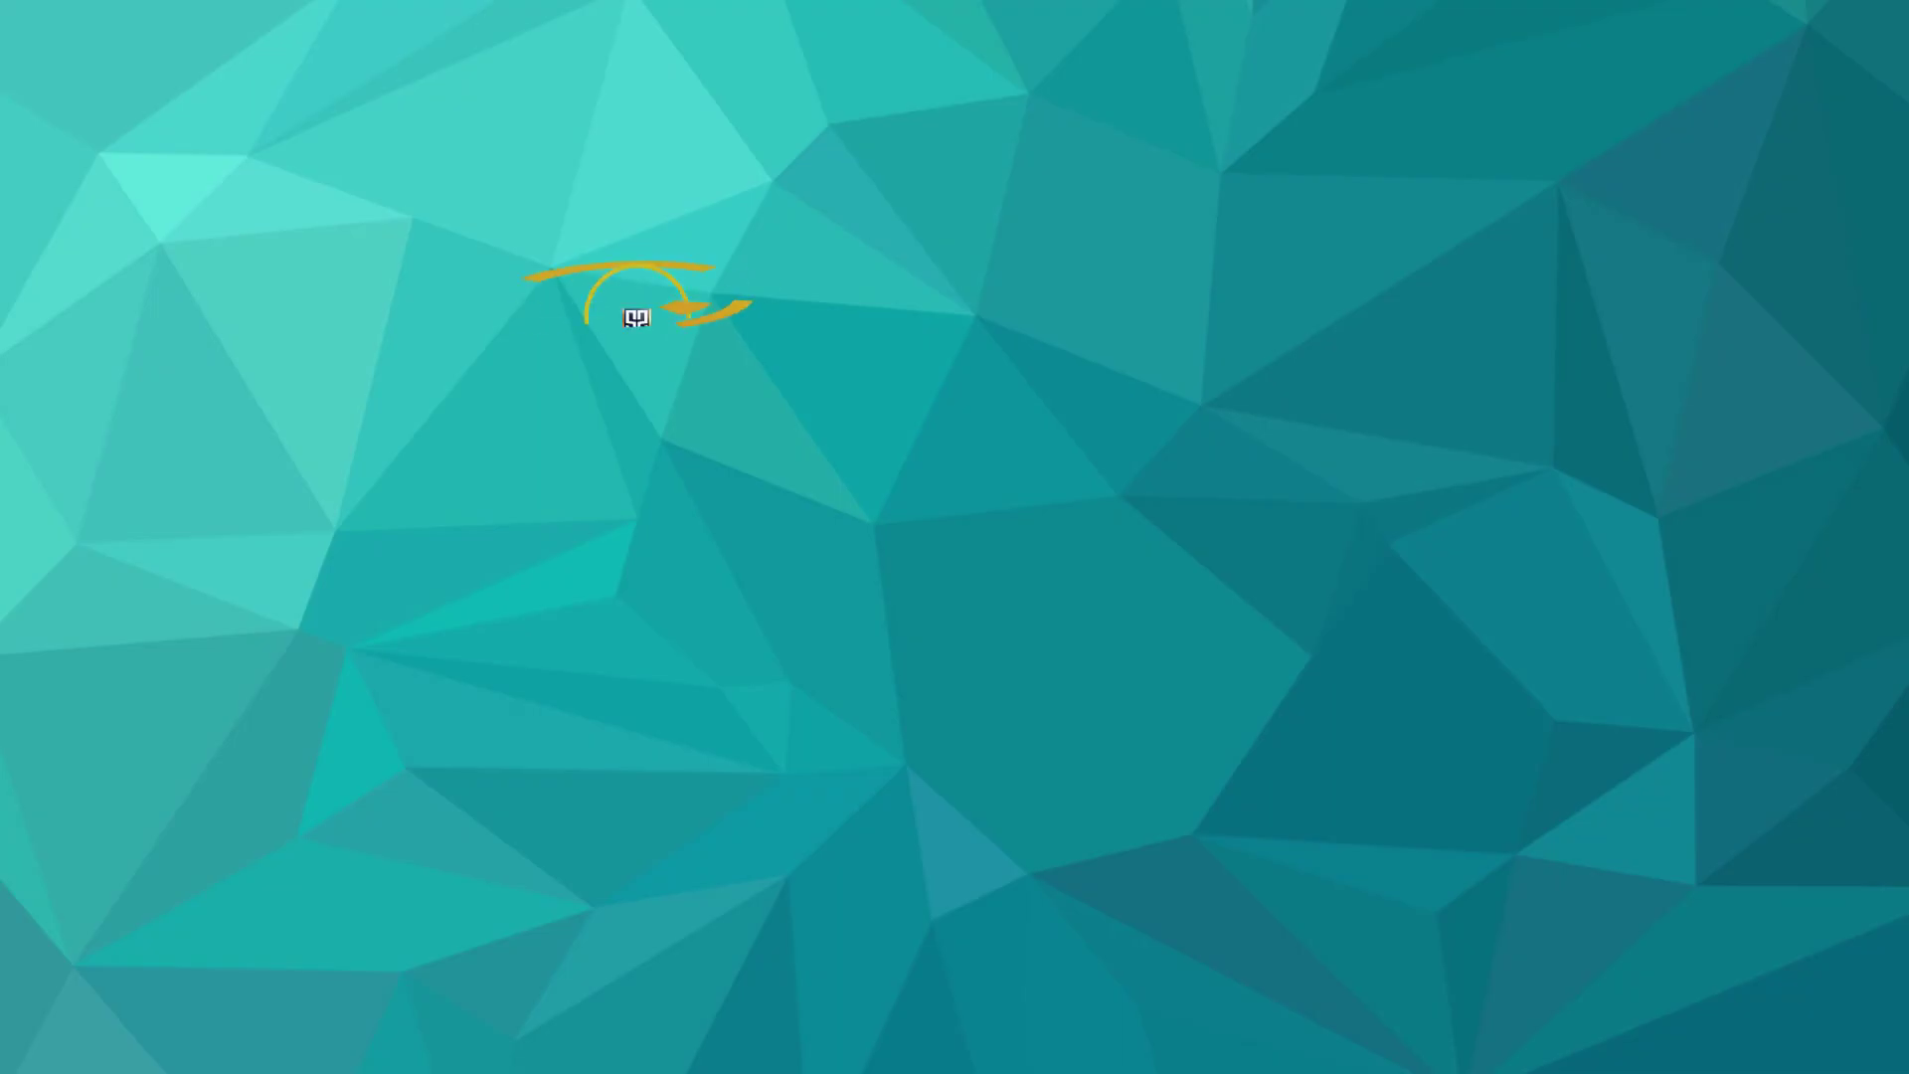